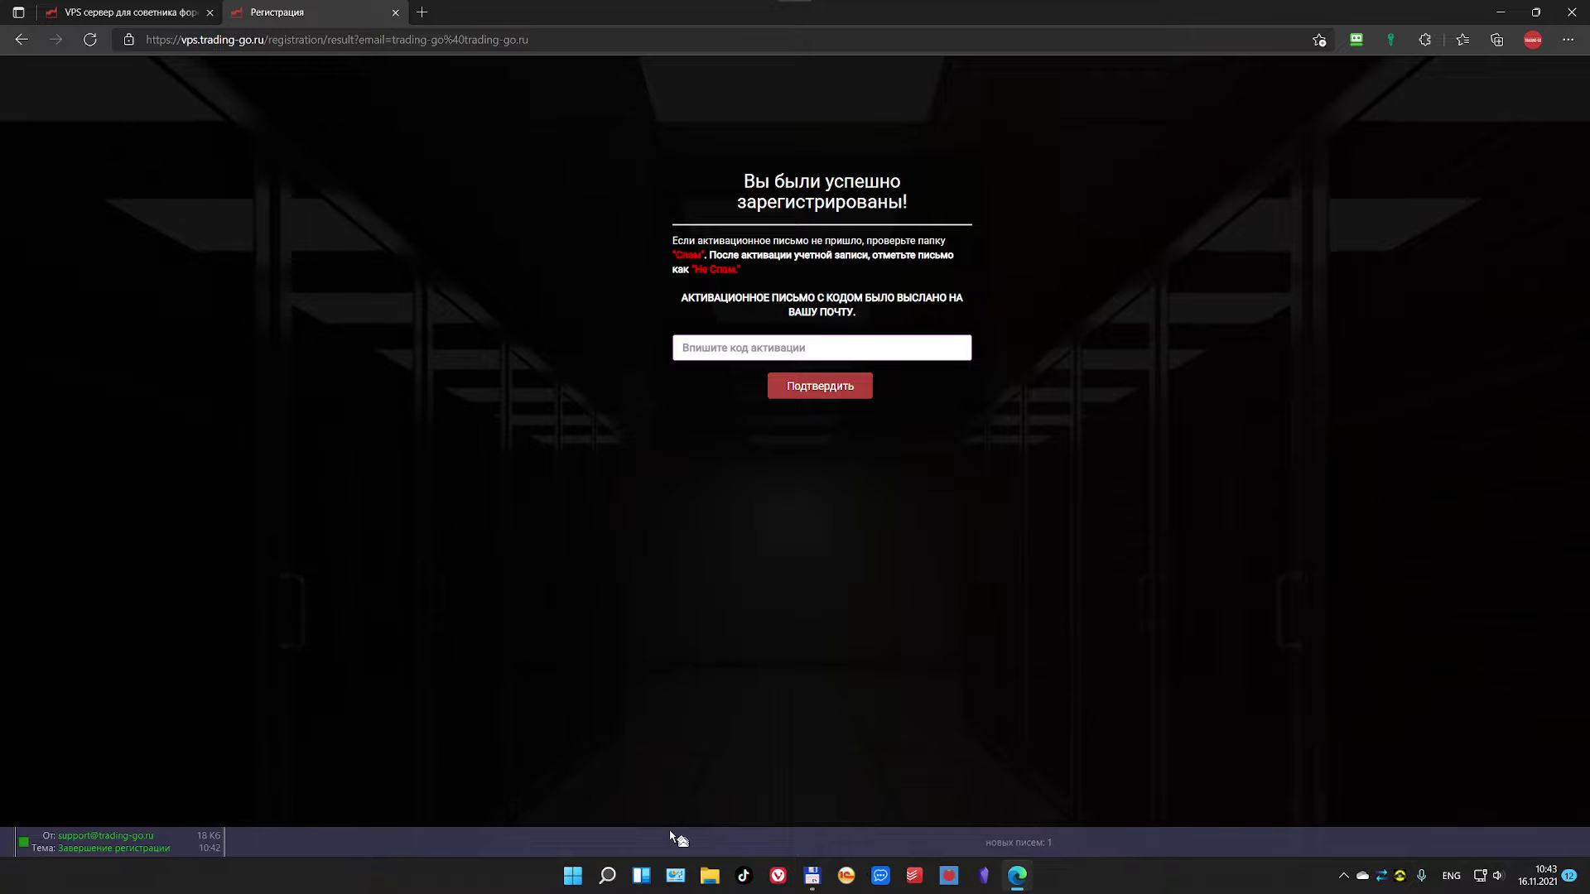
Step: Open the new Trading-Go support email with the activation code
{"action": "left_click", "coordinate": [674, 837]}
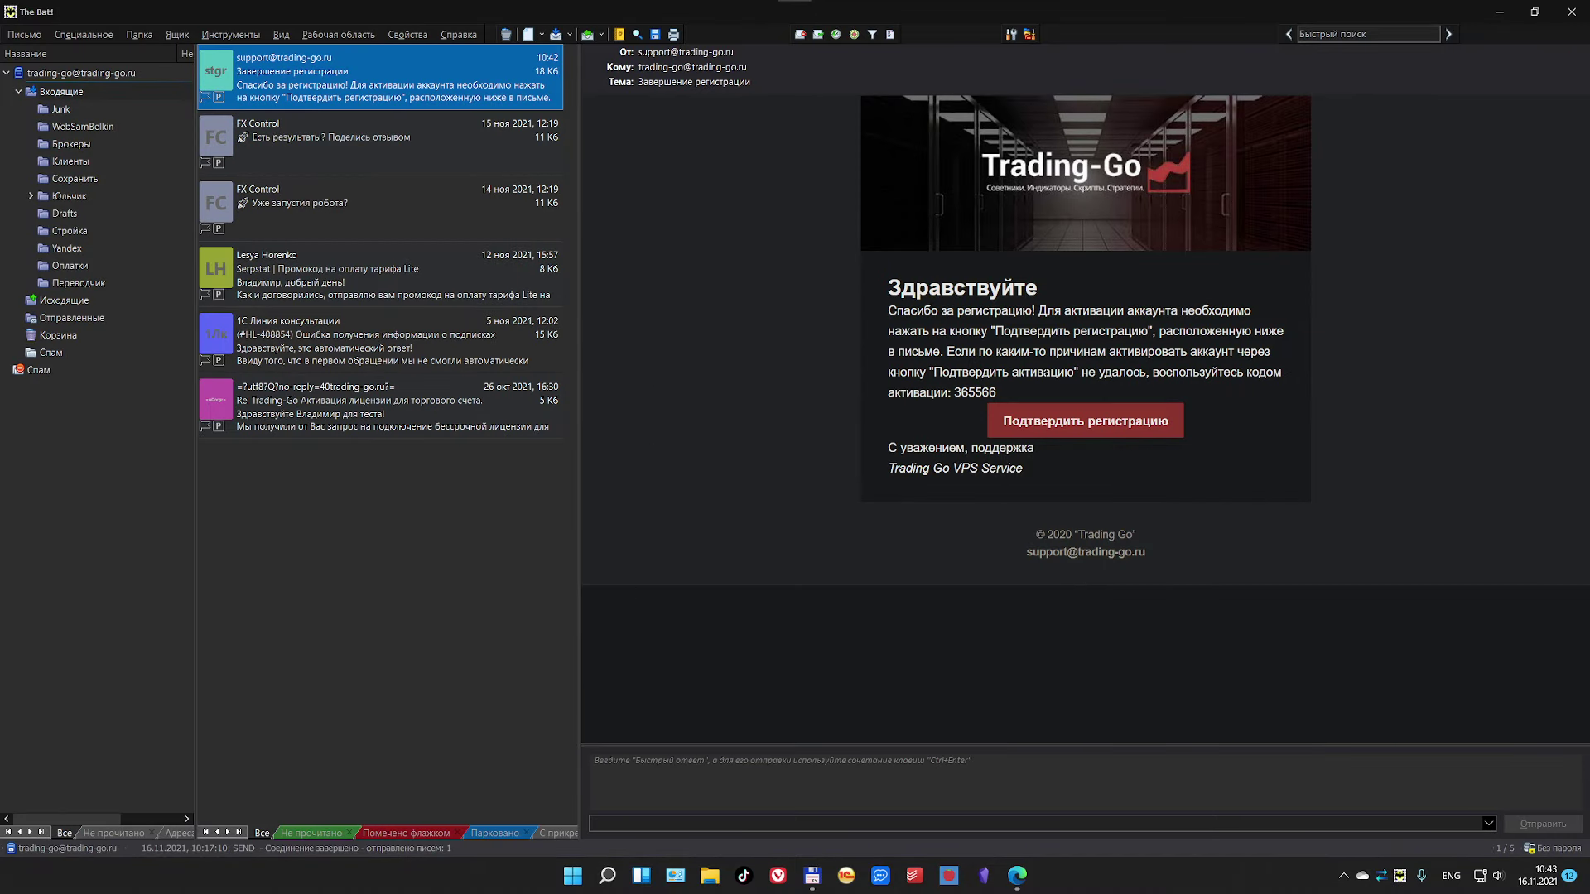
Step: Open the mail account's Входящие folder
{"action": "left_click", "coordinate": [7, 74]}
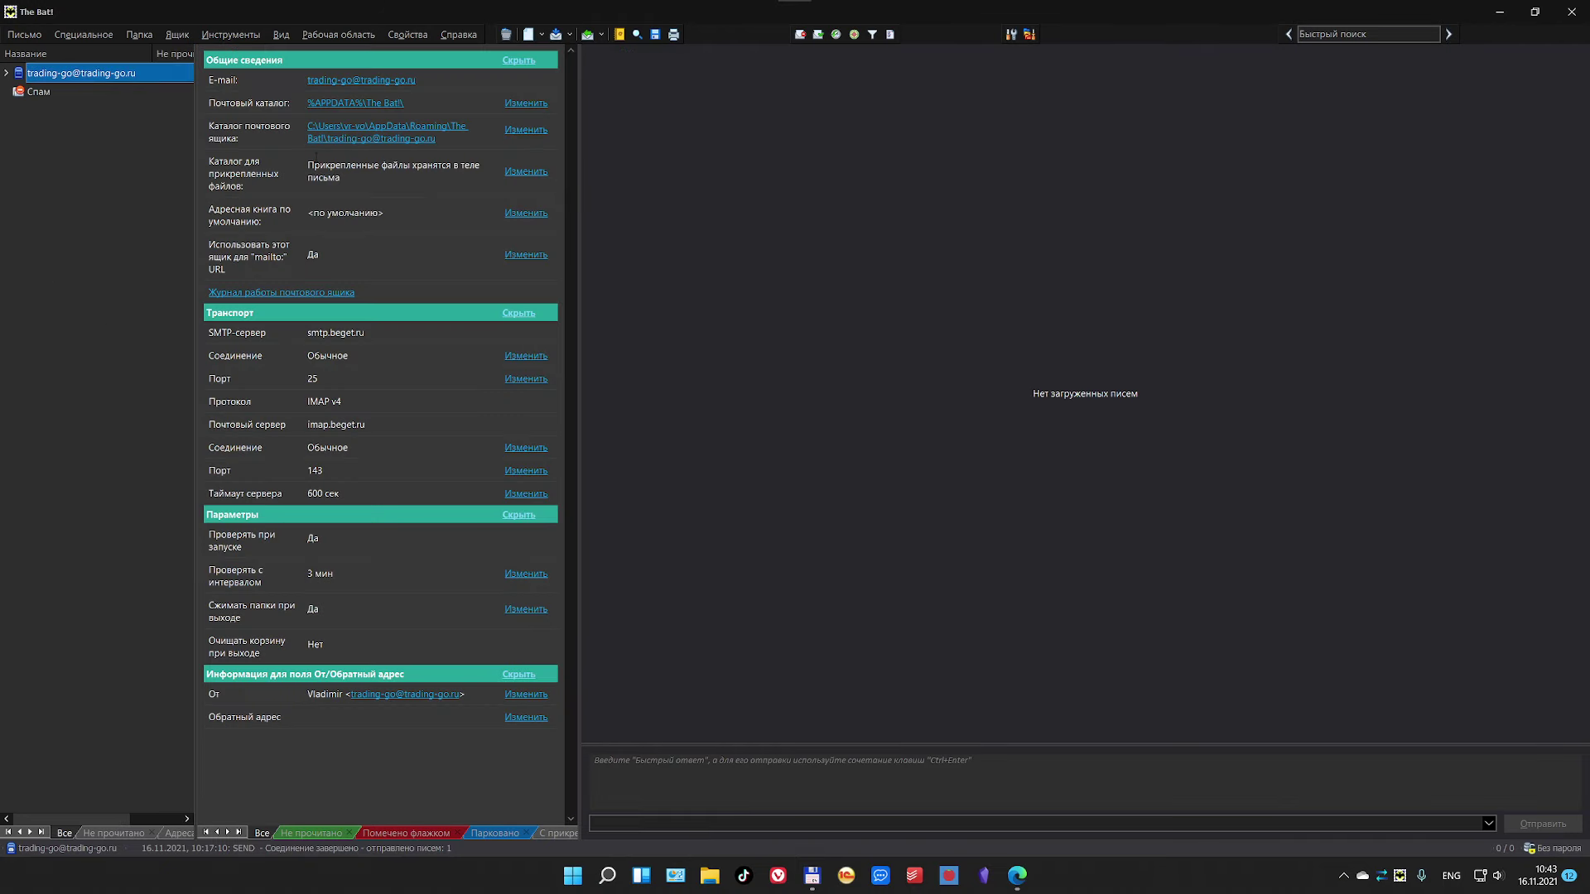
{"action": "left_click", "coordinate": [6, 73]}
{"action": "left_click", "coordinate": [29, 95]}
{"action": "left_click", "coordinate": [18, 93]}
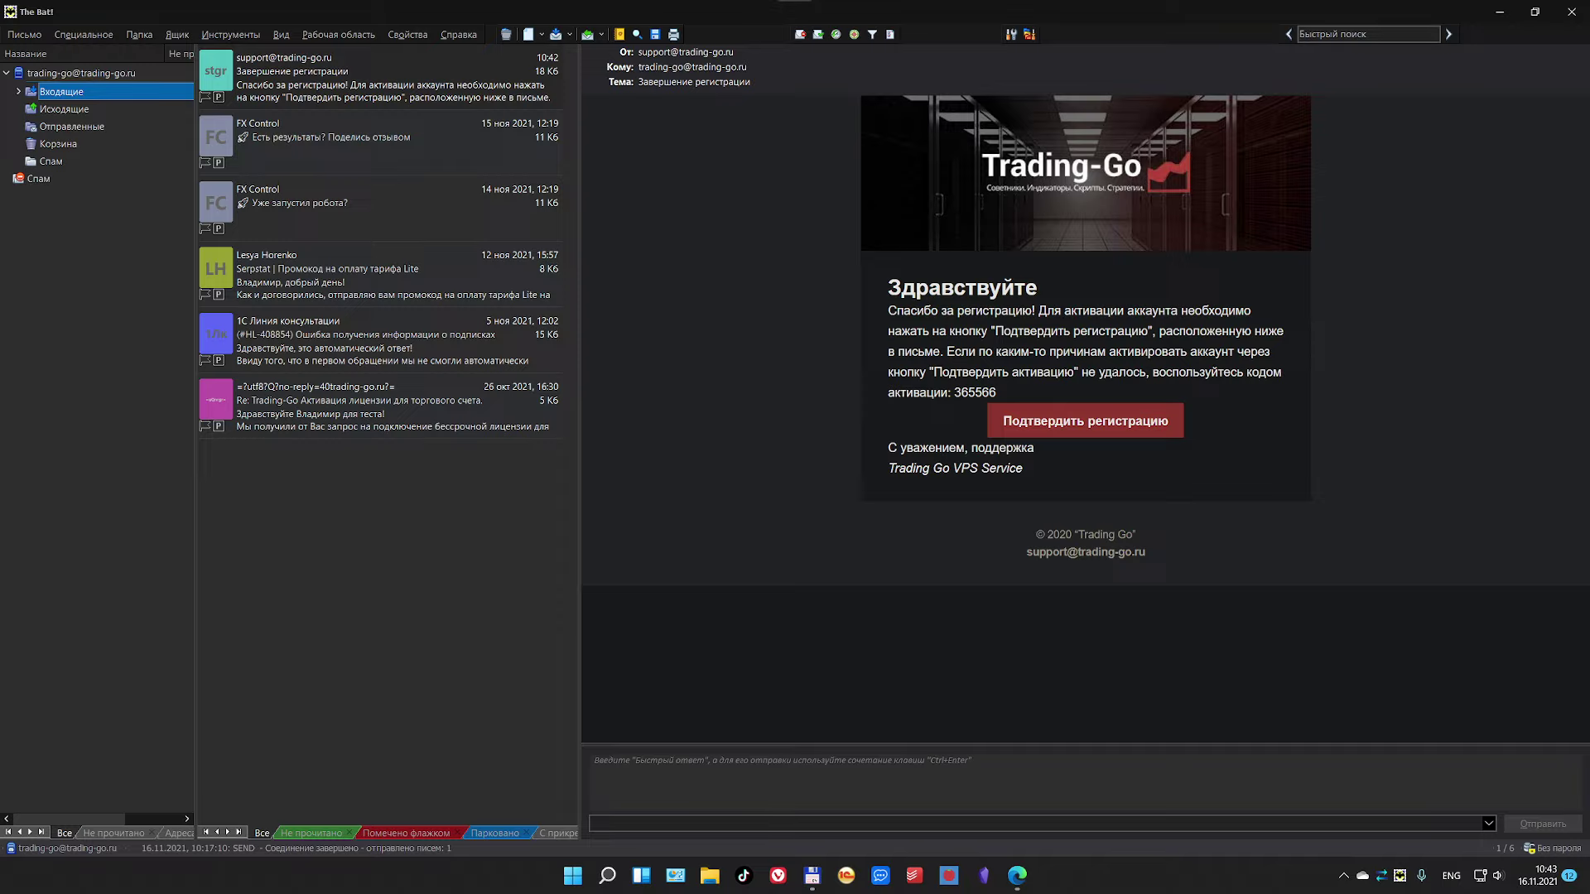
Step: Copy the activation code from the Trading-Go registration email
{"action": "double_click", "coordinate": [984, 393]}
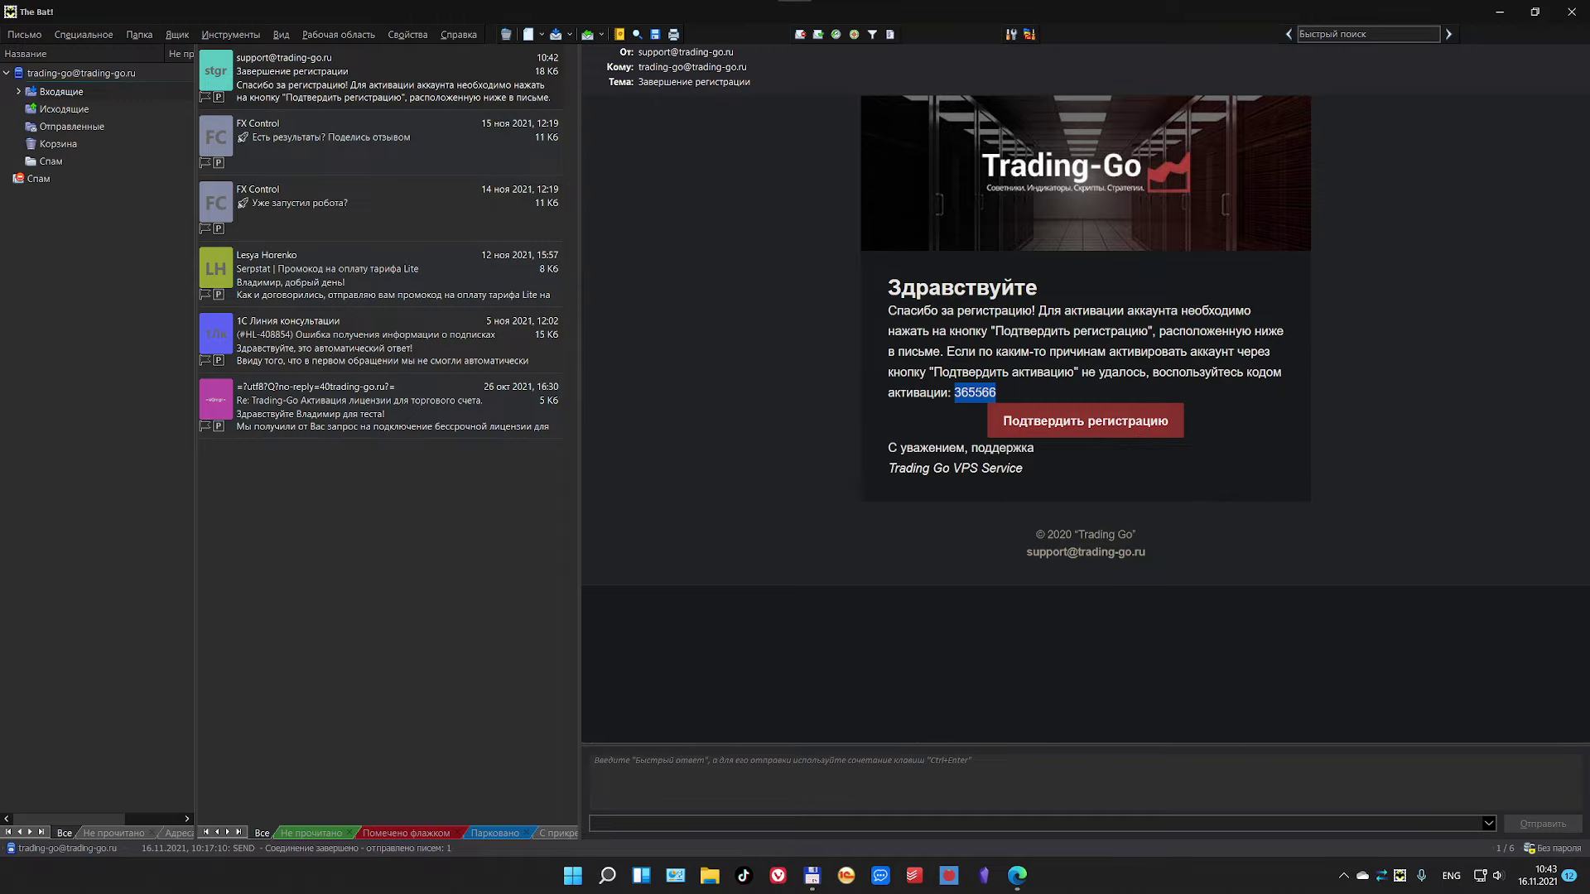
{"action": "right_click", "coordinate": [978, 394]}
{"action": "left_click", "coordinate": [998, 424]}
Step: Paste the emailed activation code on the registration page and confirm it
{"action": "left_click", "coordinate": [1500, 15]}
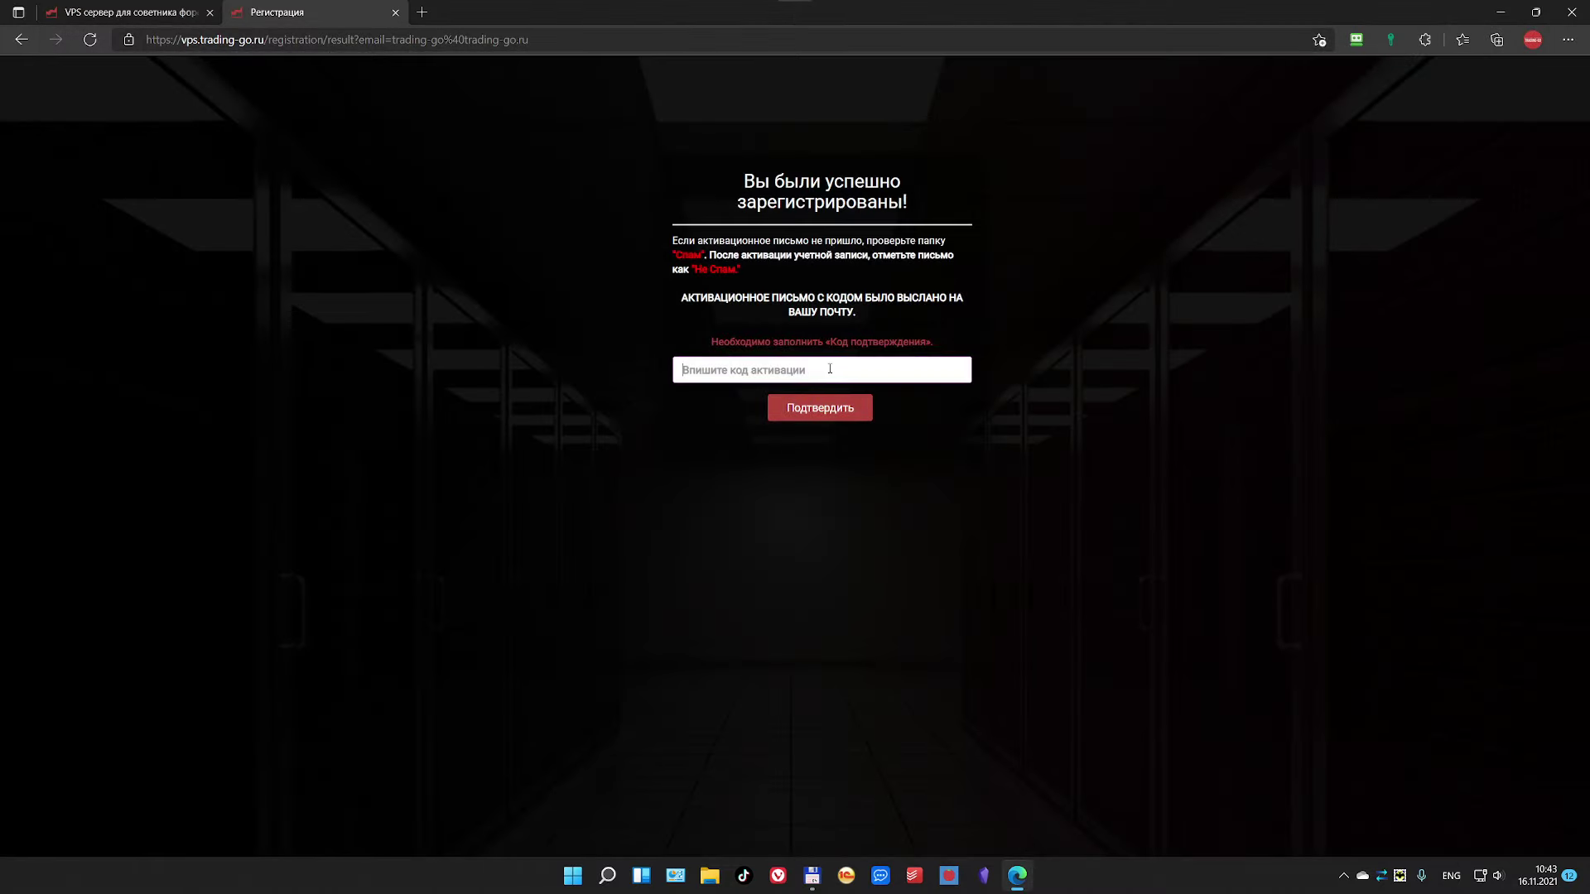
{"action": "key", "text": "ctrl+v"}
{"action": "left_click", "coordinate": [818, 408]}
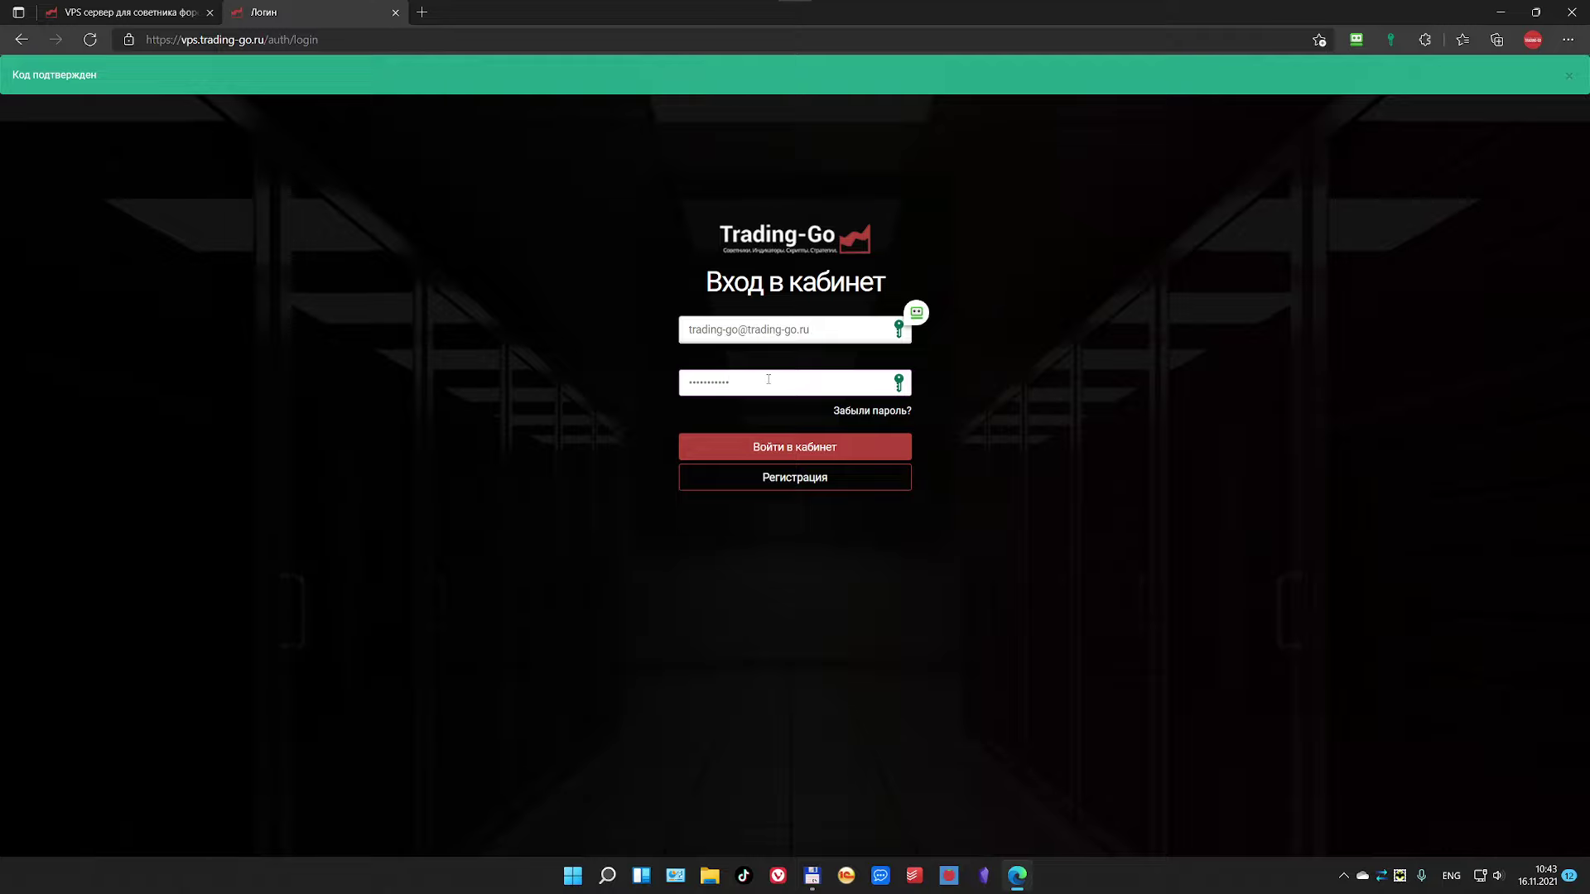
Step: Log in to the personal cabinet with the autofilled email and password
{"action": "left_click", "coordinate": [829, 329]}
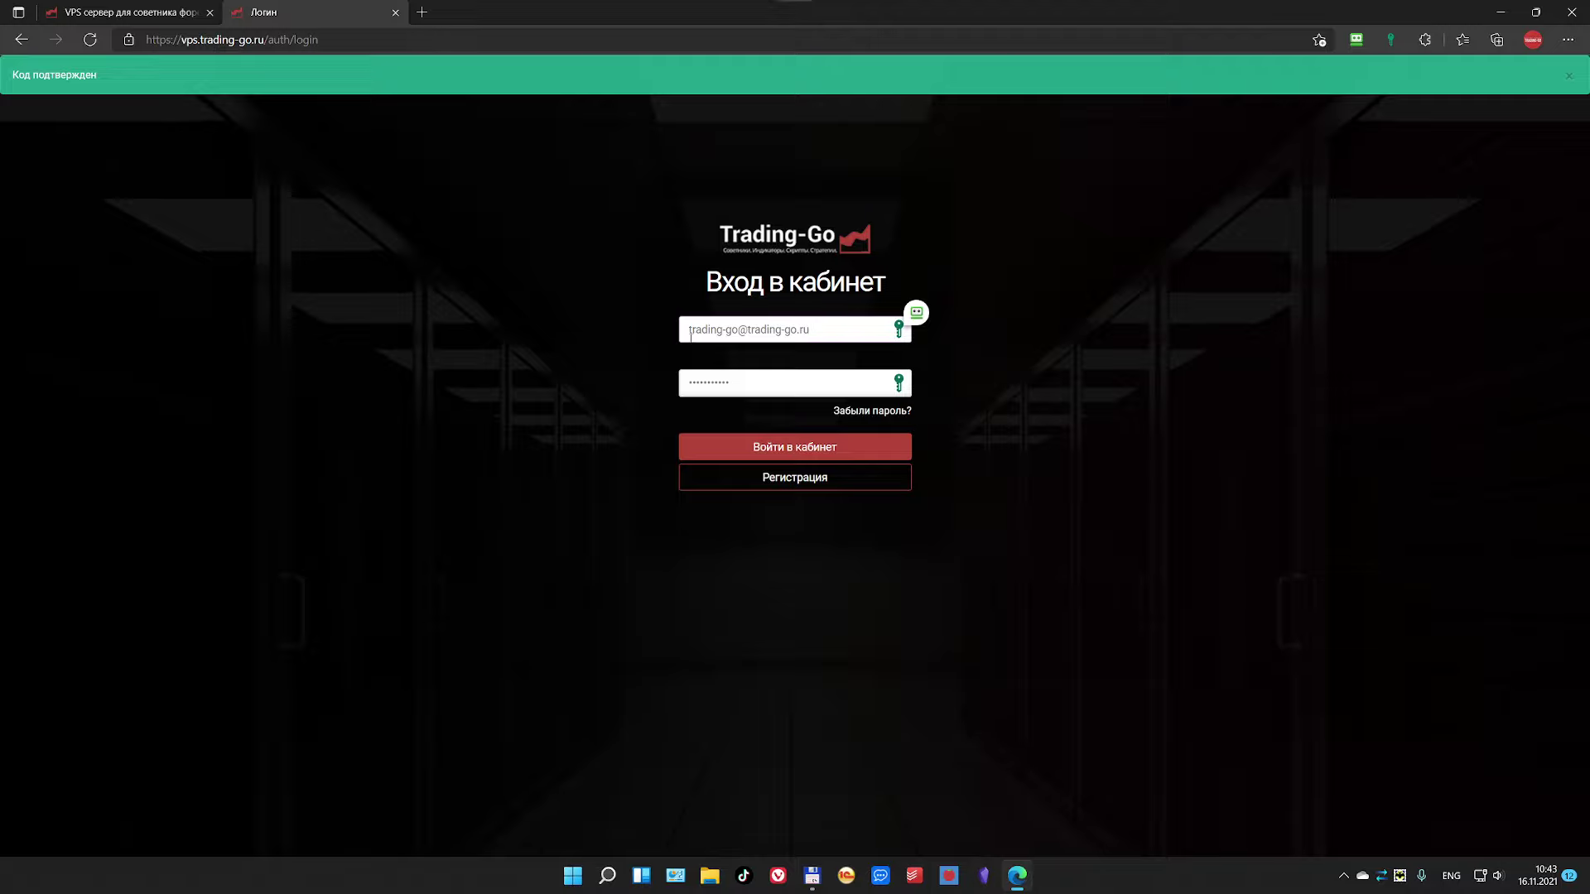
{"action": "left_click", "coordinate": [748, 386]}
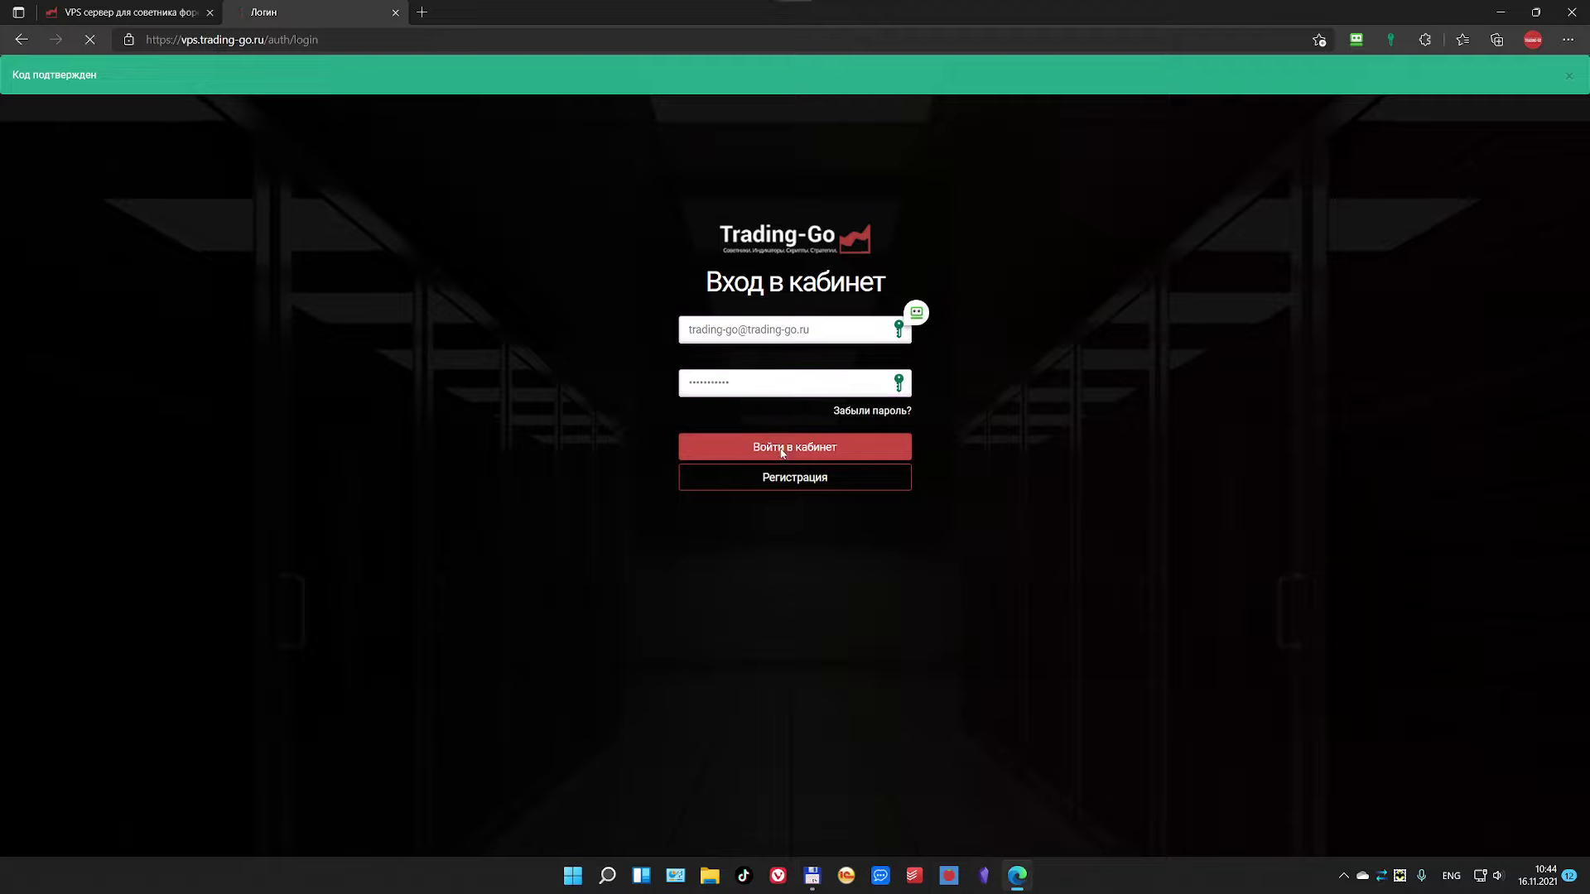
{"action": "left_click", "coordinate": [782, 451]}
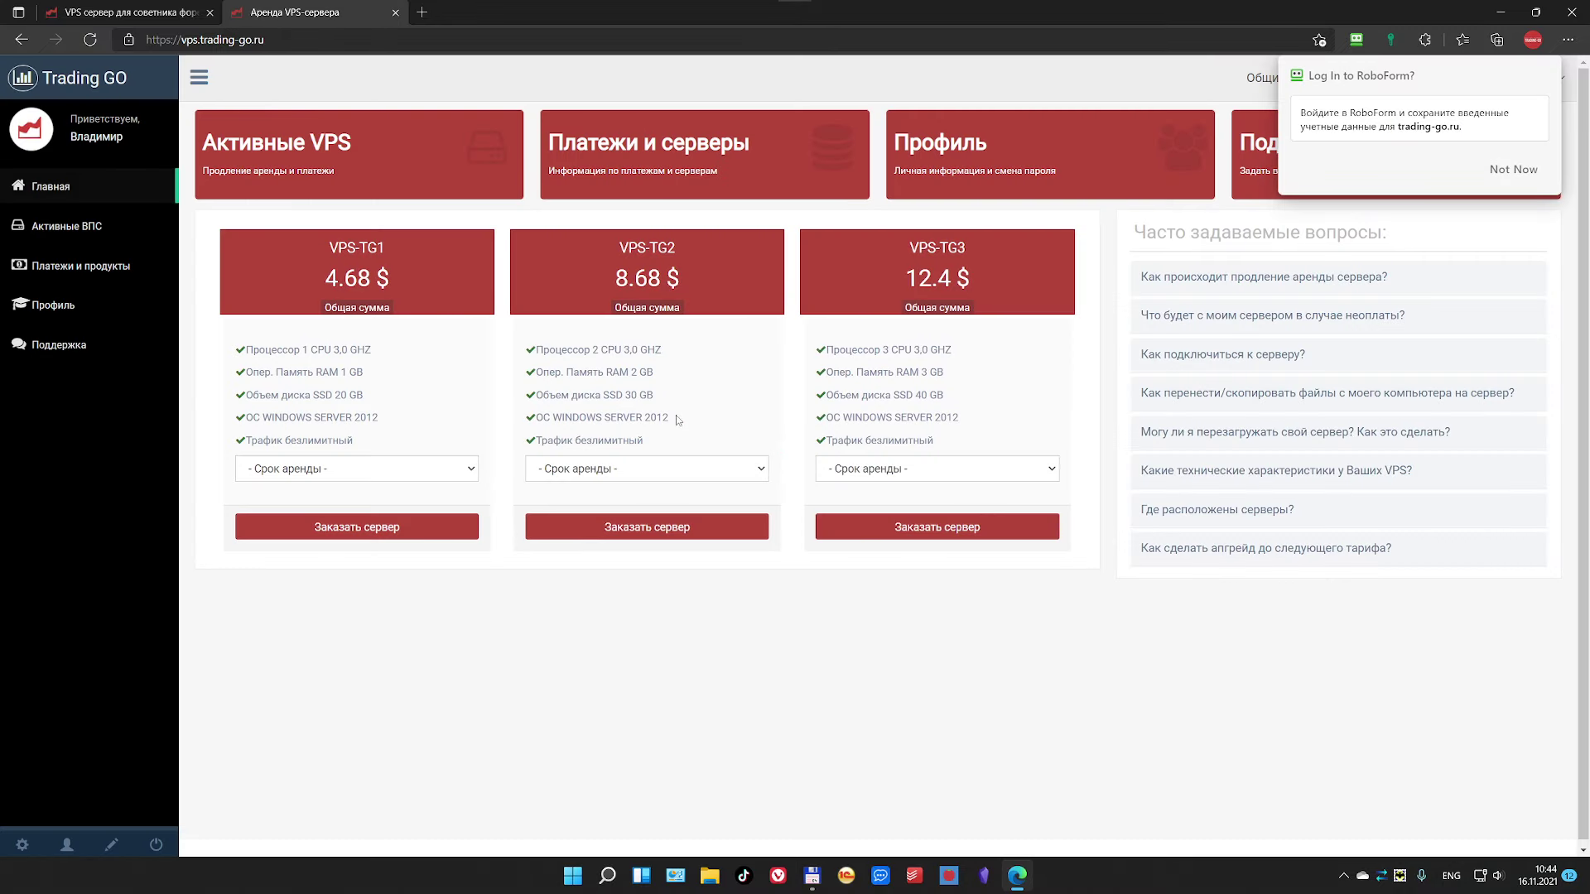
Step: Dismiss the password-saving prompt and go from Главная to the Активные ВПС page
{"action": "left_click", "coordinate": [1484, 172]}
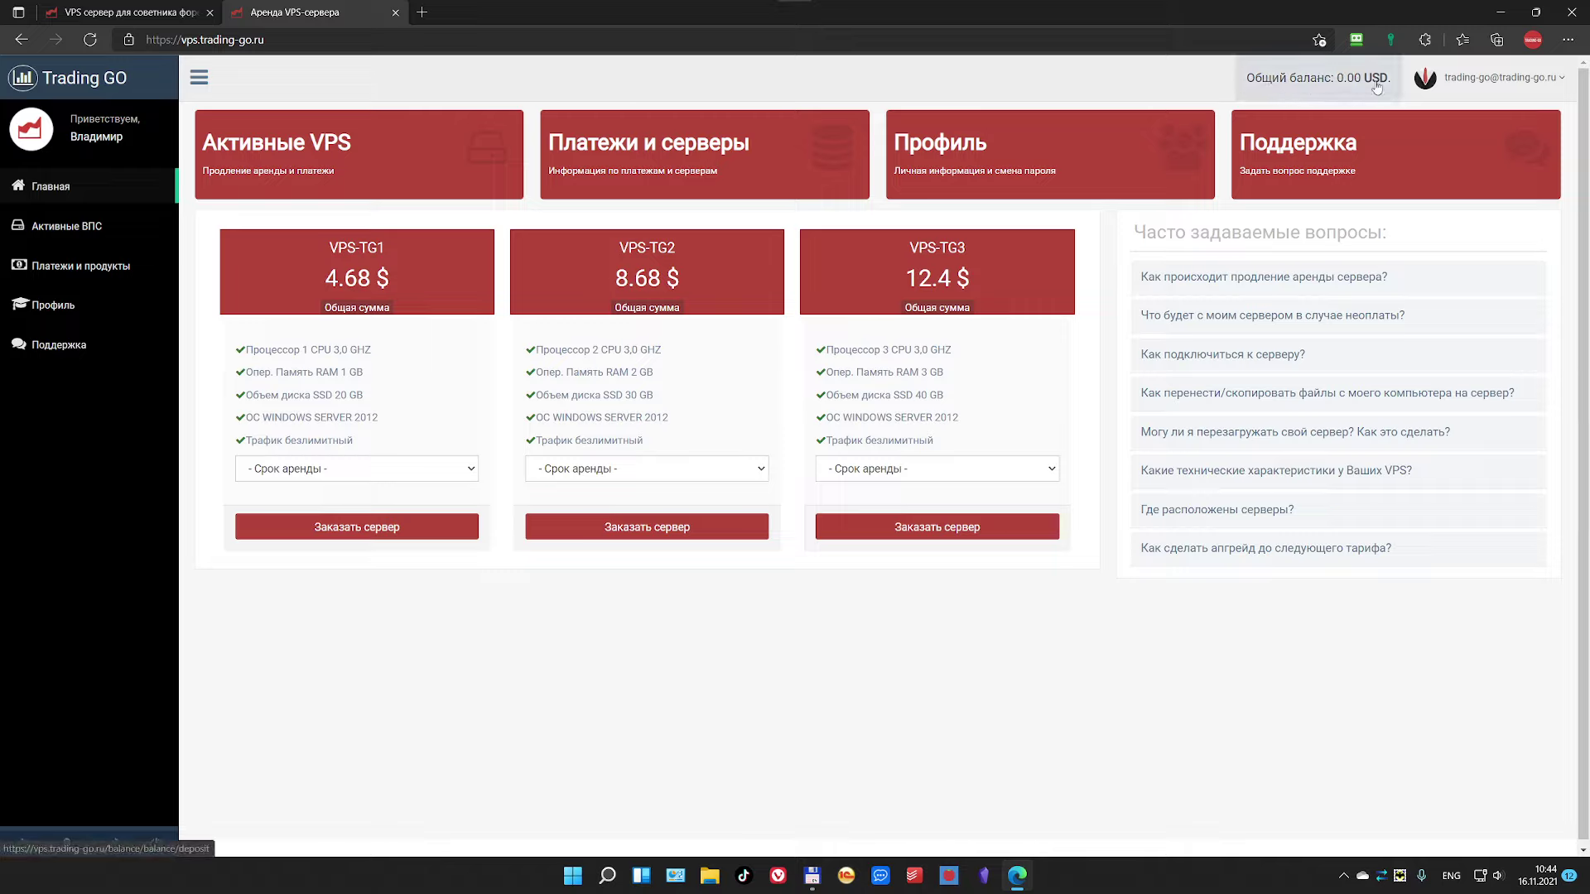
{"action": "left_click", "coordinate": [1495, 89]}
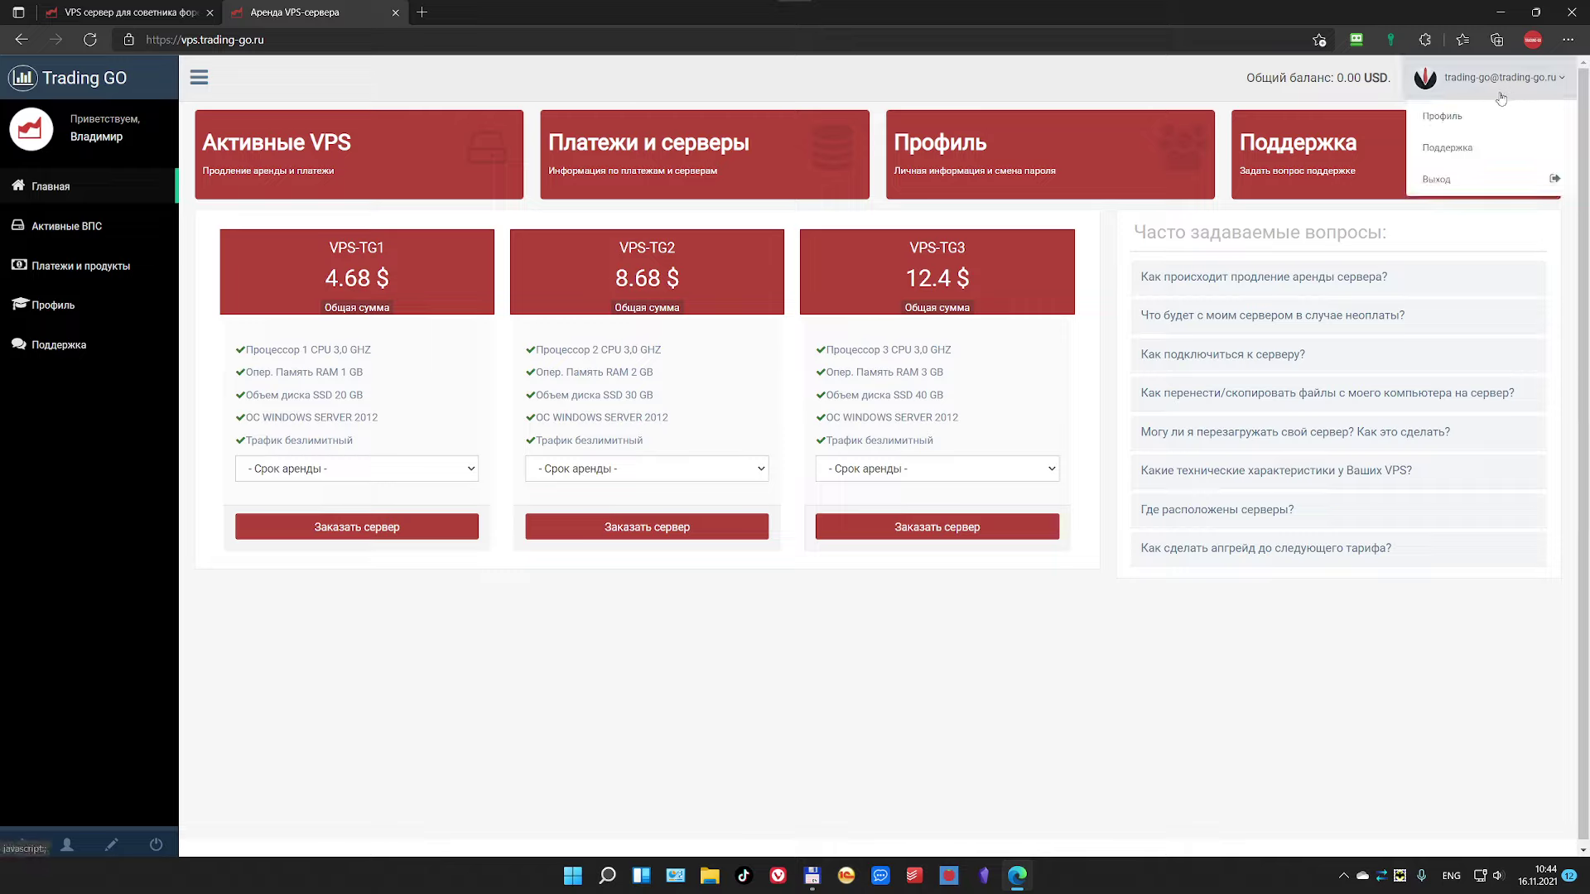
{"action": "left_click", "coordinate": [1128, 666]}
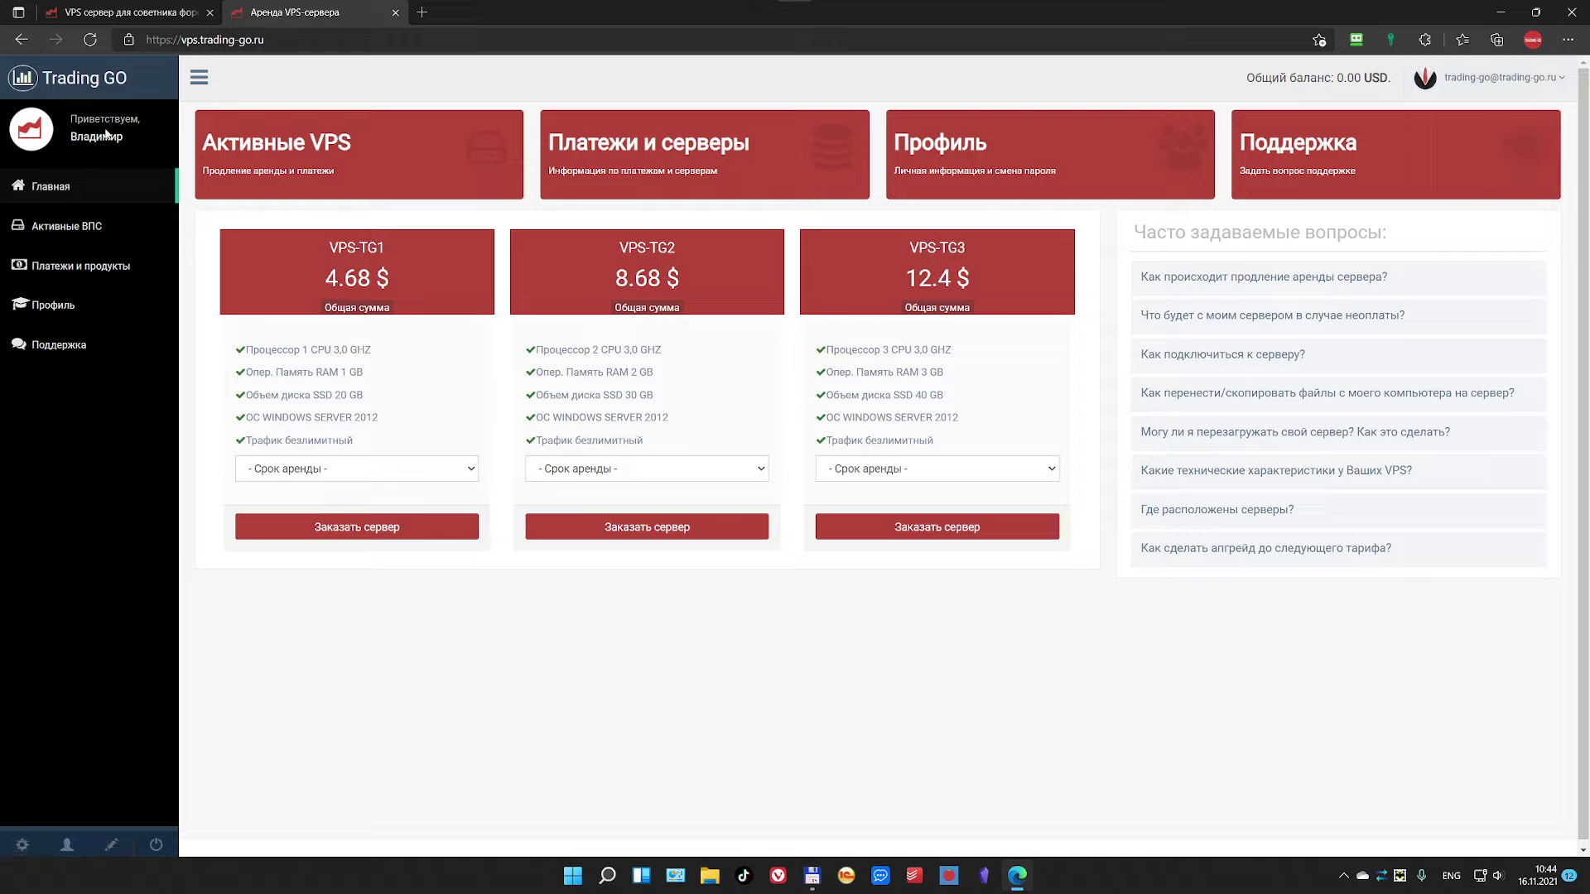
{"action": "left_click", "coordinate": [65, 184]}
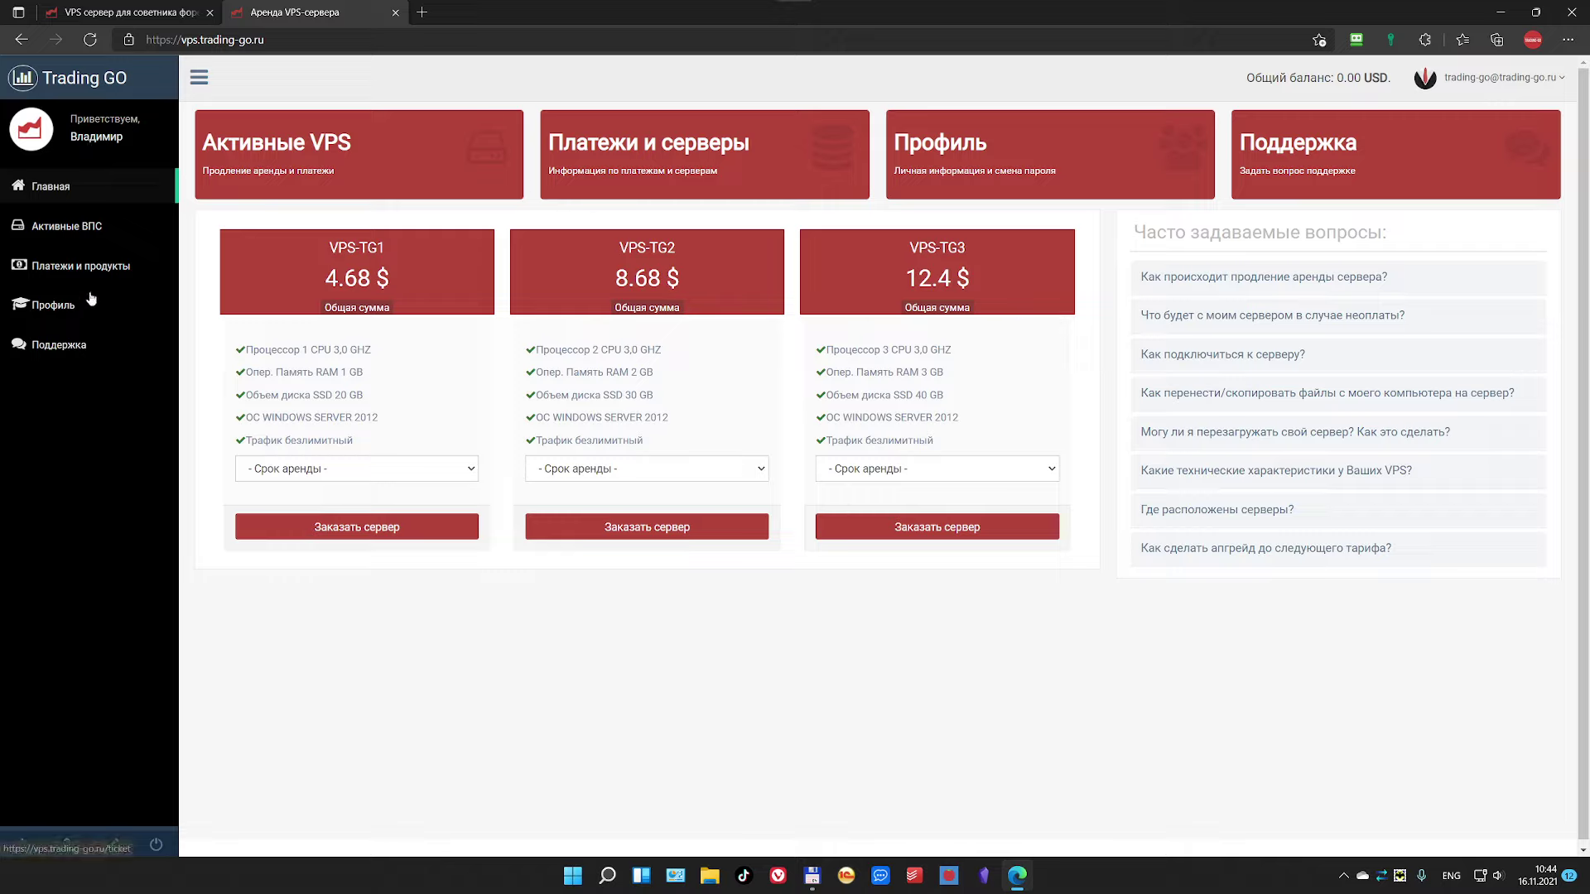
{"action": "left_click", "coordinate": [64, 228]}
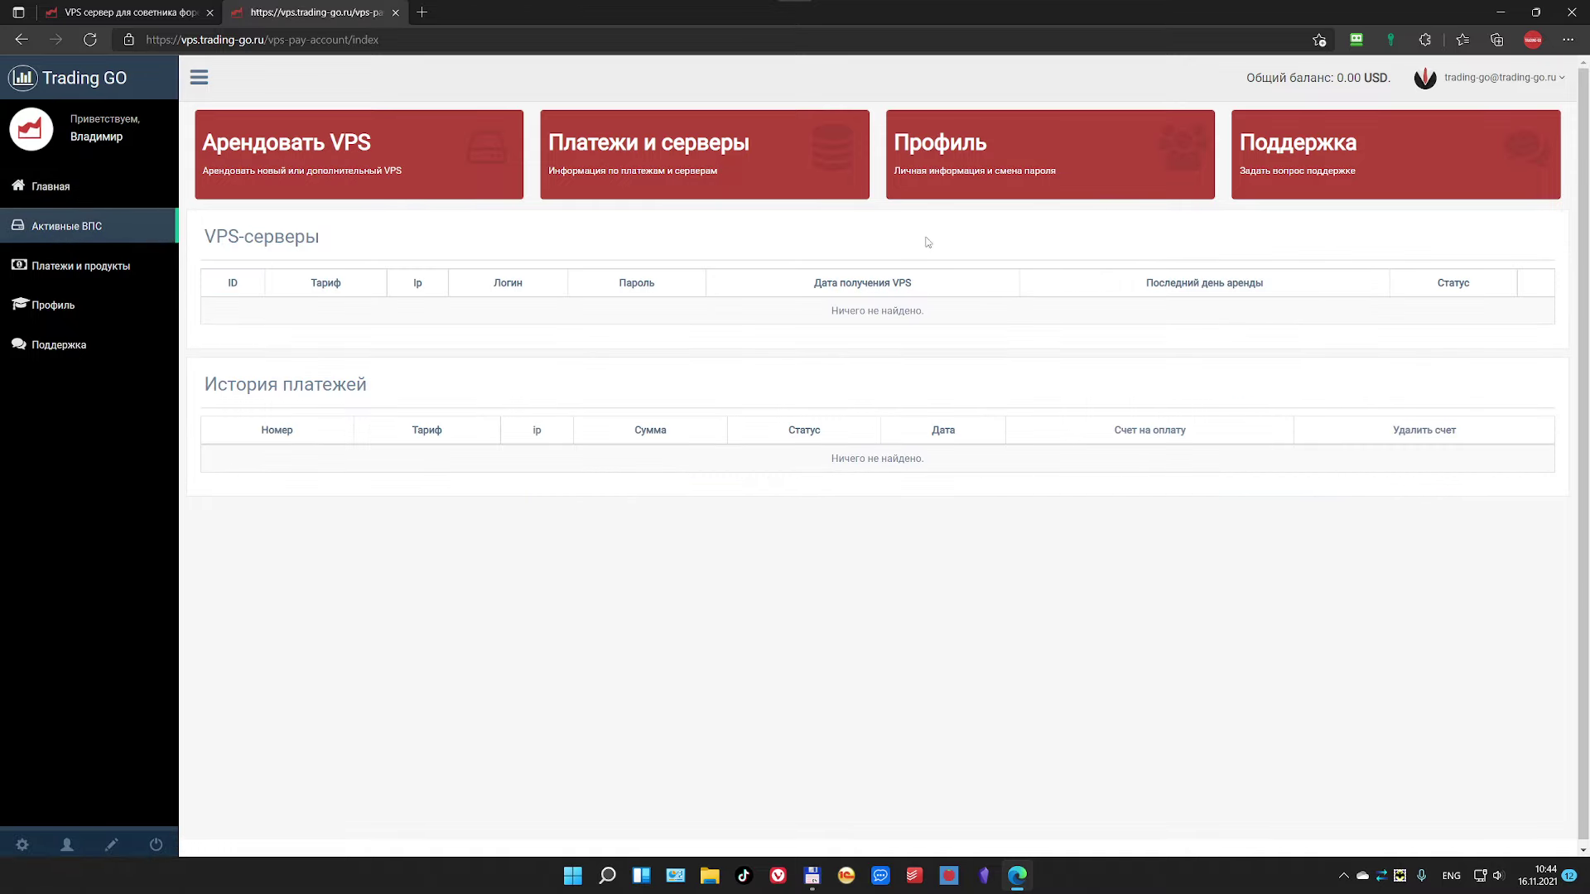
Step: Visit the Платежи и продукты page, then the Профиль page
{"action": "left_click", "coordinate": [98, 269]}
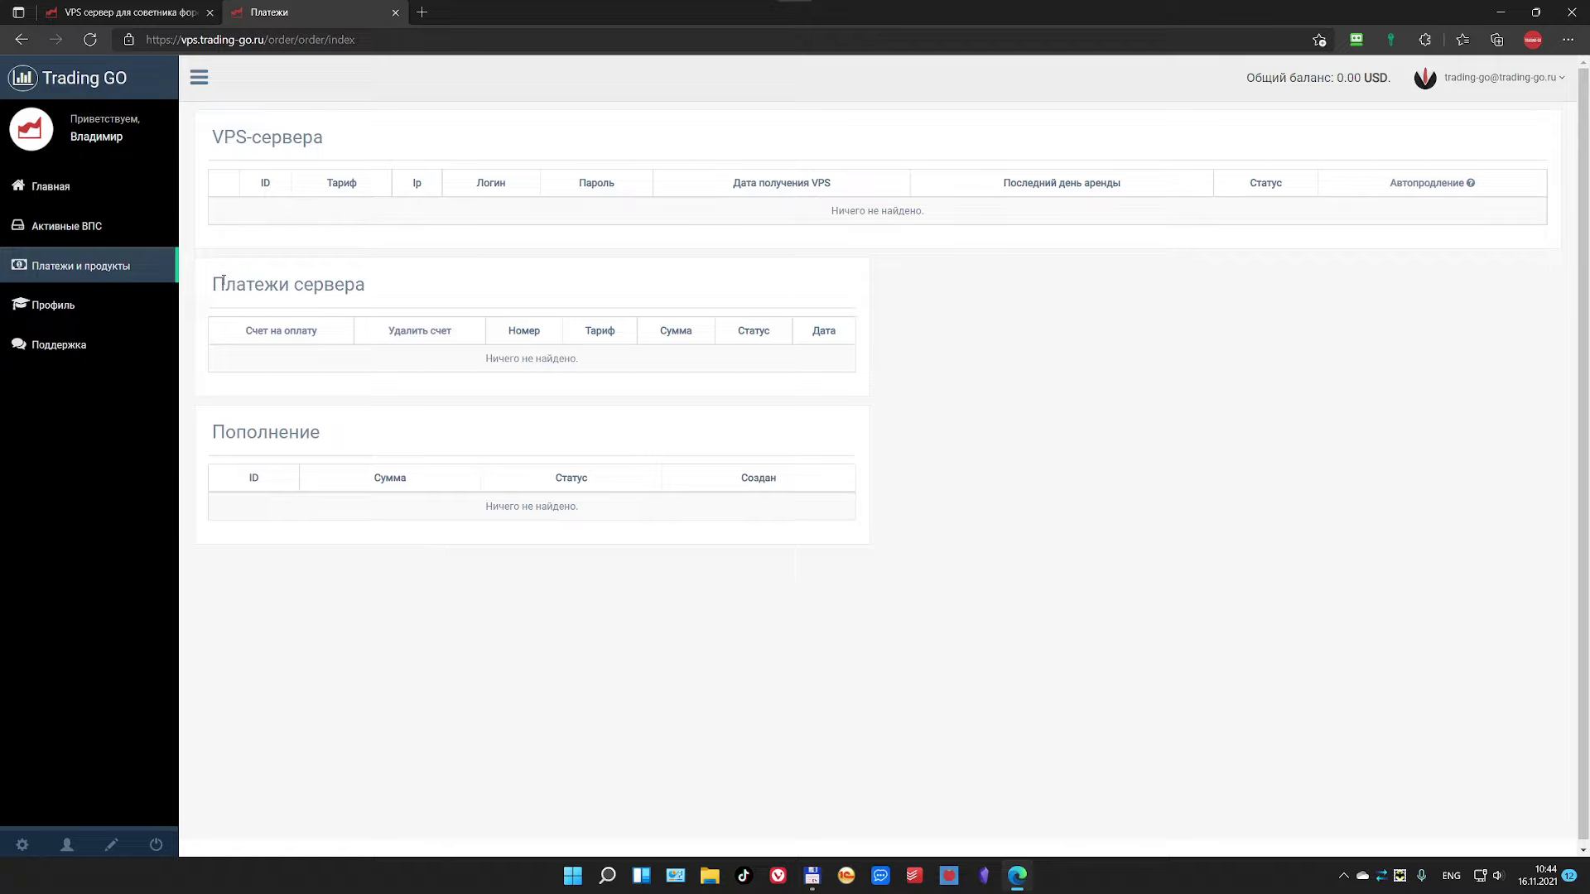
{"action": "left_click", "coordinate": [69, 311]}
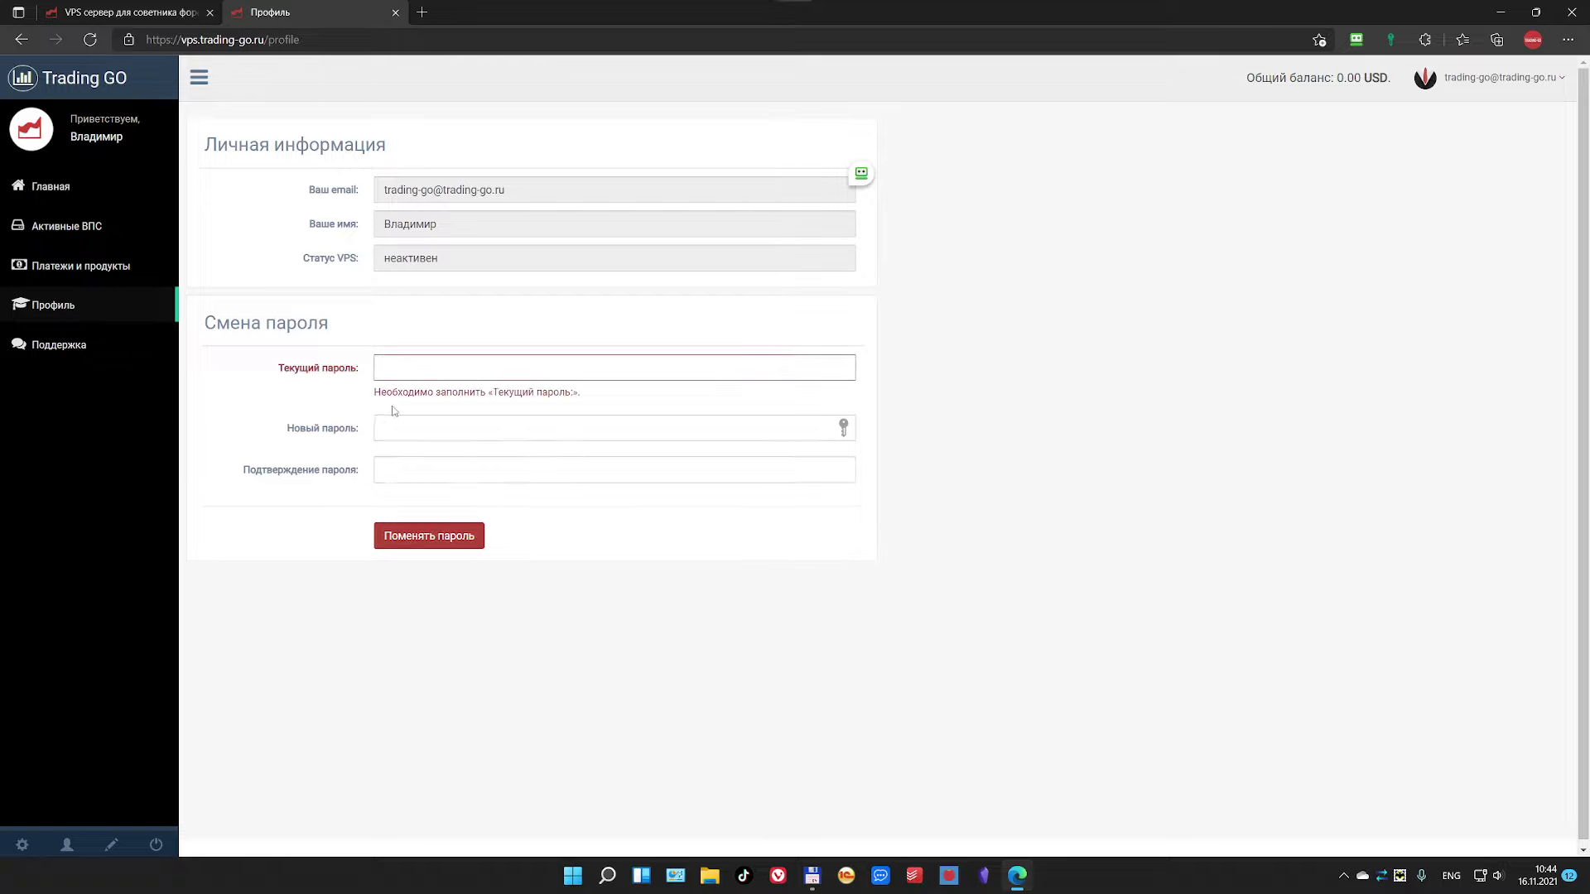
Step: Leave the profile password form unfilled and go to the Поддержка page
{"action": "left_click", "coordinate": [386, 476]}
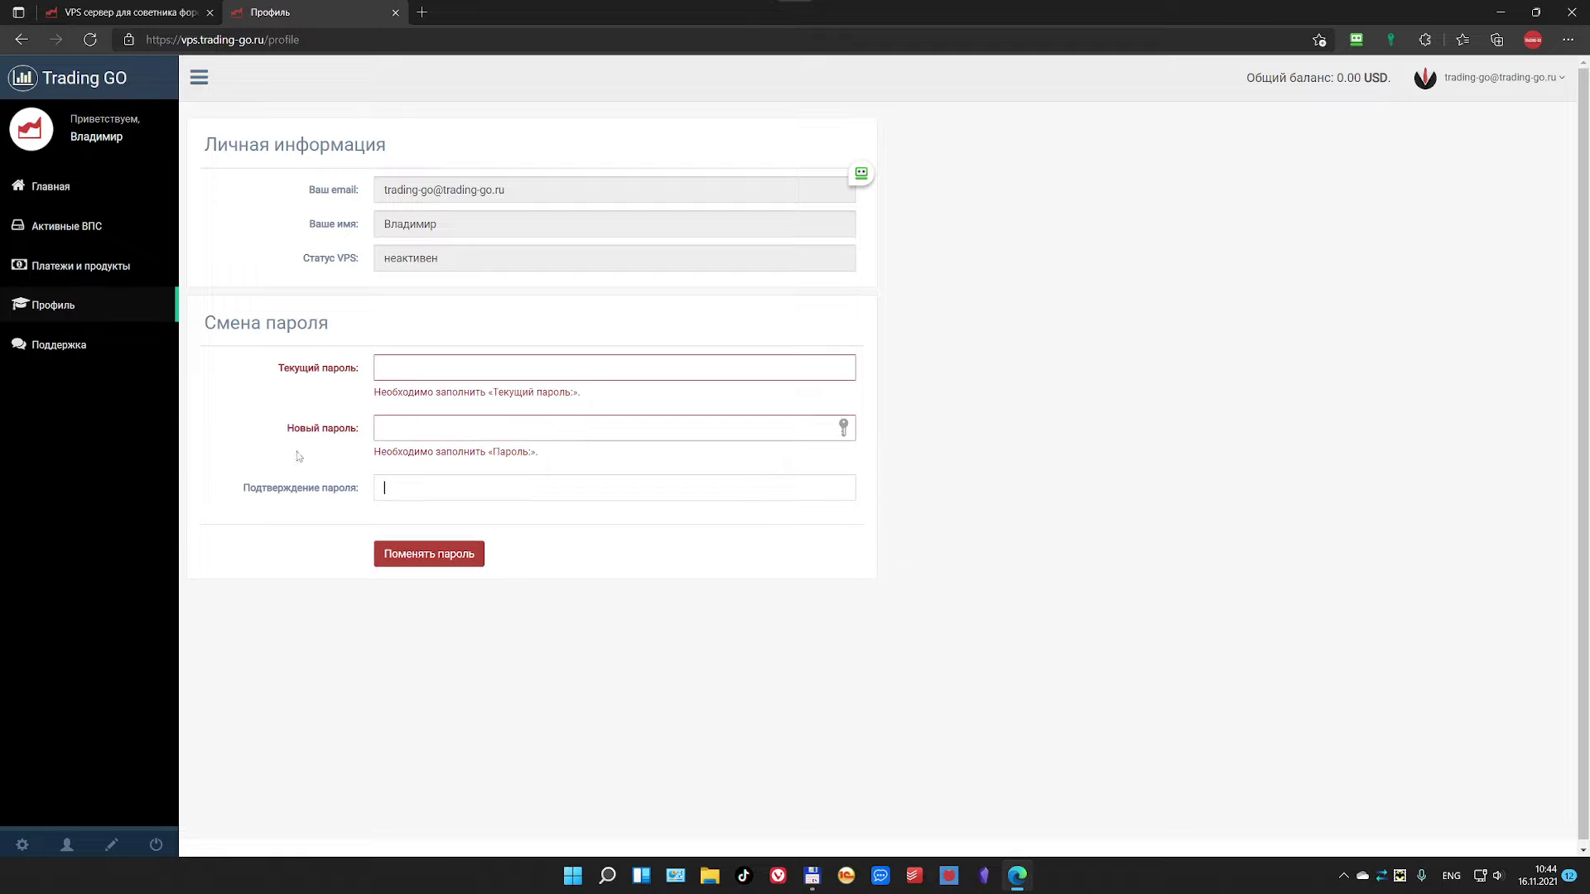
{"action": "left_click", "coordinate": [235, 407]}
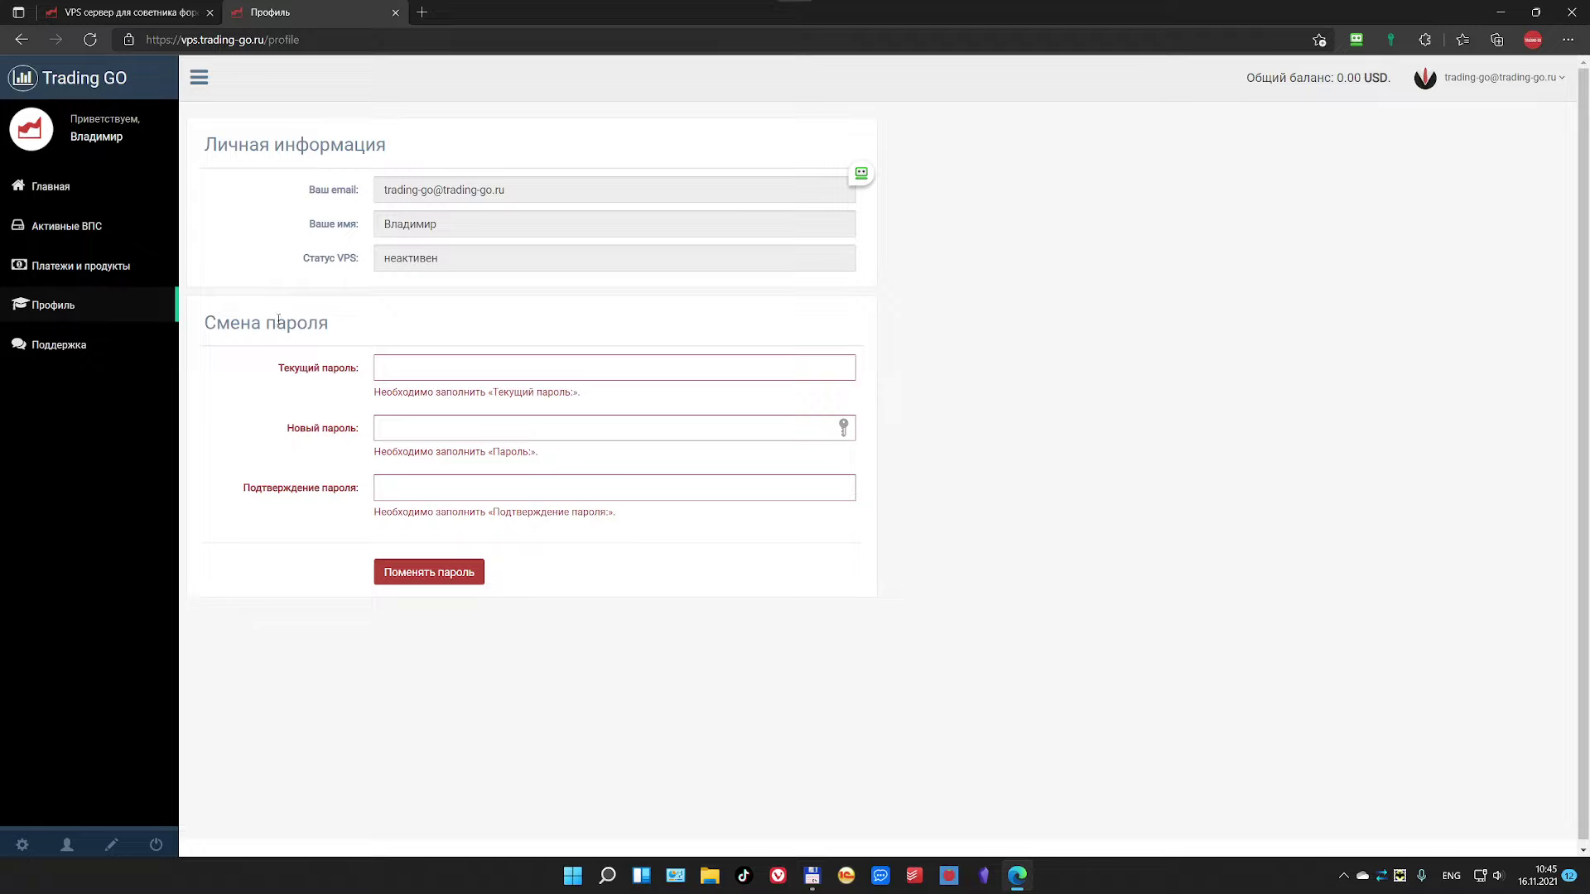
{"action": "left_click", "coordinate": [66, 352]}
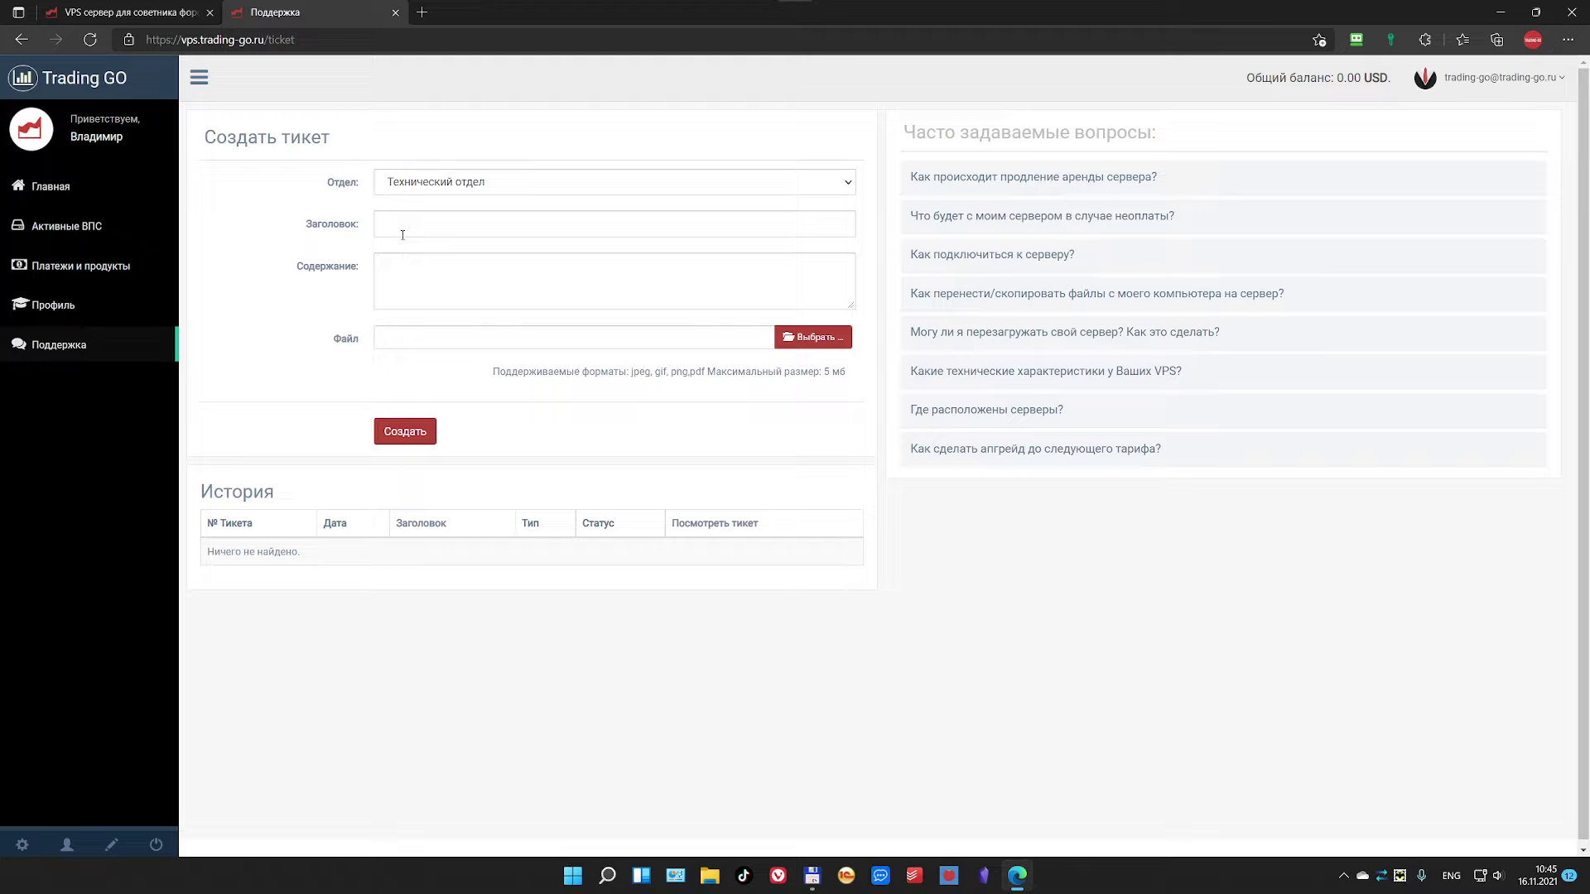
Step: Leave the ticket empty, read the lease-renewal and unpaid-server FAQ answers, and return to Главная
{"action": "left_click", "coordinate": [406, 285]}
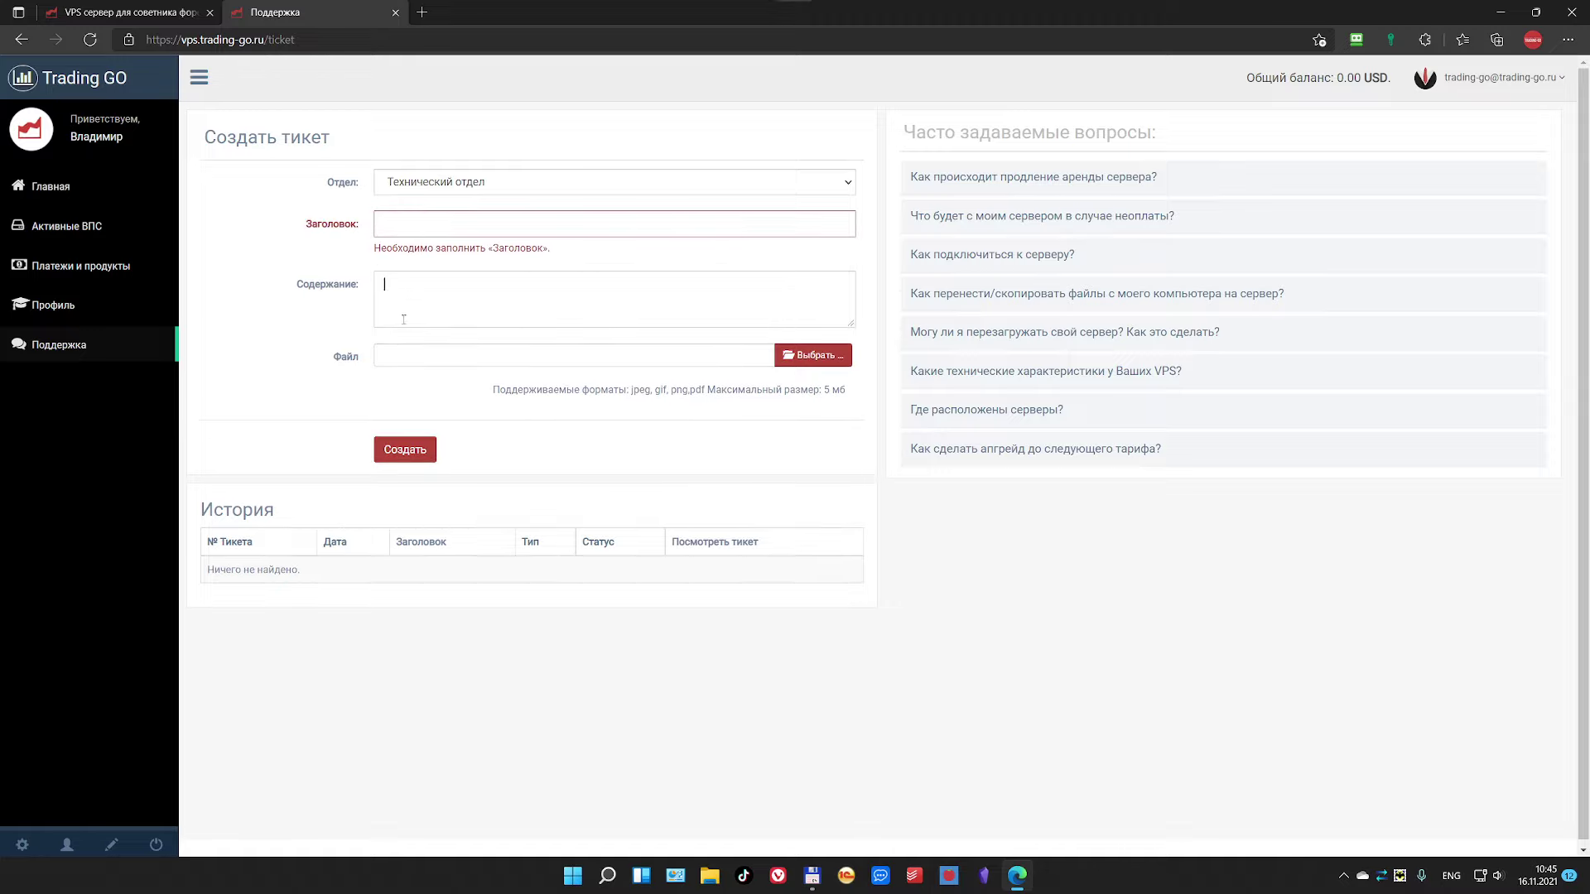
{"action": "left_click", "coordinate": [392, 361]}
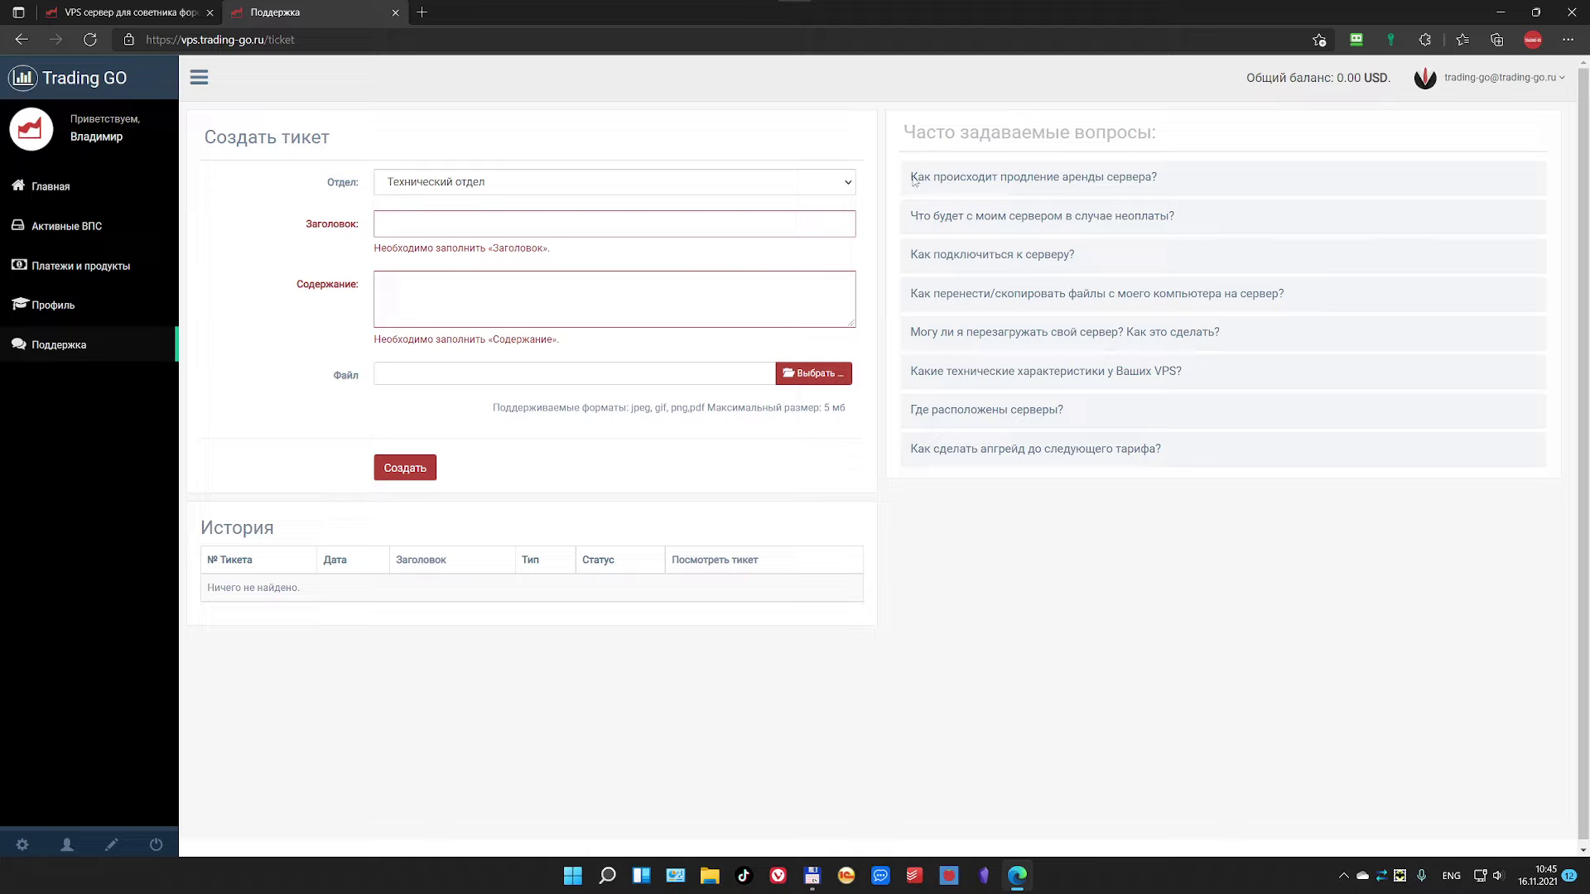
{"action": "left_click", "coordinate": [1017, 182]}
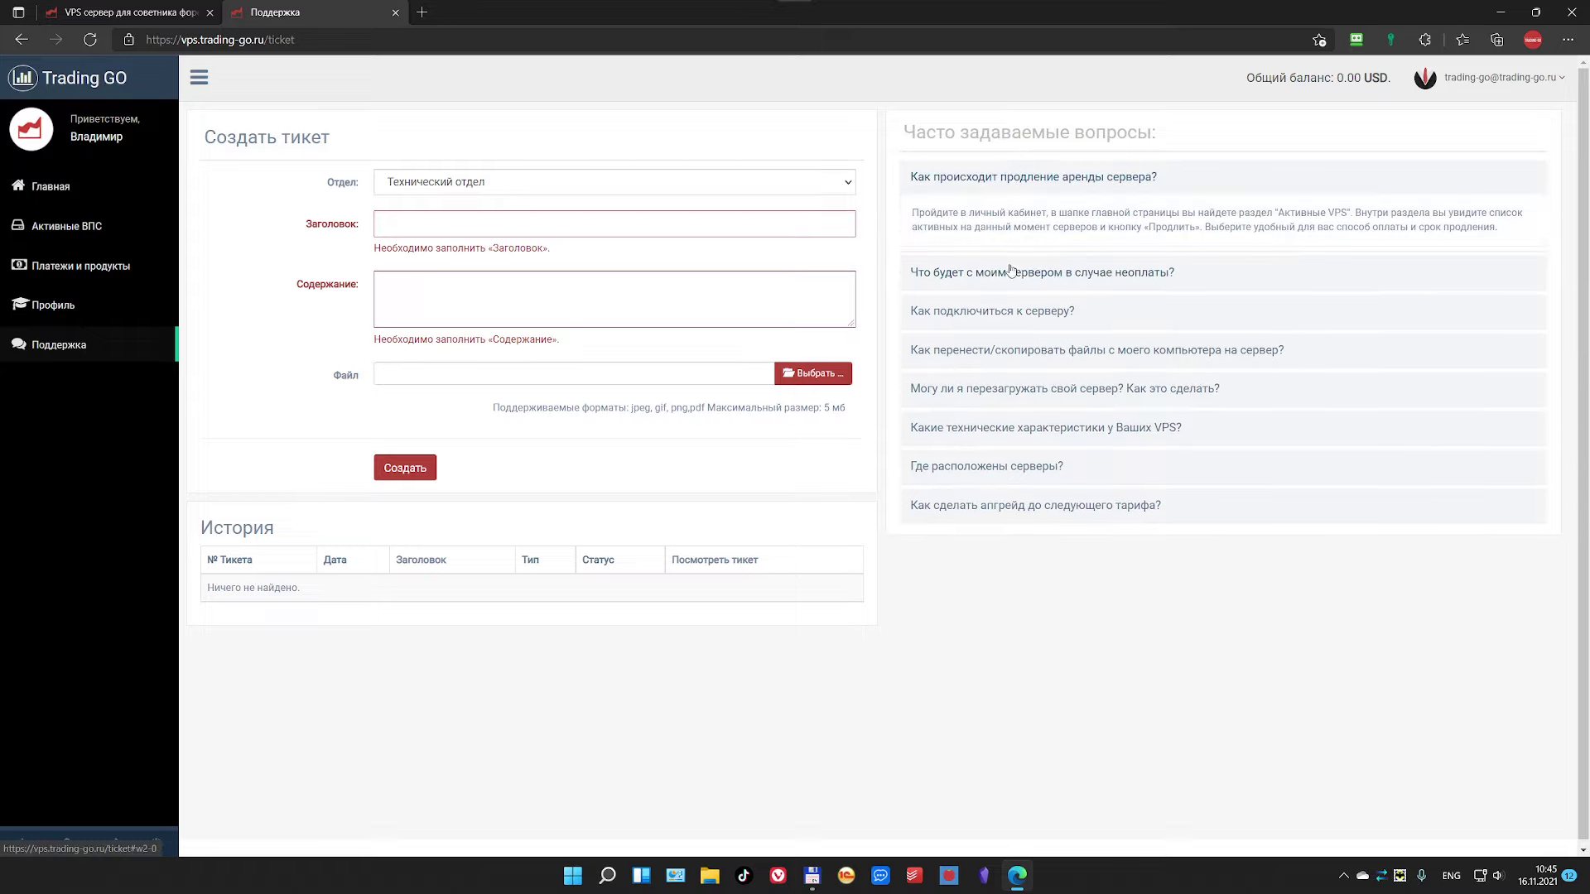
{"action": "left_click", "coordinate": [1012, 365]}
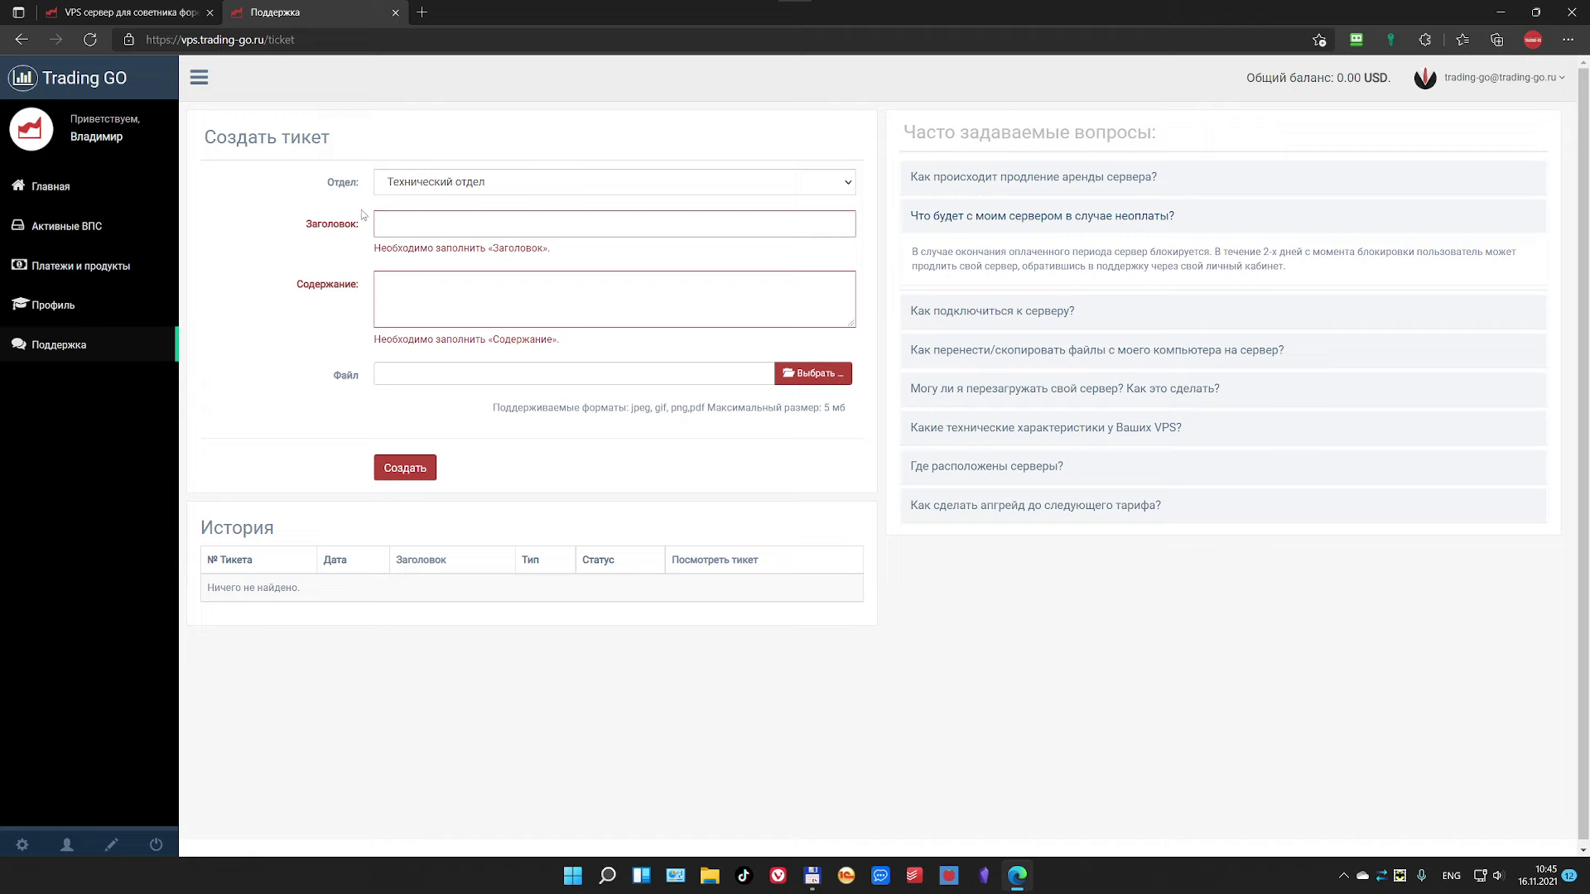
{"action": "left_click", "coordinate": [56, 188]}
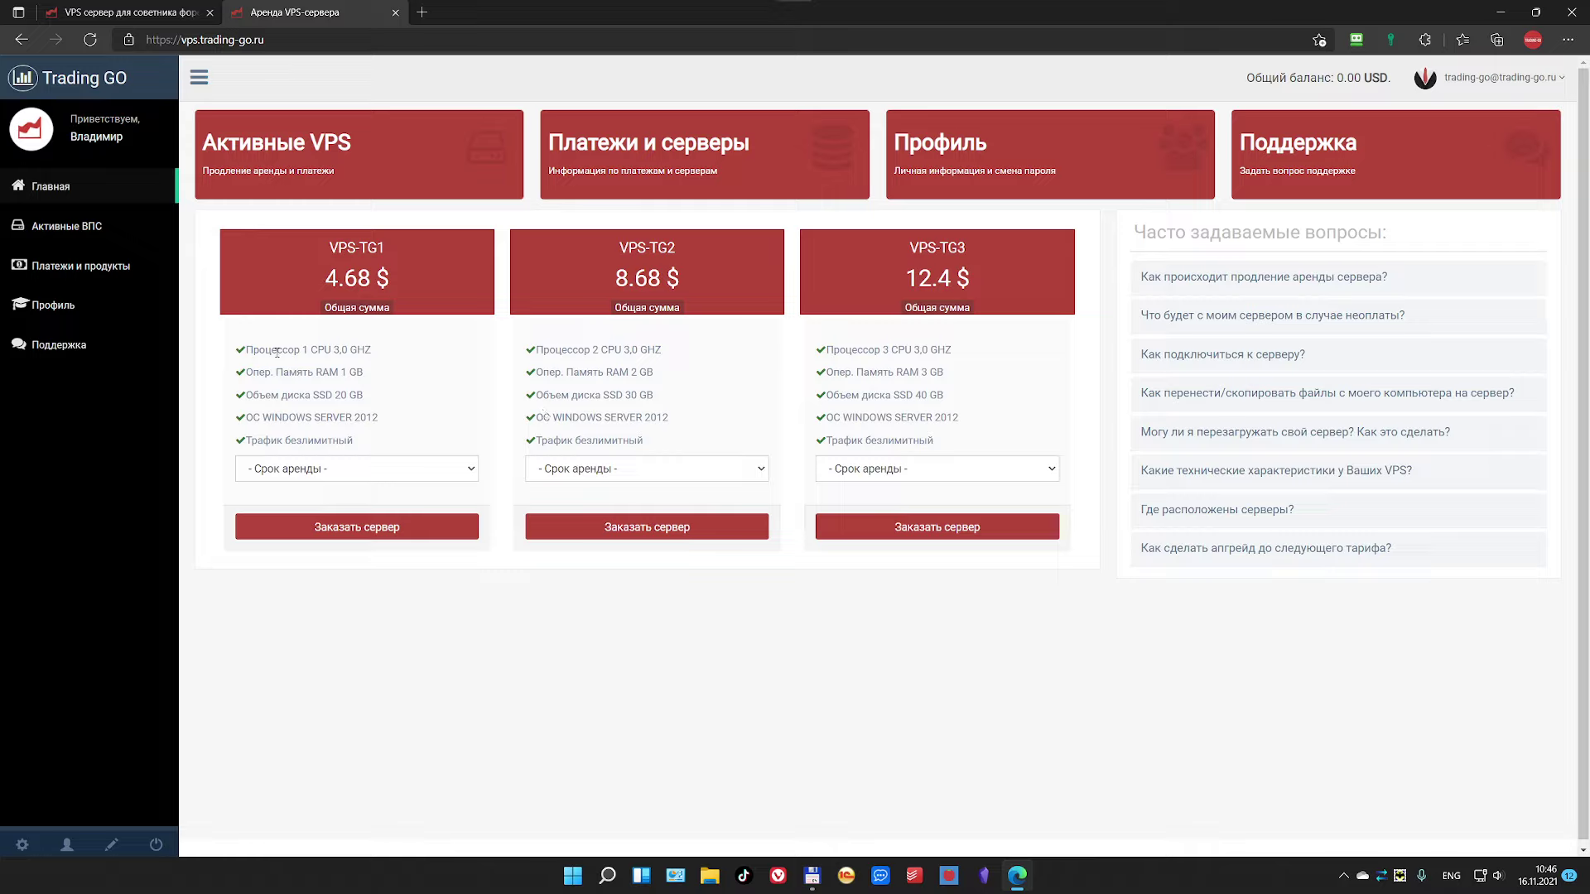
{"action": "left_click_drag", "start_coordinate": [277, 352], "coordinate": [366, 398]}
Step: Highlight the VPS-TG1 SSD disk spec and look over its lease-term choices
{"action": "left_click", "coordinate": [322, 394]}
{"action": "left_click_drag", "start_coordinate": [315, 395], "coordinate": [351, 440]}
{"action": "left_click", "coordinate": [357, 470]}
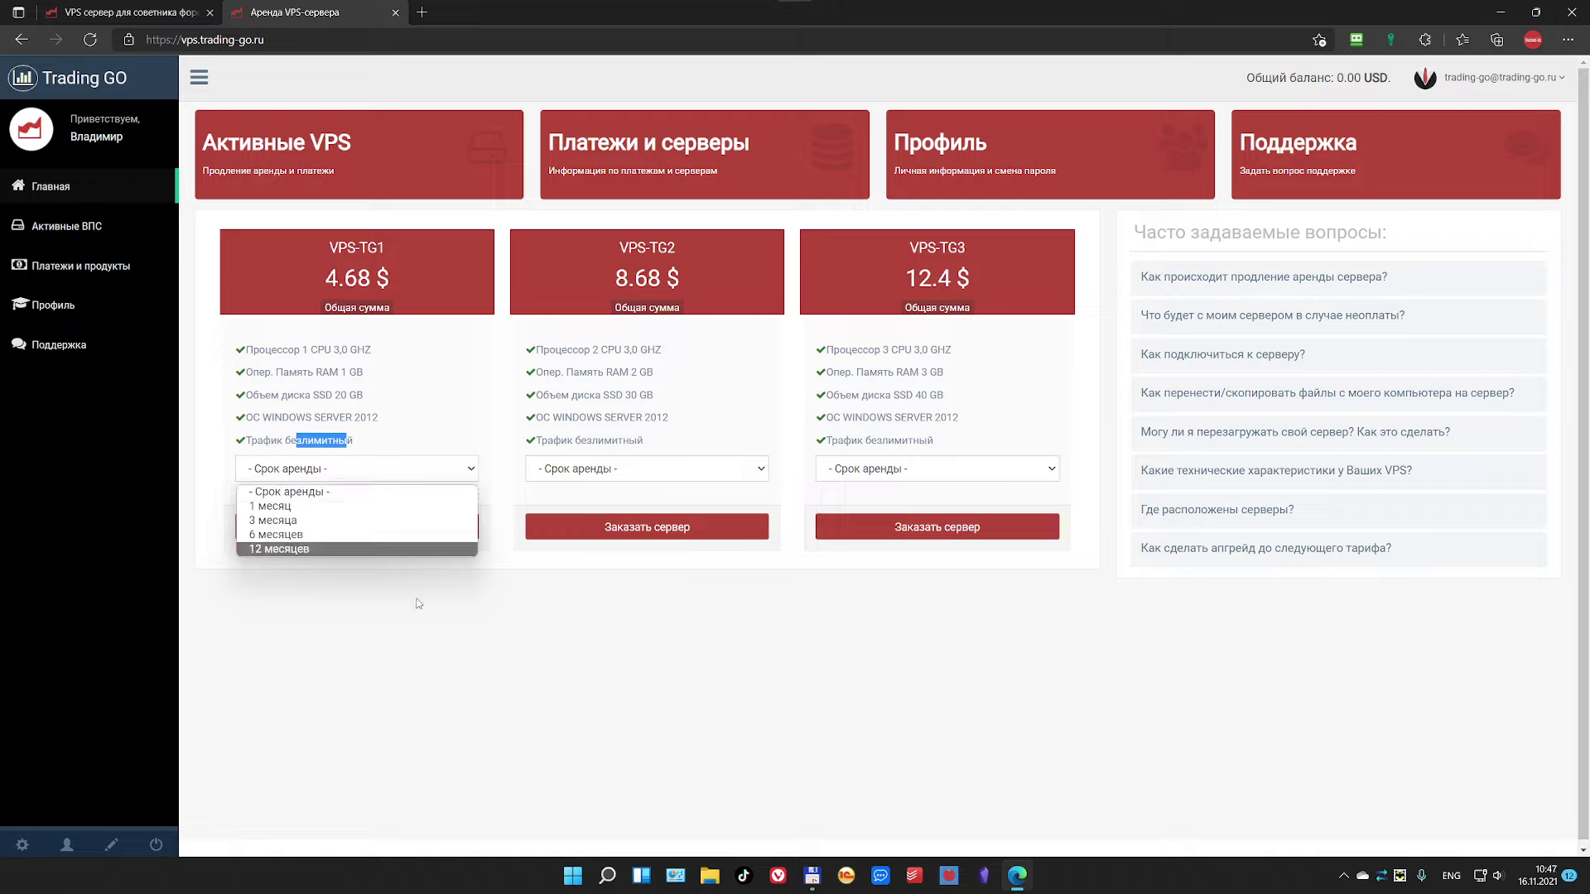
{"action": "left_click", "coordinate": [447, 614]}
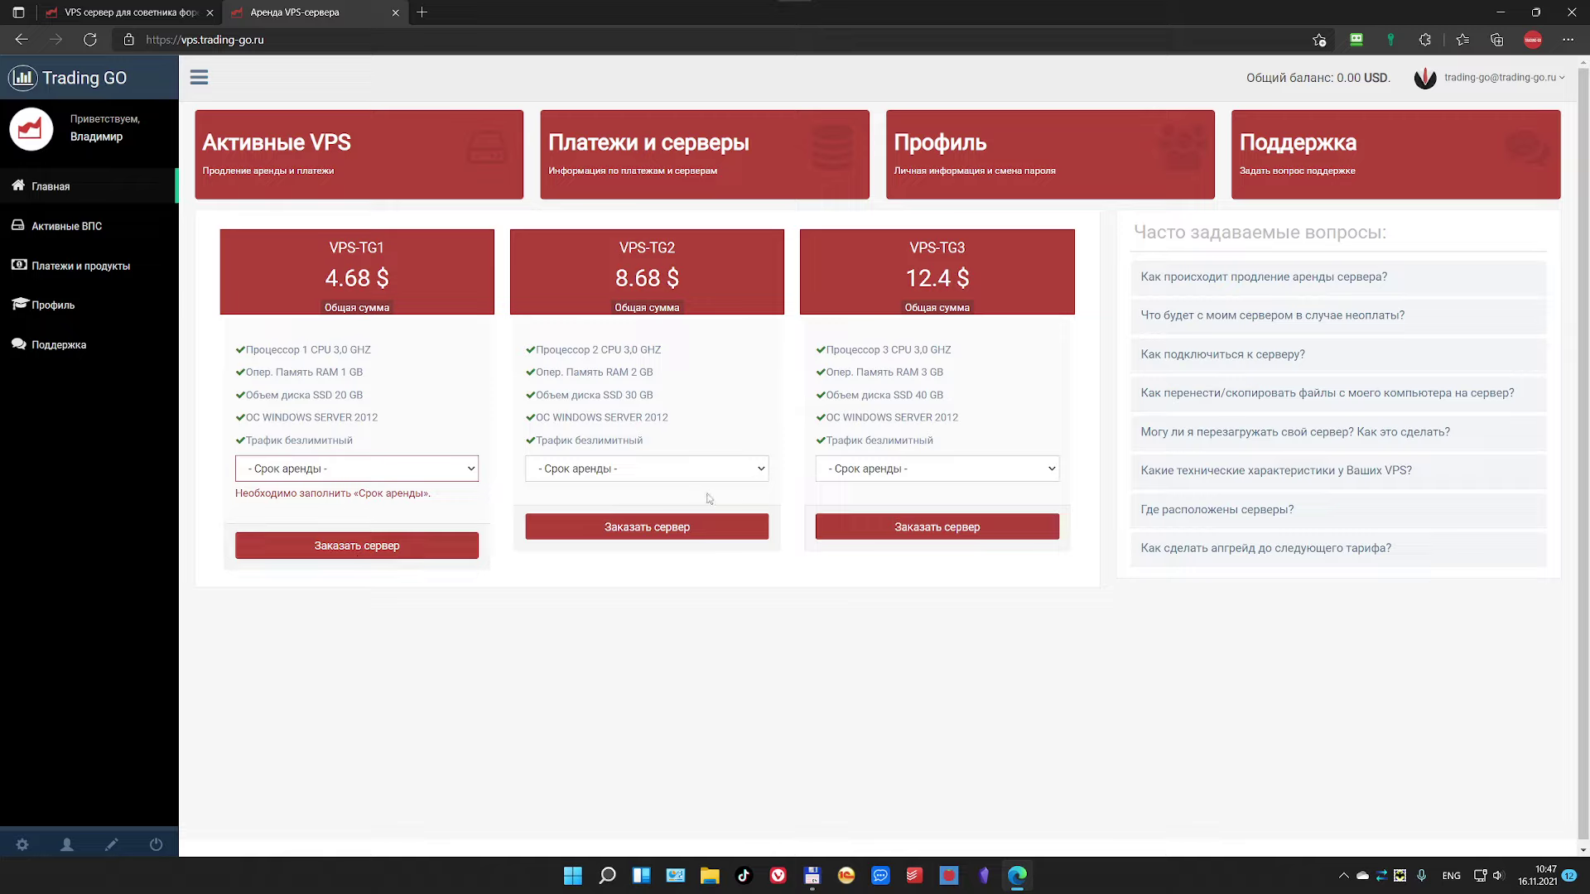
Step: Set the VPS-TG3 lease term to 1 месяц and order the server
{"action": "left_click", "coordinate": [925, 470]}
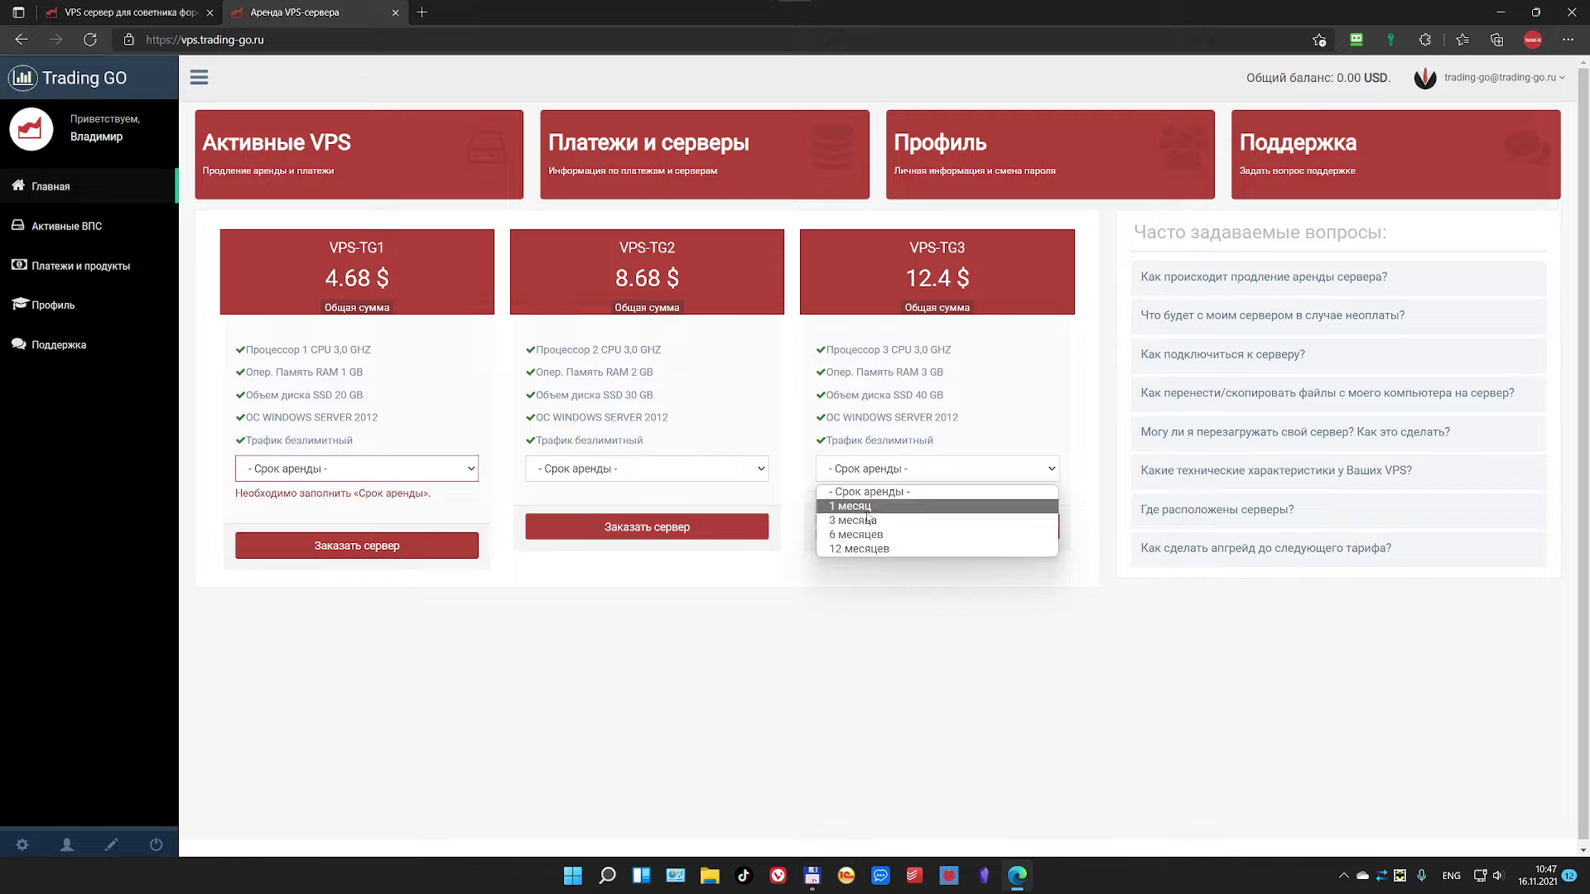
{"action": "left_click", "coordinate": [915, 571]}
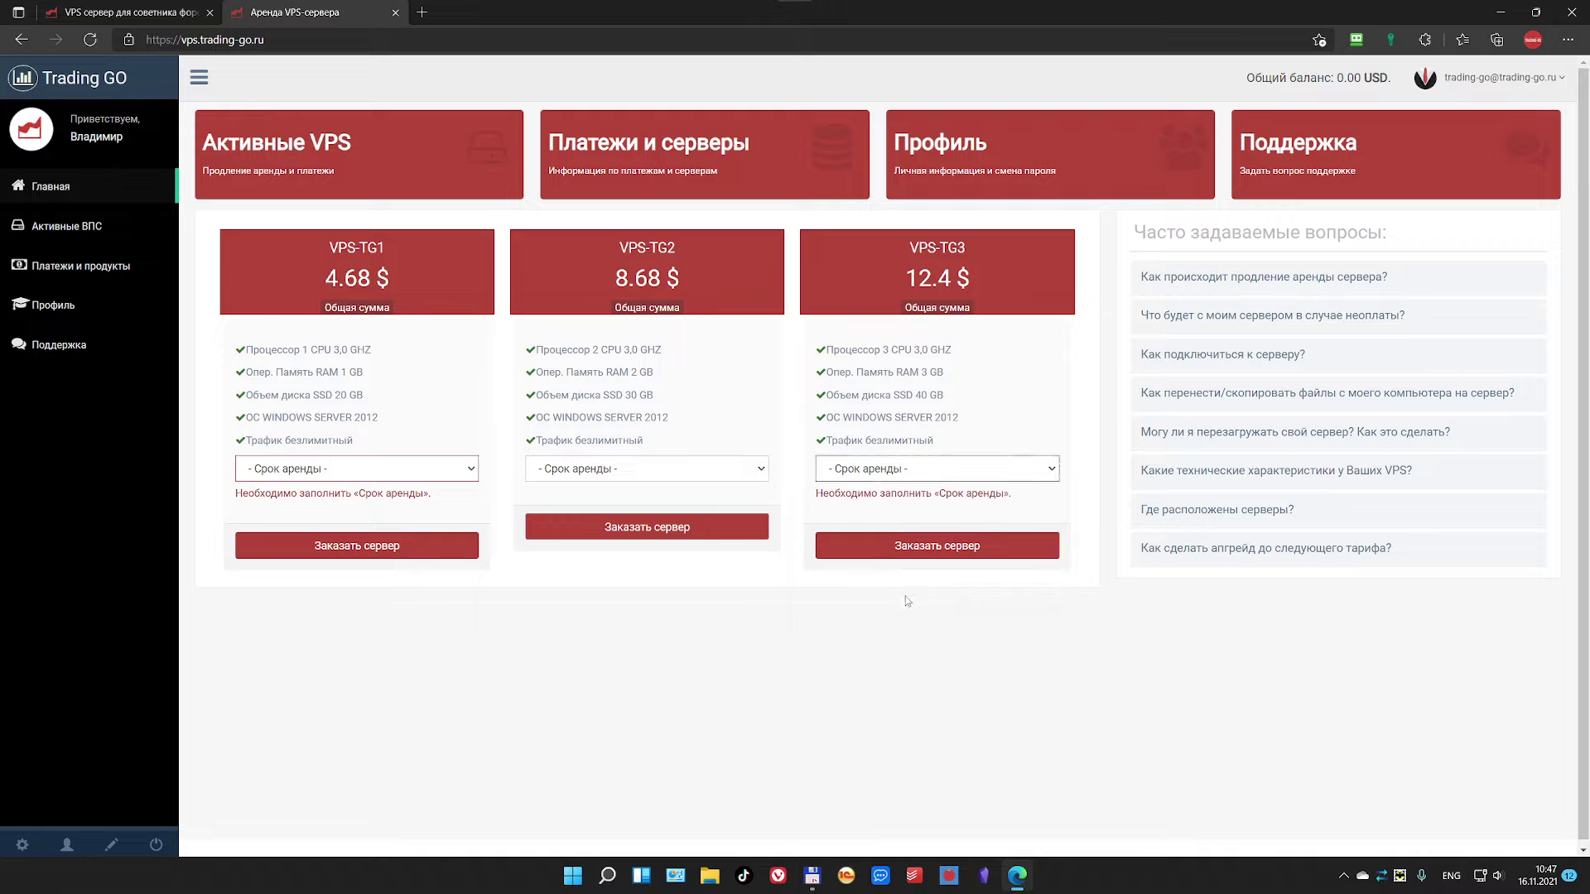
{"action": "left_click", "coordinate": [910, 478]}
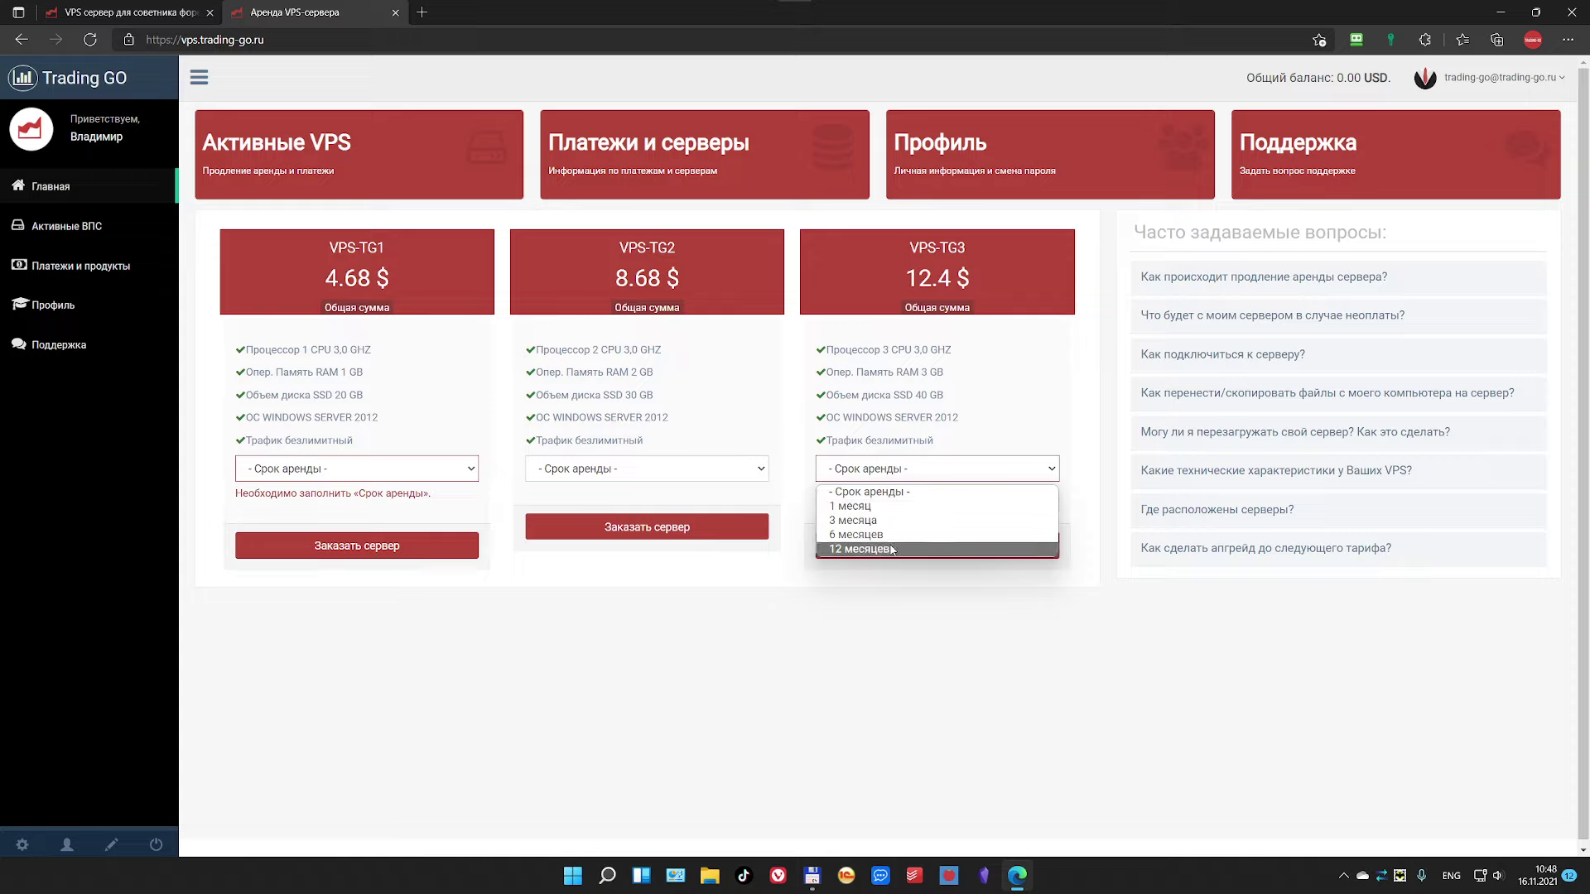
{"action": "left_click", "coordinate": [892, 549]}
{"action": "left_click", "coordinate": [893, 470]}
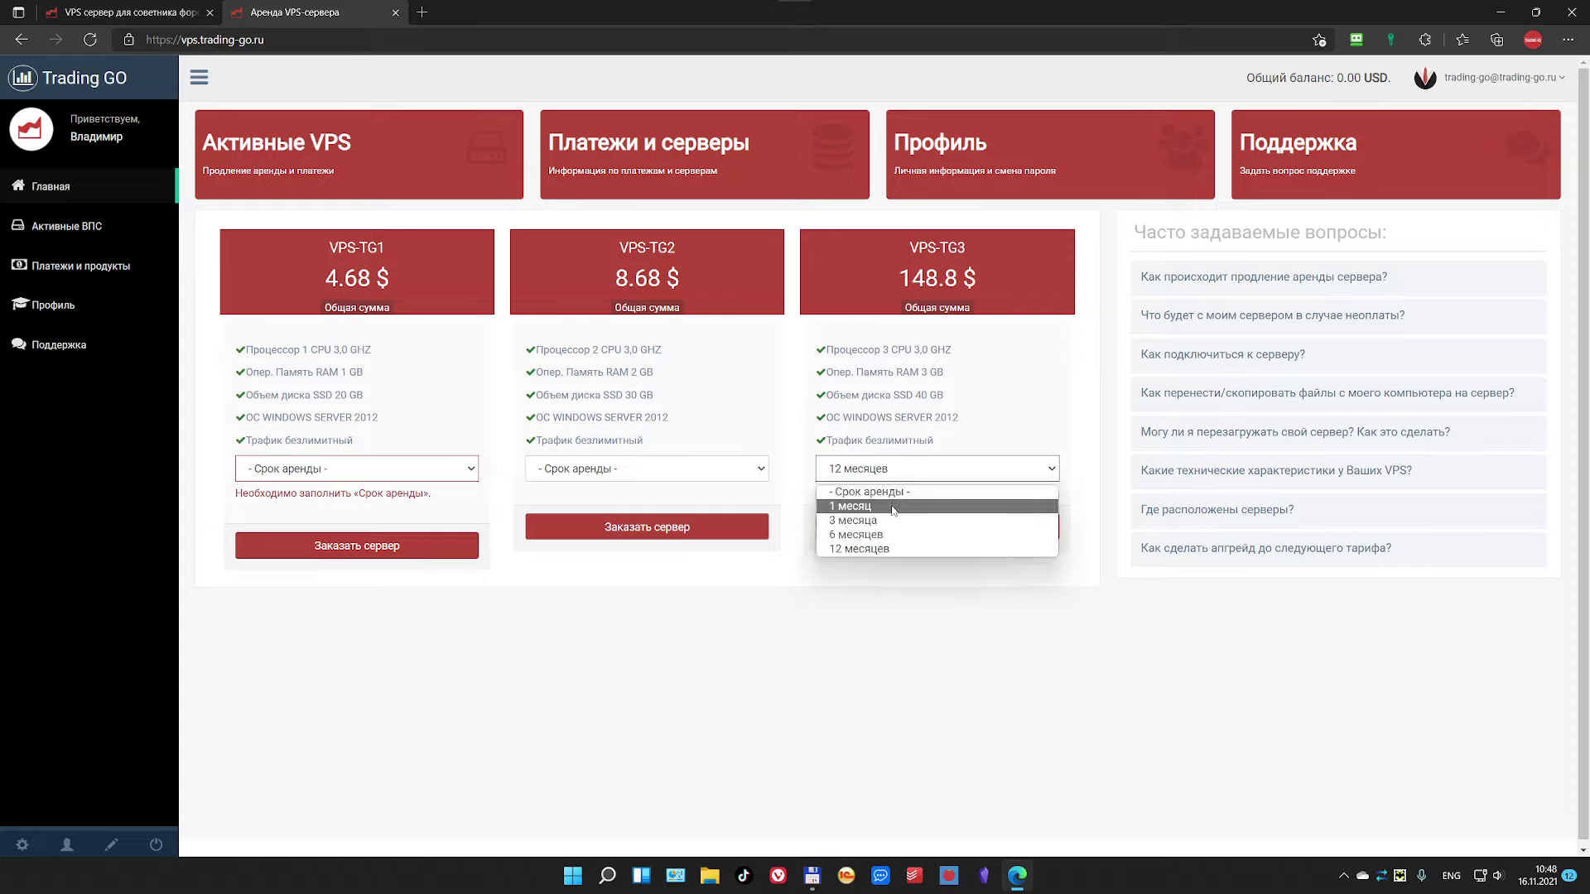
{"action": "left_click", "coordinate": [893, 509]}
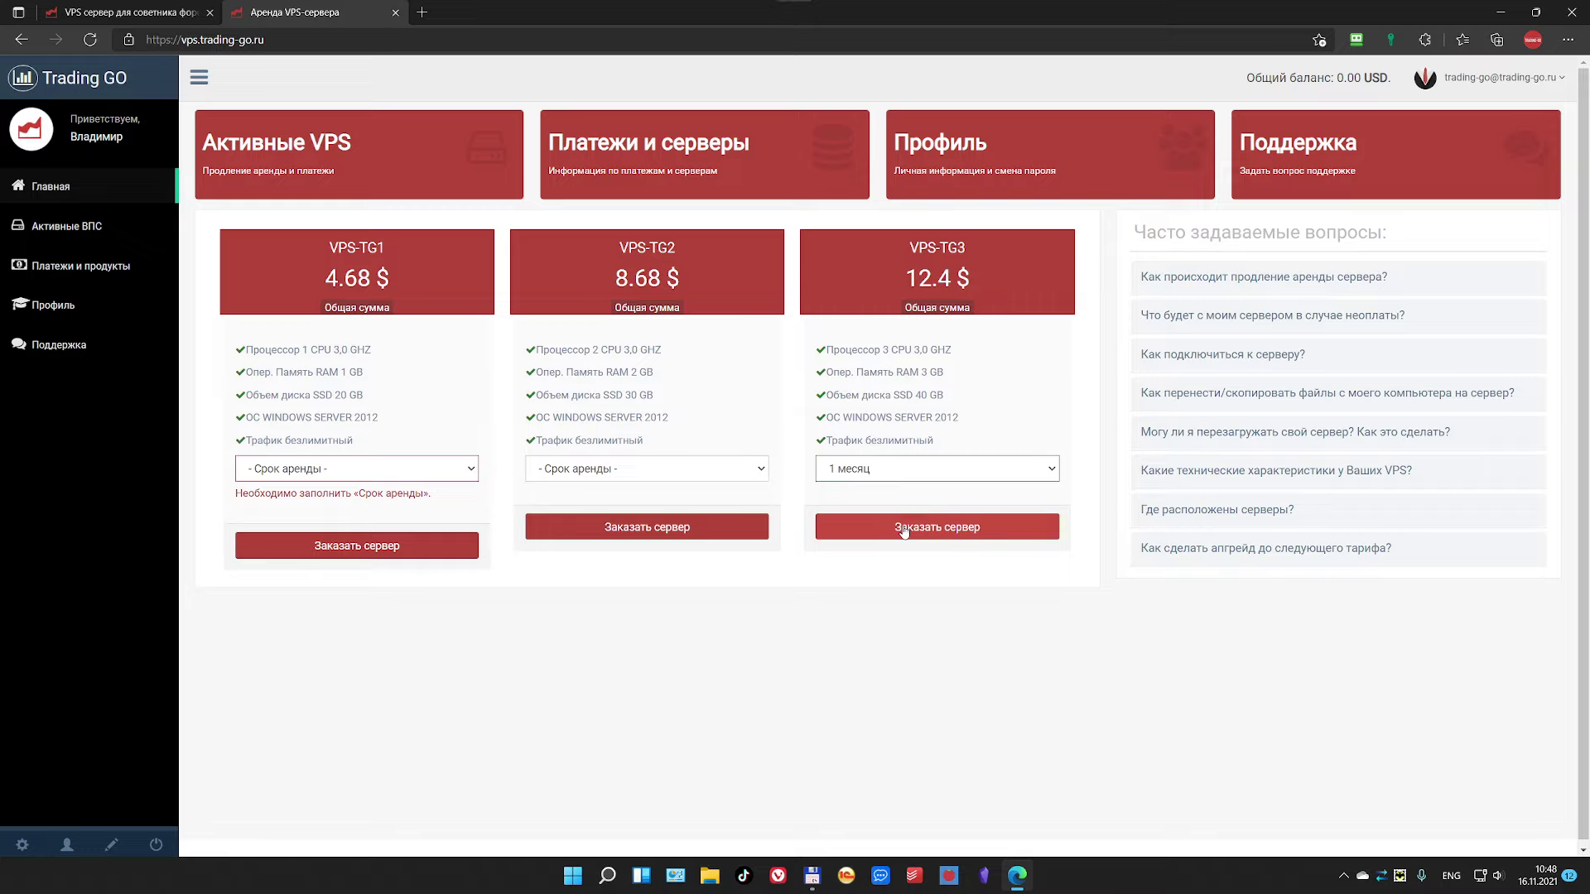
{"action": "left_click", "coordinate": [904, 529]}
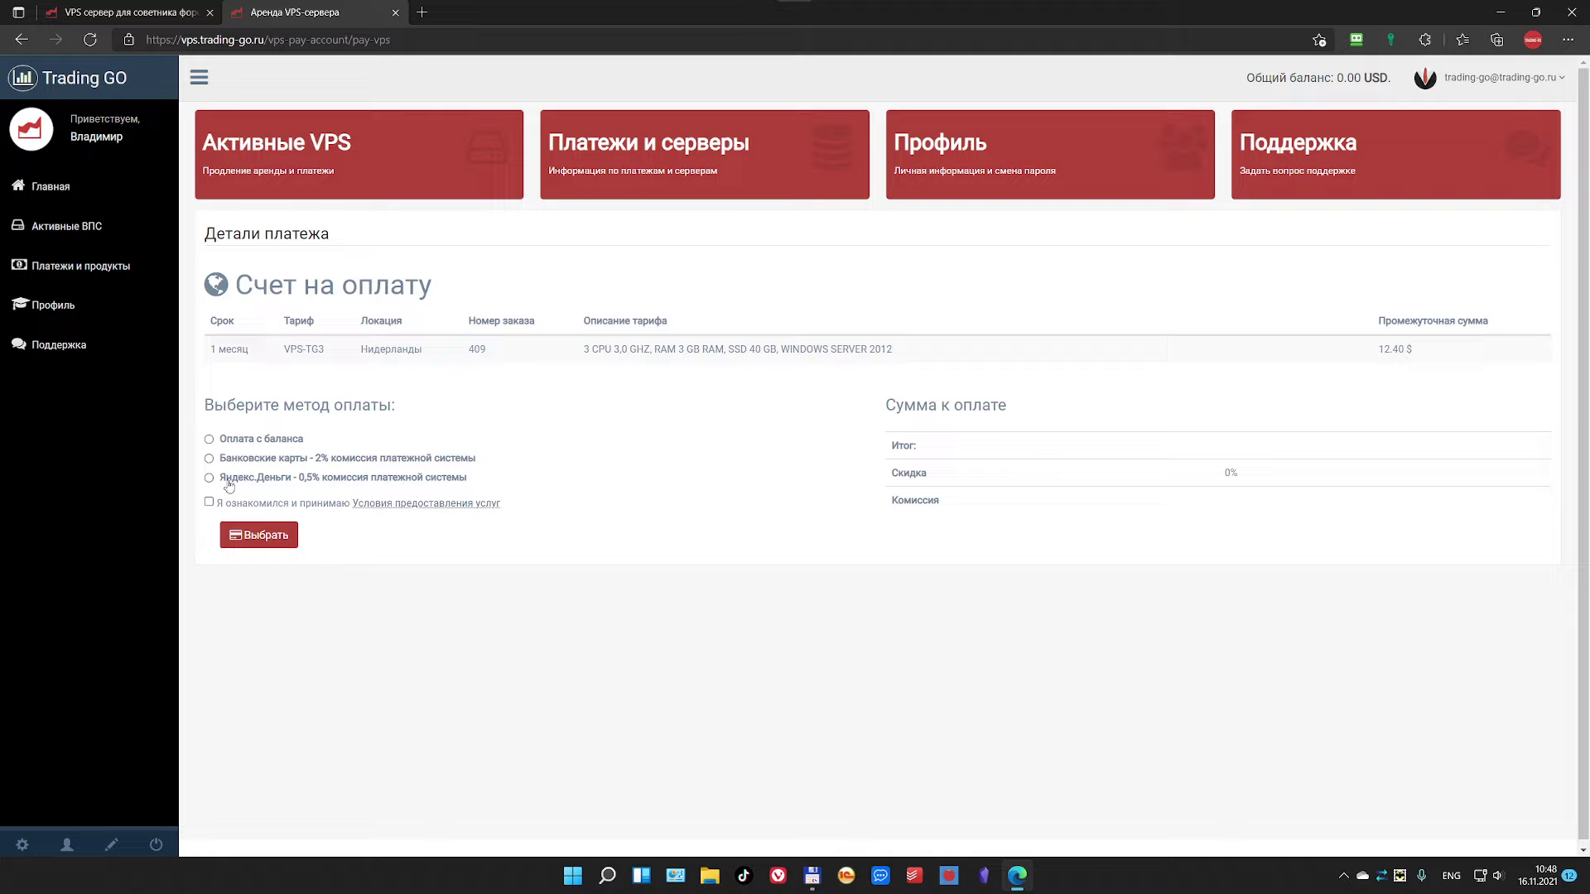
Step: Choose Яндекс.Деньги, accept the terms of service, and open the agreement in a new tab
{"action": "left_click", "coordinate": [209, 479]}
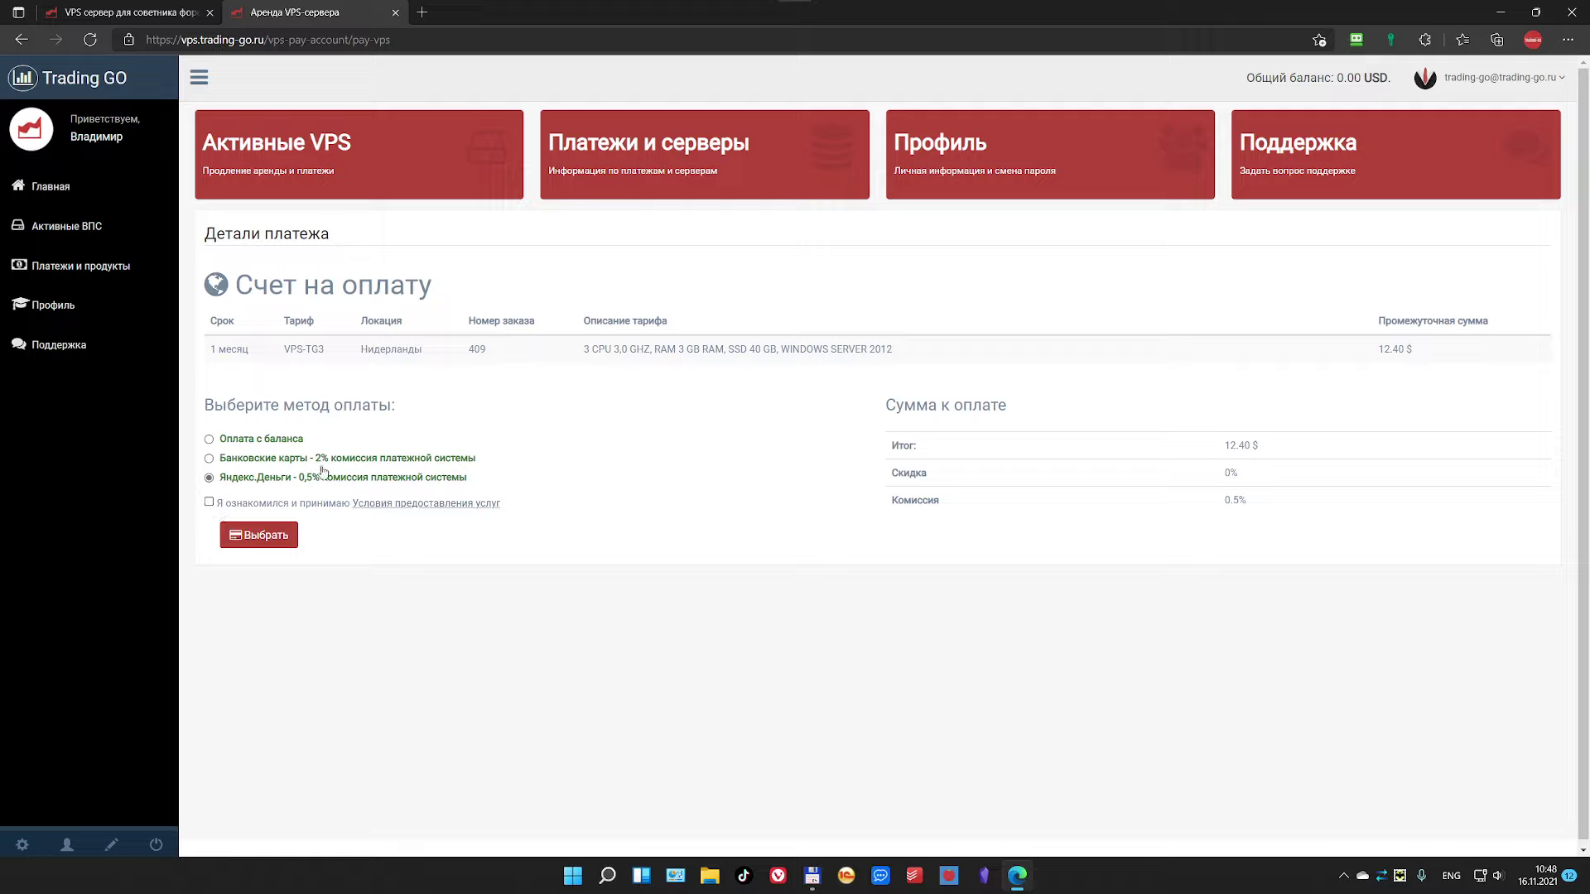
{"action": "left_click", "coordinate": [208, 503]}
{"action": "middle_click", "coordinate": [398, 511]}
{"action": "left_click", "coordinate": [497, 17]}
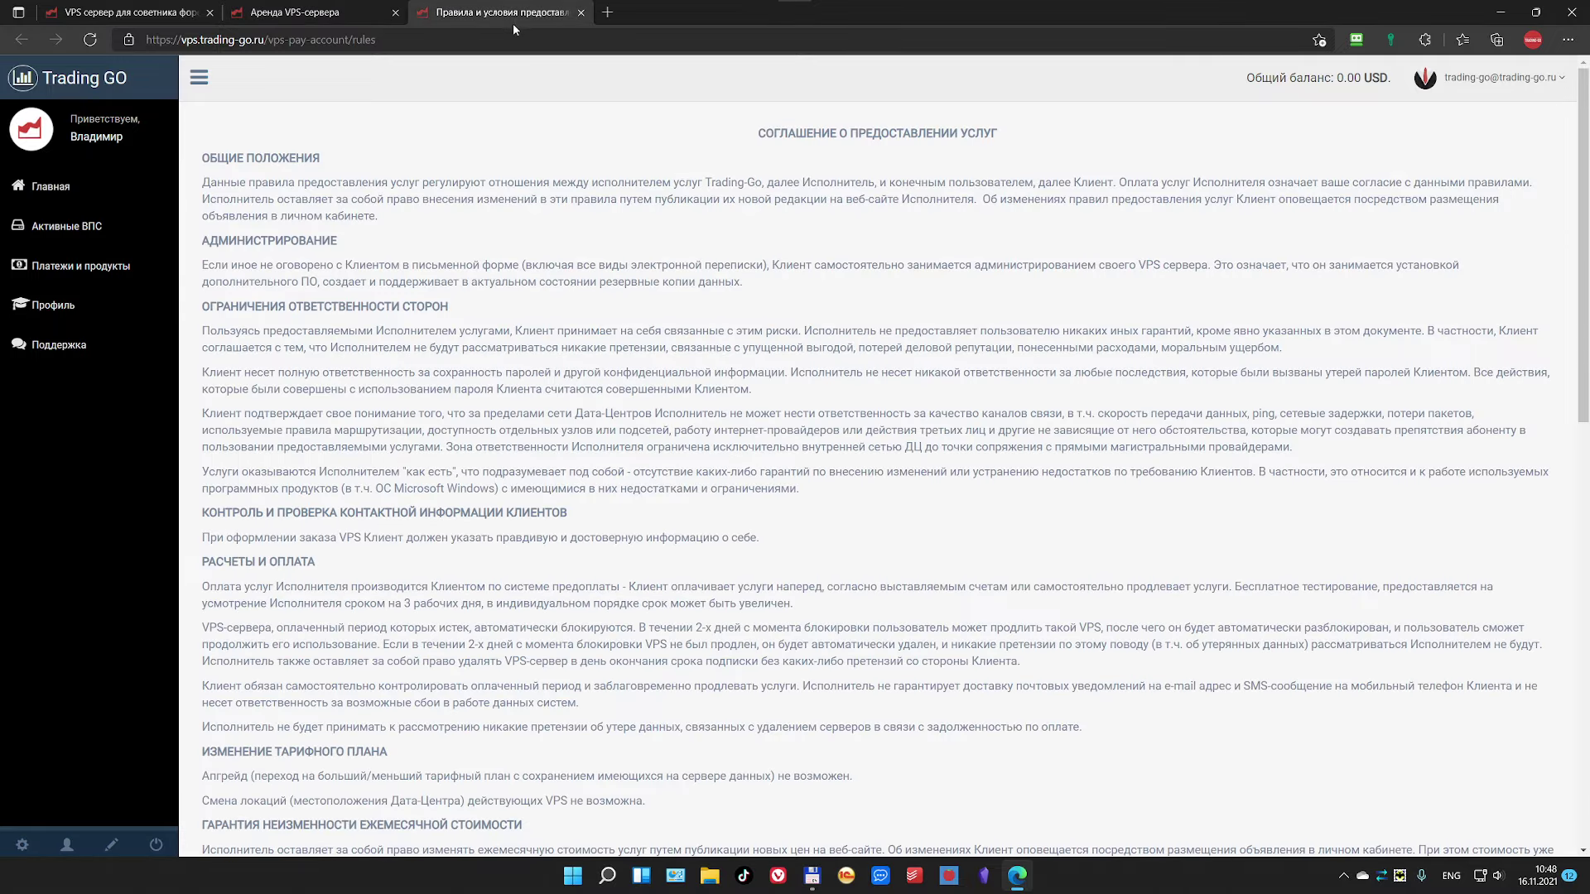
{"action": "scroll", "coordinate": [453, 335], "scroll_direction": "down", "scroll_amount": 15}
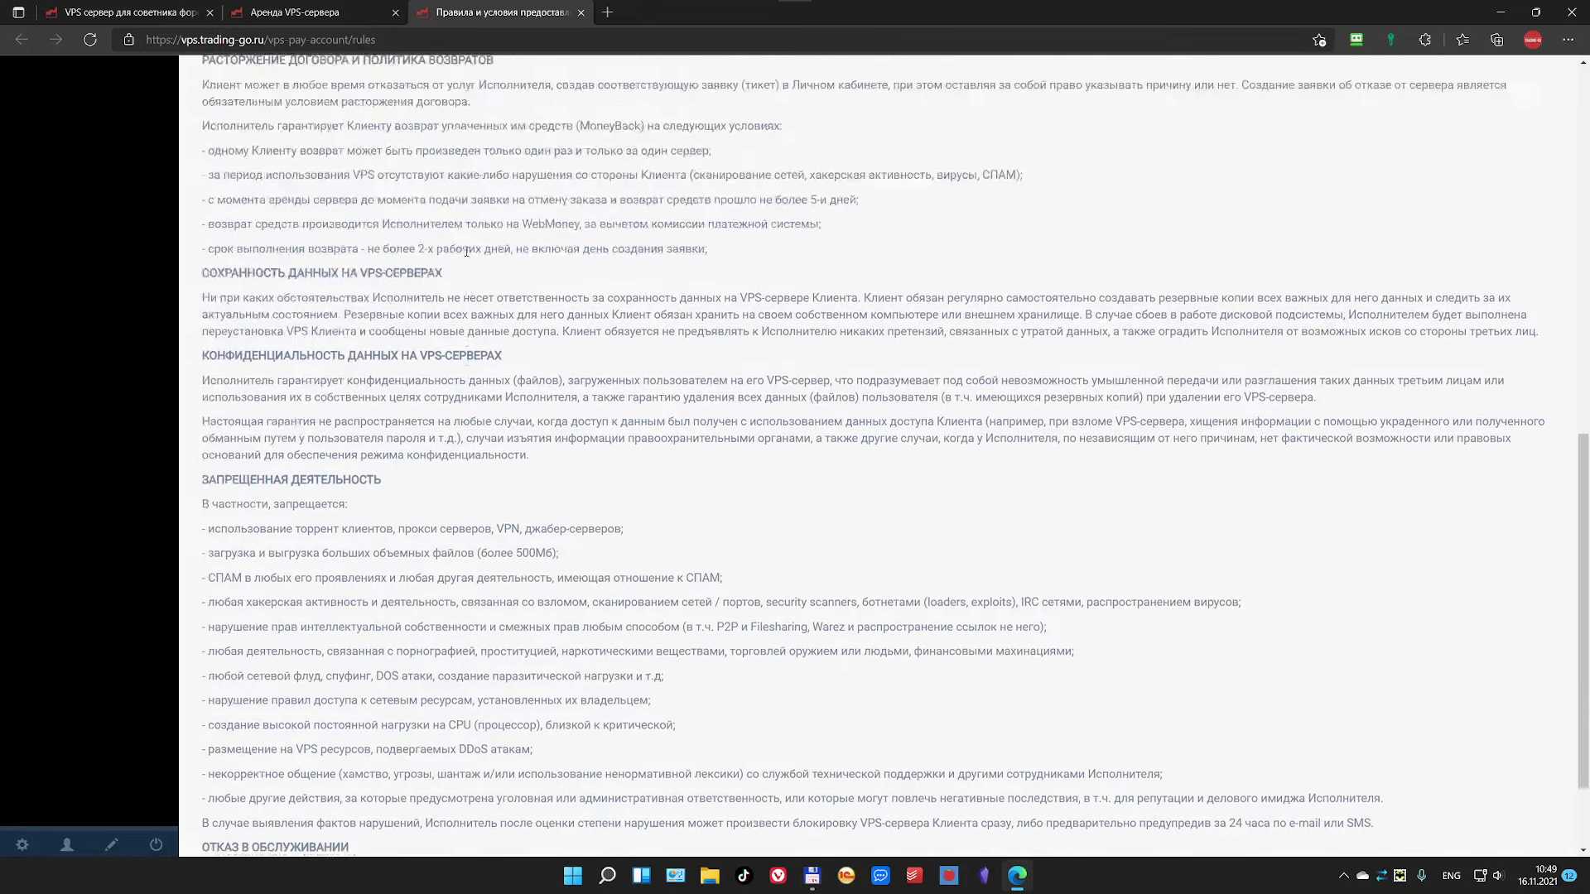
{"action": "scroll", "coordinate": [453, 277], "scroll_direction": "up", "scroll_amount": 15}
{"action": "scroll", "coordinate": [453, 278], "scroll_direction": "up", "scroll_amount": 1}
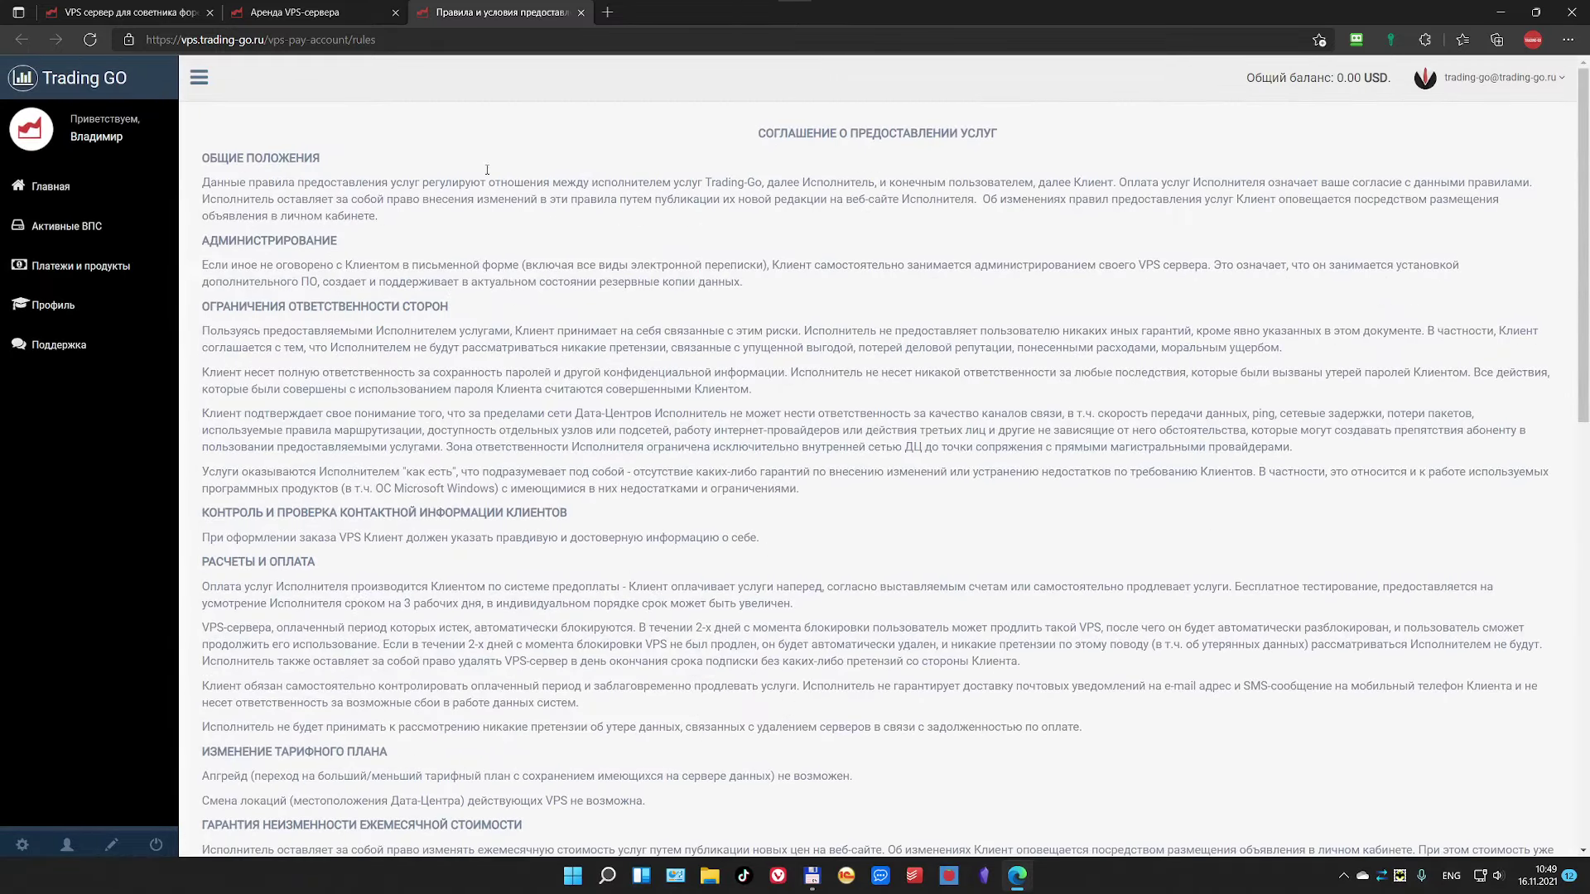
{"action": "left_click", "coordinate": [582, 12]}
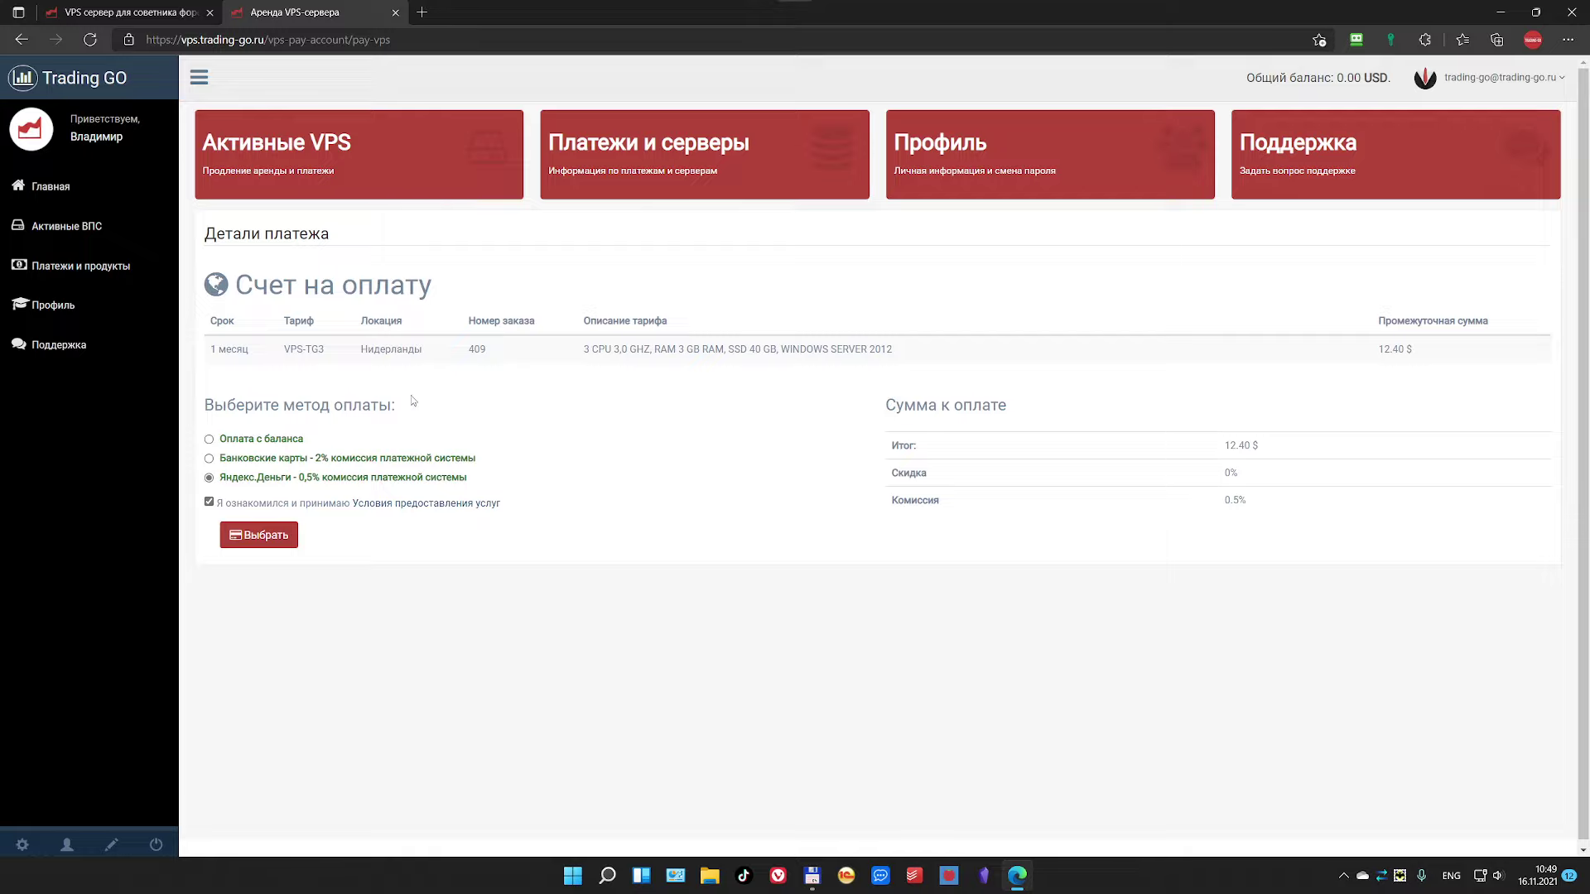
{"action": "left_click", "coordinate": [272, 548]}
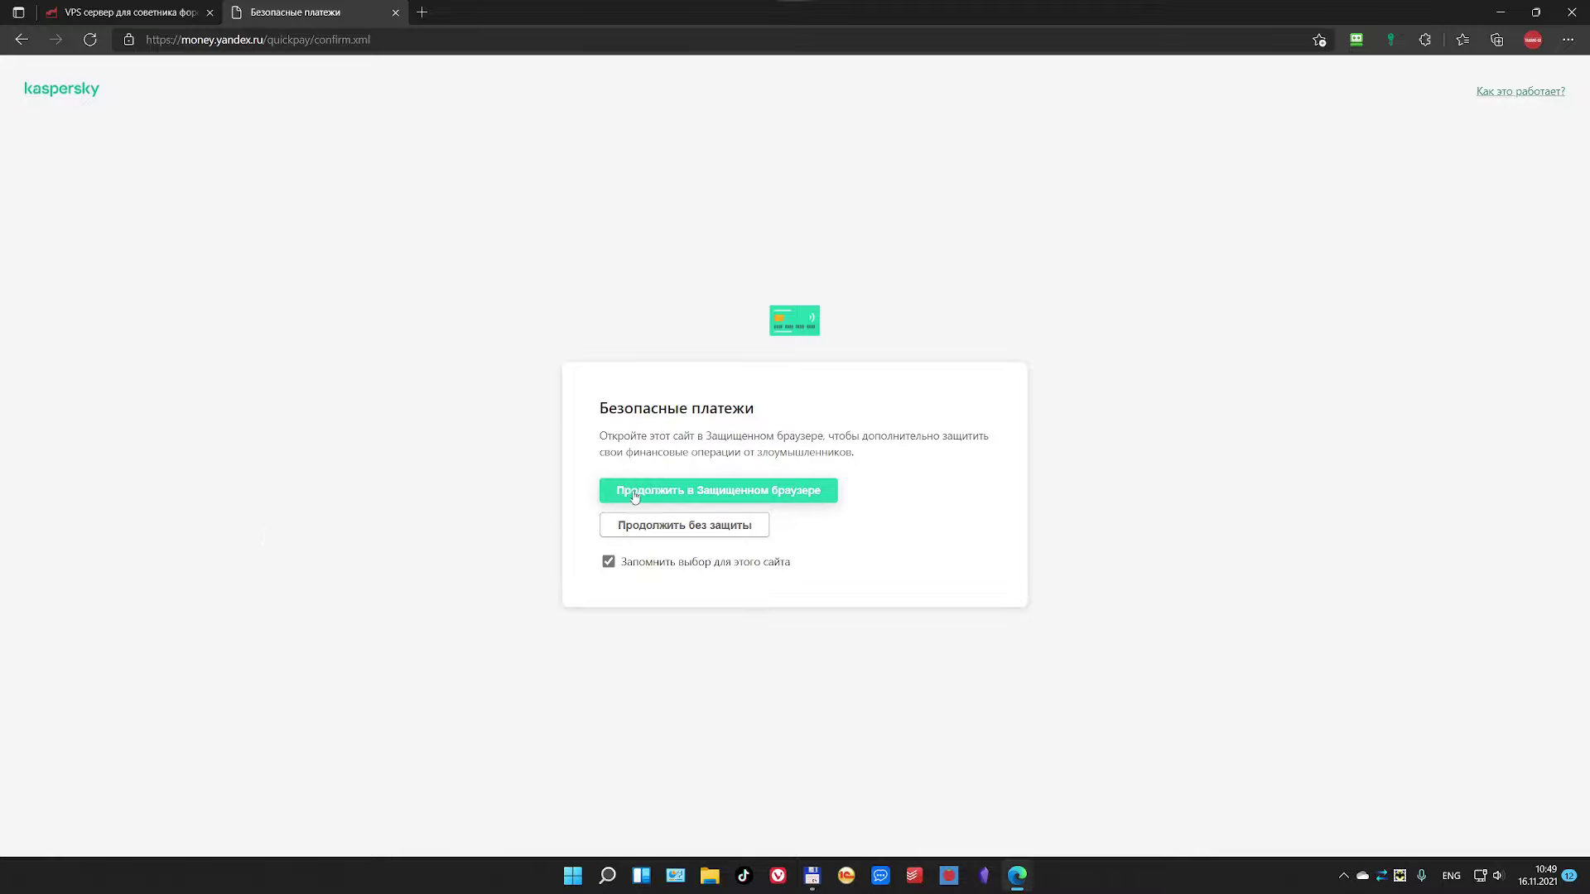
Step: Continue to the YooMoney payment without Kaspersky Safe Money protection
{"action": "left_click", "coordinate": [621, 524]}
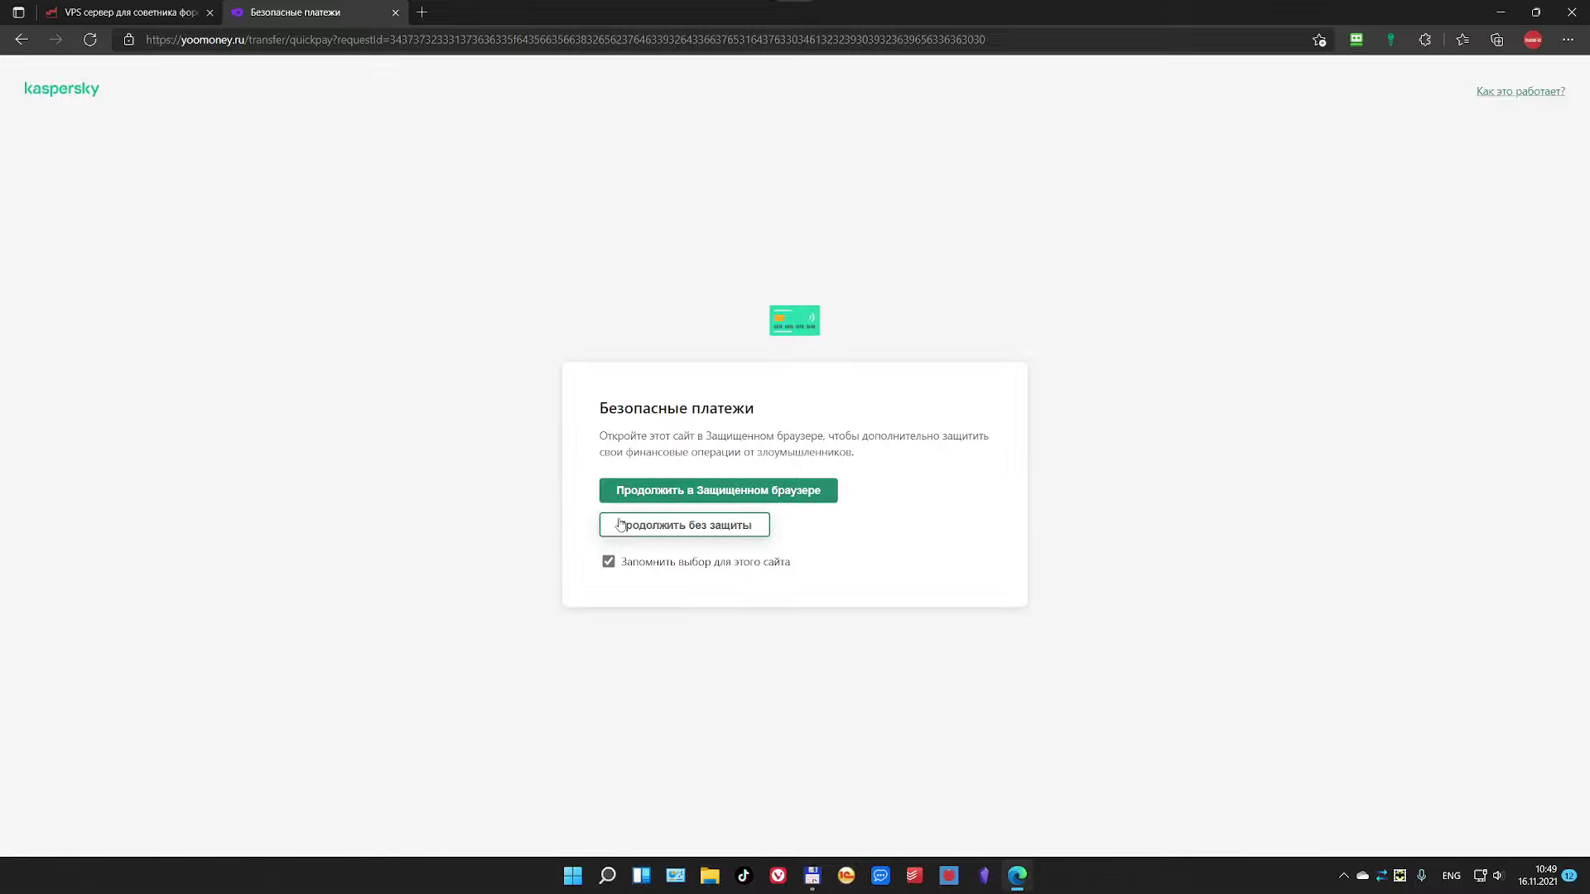
{"action": "left_click", "coordinate": [683, 531]}
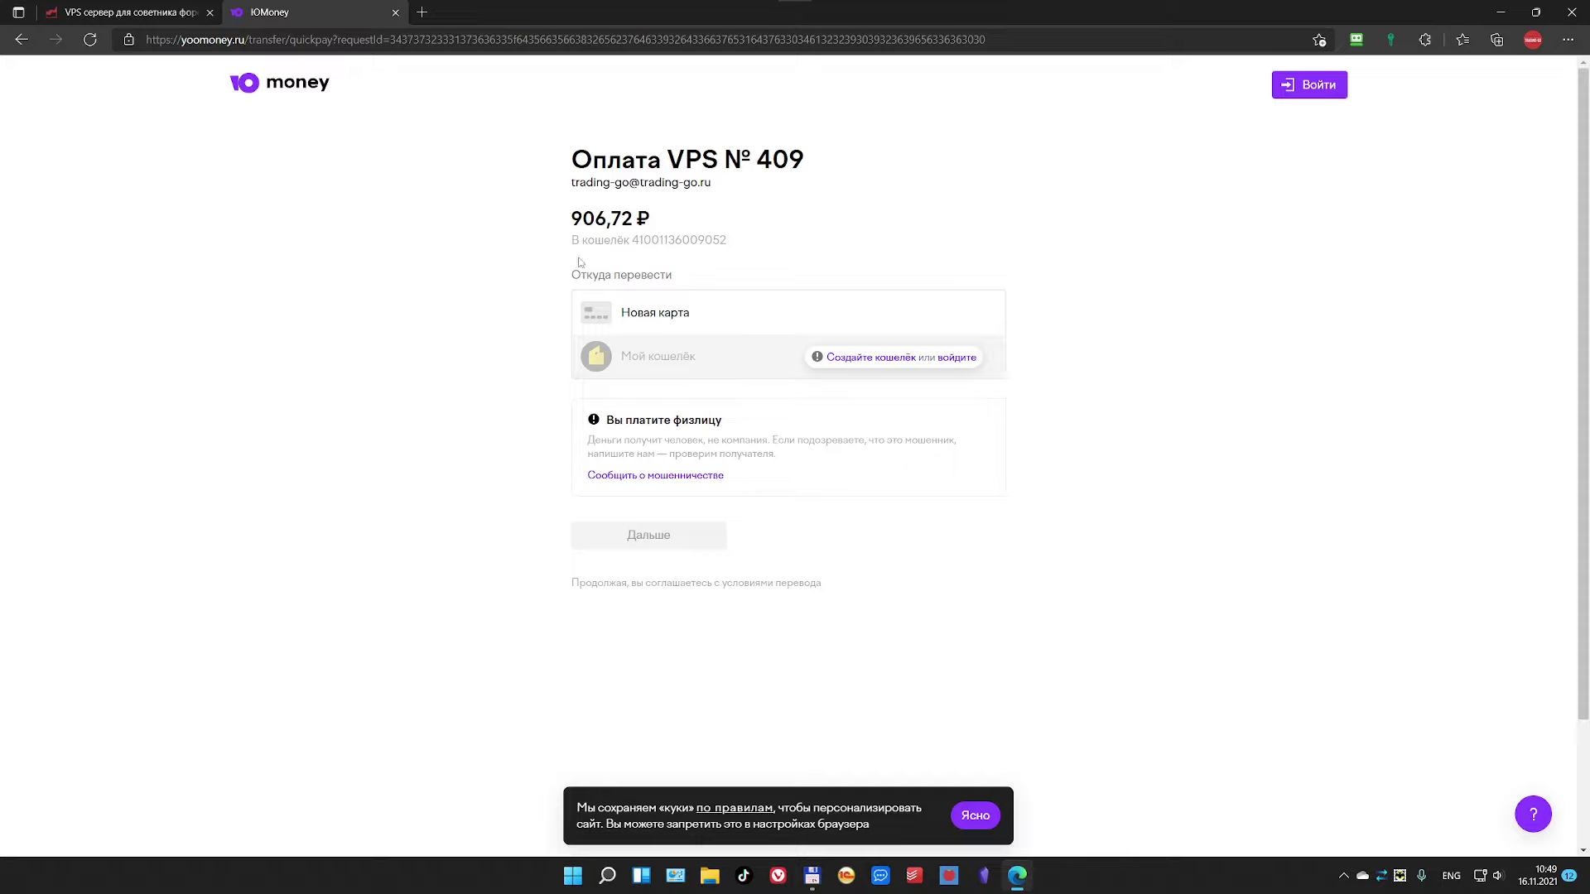
Step: Check the Trading-Go tab, then choose wallet sign-in on the 906,72 ₽ YooMoney payment page
{"action": "left_click", "coordinate": [143, 9]}
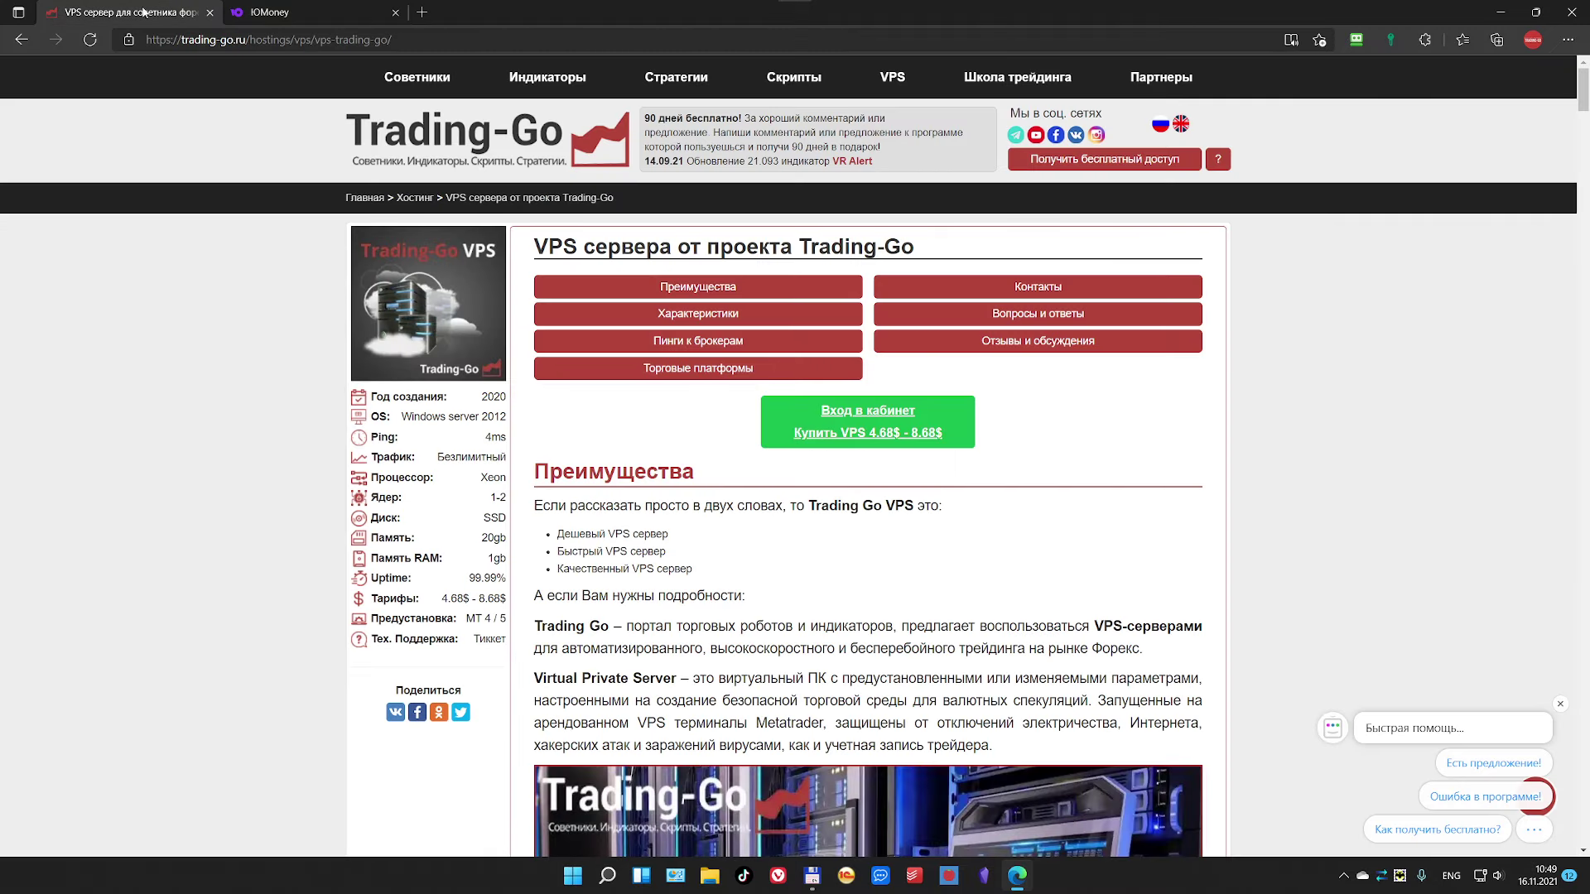
{"action": "left_click", "coordinate": [295, 17]}
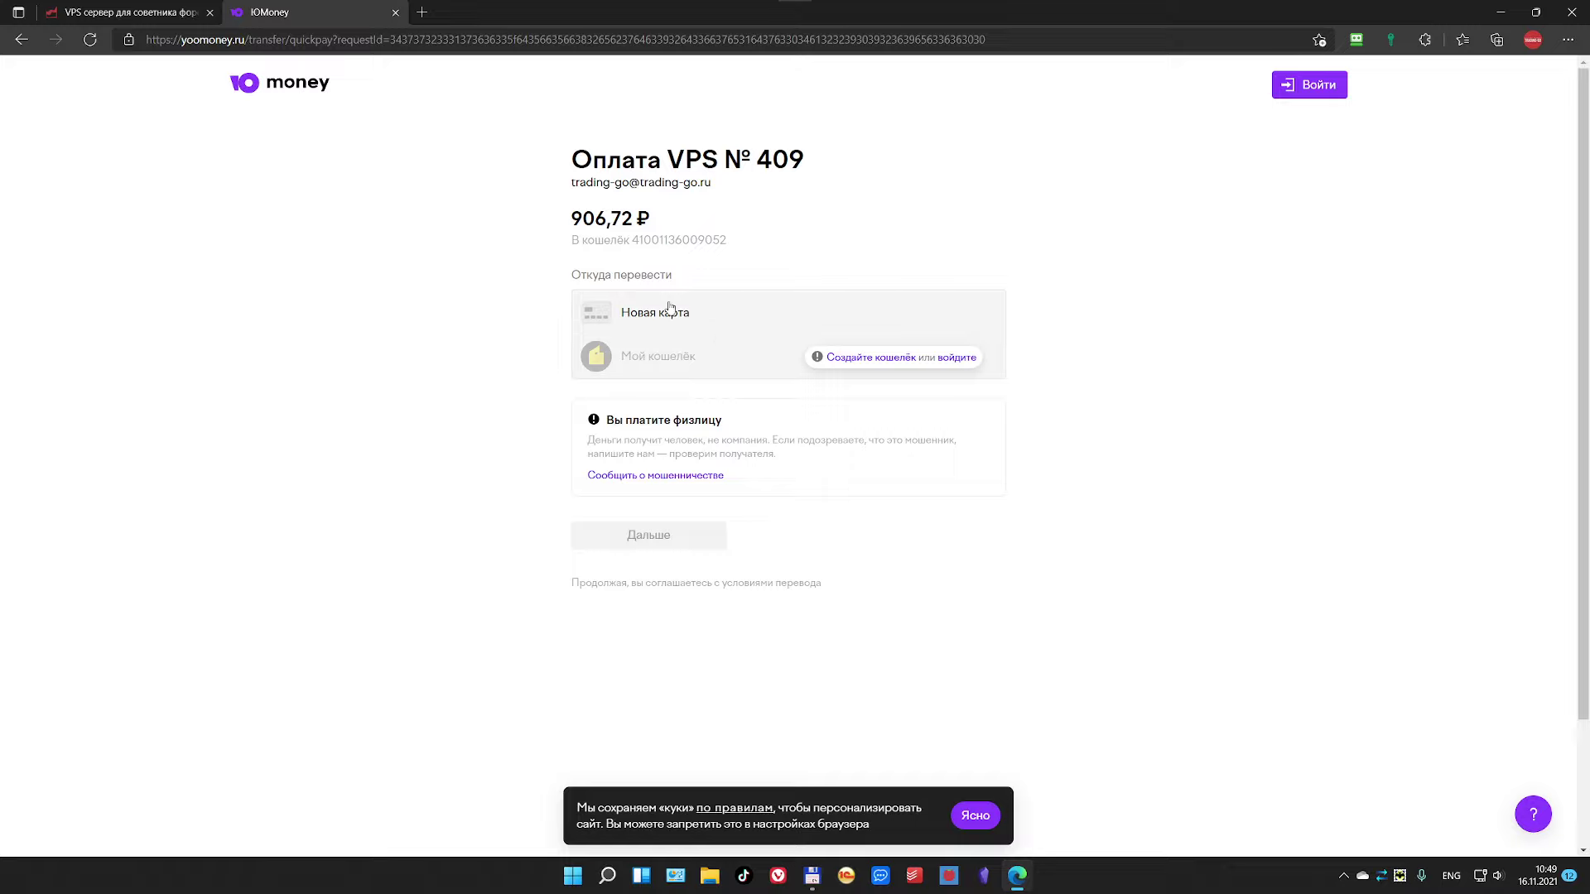
{"action": "left_click", "coordinate": [959, 357]}
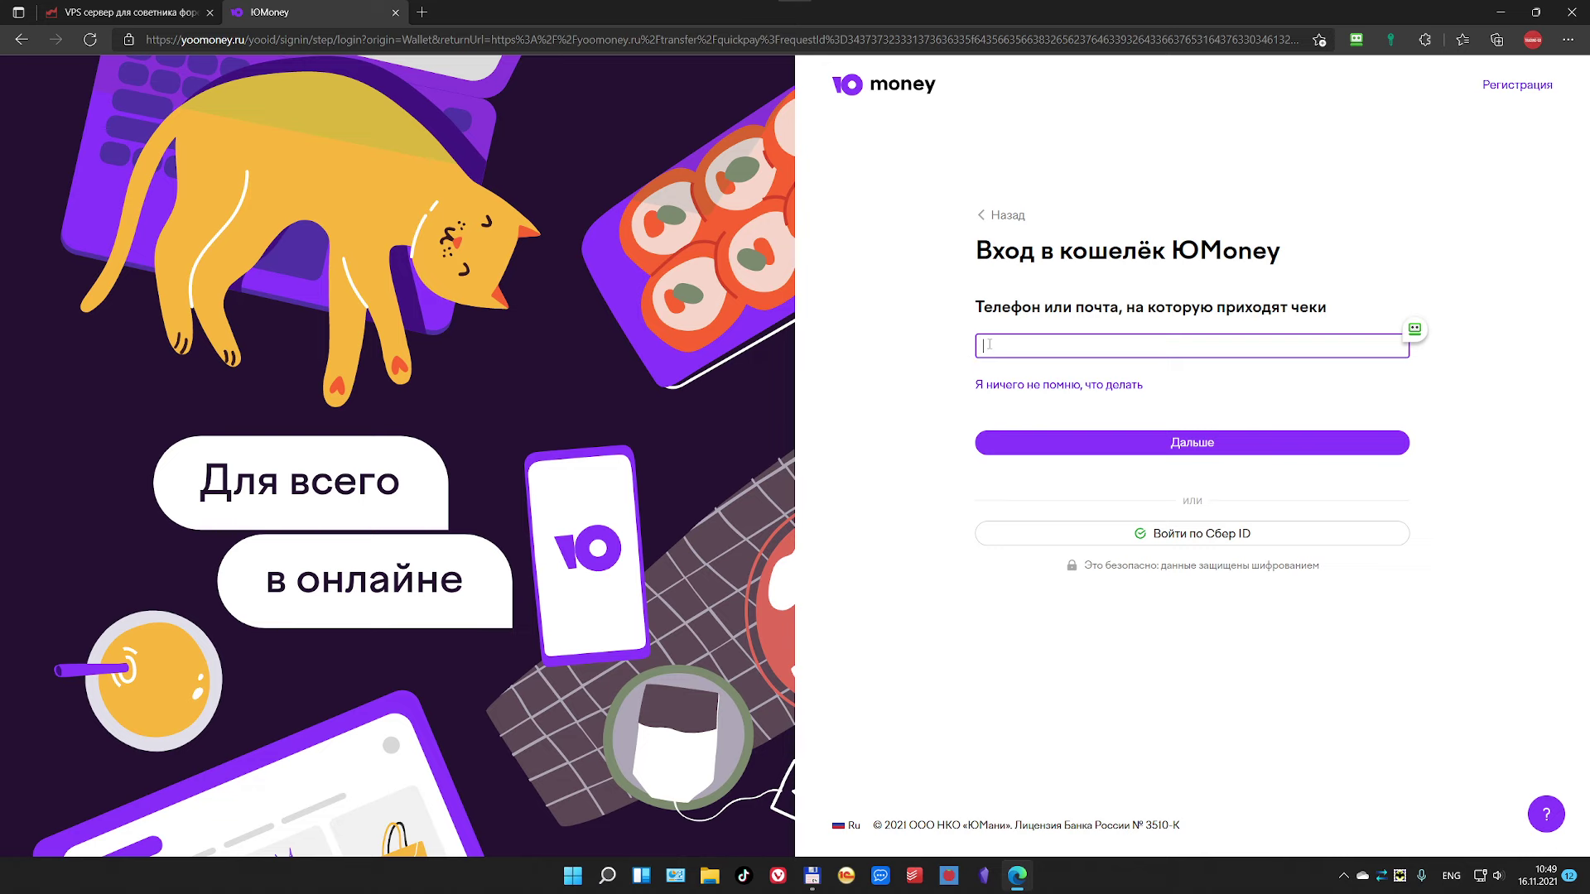
Step: Close the YooMoney browser window, then bring up VPS-TG3's rental period choices on the dashboard
{"action": "key", "text": "alt+F4"}
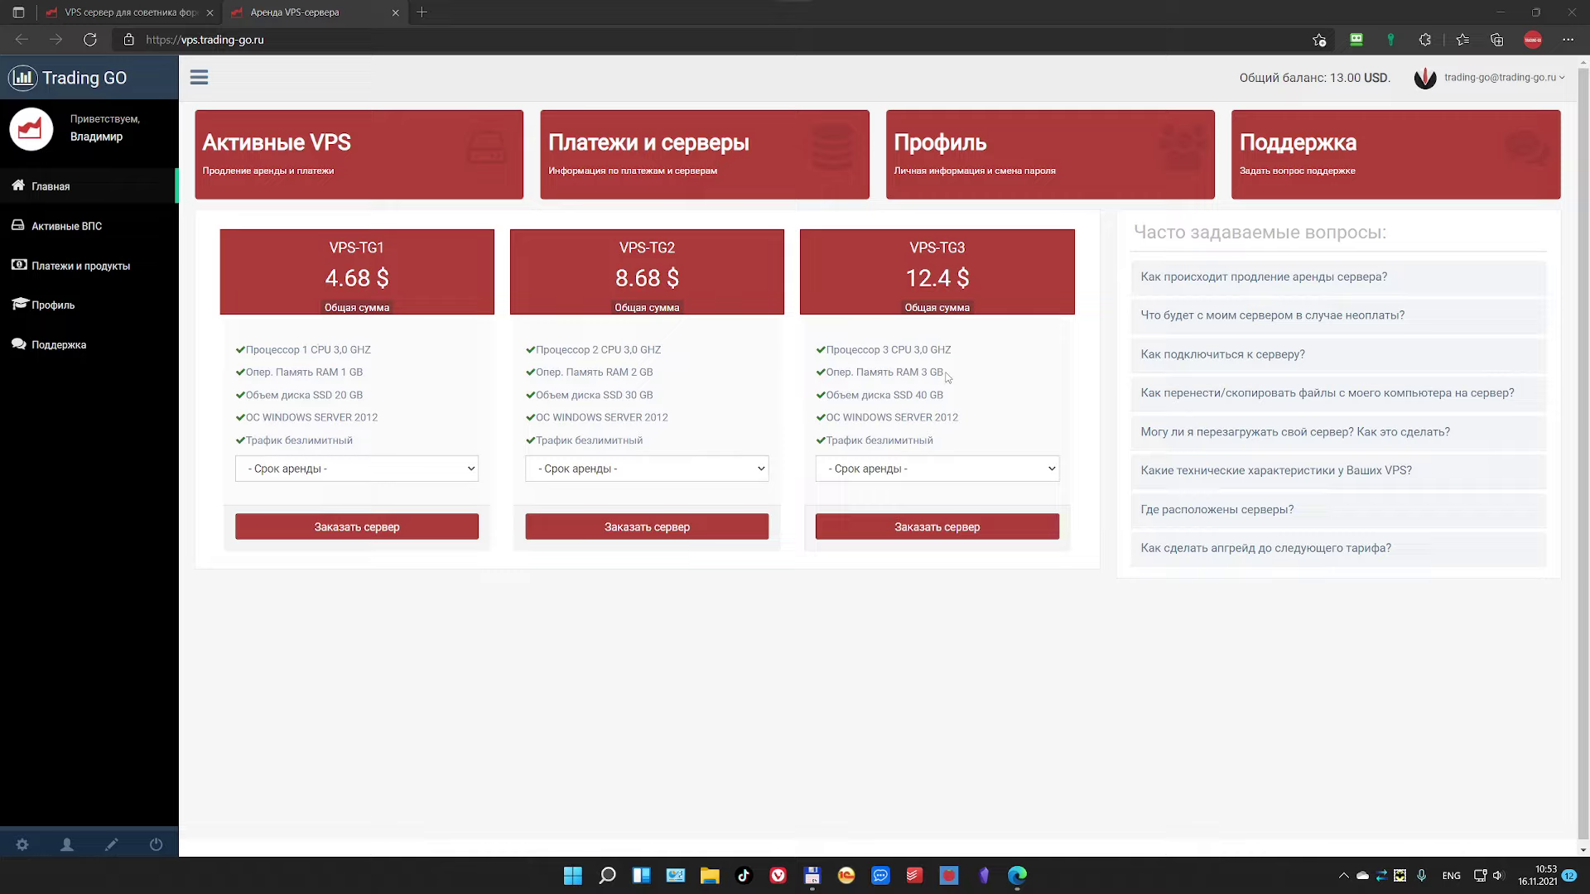
{"action": "left_click", "coordinate": [908, 473]}
Step: Order VPS-TG3 for 1 месяц and pay from the balance, accepting the terms
{"action": "left_click", "coordinate": [903, 506]}
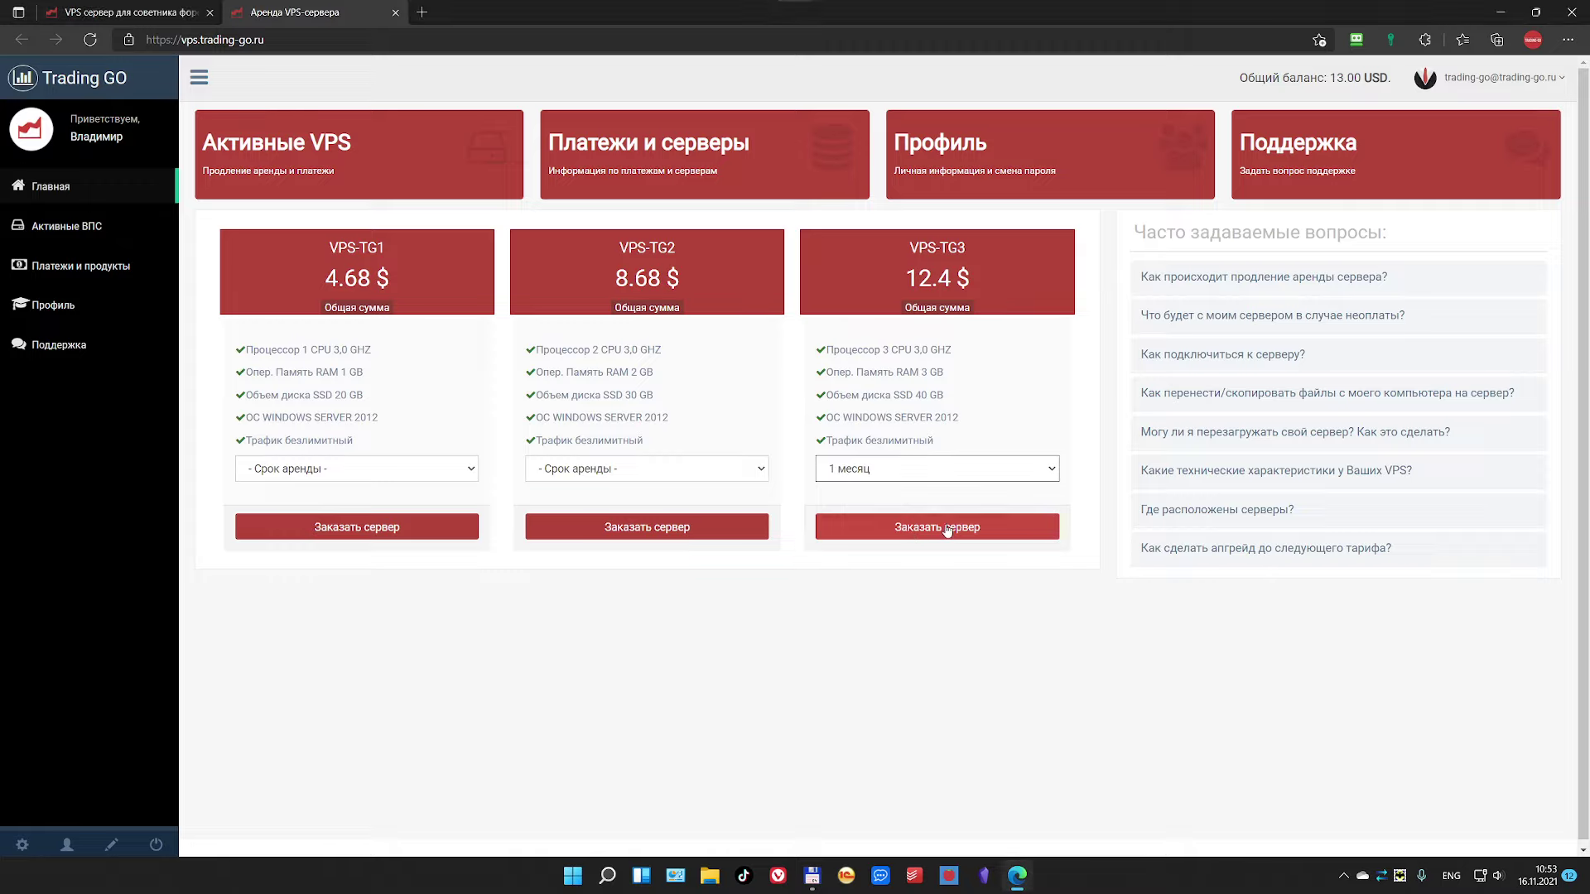
{"action": "left_click", "coordinate": [947, 528]}
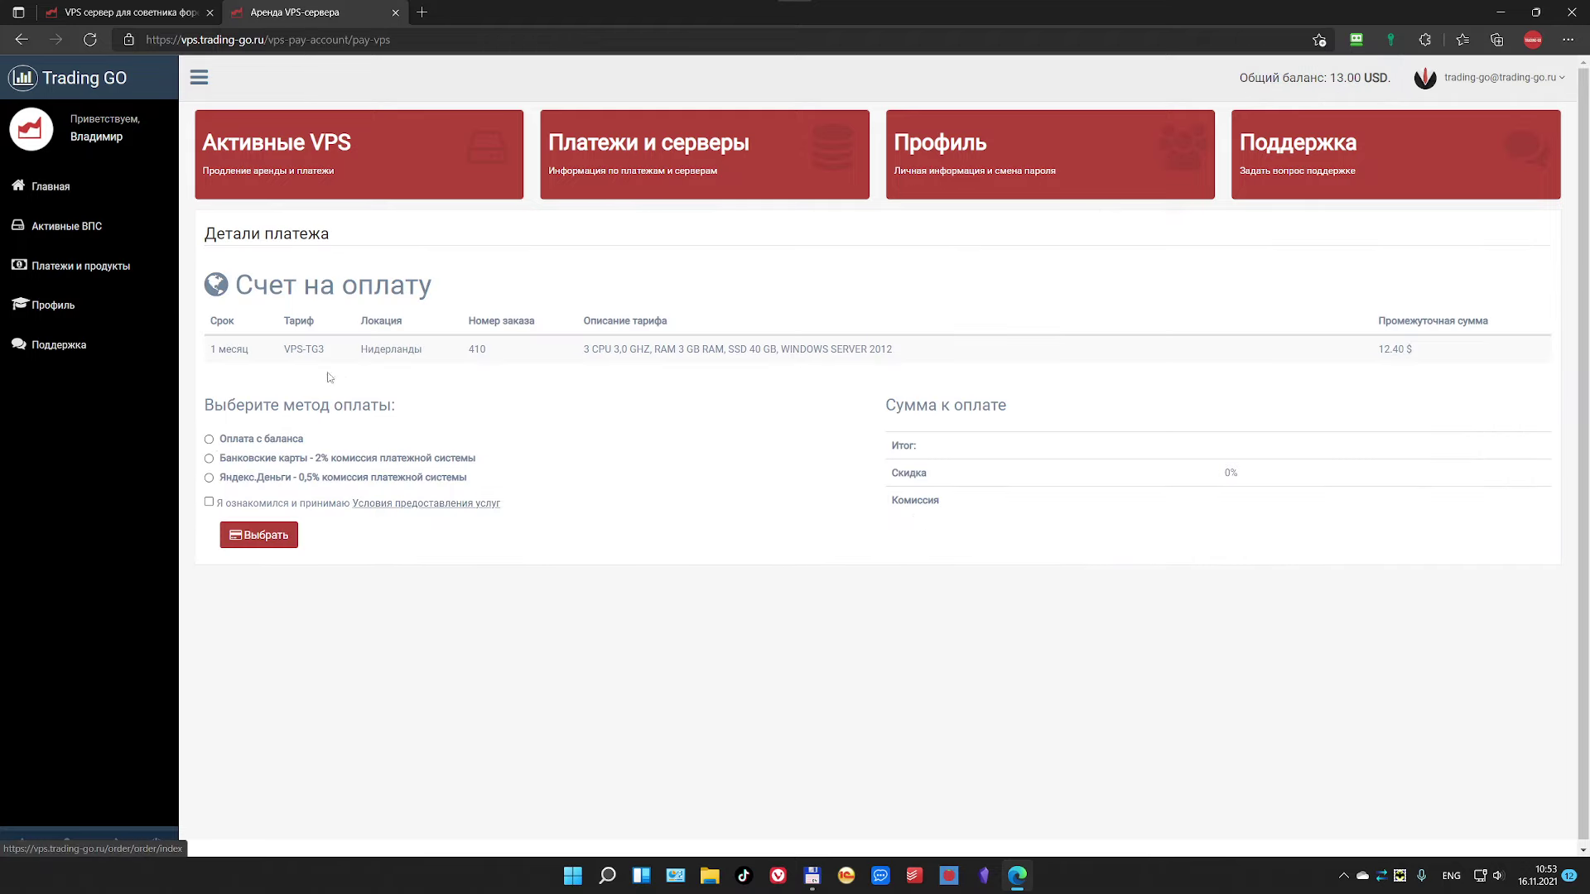
{"action": "left_click", "coordinate": [210, 440]}
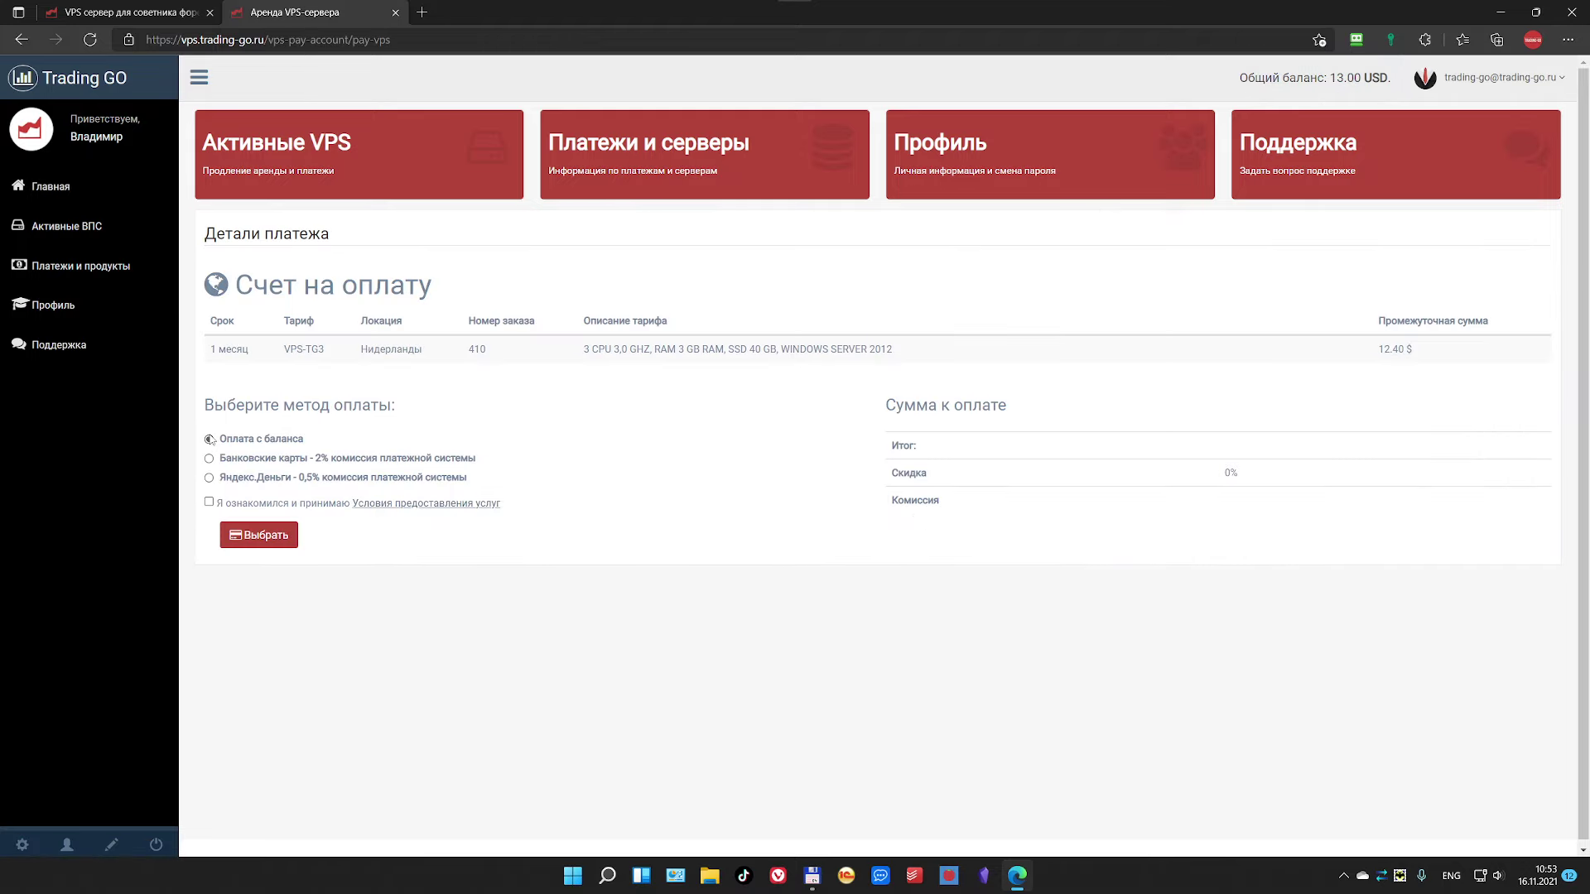
{"action": "left_click", "coordinate": [209, 504]}
{"action": "left_click", "coordinate": [257, 535]}
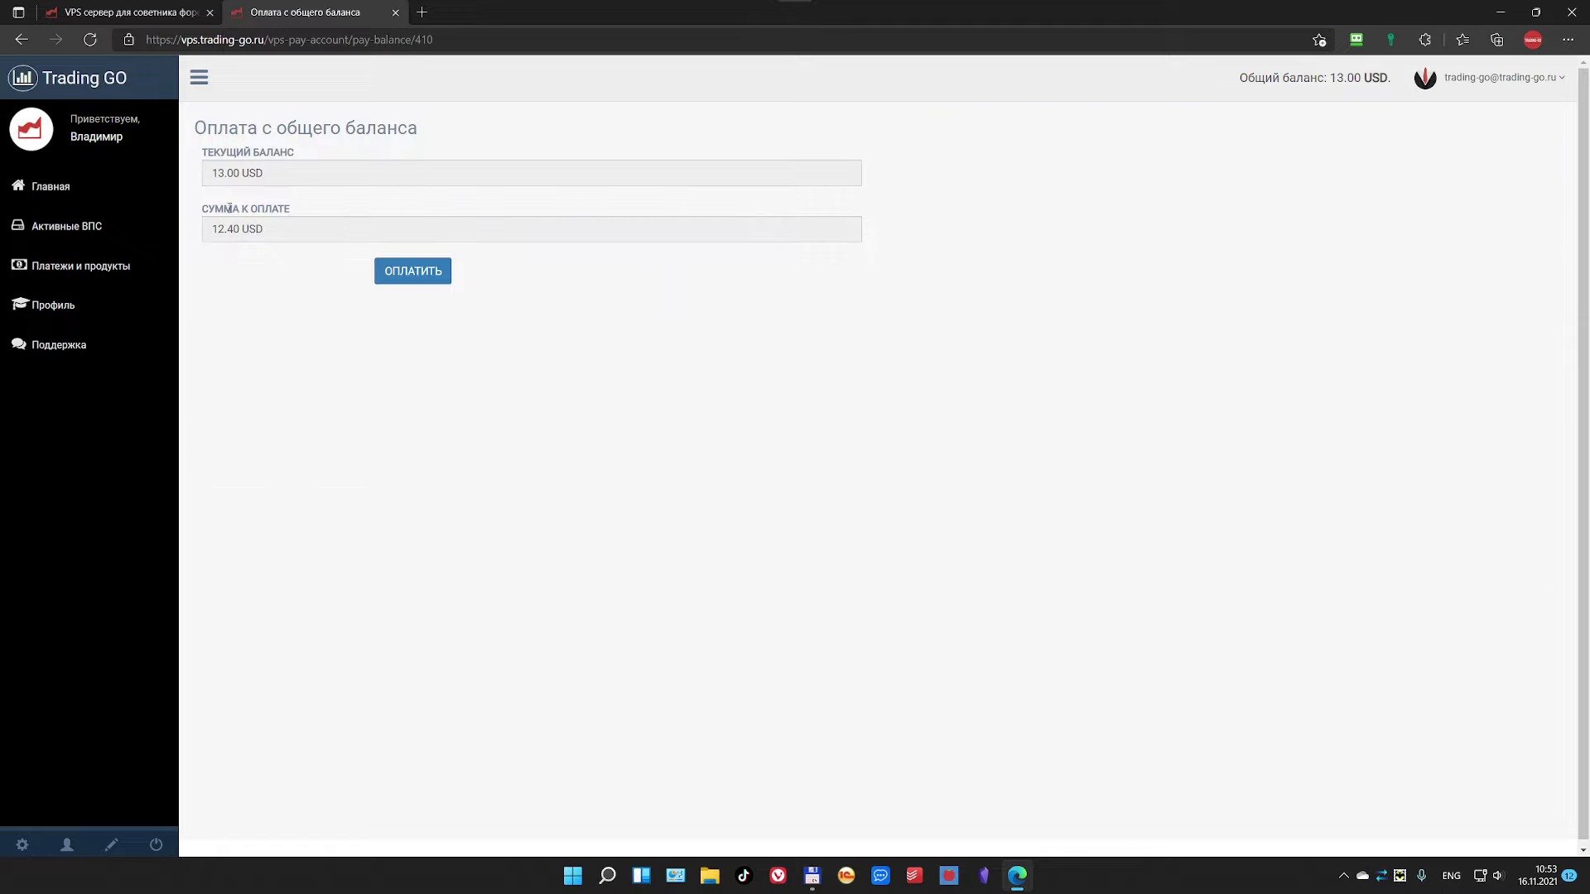
{"action": "left_click", "coordinate": [404, 274]}
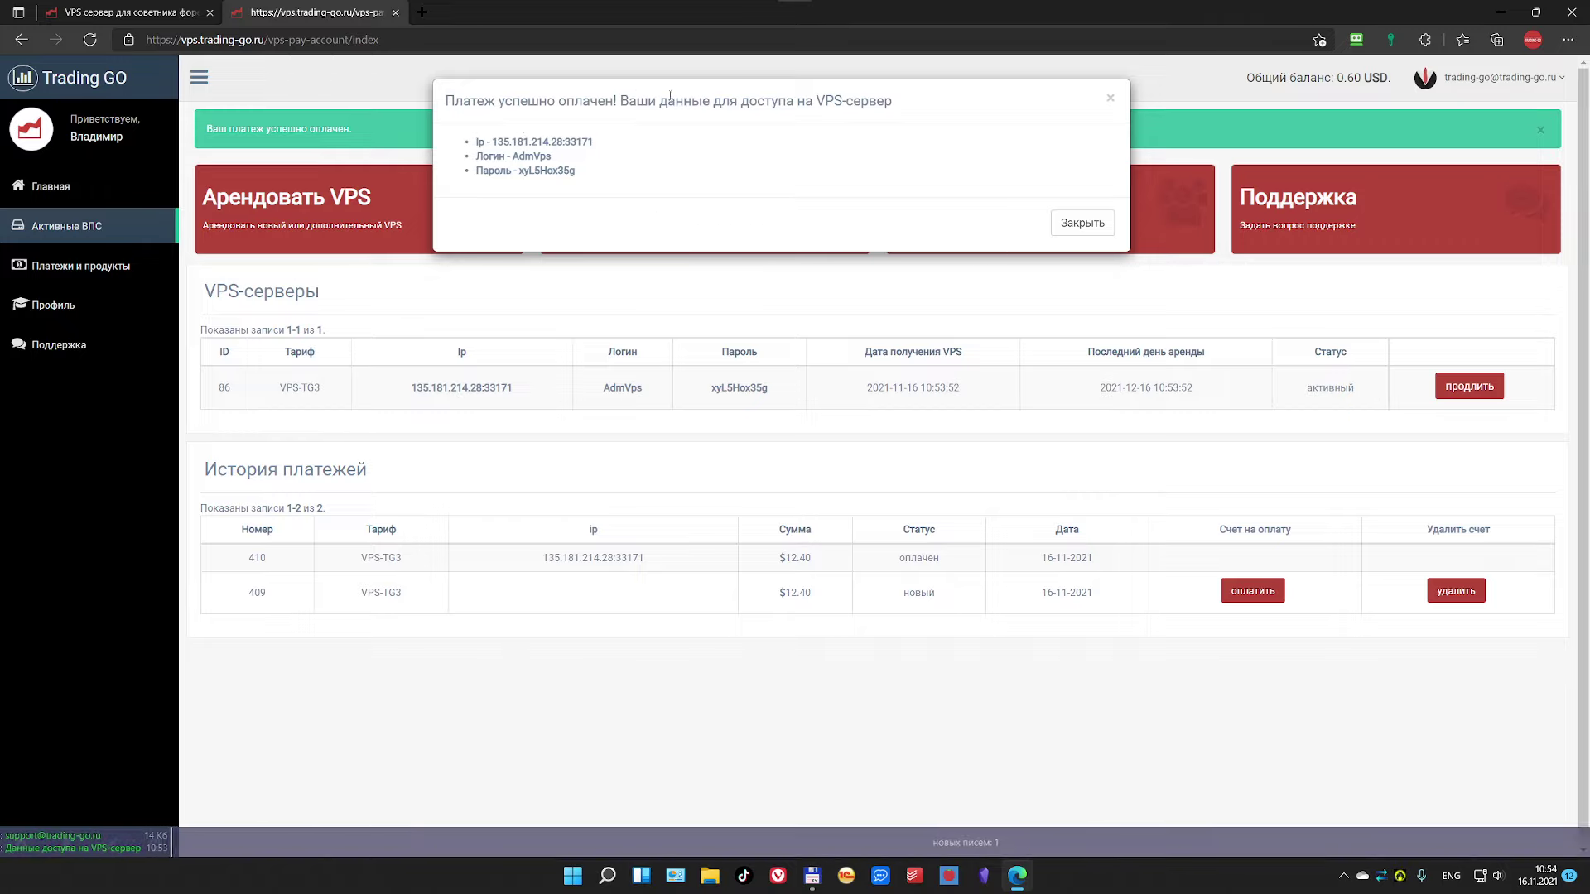
Step: Copy the Ip, Логин and Пароль lines from the success message, then minimize the browser
{"action": "left_click_drag", "start_coordinate": [479, 142], "coordinate": [582, 178]}
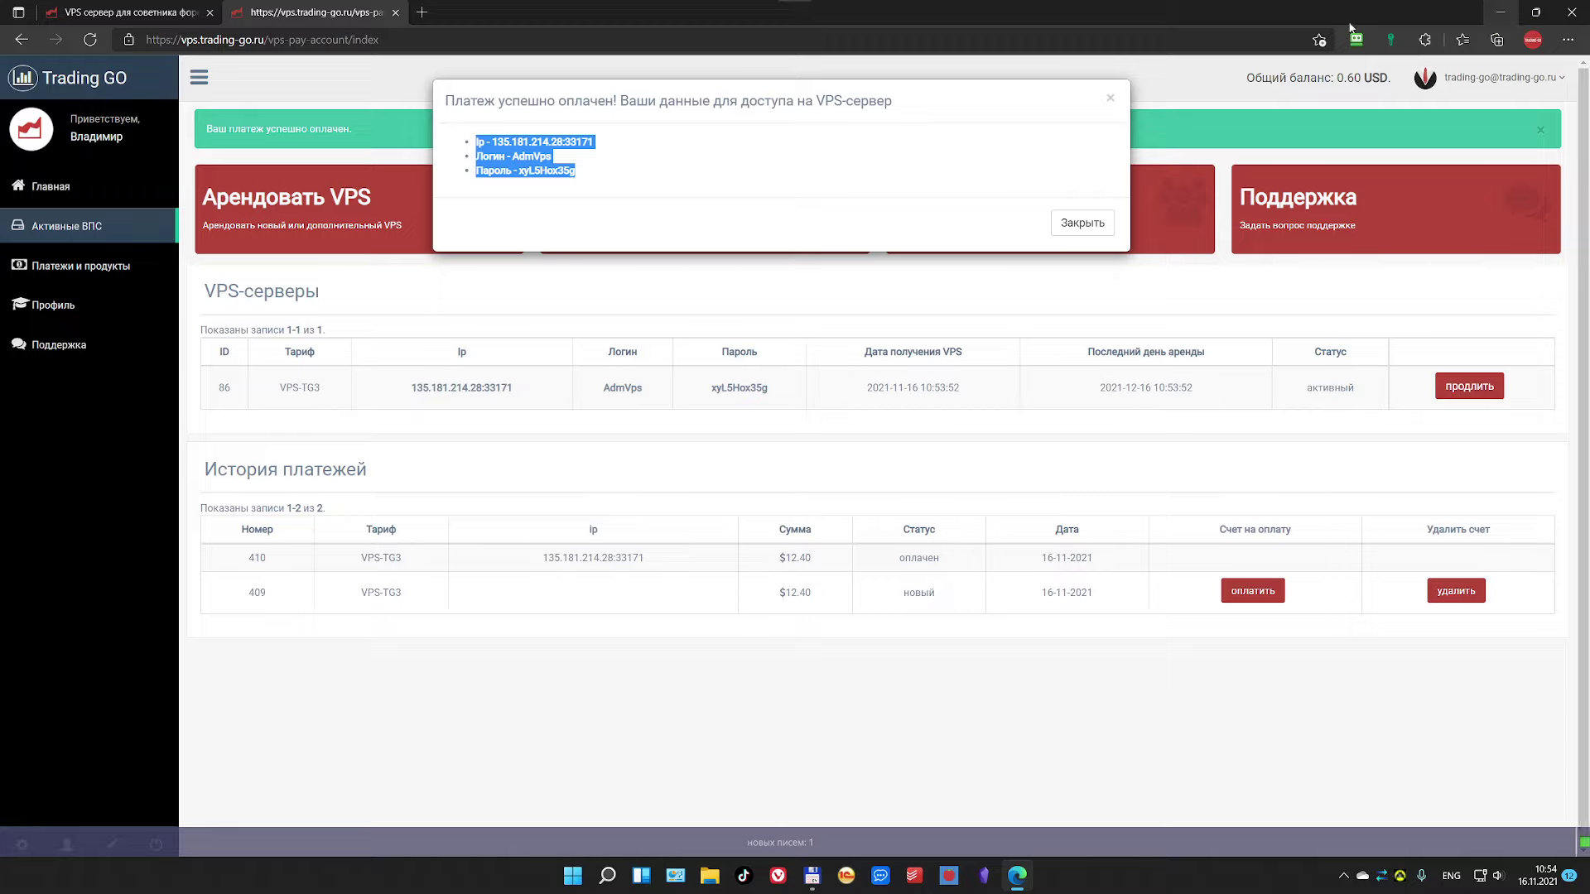
{"action": "left_click", "coordinate": [577, 165]}
{"action": "left_click_drag", "start_coordinate": [474, 140], "coordinate": [580, 182]}
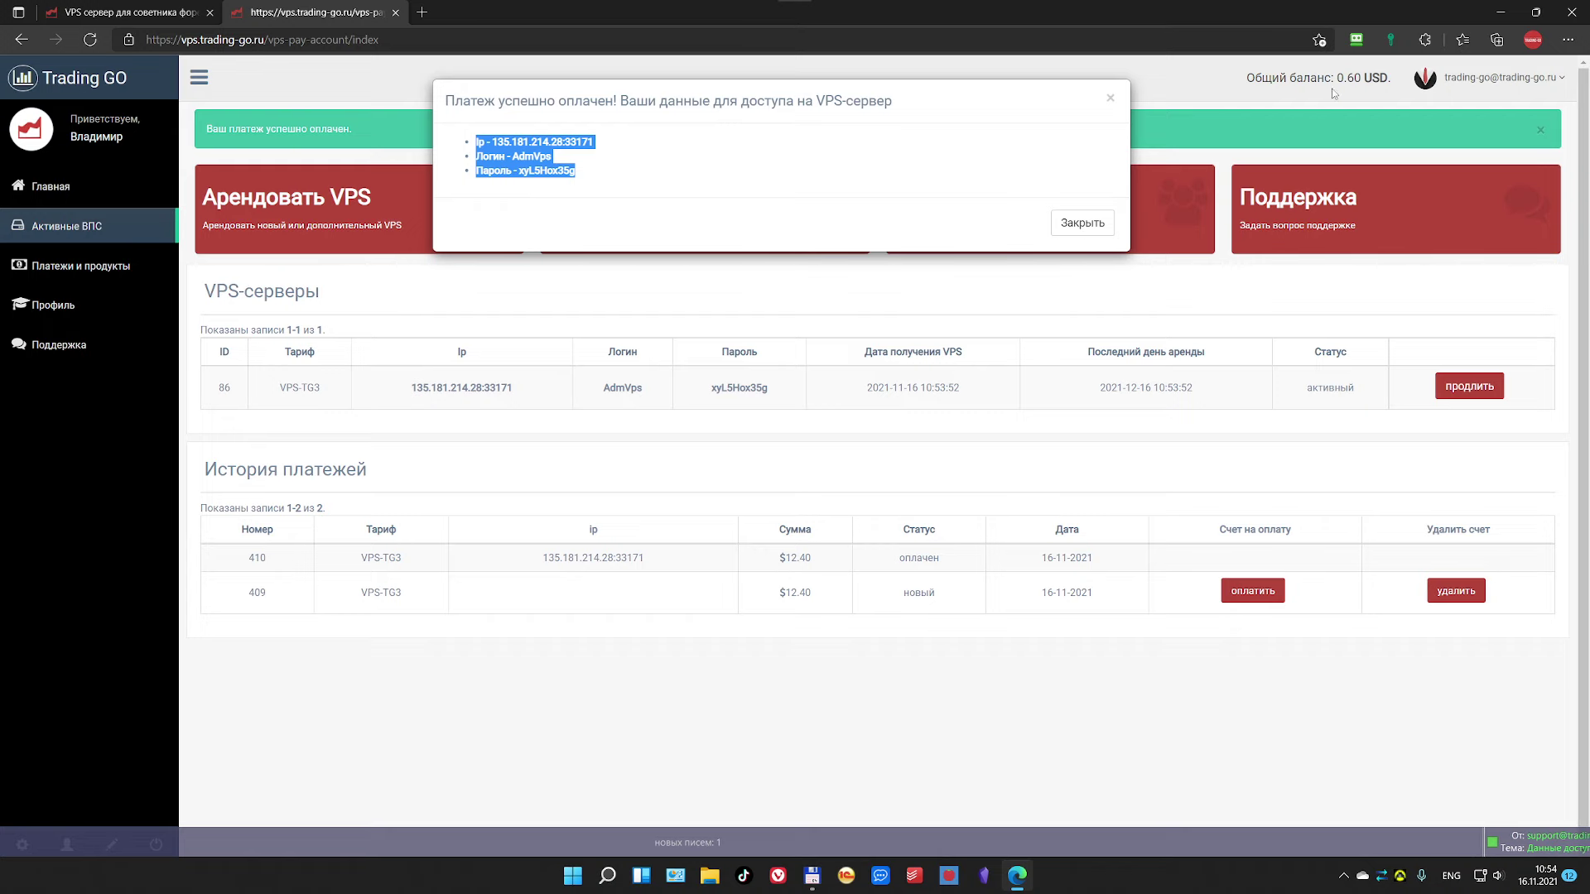
{"action": "left_click", "coordinate": [1503, 16]}
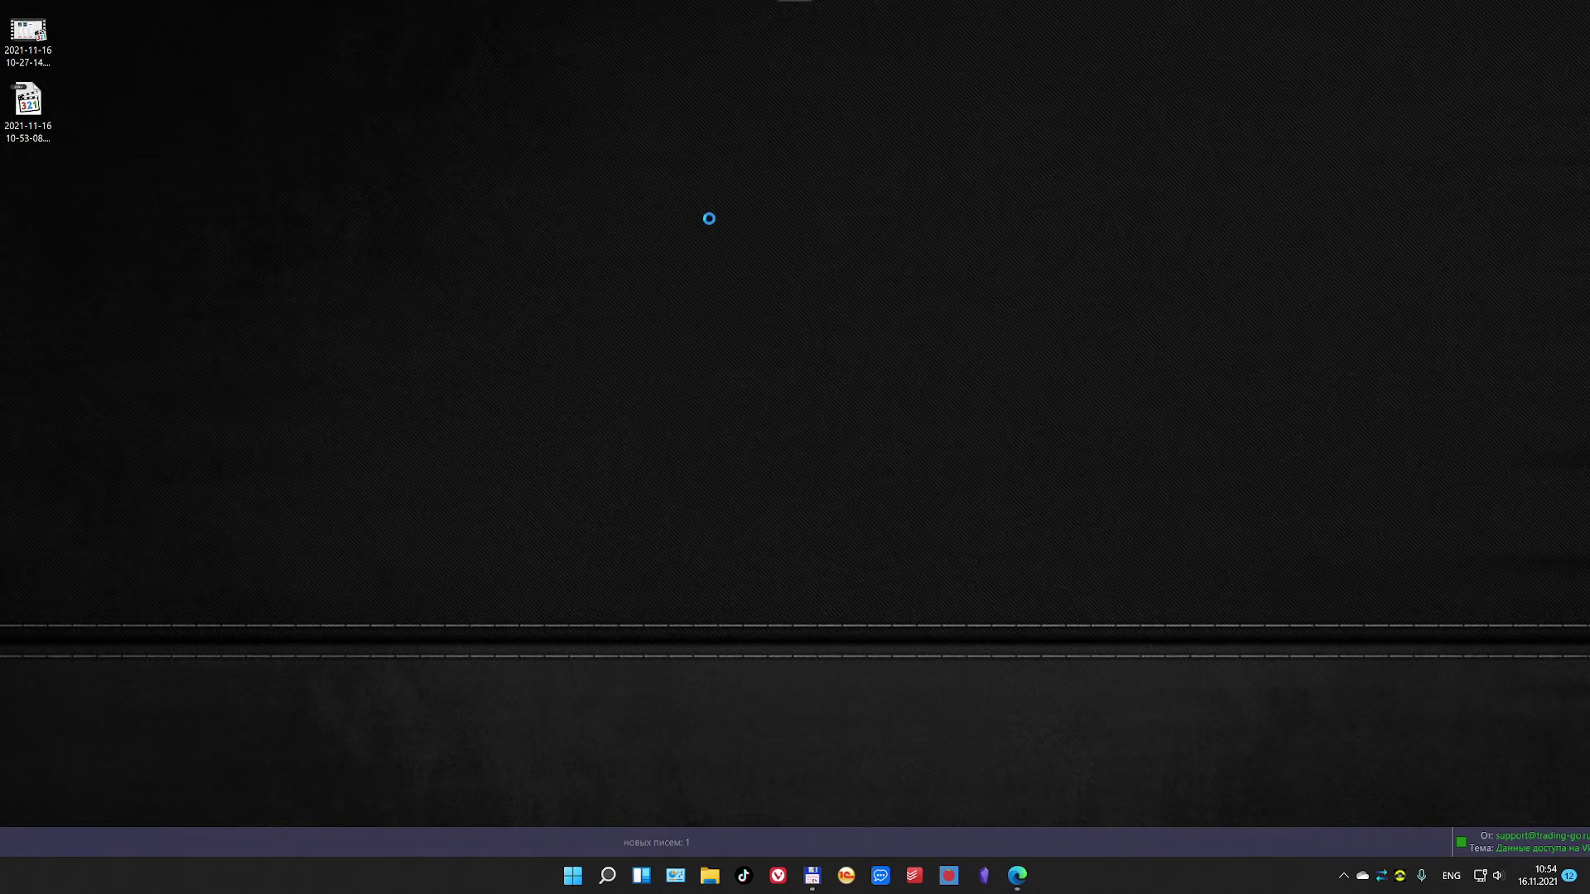
Step: Create a new Текстовый документ.txt on the desktop and open it in Notepad
{"action": "right_click", "coordinate": [669, 351]}
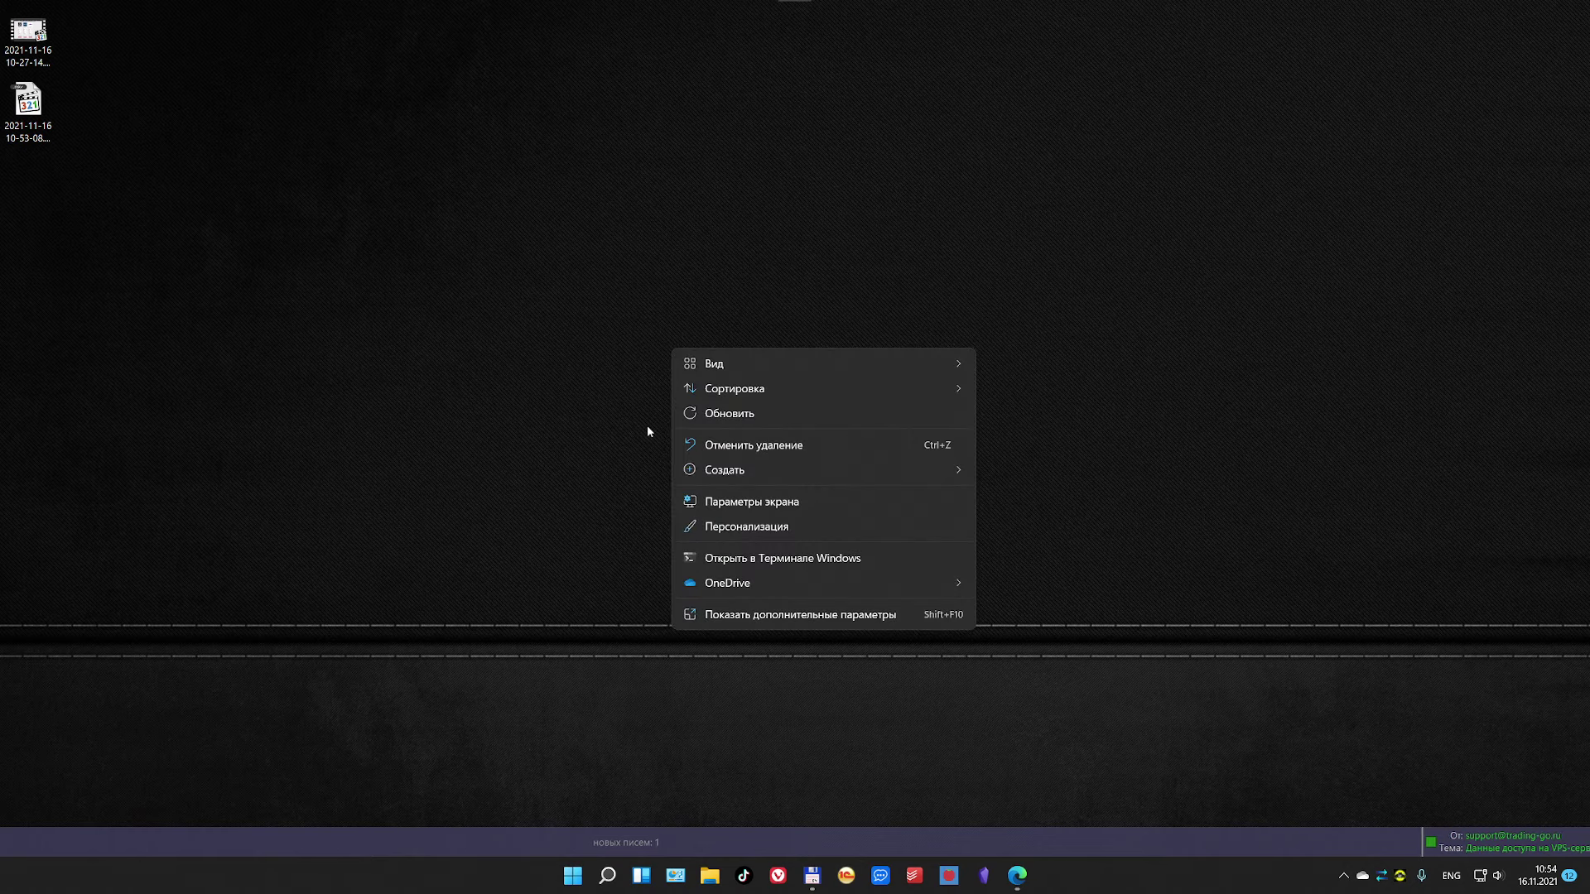
{"action": "mouse_move", "coordinate": [963, 472]}
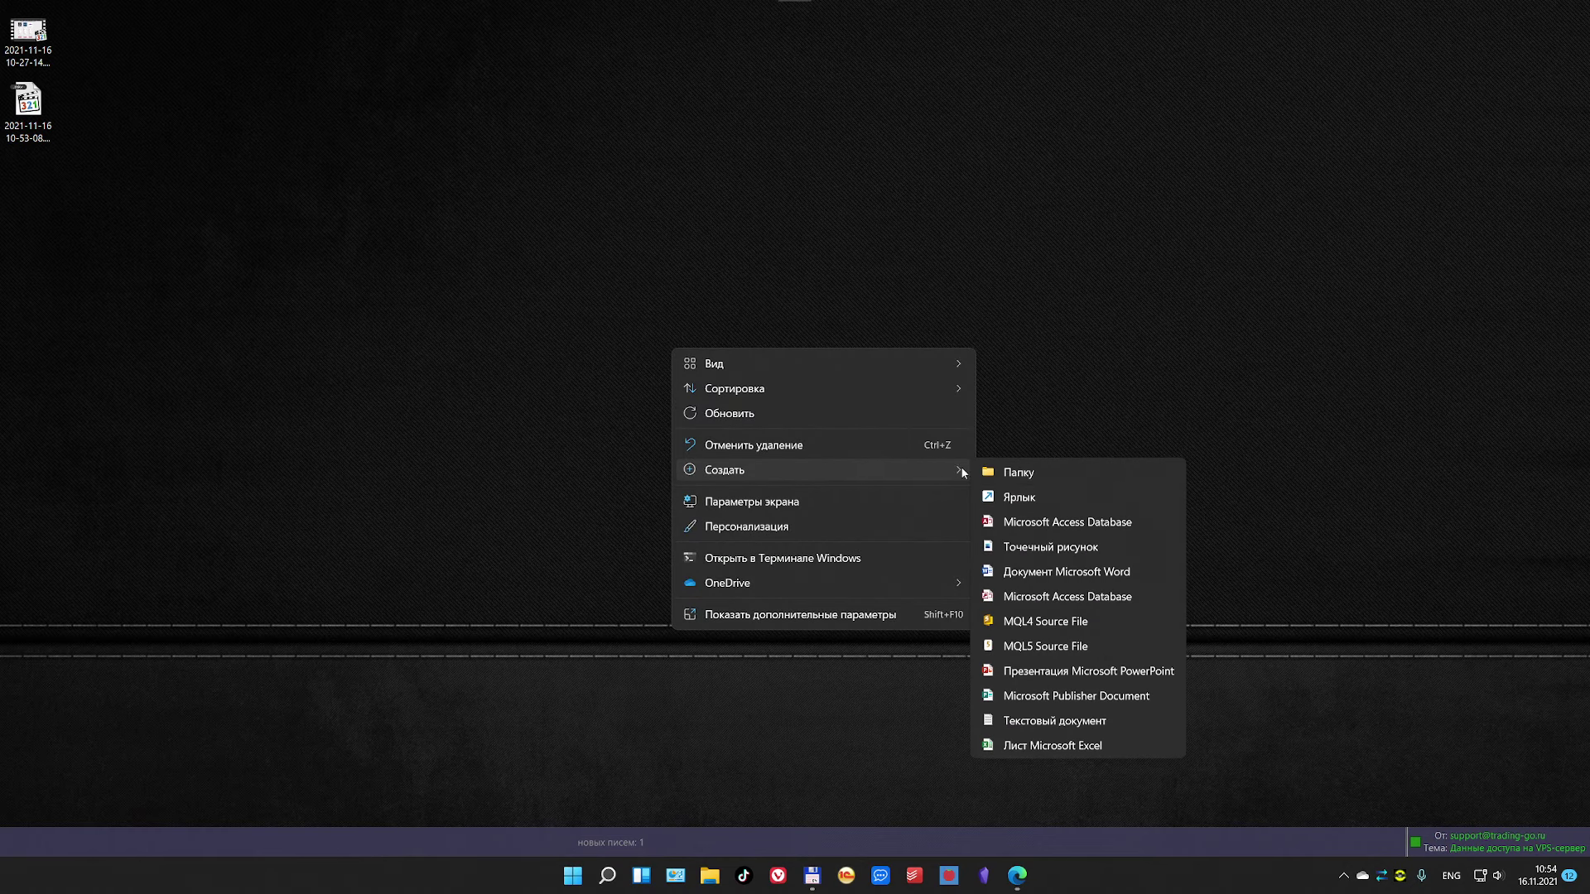
{"action": "left_click", "coordinate": [1020, 722]}
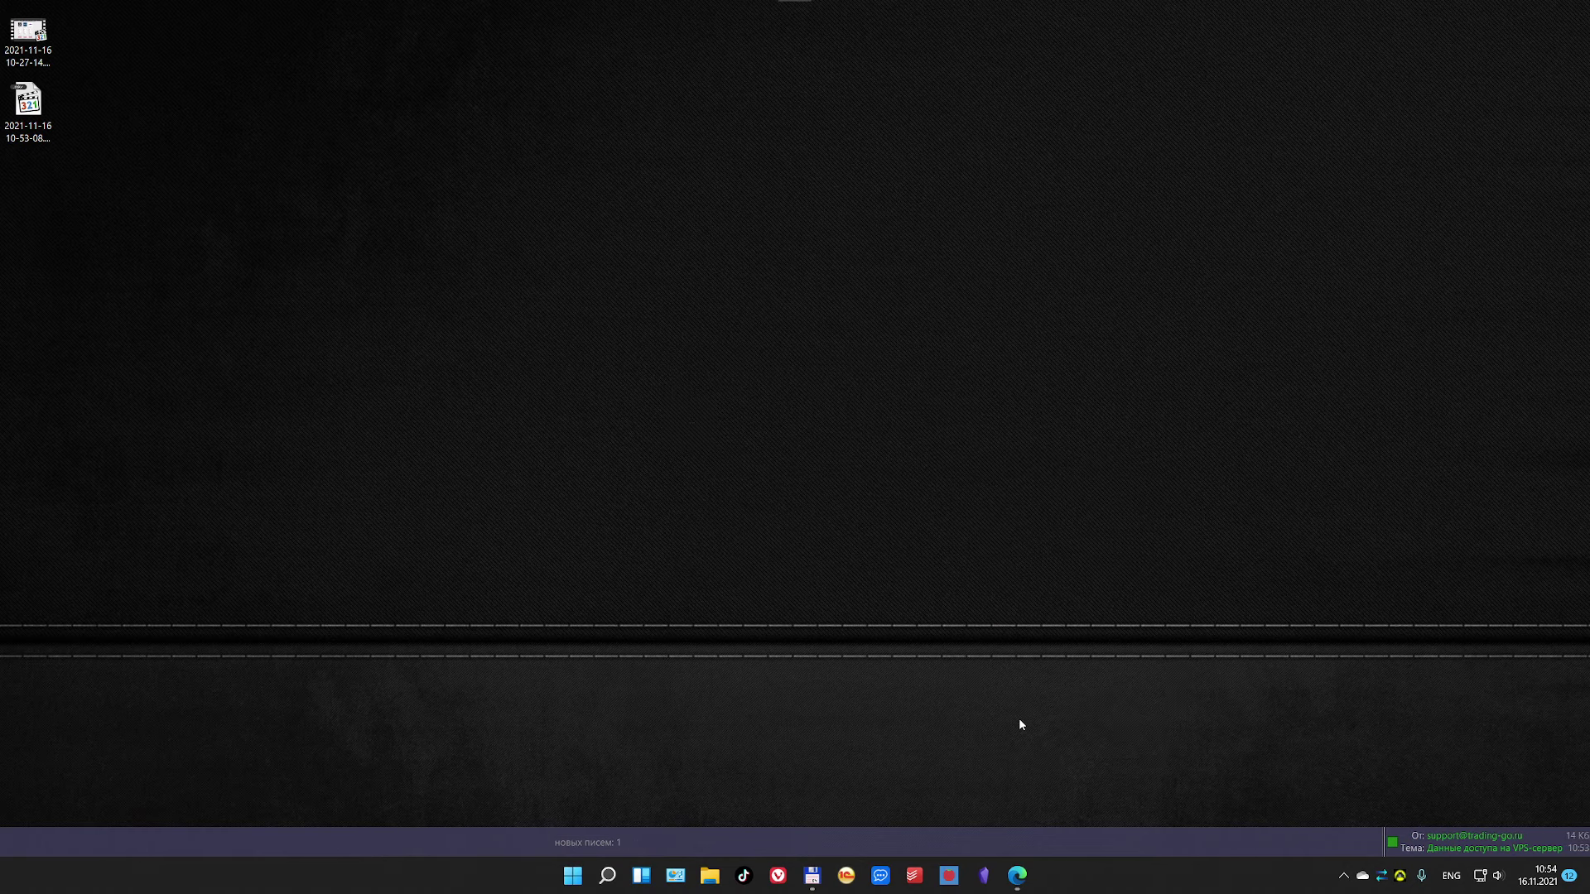
{"action": "left_click", "coordinate": [987, 589]}
Step: Paste the access details into it, save and close it, and restore the browser
{"action": "left_click_drag", "start_coordinate": [0, 183], "coordinate": [800, 127]}
{"action": "key", "text": "ctrl+v"}
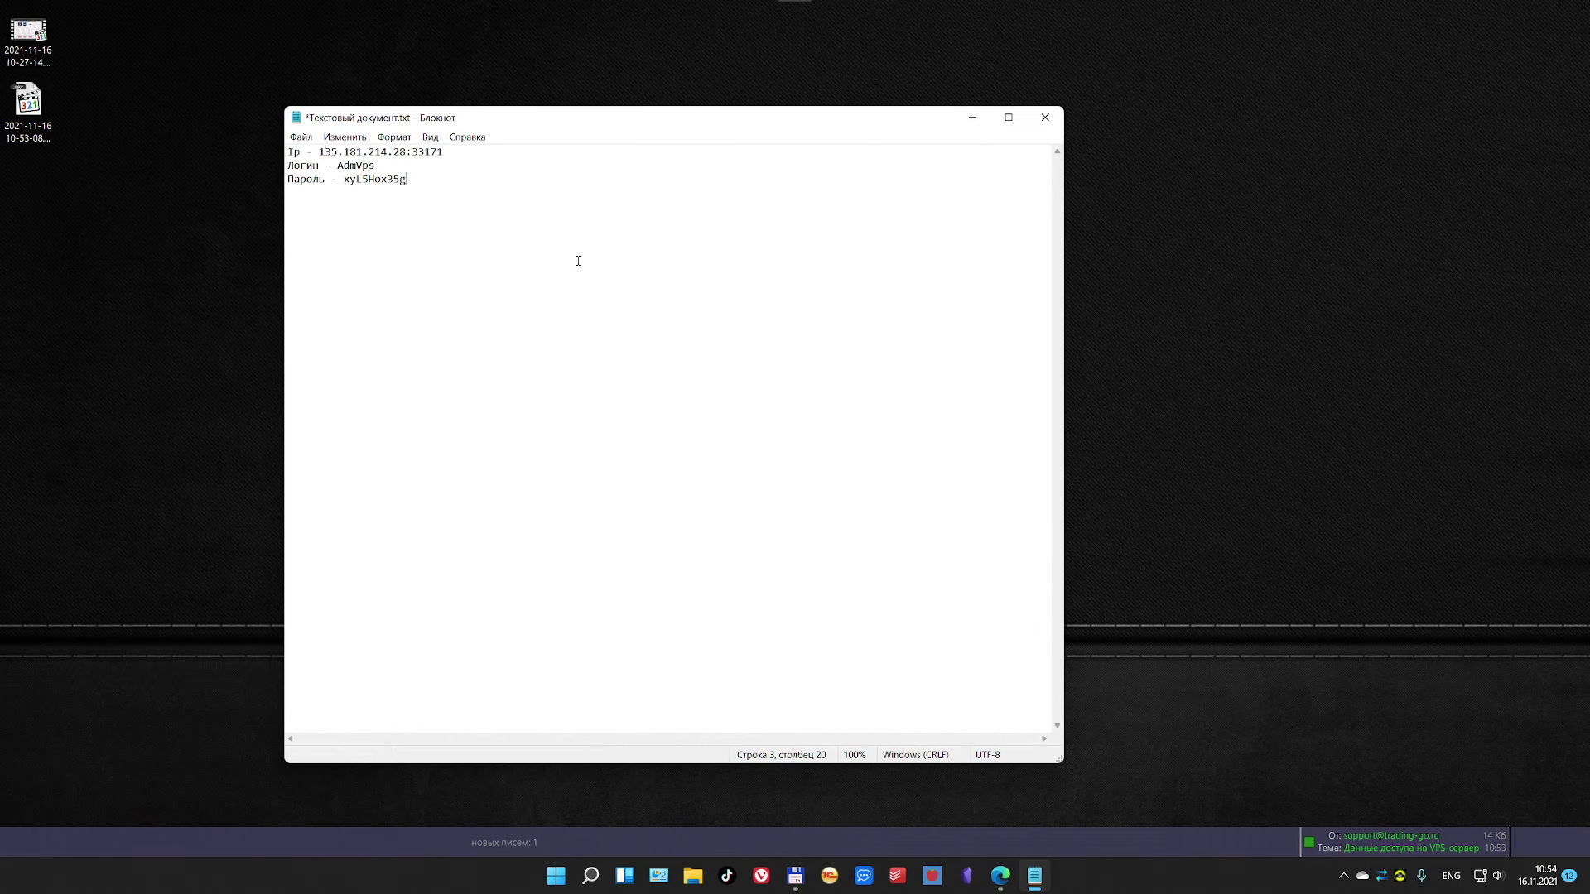
{"action": "left_click", "coordinate": [1047, 121]}
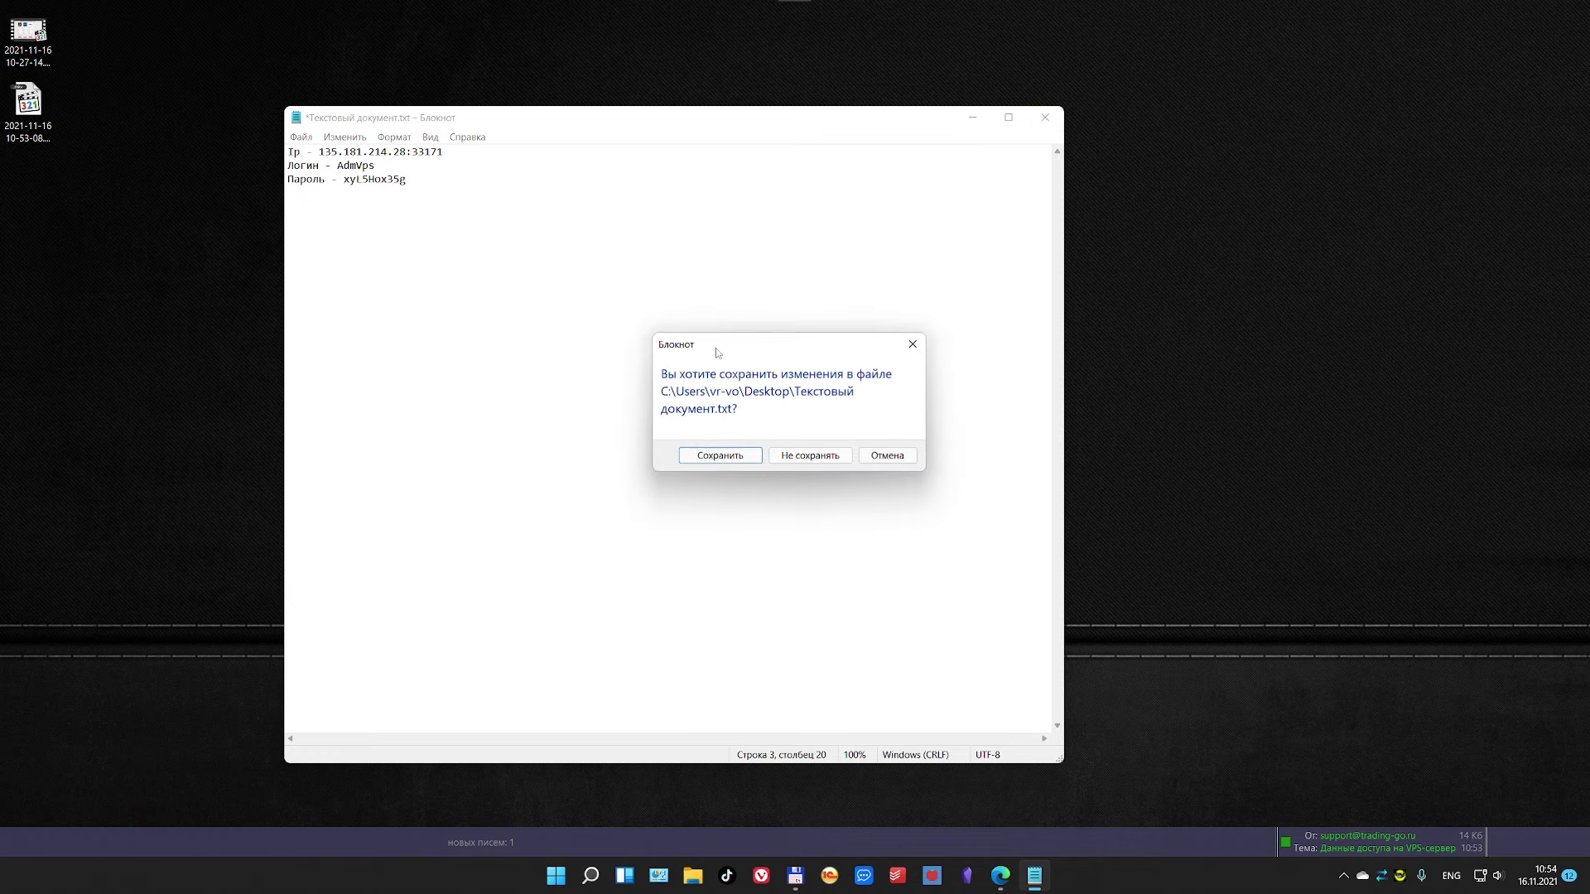
{"action": "left_click", "coordinate": [714, 456]}
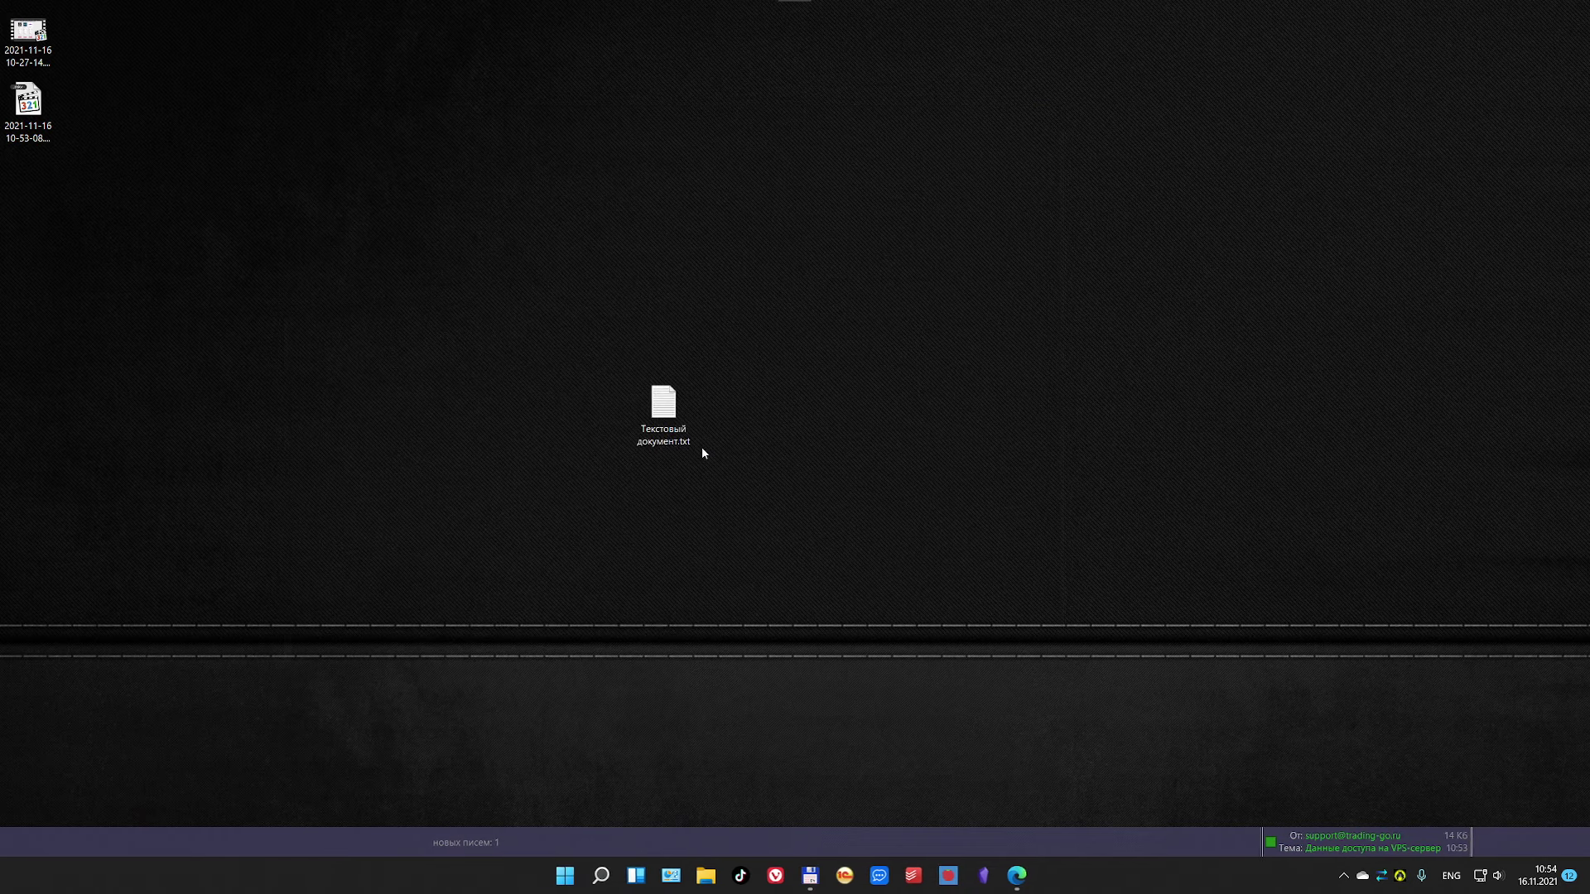
{"action": "left_click", "coordinate": [1017, 875]}
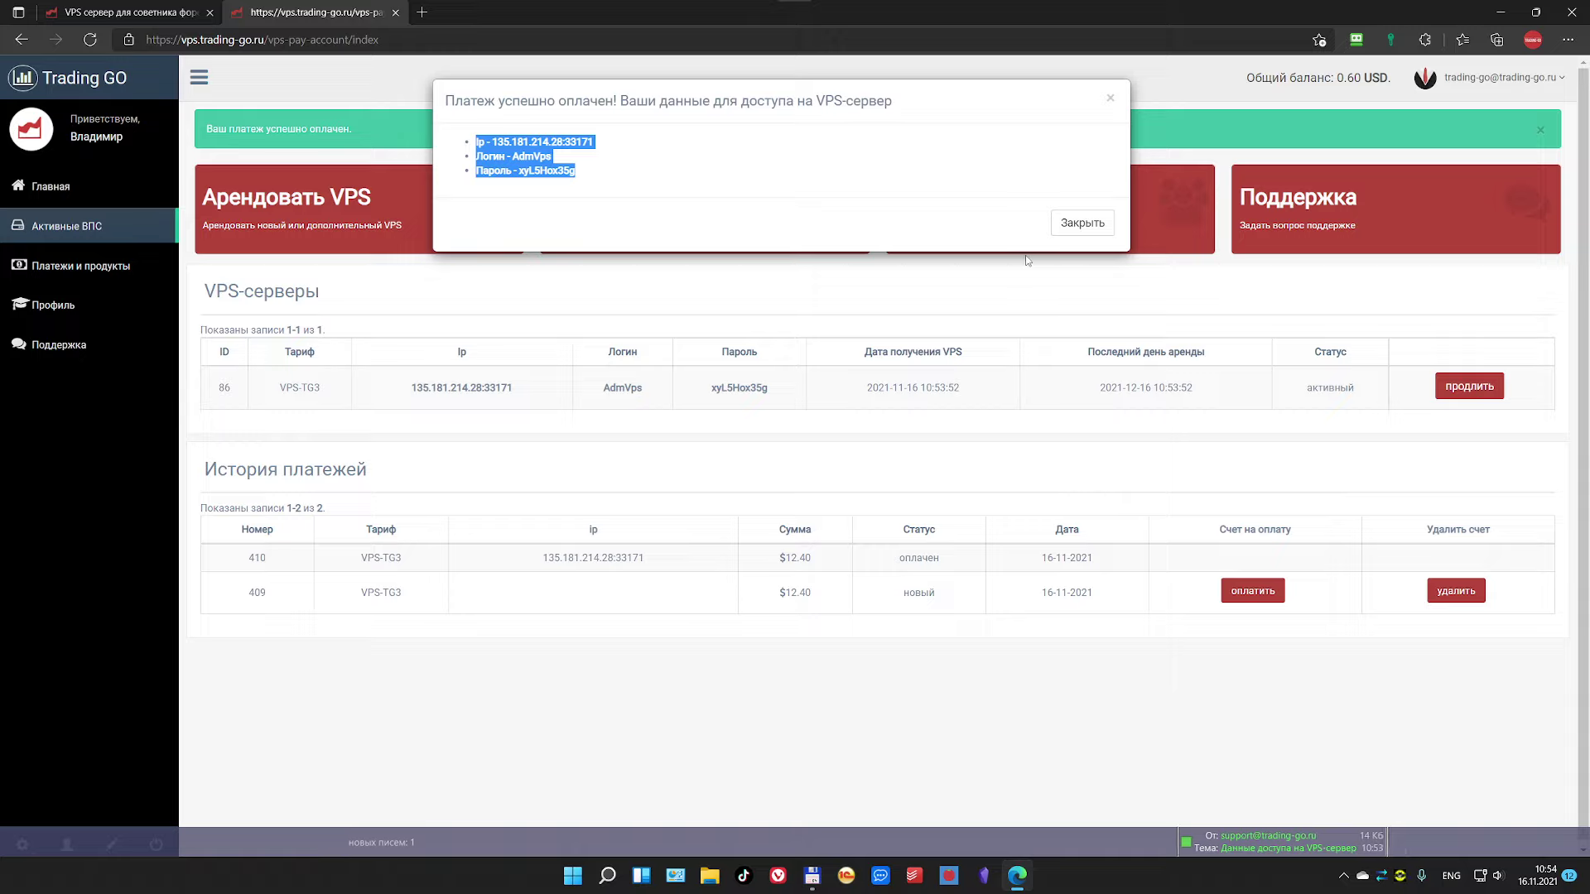
Step: Dismiss the success message and review VPS-TG3's IP, login, password and start date in Активные ВПС
{"action": "left_click", "coordinate": [1076, 225]}
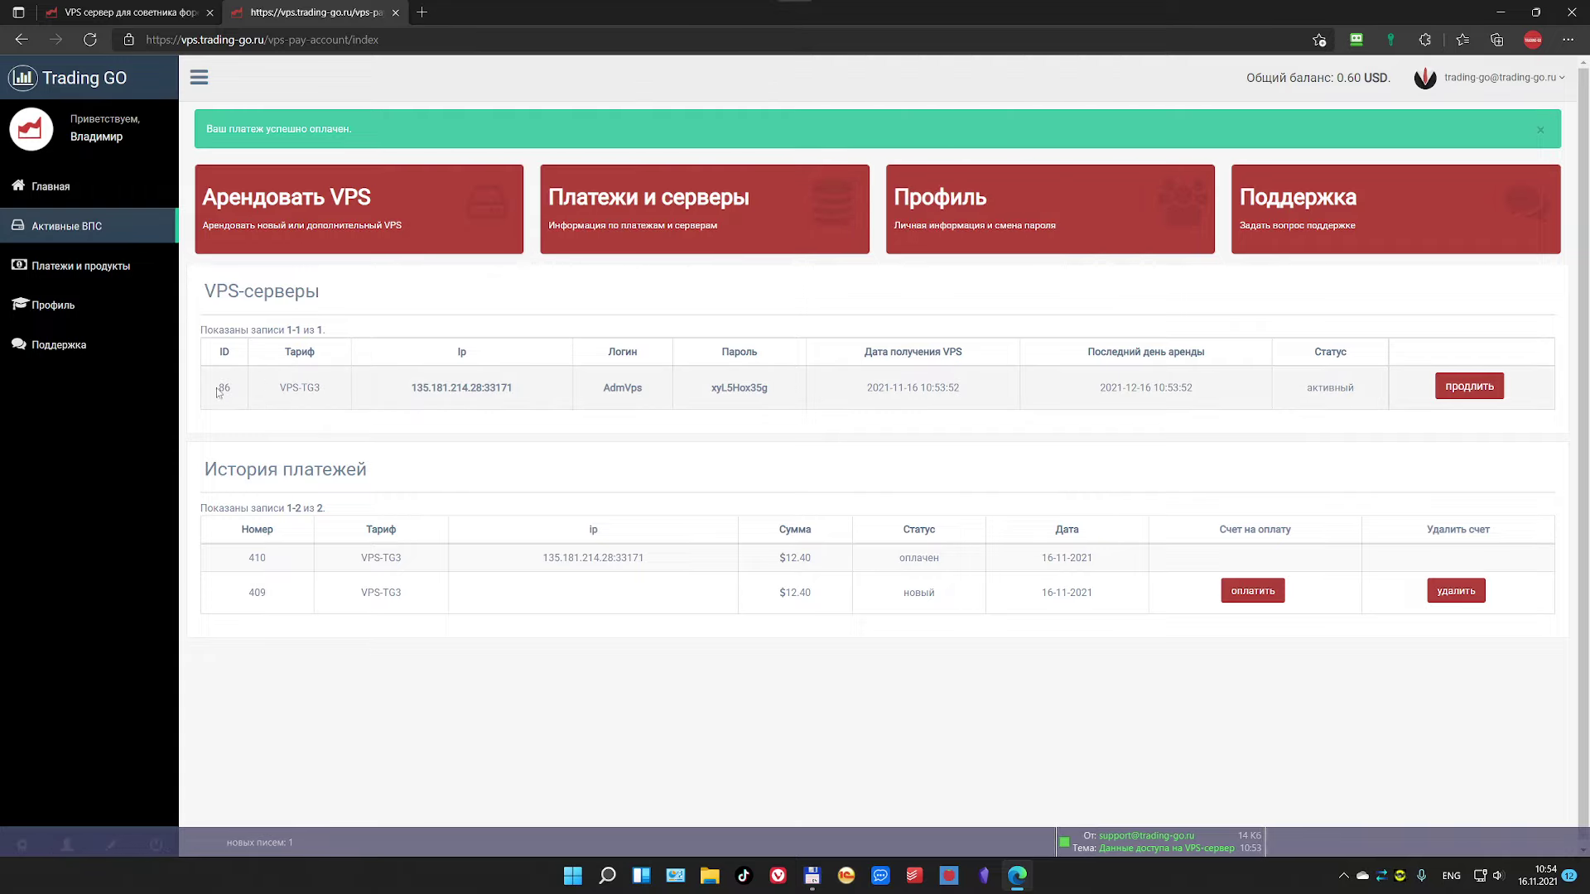
{"action": "left_click_drag", "start_coordinate": [279, 390], "coordinate": [319, 391]}
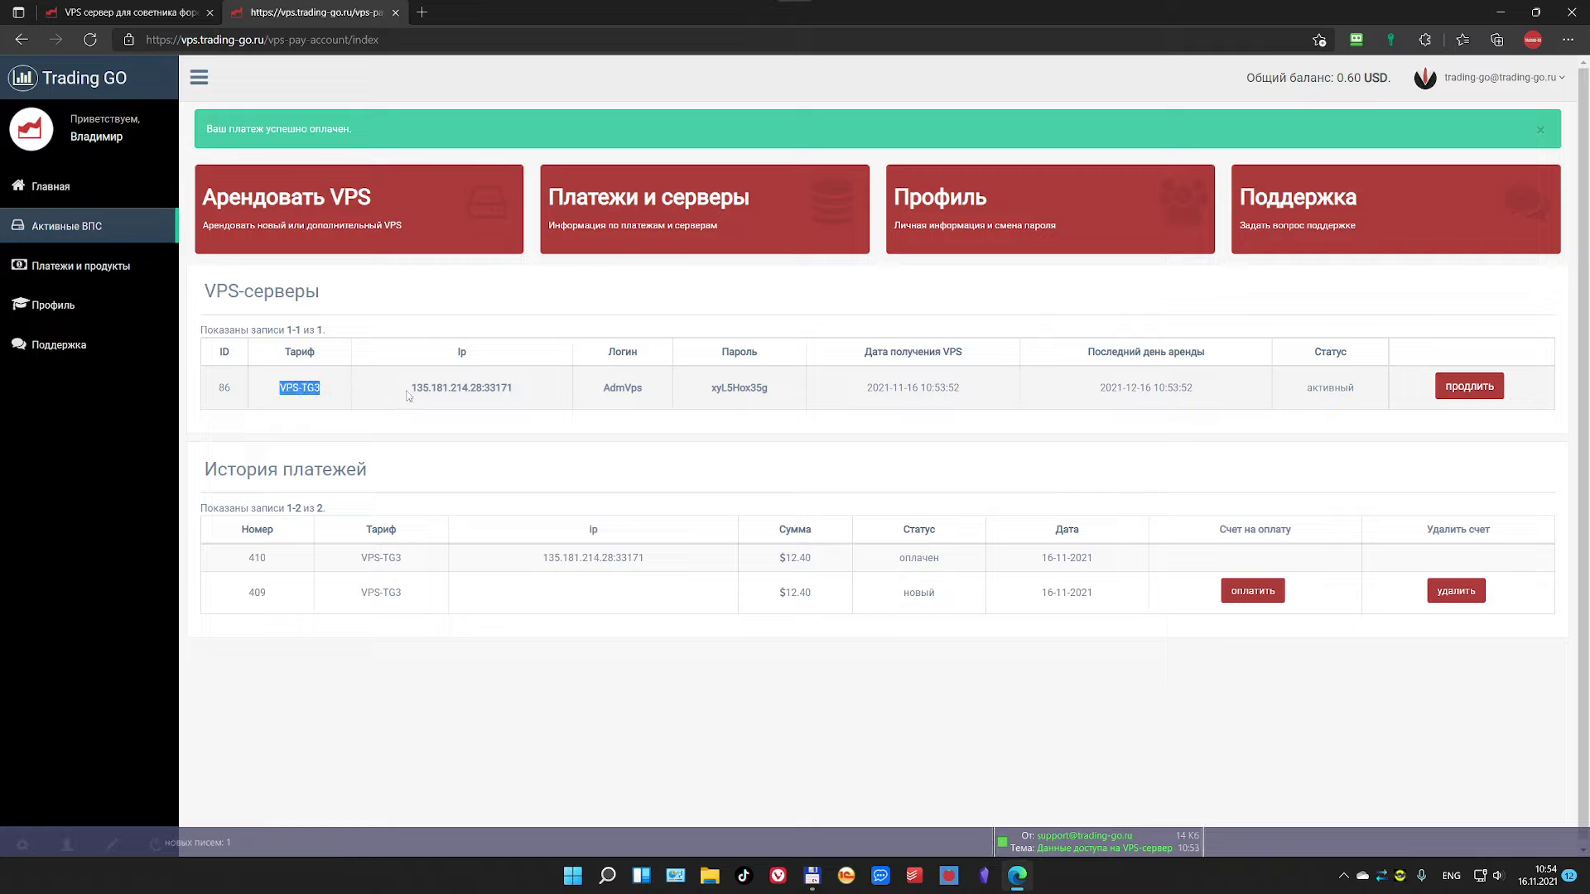
{"action": "left_click_drag", "start_coordinate": [412, 389], "coordinate": [782, 399]}
{"action": "left_click", "coordinate": [516, 390]}
{"action": "left_click", "coordinate": [669, 396]}
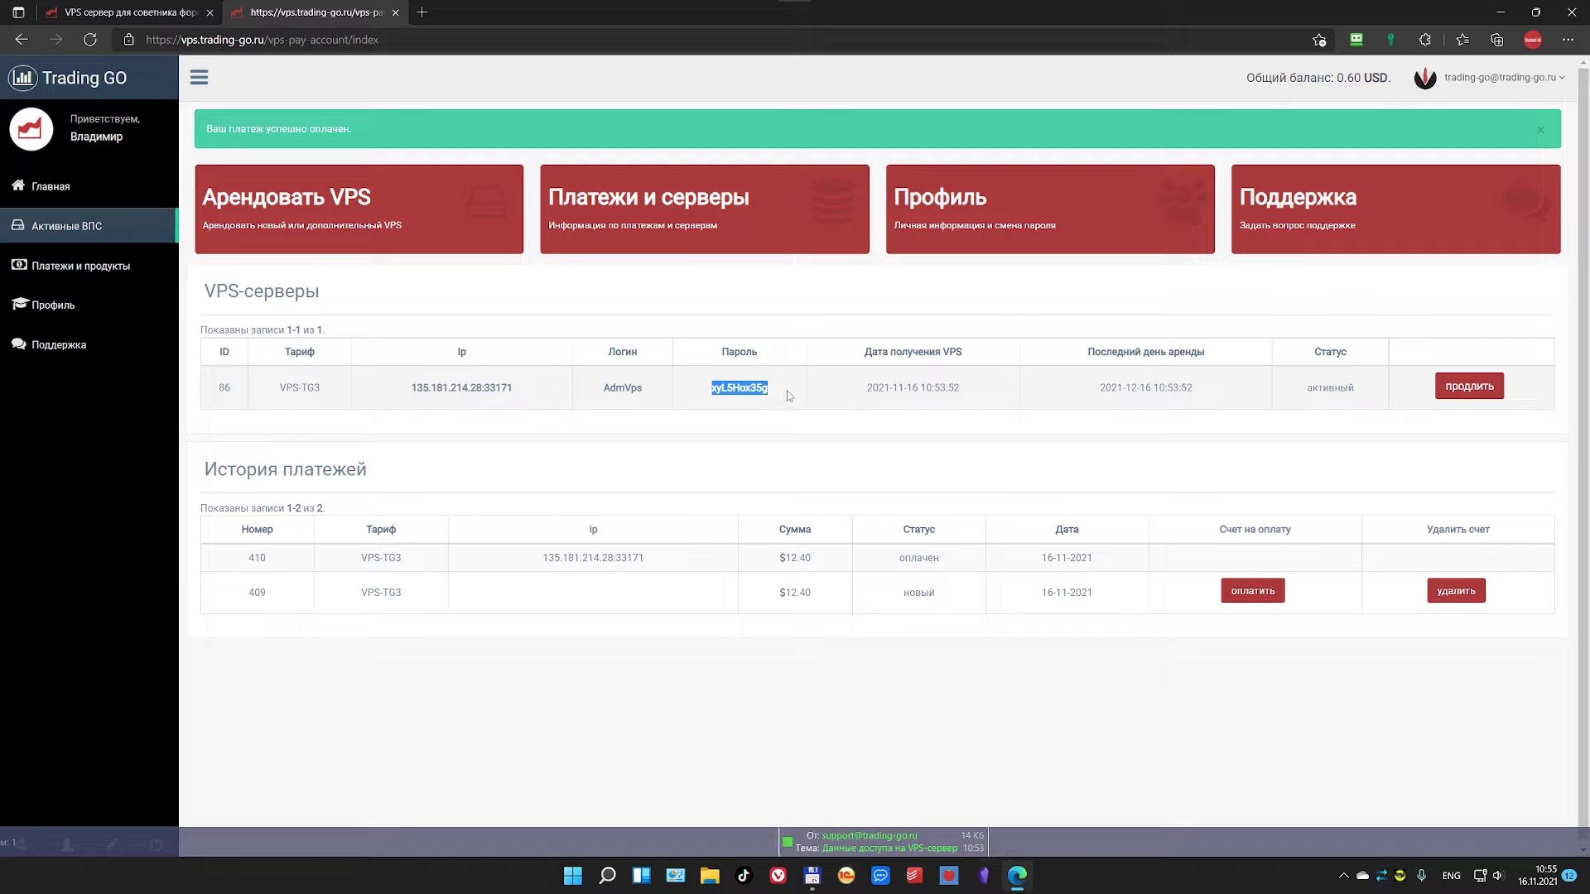
{"action": "left_click", "coordinate": [720, 403]}
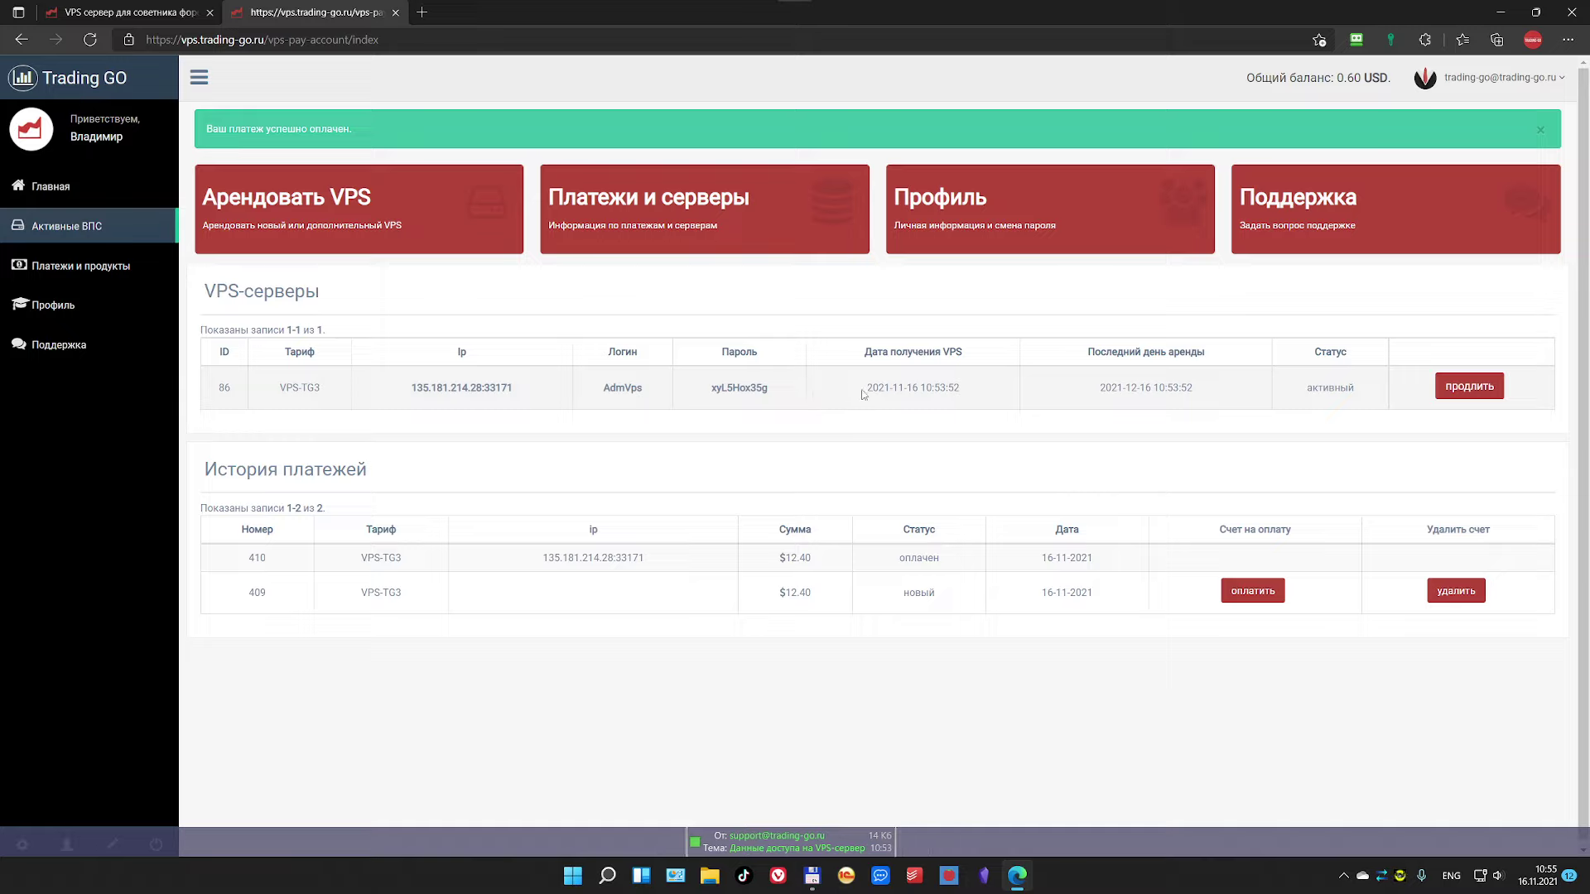
{"action": "left_click_drag", "start_coordinate": [842, 396], "coordinate": [954, 389]}
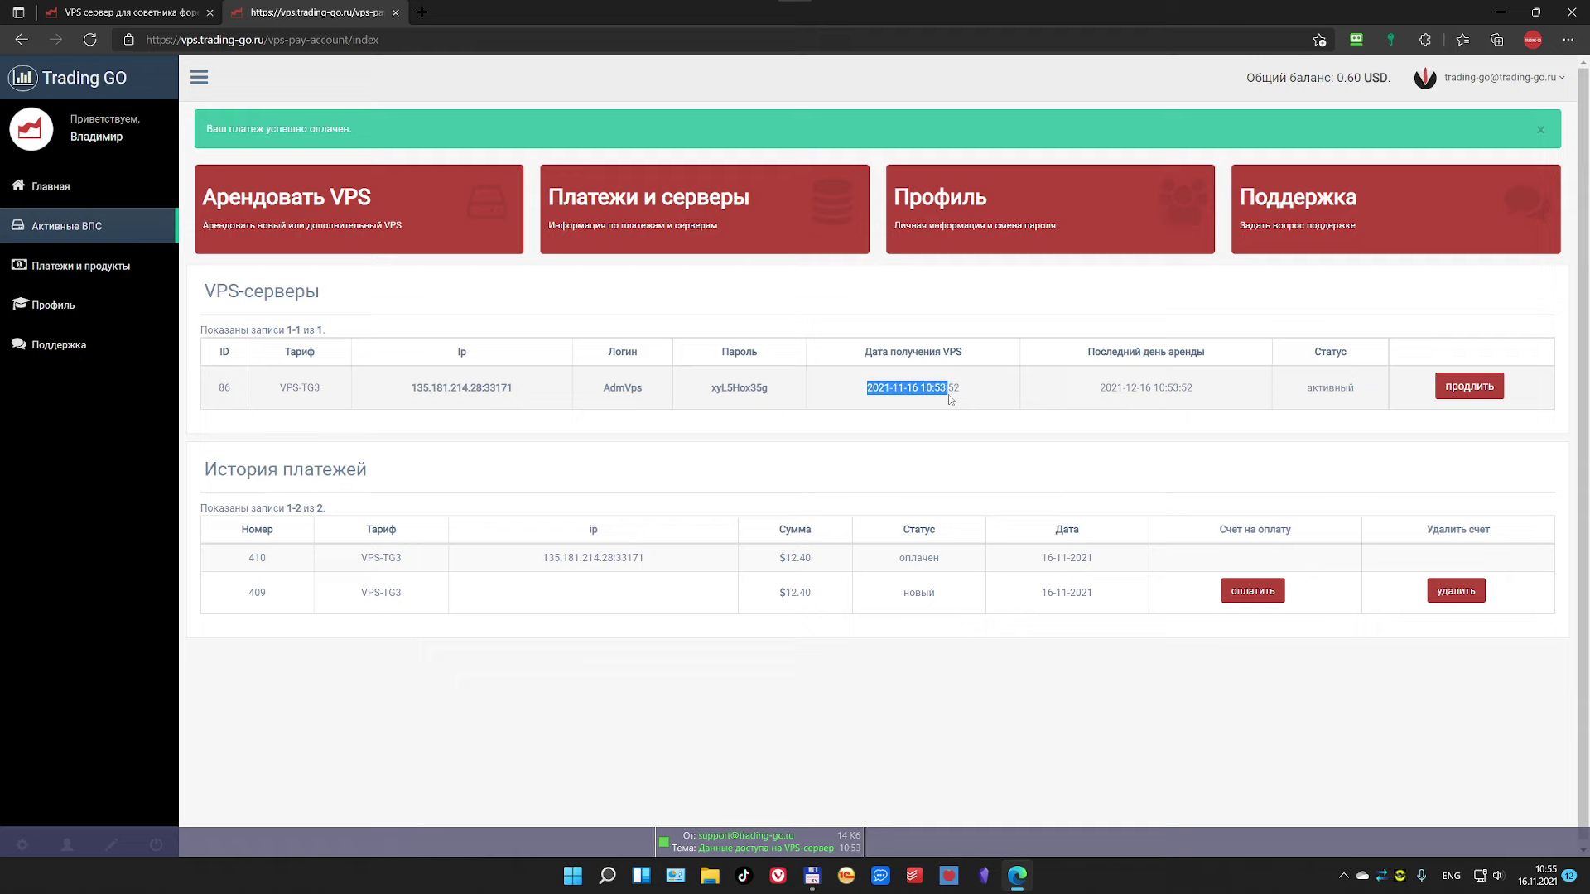
Step: Compare with the access-details e-mail, then check the last rental day date
{"action": "left_click", "coordinate": [916, 837]}
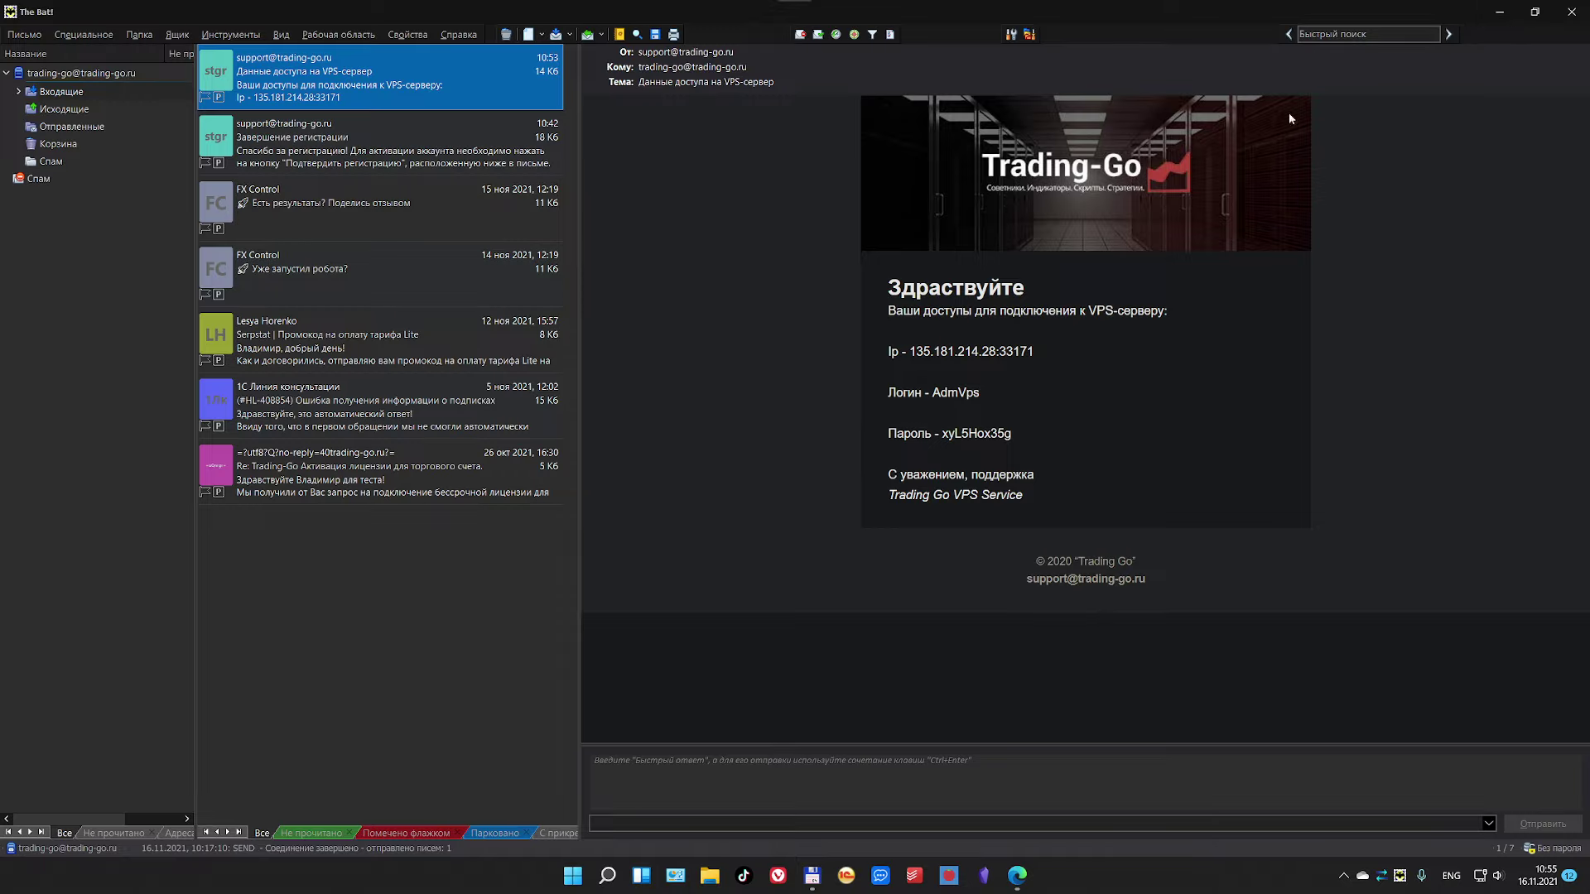
{"action": "left_click", "coordinate": [1499, 12]}
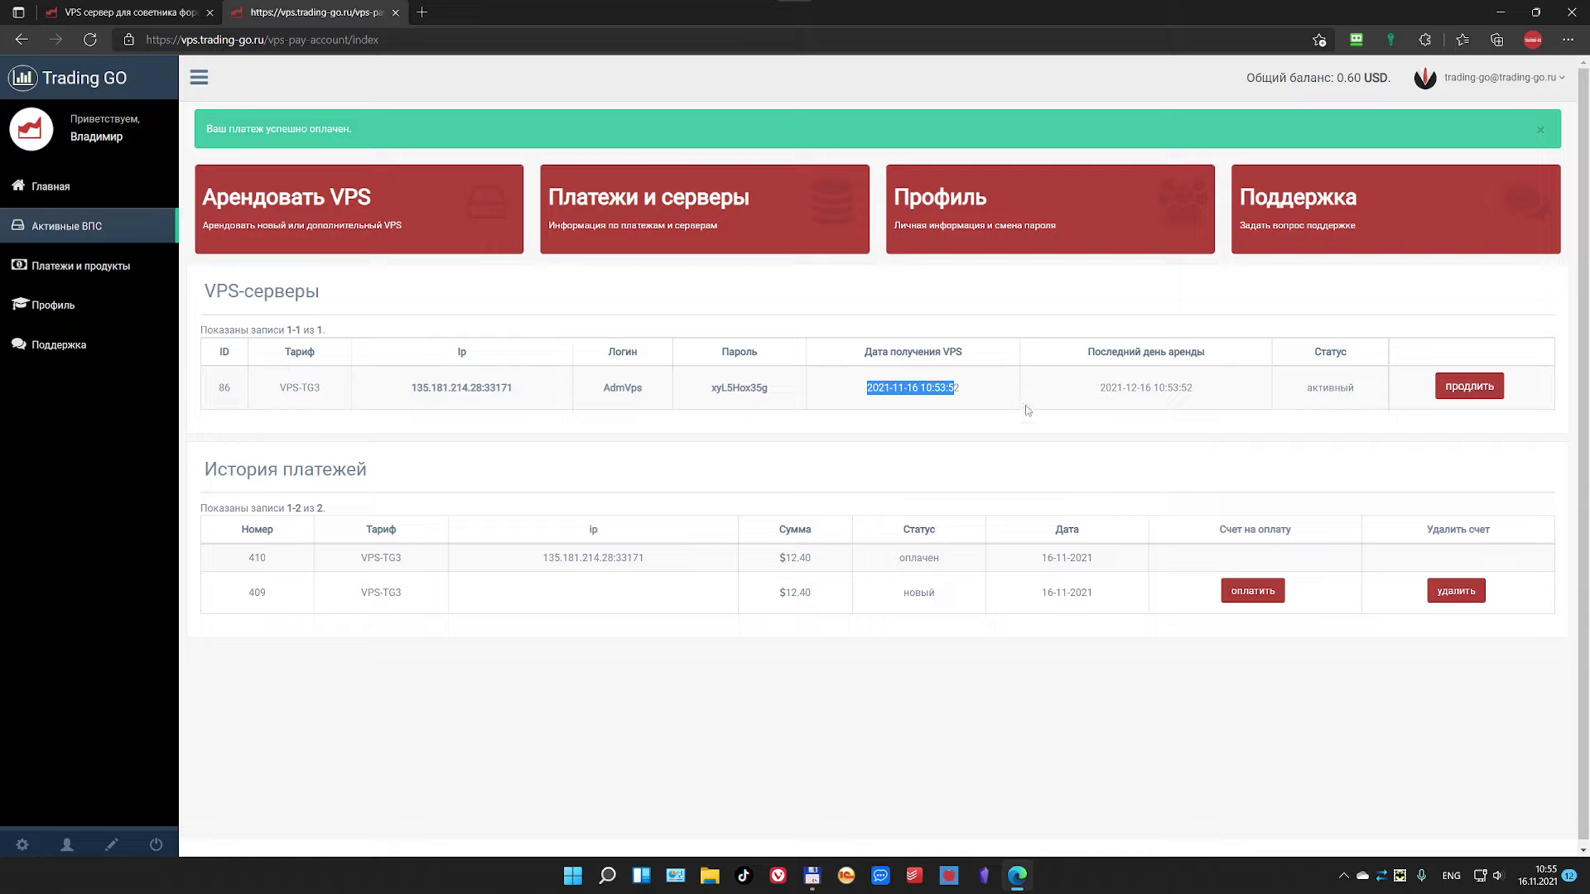
{"action": "left_click", "coordinate": [1109, 383]}
{"action": "left_click_drag", "start_coordinate": [1105, 388], "coordinate": [1193, 401]}
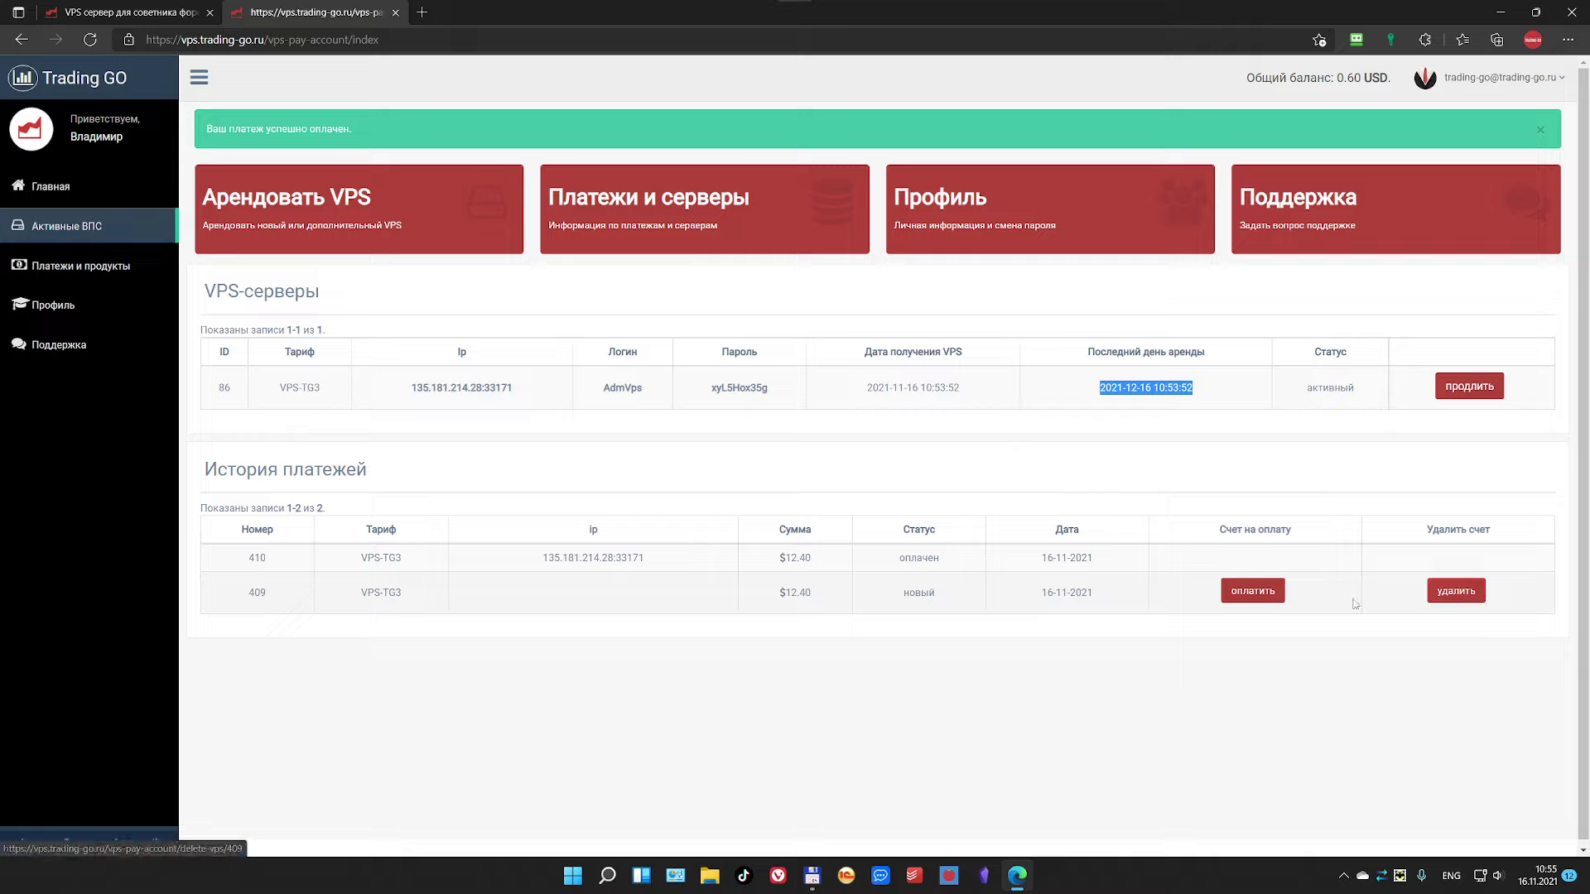
Step: Delete unpaid payment 409 with confirmation, then re-check the server IP and login
{"action": "left_click", "coordinate": [1465, 592]}
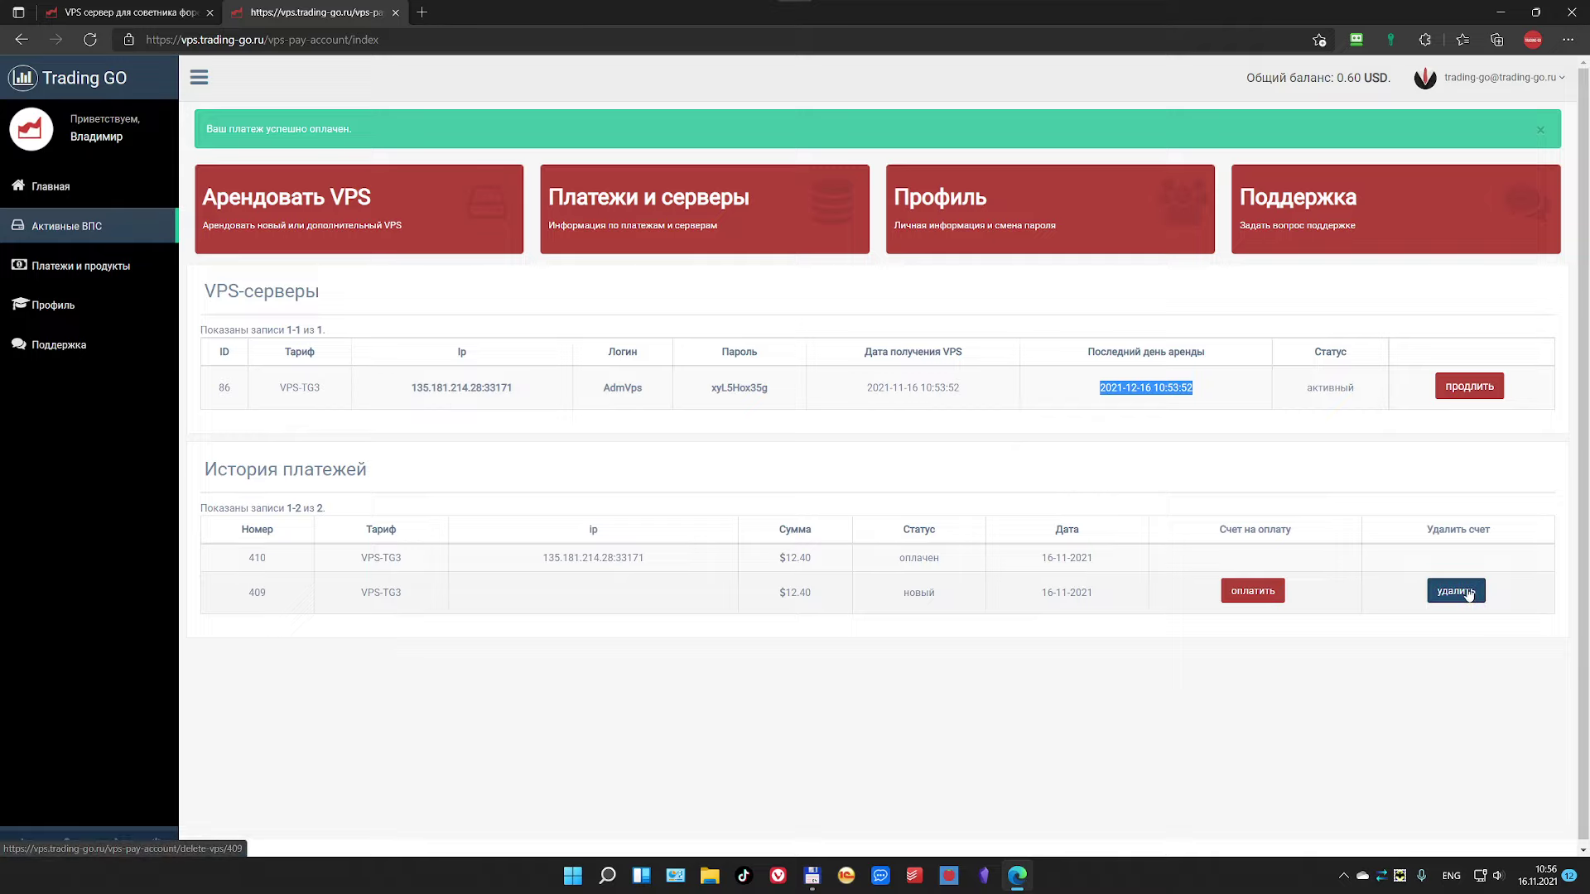
{"action": "left_click", "coordinate": [863, 126]}
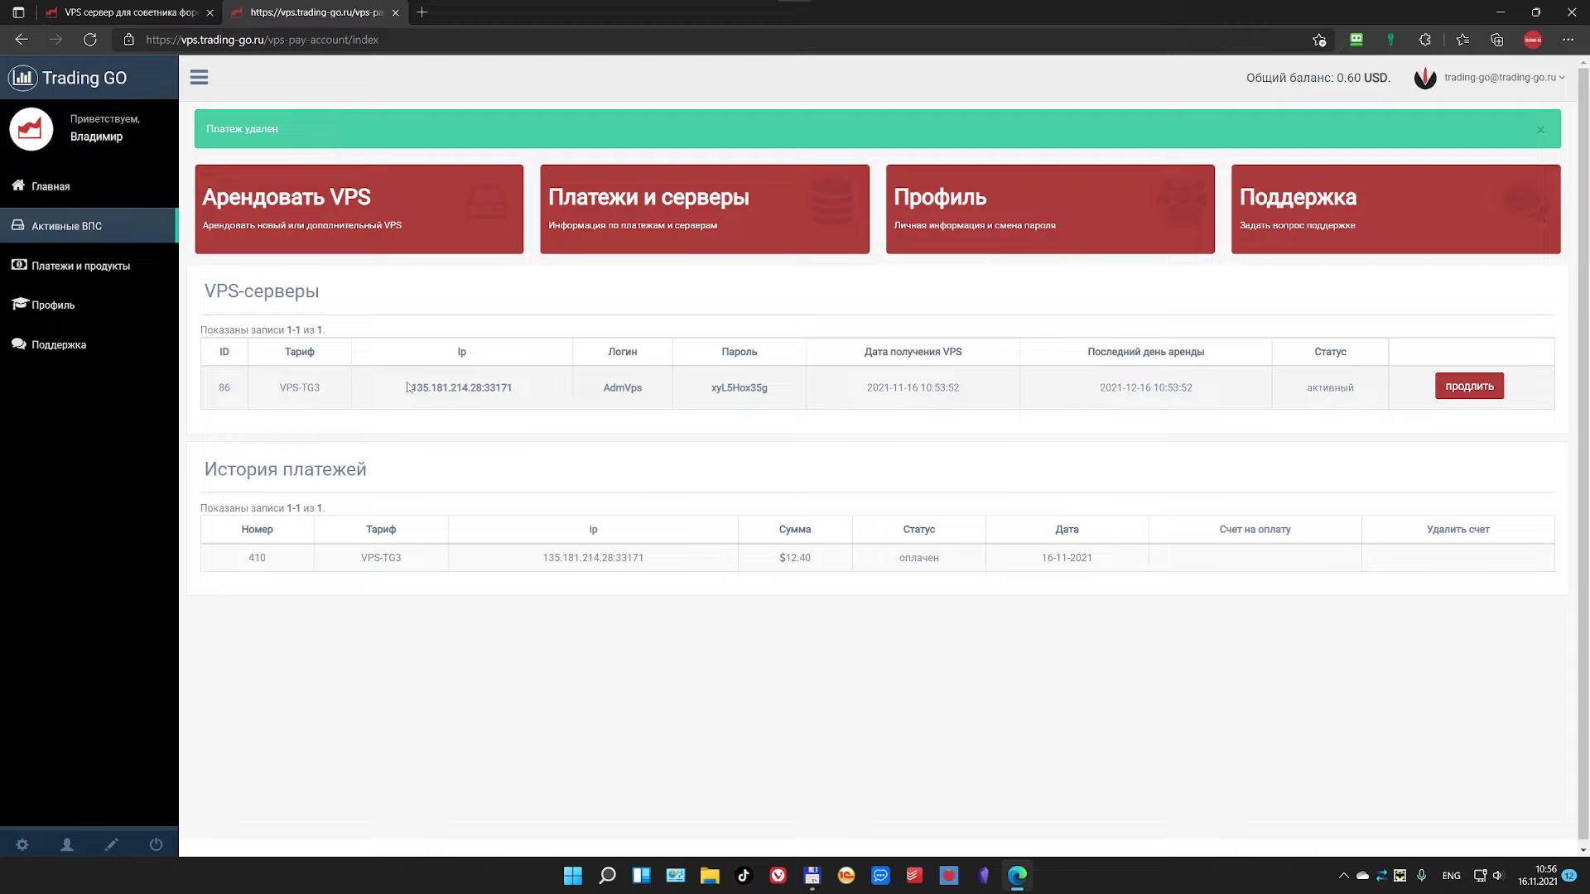
{"action": "left_click_drag", "start_coordinate": [406, 388], "coordinate": [781, 391]}
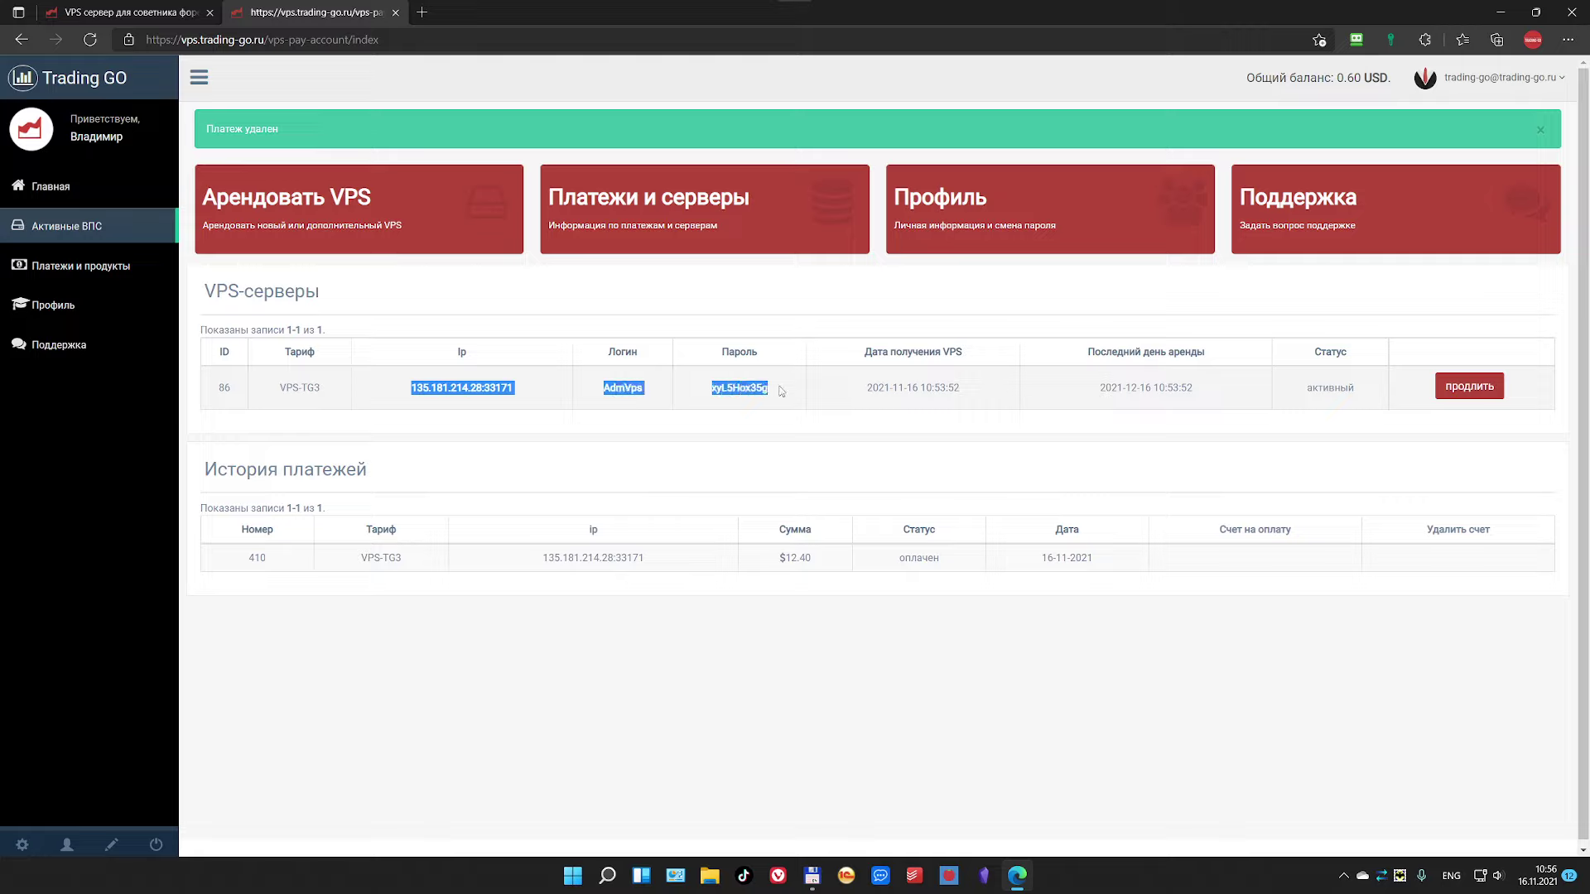
{"action": "left_click", "coordinate": [781, 391]}
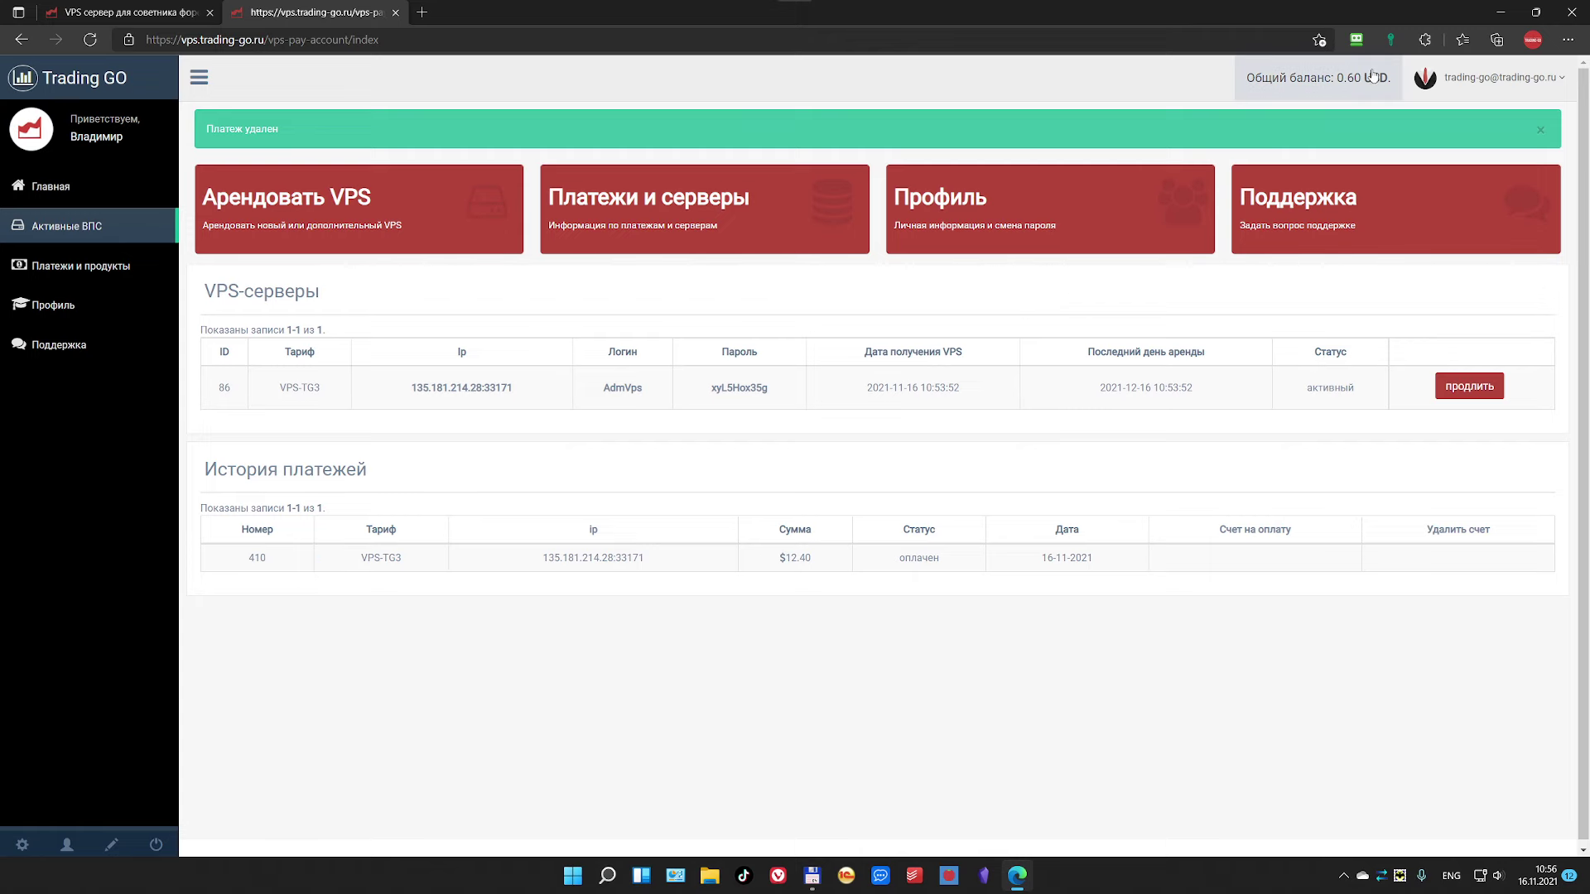
Step: Minimize the browser and launch Remote Desktop Connection by searching Windows for 'Удале'
{"action": "left_click", "coordinate": [1500, 11]}
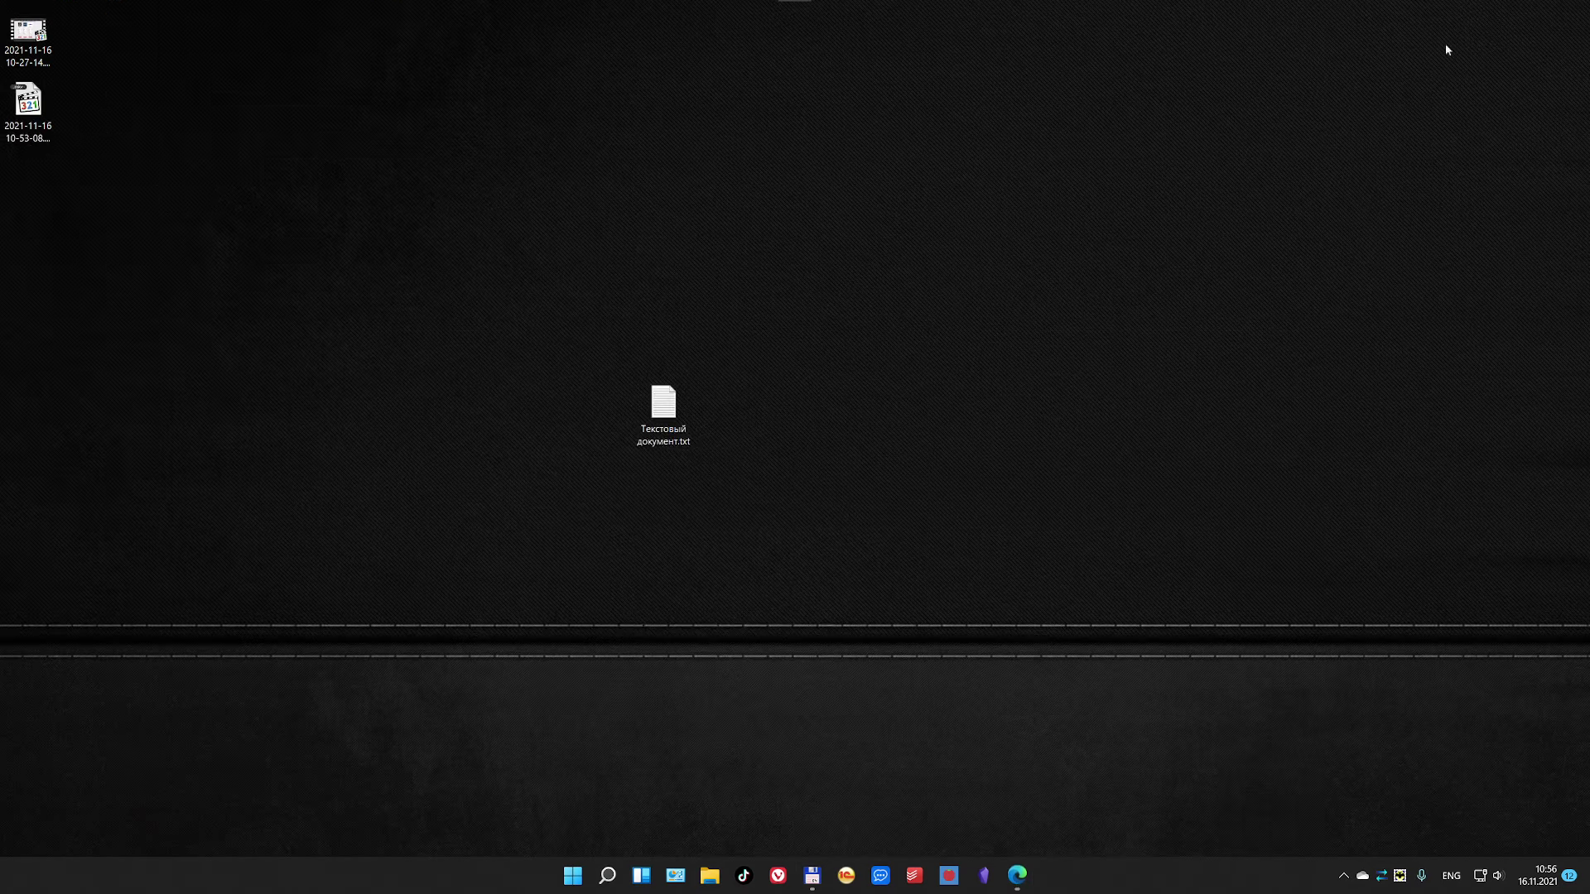
{"action": "left_click_drag", "start_coordinate": [654, 410], "coordinate": [108, 203]}
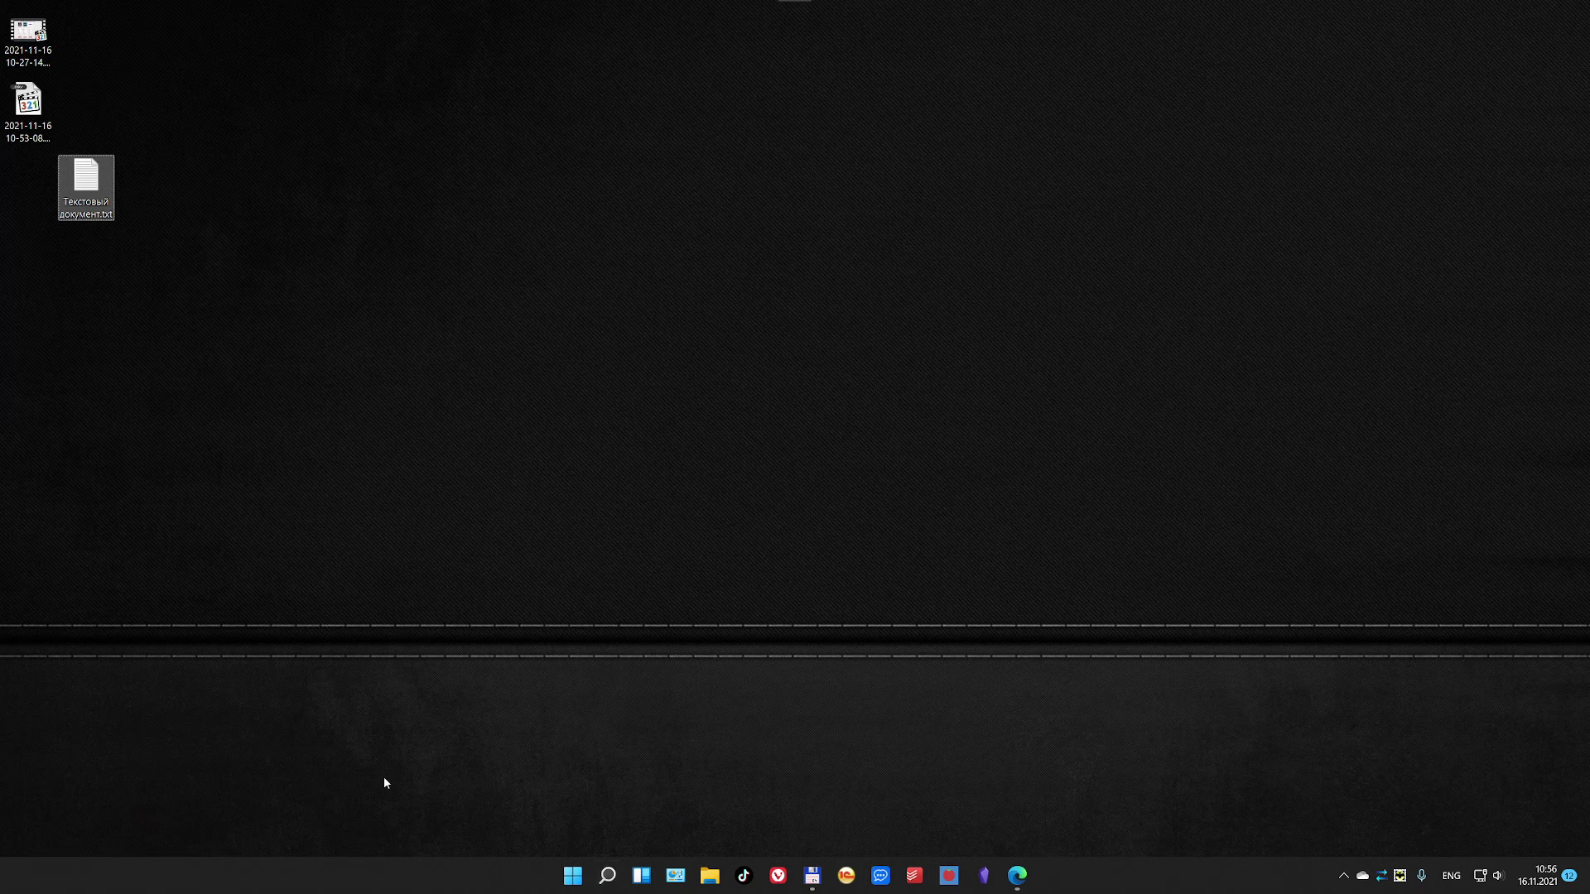
{"action": "left_click", "coordinate": [599, 866]}
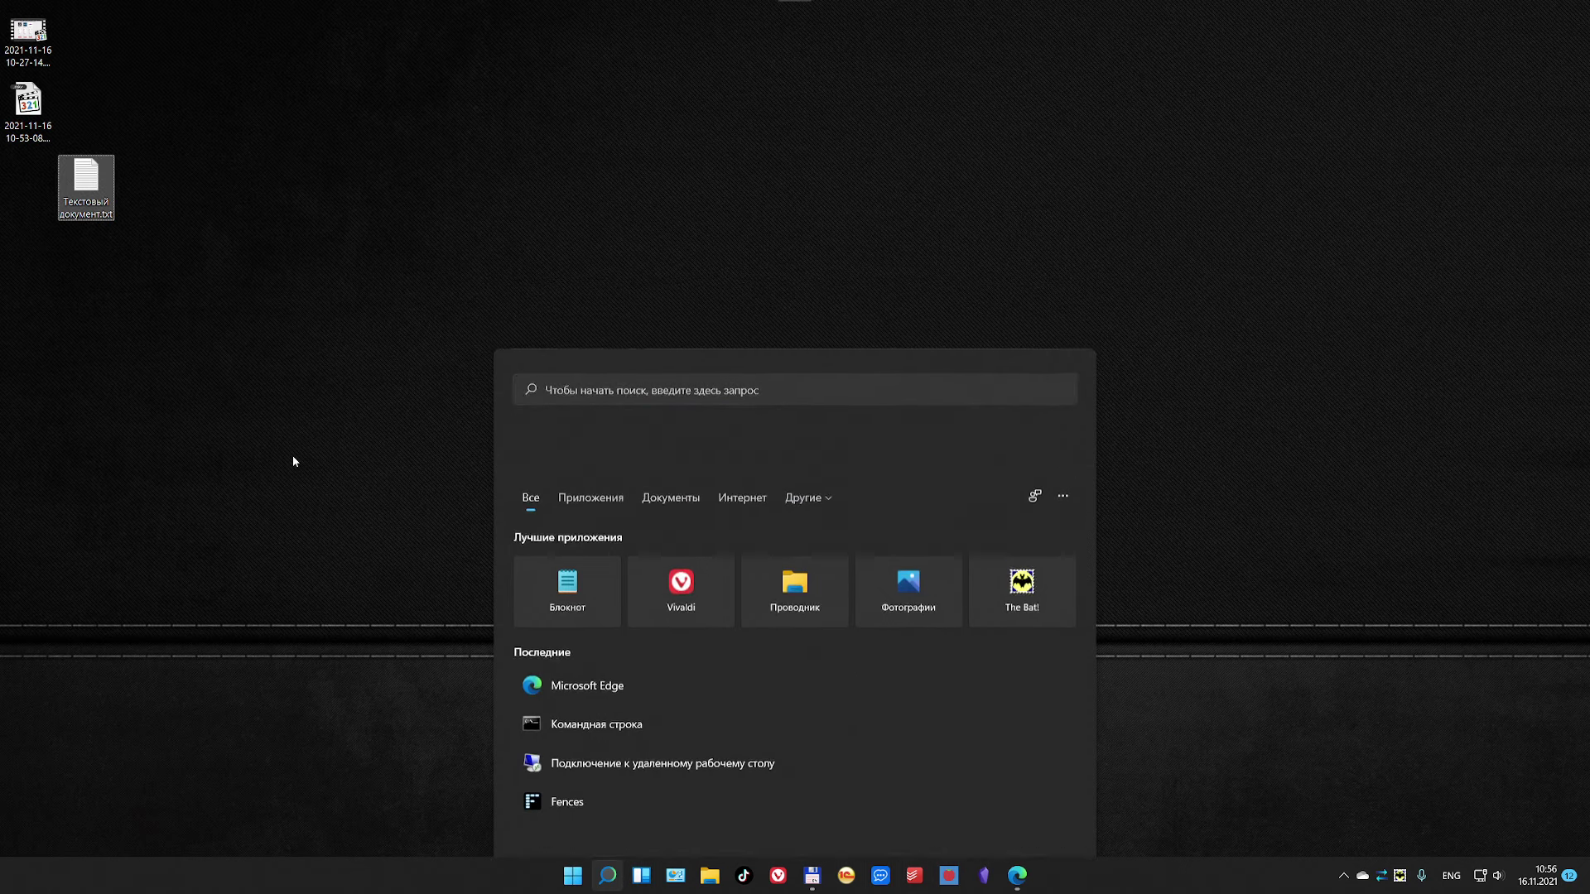
{"action": "left_click", "coordinate": [293, 458]}
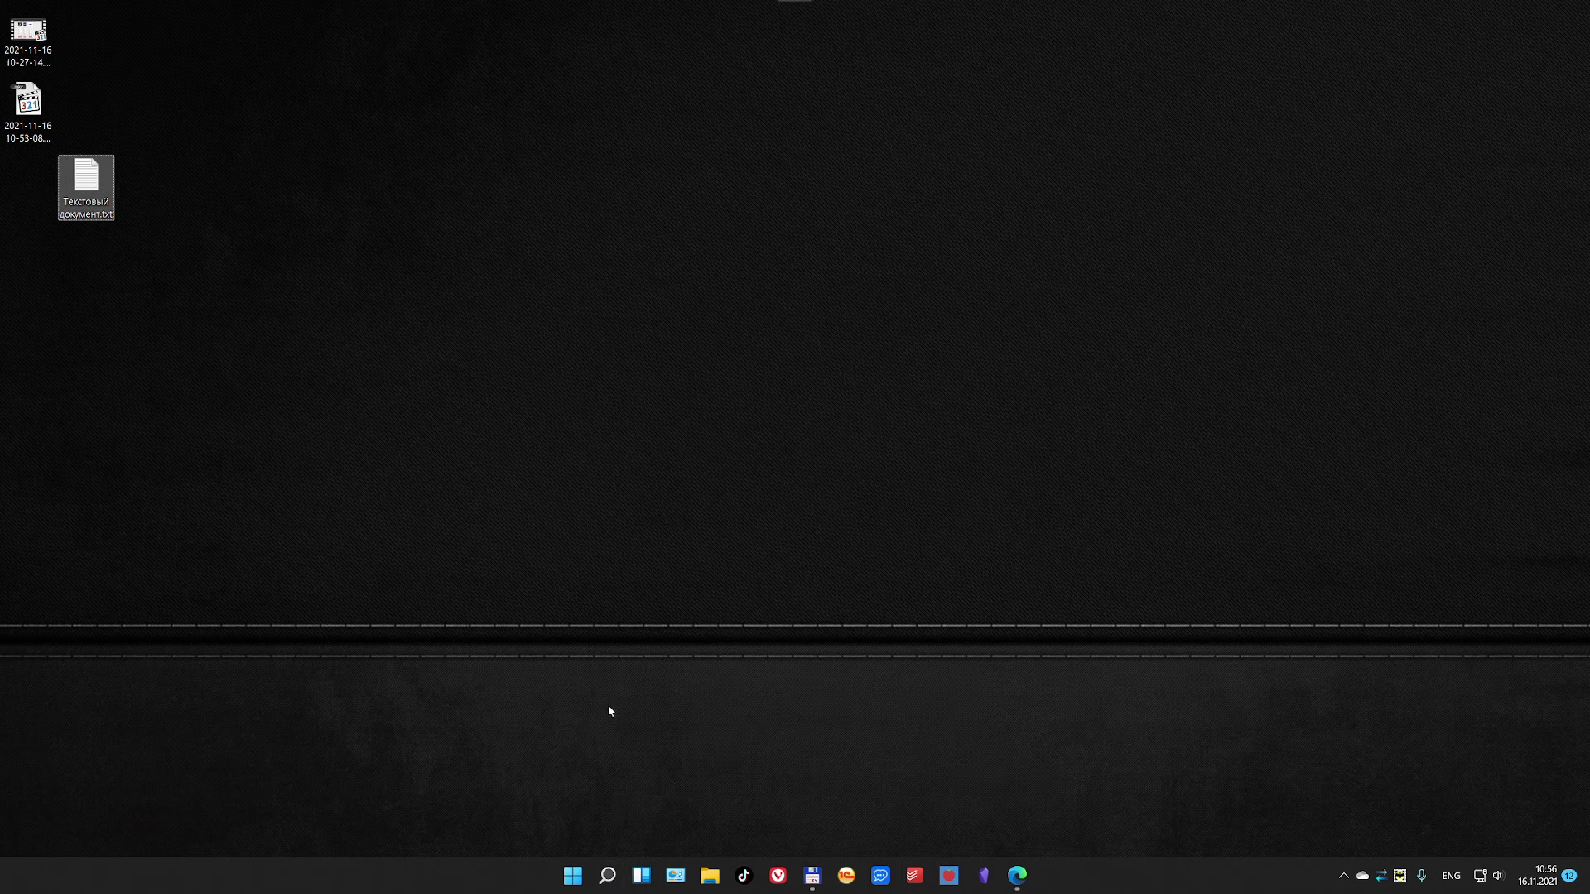
{"action": "left_click", "coordinate": [583, 877]}
{"action": "left_click", "coordinate": [606, 875]}
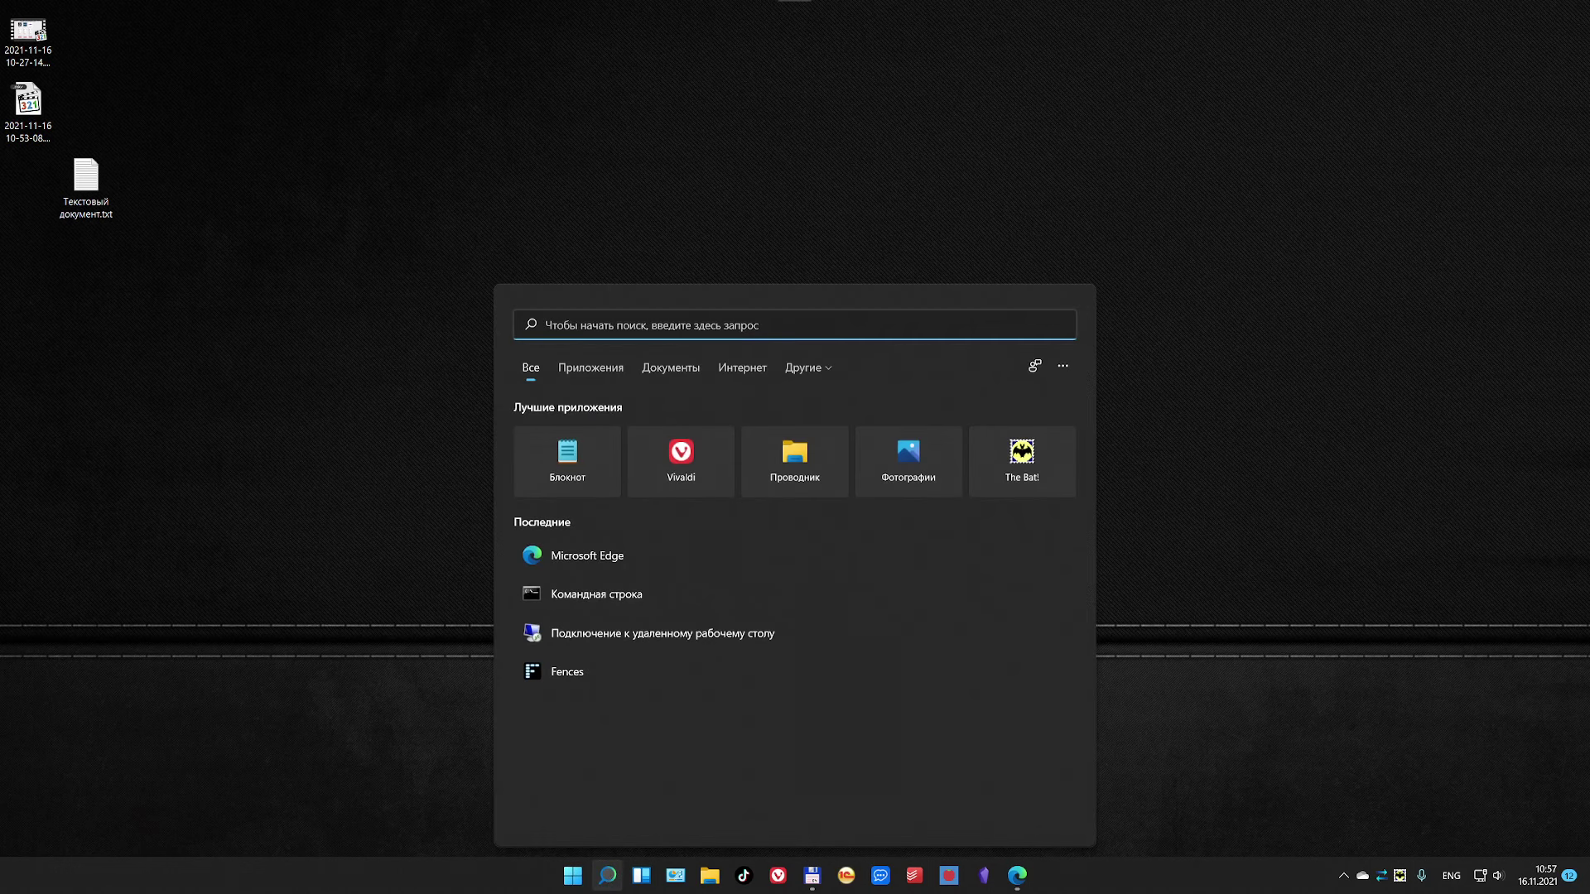
{"action": "type", "text": "ed"}
{"action": "key", "text": "BackSpace"}
{"action": "key", "text": "BackSpace"}
{"action": "key", "text": "alt+shift"}
{"action": "type", "text": "Удал"}
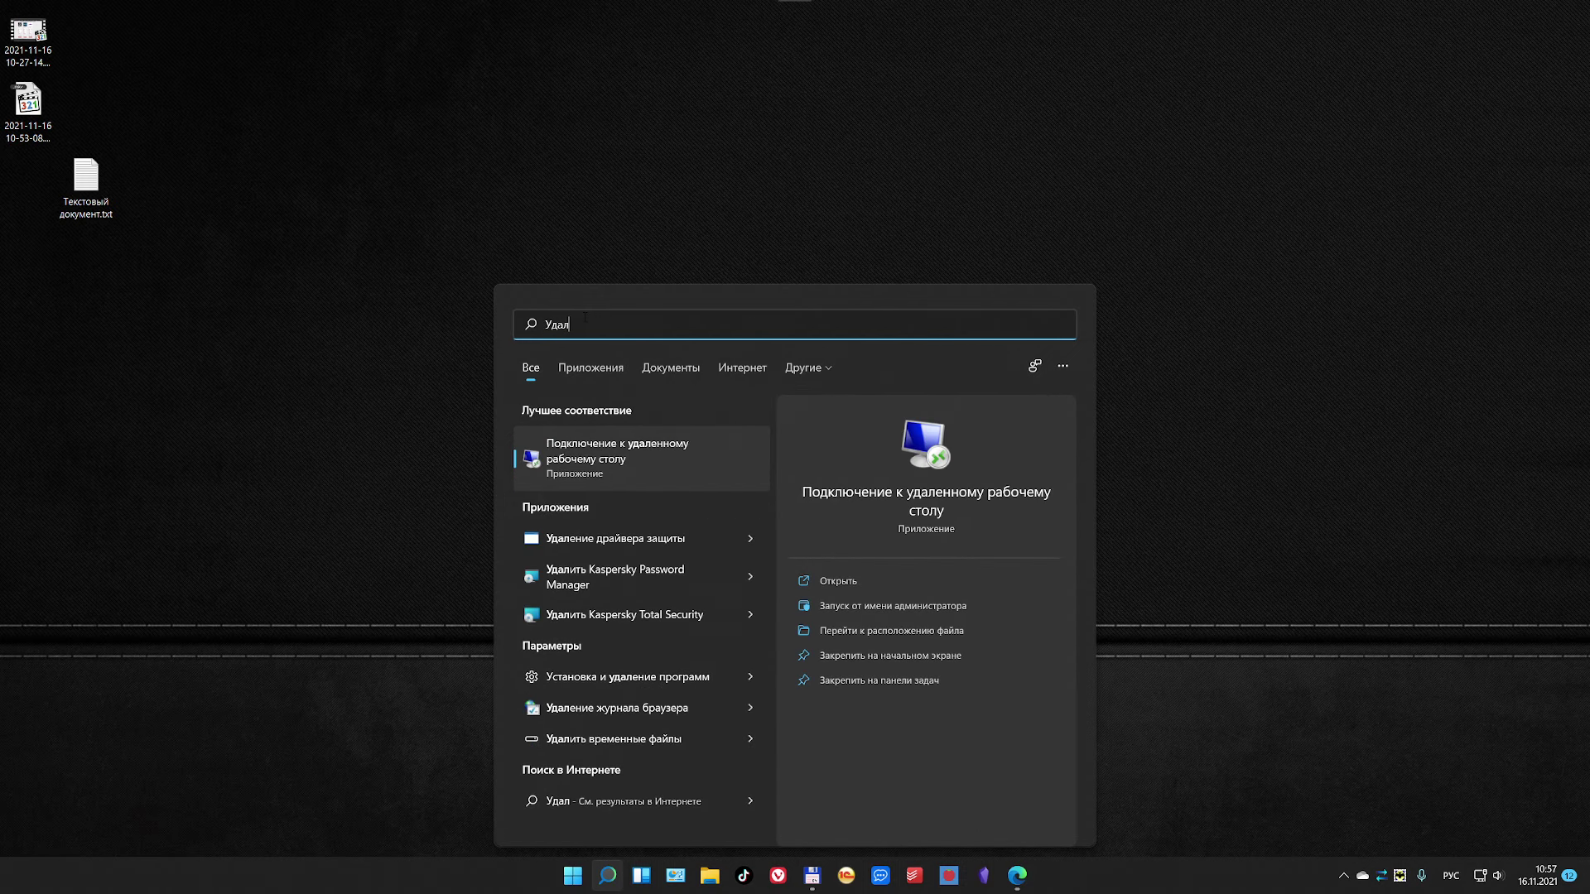
{"action": "type", "text": "е"}
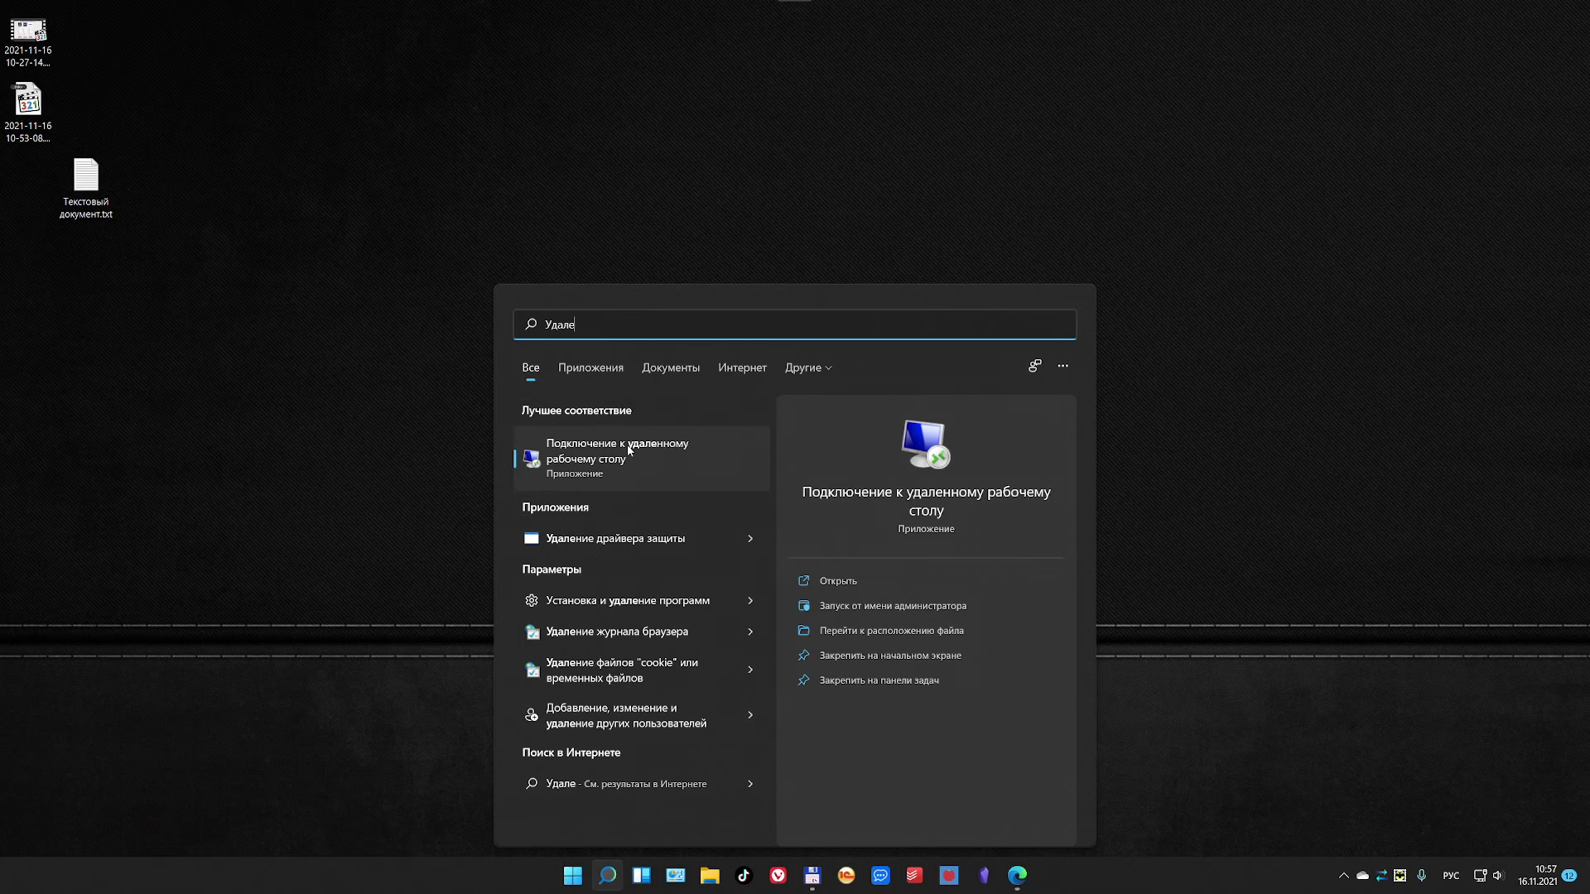
{"action": "left_click", "coordinate": [628, 449]}
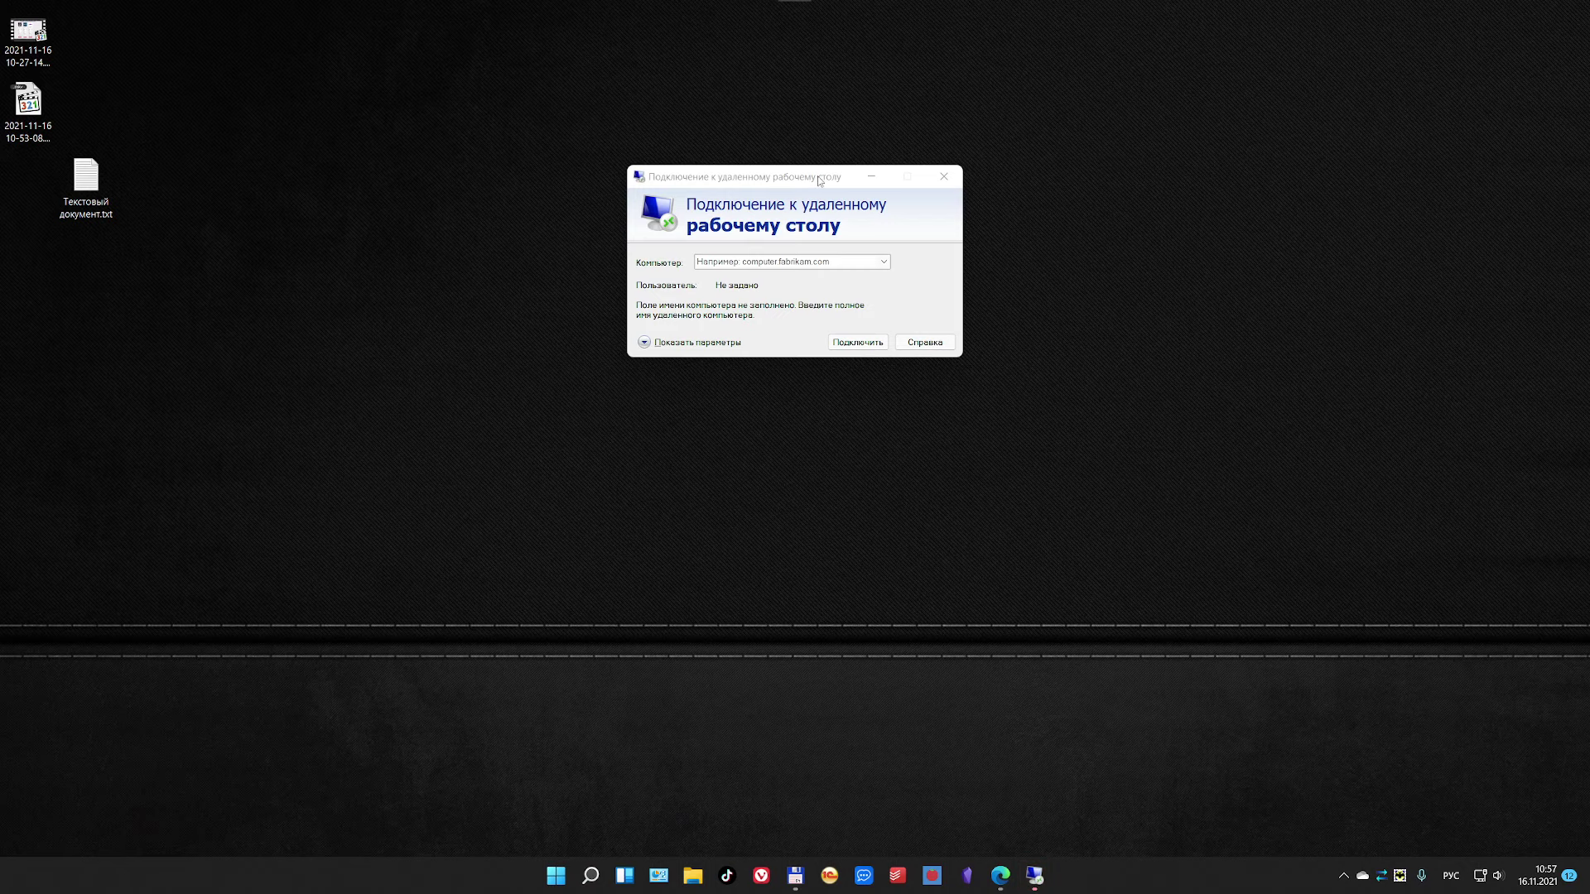
Step: Open Текстовый документ.txt in Notepad beside the connection dialog to show the credentials
{"action": "left_click_drag", "start_coordinate": [818, 181], "coordinate": [779, 106]}
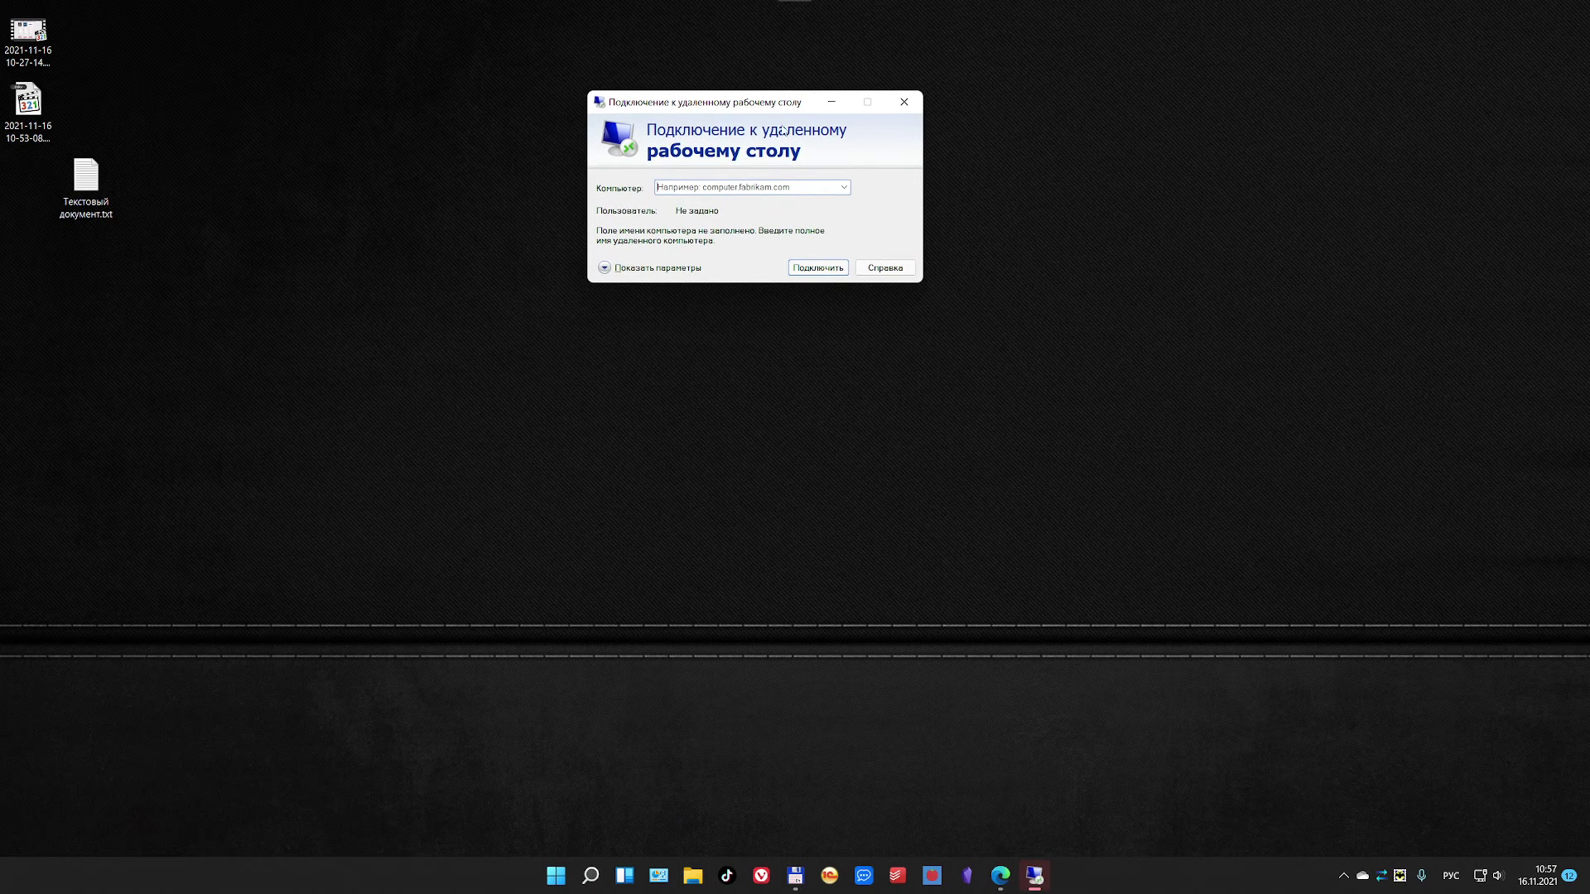
{"action": "double_click", "coordinate": [86, 178]}
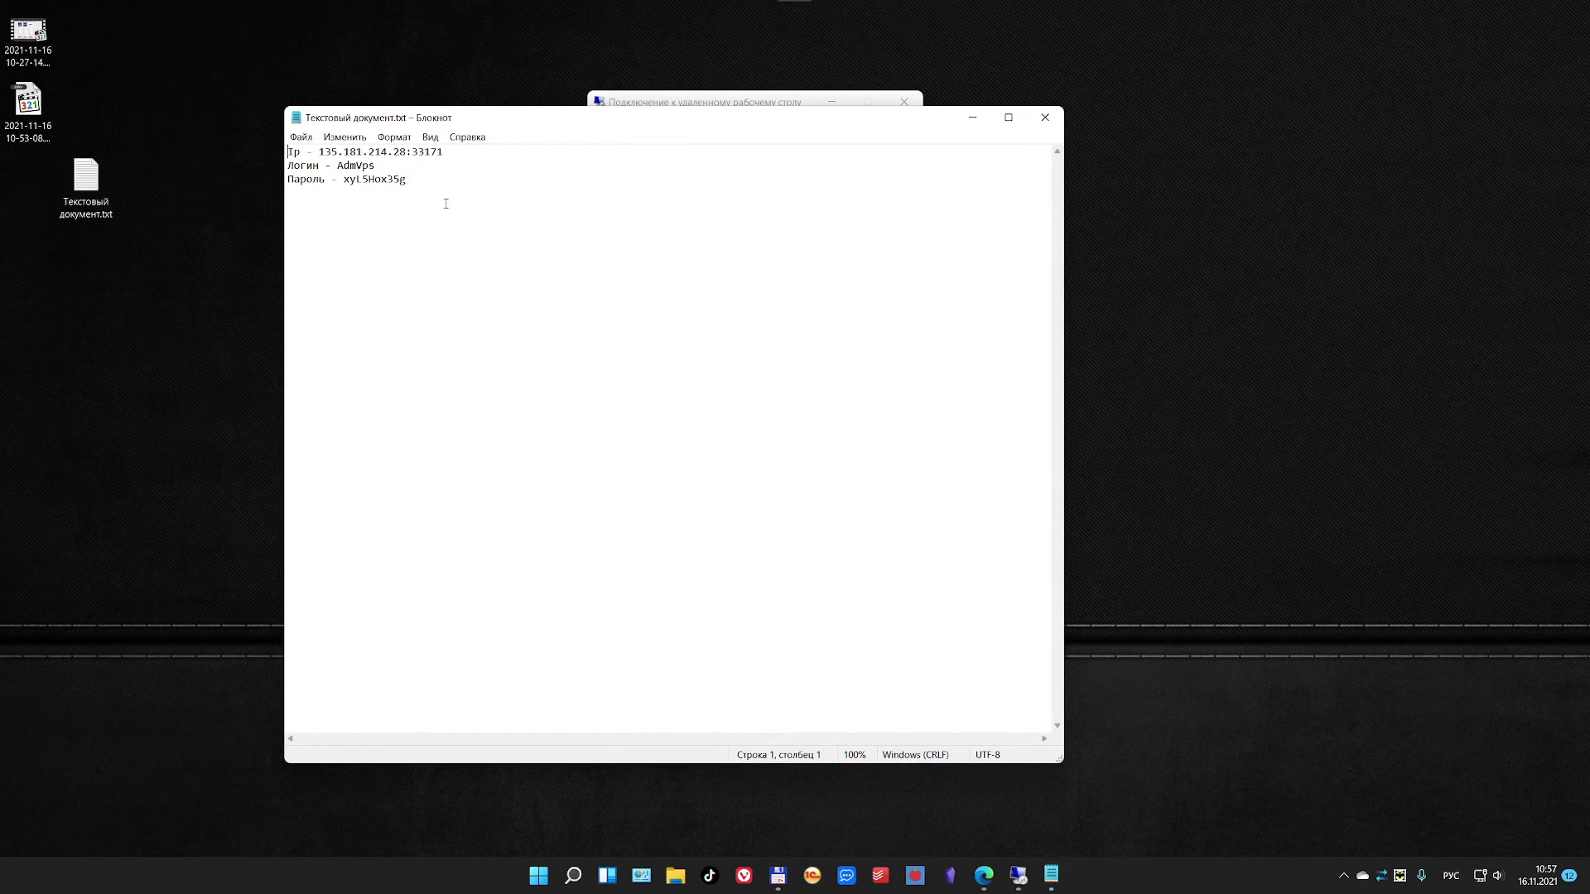
{"action": "left_click_drag", "start_coordinate": [534, 116], "coordinate": [493, 256]}
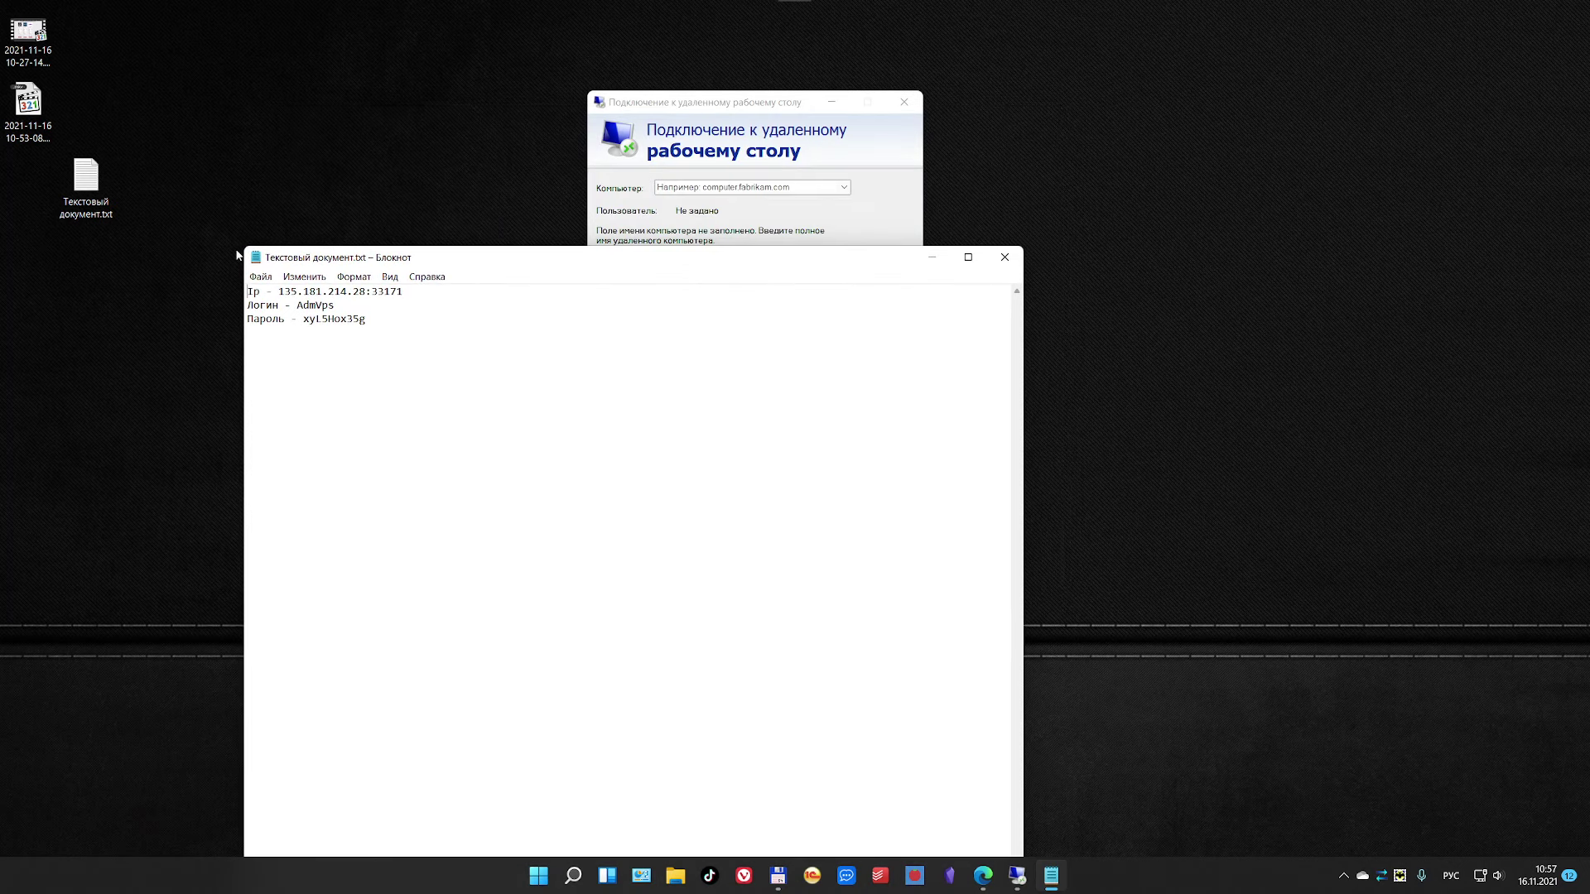
Step: Shrink Notepad and copy the server IP 135.181.214.28:33171 from it
{"action": "left_click_drag", "start_coordinate": [238, 255], "coordinate": [643, 607]}
{"action": "left_click_drag", "start_coordinate": [839, 627], "coordinate": [769, 366]}
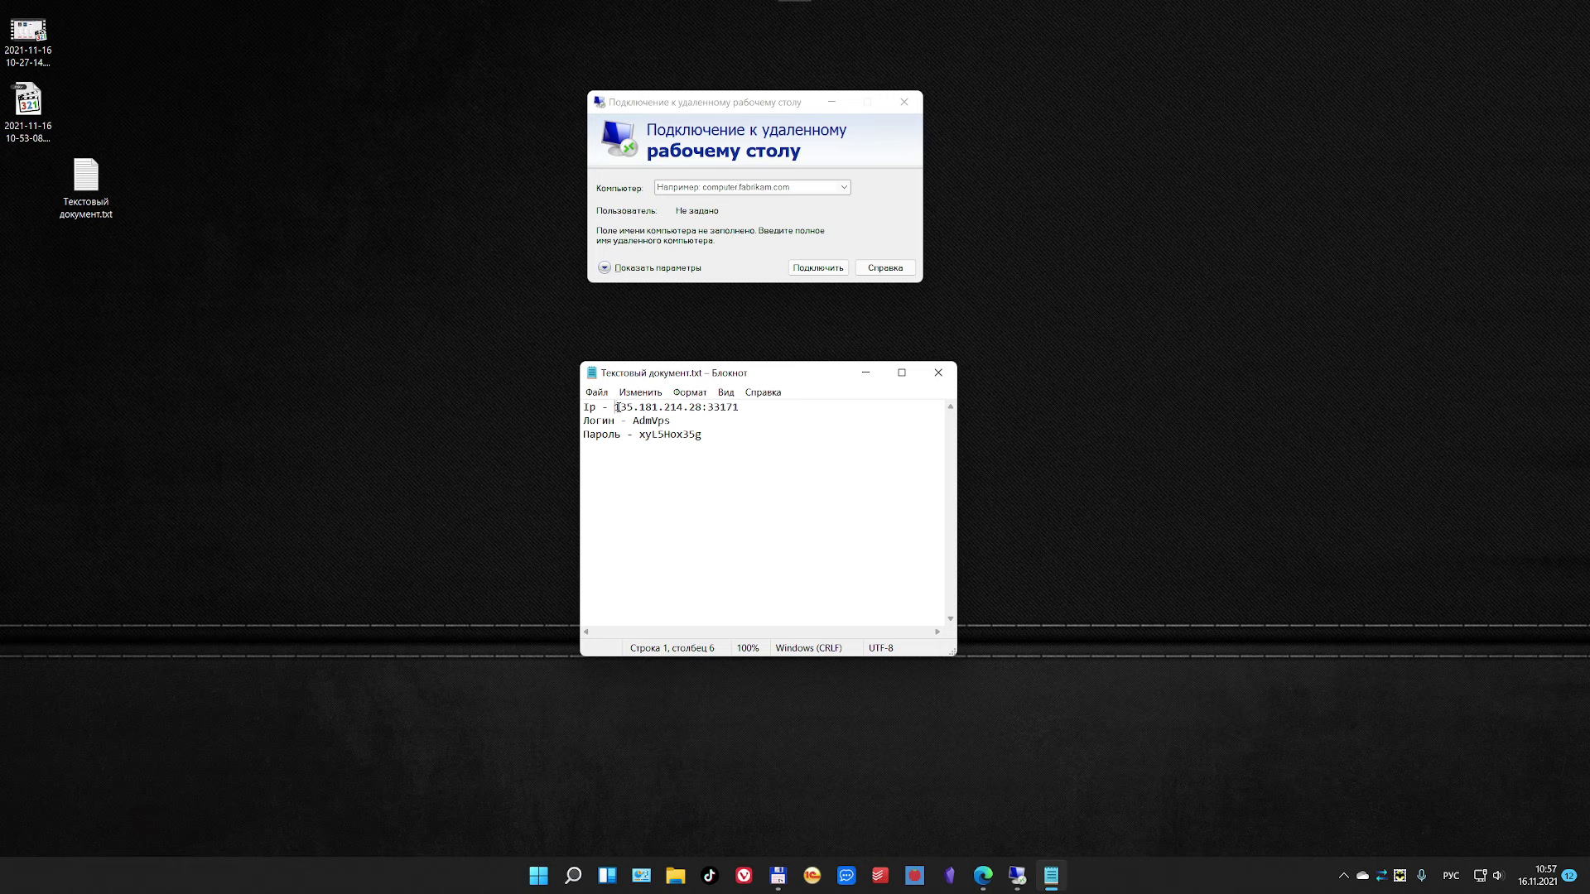
{"action": "left_click_drag", "start_coordinate": [617, 407], "coordinate": [751, 406]}
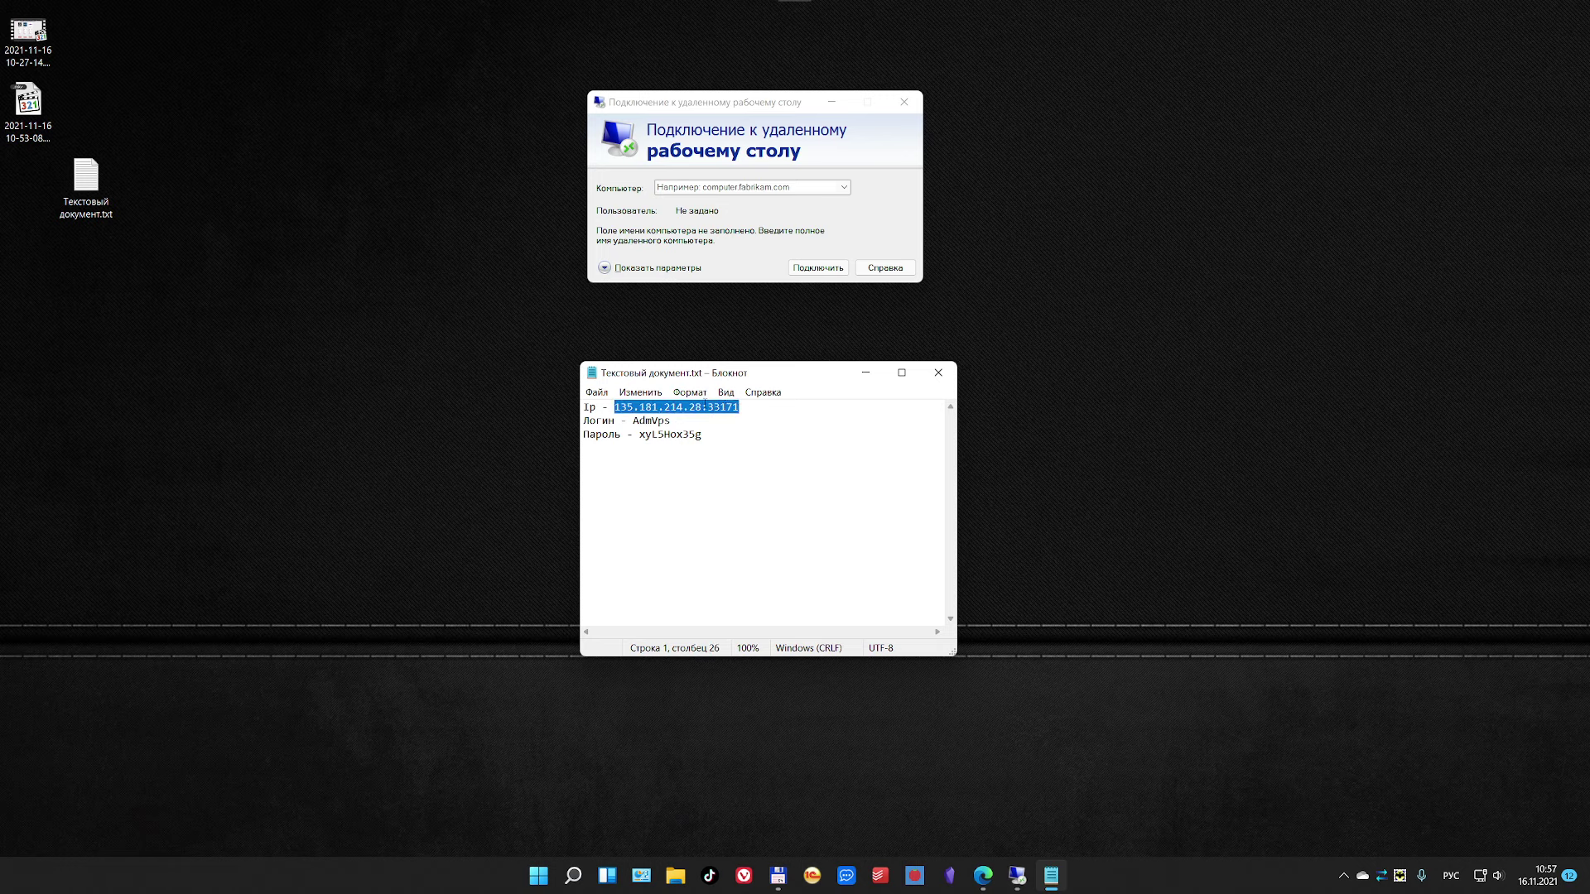
{"action": "left_click", "coordinate": [615, 407]}
{"action": "left_click_drag", "start_coordinate": [615, 407], "coordinate": [752, 413]}
{"action": "left_click", "coordinate": [719, 408]}
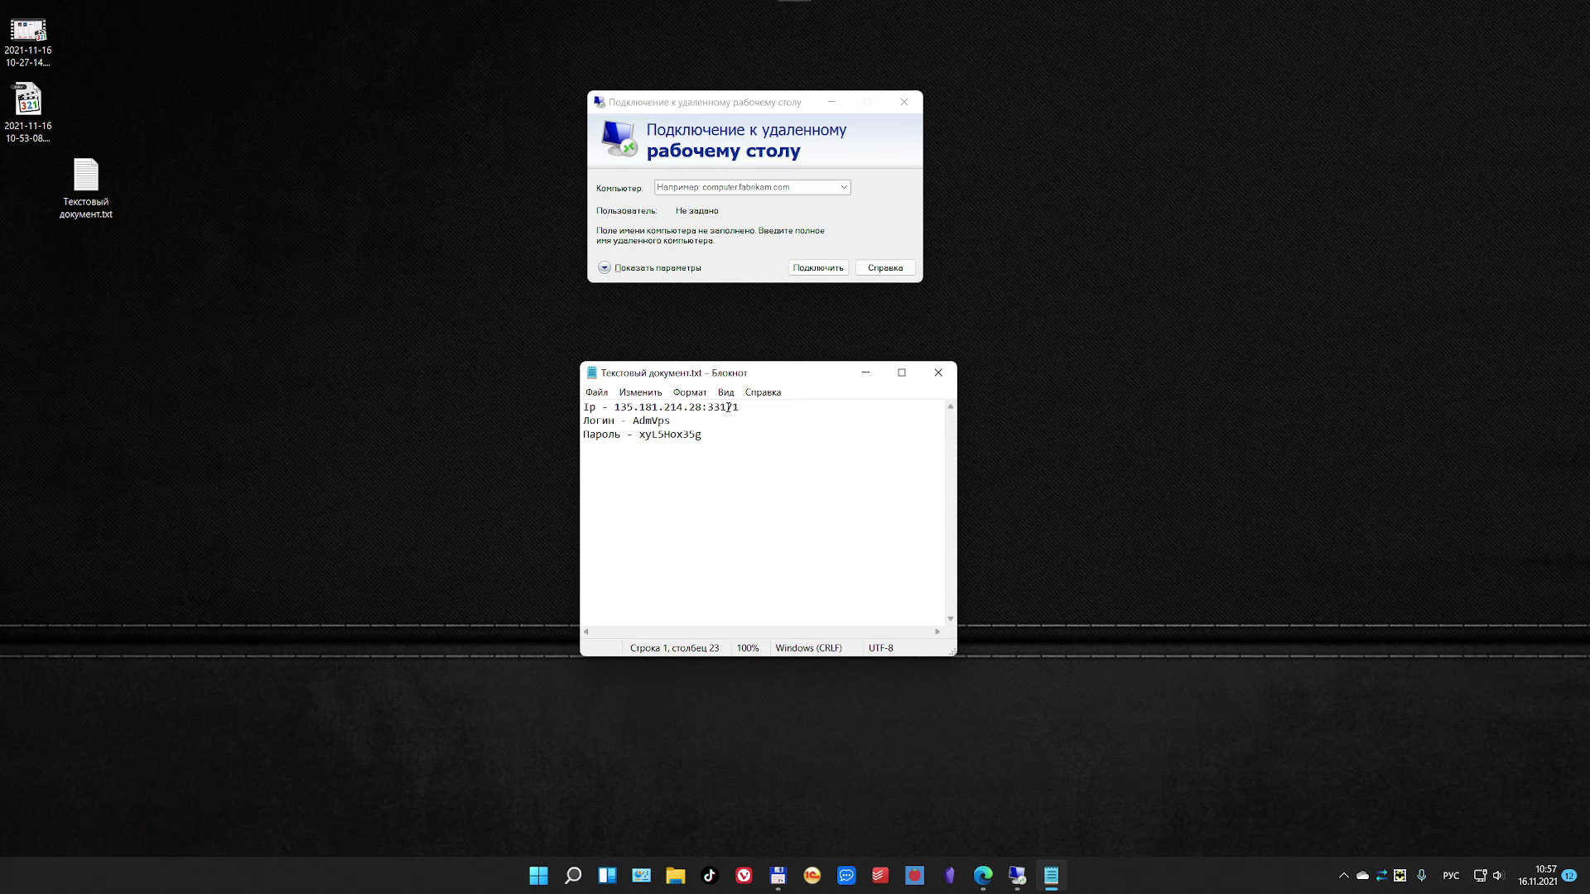
{"action": "left_click_drag", "start_coordinate": [742, 407], "coordinate": [614, 408]}
{"action": "key", "text": "ctrl+c"}
Step: Paste the IP into the Компьютер field and expand the full connection options
{"action": "left_click", "coordinate": [714, 187]}
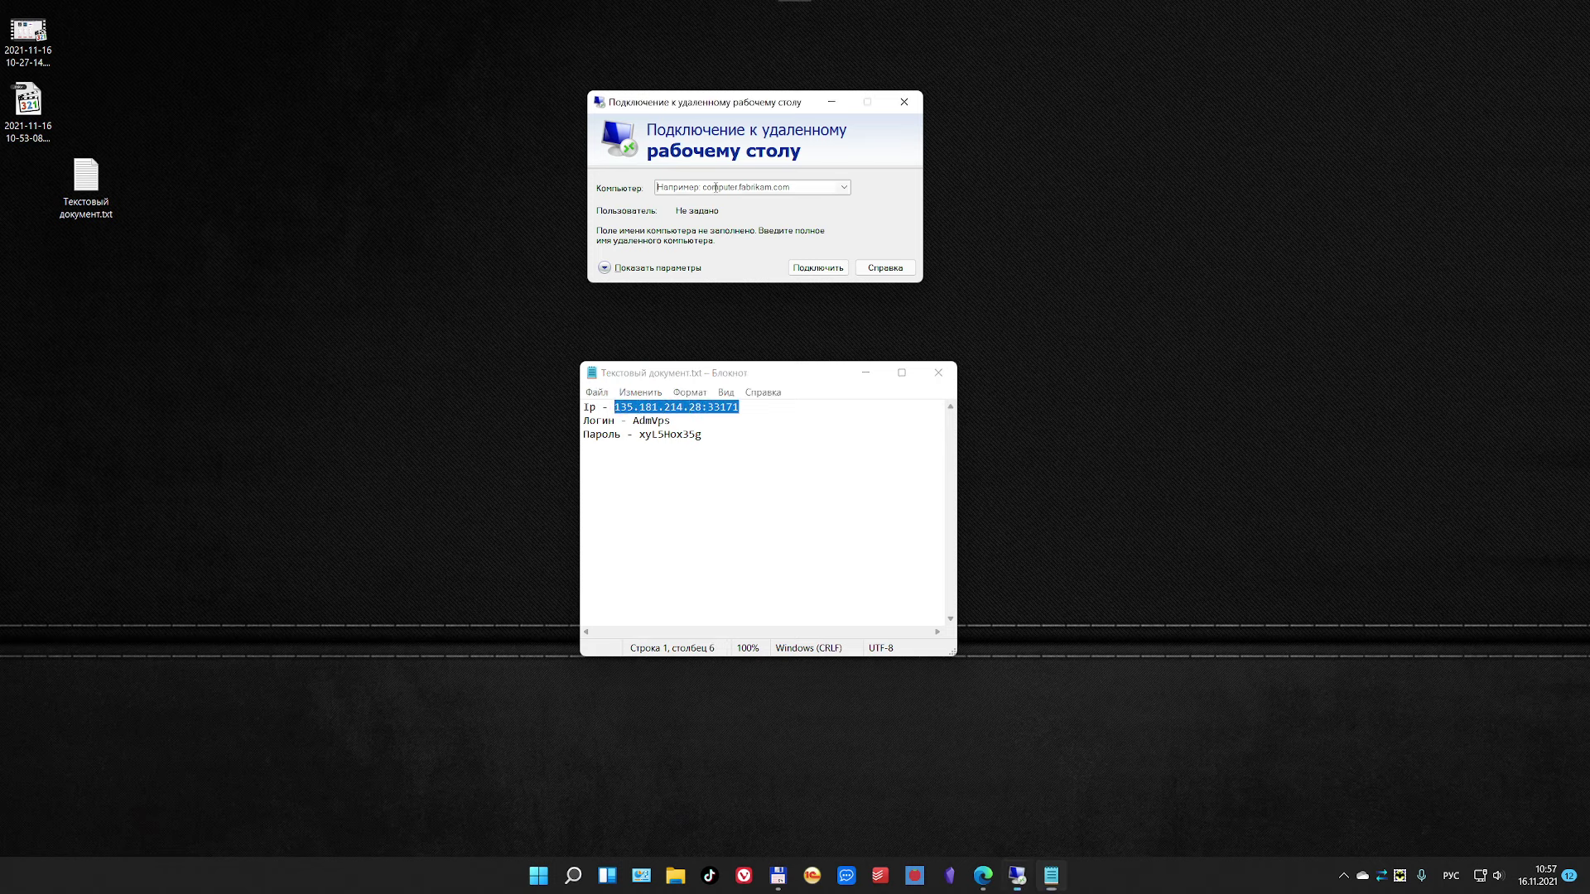
{"action": "key", "text": "ctrl+v"}
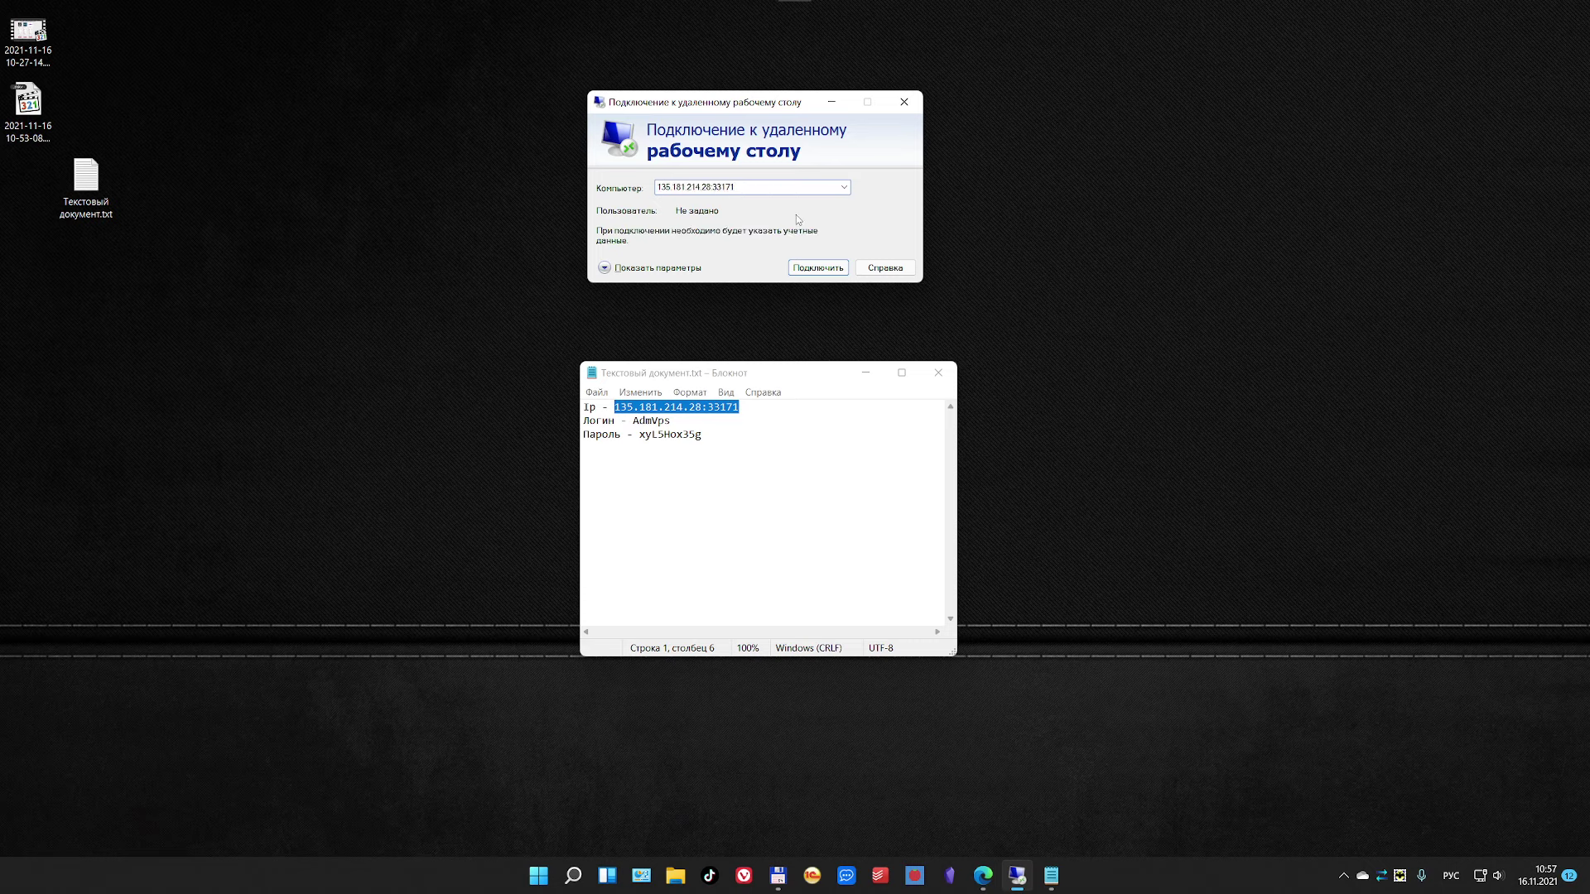
{"action": "left_click_drag", "start_coordinate": [738, 366], "coordinate": [712, 539]}
{"action": "left_click", "coordinate": [604, 268]}
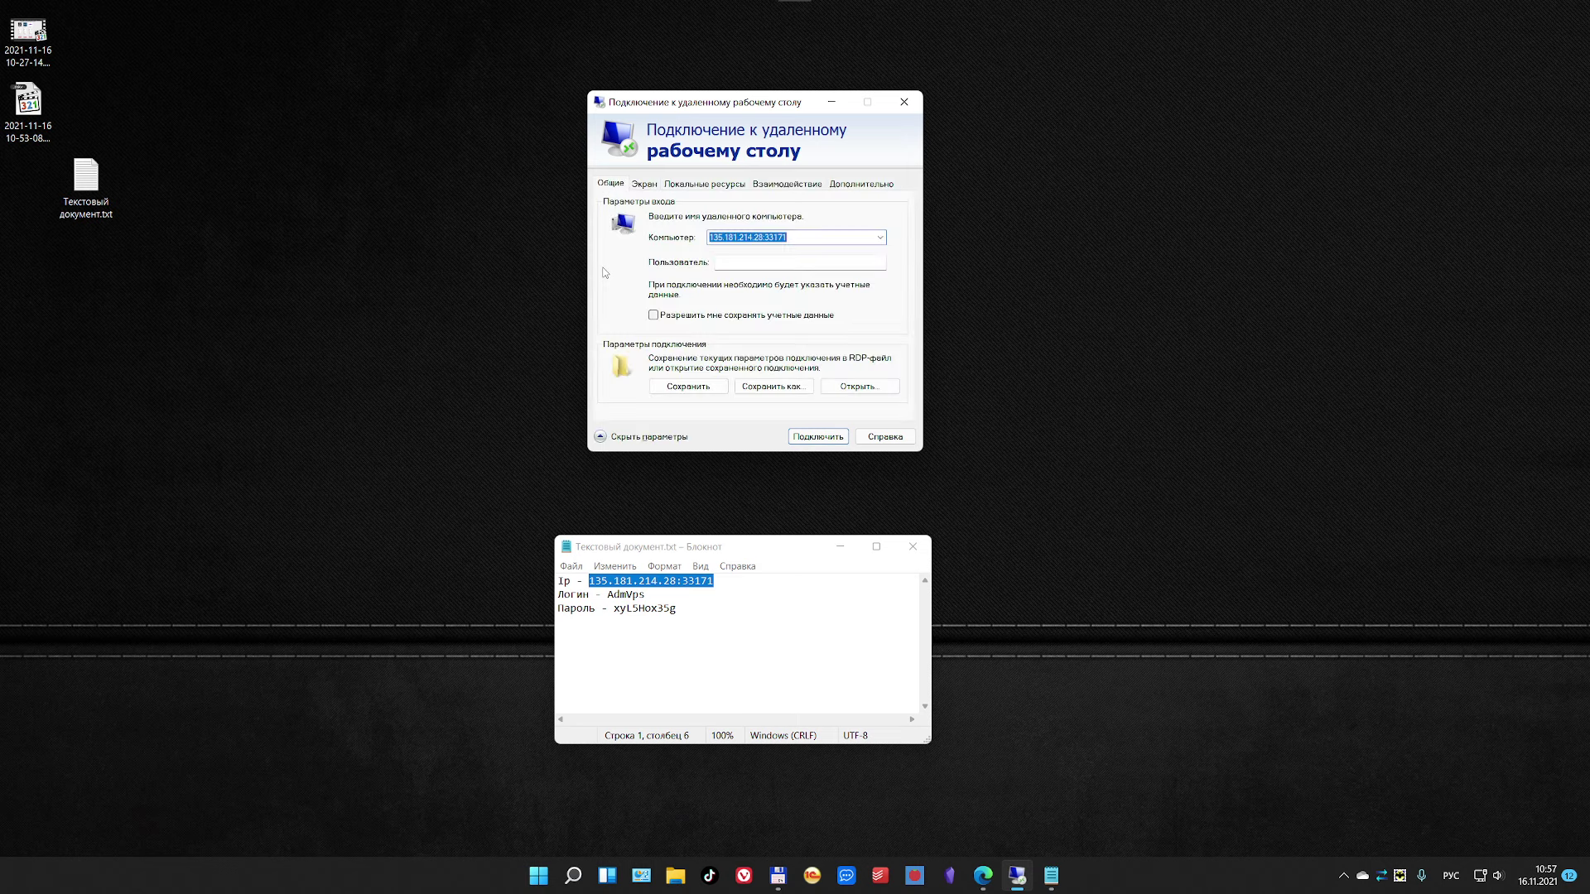
Step: Copy the server login from Notepad into the connection's user name field
{"action": "left_click", "coordinate": [716, 267]}
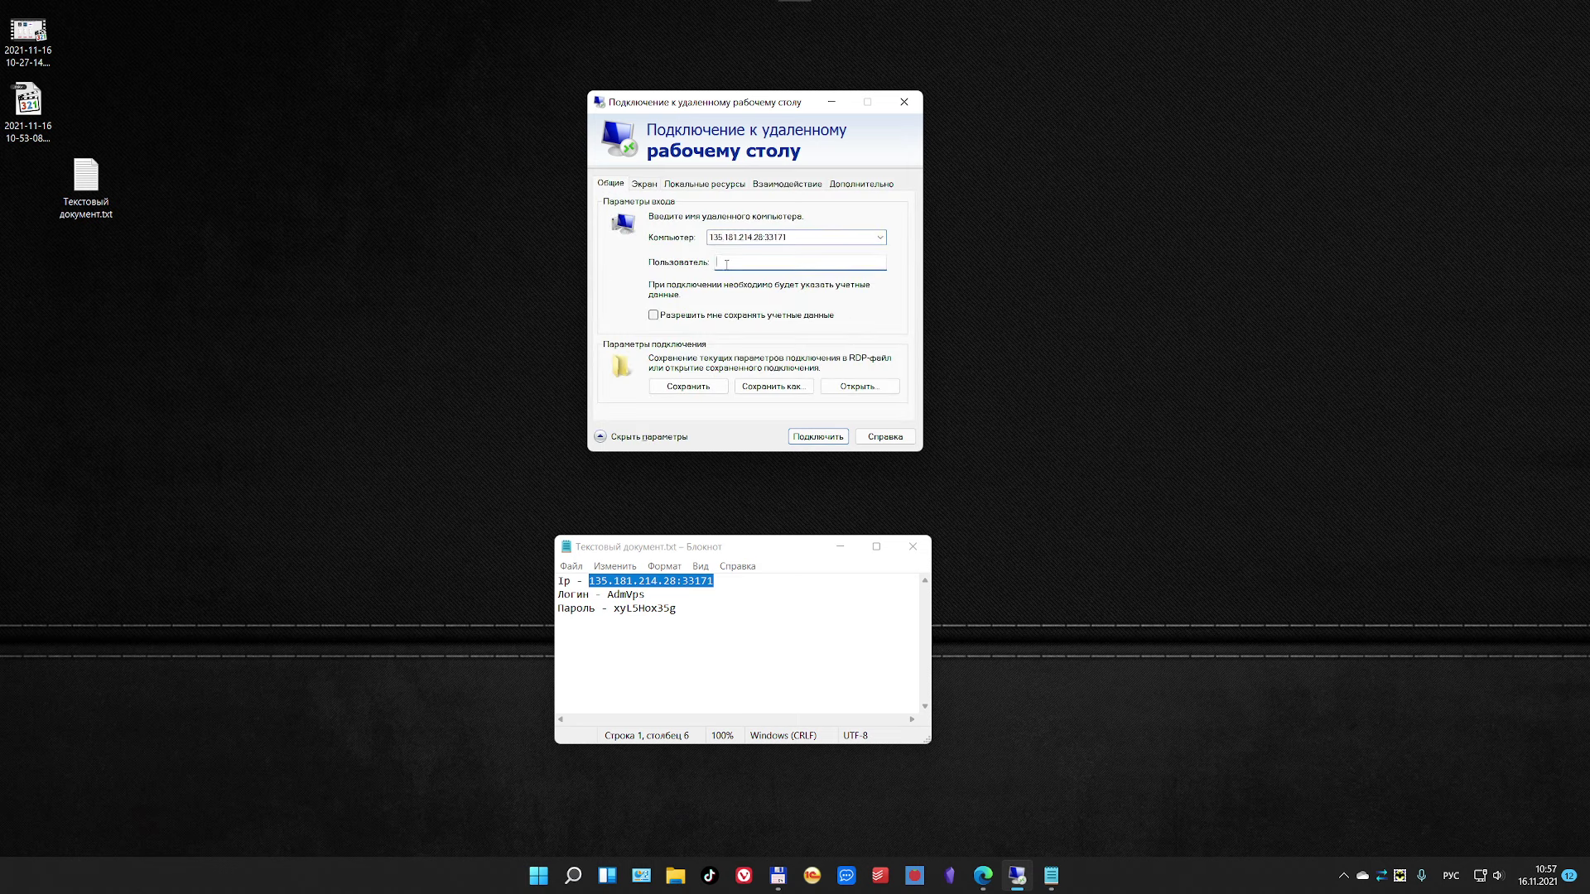
{"action": "left_click", "coordinate": [603, 436]}
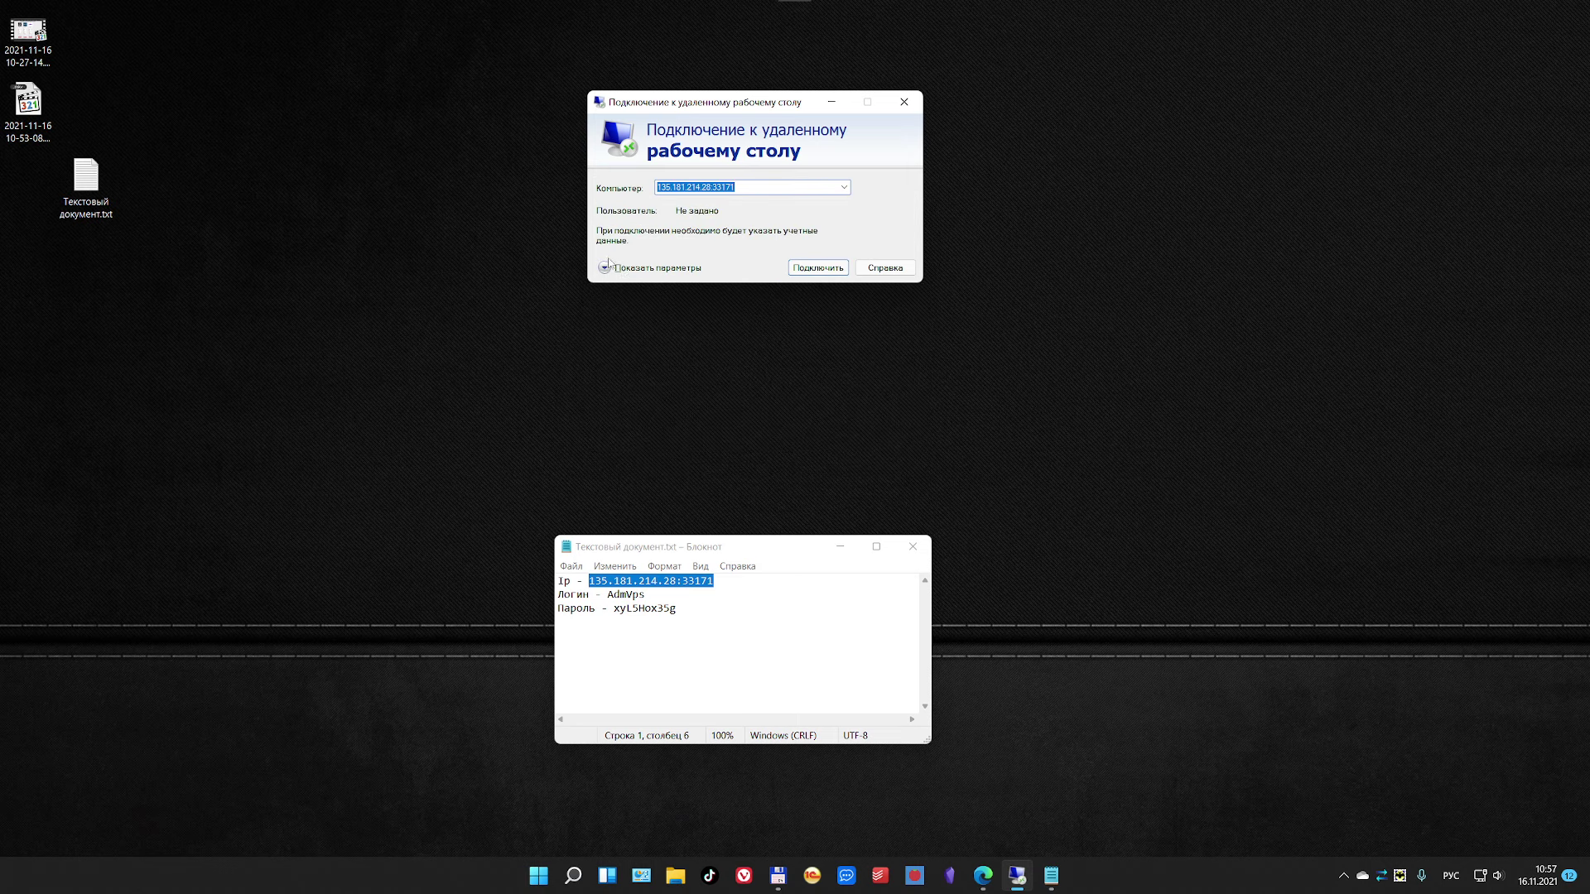
{"action": "left_click", "coordinate": [604, 268]}
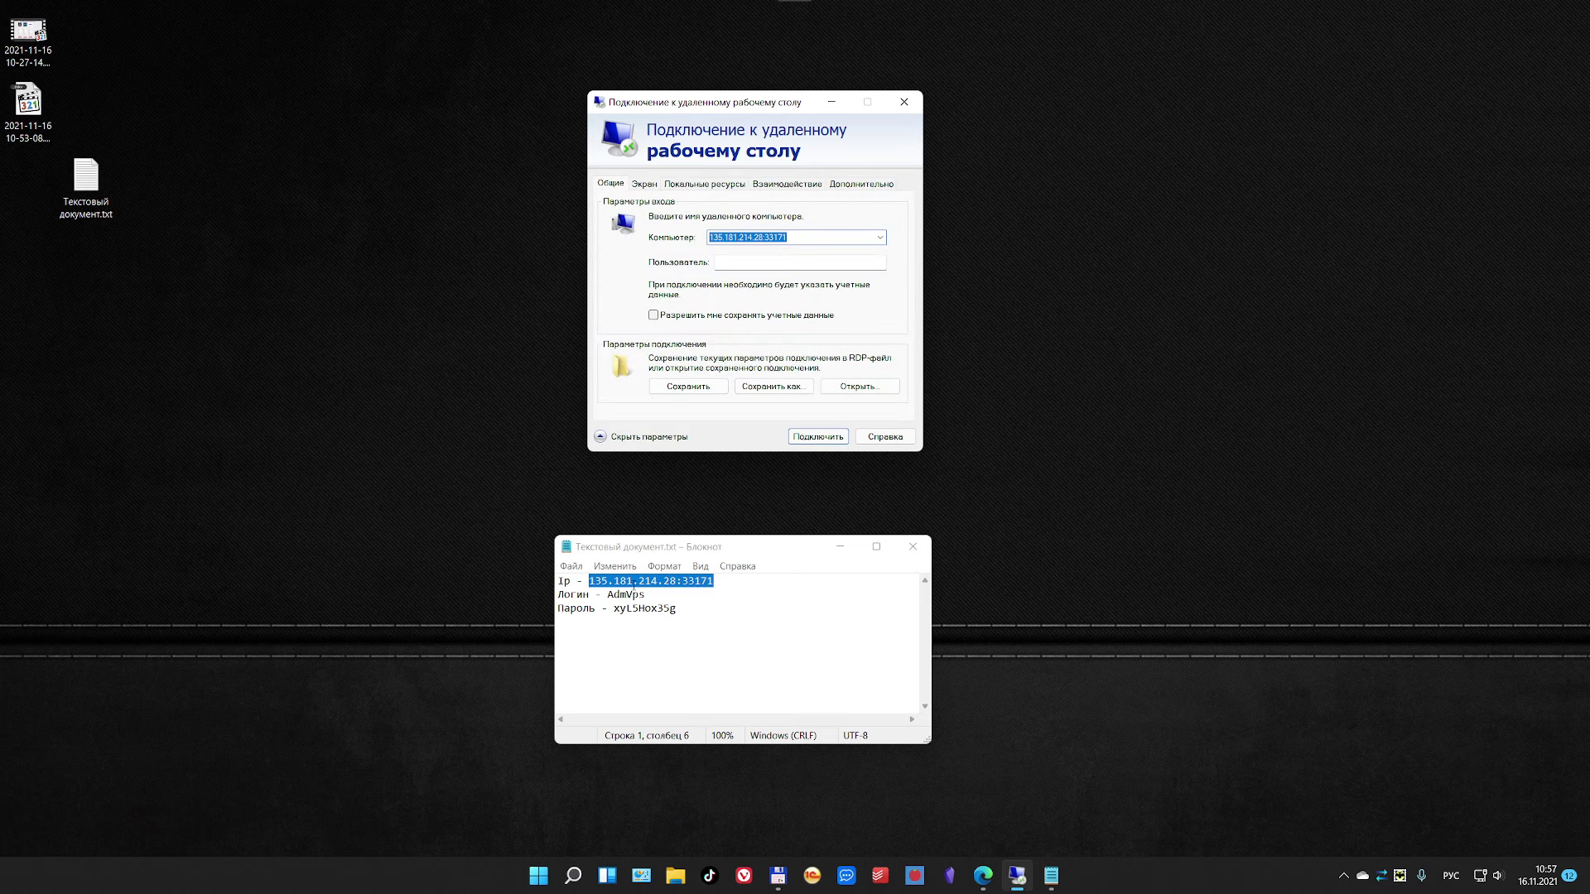
{"action": "left_click", "coordinate": [623, 595]}
{"action": "double_click", "coordinate": [623, 594]}
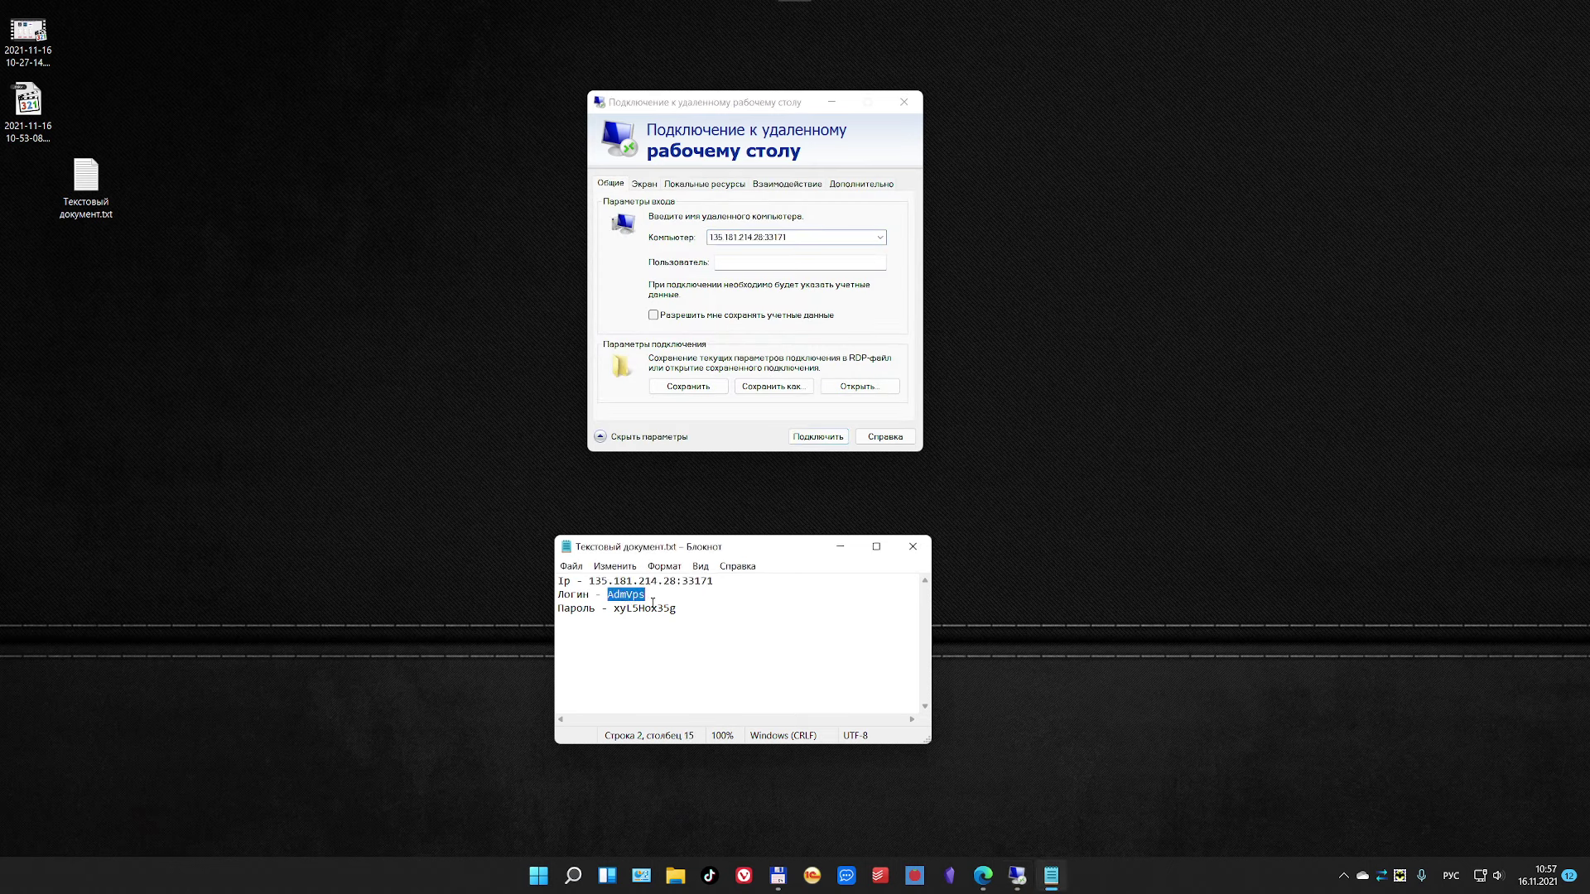
{"action": "key", "text": "ctrl+c"}
{"action": "left_click", "coordinate": [736, 264]}
{"action": "key", "text": "ctrl+v"}
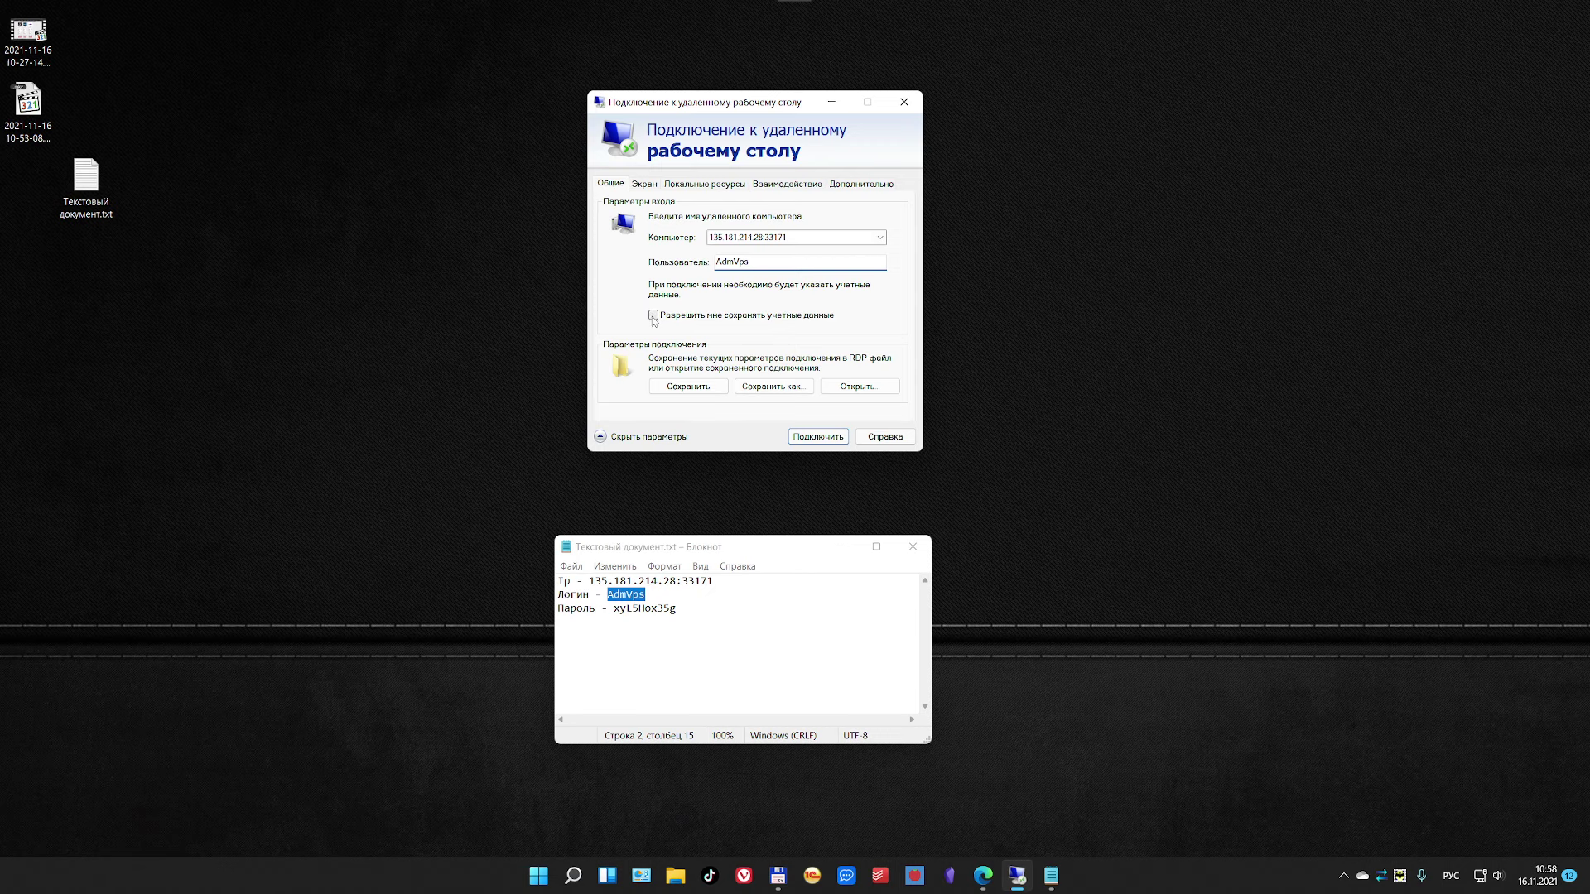
Step: Allow saving the credentials, rearrange Notepad and the dialog, and view display settings
{"action": "left_click", "coordinate": [654, 316]}
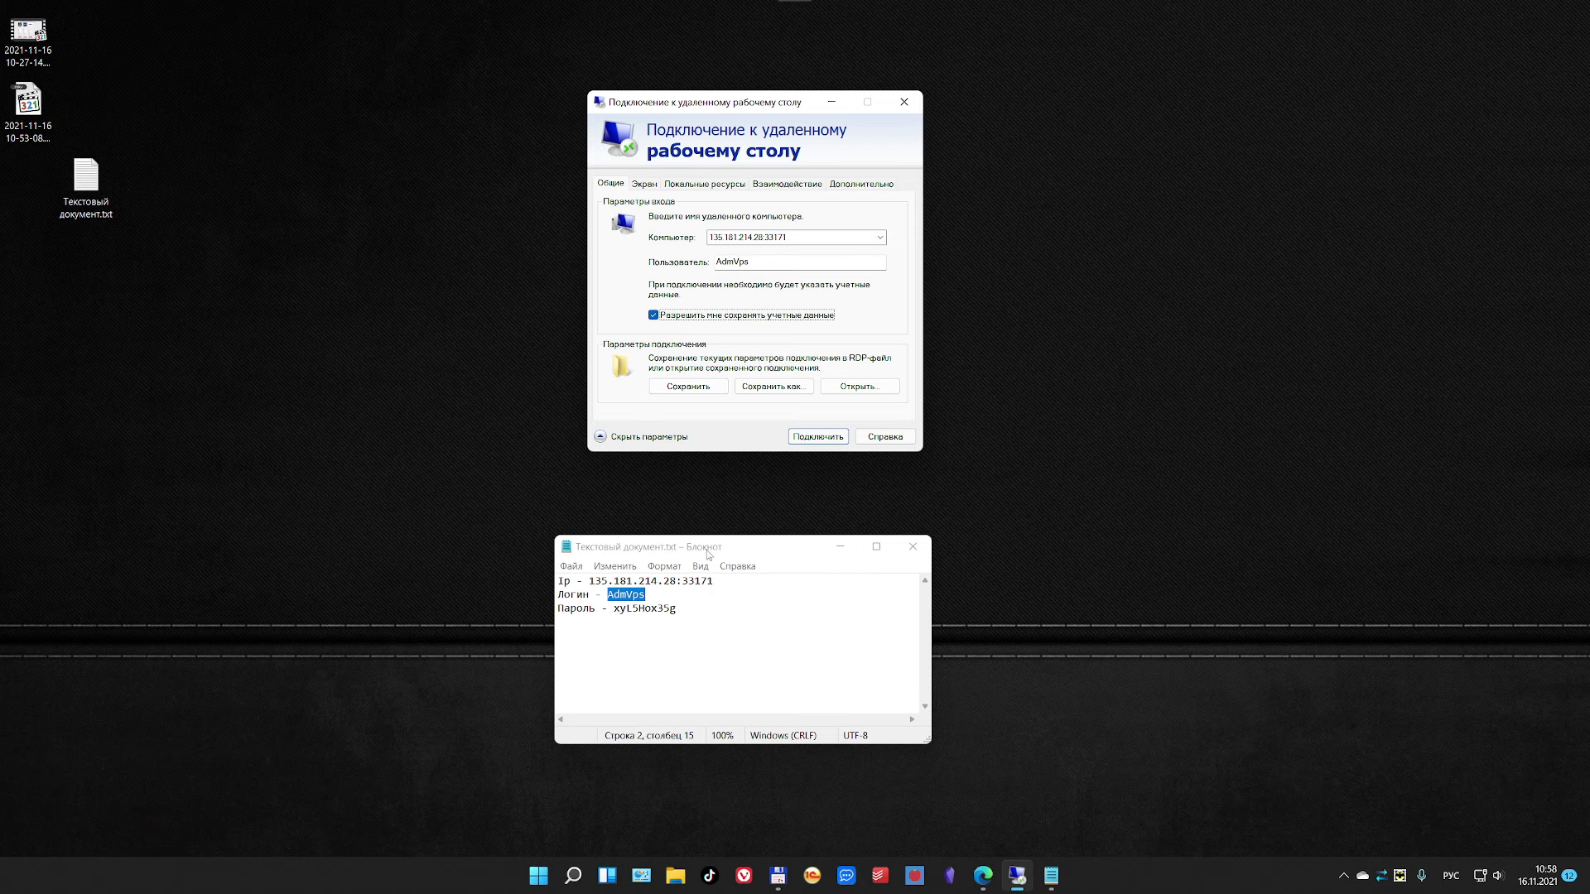
{"action": "left_click", "coordinate": [646, 608]}
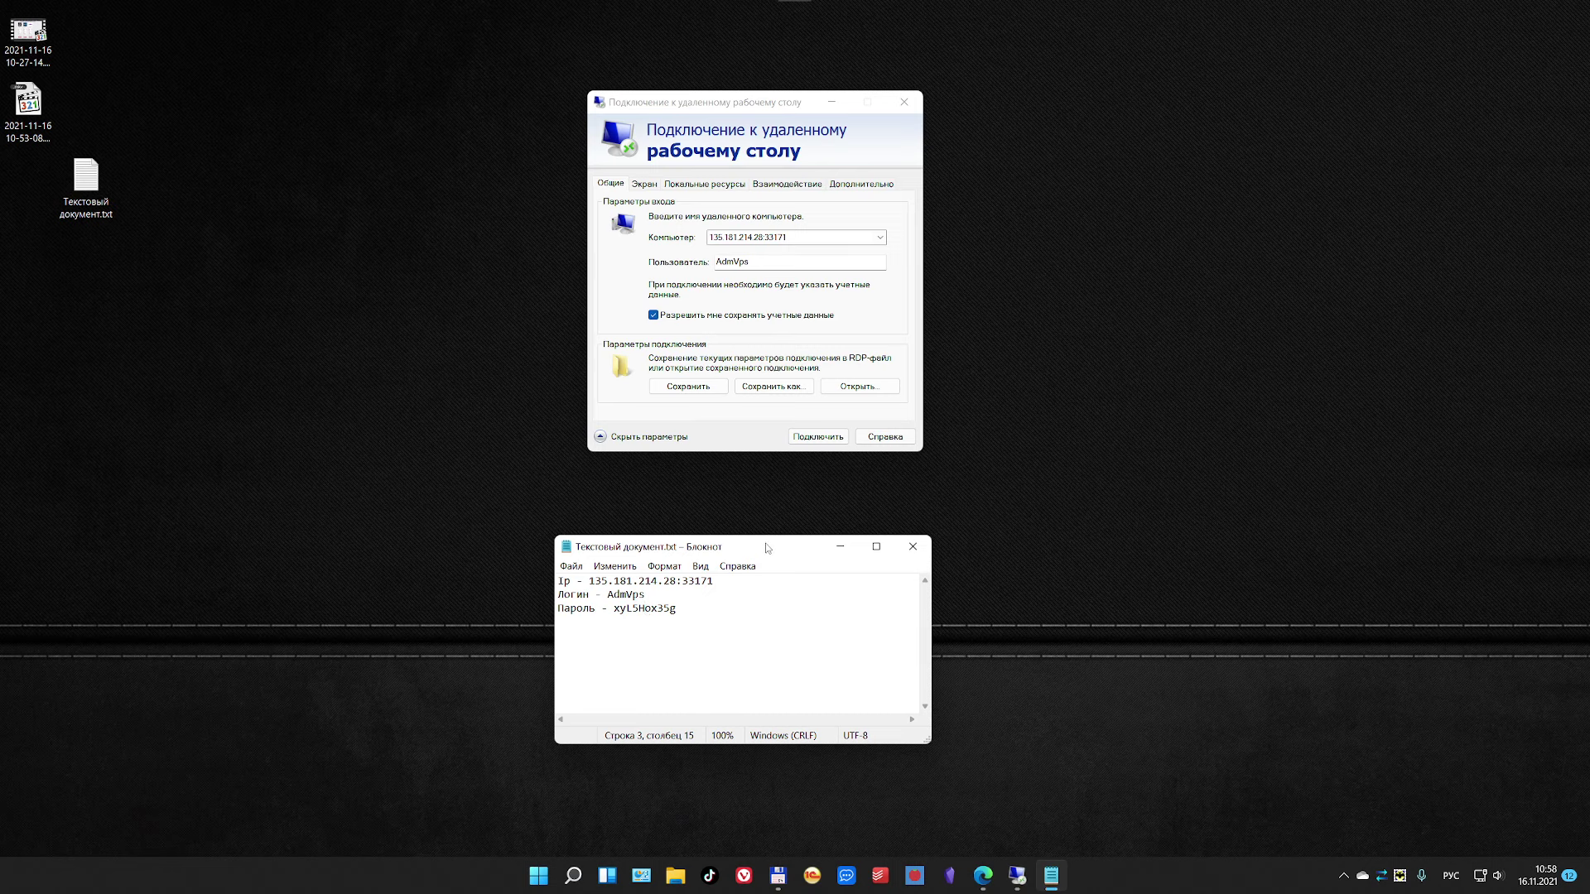
{"action": "left_click_drag", "start_coordinate": [762, 545], "coordinate": [771, 572]}
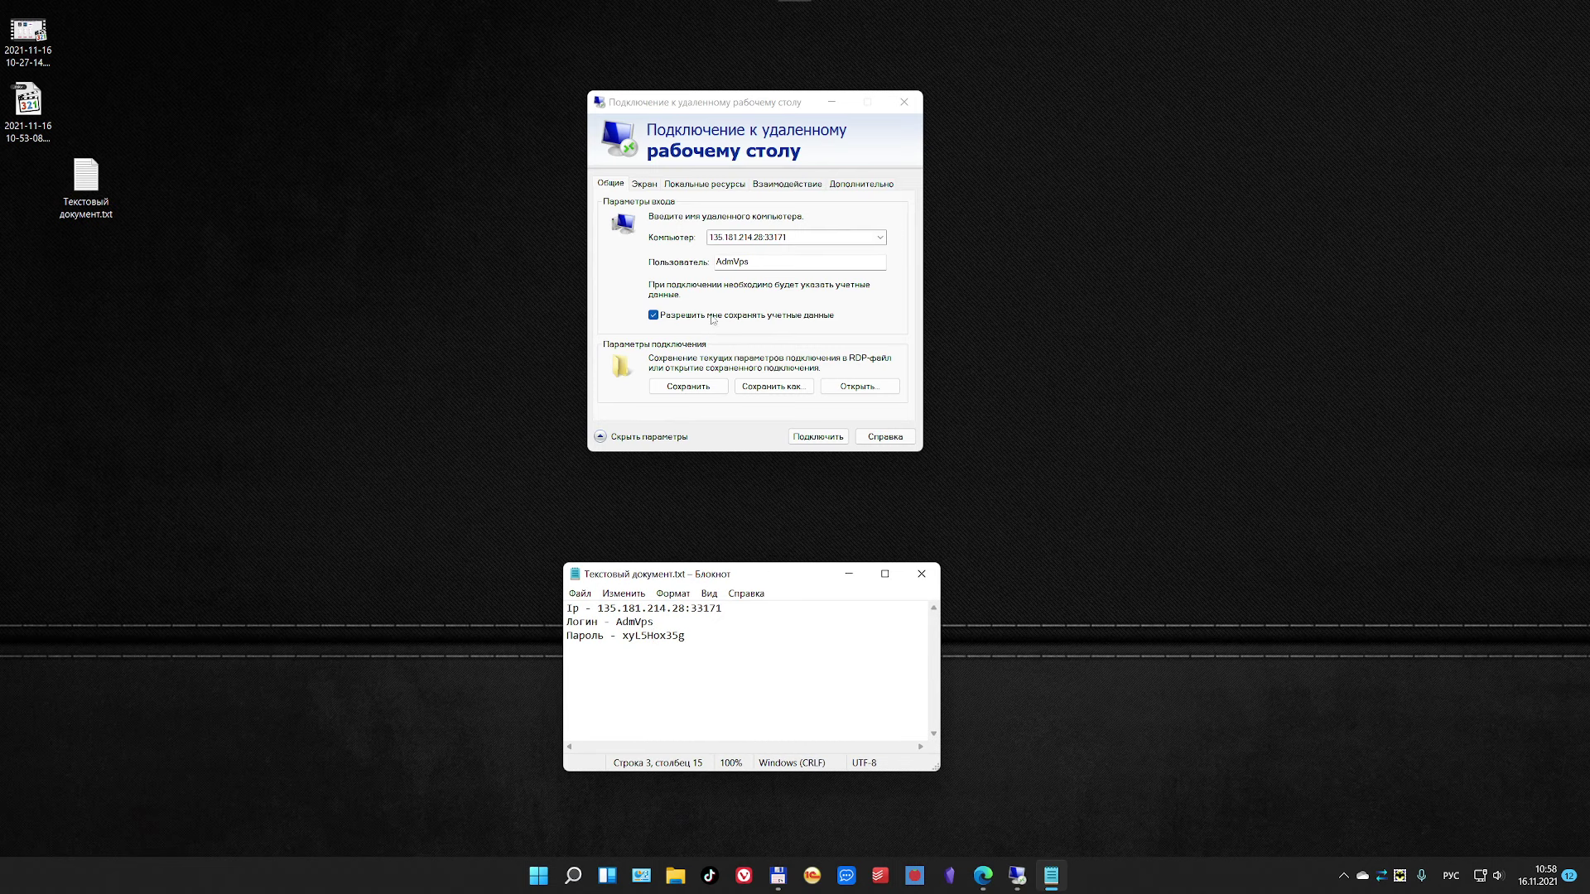
{"action": "left_click_drag", "start_coordinate": [737, 109], "coordinate": [764, 76]}
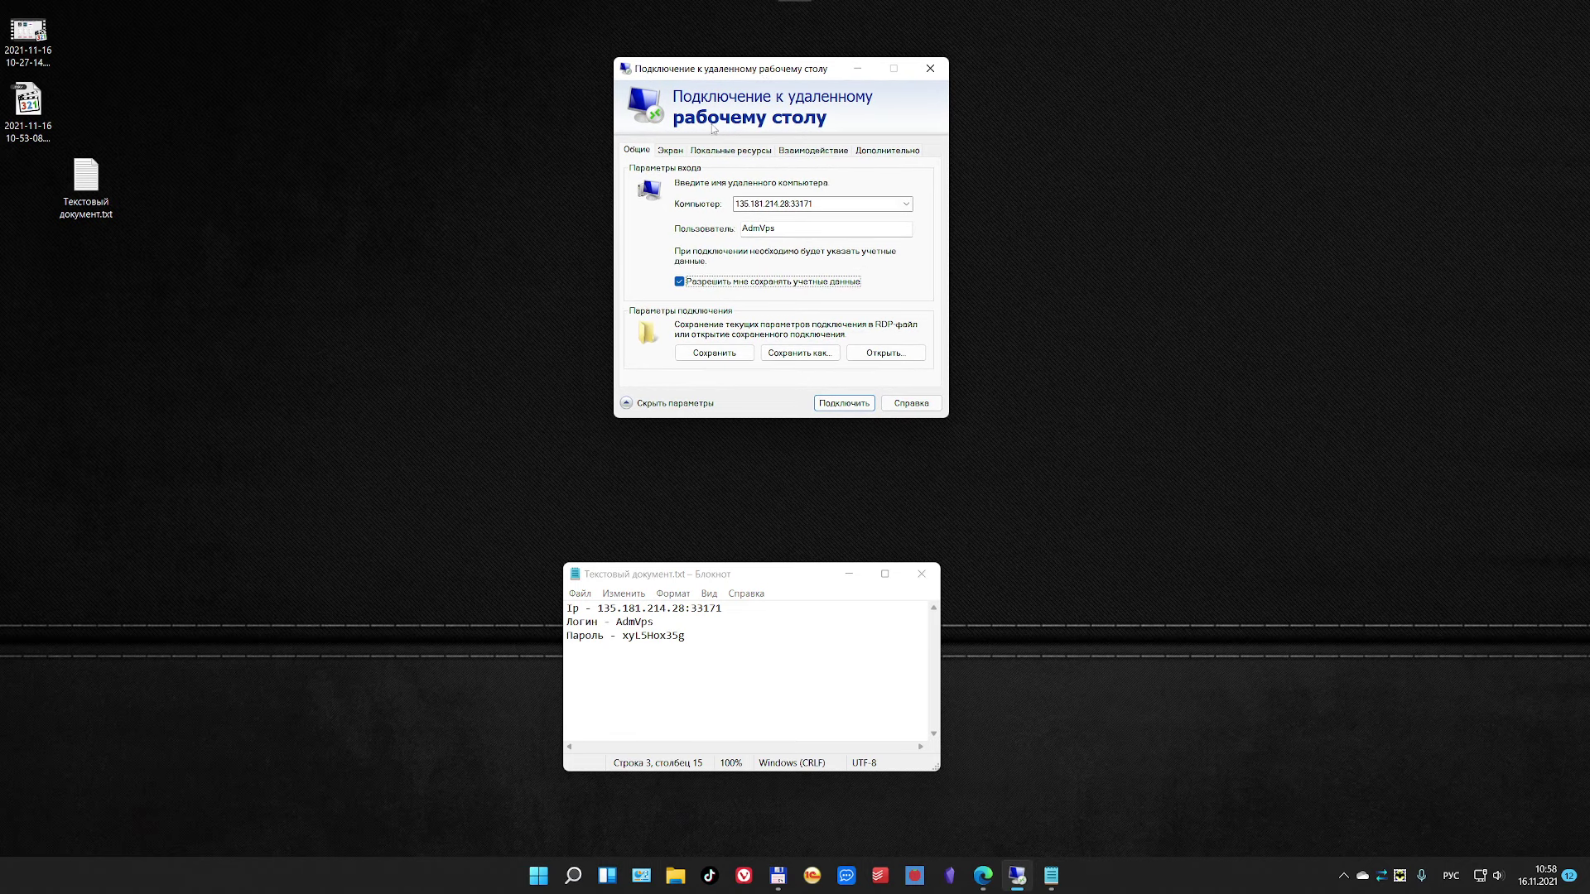
{"action": "left_click", "coordinate": [674, 151]}
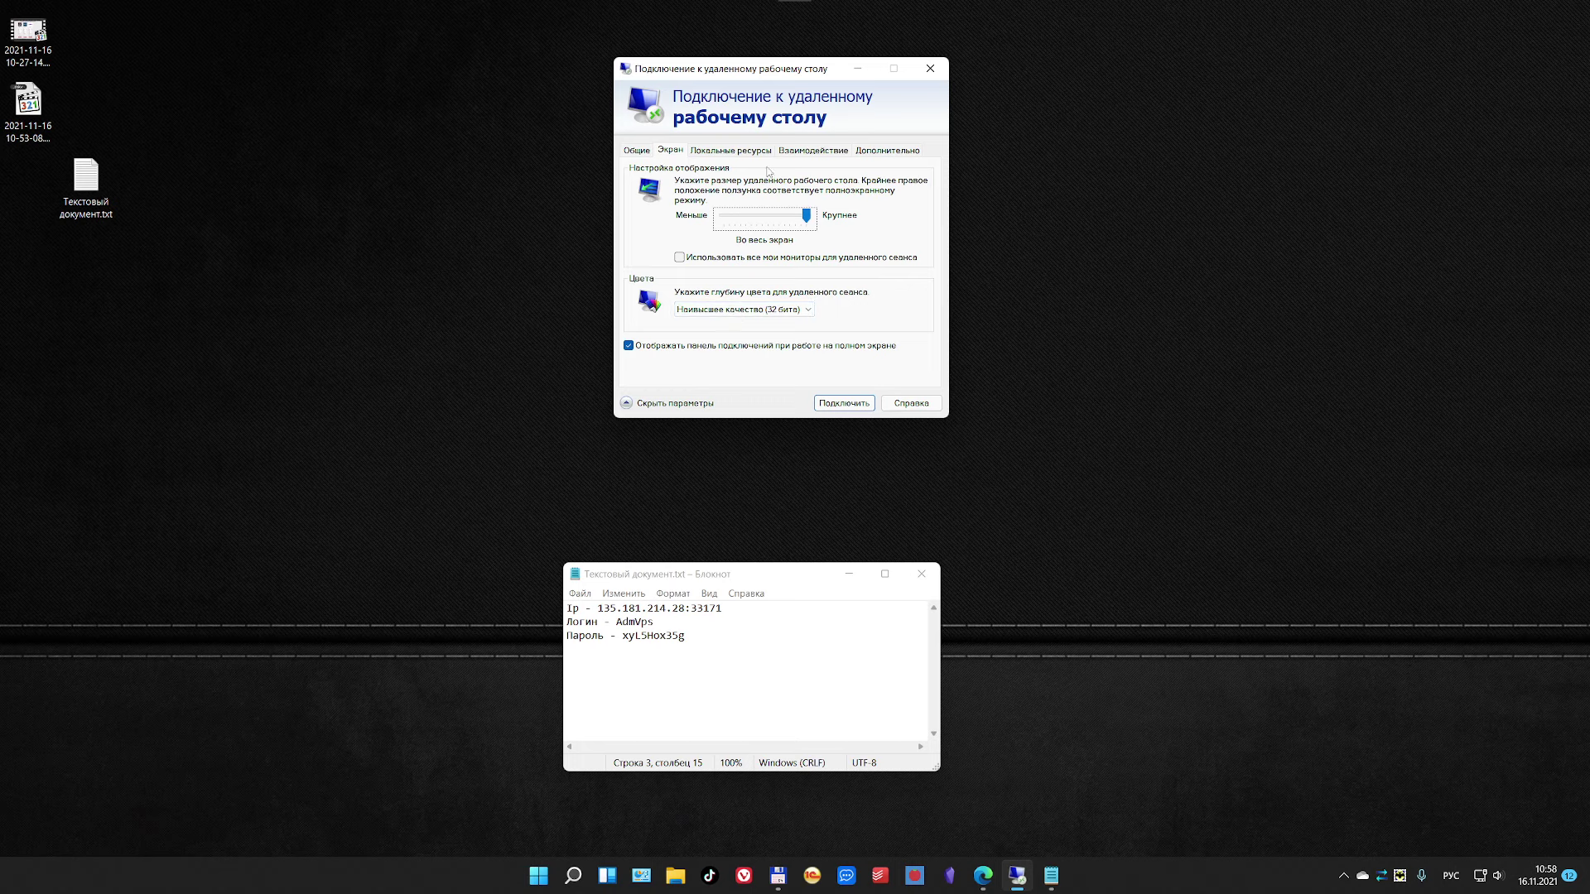
{"action": "left_click", "coordinate": [742, 154]}
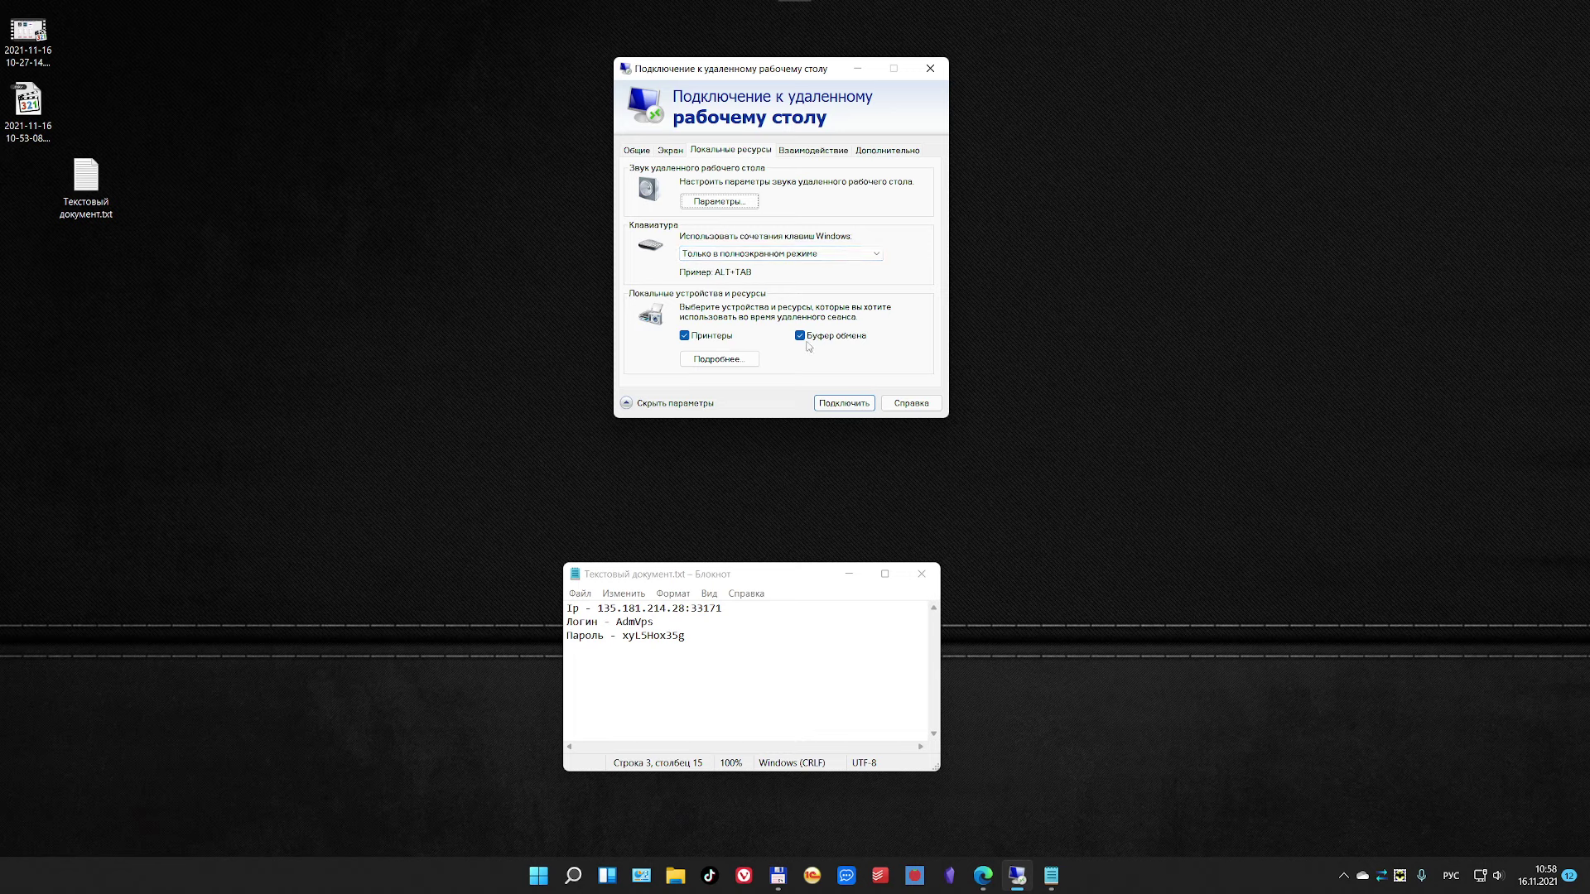
{"action": "left_click", "coordinate": [719, 359]}
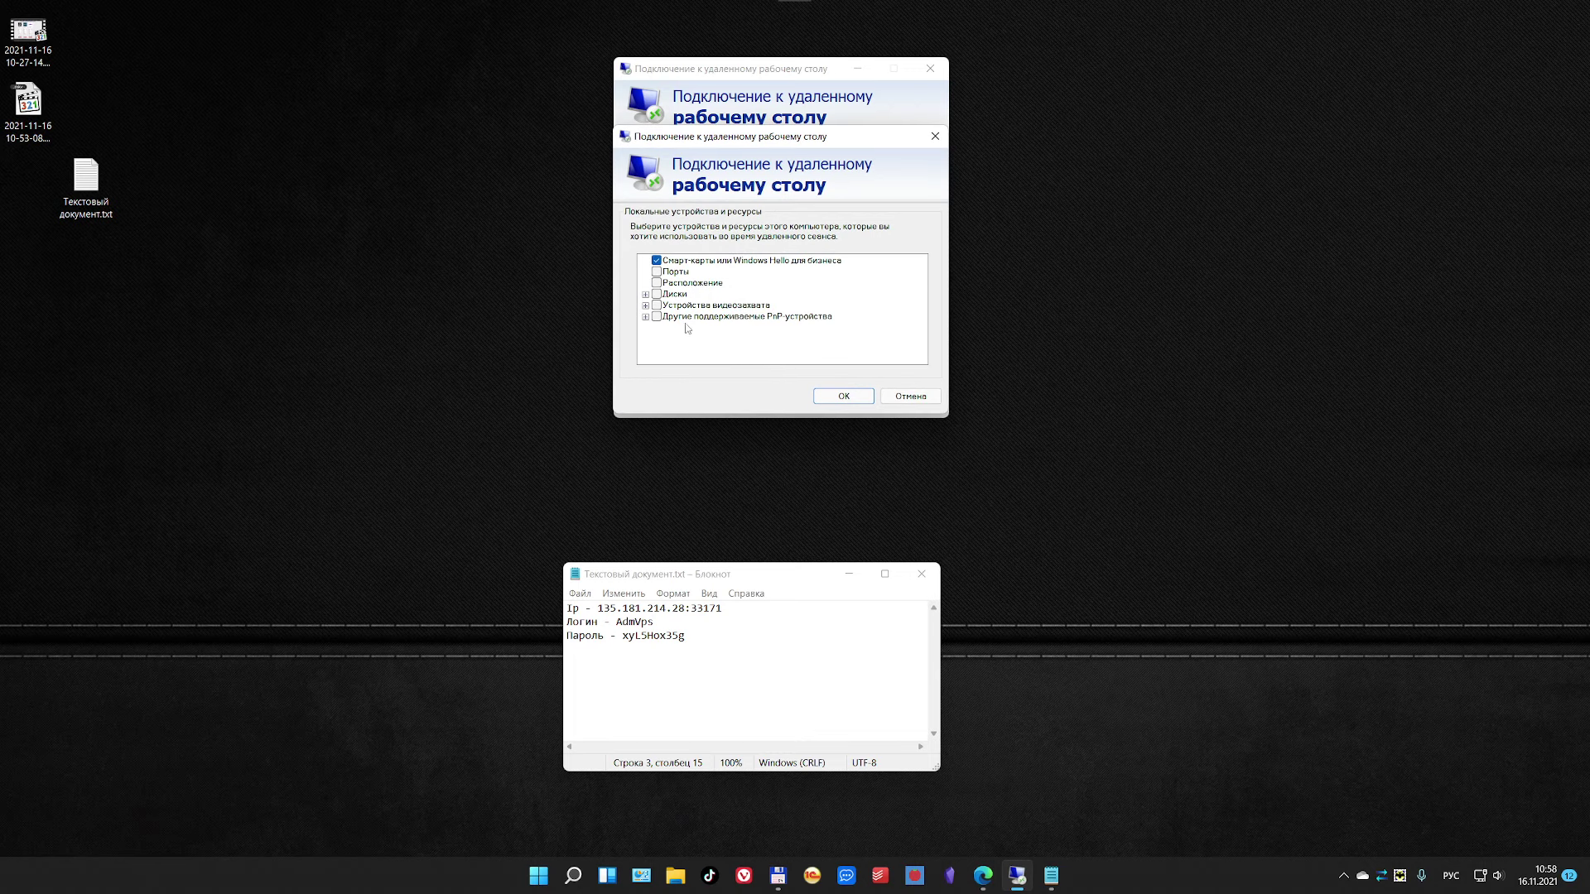
{"action": "left_click", "coordinate": [645, 295]}
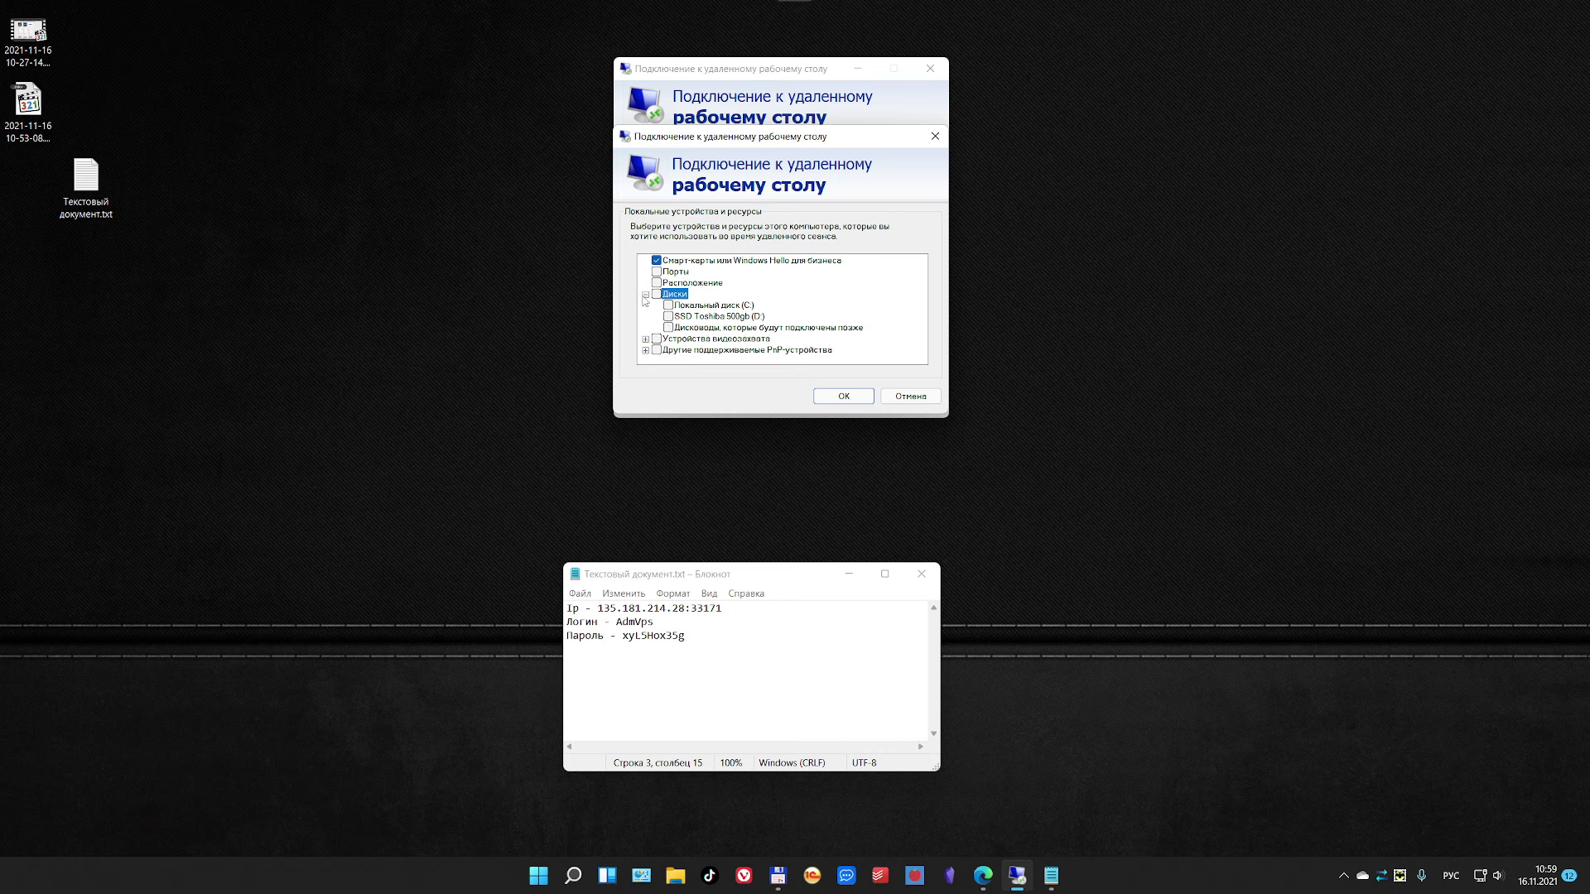
{"action": "left_click", "coordinate": [645, 295]}
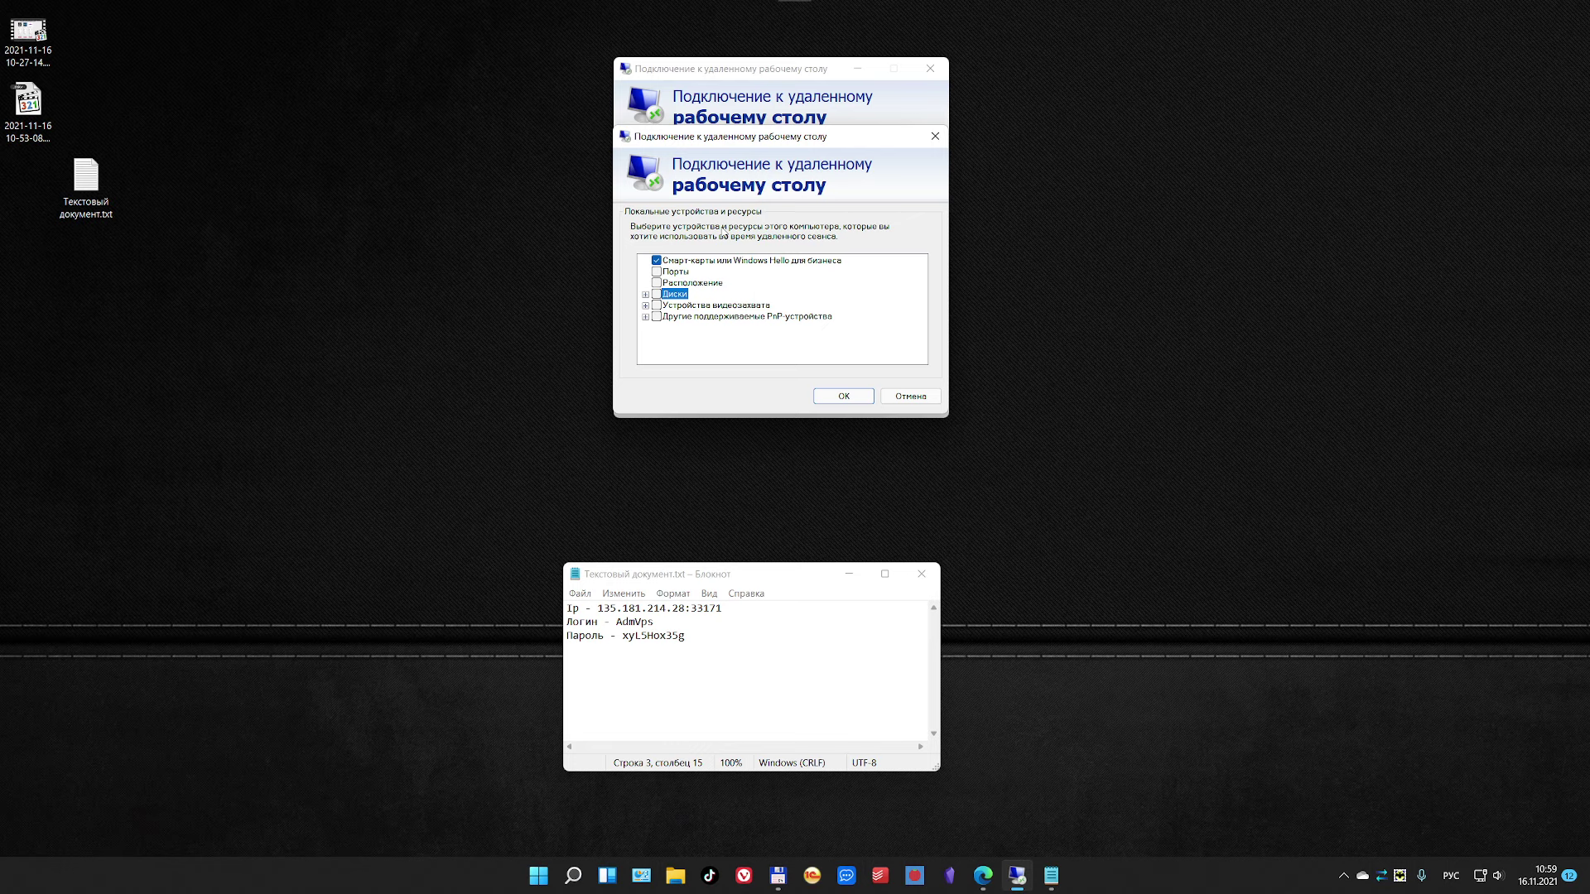
{"action": "left_click", "coordinate": [935, 136]}
{"action": "left_click", "coordinate": [810, 152]}
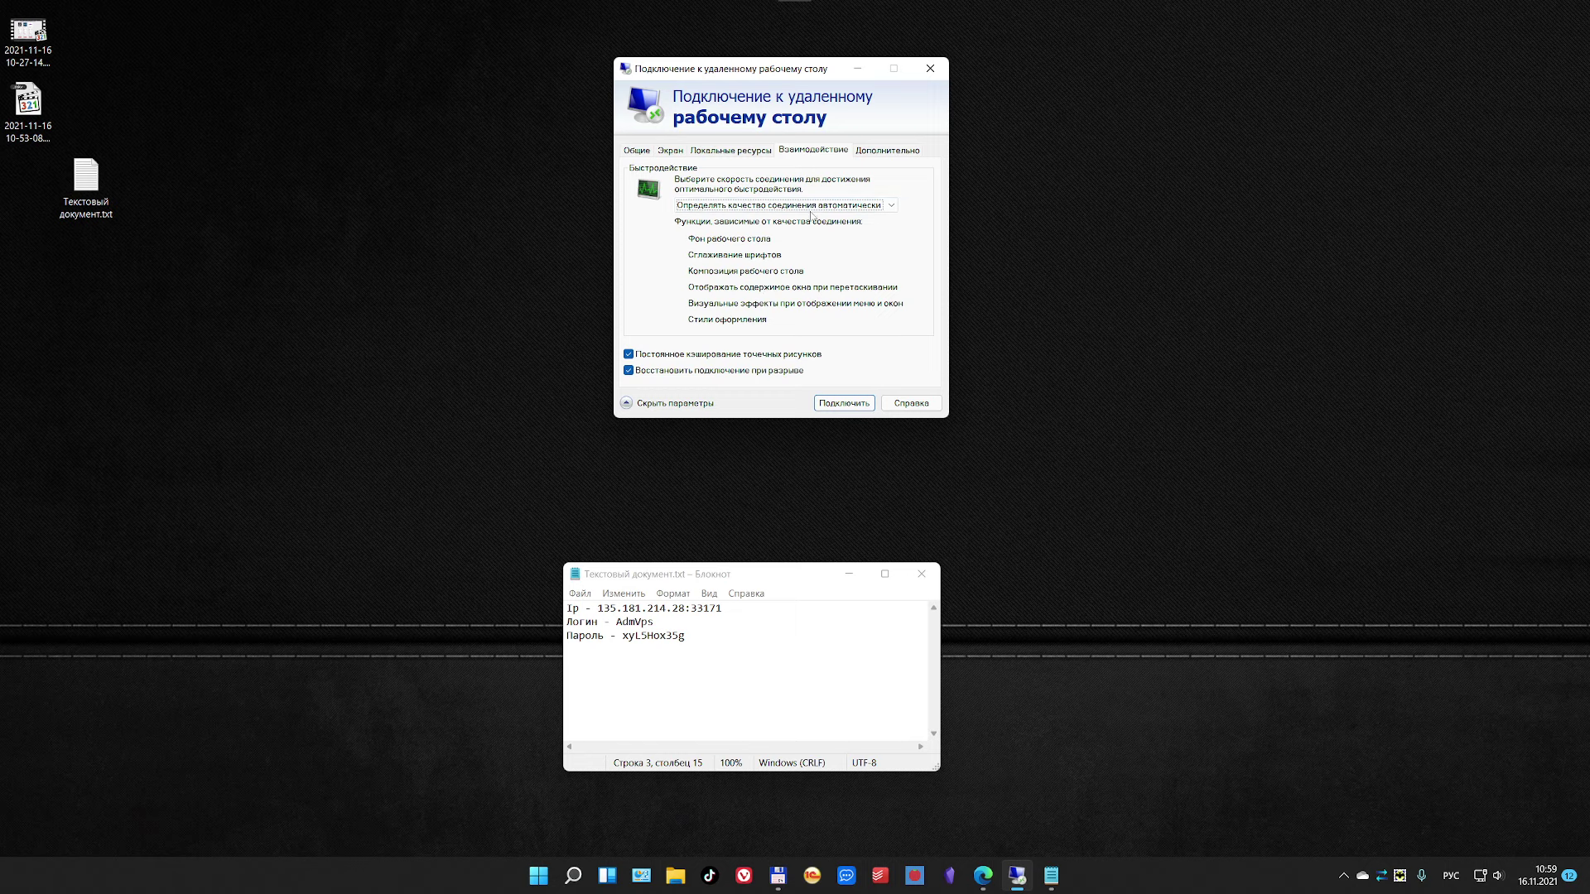
{"action": "left_click", "coordinate": [909, 151]}
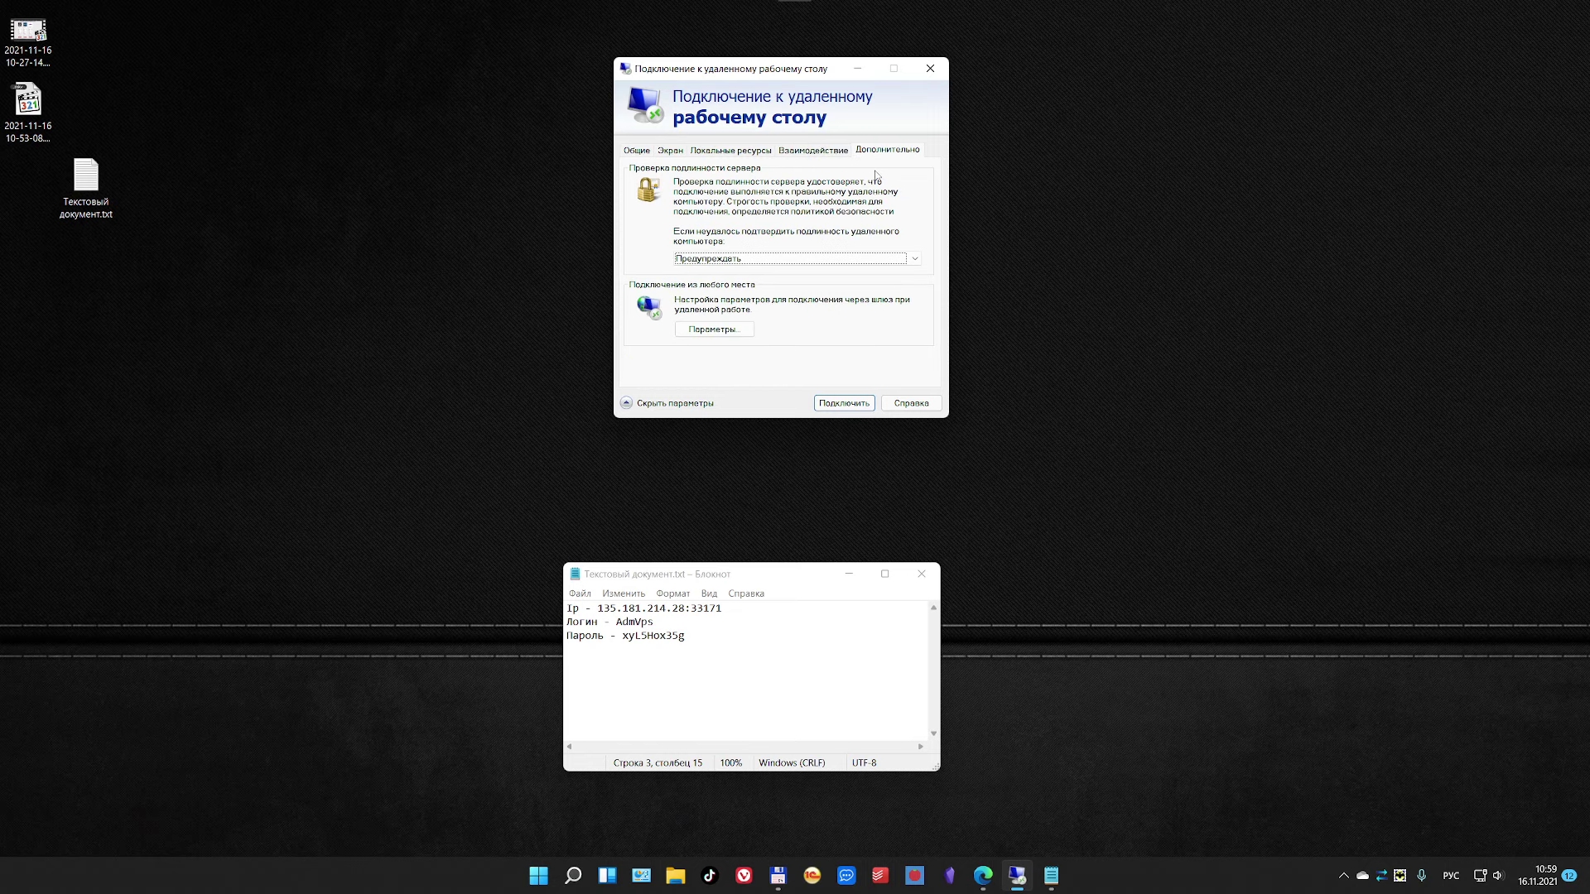
{"action": "left_click", "coordinate": [637, 152]}
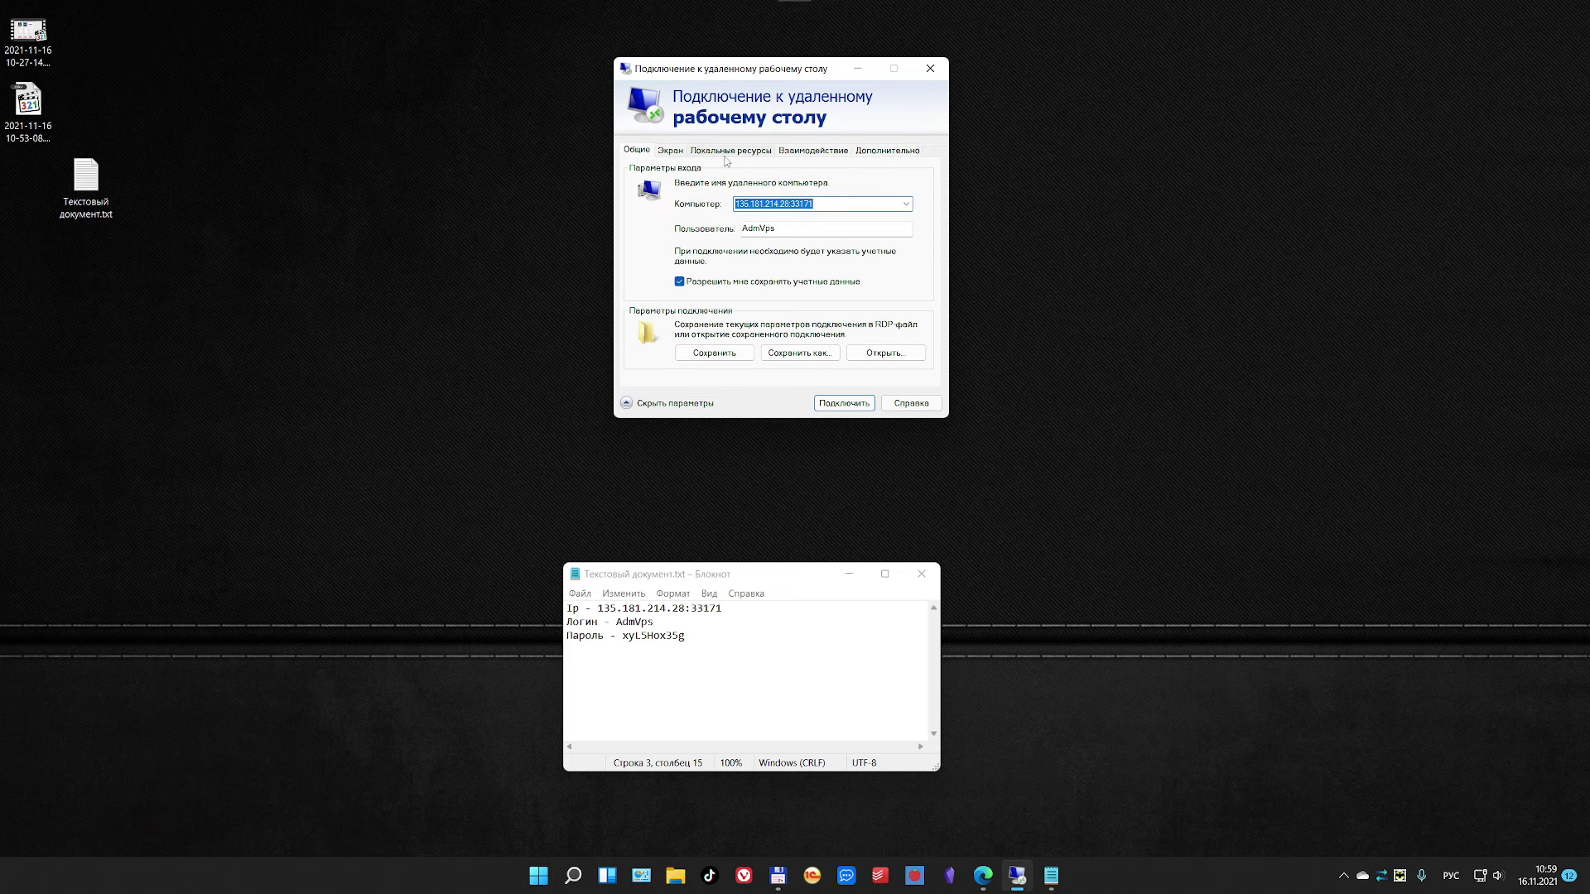
{"action": "left_click", "coordinate": [729, 158]}
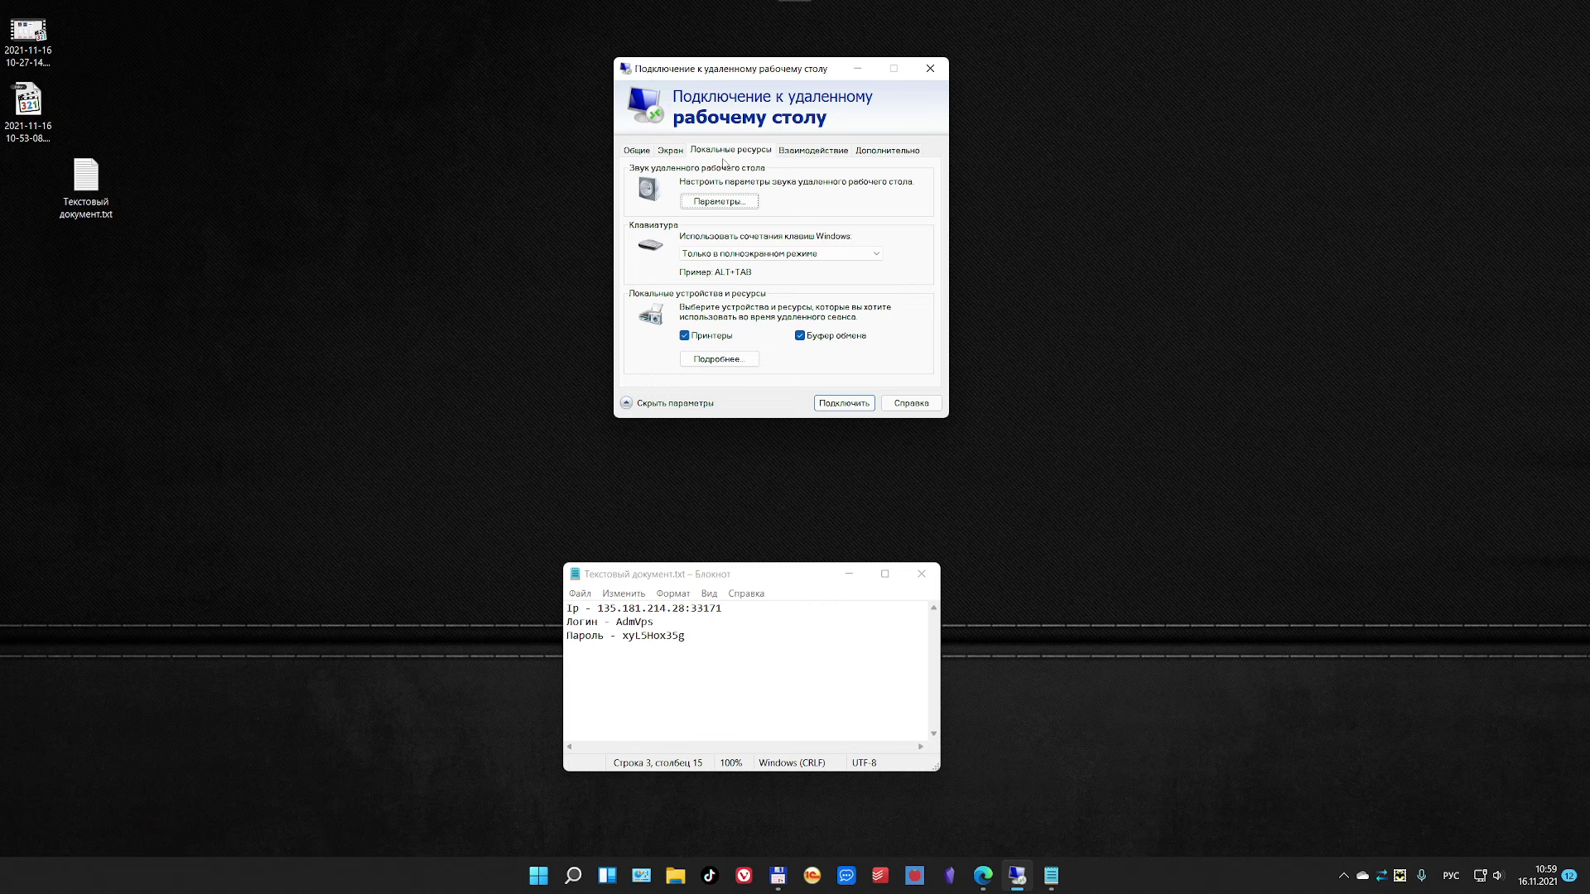
Step: Copy the account password from the Notepad notes and start the RDP connection to the VPS
{"action": "left_click", "coordinate": [637, 153]}
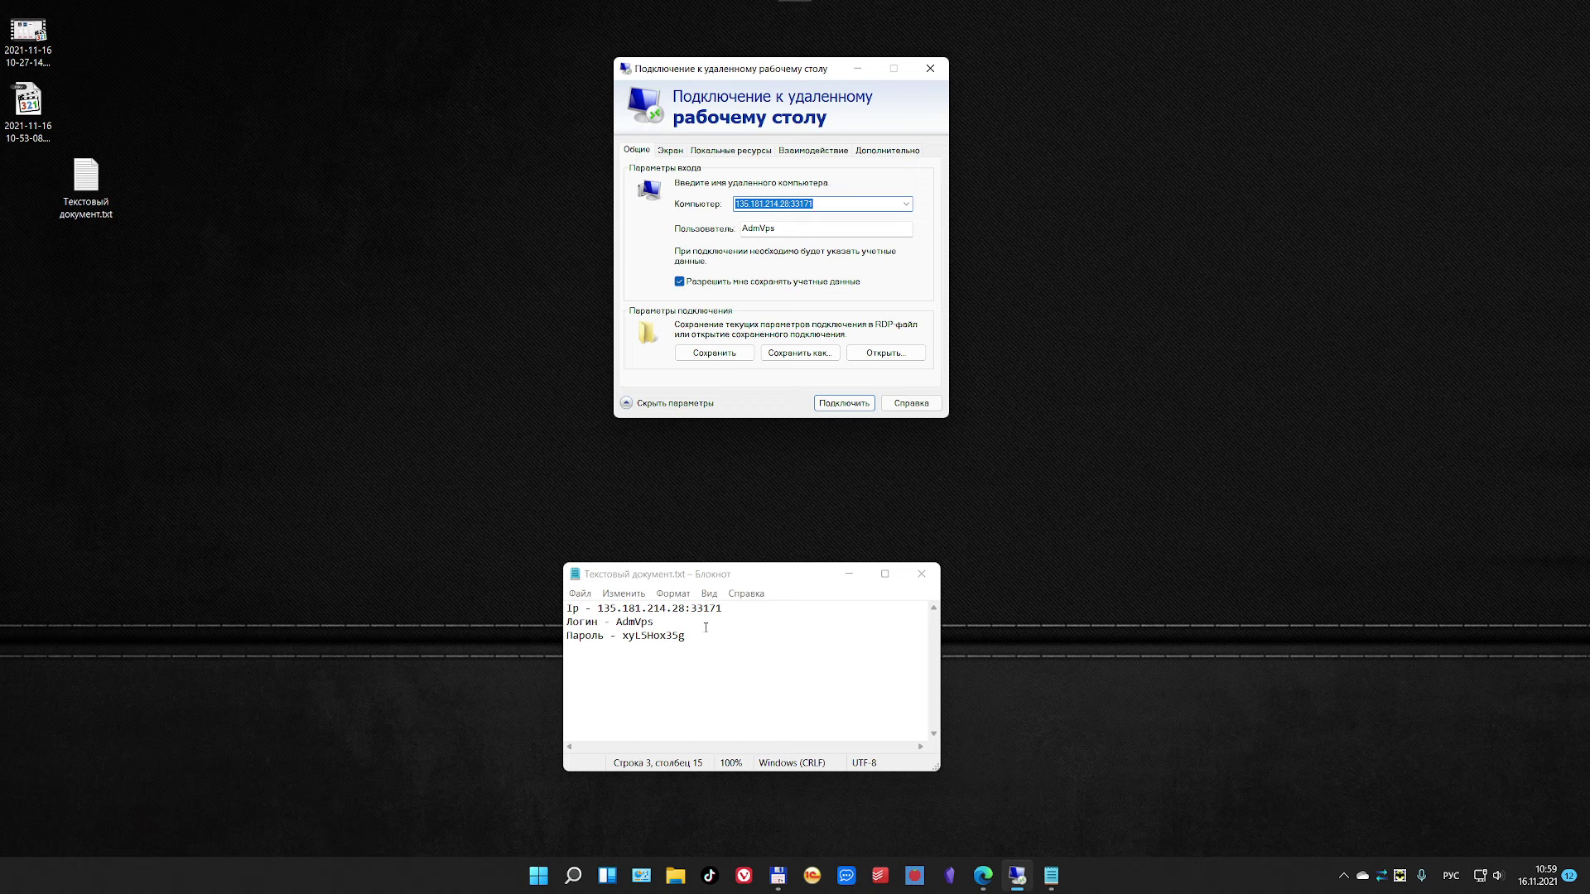
{"action": "double_click", "coordinate": [669, 636]}
{"action": "right_click", "coordinate": [667, 638]}
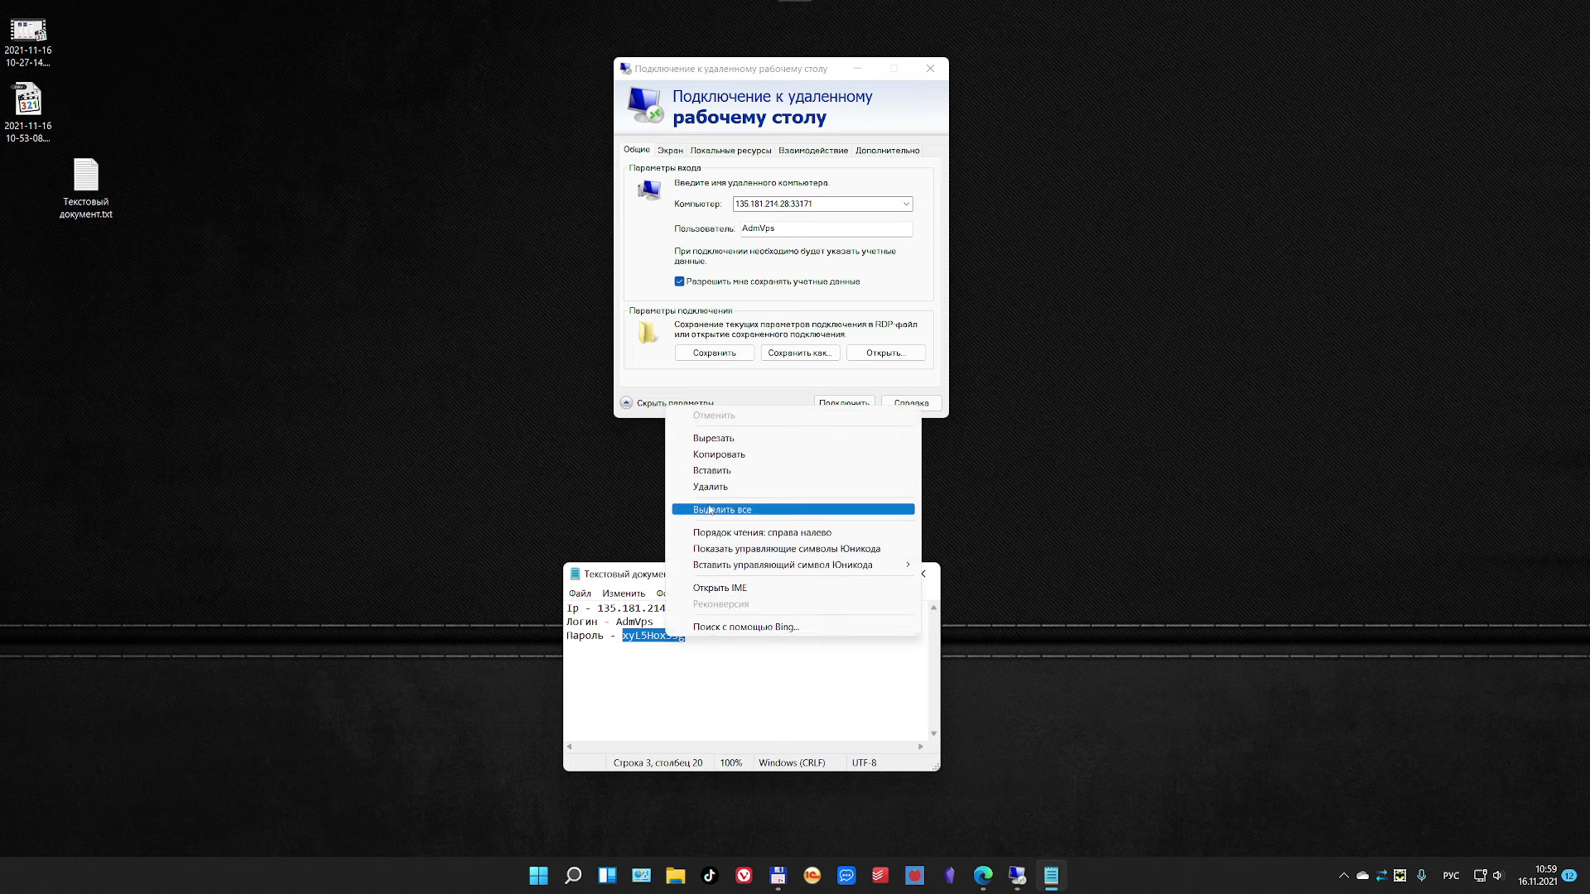
{"action": "left_click", "coordinate": [729, 455]}
{"action": "left_click", "coordinate": [841, 404]}
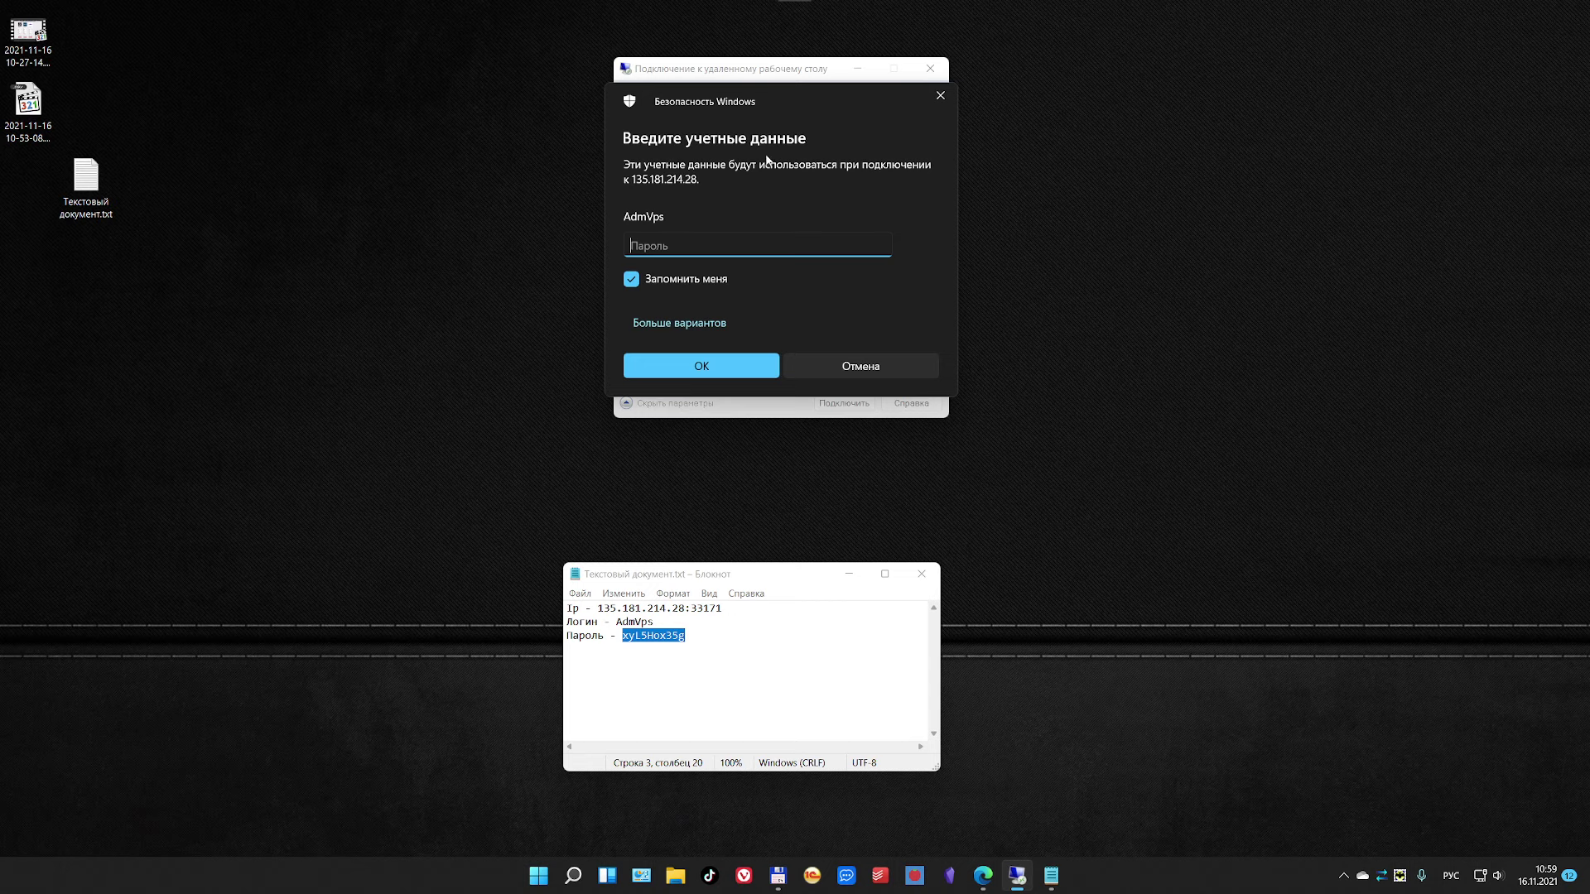
Step: Paste and verify the password, submit it, and accept the certificate warning for good
{"action": "left_click_drag", "start_coordinate": [800, 98], "coordinate": [800, 113]}
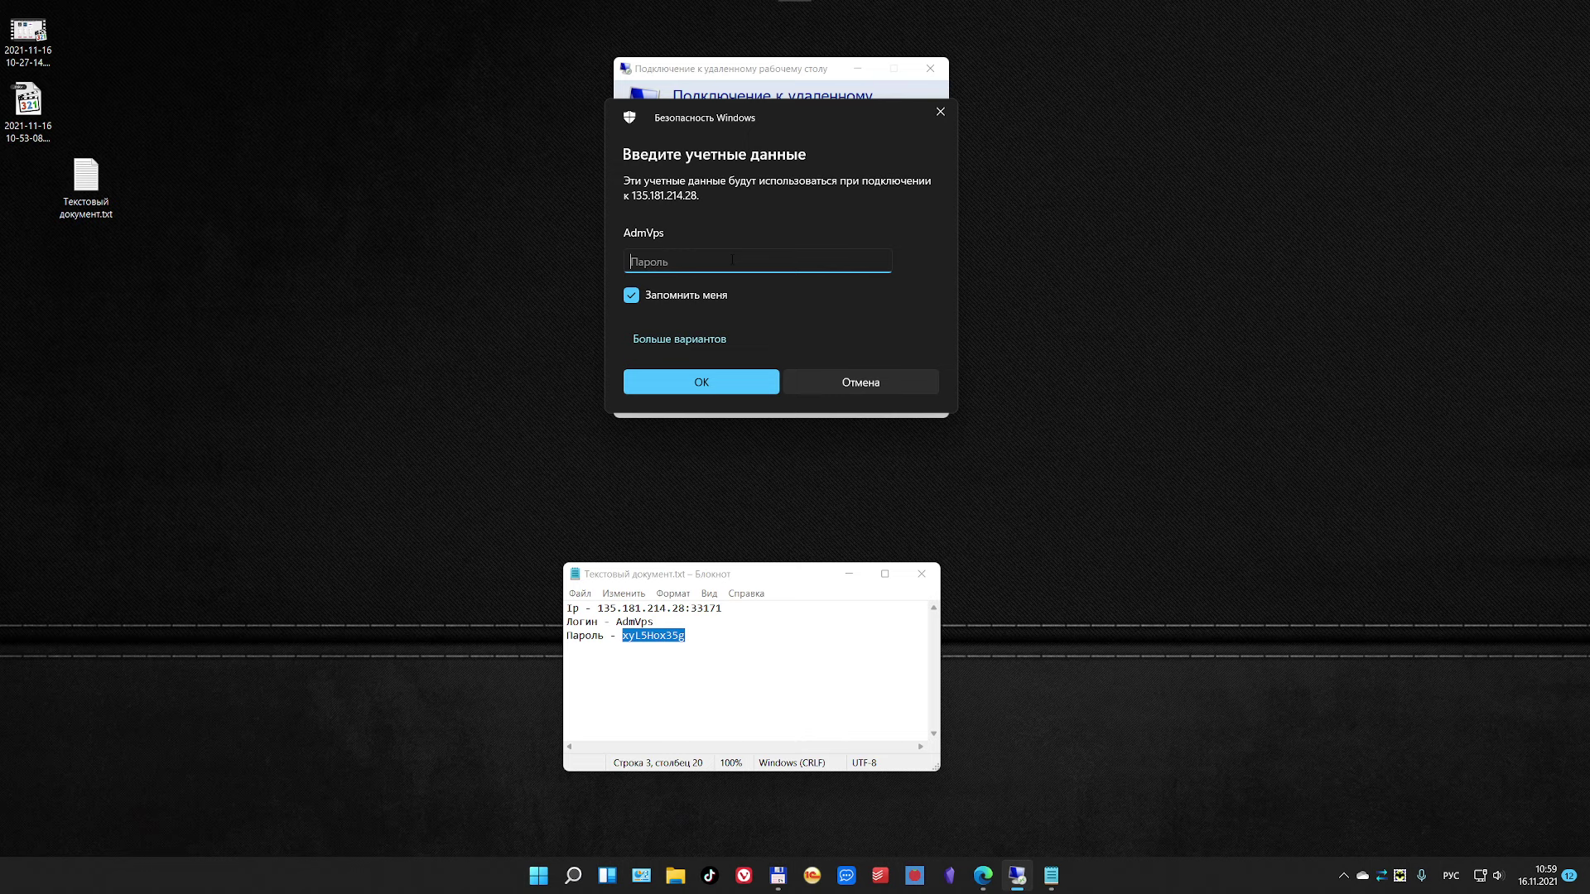
{"action": "key", "text": "ctrl+v"}
{"action": "left_click", "coordinate": [879, 261]}
{"action": "left_click", "coordinate": [688, 380]}
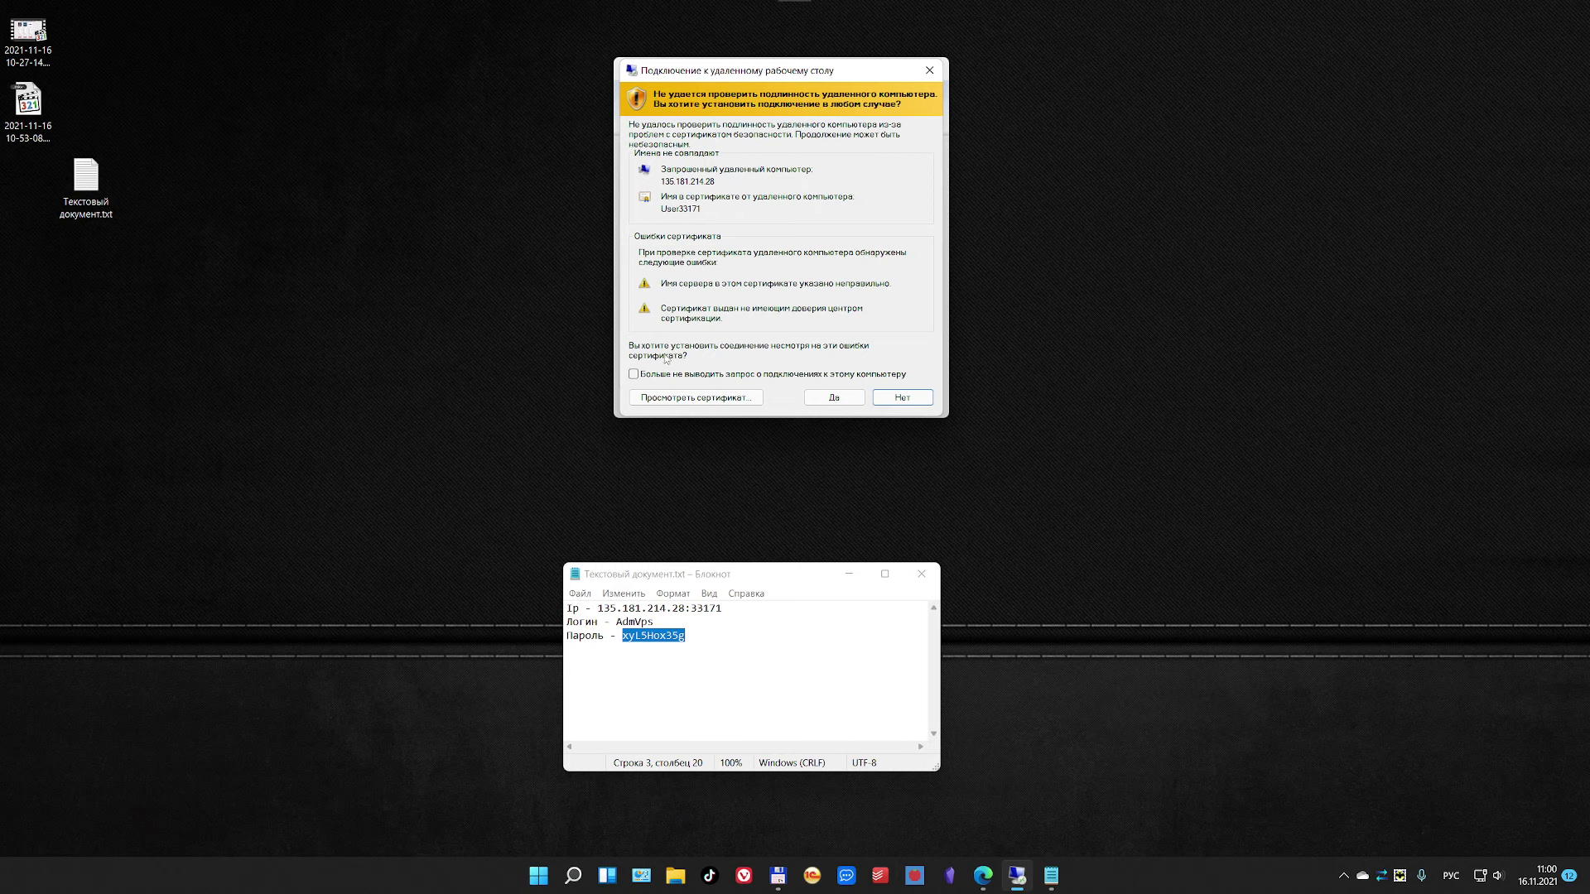
{"action": "left_click", "coordinate": [633, 375]}
{"action": "left_click", "coordinate": [833, 398]}
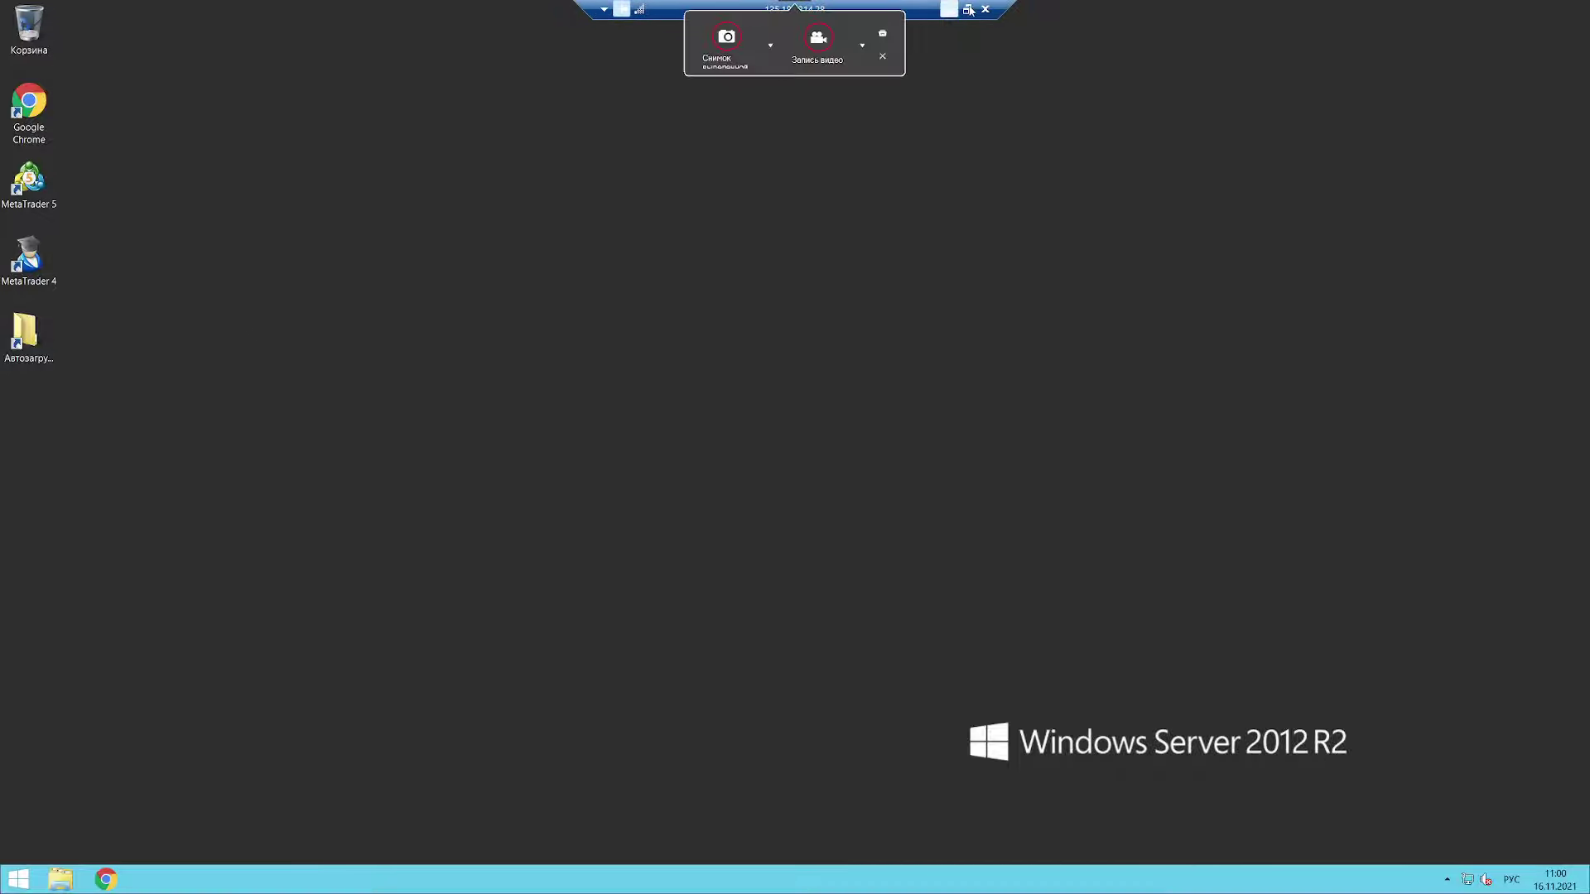
Step: Move the local notes window to the upper middle, then restore the full-screen remote session
{"action": "left_click", "coordinate": [602, 10]}
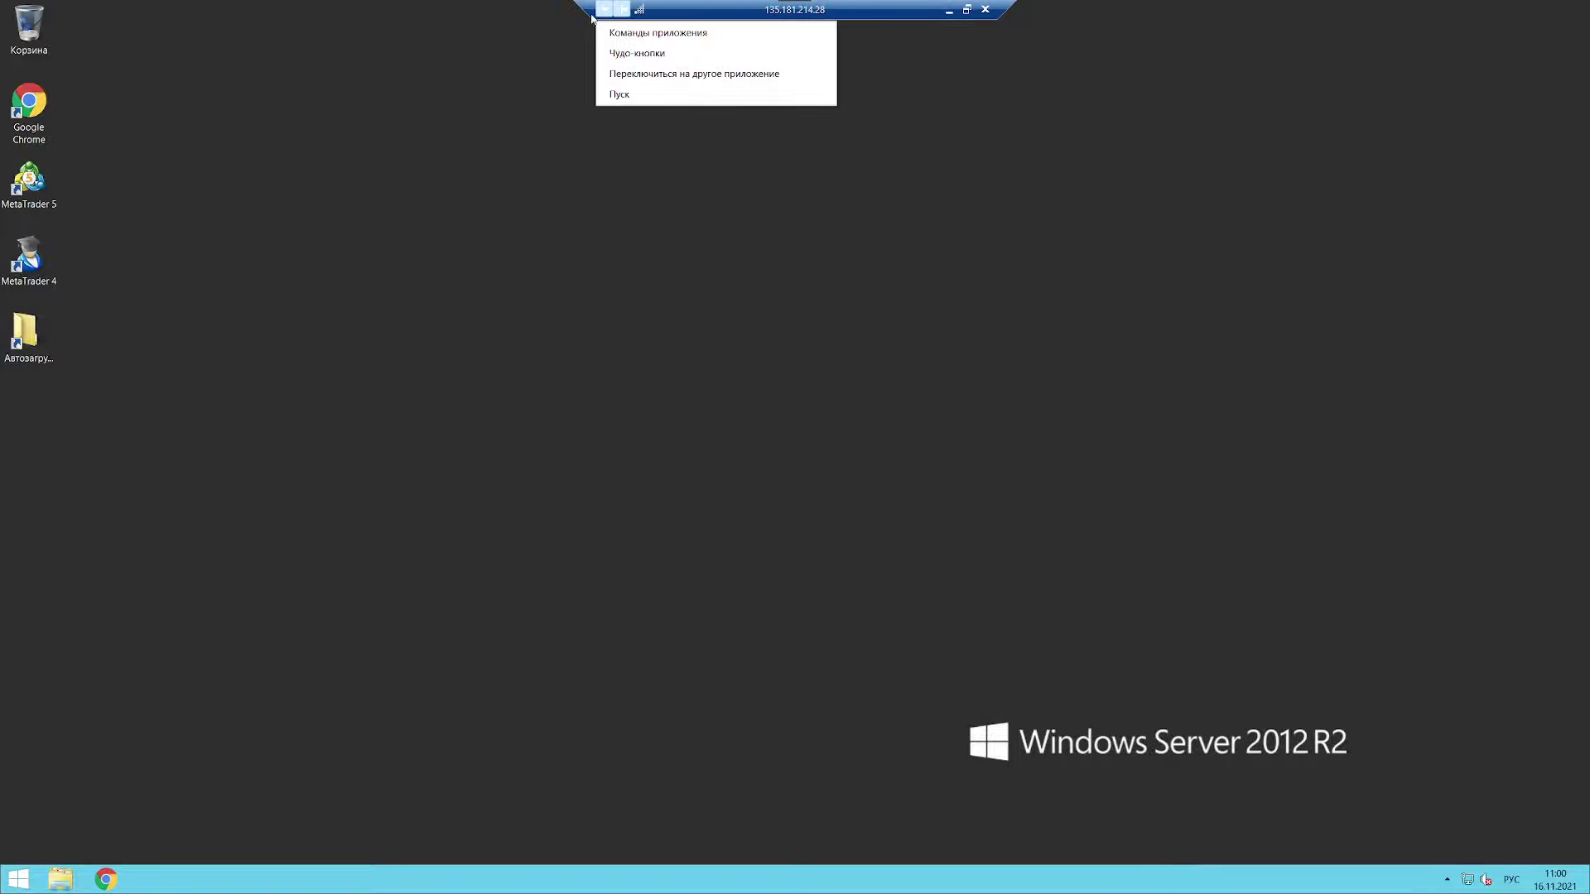
{"action": "left_click", "coordinate": [557, 99]}
{"action": "left_click", "coordinate": [949, 10]}
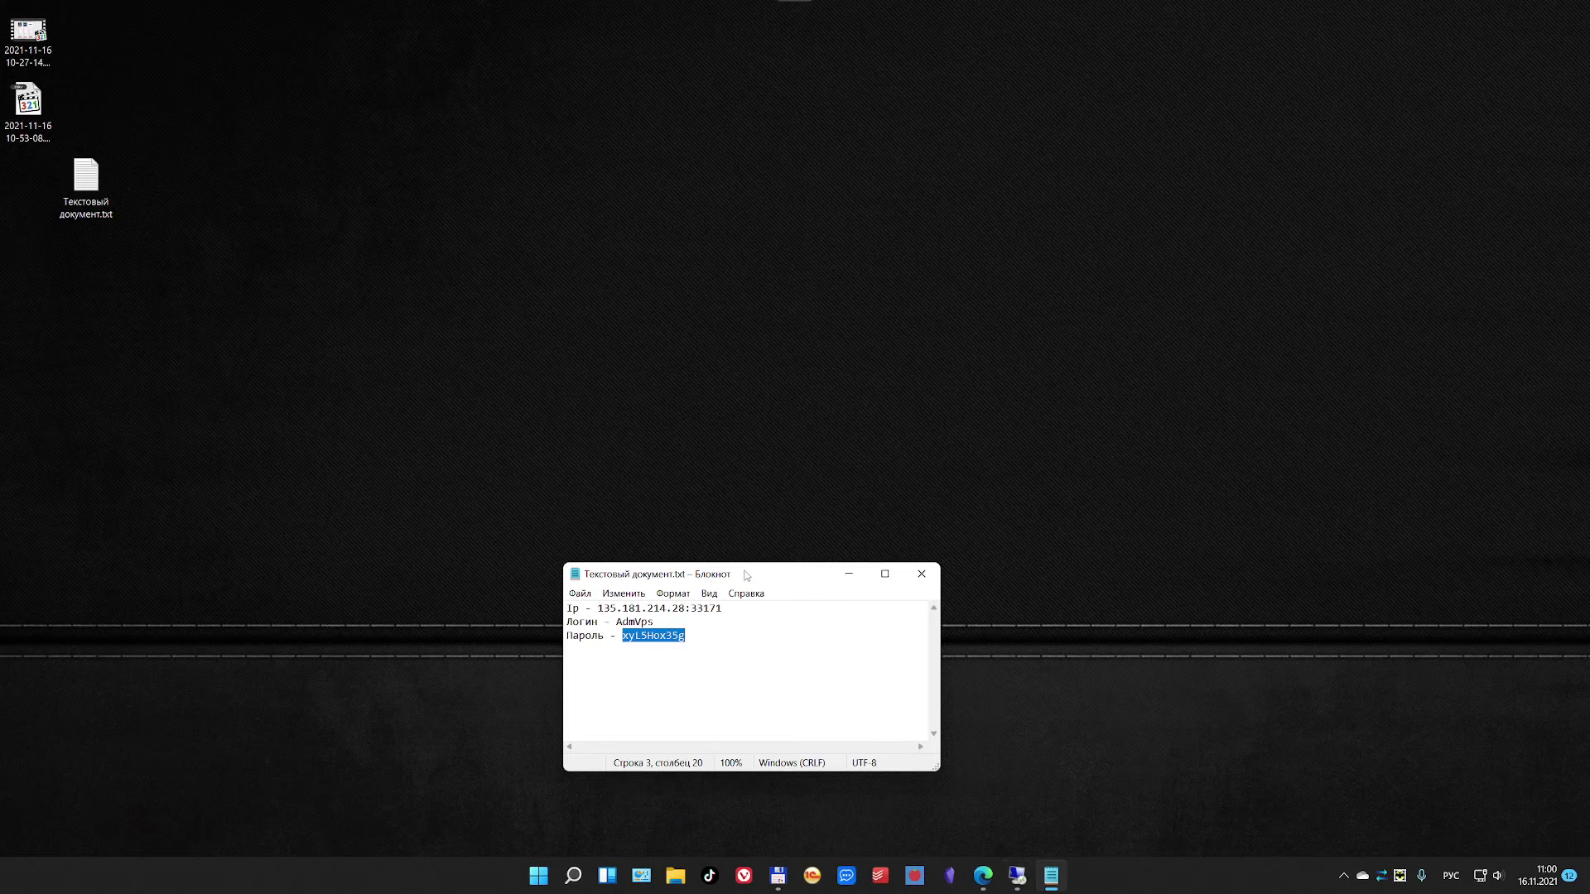
{"action": "left_click_drag", "start_coordinate": [744, 573], "coordinate": [704, 214]}
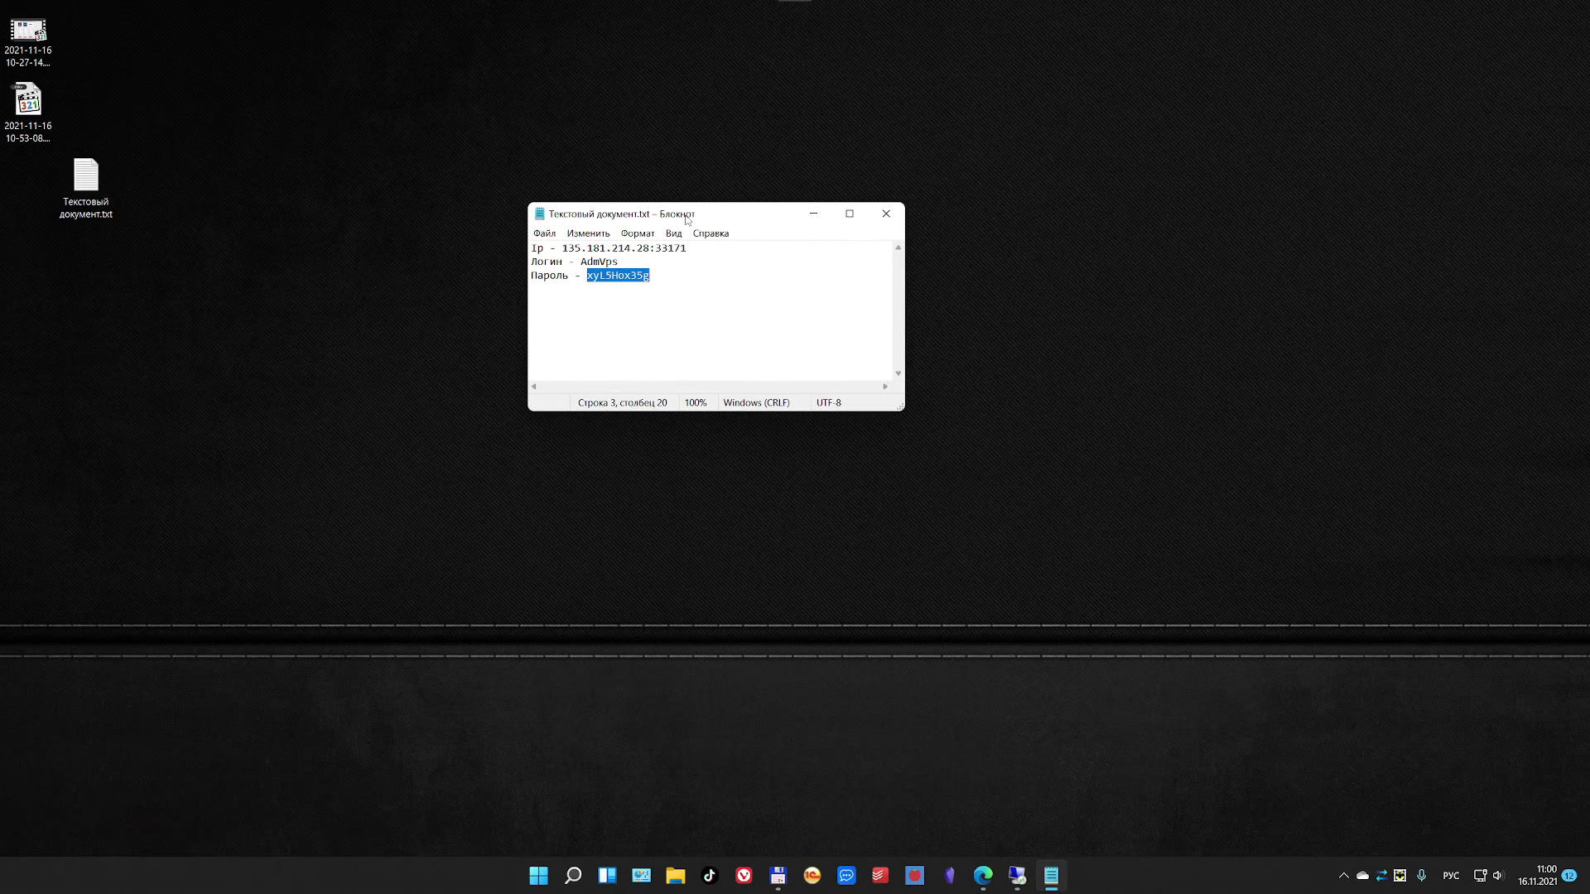
{"action": "left_click", "coordinate": [1016, 875]}
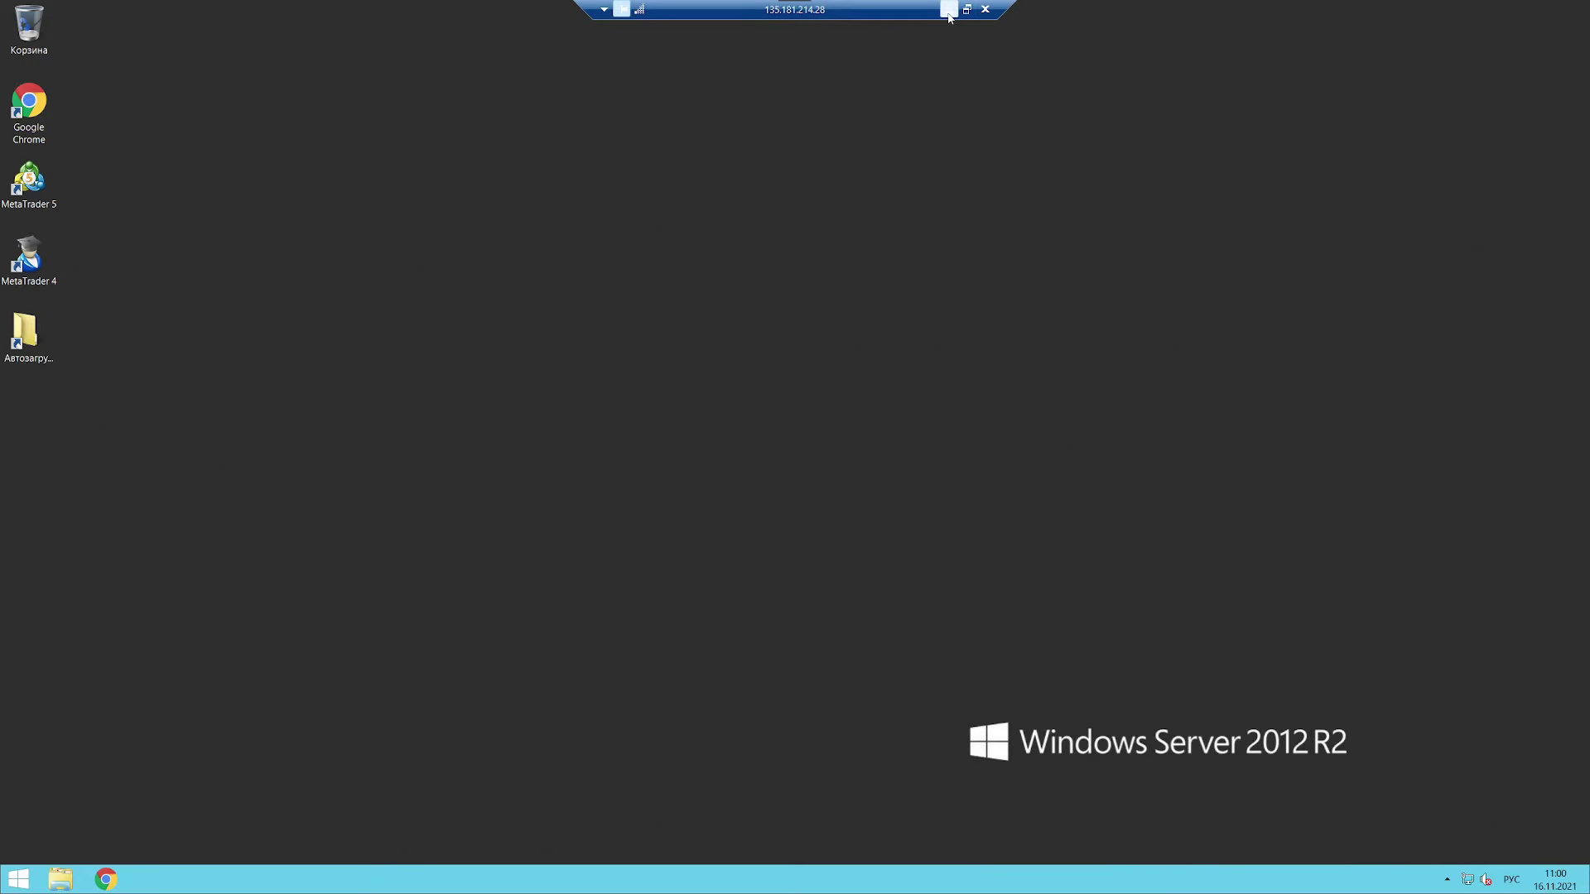
{"action": "left_click", "coordinate": [949, 10]}
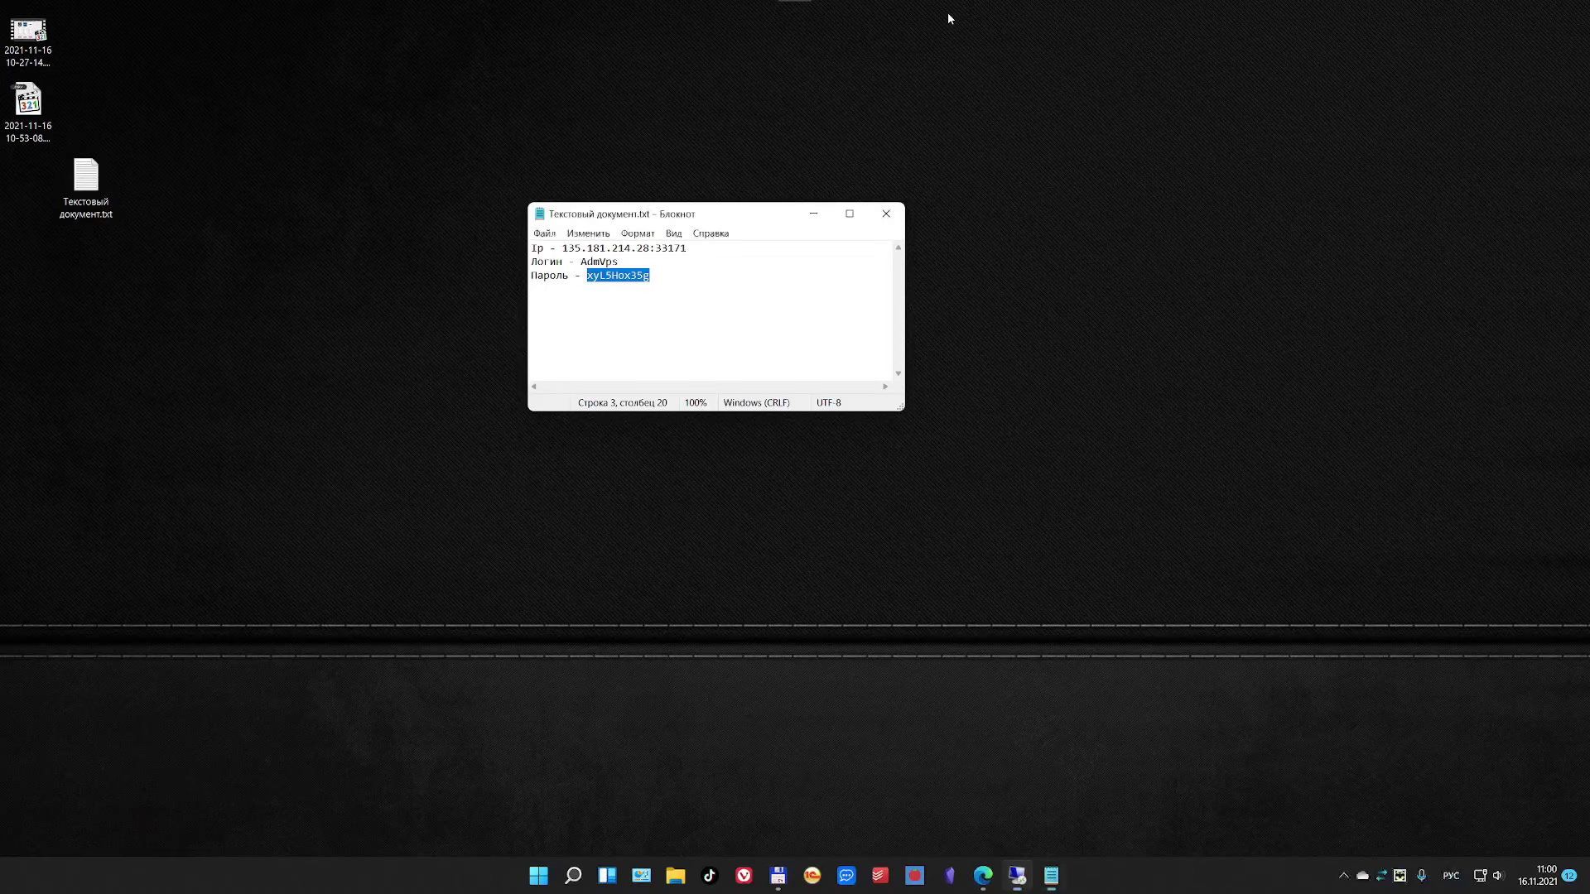
{"action": "left_click", "coordinate": [1015, 883]}
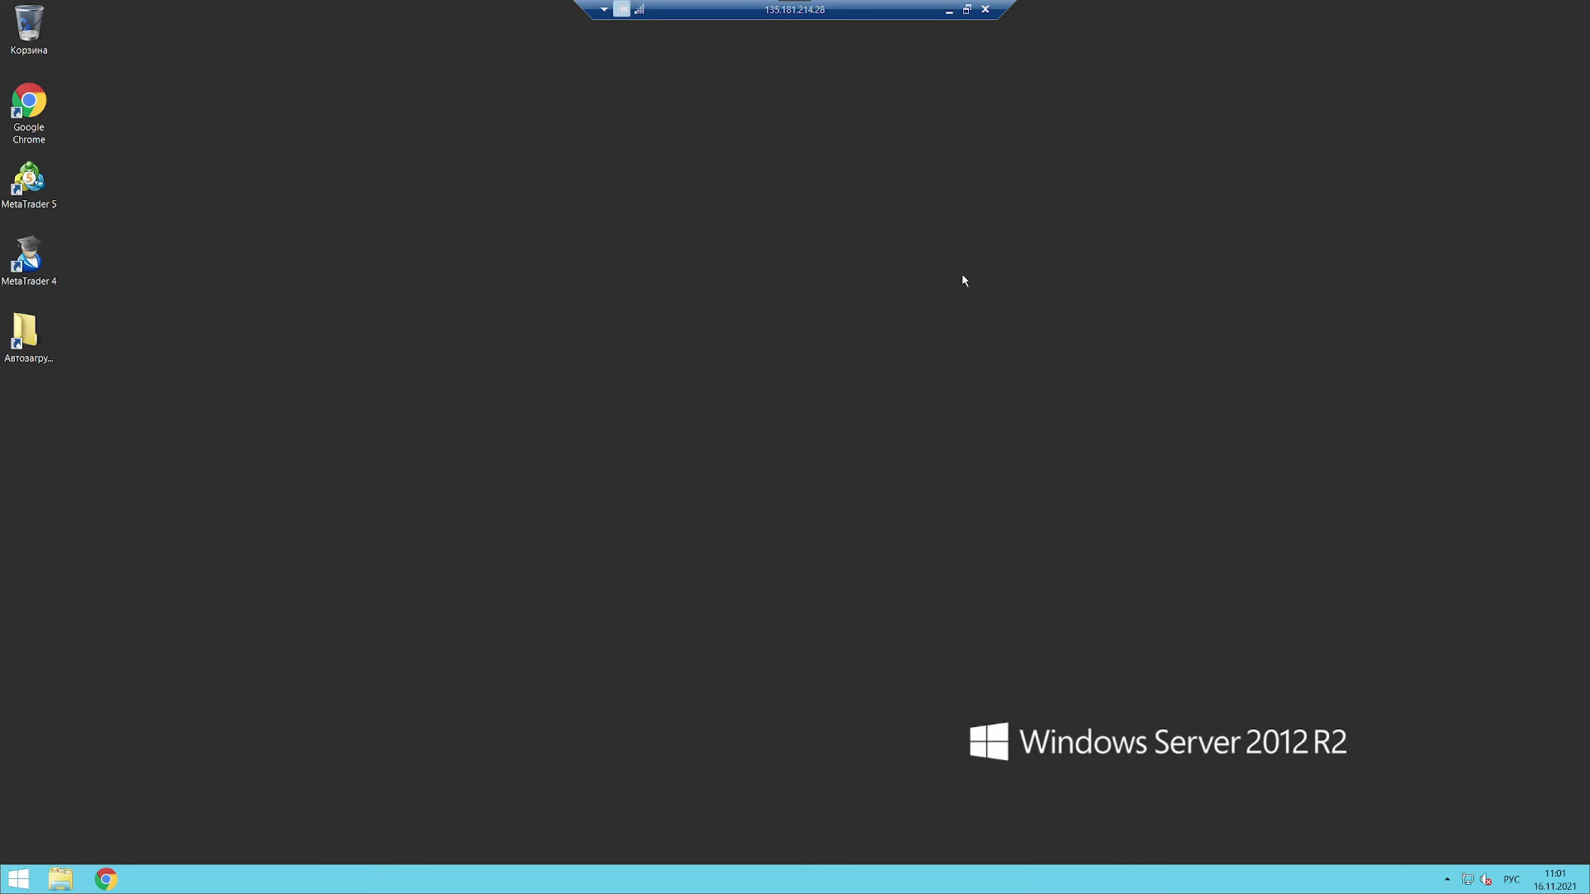
Step: Switch the remote session to a window, back to full screen, and pin the connection bar
{"action": "left_click", "coordinate": [966, 9]}
{"action": "left_click_drag", "start_coordinate": [292, 14], "coordinate": [759, 157]}
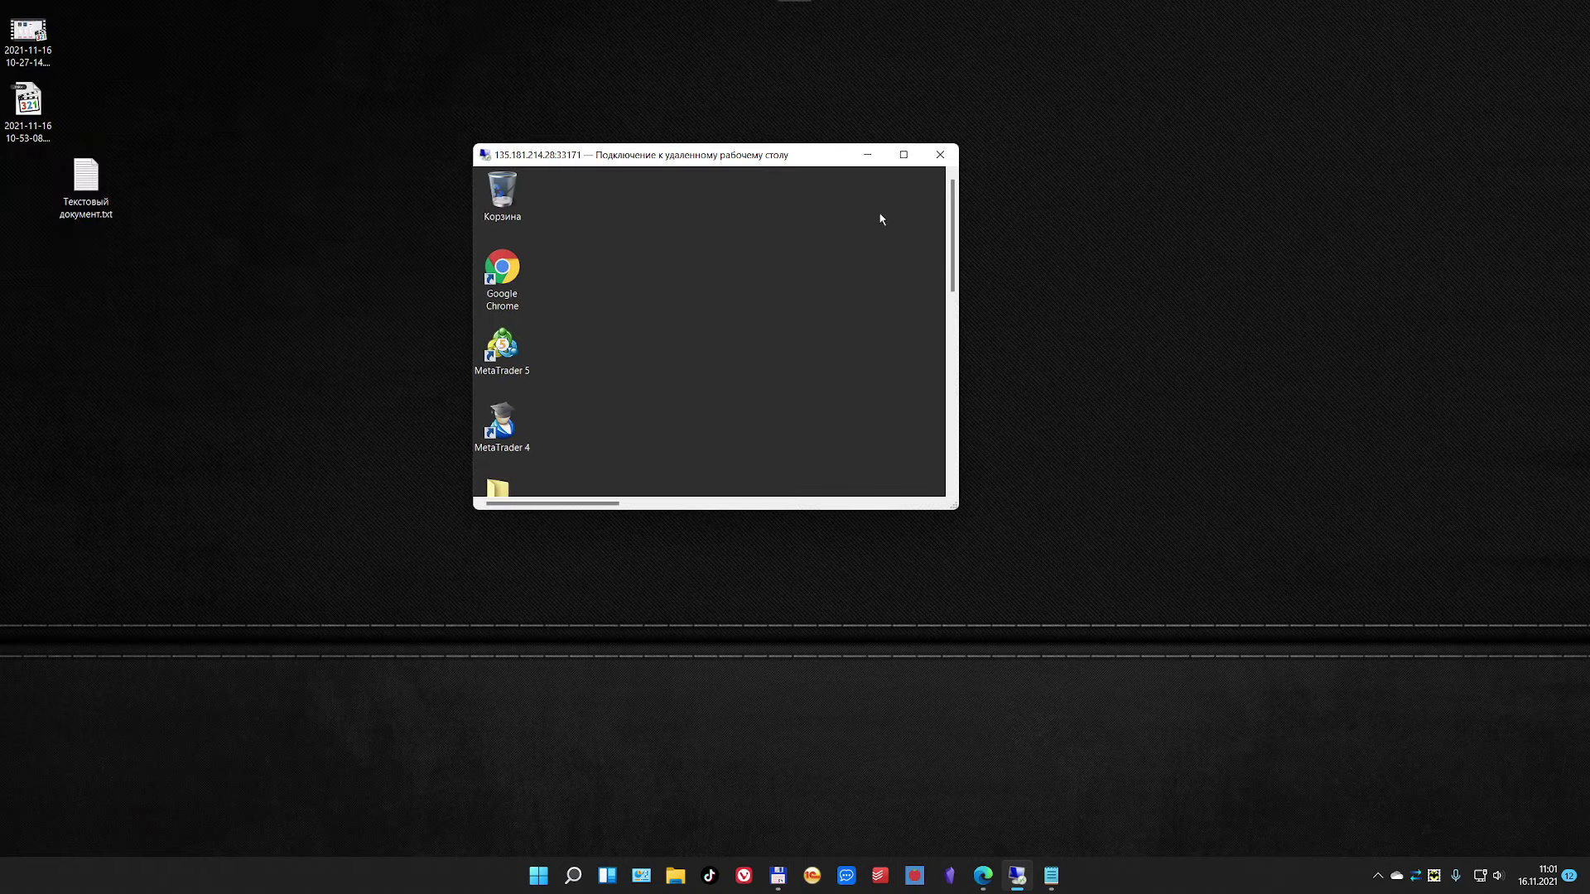
{"action": "left_click", "coordinate": [904, 155]}
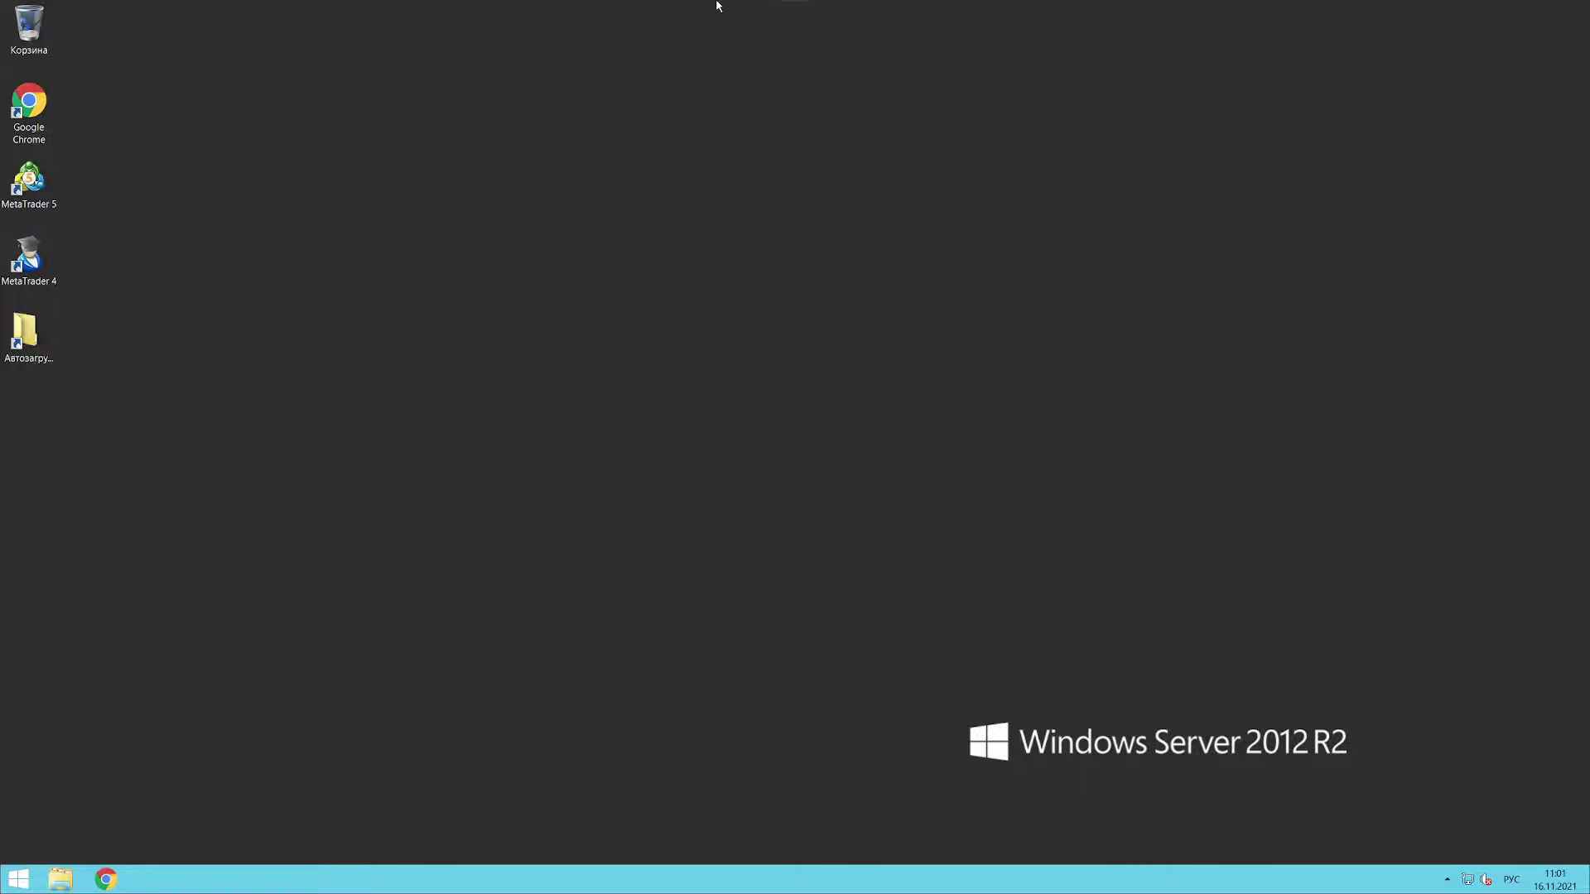
{"action": "mouse_move", "coordinate": [717, 5]}
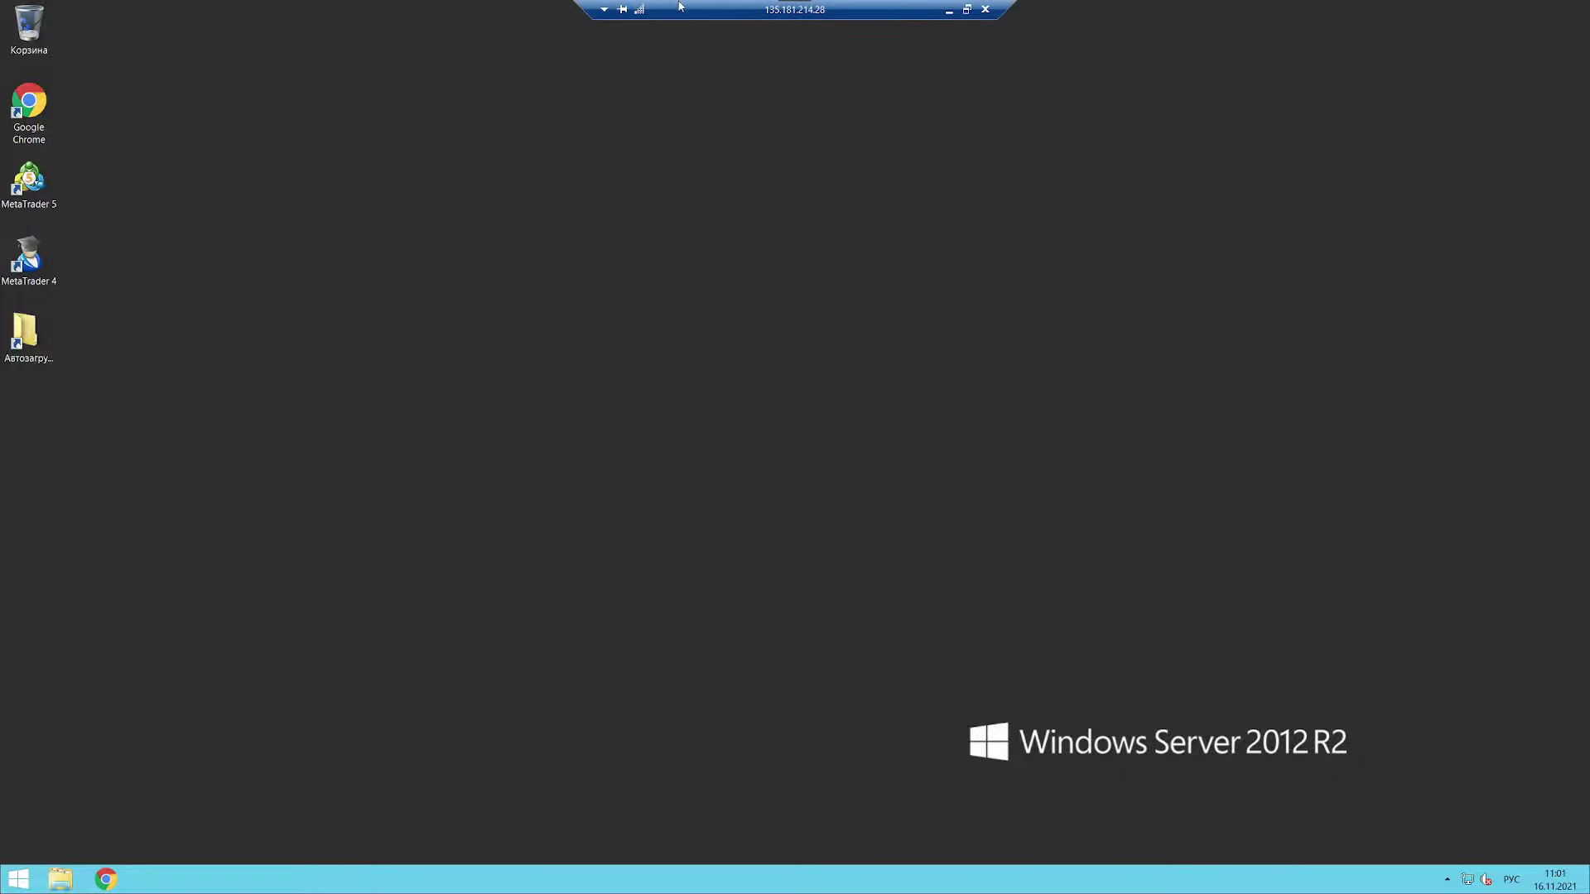
{"action": "left_click", "coordinate": [622, 9]}
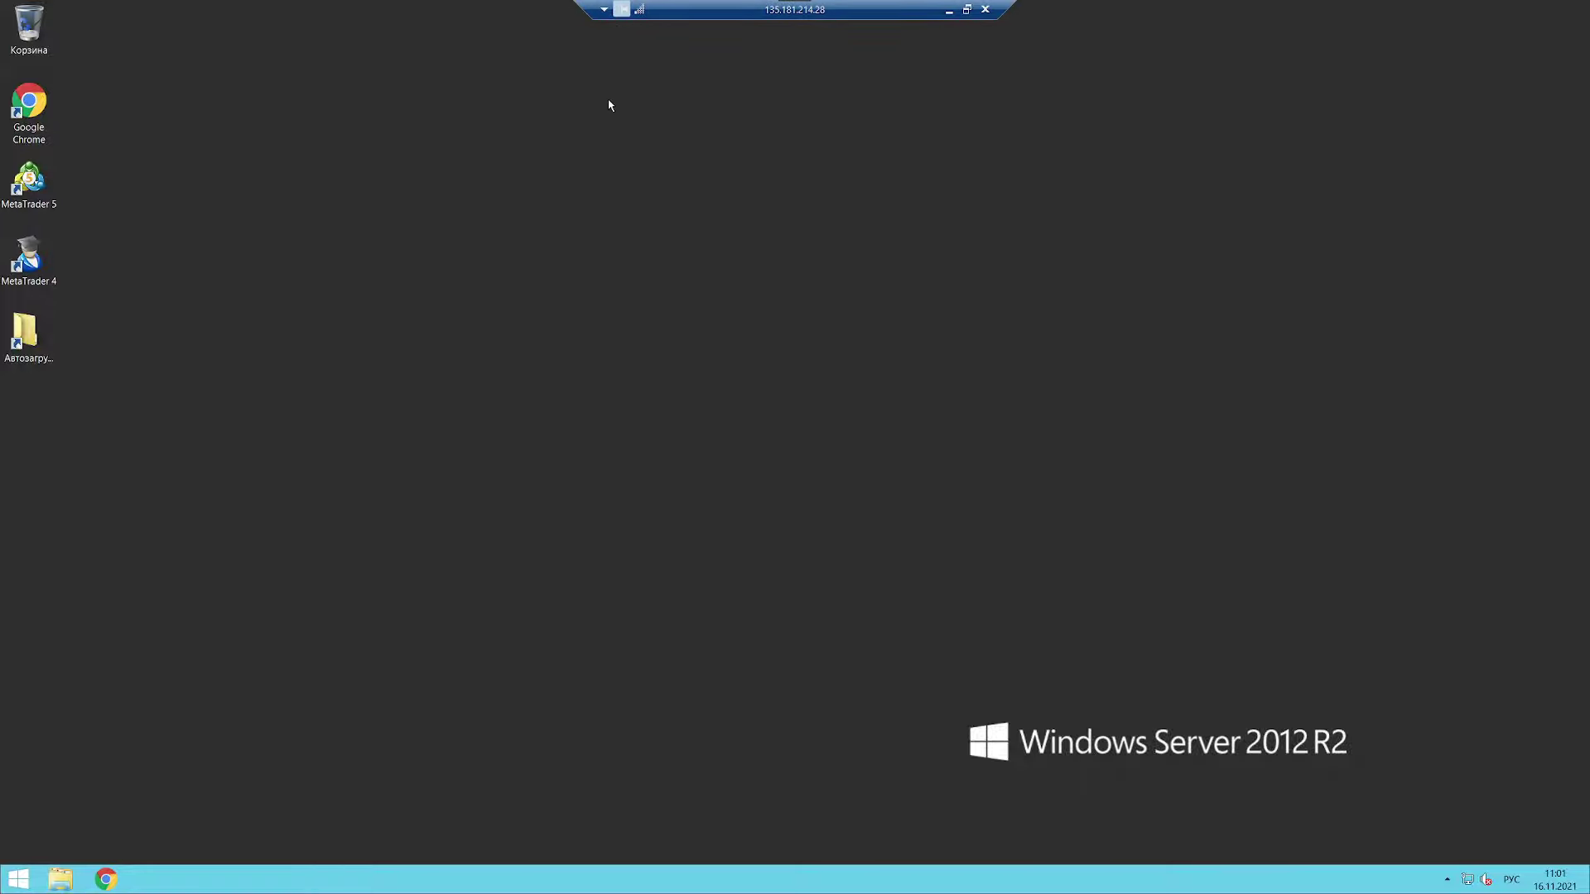
{"action": "left_click", "coordinate": [603, 14]}
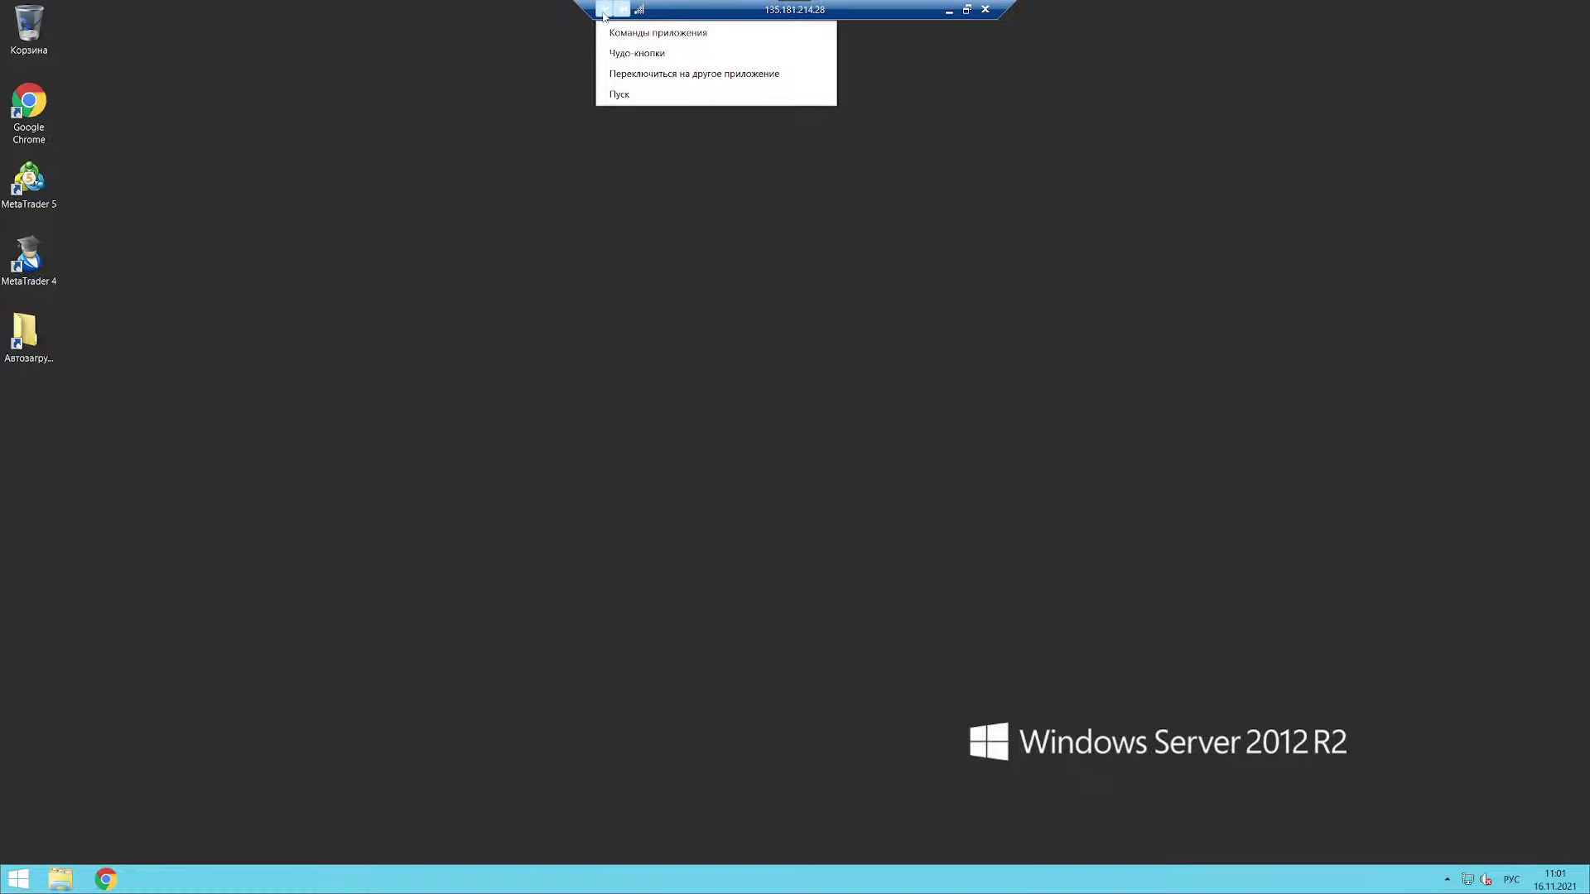
{"action": "left_click", "coordinate": [528, 77]}
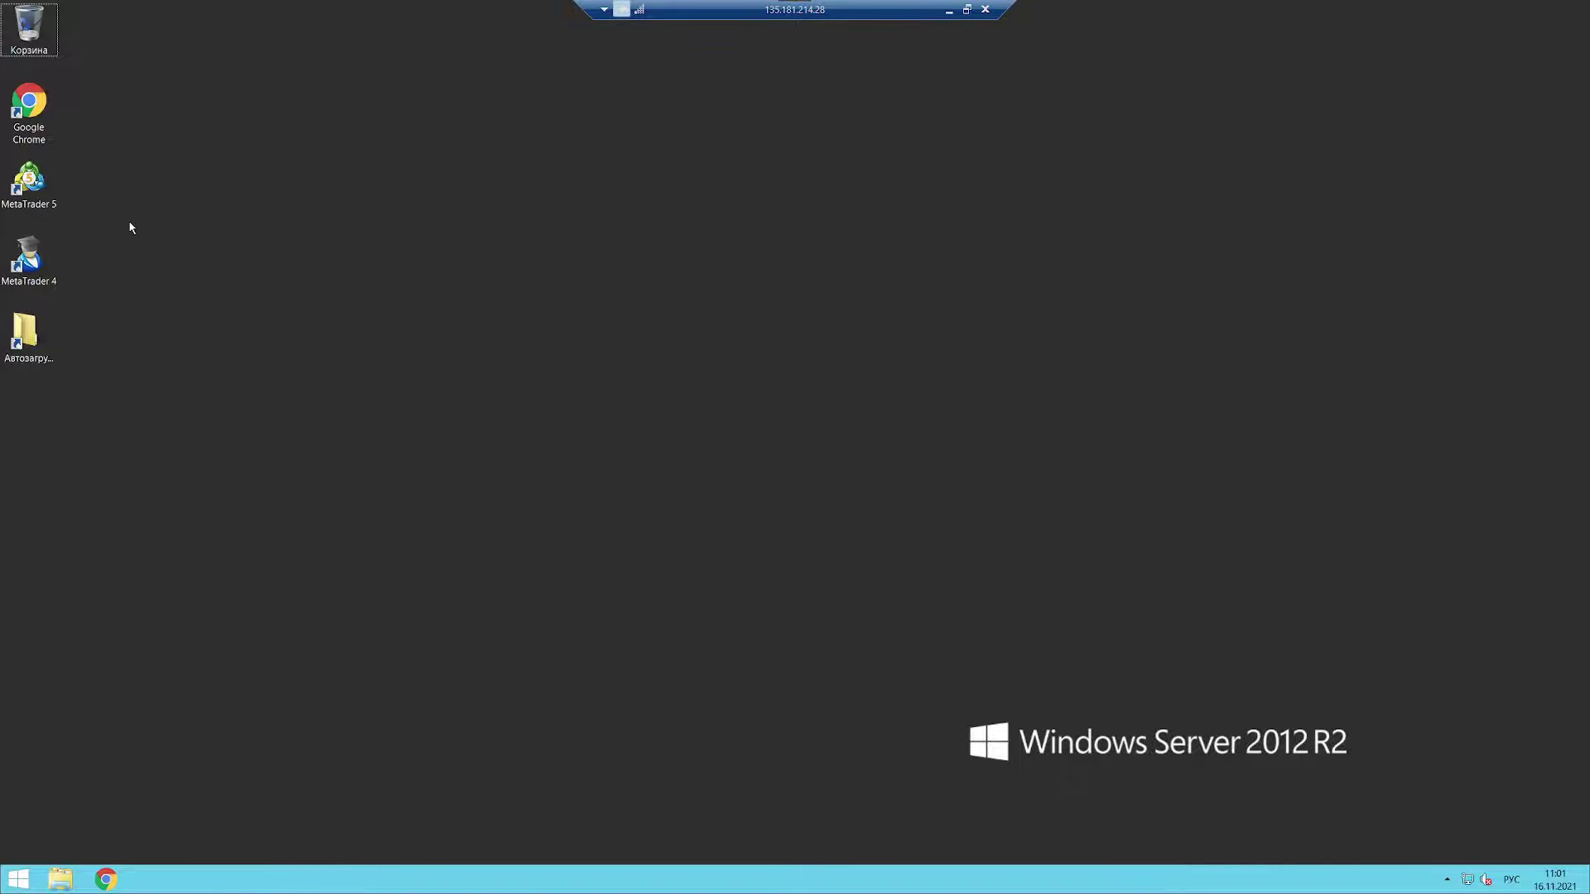
Step: Place the MetaTrader 5 and 4 shortcuts in a second column and launch MetaTrader 5
{"action": "left_click_drag", "start_coordinate": [32, 184], "coordinate": [166, 218]}
{"action": "left_click_drag", "start_coordinate": [29, 252], "coordinate": [157, 260]}
{"action": "left_click", "coordinate": [152, 189]}
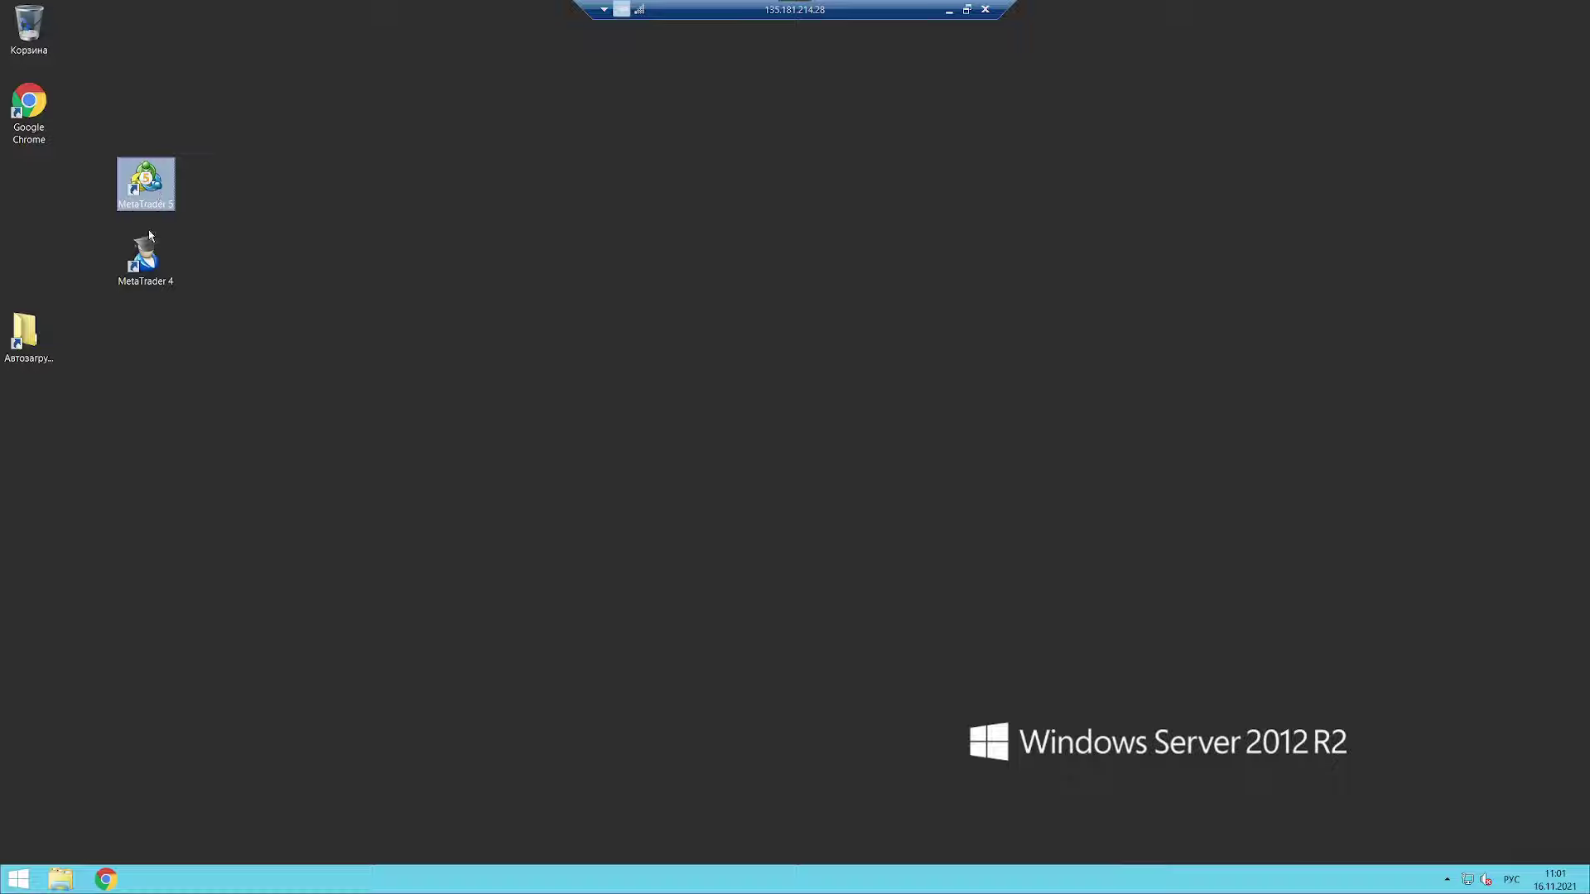
{"action": "left_click", "coordinate": [147, 270]}
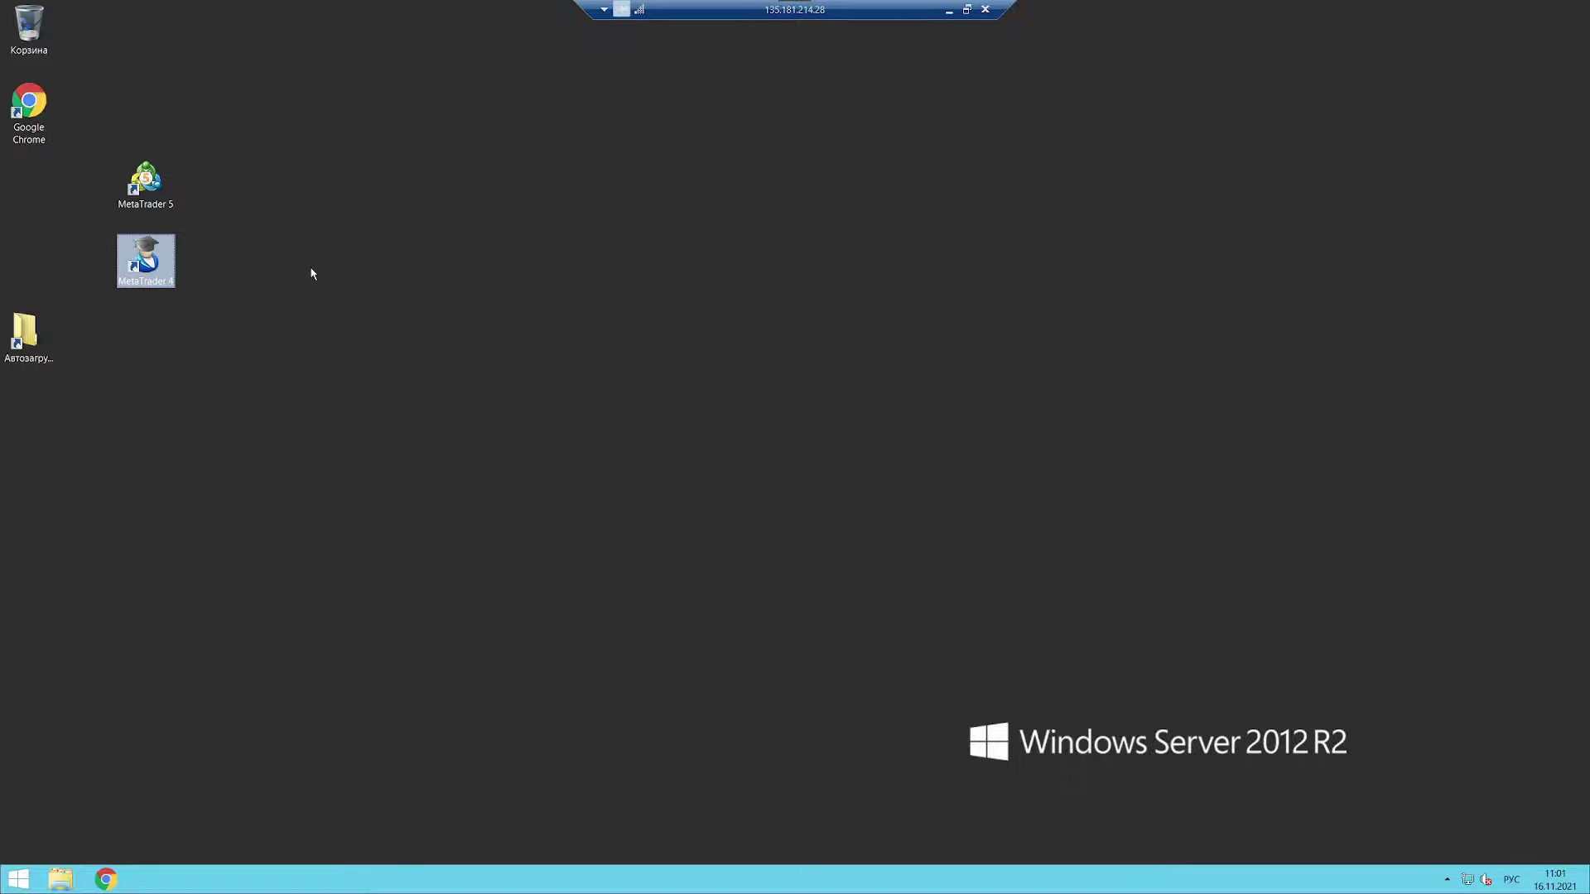
{"action": "left_click", "coordinate": [135, 189]}
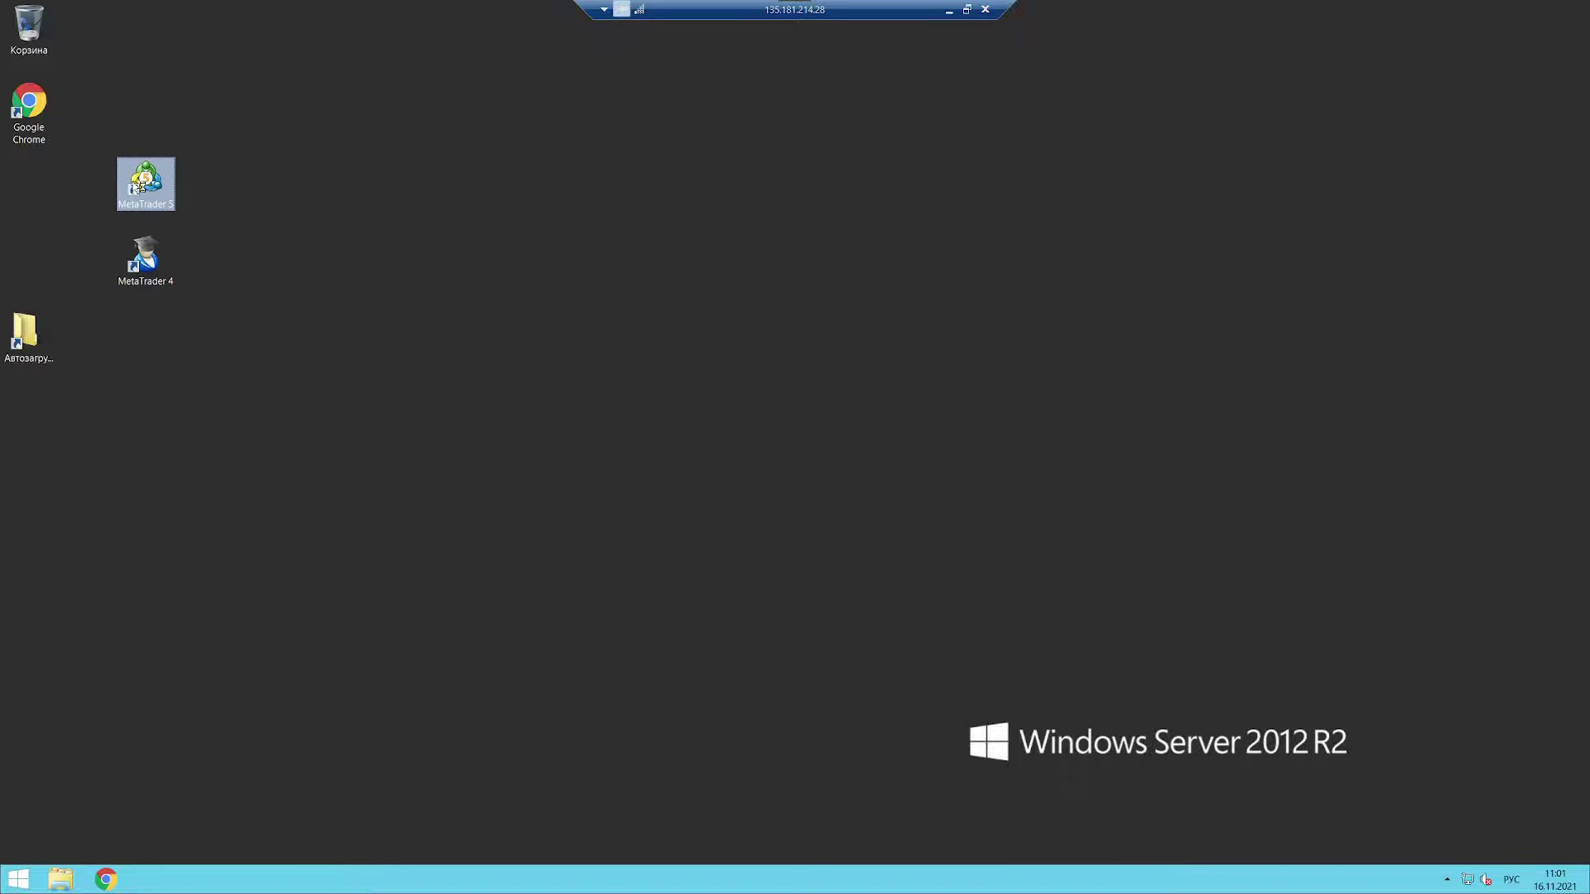
{"action": "double_click", "coordinate": [137, 188]}
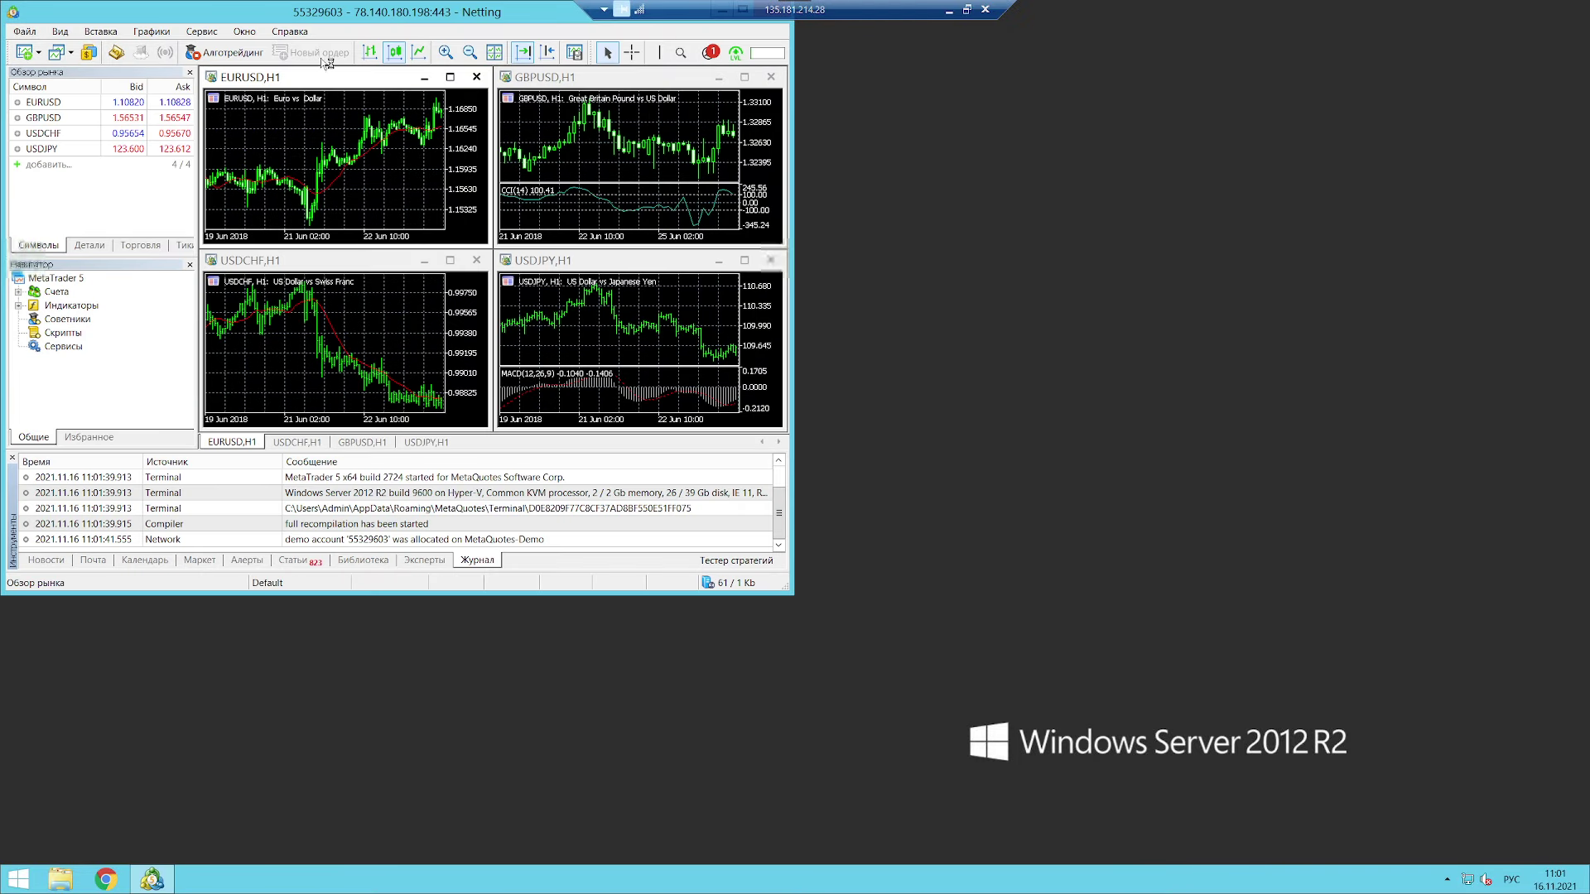
Step: Move and widen MetaTrader 5, widen Market Watch and Navigator, and expand the demo accounts list
{"action": "left_click_drag", "start_coordinate": [402, 31], "coordinate": [539, 104]}
{"action": "left_click", "coordinate": [162, 364]}
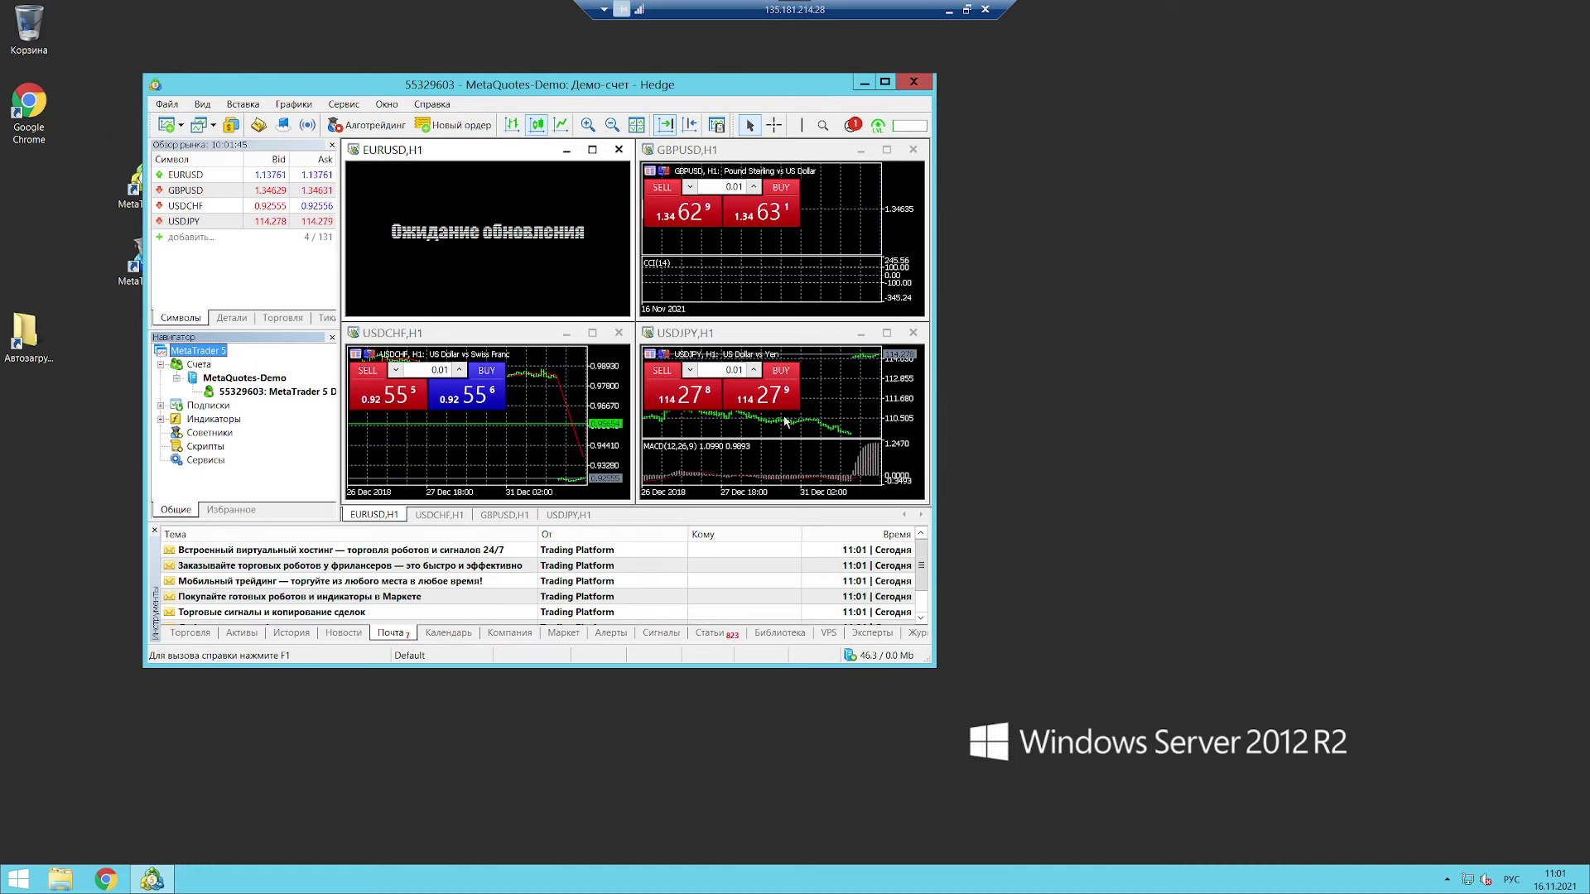
{"action": "left_click_drag", "start_coordinate": [936, 401], "coordinate": [1267, 399]}
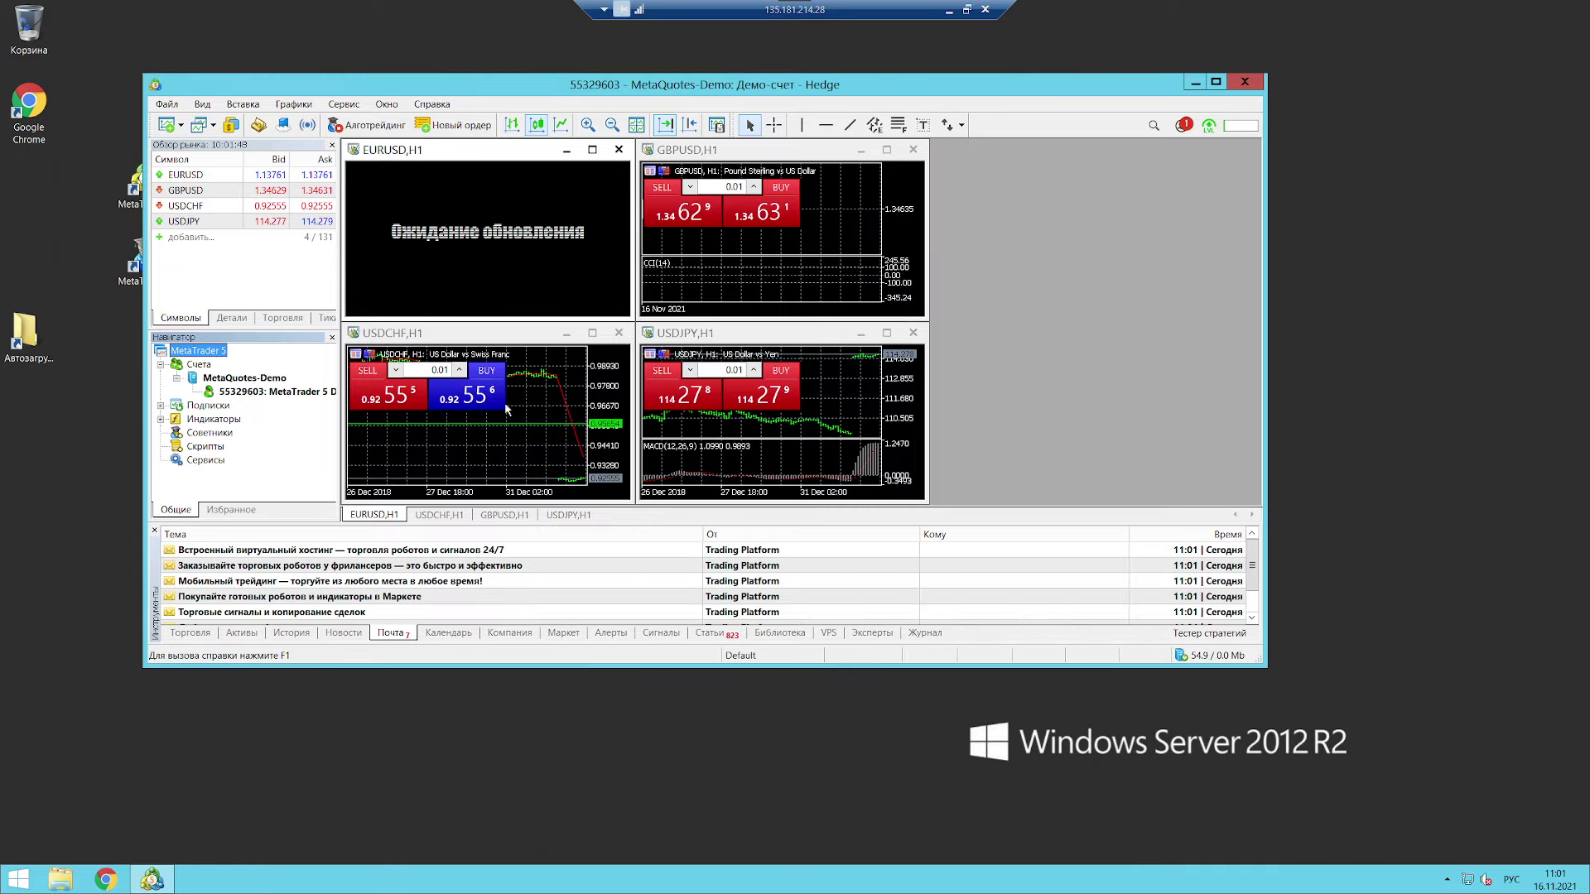
{"action": "left_click_drag", "start_coordinate": [341, 430], "coordinate": [506, 430]}
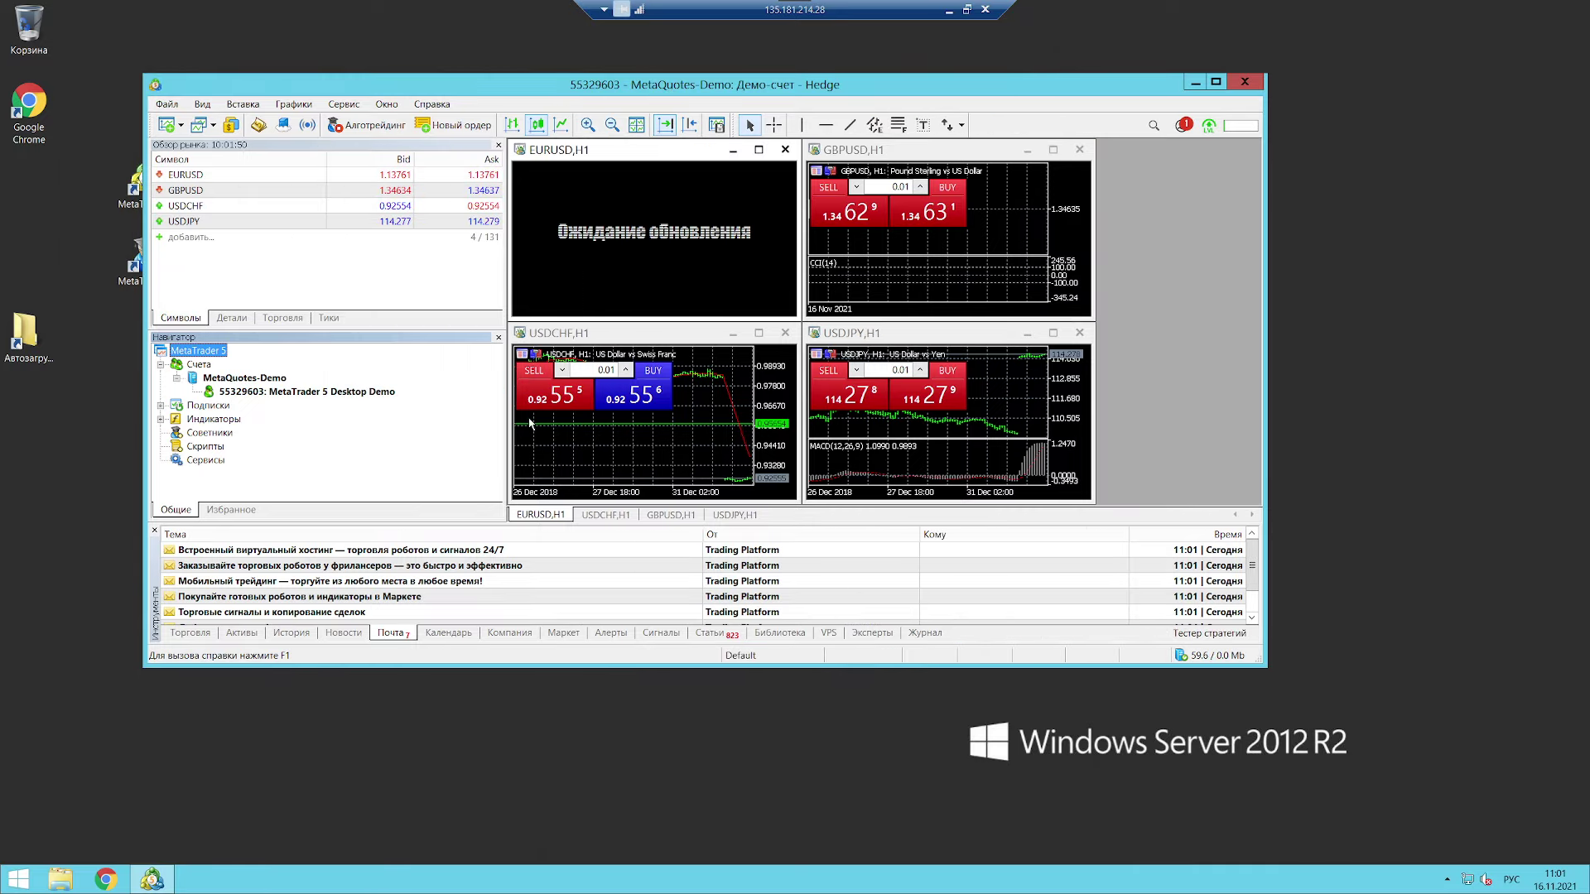
{"action": "mouse_move", "coordinate": [1203, 659]}
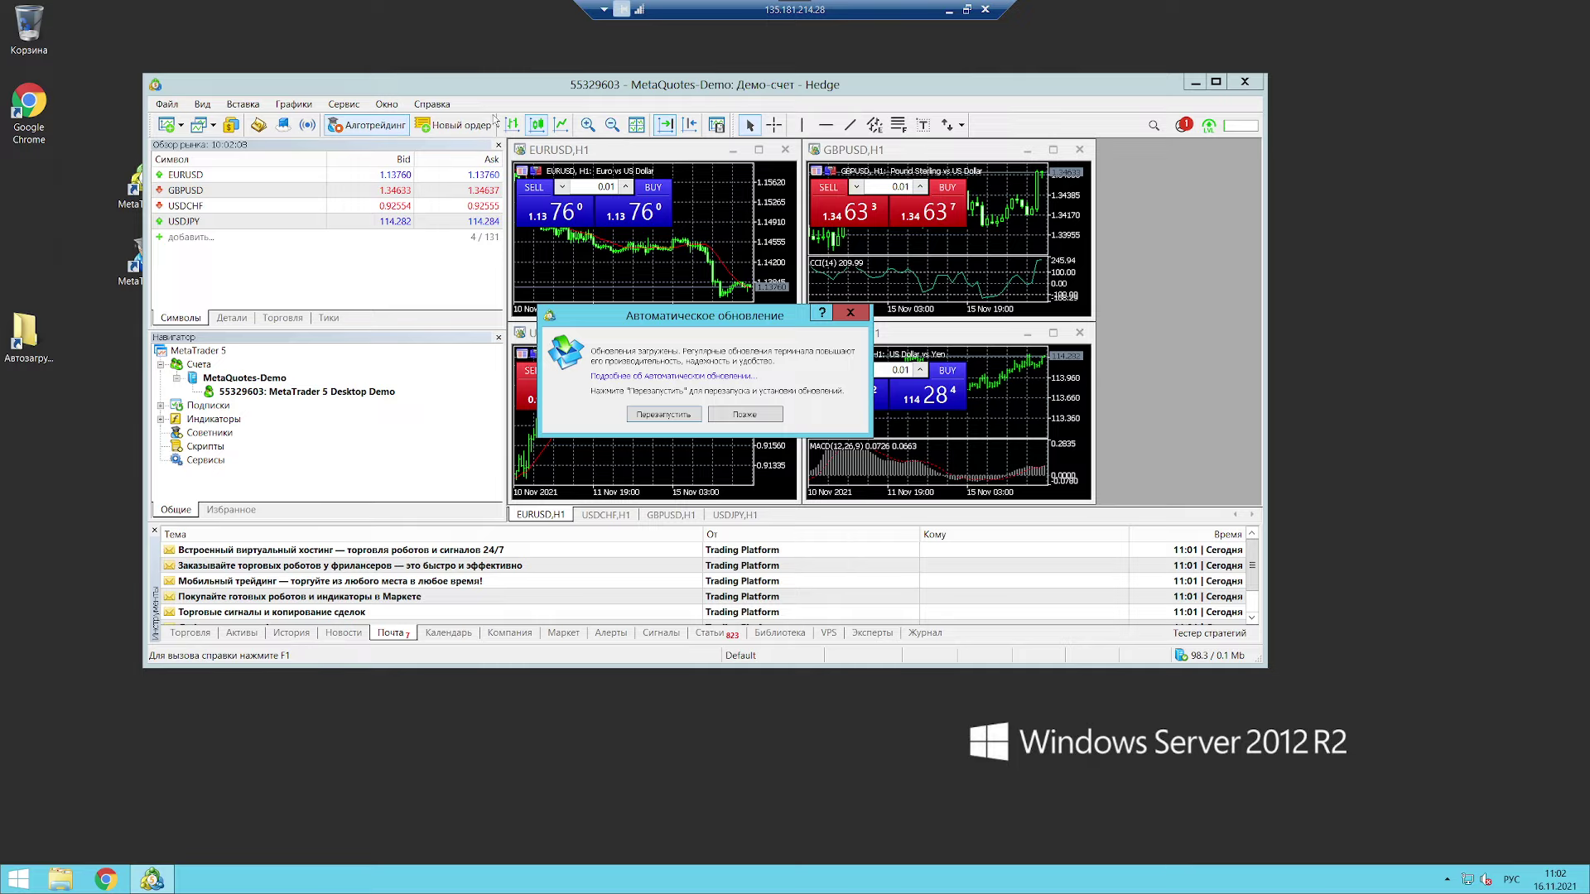
Step: Restart MetaTrader 5 to install its update and dismiss the Windows updates notice
{"action": "left_click", "coordinate": [663, 414]}
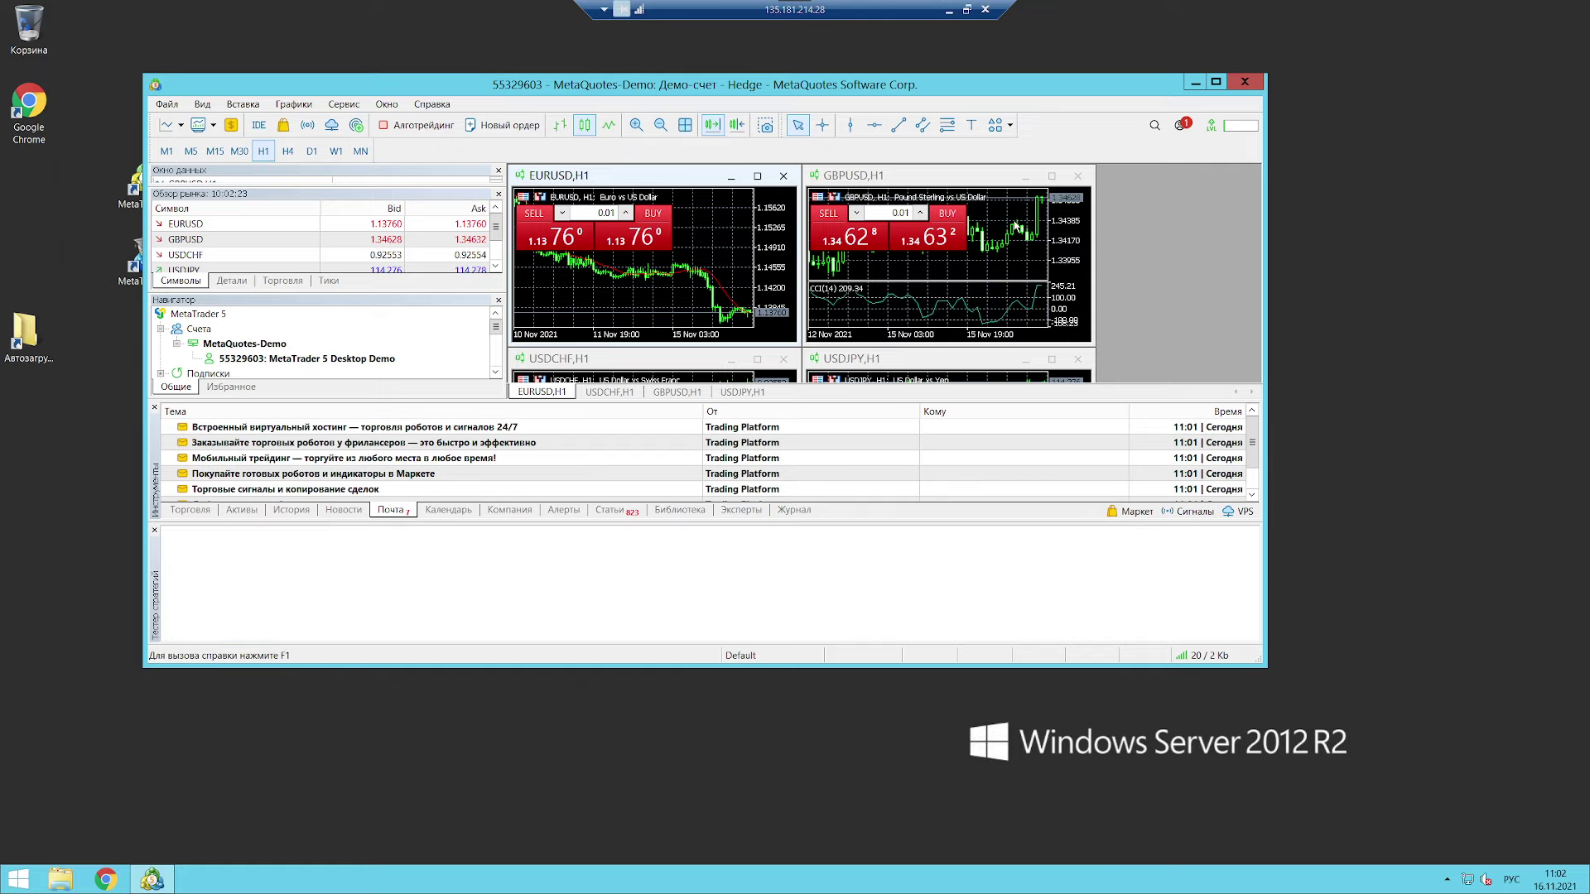
{"action": "mouse_move", "coordinate": [1015, 226]}
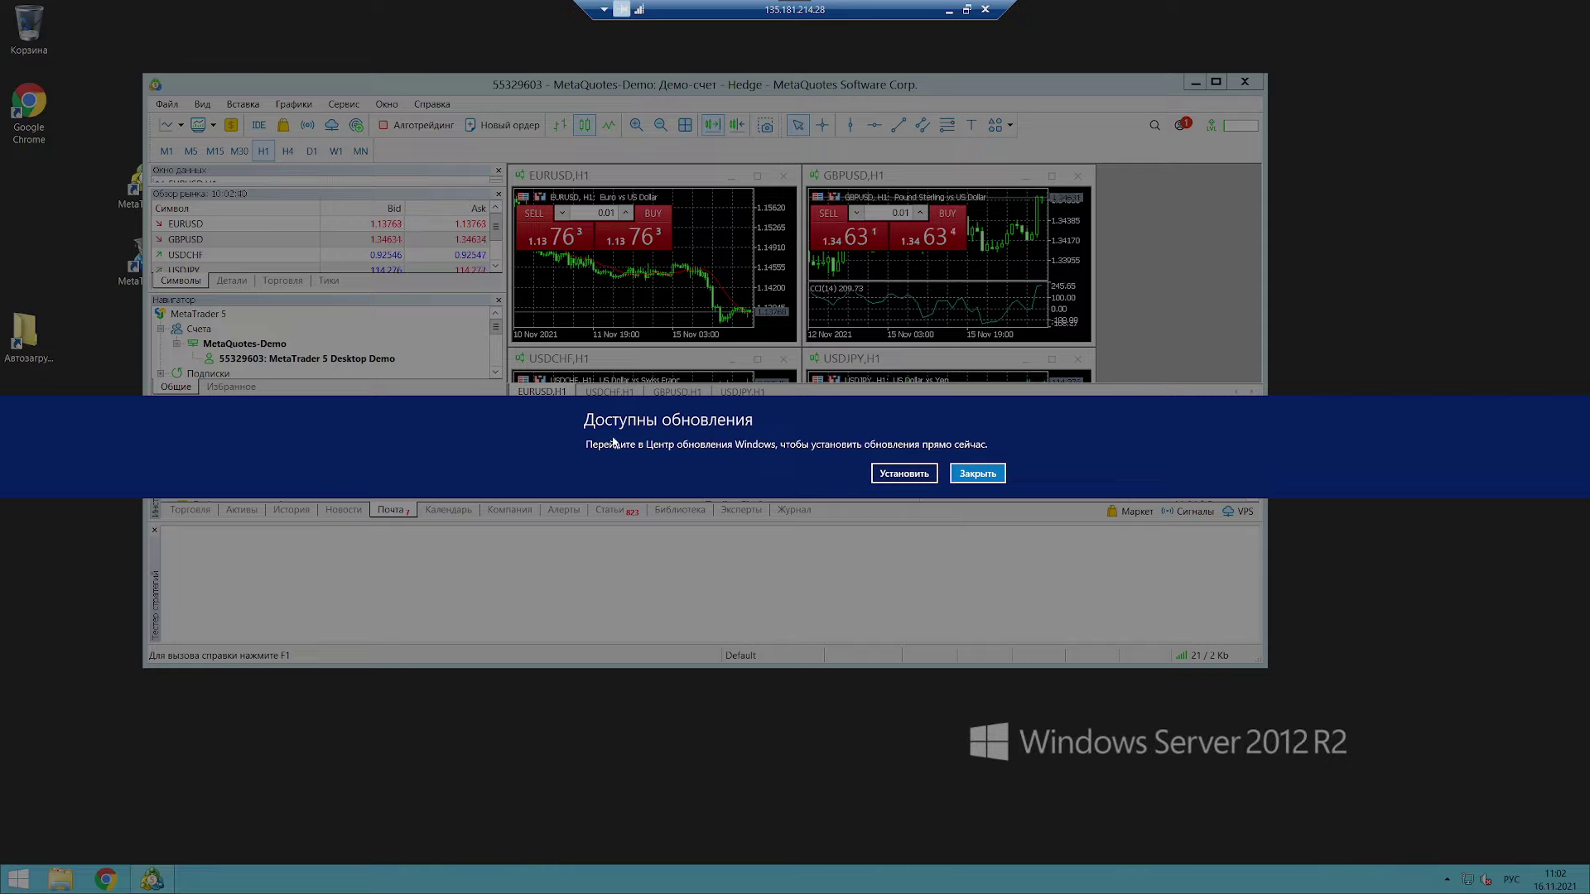
{"action": "left_click", "coordinate": [984, 476]}
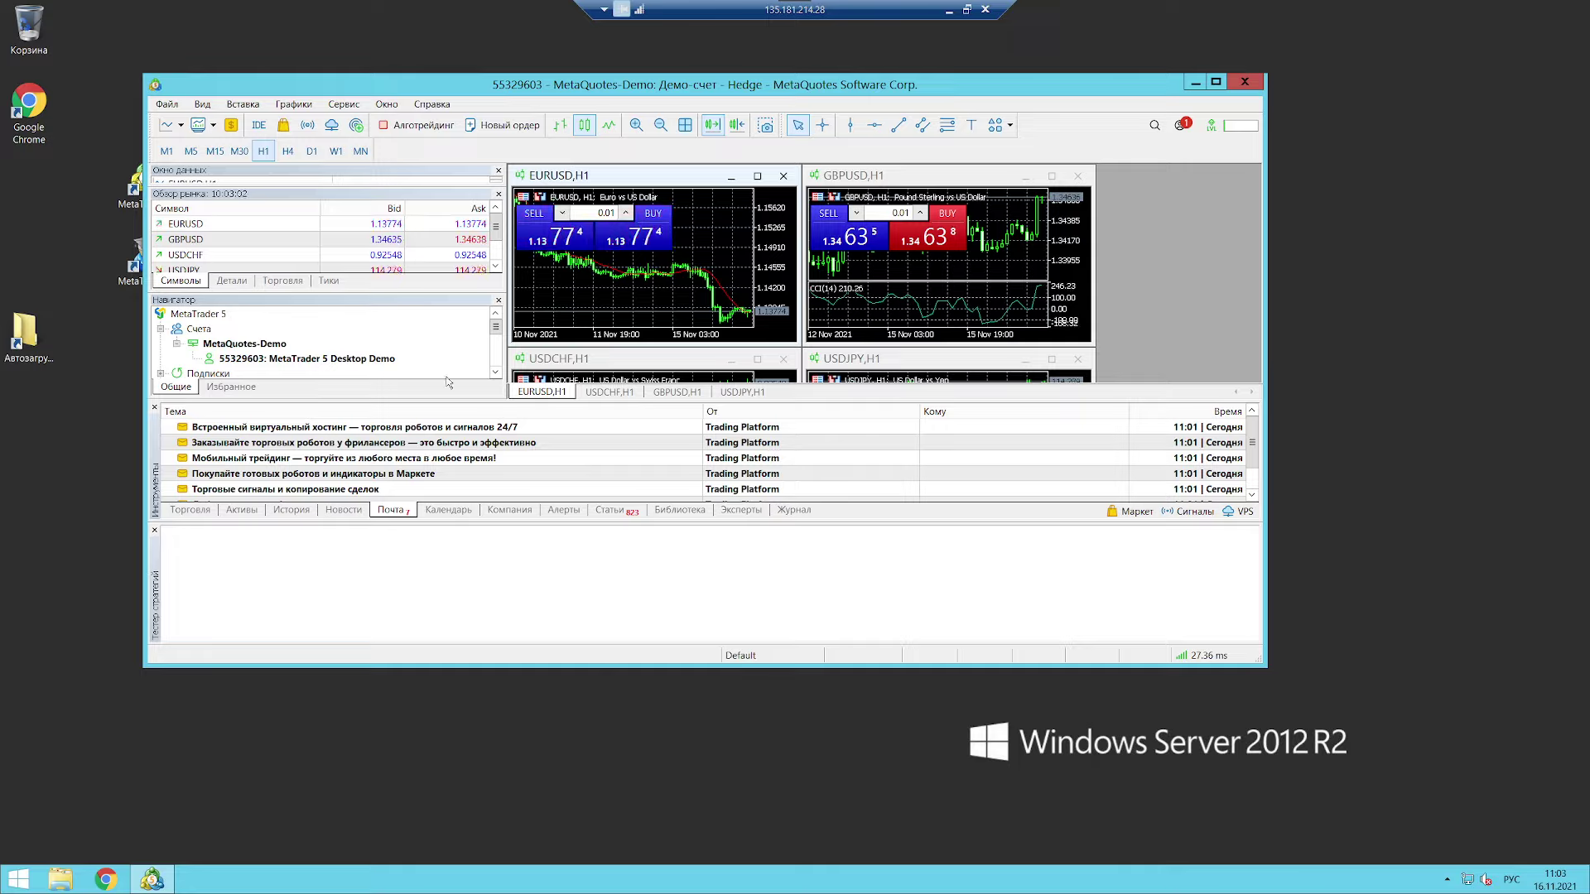
Step: Enlarge the Data Window, close MetaTrader 5, and select the MetaTrader 4 shortcut
{"action": "left_click_drag", "start_coordinate": [411, 189], "coordinate": [412, 224]}
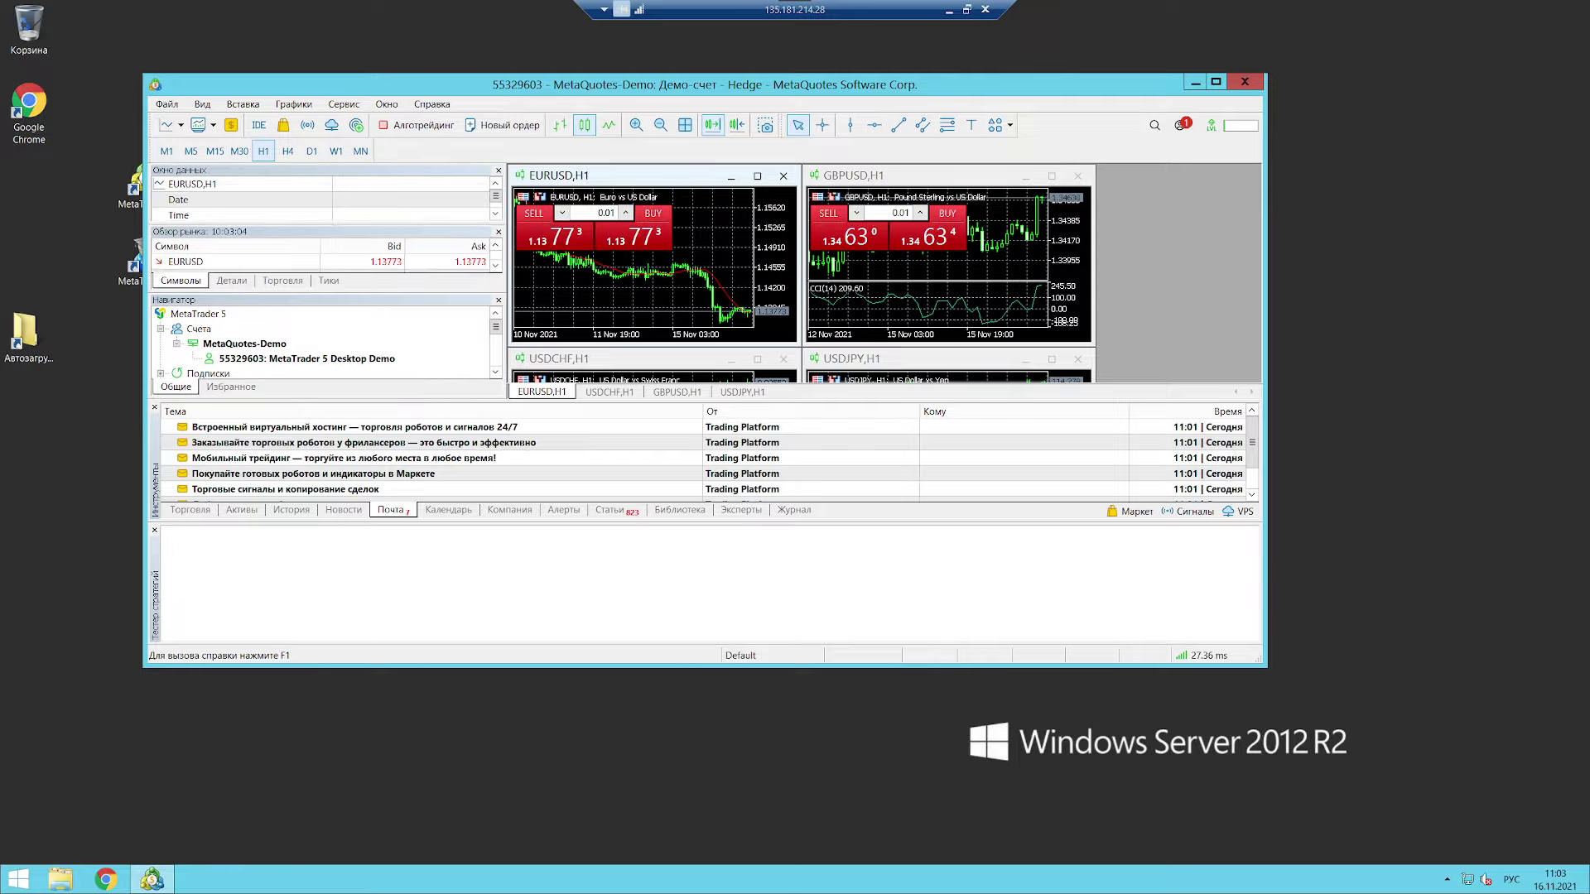
{"action": "left_click", "coordinate": [1244, 82]}
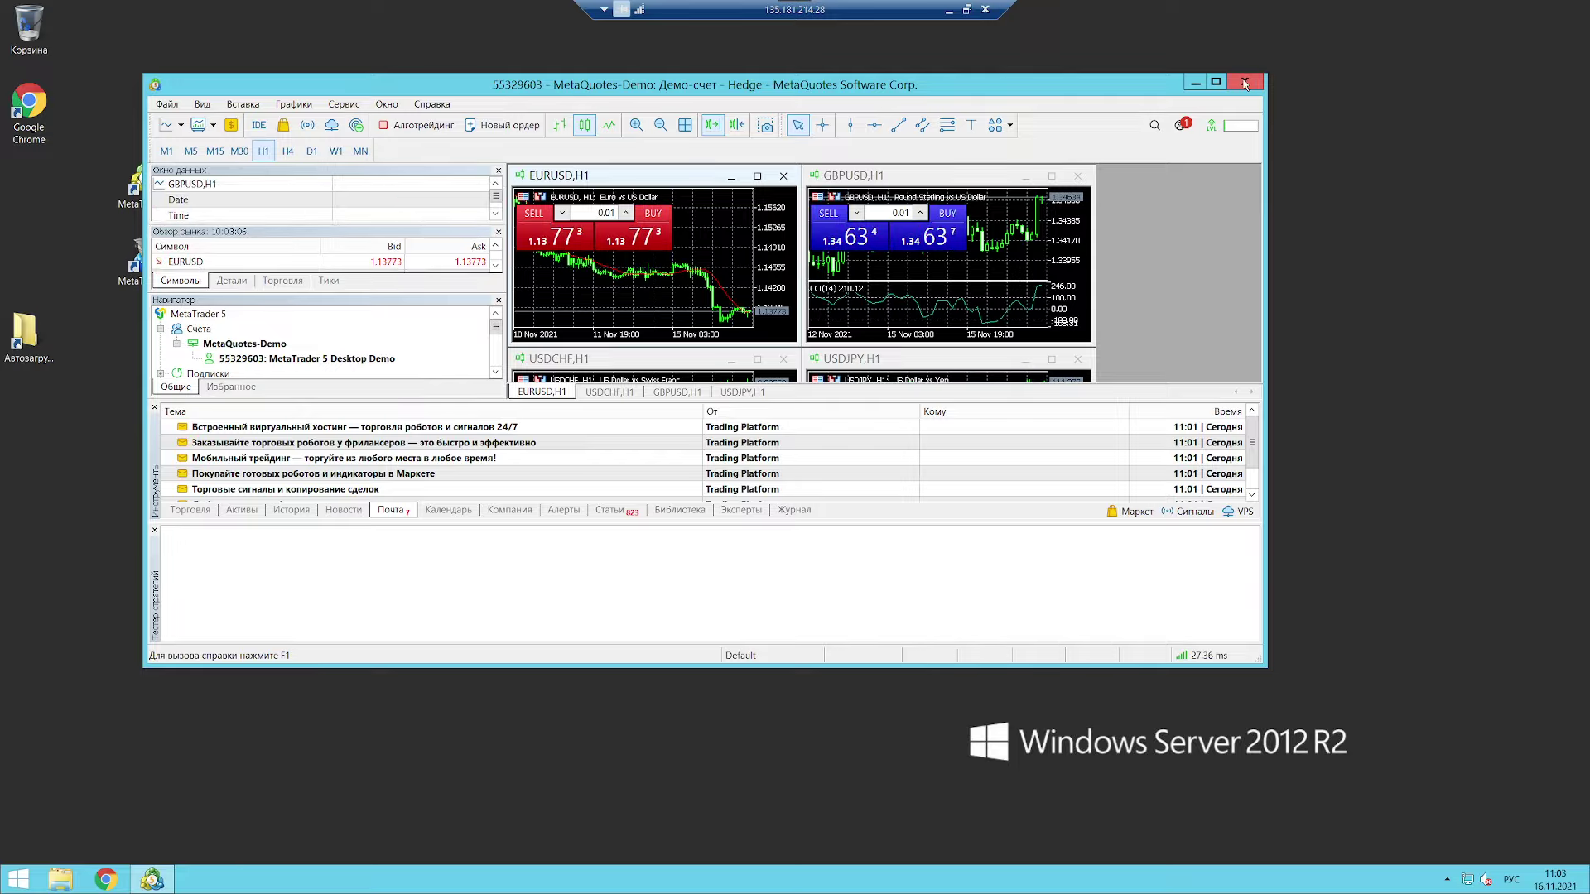
{"action": "left_click", "coordinate": [146, 269]}
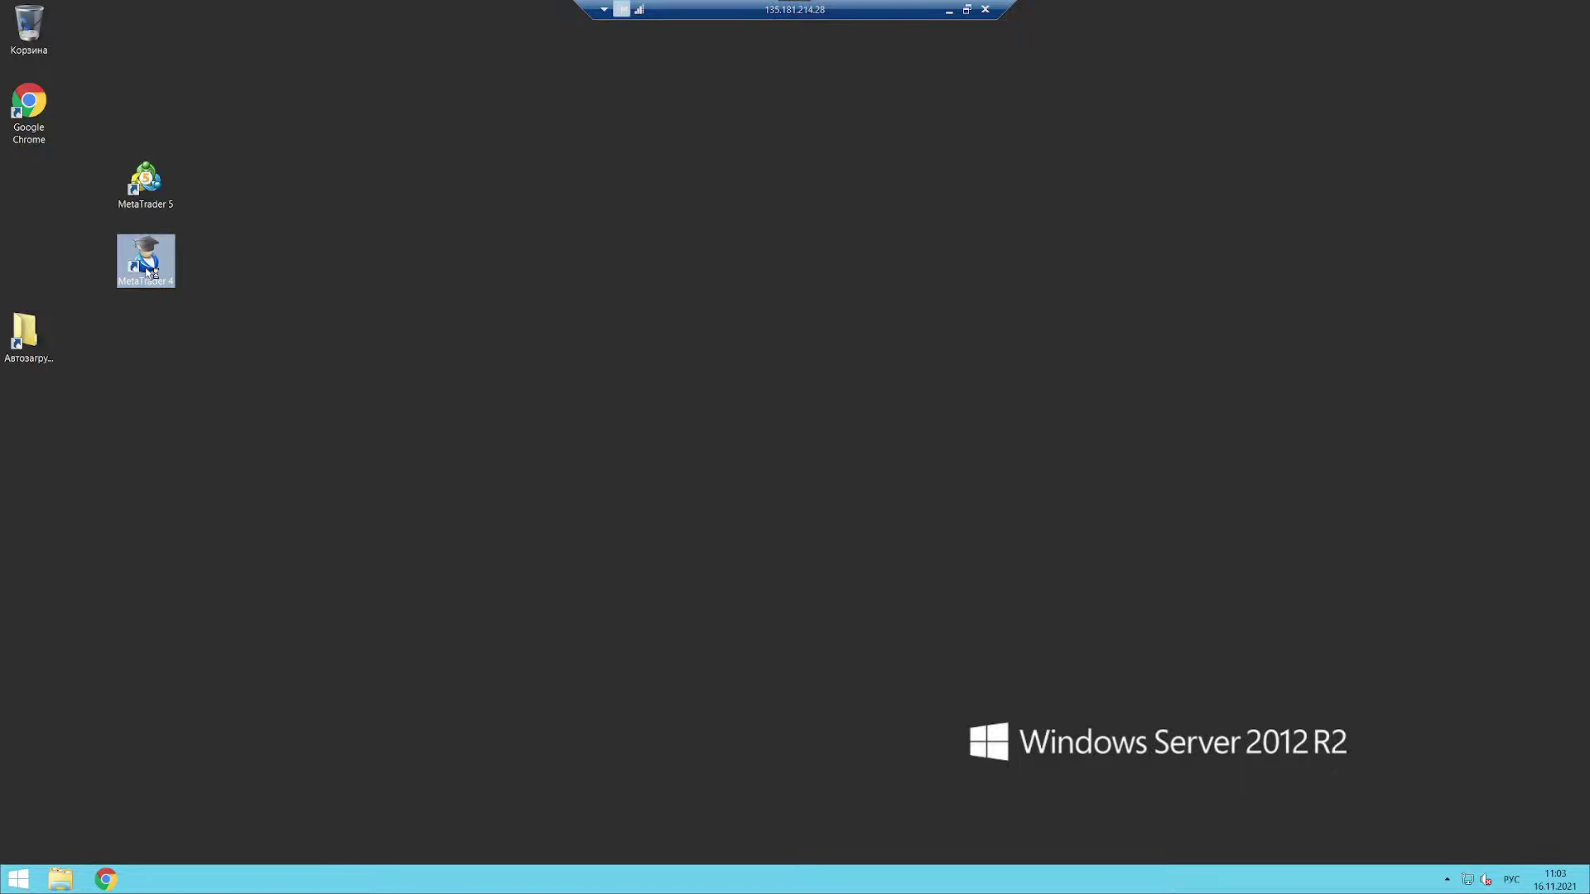
Step: Launch MetaTrader 4, search for servers, and choose a new demo account on MetaQuotes-Demo
{"action": "double_click", "coordinate": [148, 270]}
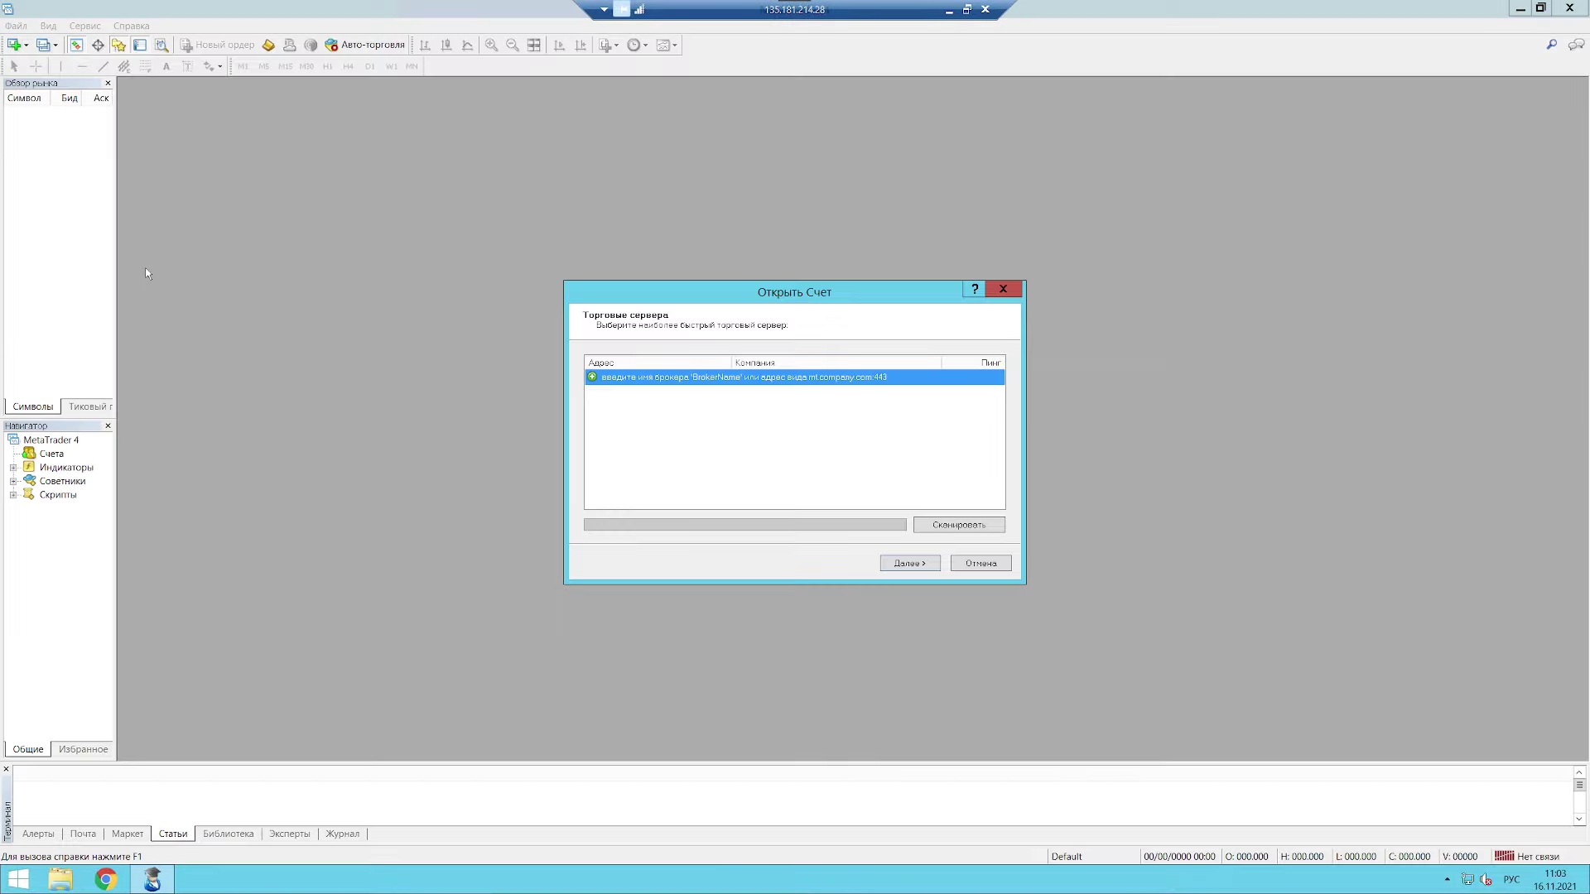
{"action": "left_click", "coordinate": [674, 377]}
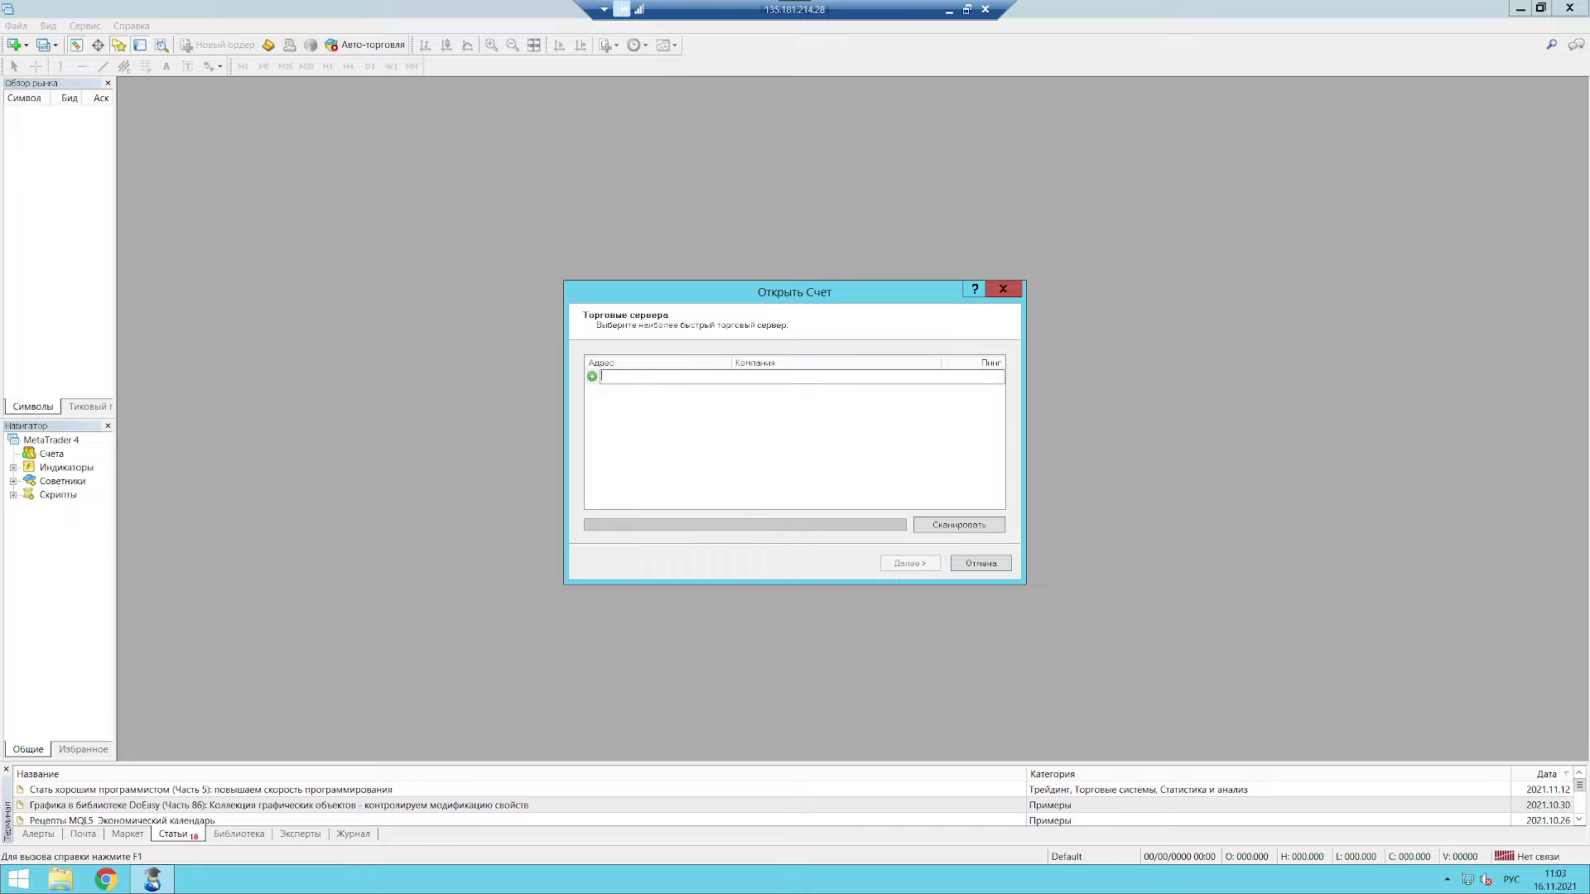
{"action": "key", "text": "alt+shift"}
{"action": "key", "text": "Return"}
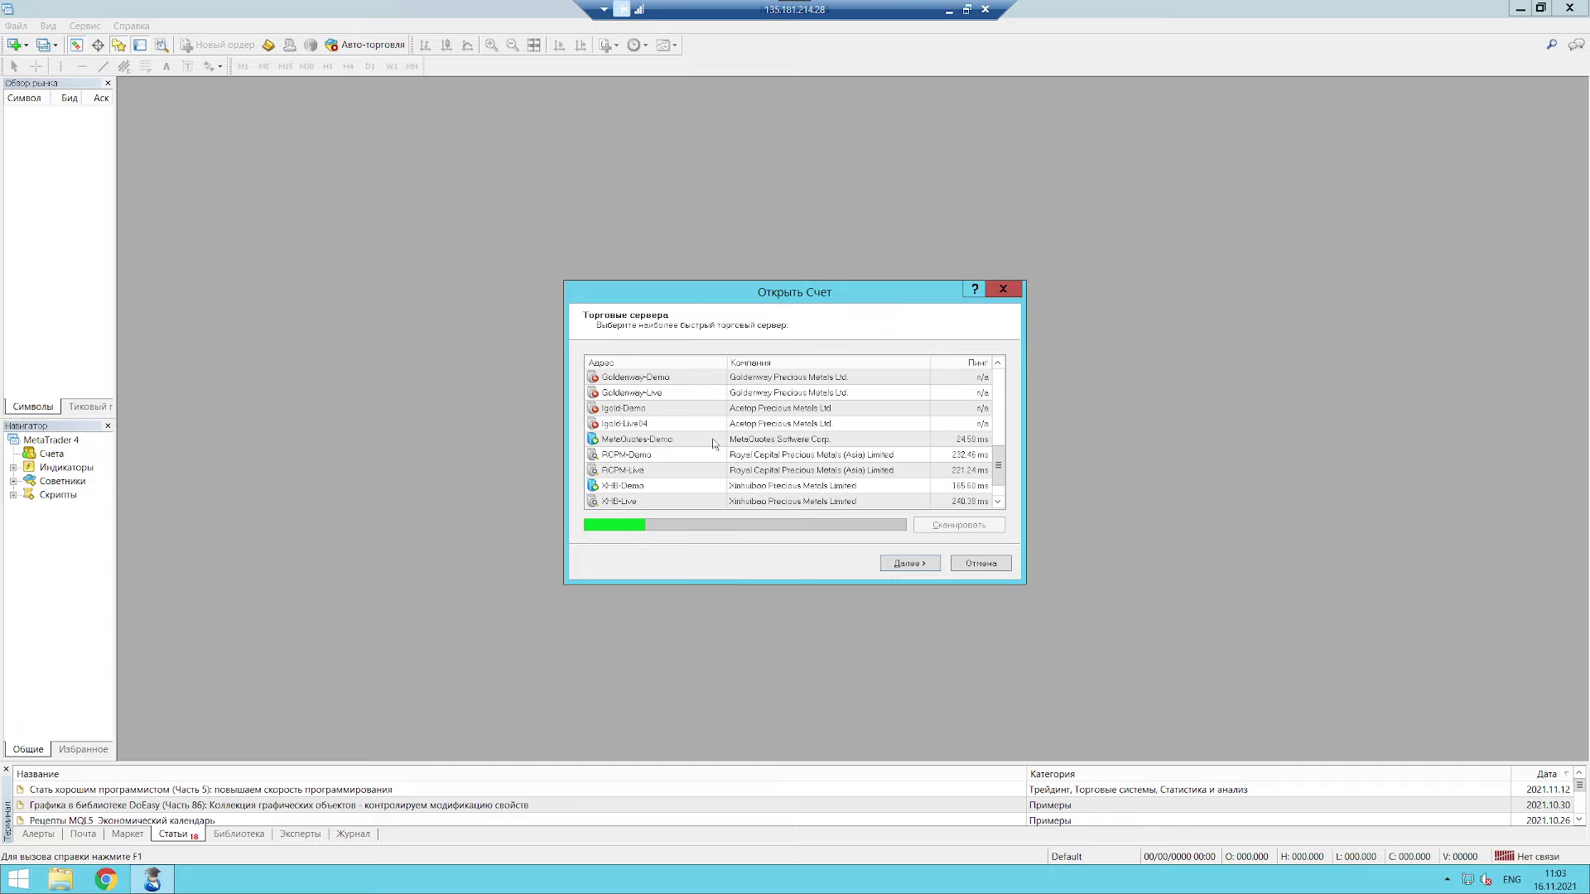
{"action": "left_click", "coordinate": [698, 410]}
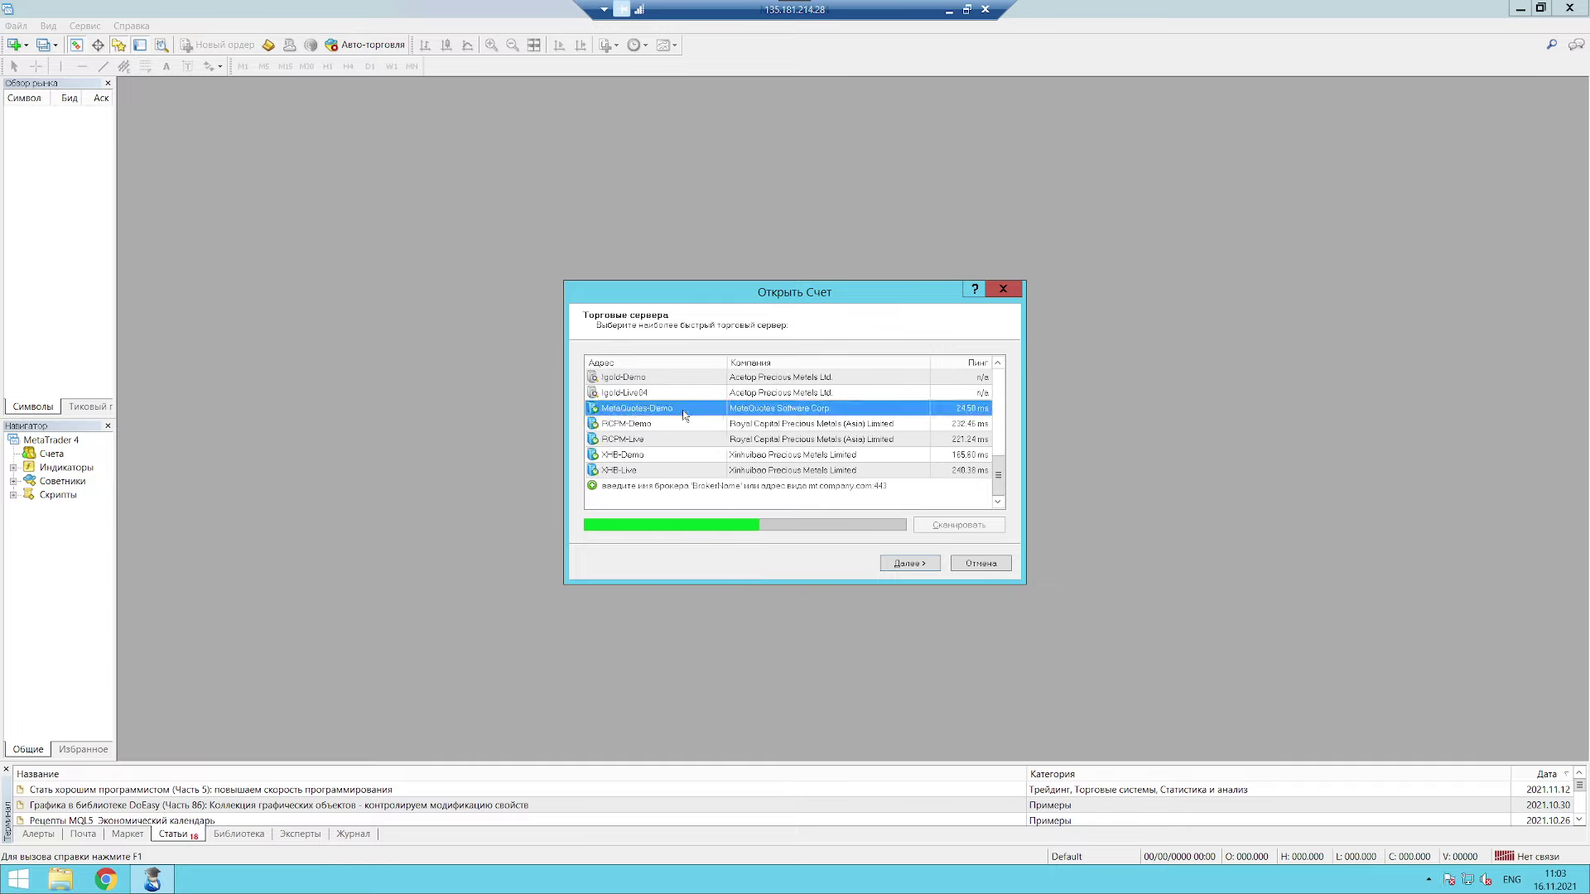
{"action": "left_click", "coordinate": [904, 565]}
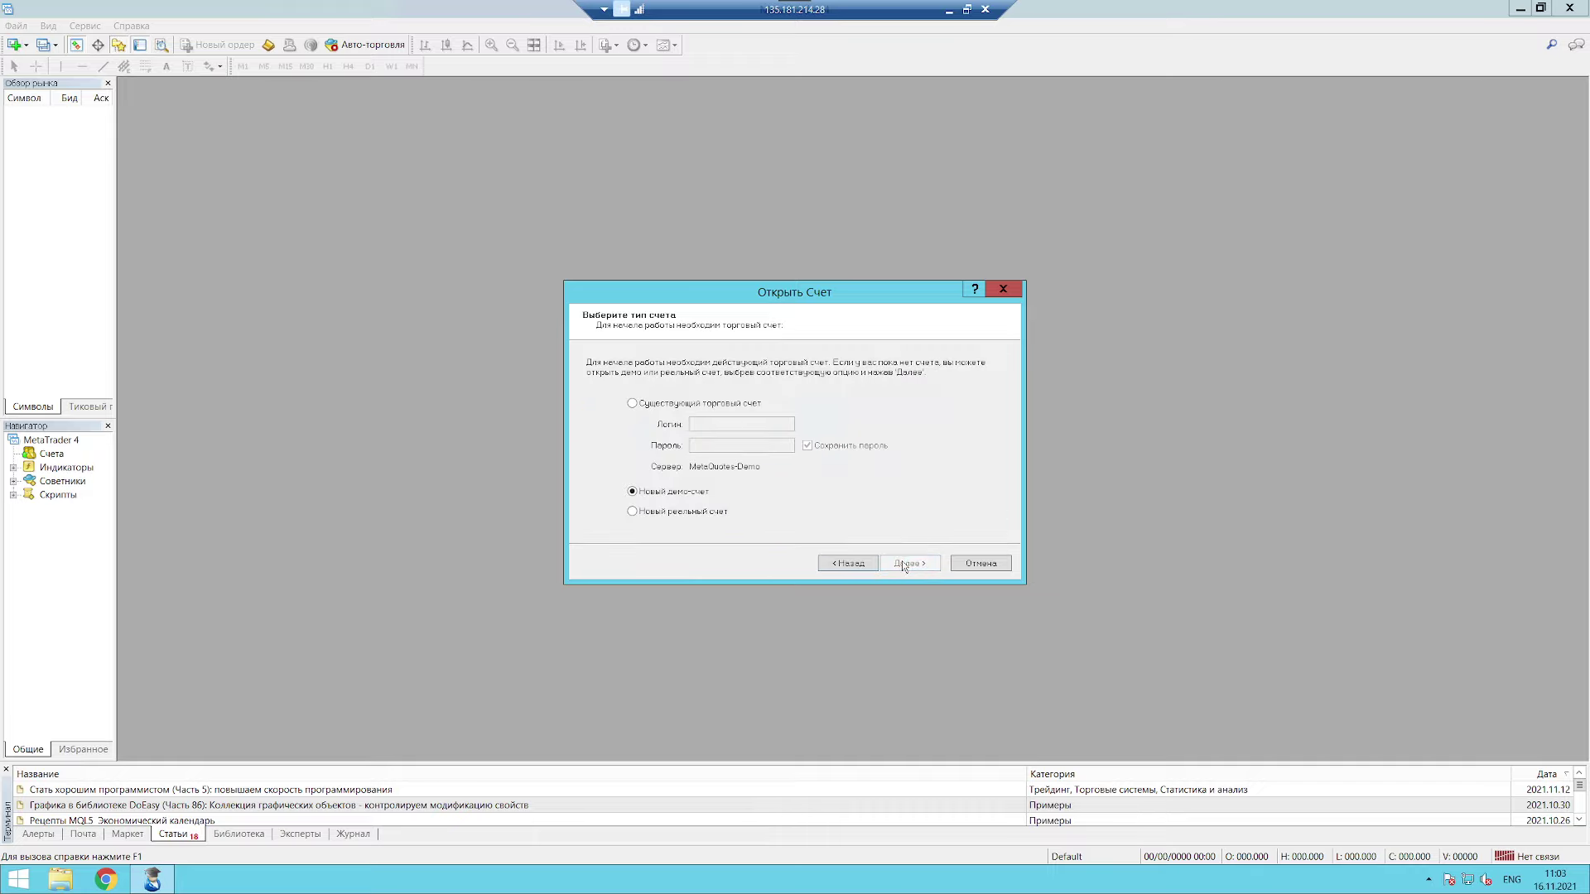
{"action": "left_click", "coordinate": [905, 565]}
Step: Fill in the name and e-mail fields, tick the news consent box, and submit the details
{"action": "type", "text": "werstser"}
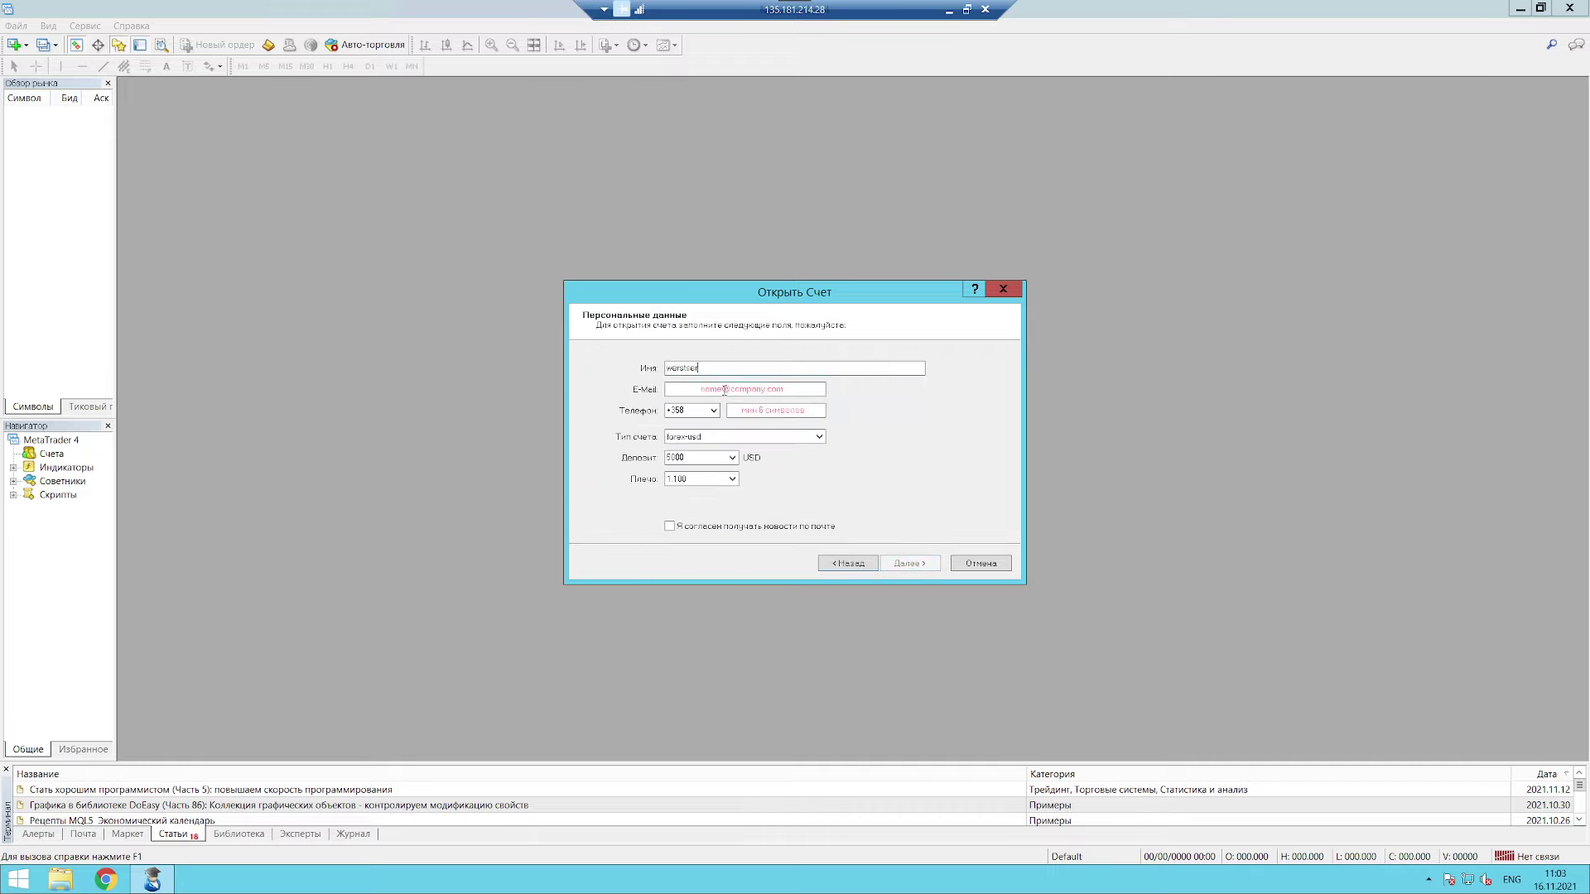
{"action": "key", "text": "Tab"}
{"action": "type", "text": "se"}
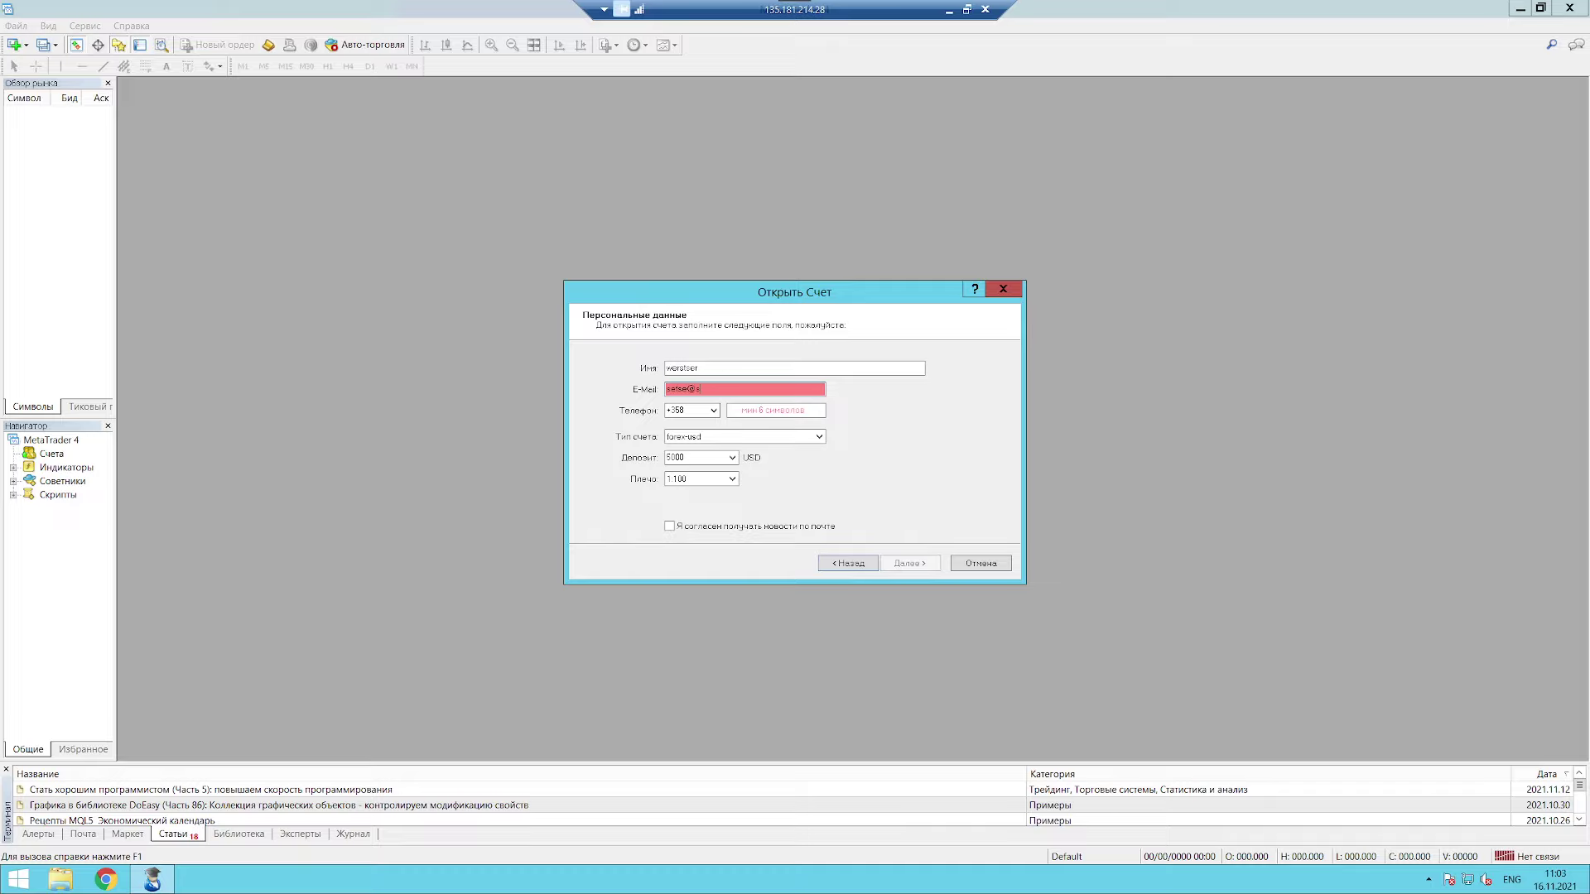
{"action": "type", "text": "tse@set.sets"}
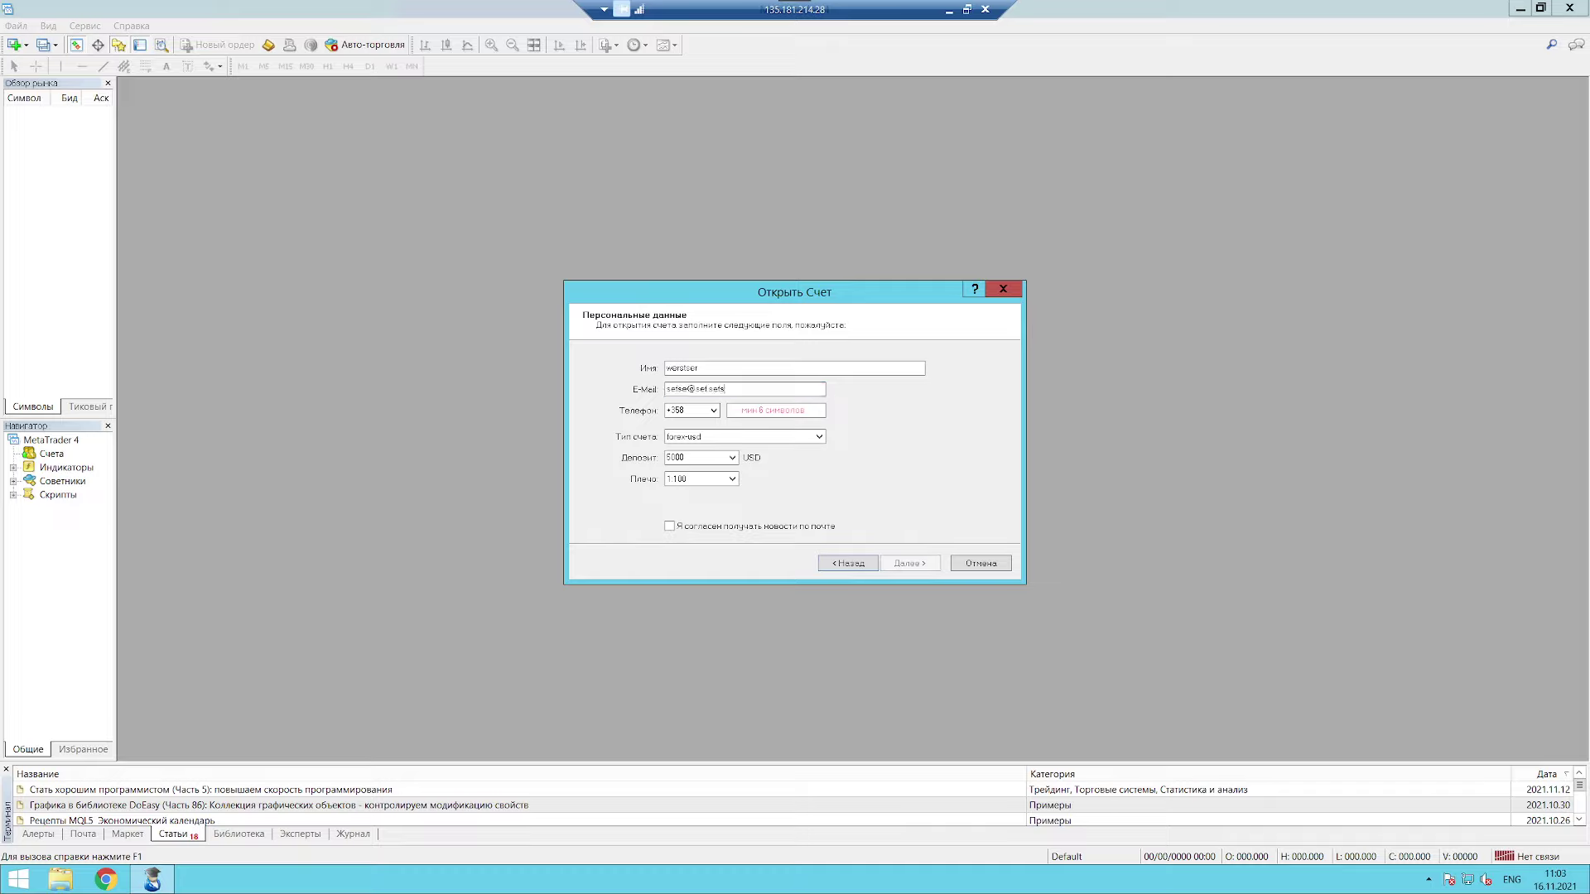
{"action": "type", "text": "2345435"}
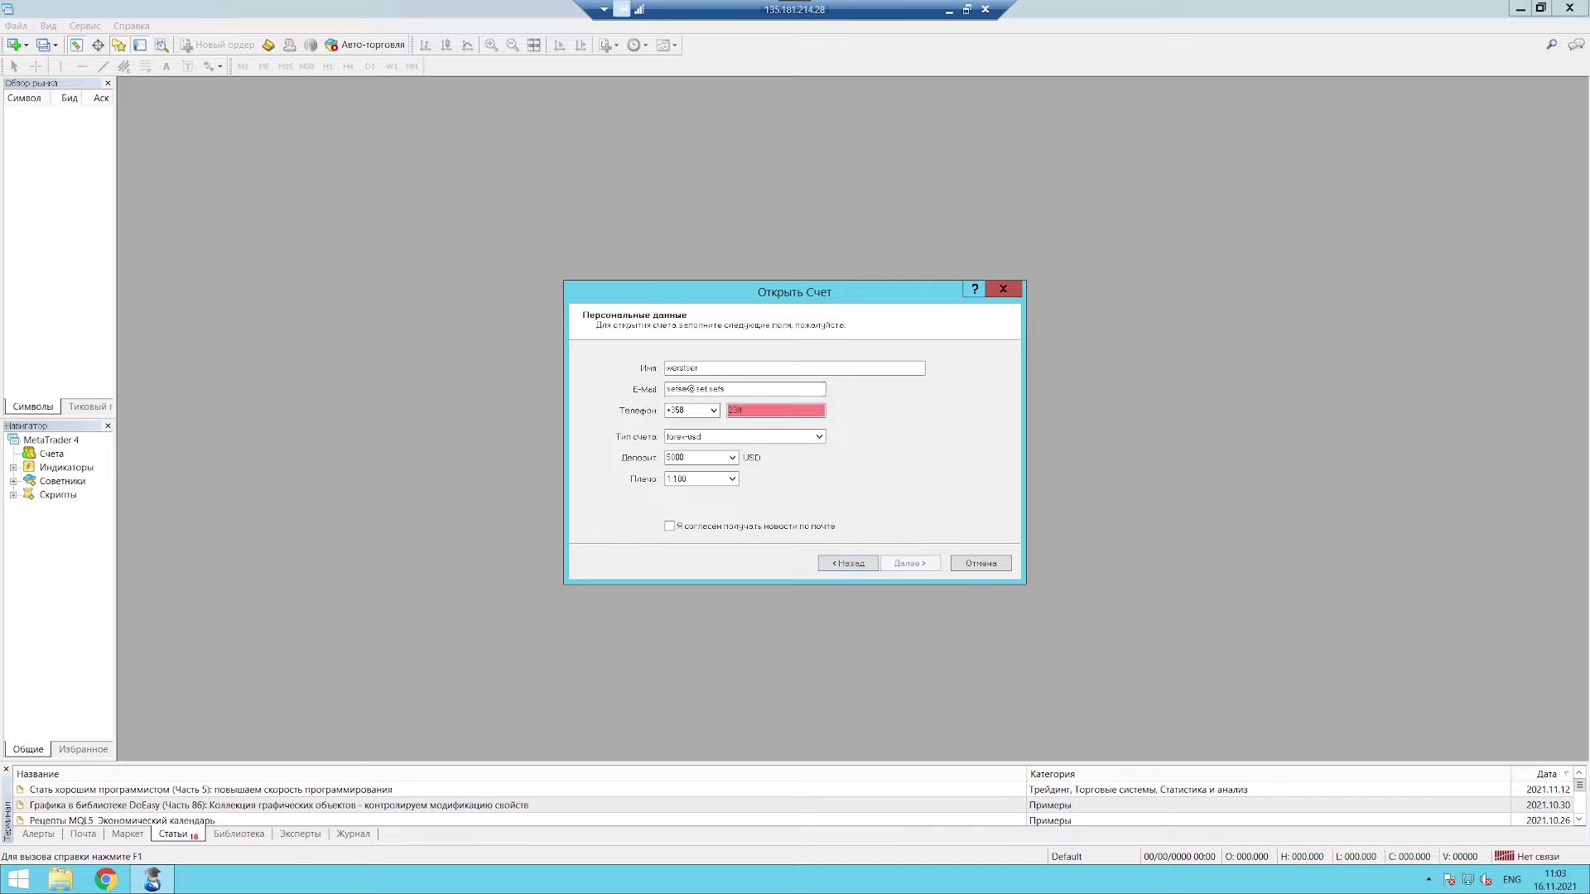
{"action": "left_click", "coordinate": [692, 528]}
{"action": "left_click", "coordinate": [919, 565]}
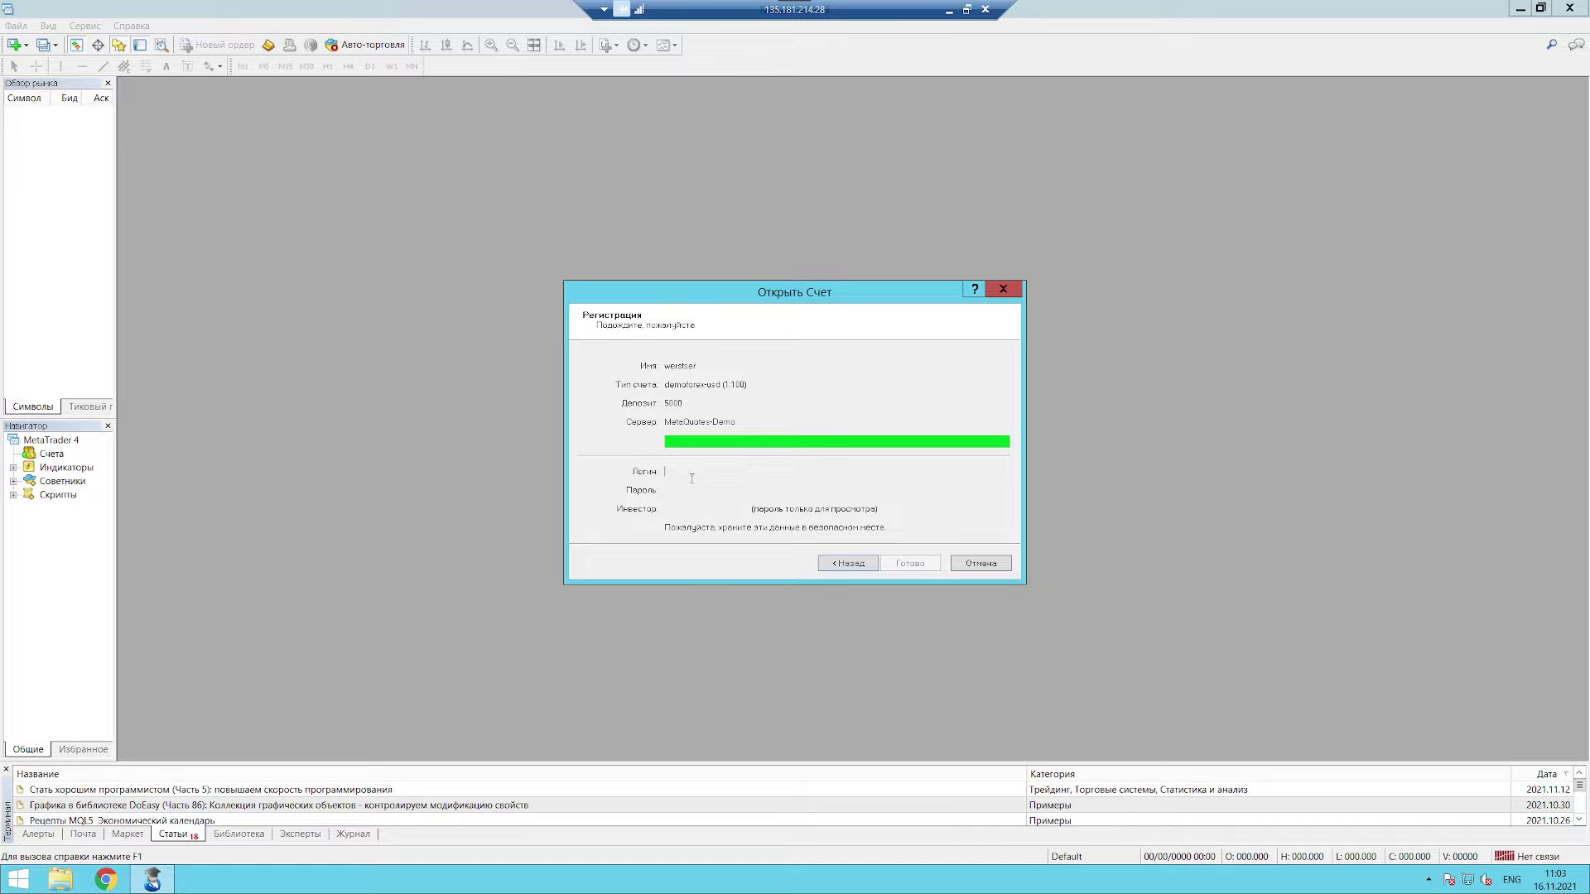
Step: Go back, reselect MetaQuotes-Demo, and resubmit the demo account details
{"action": "left_click", "coordinate": [849, 563]}
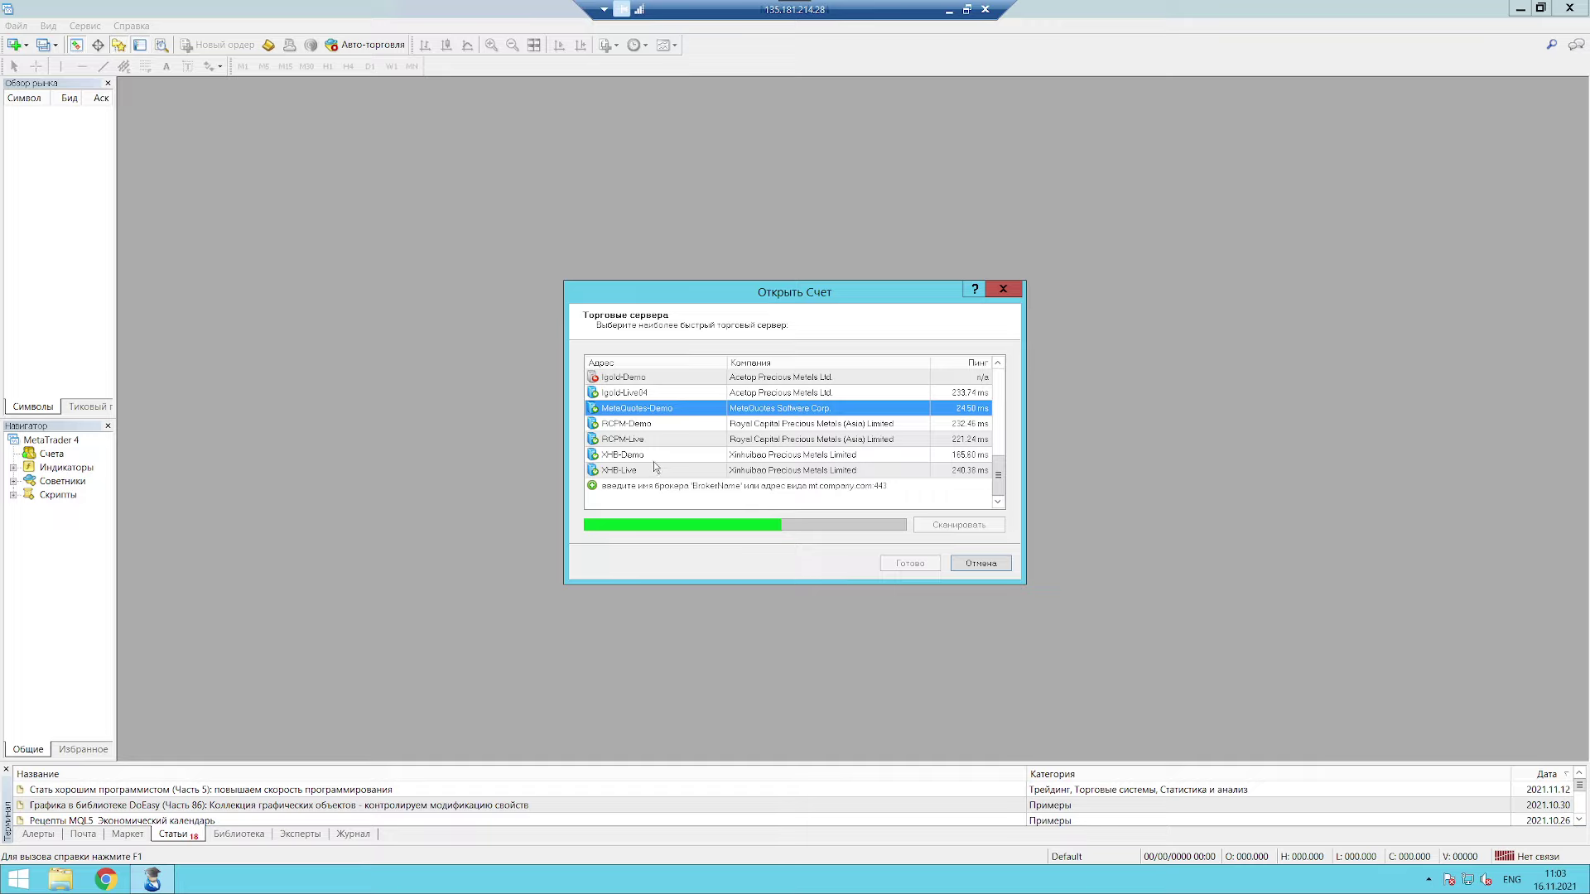
{"action": "scroll", "coordinate": [656, 461], "scroll_direction": "up", "scroll_amount": 10}
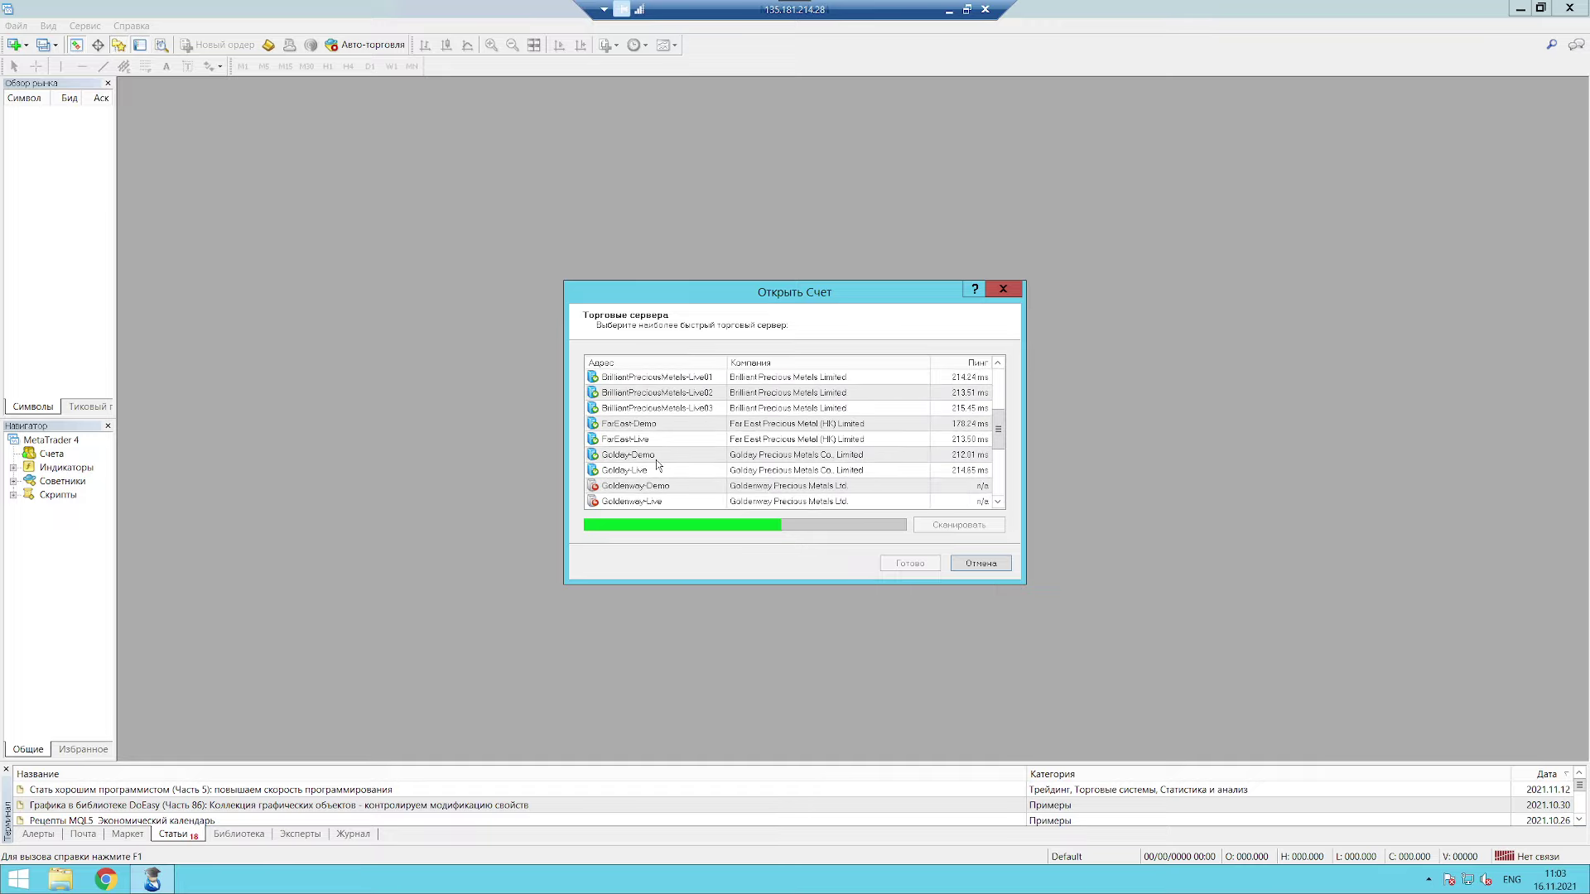
{"action": "scroll", "coordinate": [658, 464], "scroll_direction": "down", "scroll_amount": 10}
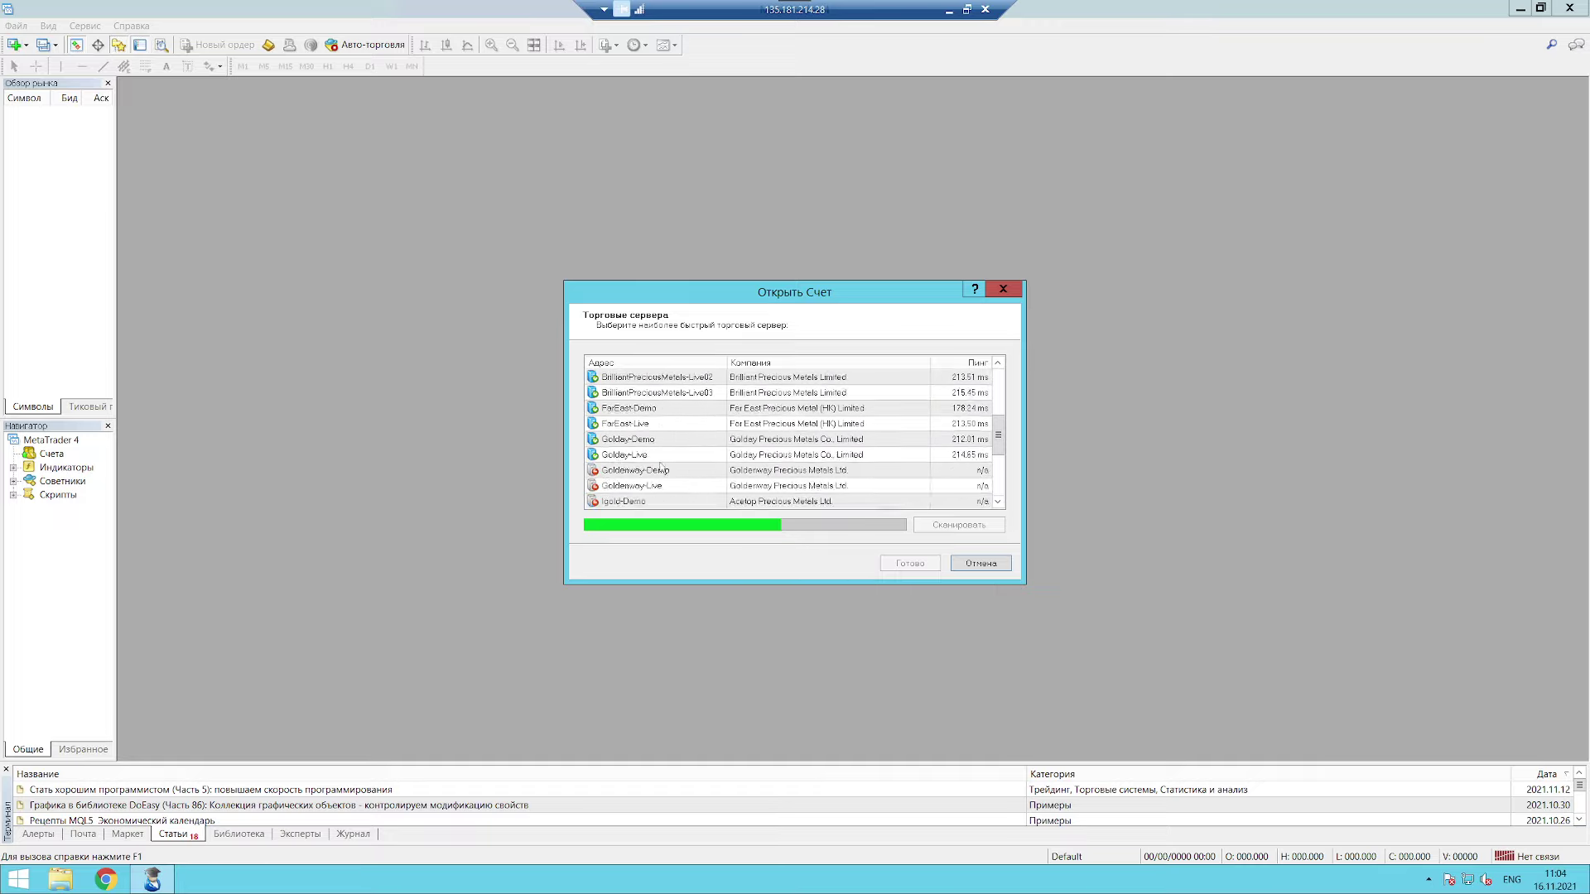
{"action": "left_click", "coordinate": [661, 412]}
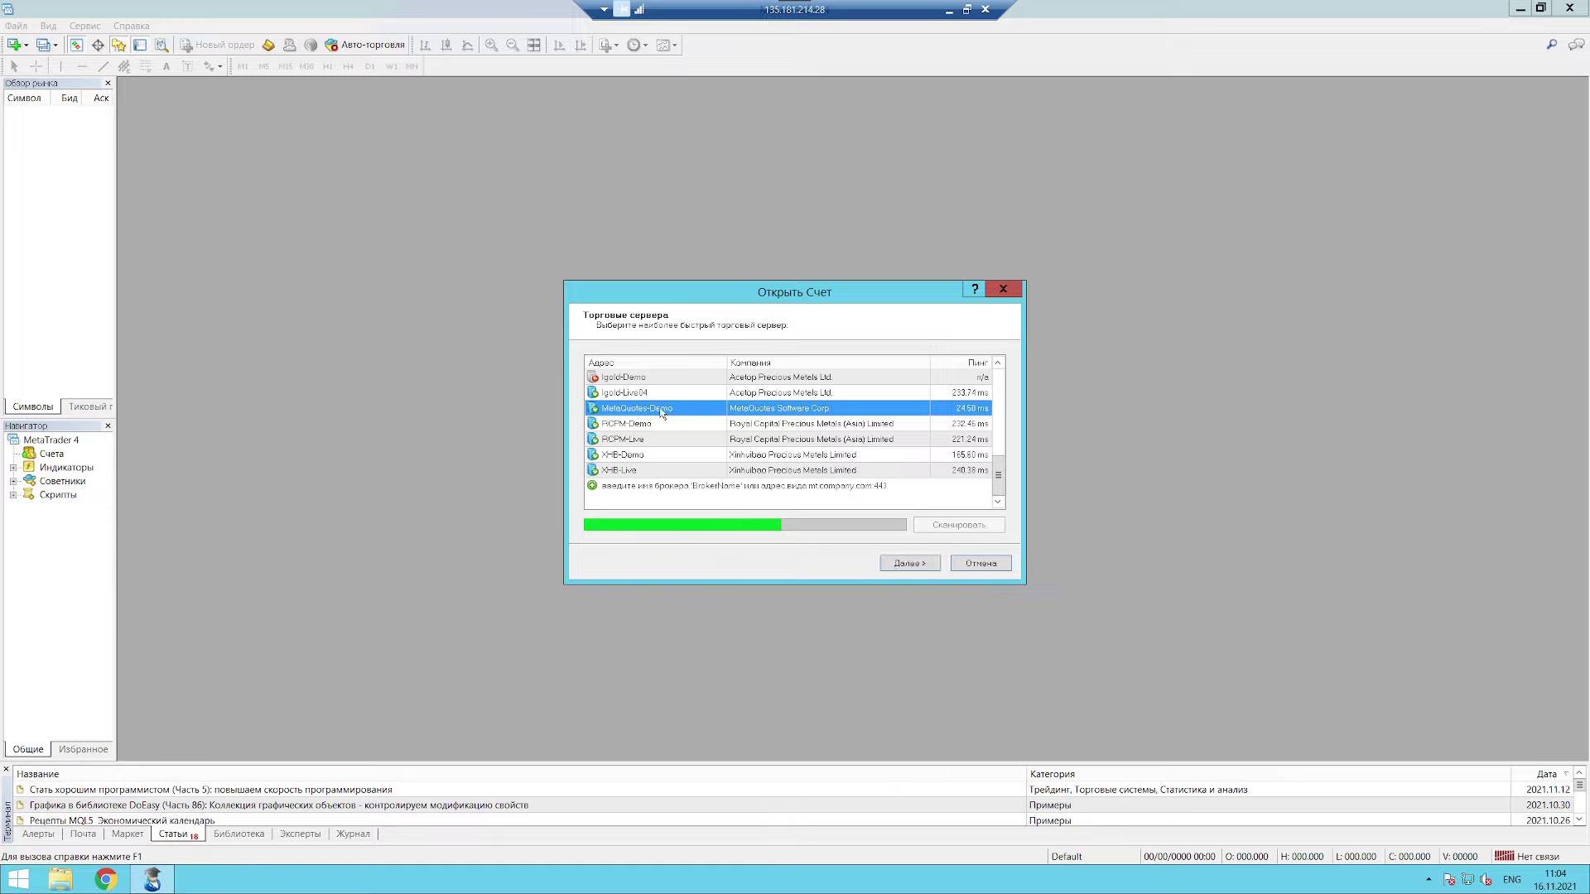
{"action": "left_click", "coordinate": [900, 566]}
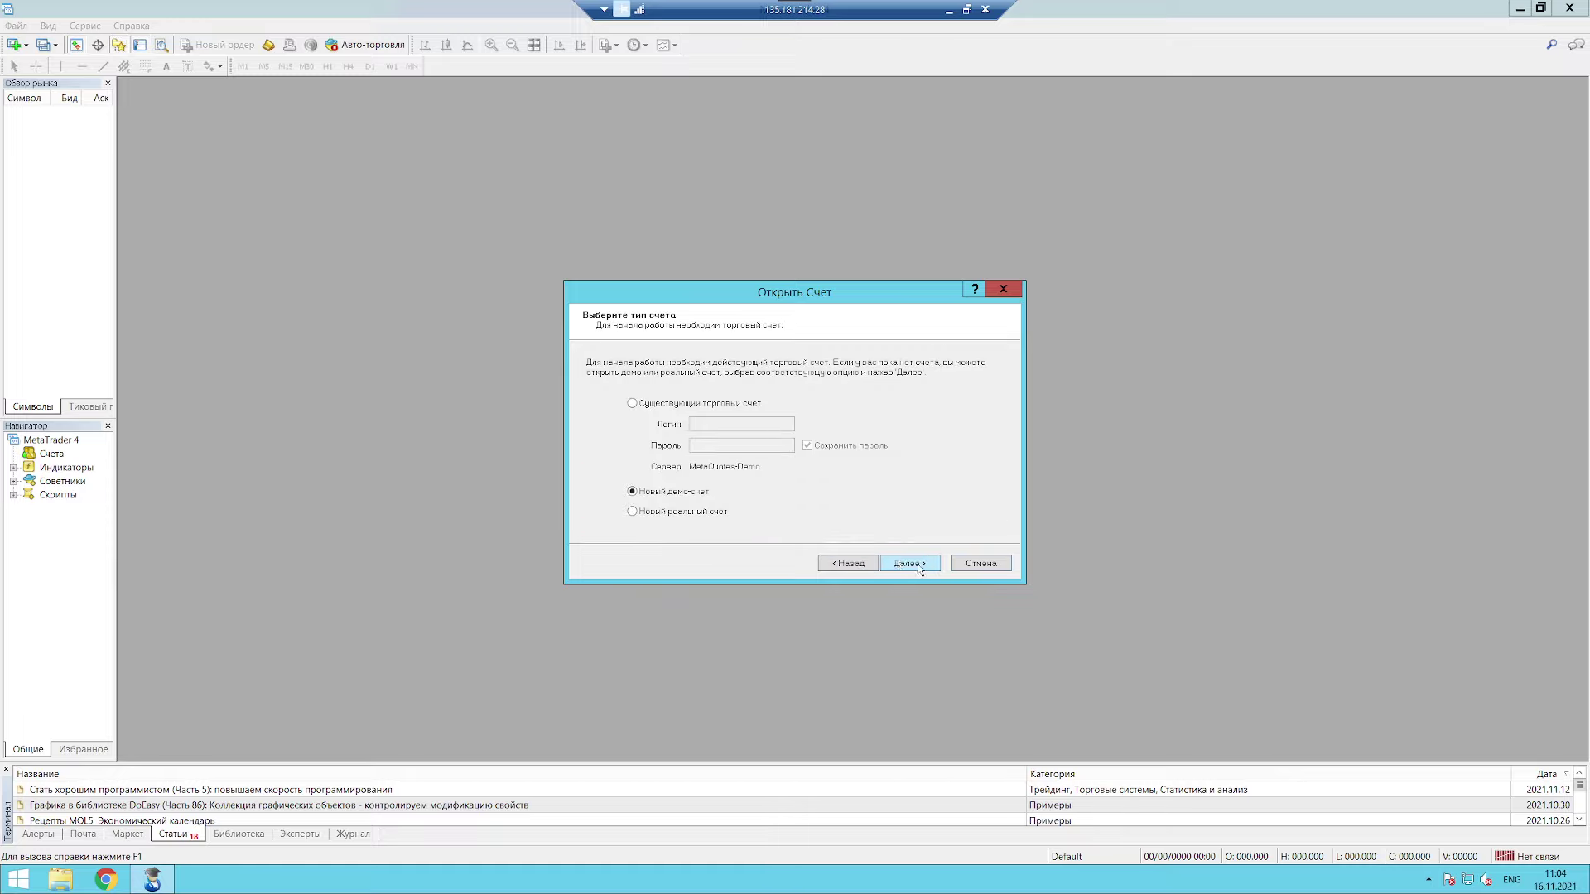
{"action": "left_click", "coordinate": [909, 564]}
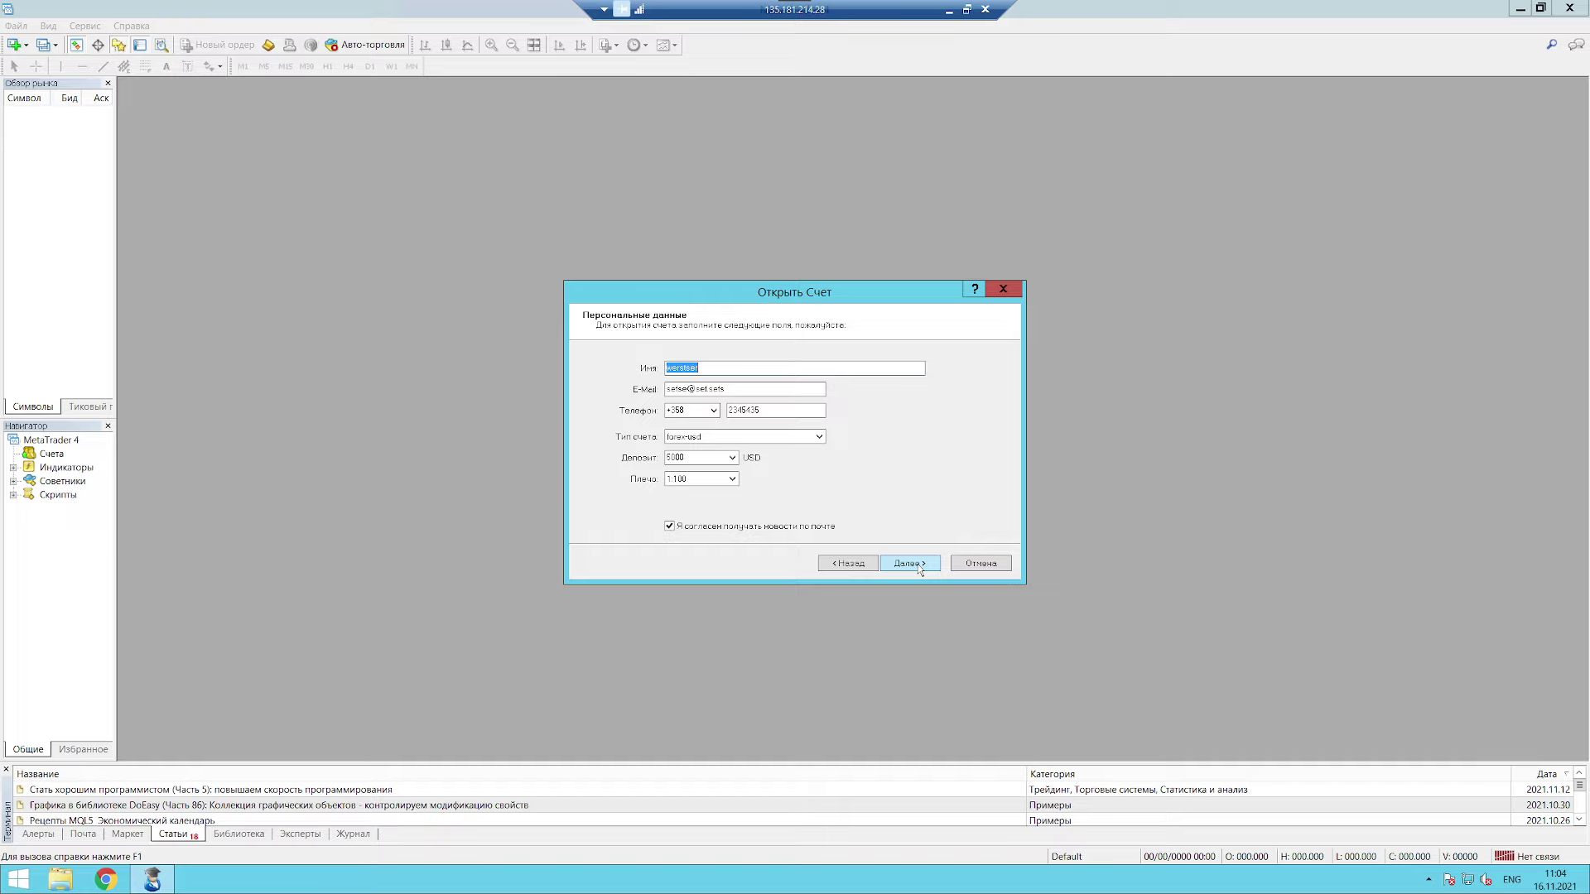
{"action": "left_click", "coordinate": [910, 563]}
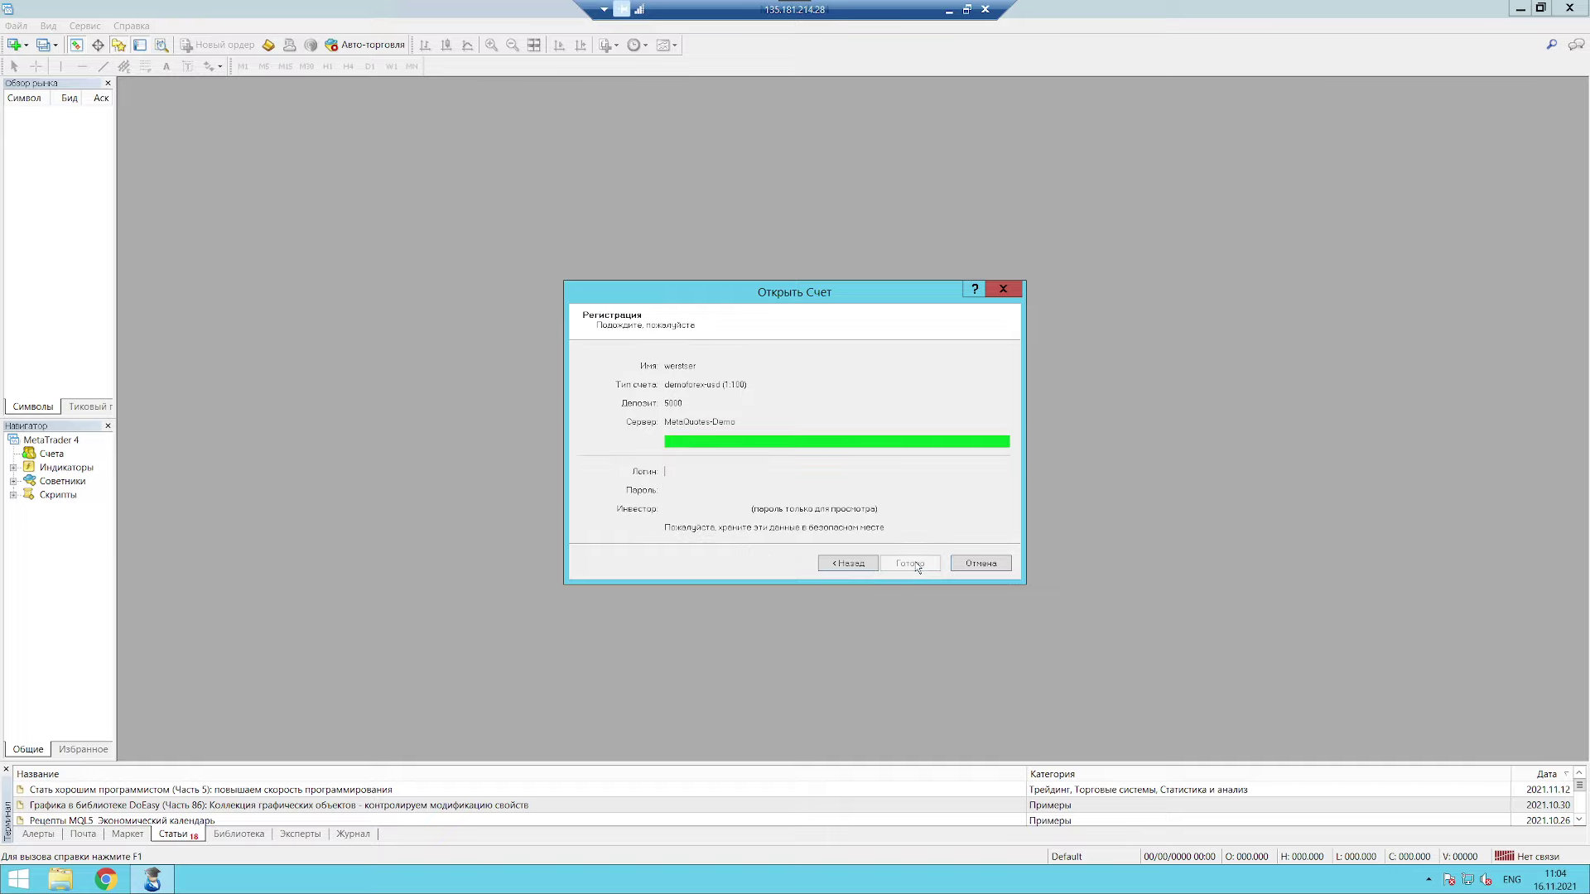
Step: Add broker 'Alpari', pick Alpari-ECN-Demo, and continue through personal details to registration
{"action": "left_click", "coordinate": [848, 565]}
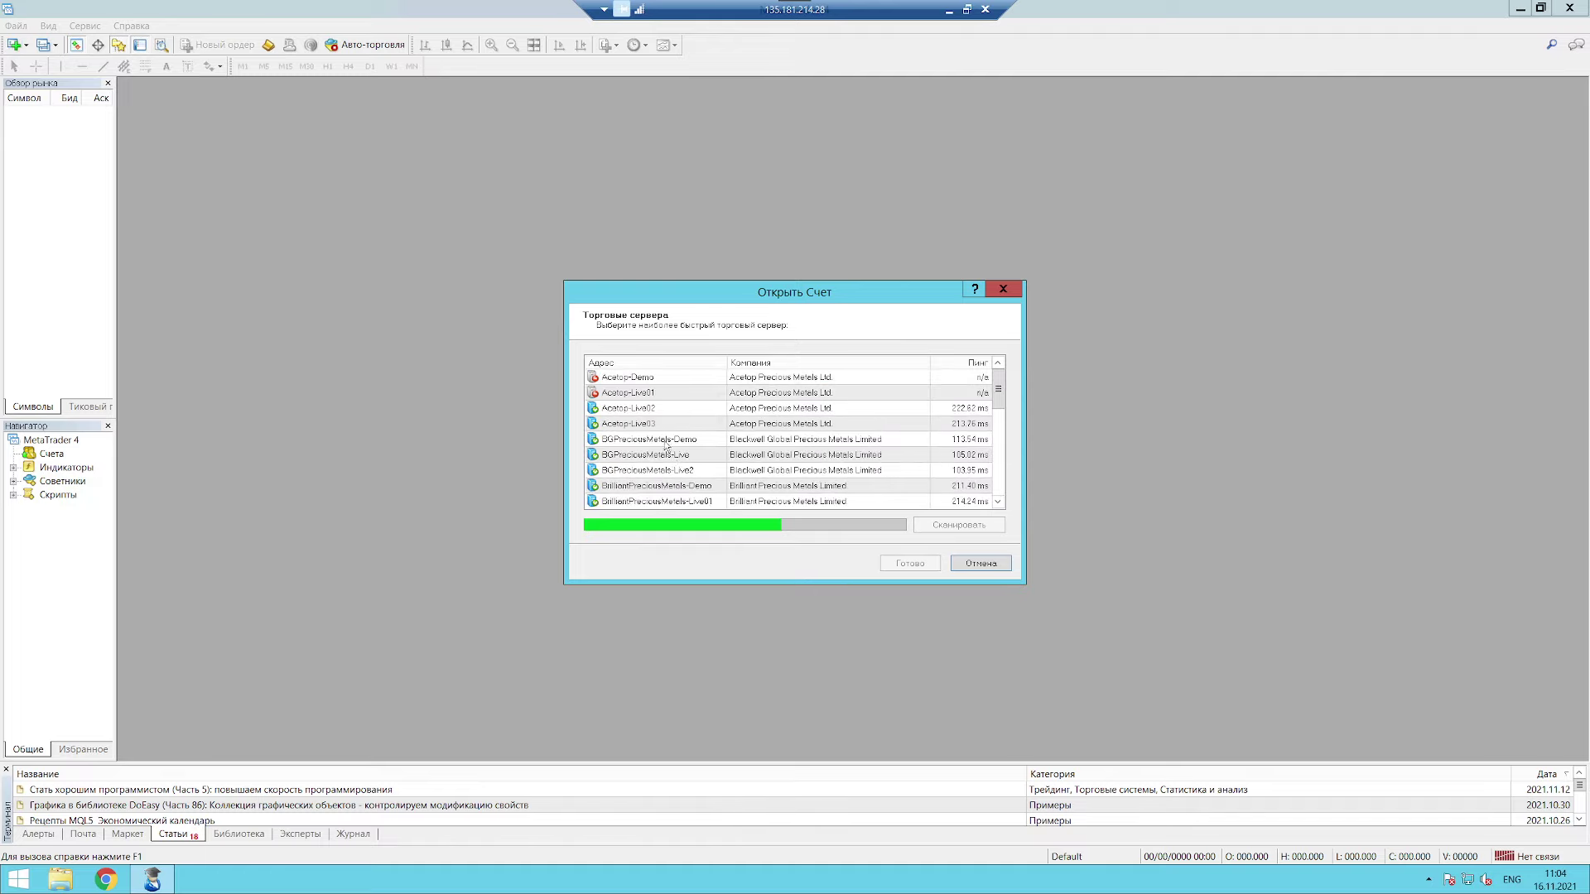
{"action": "scroll", "coordinate": [662, 476], "scroll_direction": "down", "scroll_amount": 5}
{"action": "left_click", "coordinate": [651, 491]}
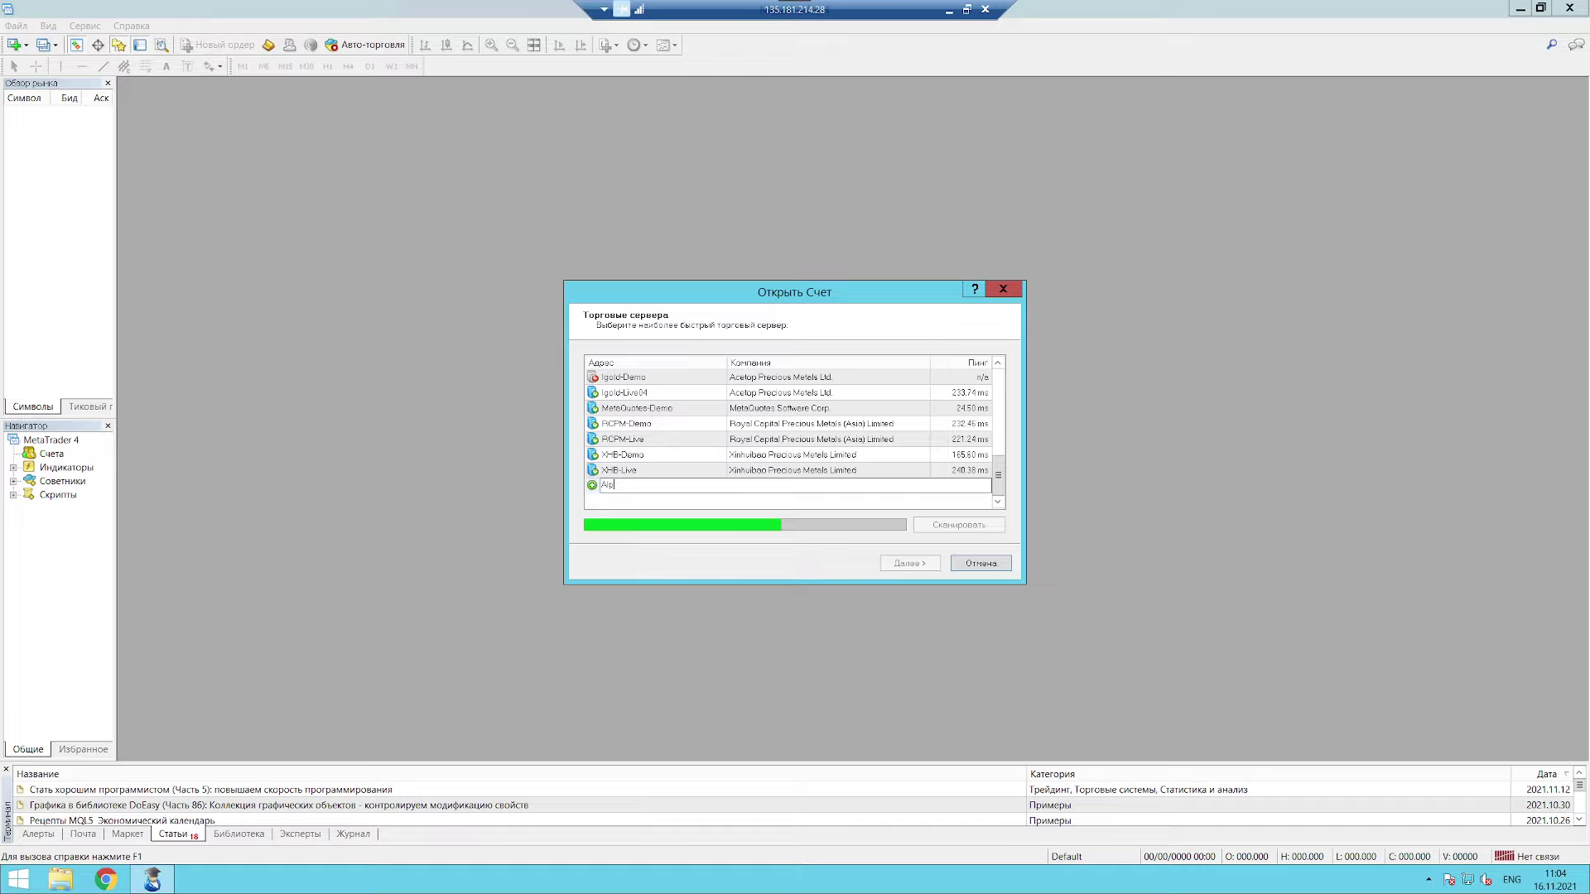
{"action": "type", "text": "Alpari"}
{"action": "key", "text": "Return"}
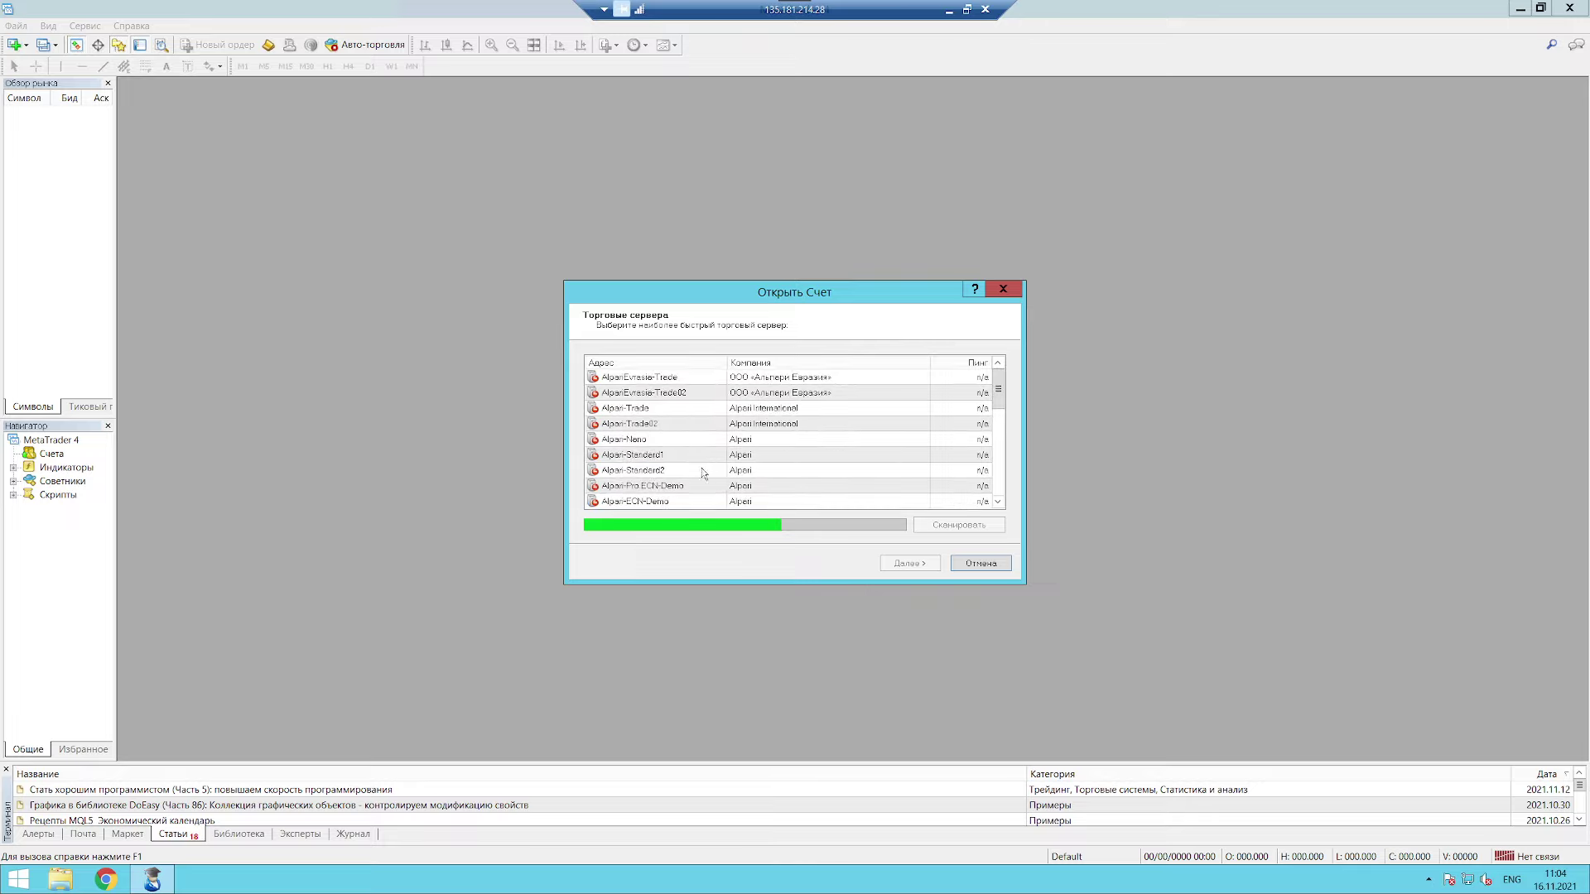
{"action": "left_click", "coordinate": [671, 440]}
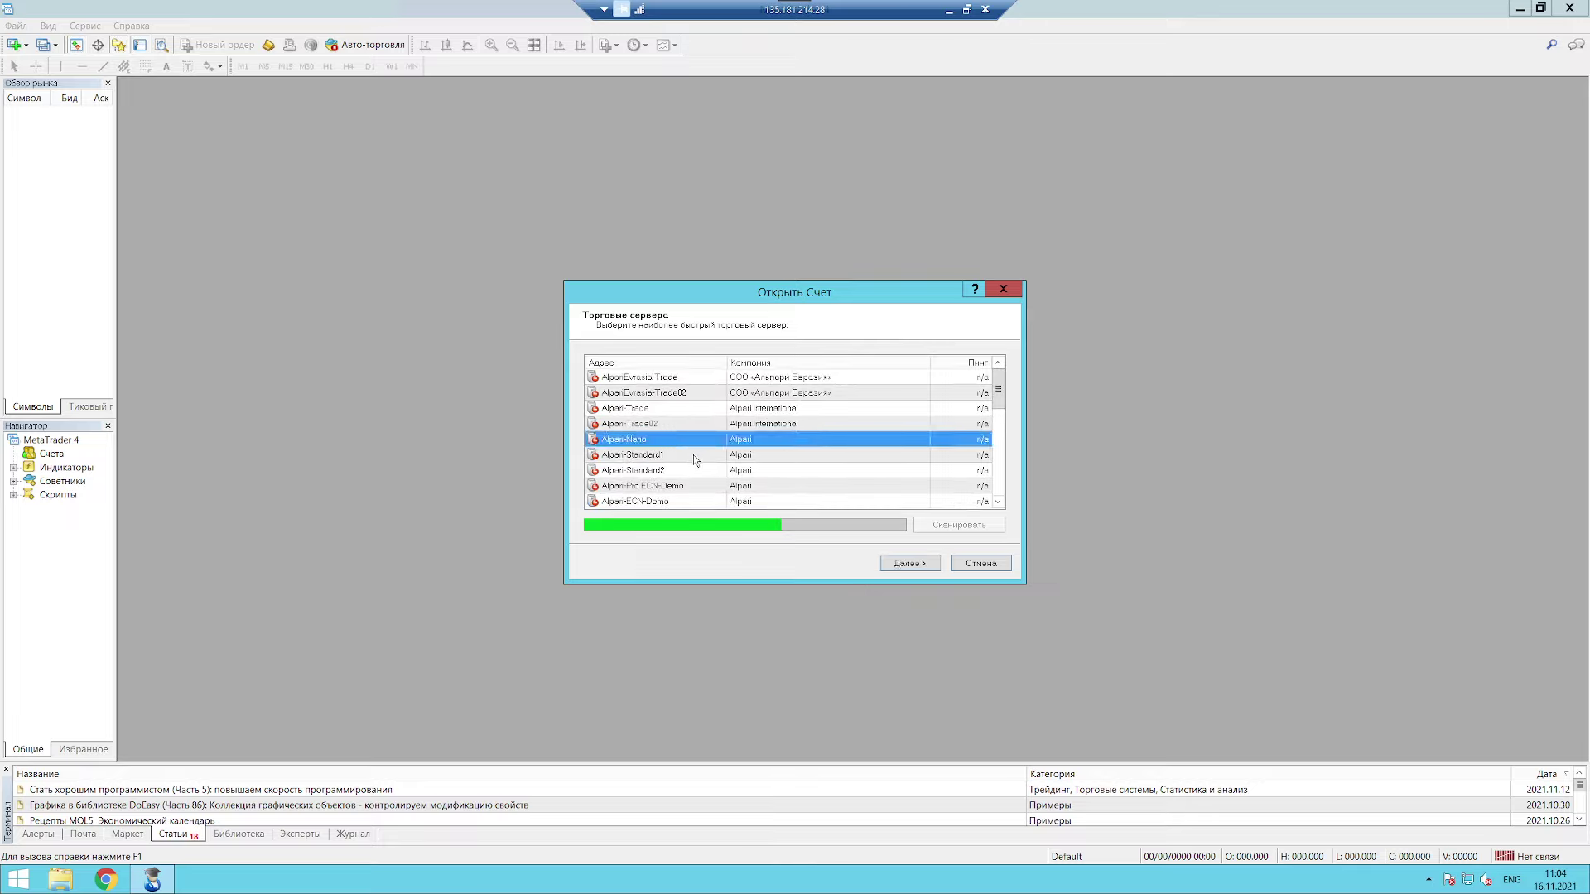
{"action": "scroll", "coordinate": [694, 459], "scroll_direction": "down", "scroll_amount": 1}
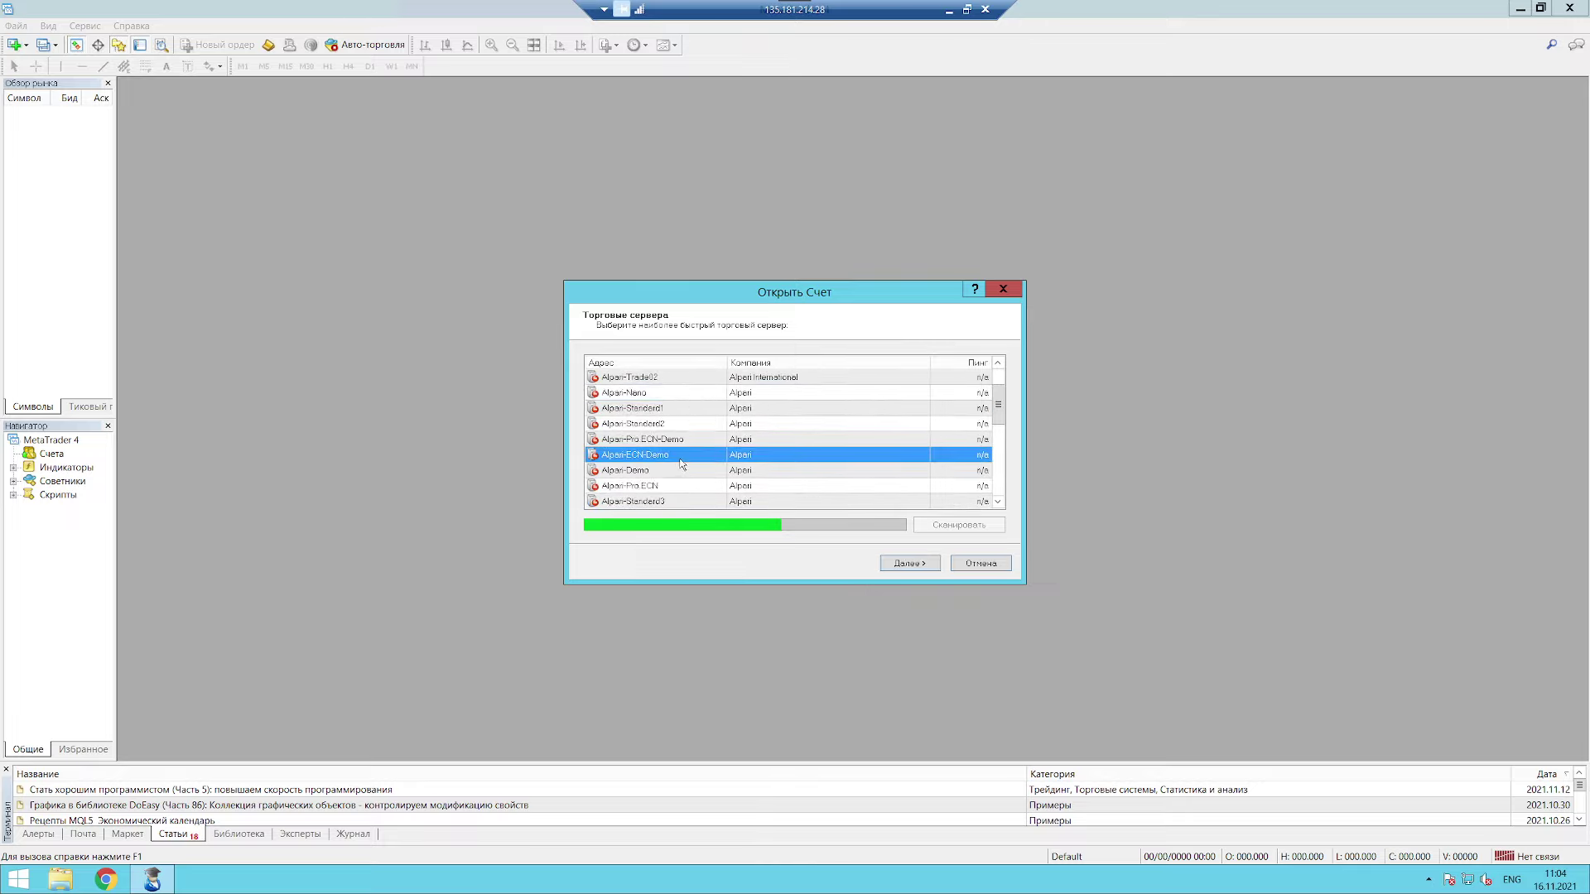
{"action": "left_click", "coordinate": [678, 457]}
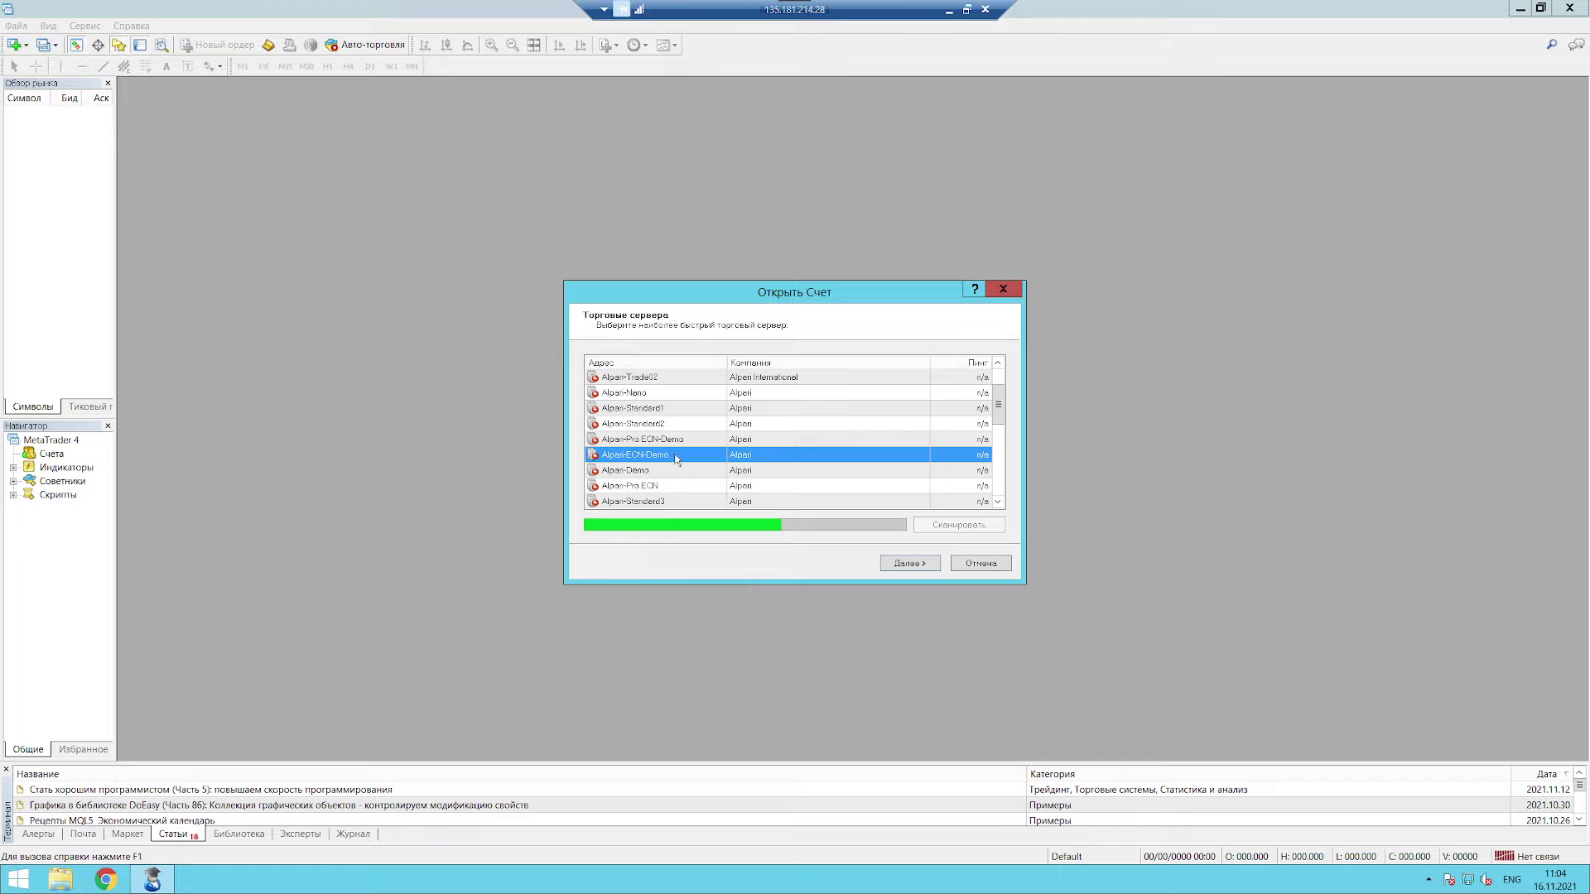
{"action": "left_click", "coordinate": [914, 565]}
{"action": "left_click", "coordinate": [929, 566]}
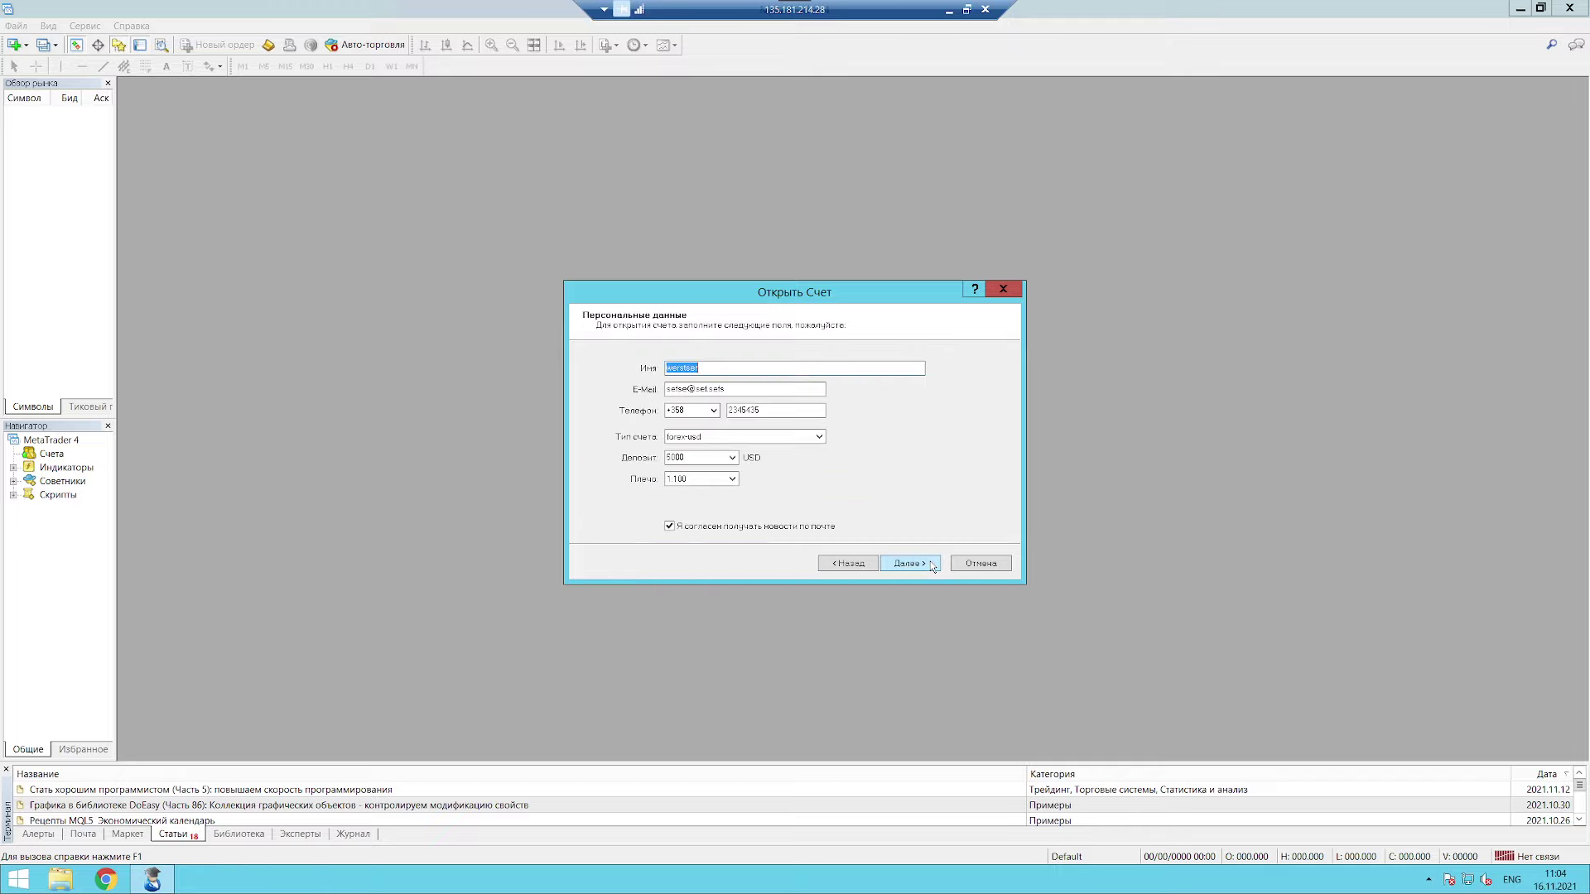
{"action": "left_click", "coordinate": [919, 565]}
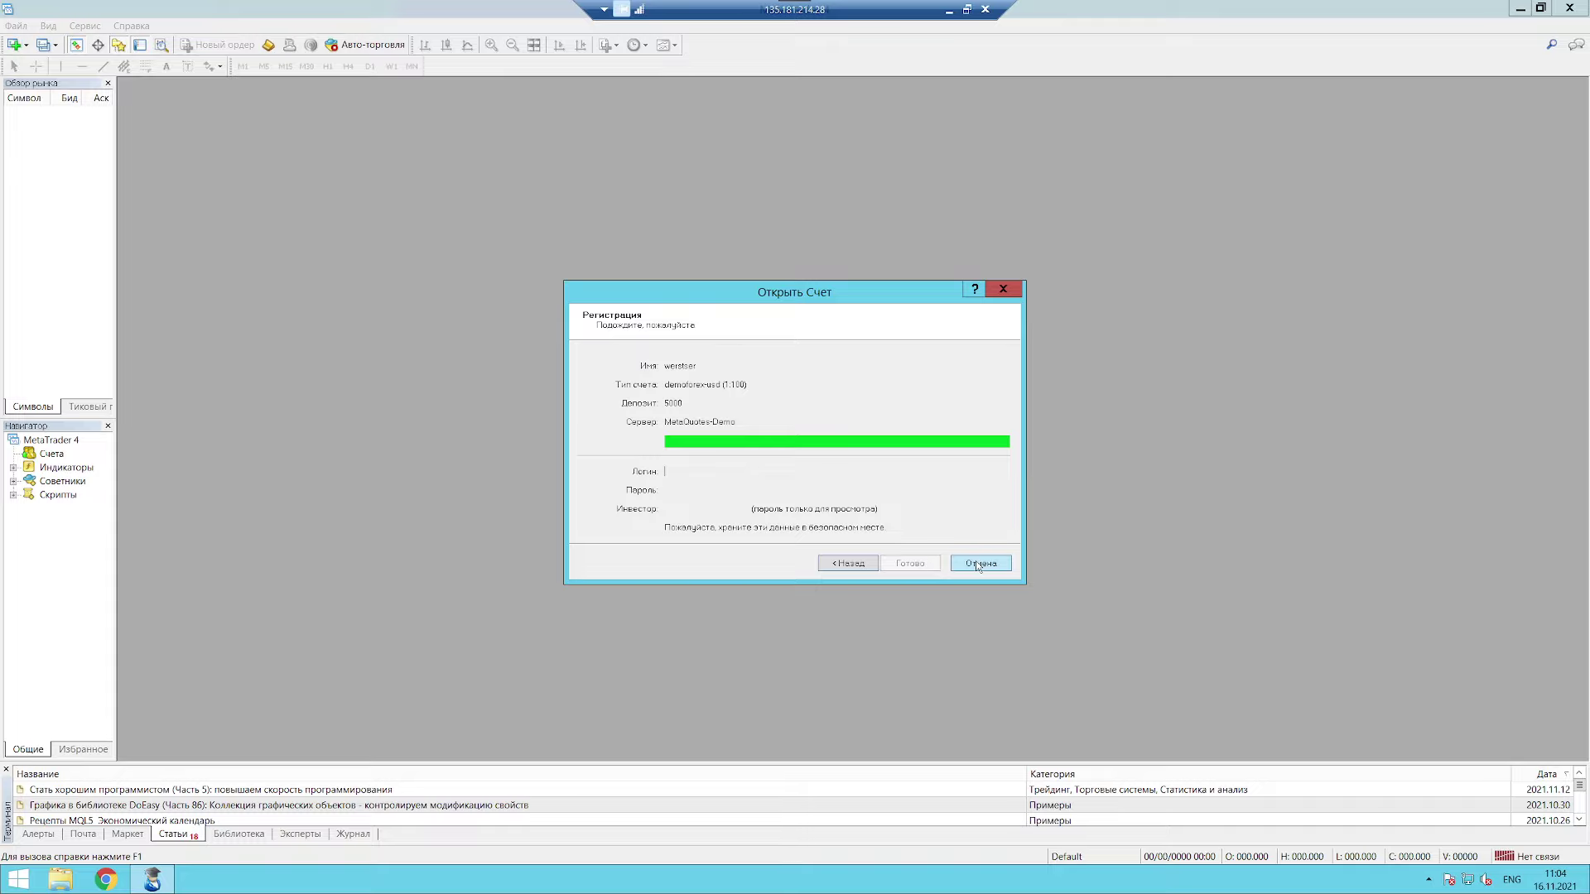
Step: Cancel the Open Account wizard, dismiss the login prompt, and close MetaTrader 4
{"action": "left_click", "coordinate": [708, 495]}
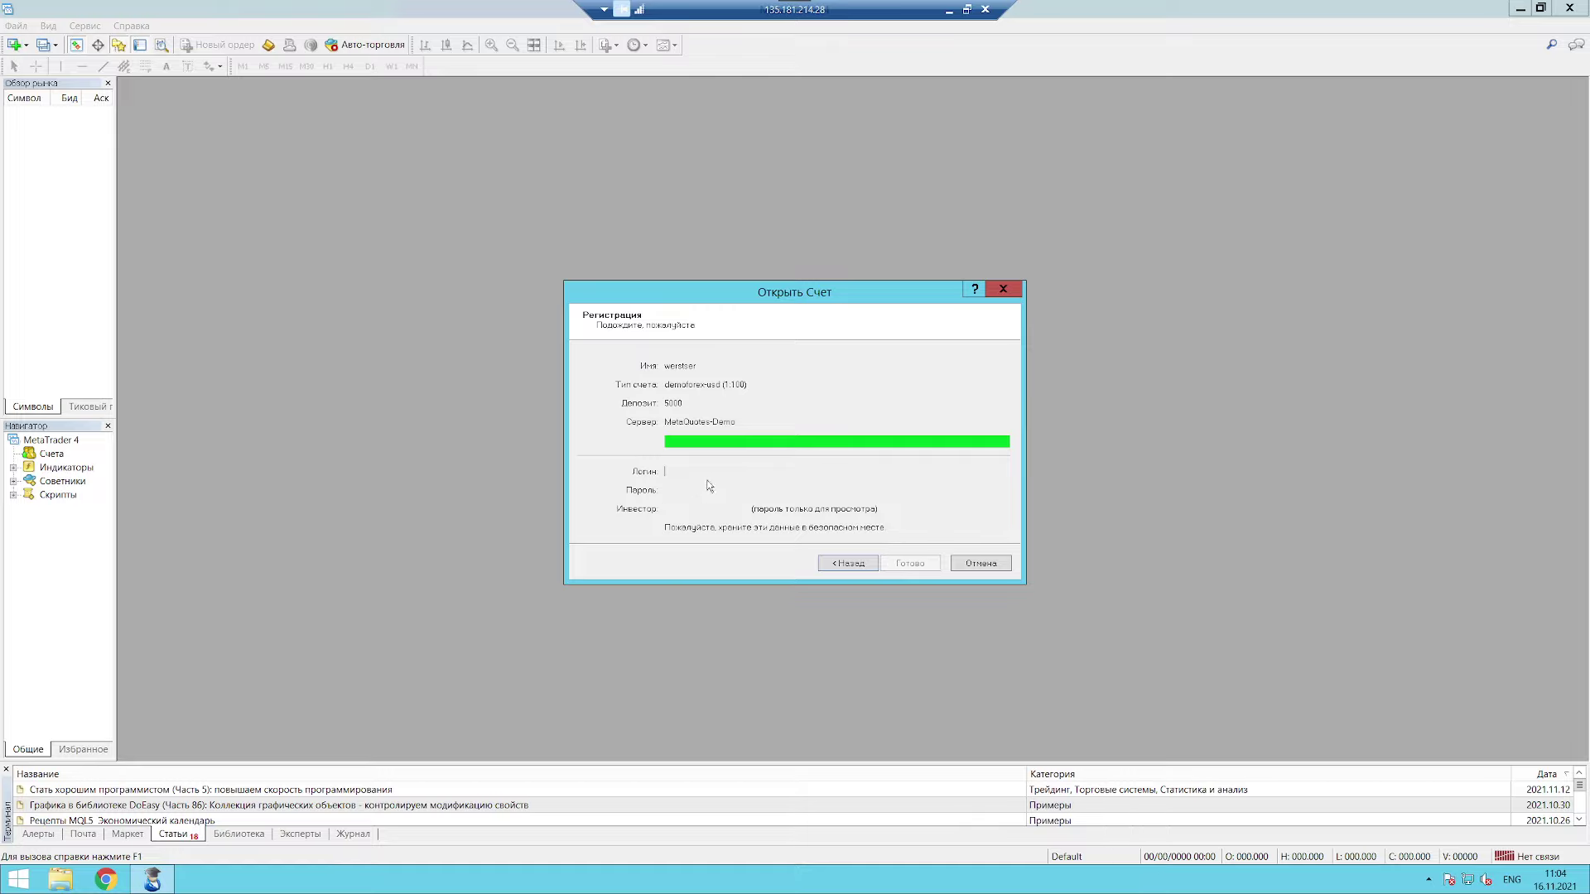
{"action": "left_click", "coordinate": [665, 474]}
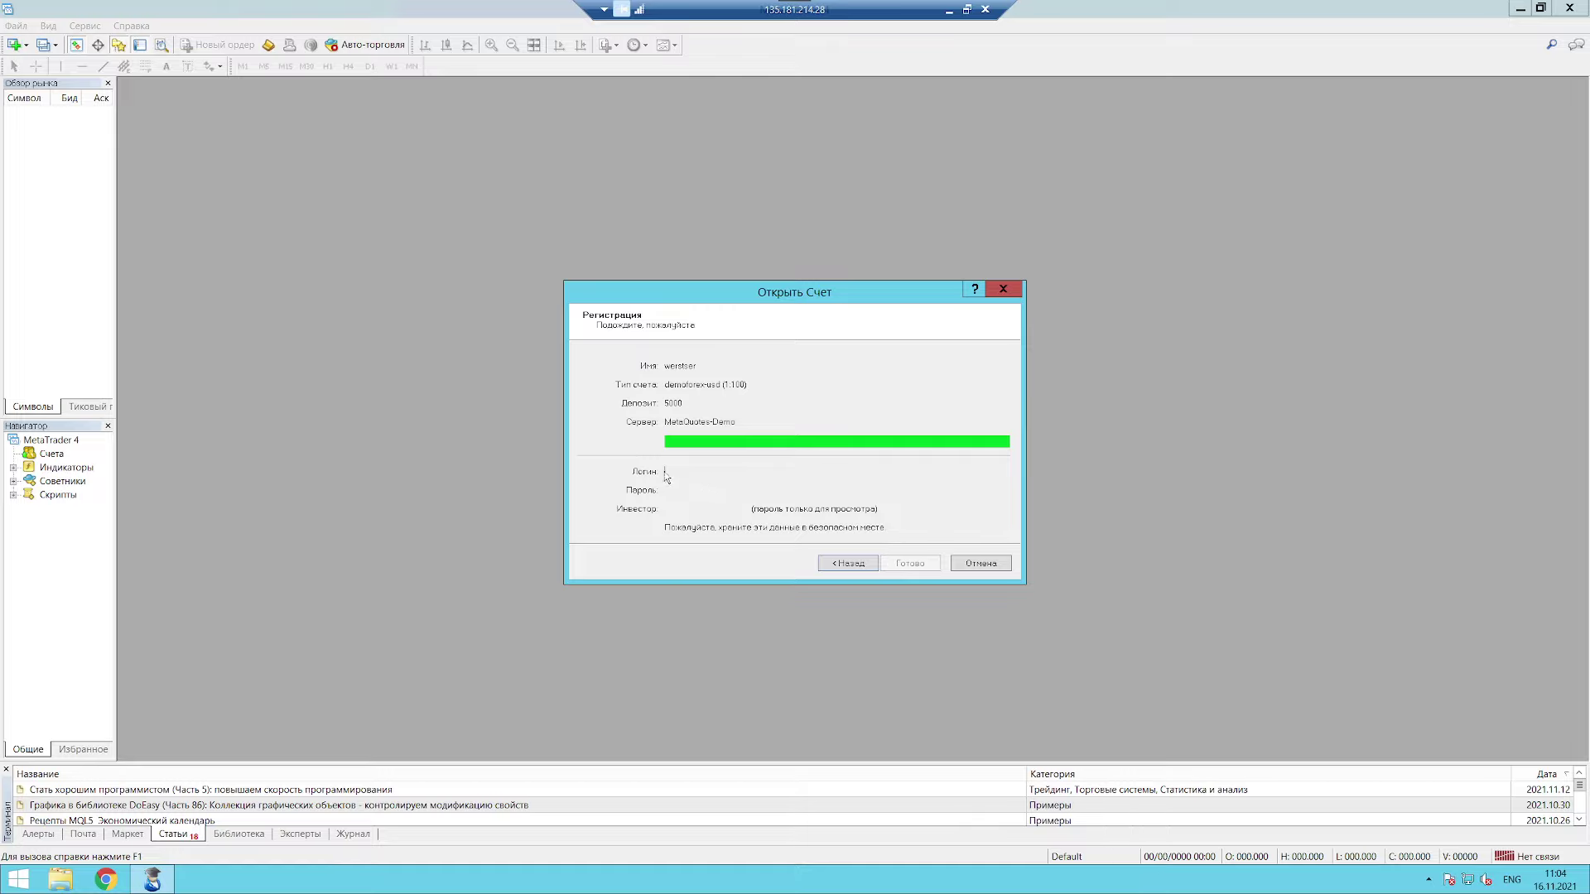
{"action": "left_click", "coordinate": [979, 567]}
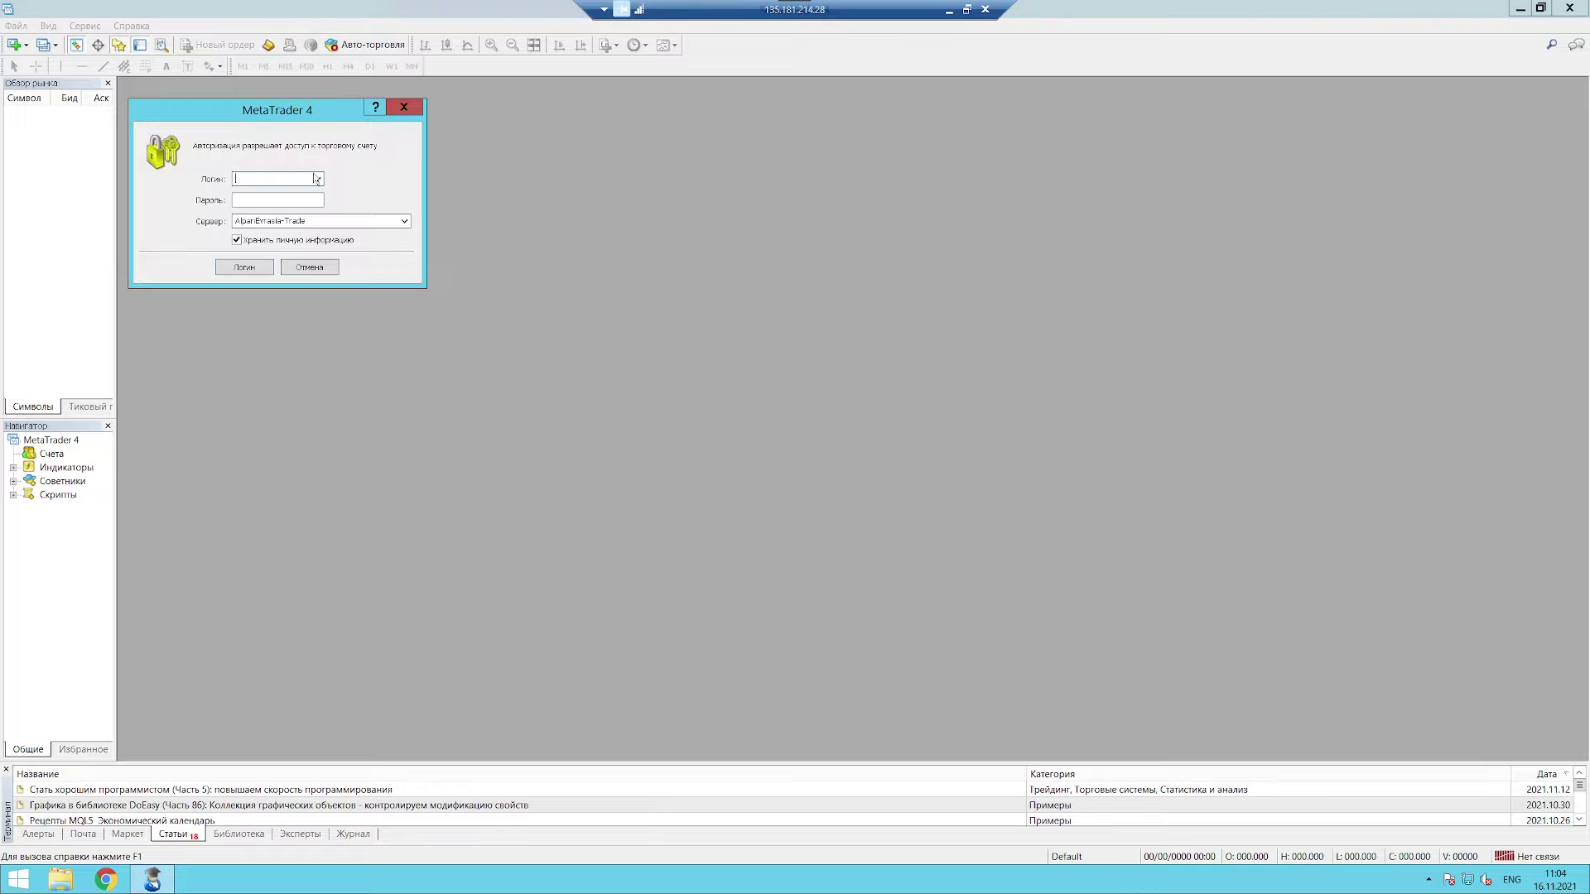
{"action": "left_click", "coordinate": [405, 109]}
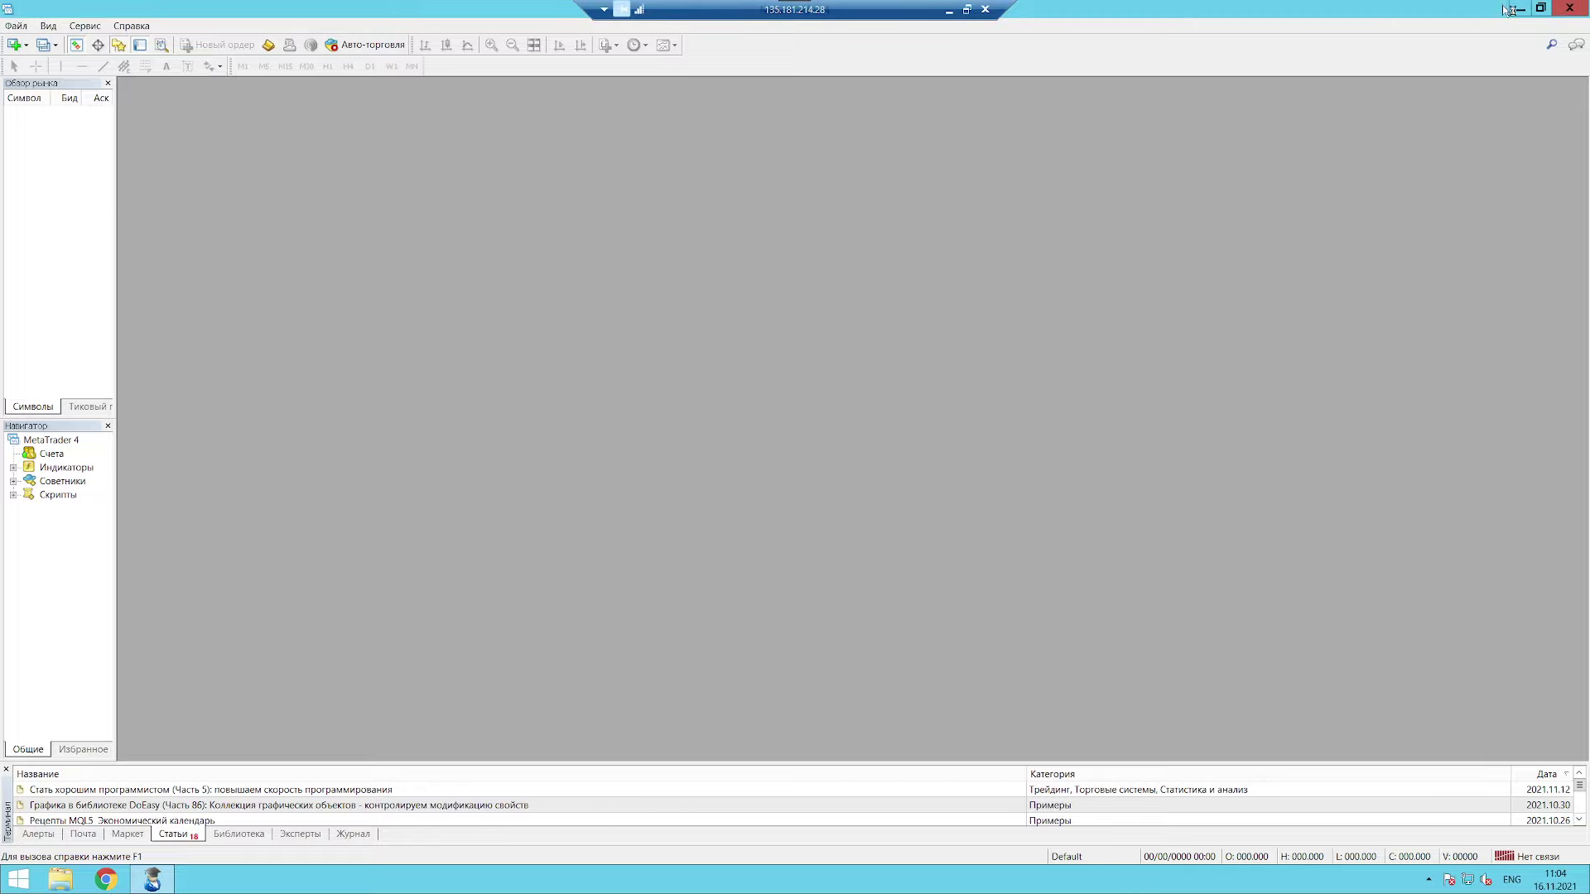
{"action": "left_click", "coordinate": [1569, 7]}
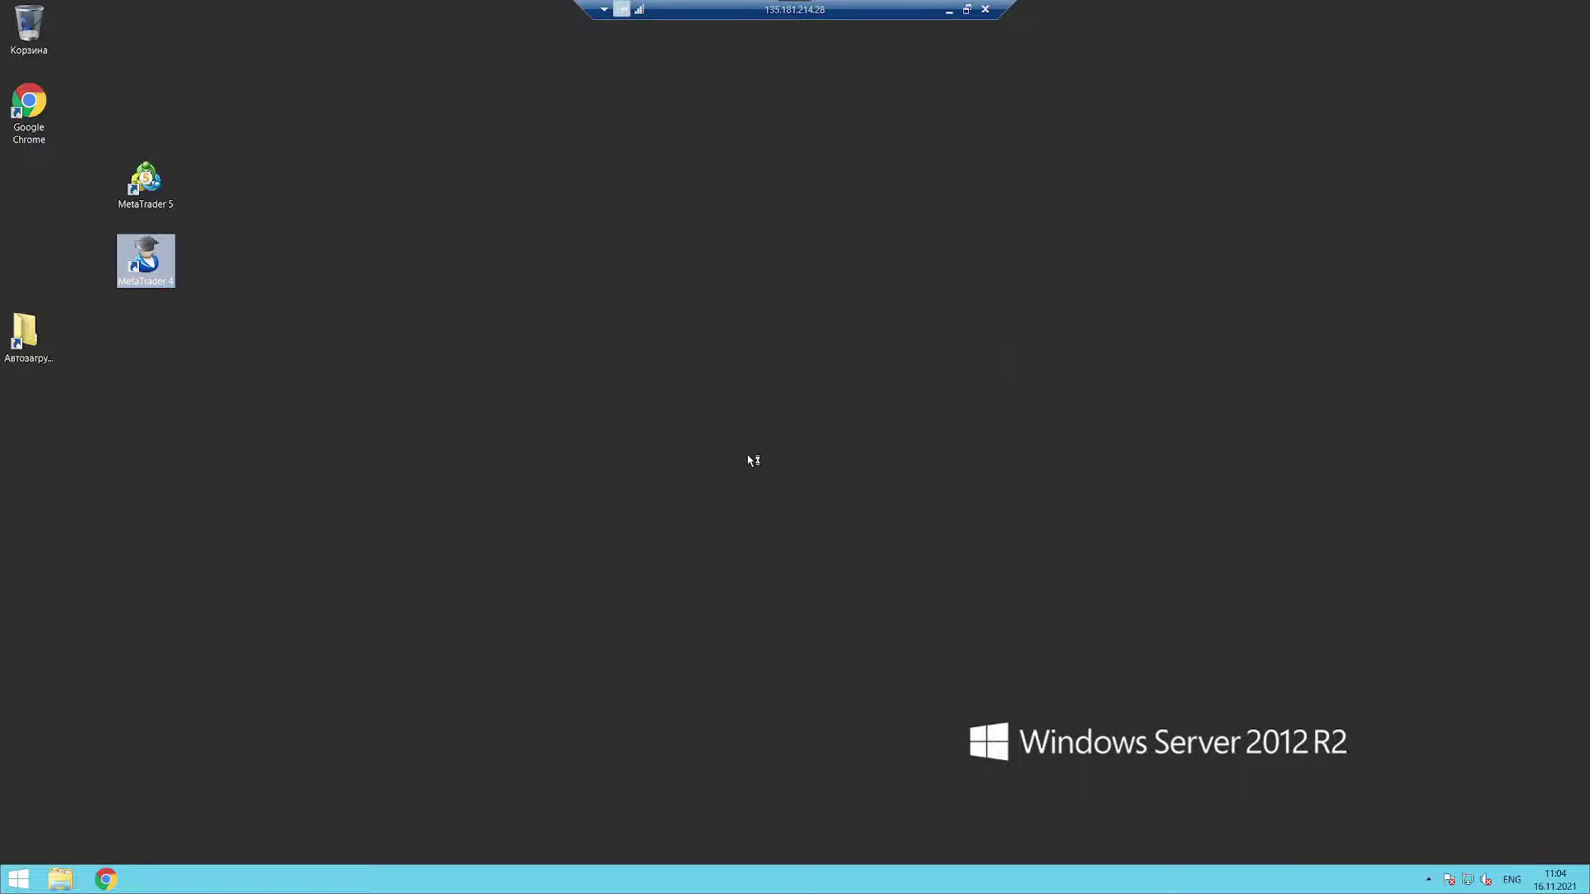
Step: Relaunch MetaTrader 4 and resubmit the Alpari ECN demo registration with news consent ticked
{"action": "left_click", "coordinate": [704, 461]}
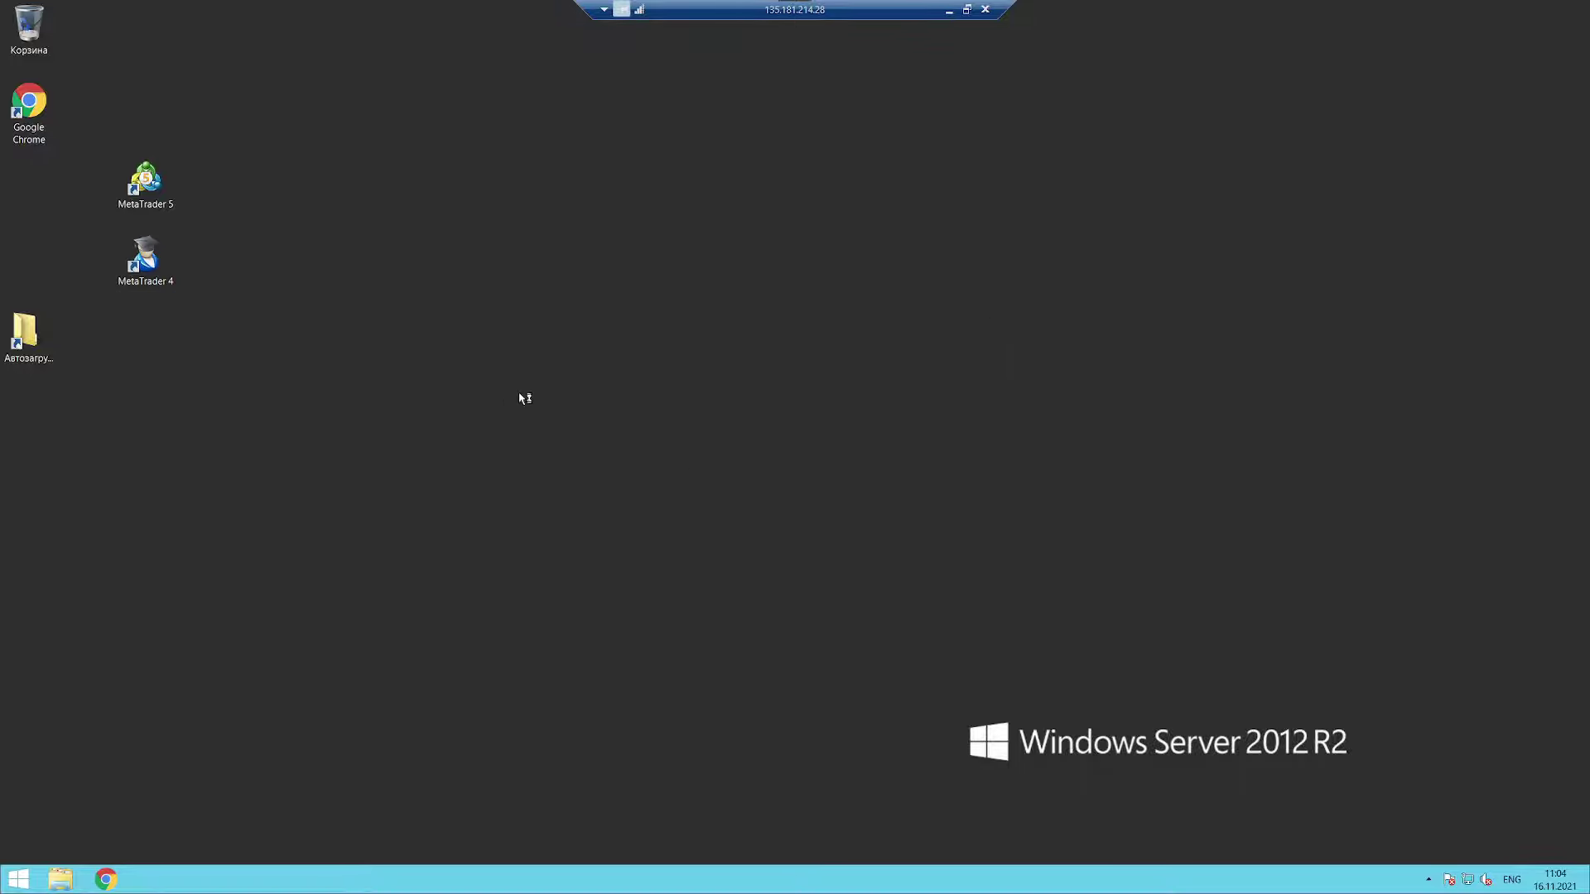
{"action": "double_click", "coordinate": [147, 263]}
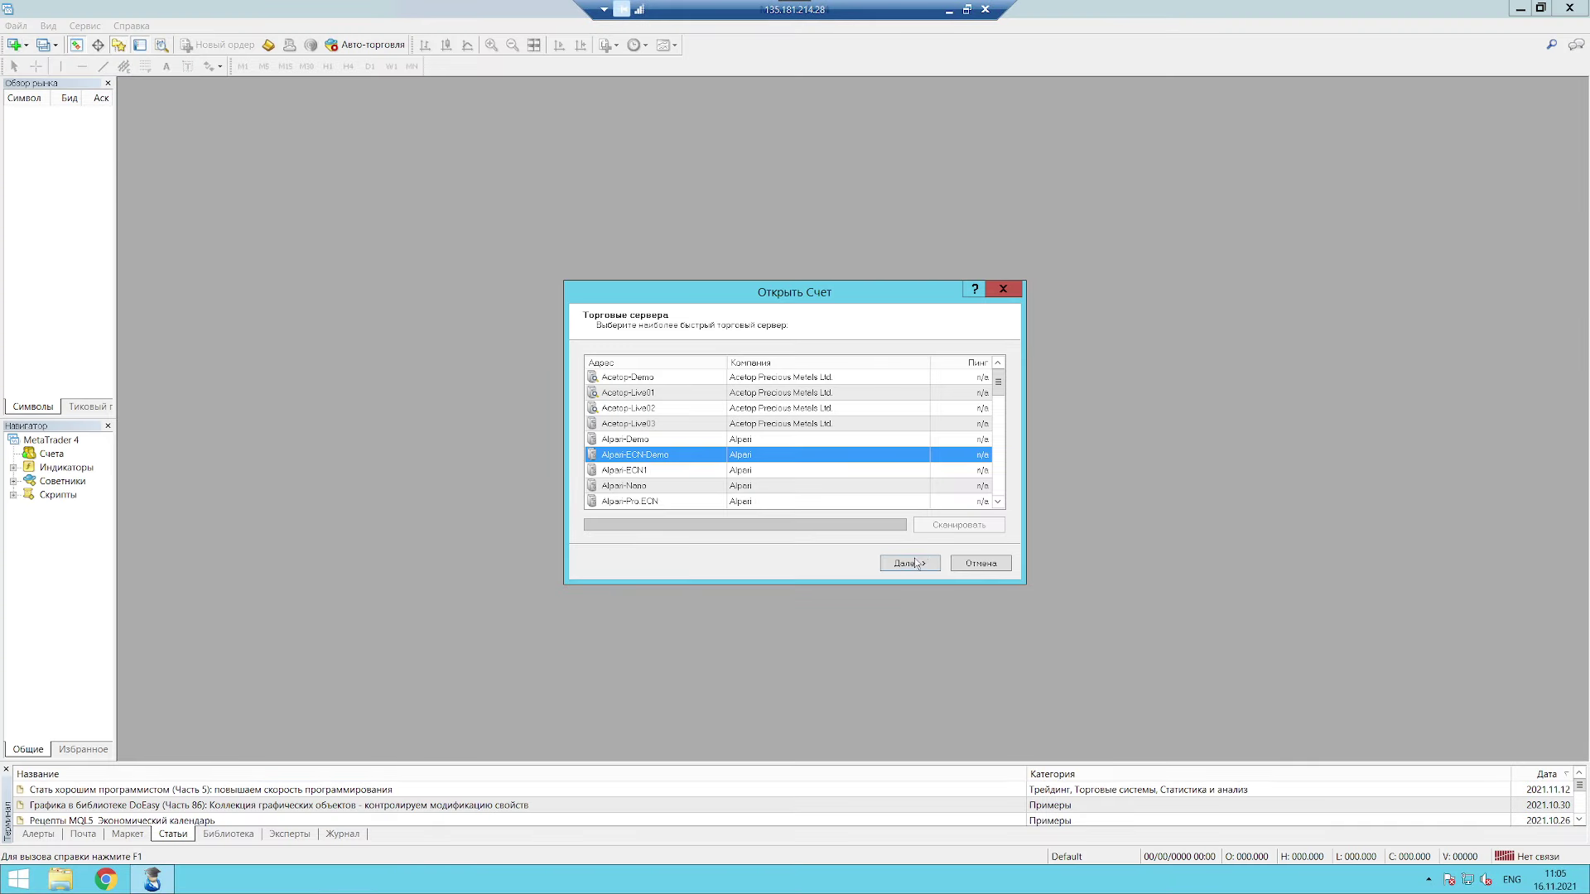
{"action": "left_click", "coordinate": [912, 563]}
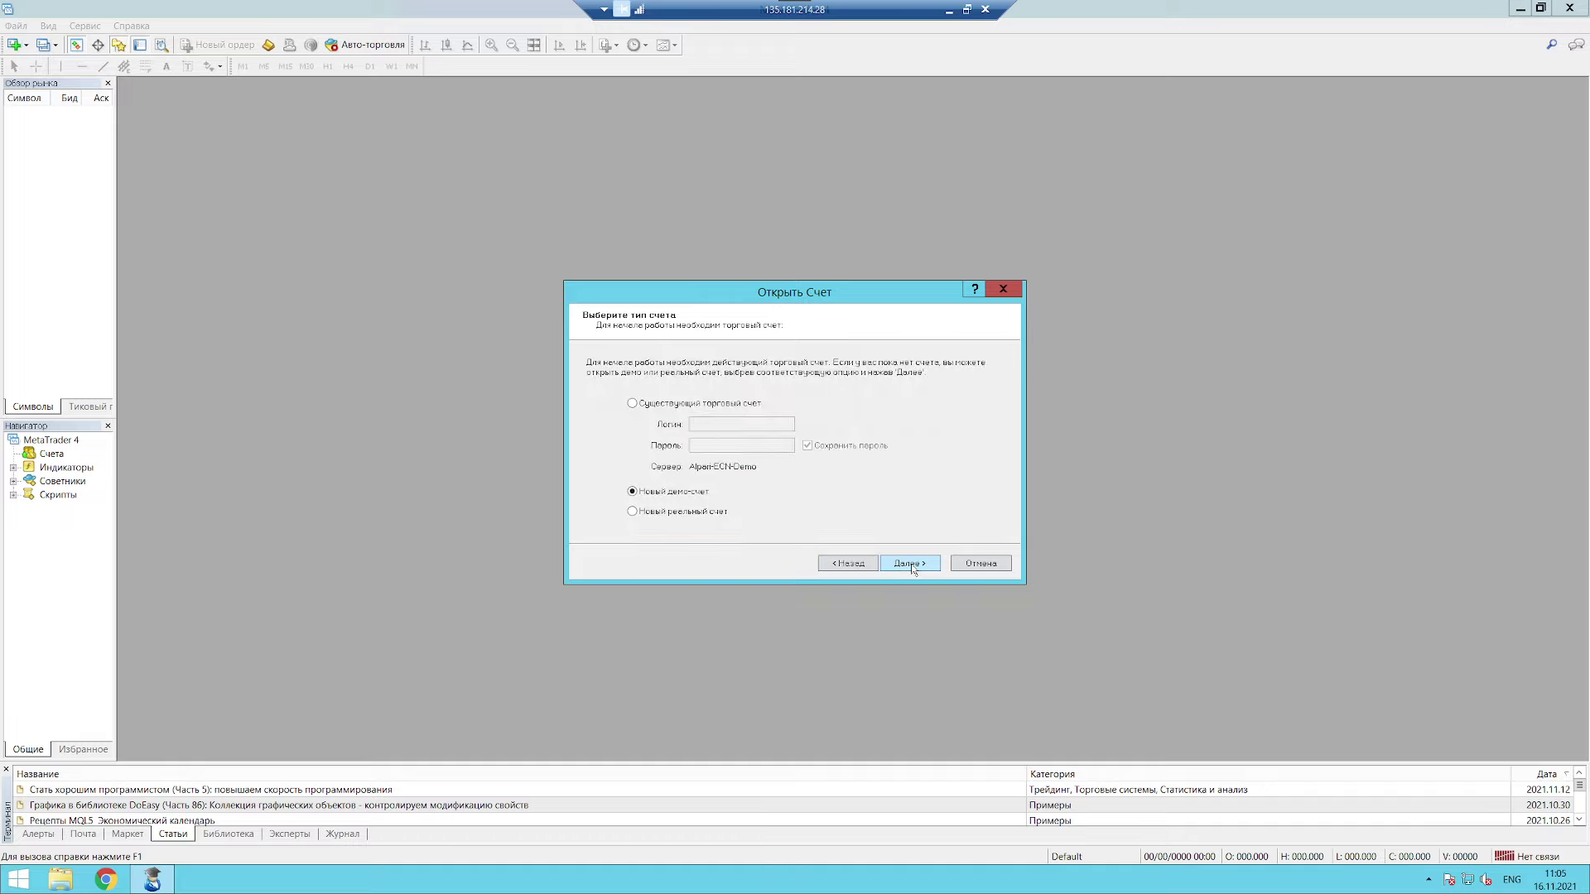
{"action": "left_click", "coordinate": [911, 563]}
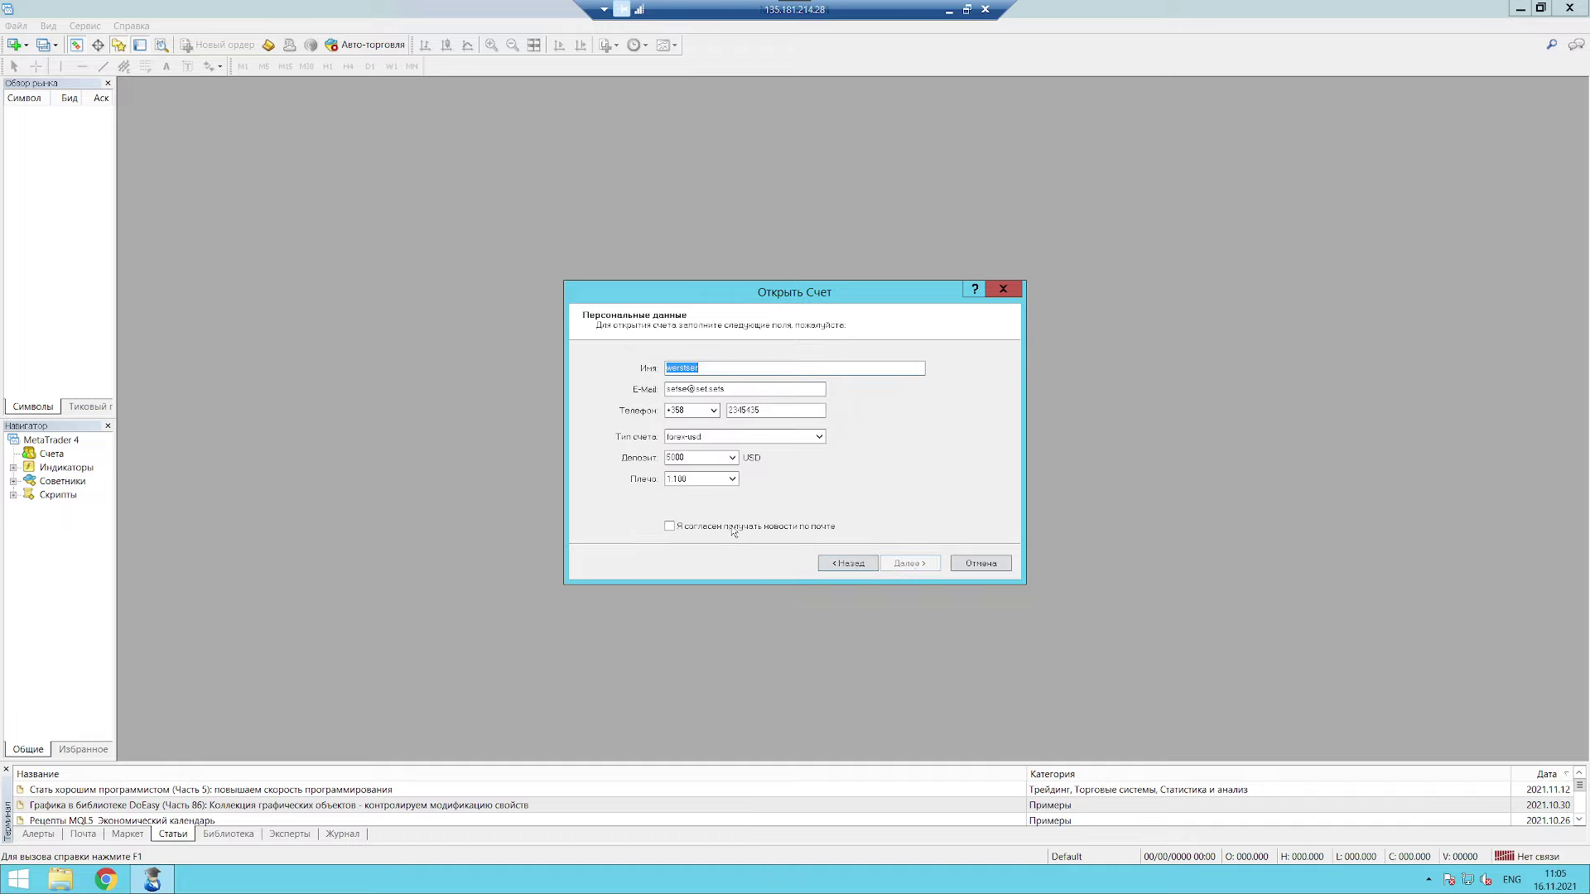
{"action": "left_click", "coordinate": [733, 528]}
{"action": "left_click", "coordinate": [910, 566]}
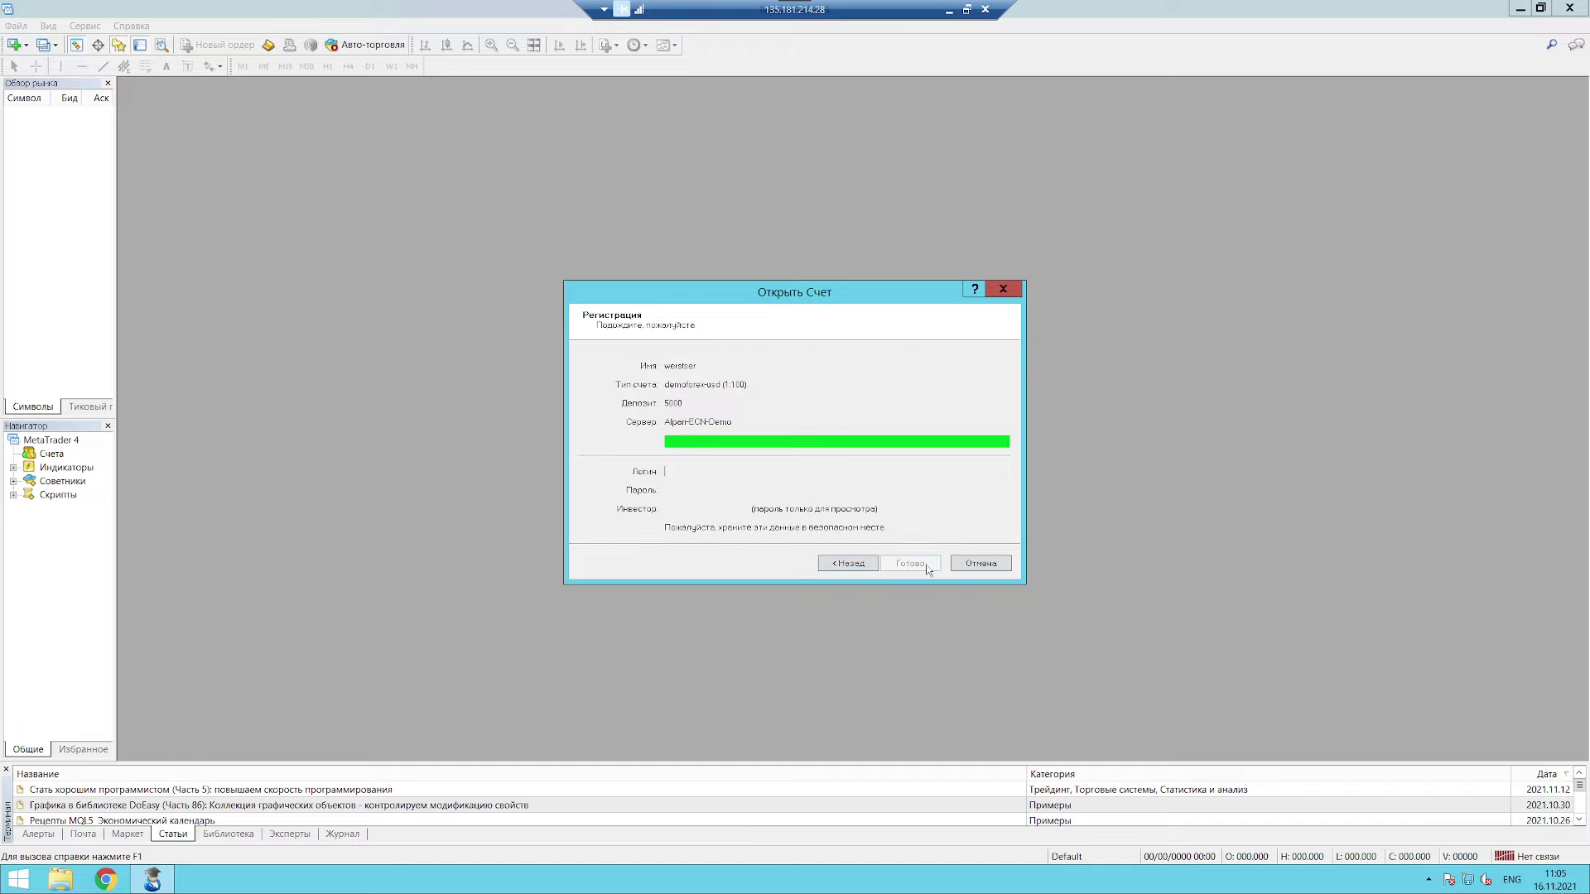
Step: Finish the registration, cancel the login prompt, and bring up the Счета context menu
{"action": "left_click", "coordinate": [969, 565]}
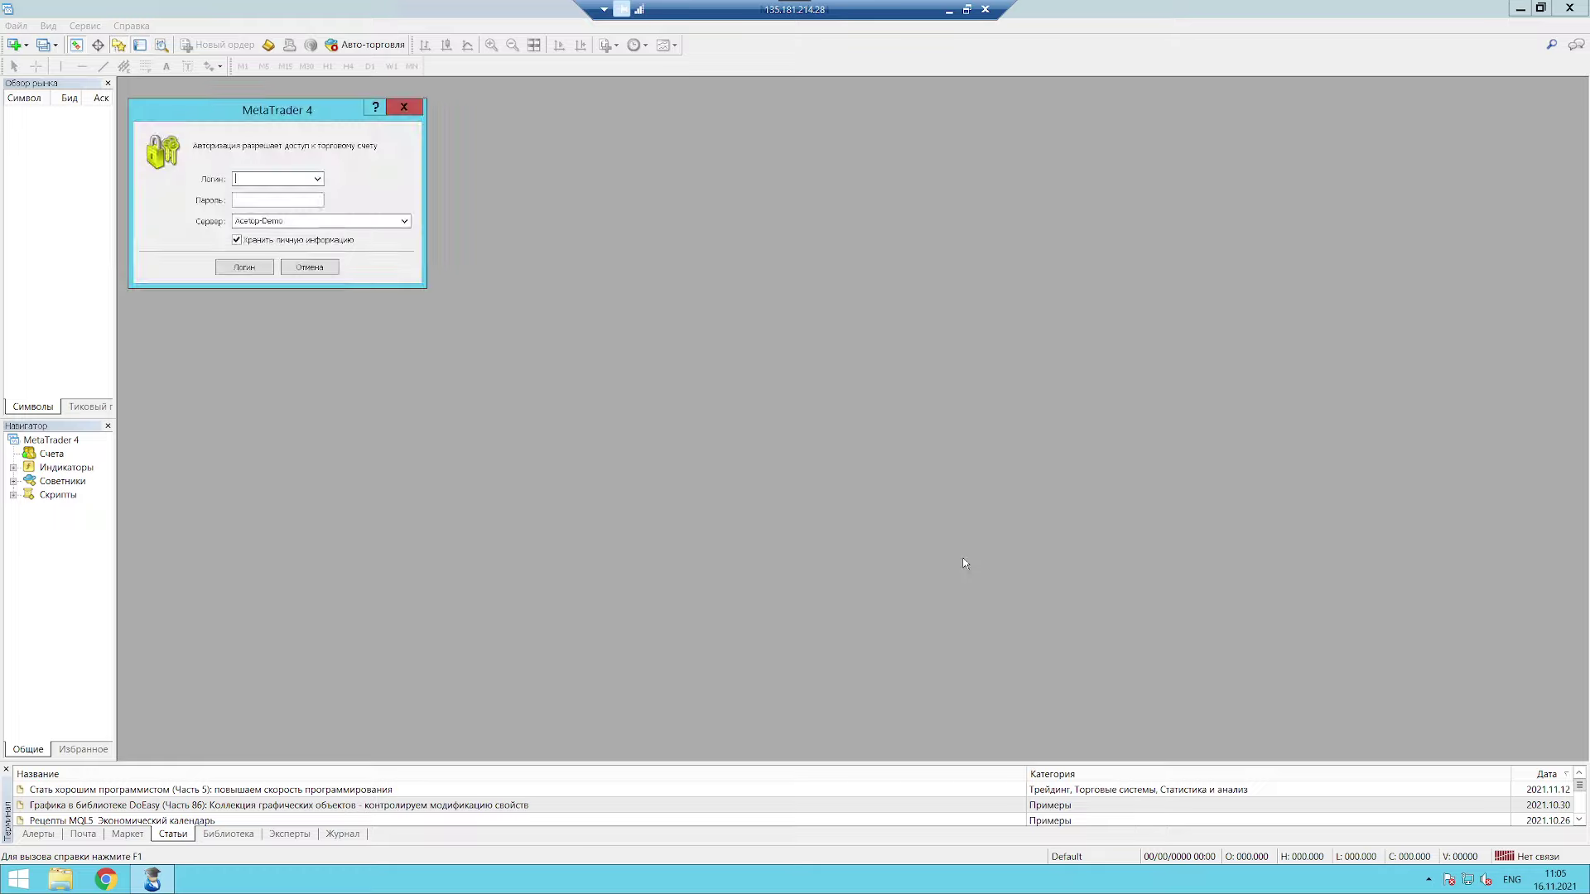
{"action": "left_click", "coordinate": [318, 274]}
{"action": "right_click", "coordinate": [46, 454]}
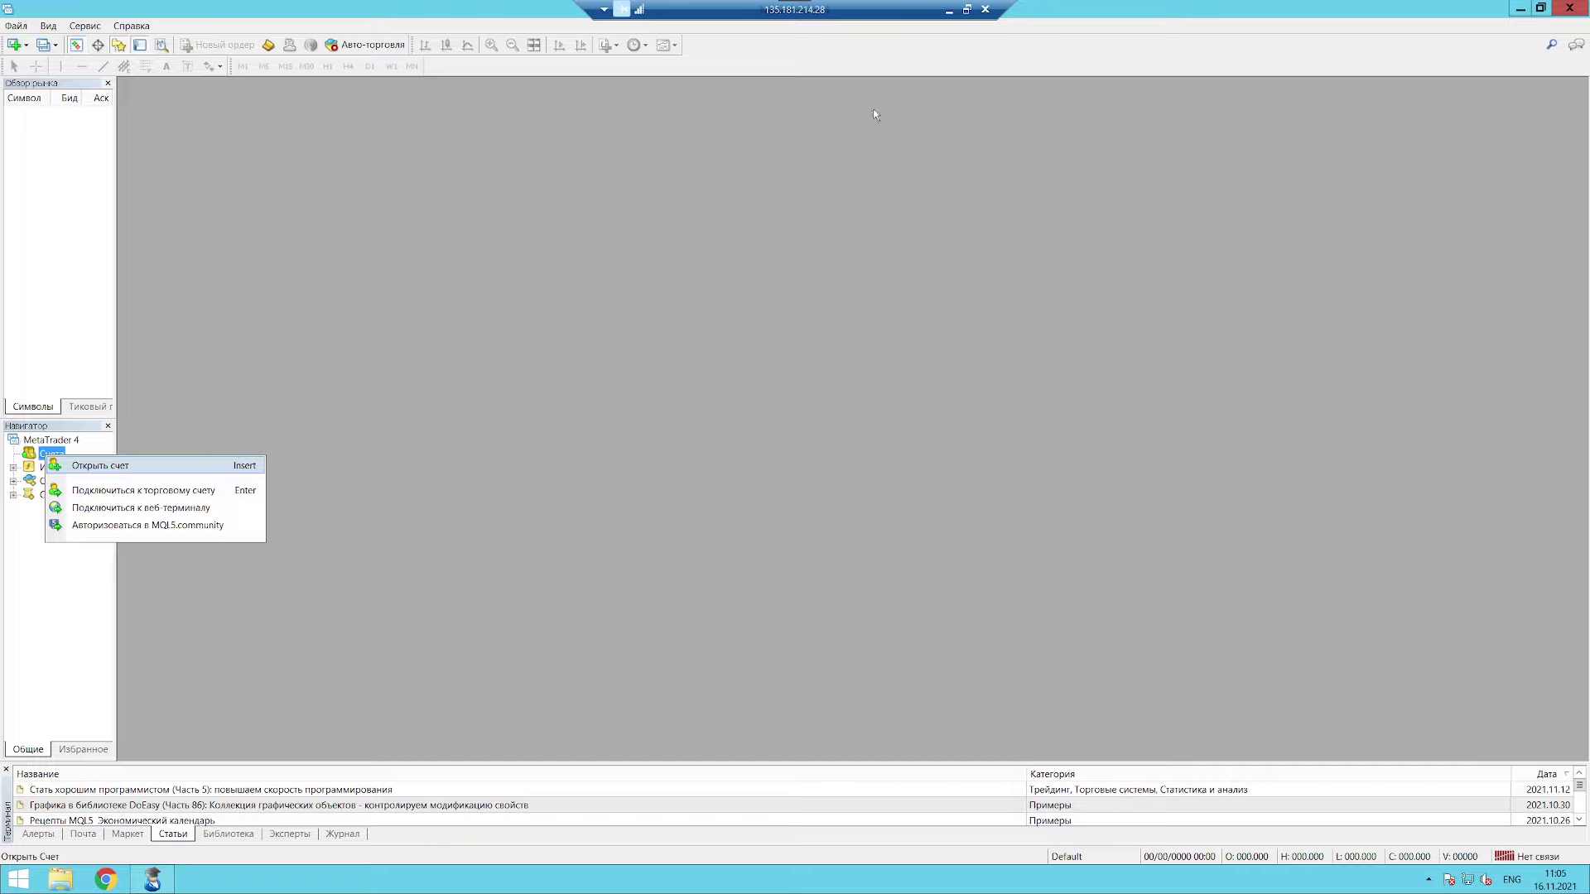
Step: Minimize the terminal and check the 2% of 3.00 GHz CPU load in Task Manager's Производительность view, then close it
{"action": "left_click", "coordinate": [1521, 12]}
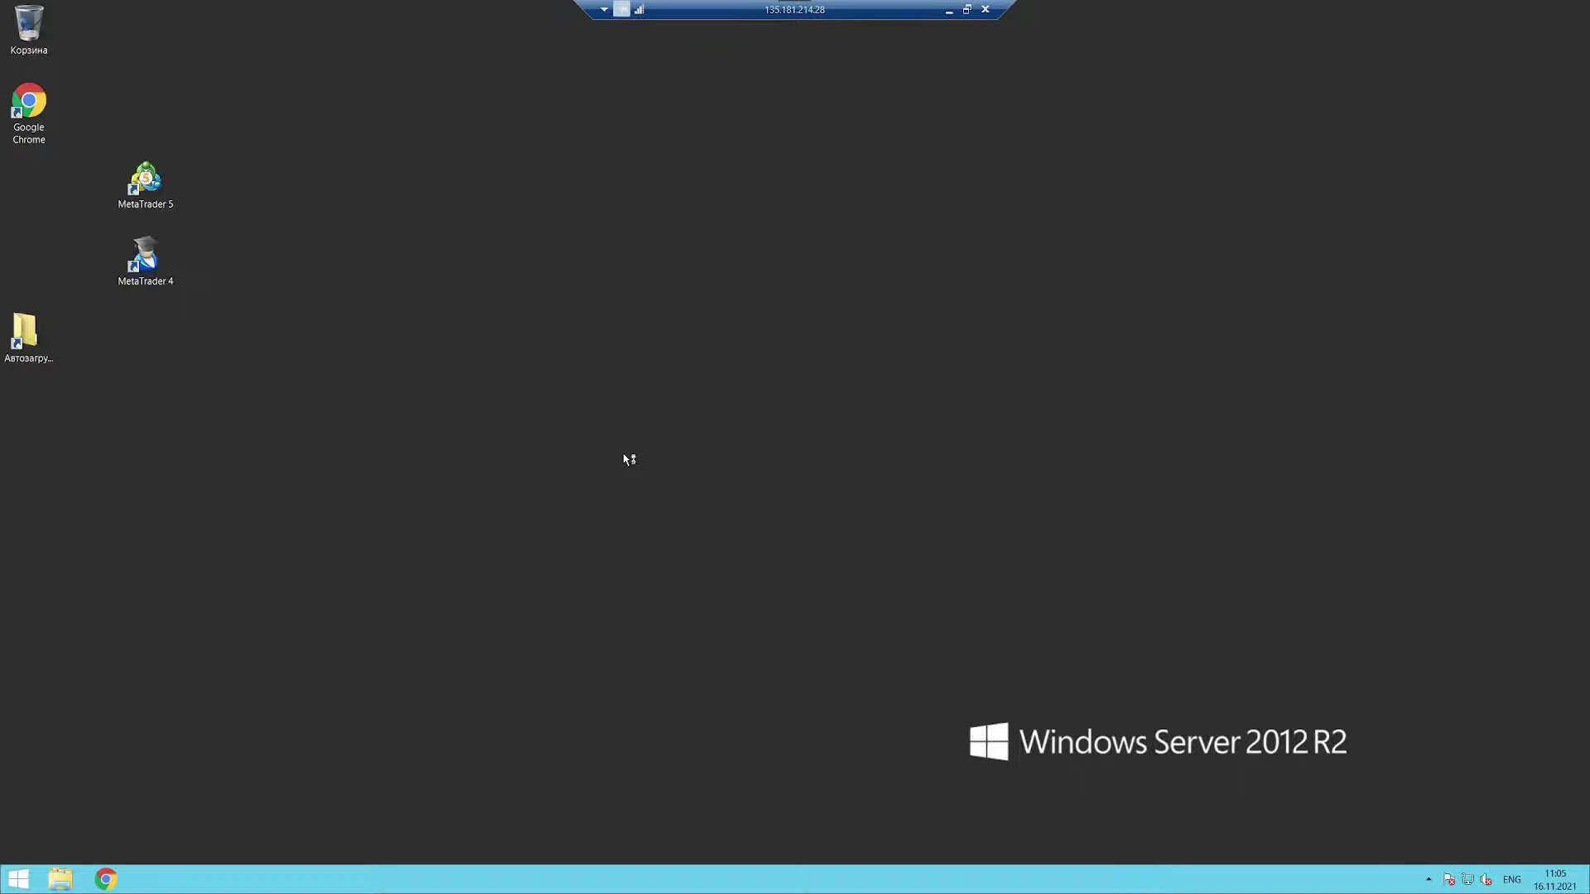
{"action": "right_click", "coordinate": [599, 876]}
{"action": "left_click", "coordinate": [410, 666]}
{"action": "right_click", "coordinate": [573, 882]}
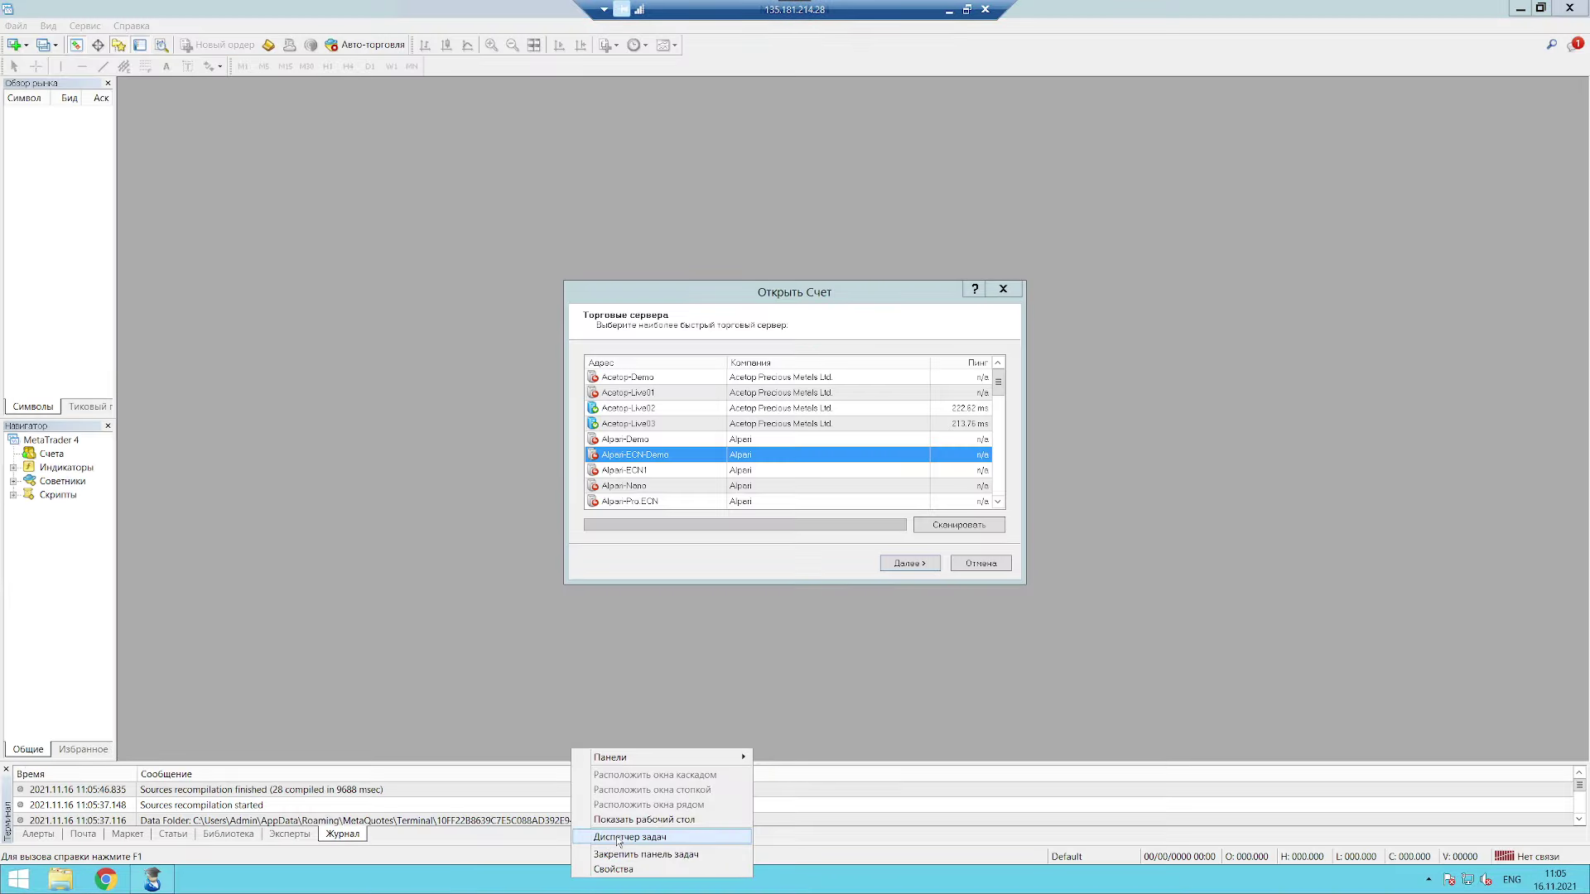
{"action": "left_click", "coordinate": [630, 836]}
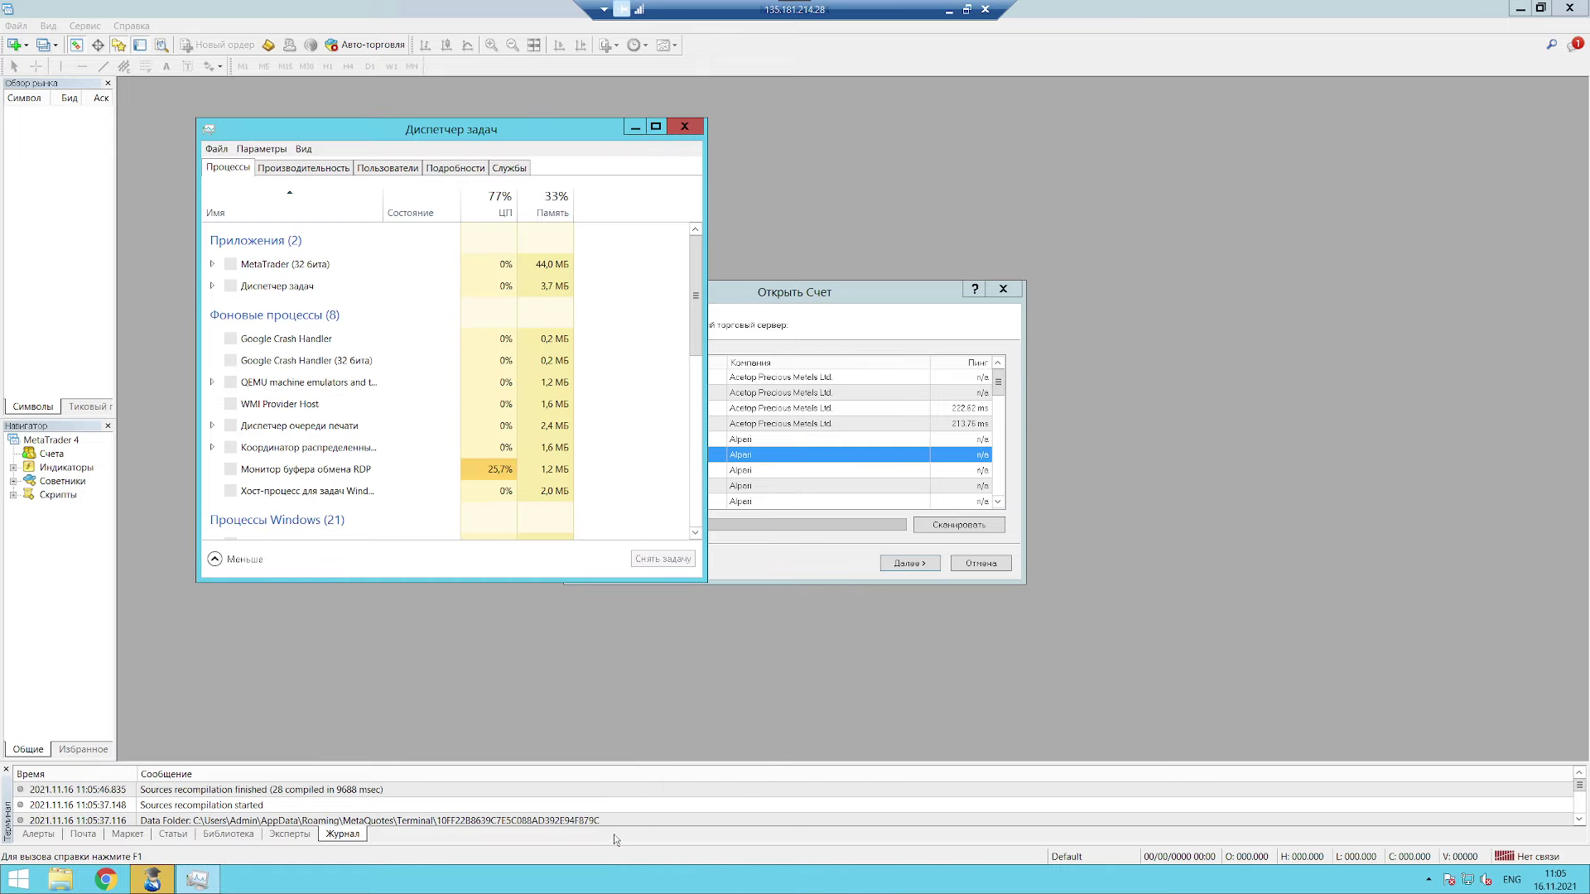
{"action": "left_click", "coordinate": [304, 170]}
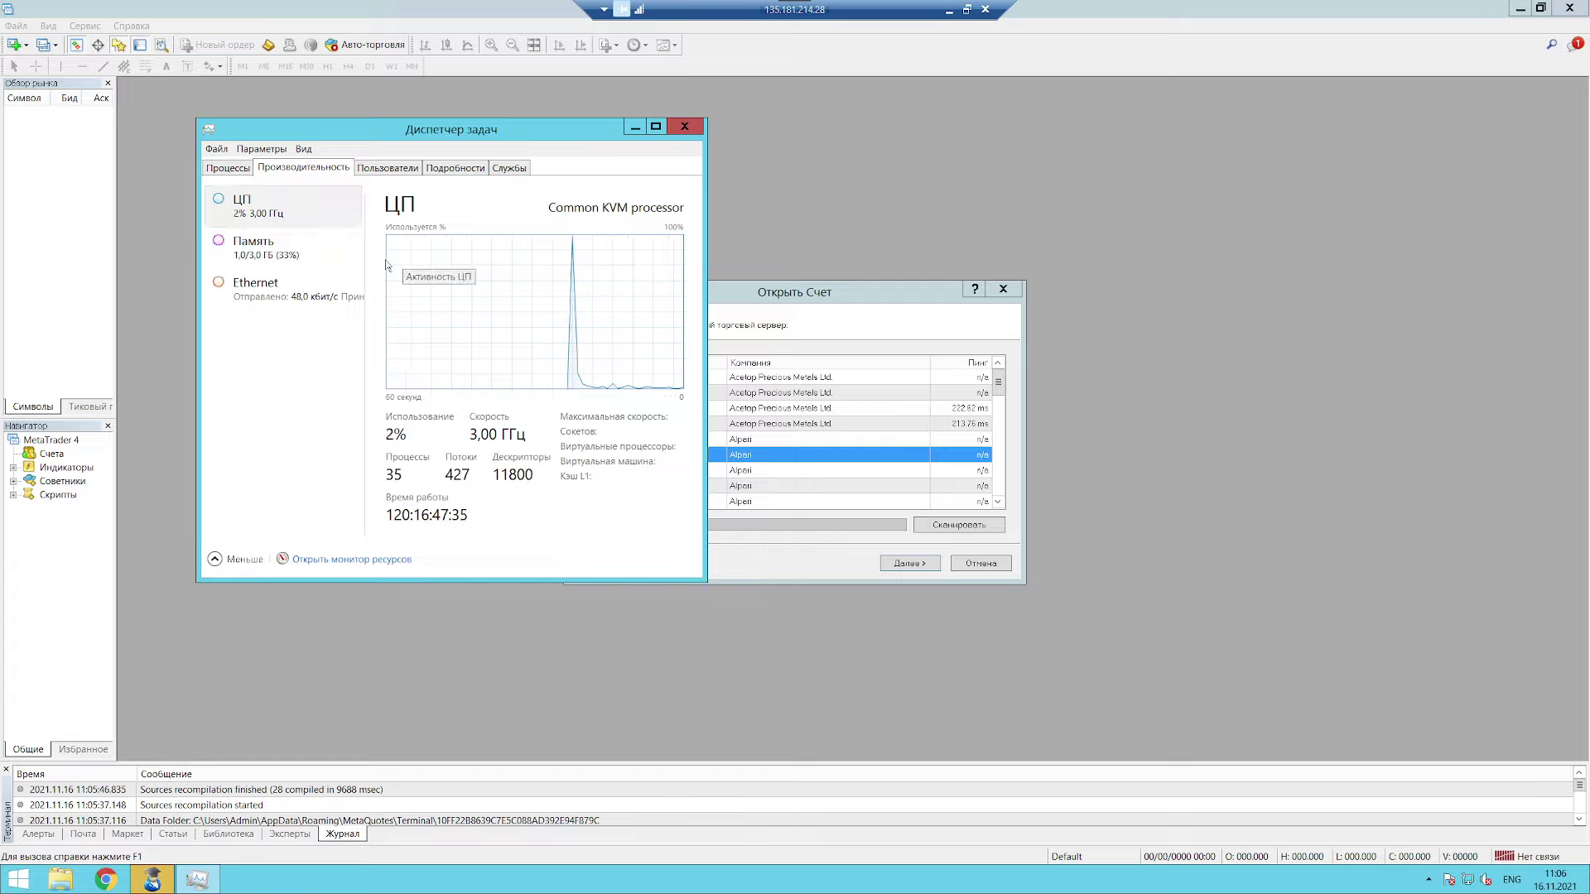
{"action": "left_click", "coordinate": [685, 126]}
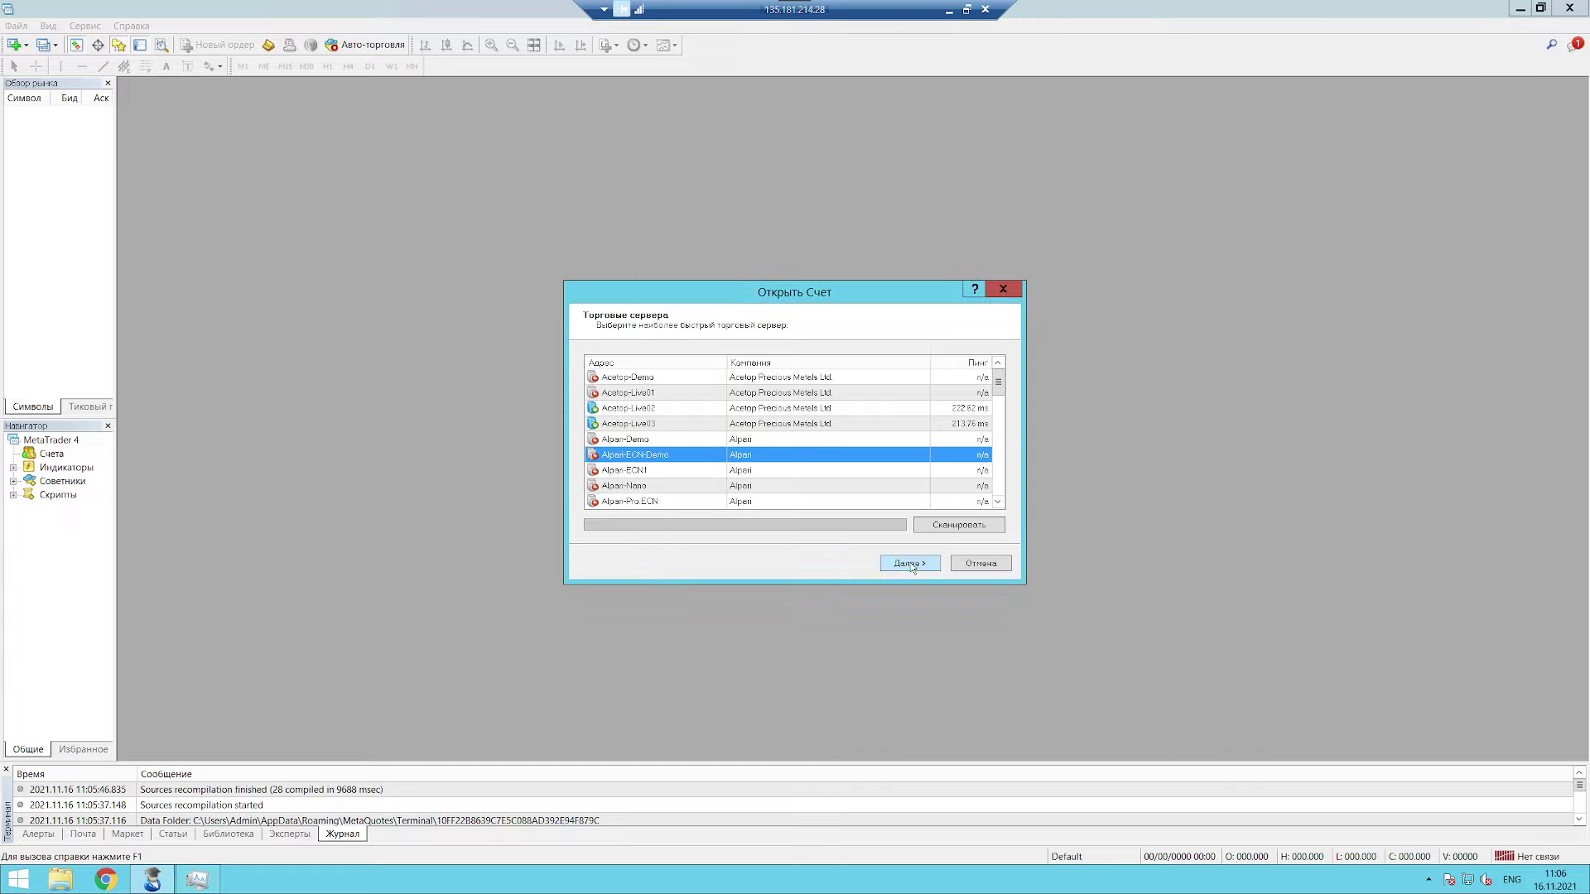
Step: Dismiss the account windows, check the MetaTrader 4 version (build 1350), then close the terminal
{"action": "left_click", "coordinate": [1002, 288]}
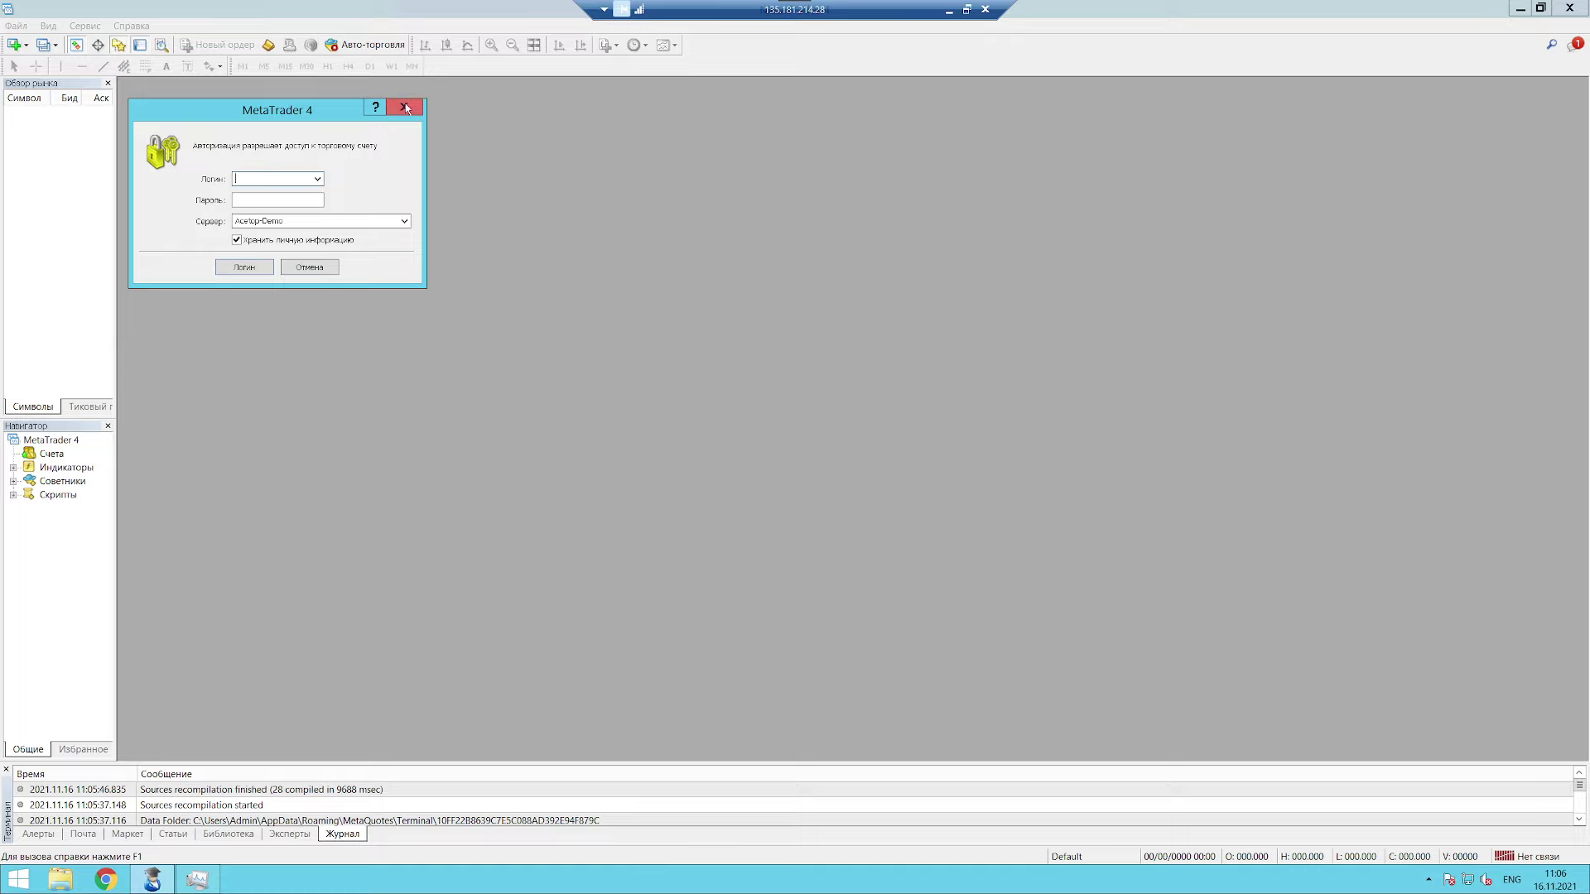
{"action": "left_click", "coordinate": [406, 108]}
{"action": "left_click", "coordinate": [130, 25]}
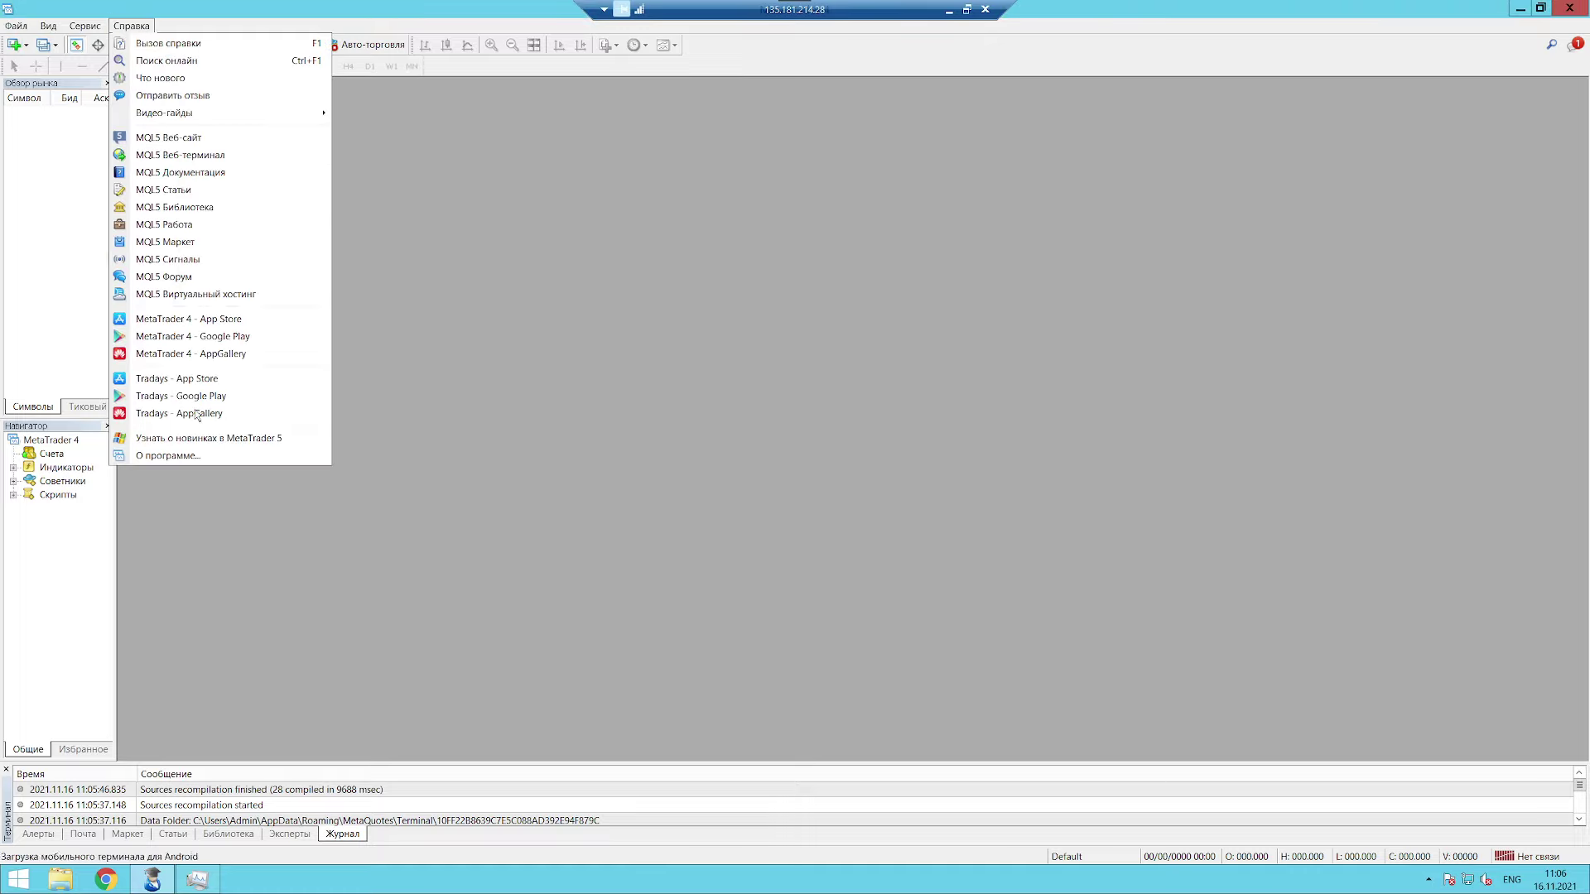
{"action": "left_click", "coordinate": [187, 456]}
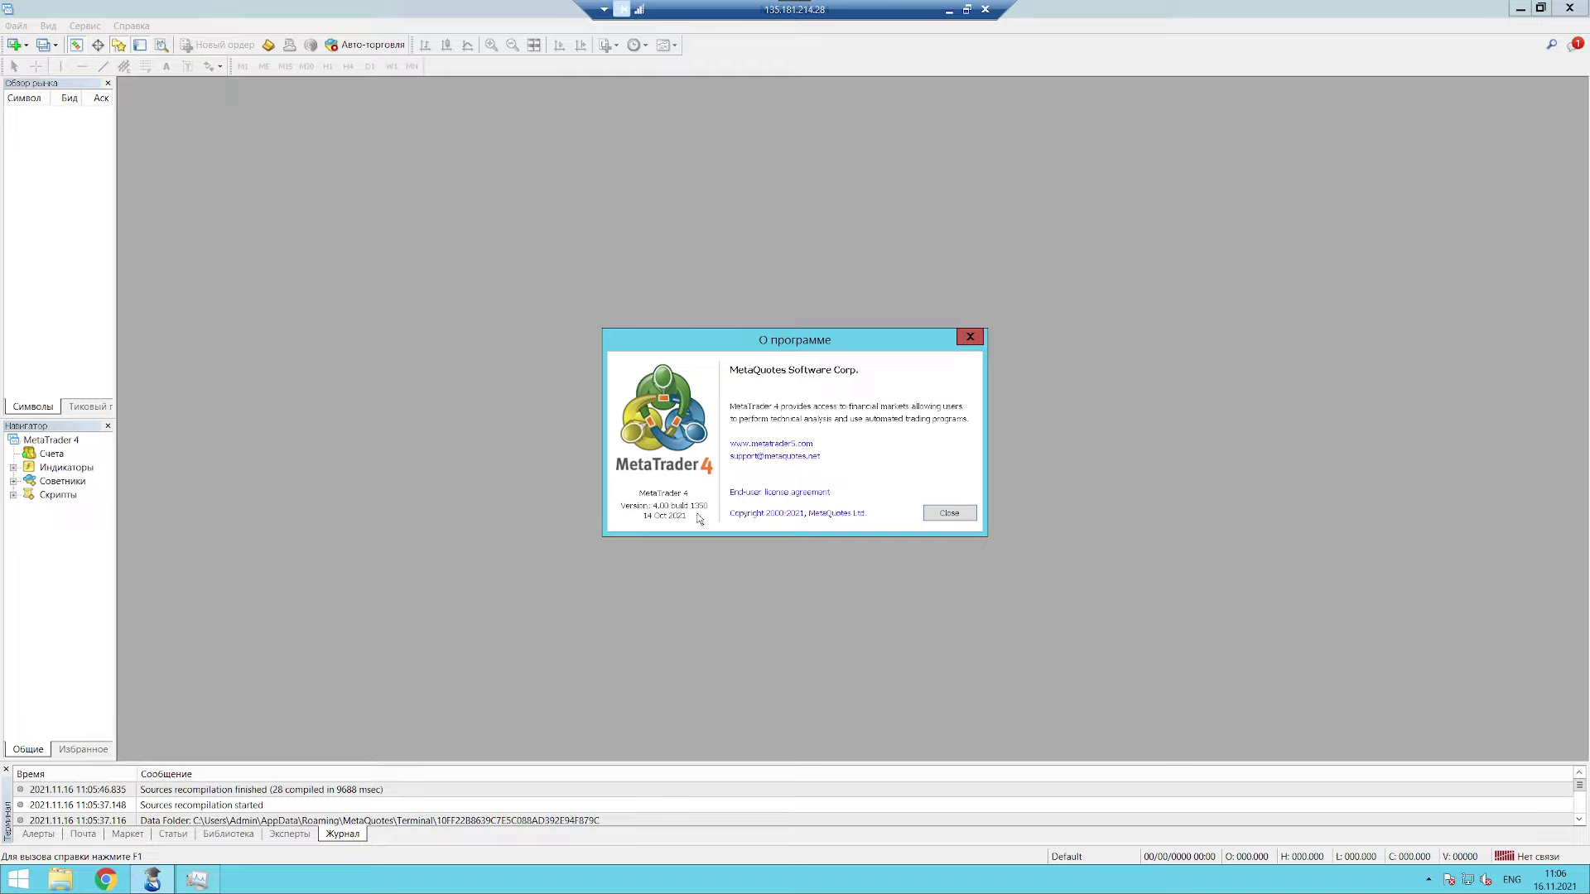
{"action": "left_click", "coordinate": [970, 336]}
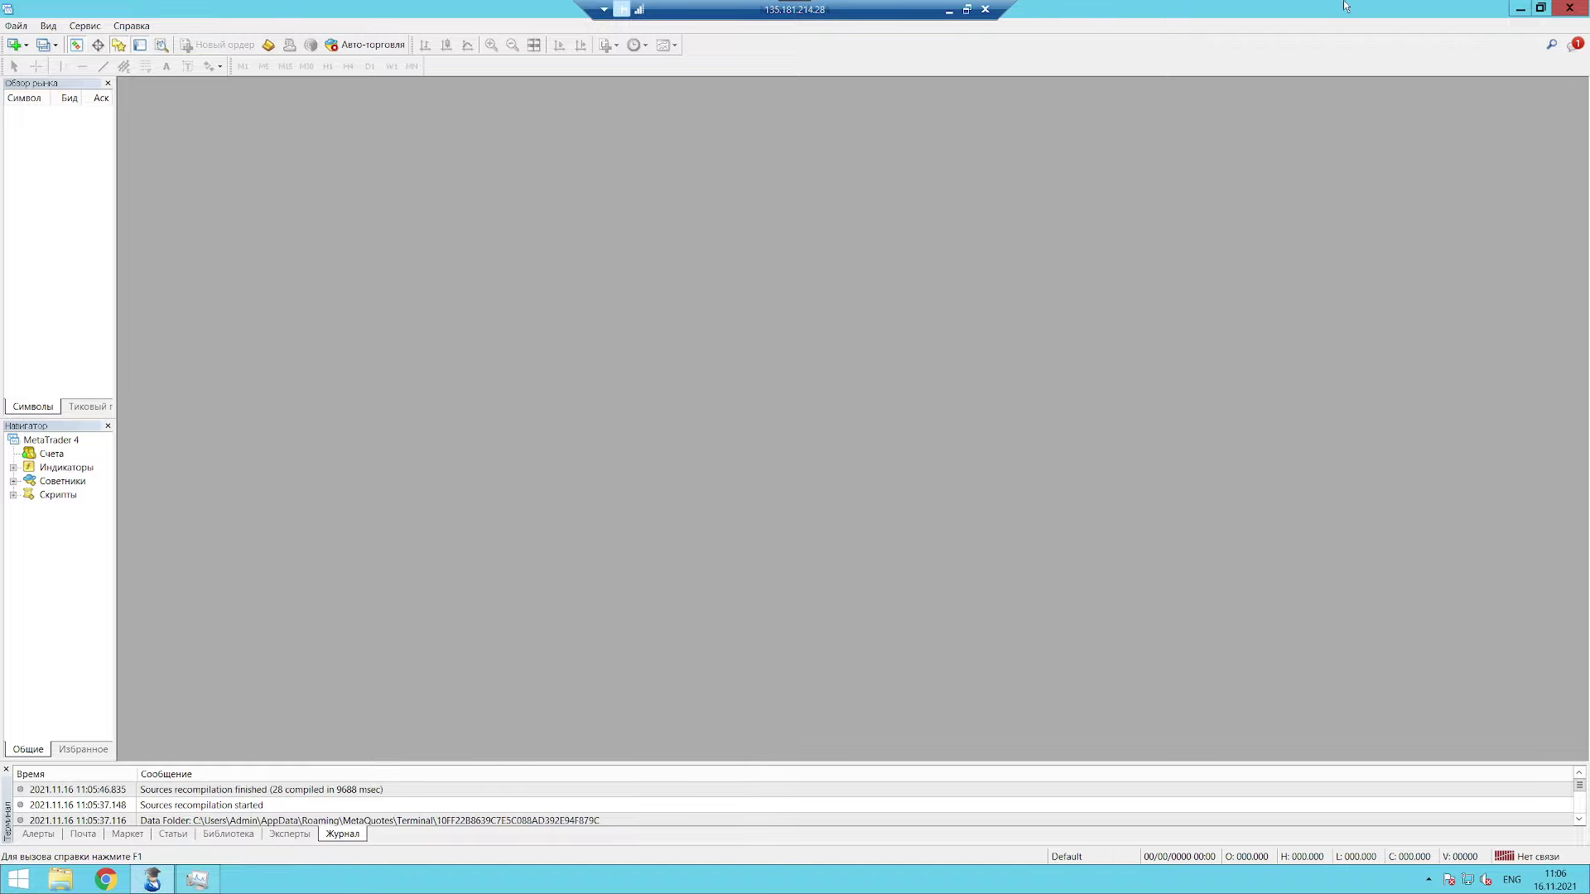
{"action": "left_click", "coordinate": [1569, 8]}
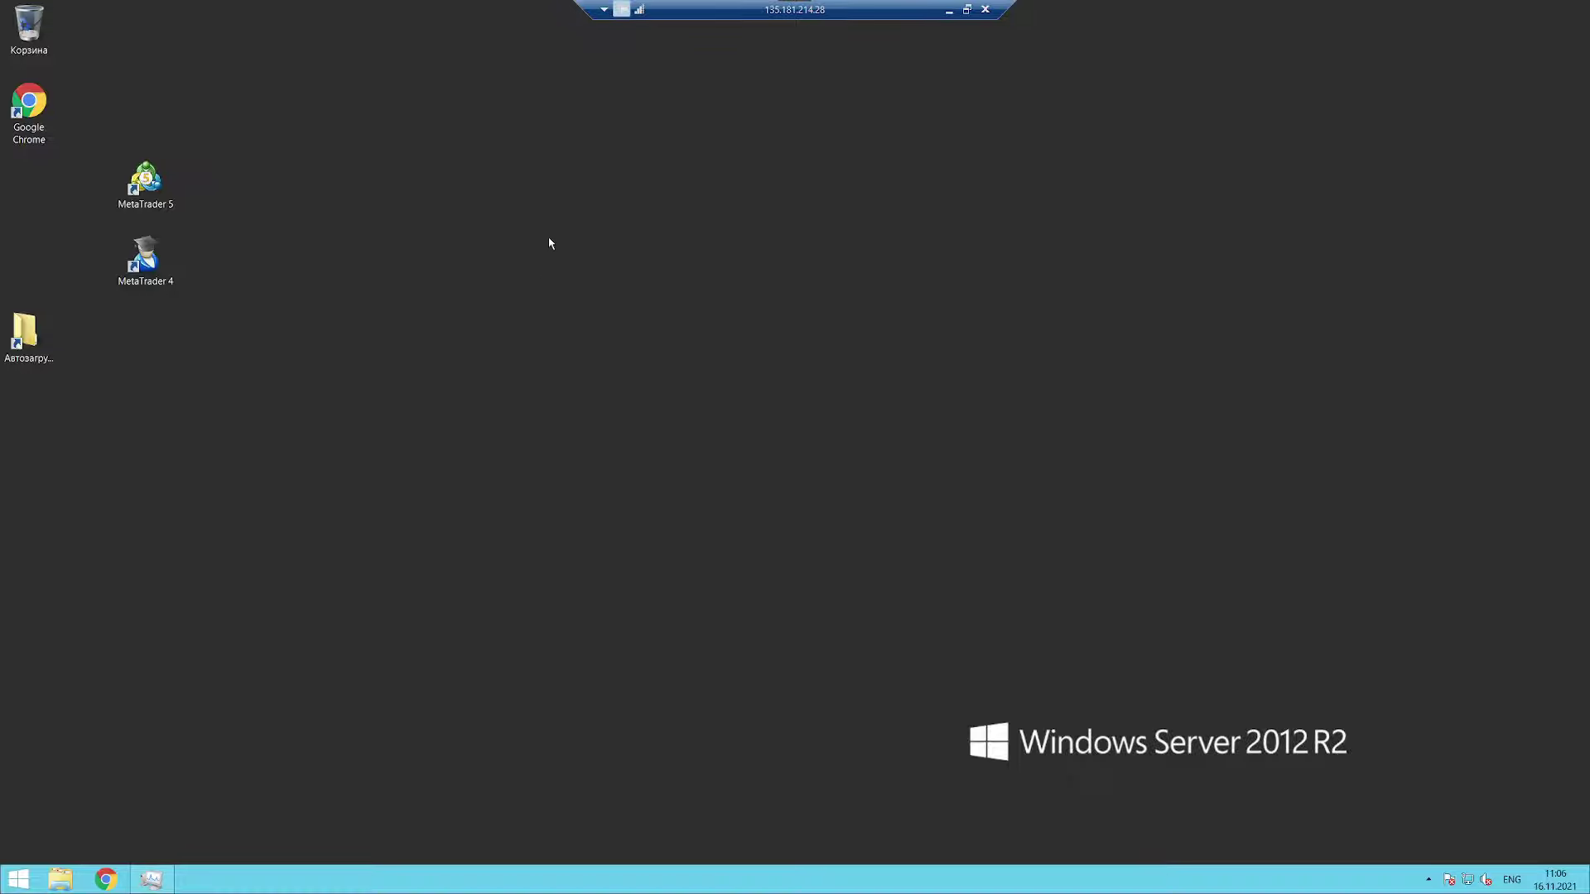
Step: Disconnect from the VPS, turning off future disconnect warnings, and close the credentials notes
{"action": "left_click", "coordinate": [984, 10]}
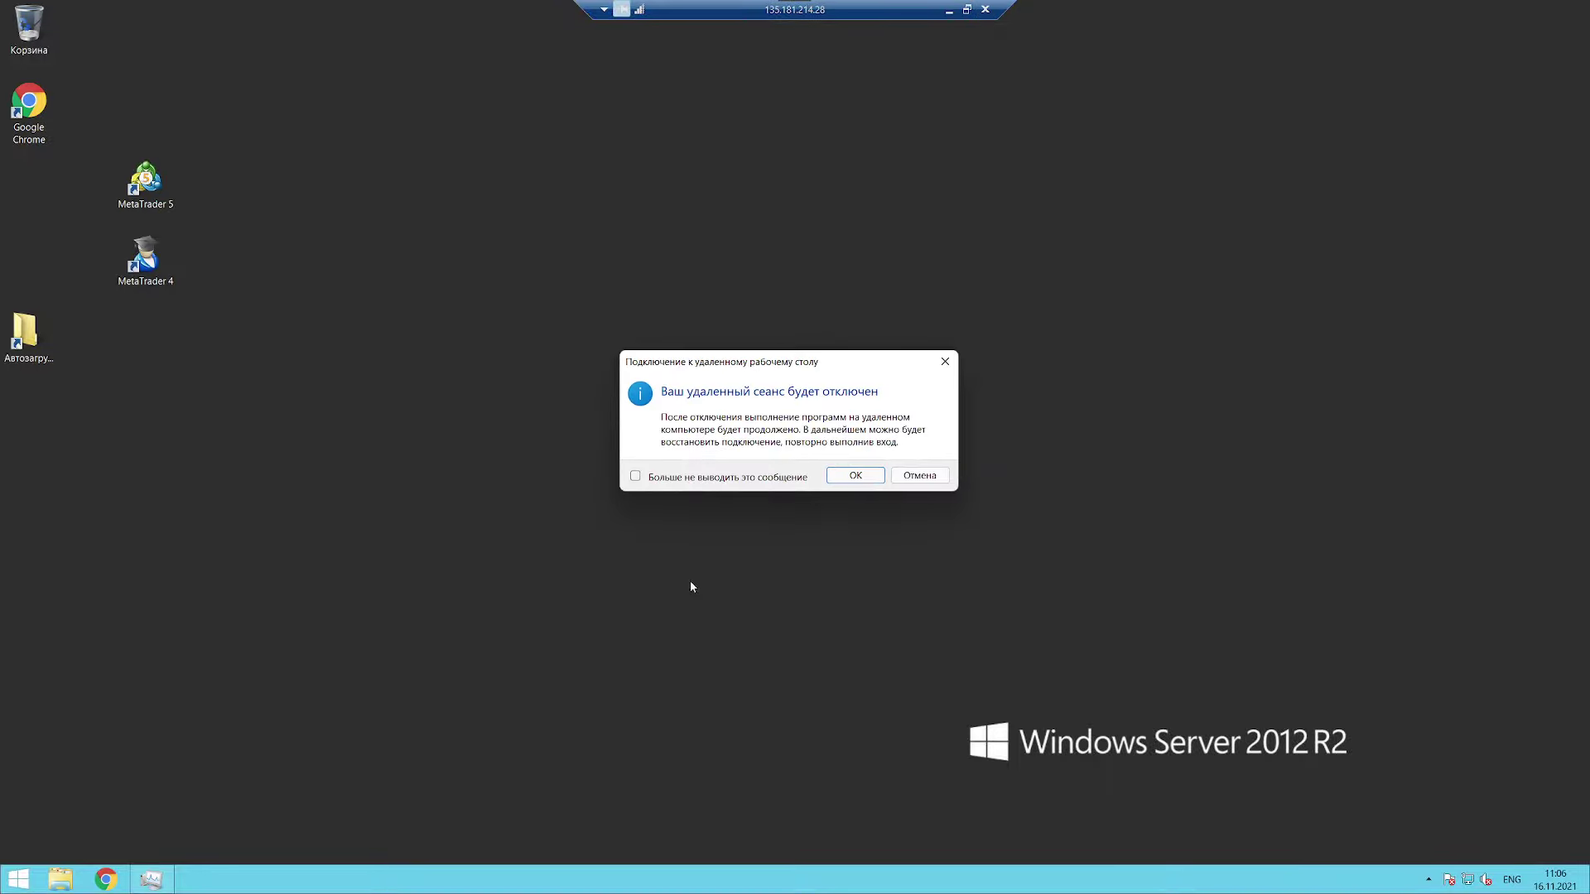
{"action": "left_click", "coordinate": [636, 476]}
{"action": "left_click", "coordinate": [845, 479]}
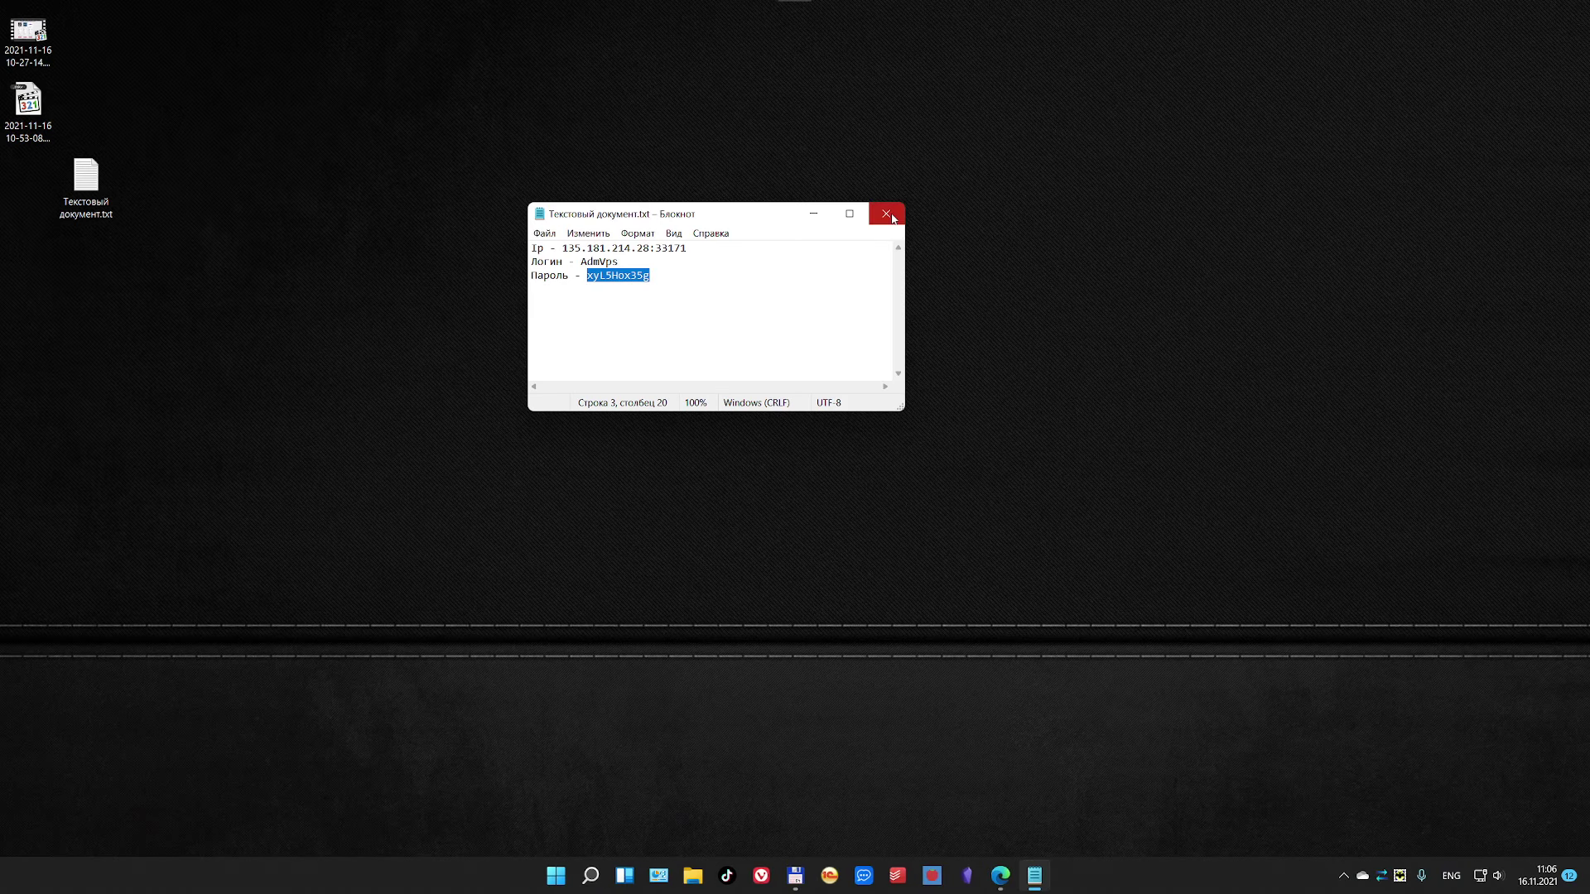
{"action": "left_click", "coordinate": [893, 219]}
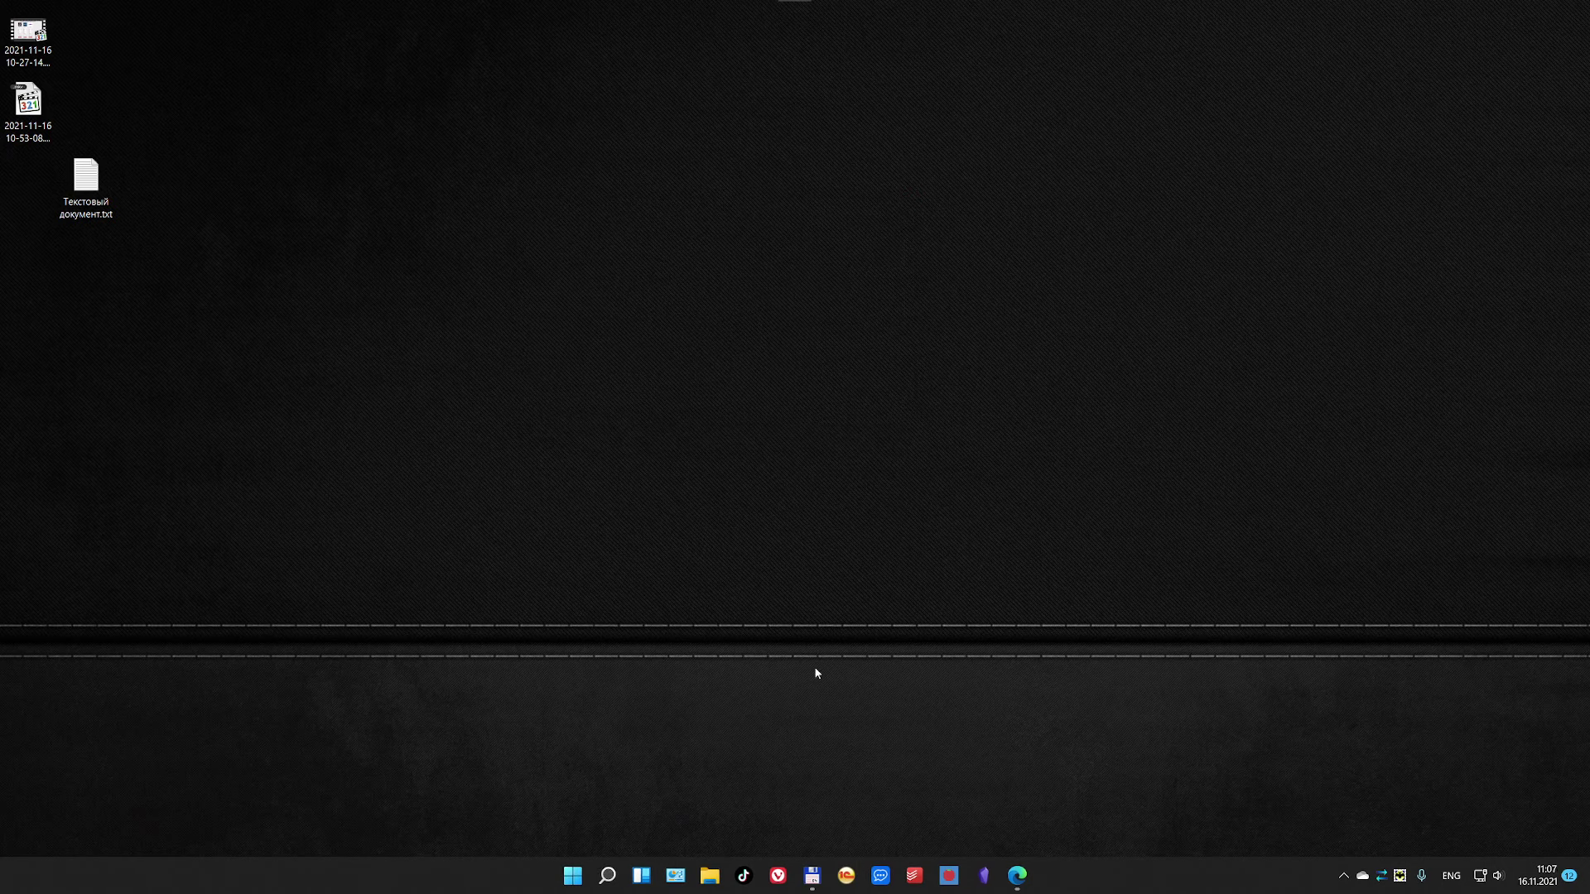
Step: Search 'Уда' in the Russian layout and launch Remote Desktop Connection from the results
{"action": "left_click", "coordinate": [604, 868]}
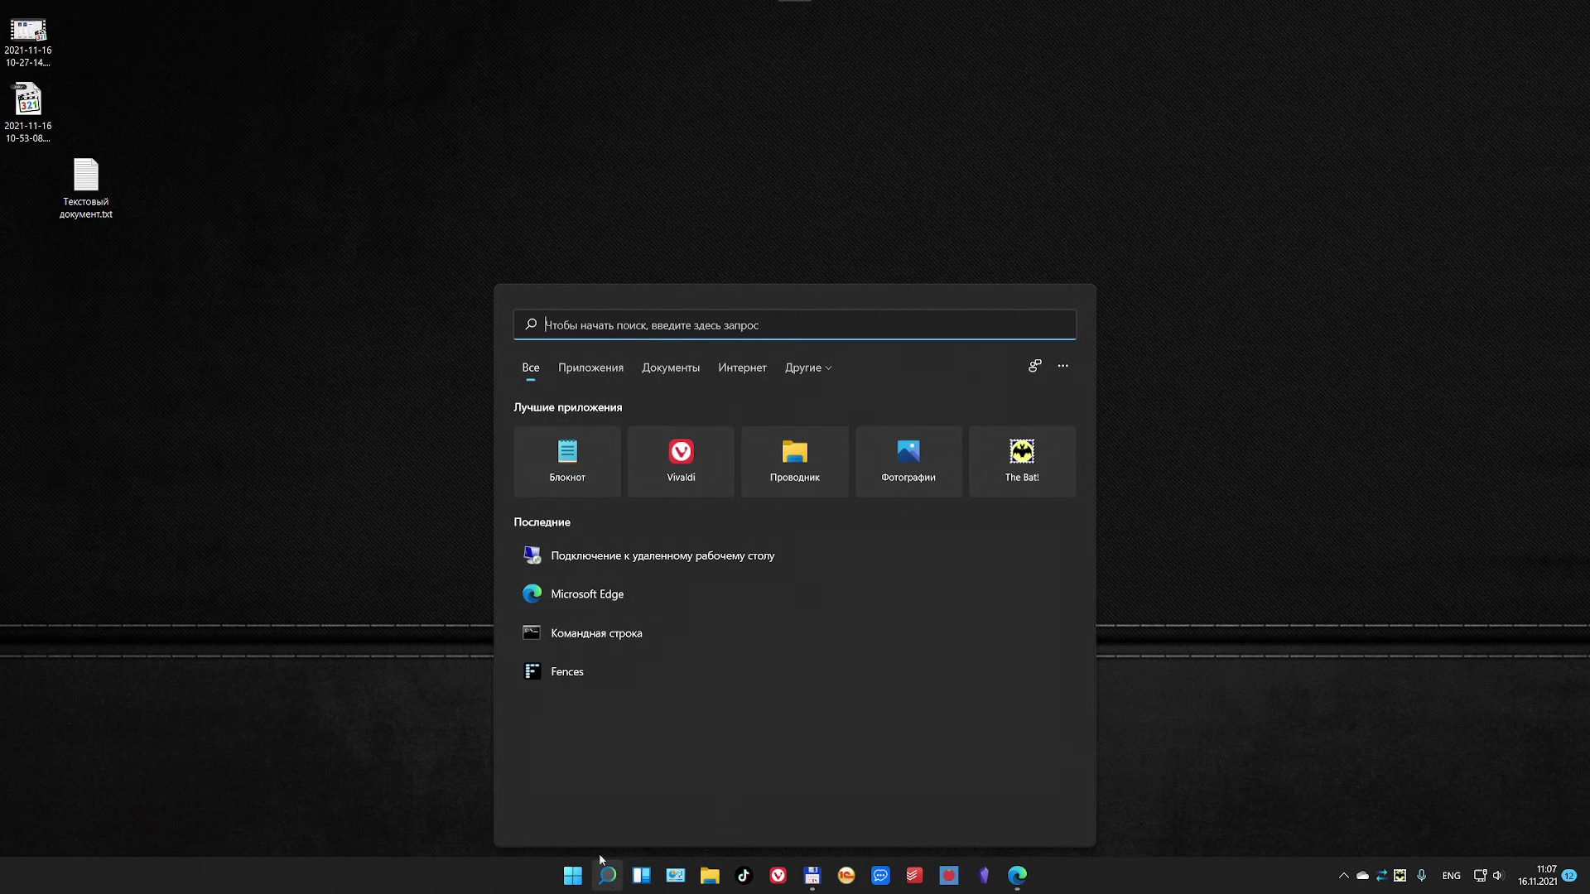
{"action": "type", "text": "el"}
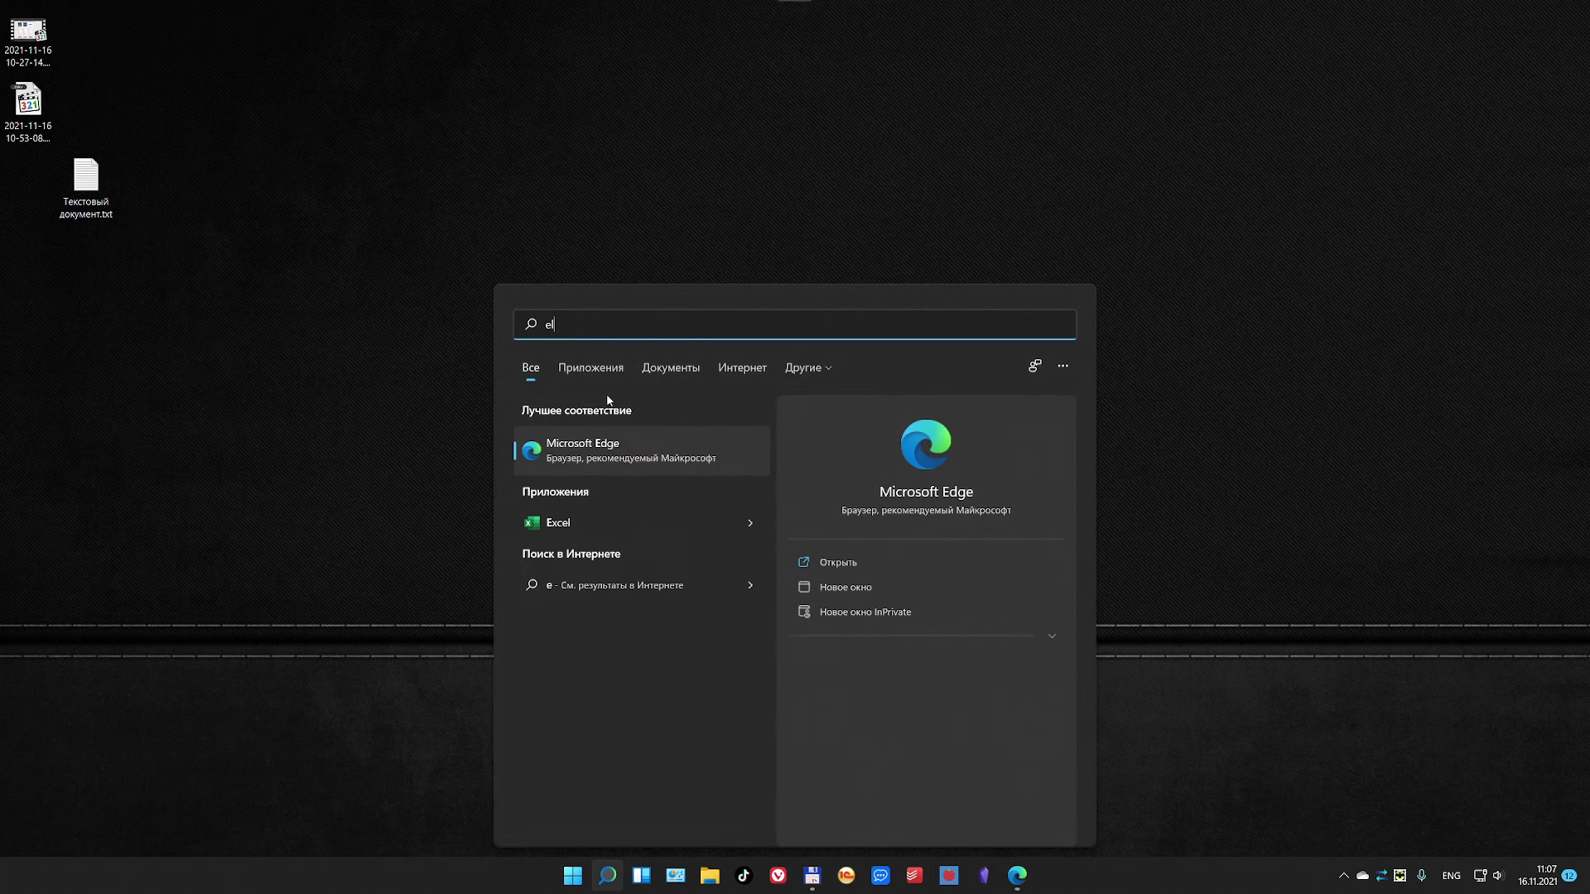
{"action": "key", "text": "BackSpace"}
{"action": "key", "text": "BackSpace"}
{"action": "key", "text": "alt+shift"}
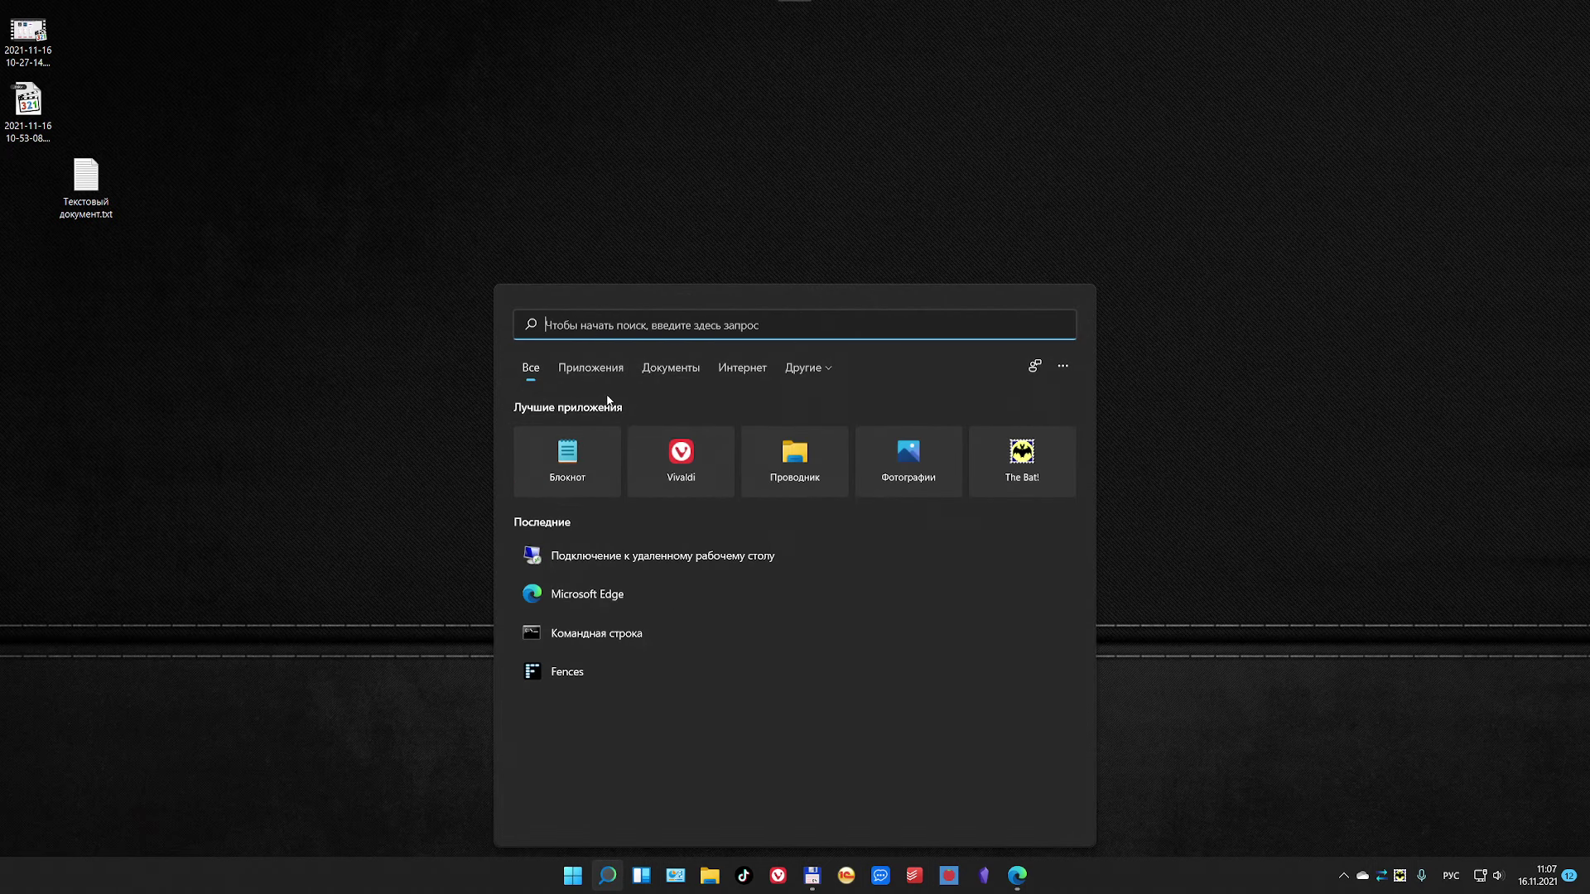
{"action": "type", "text": "Уда"}
{"action": "left_click", "coordinate": [598, 444]}
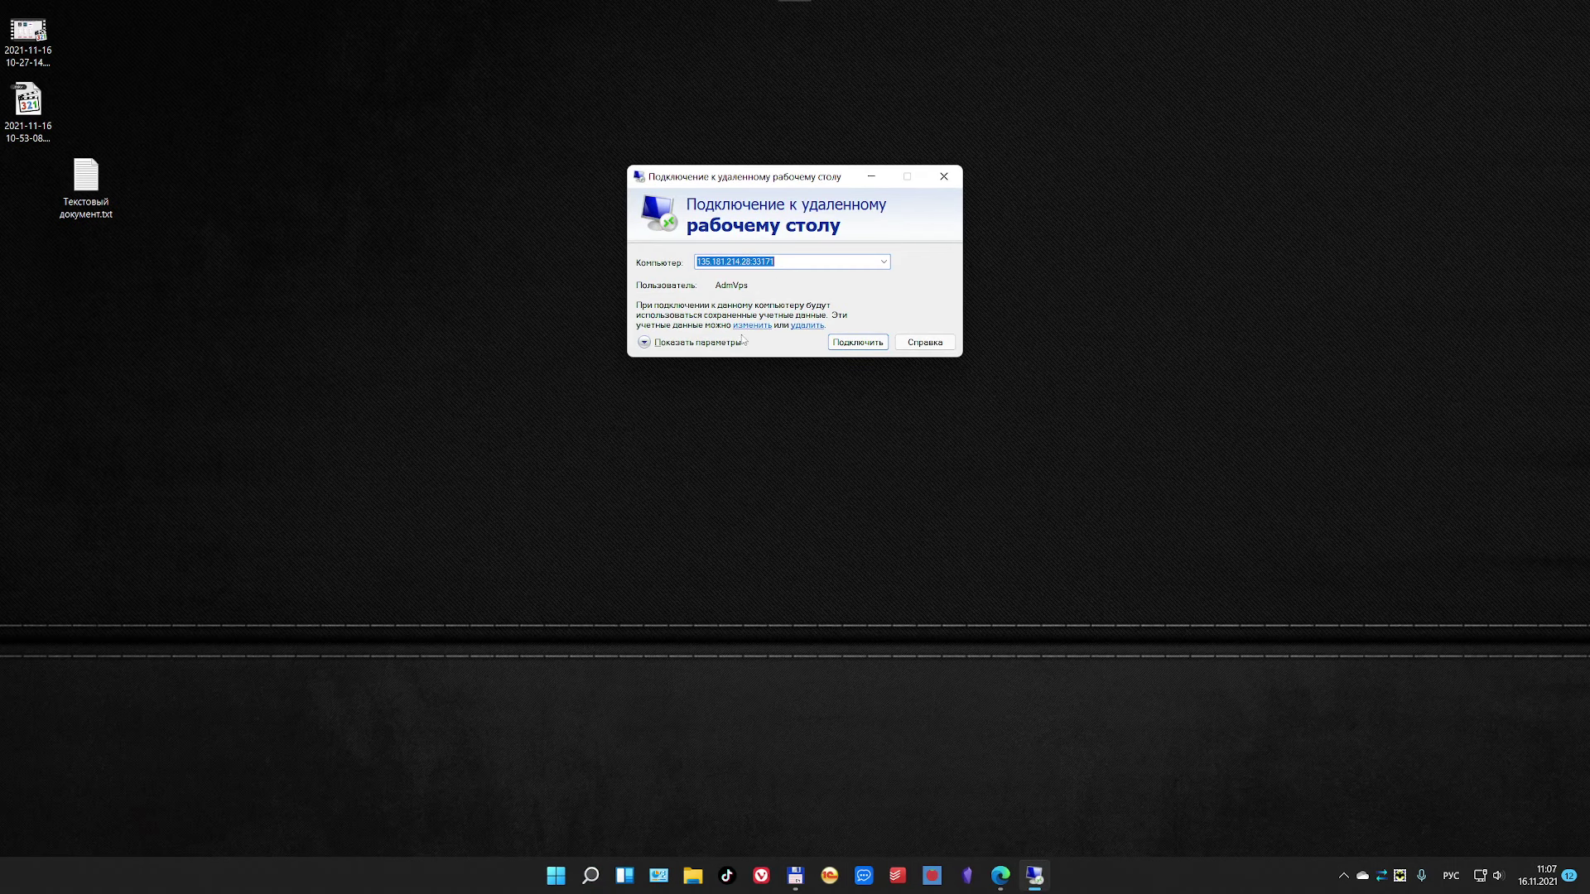
Step: Save the connection settings to the desktop as Server.rdp instead of Default
{"action": "left_click", "coordinate": [645, 343]}
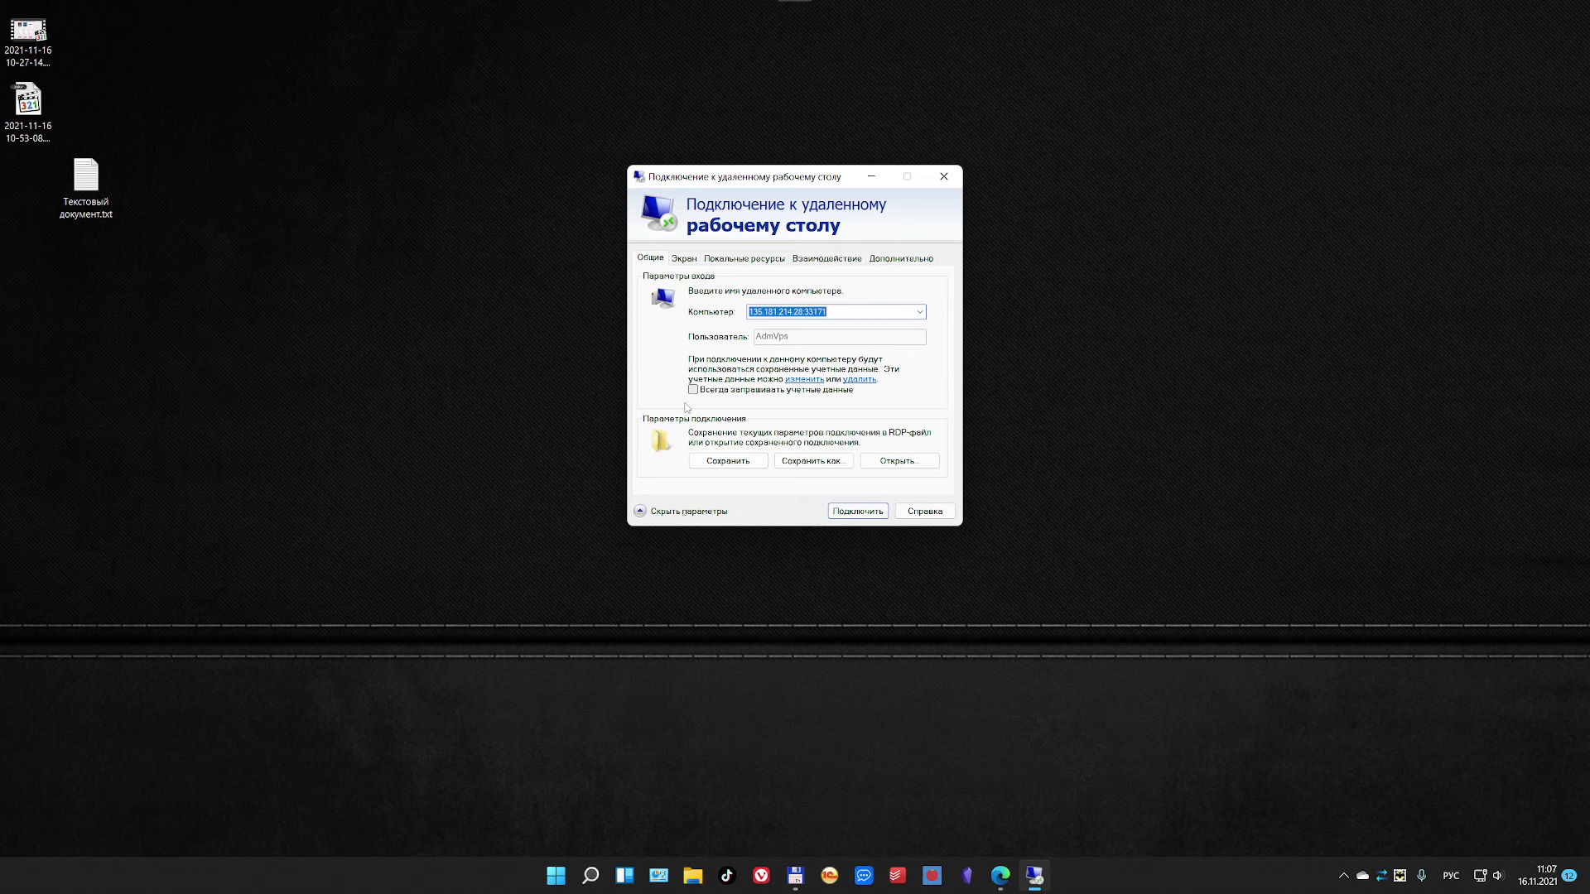
{"action": "left_click", "coordinate": [818, 464]}
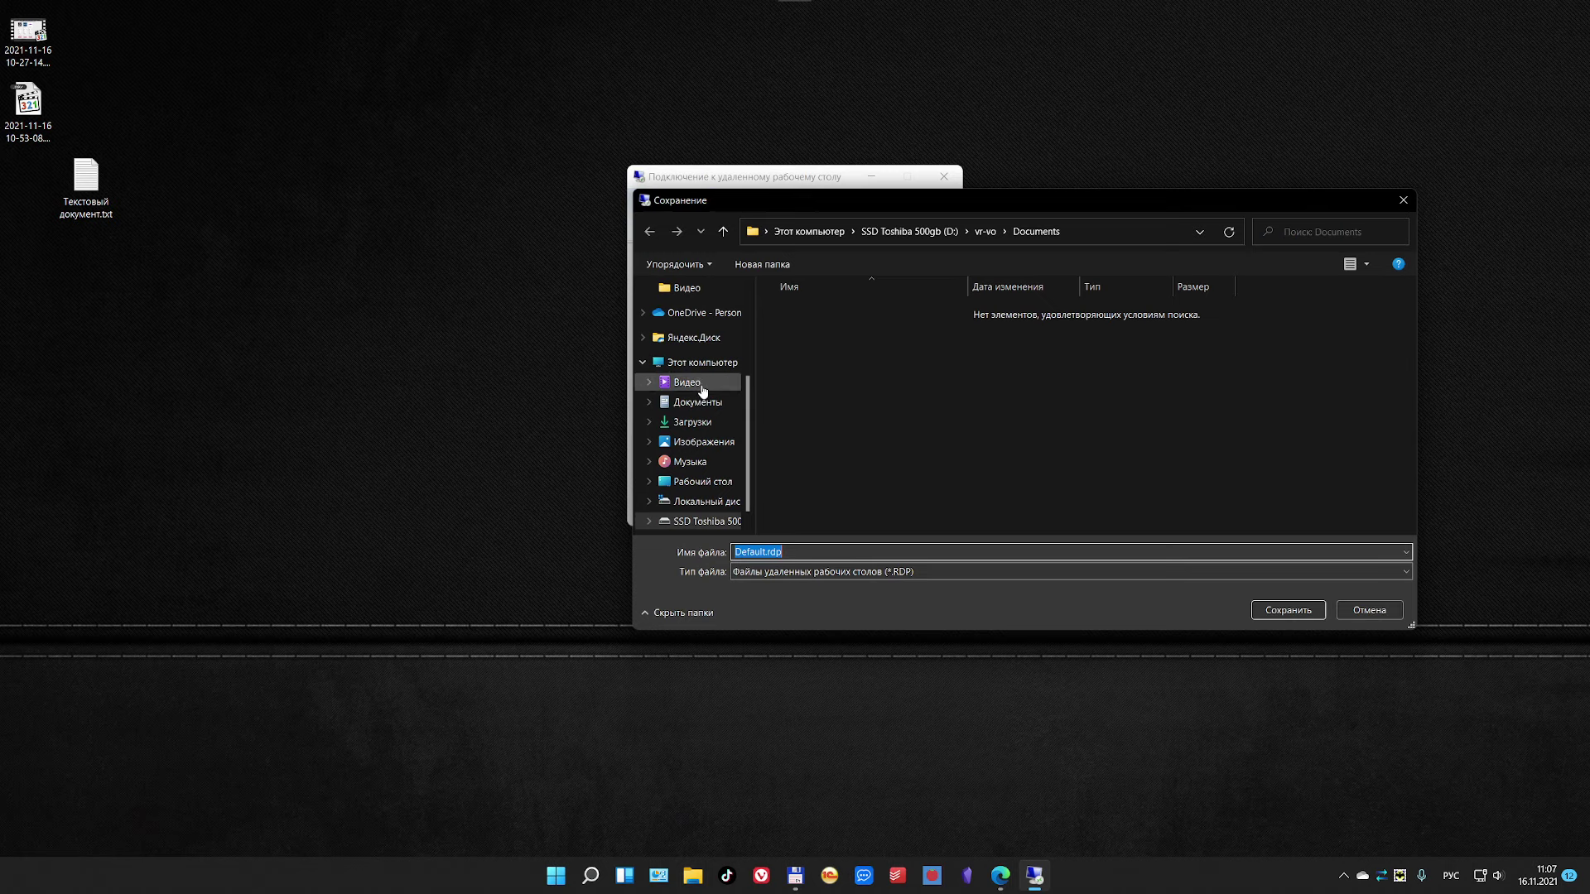
{"action": "left_click", "coordinate": [703, 481]}
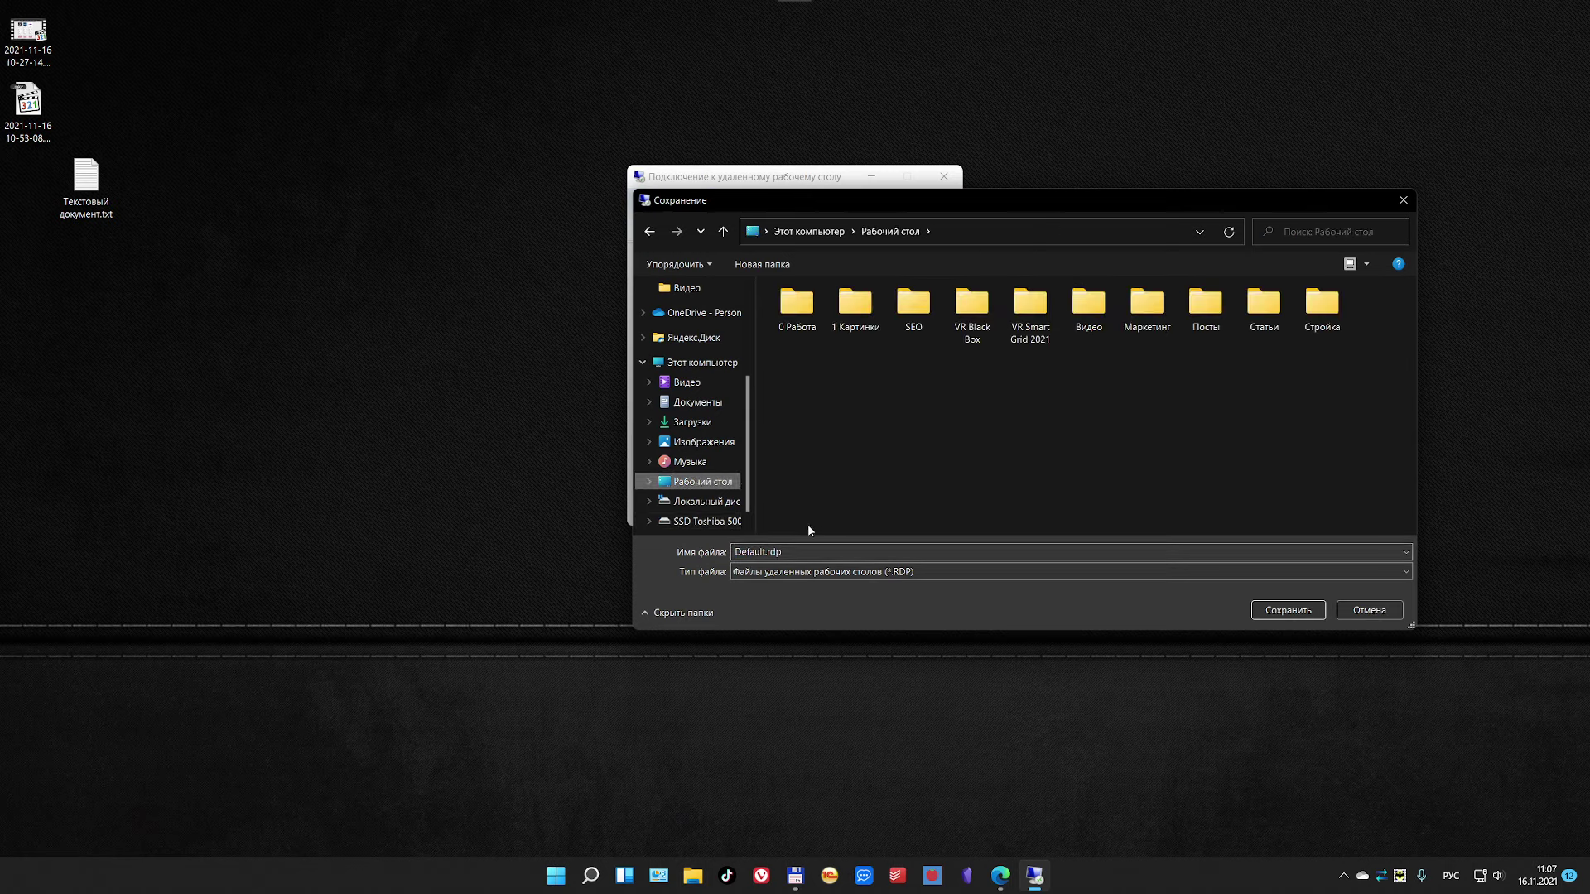
{"action": "left_click", "coordinate": [762, 552]}
{"action": "left_click", "coordinate": [762, 551]}
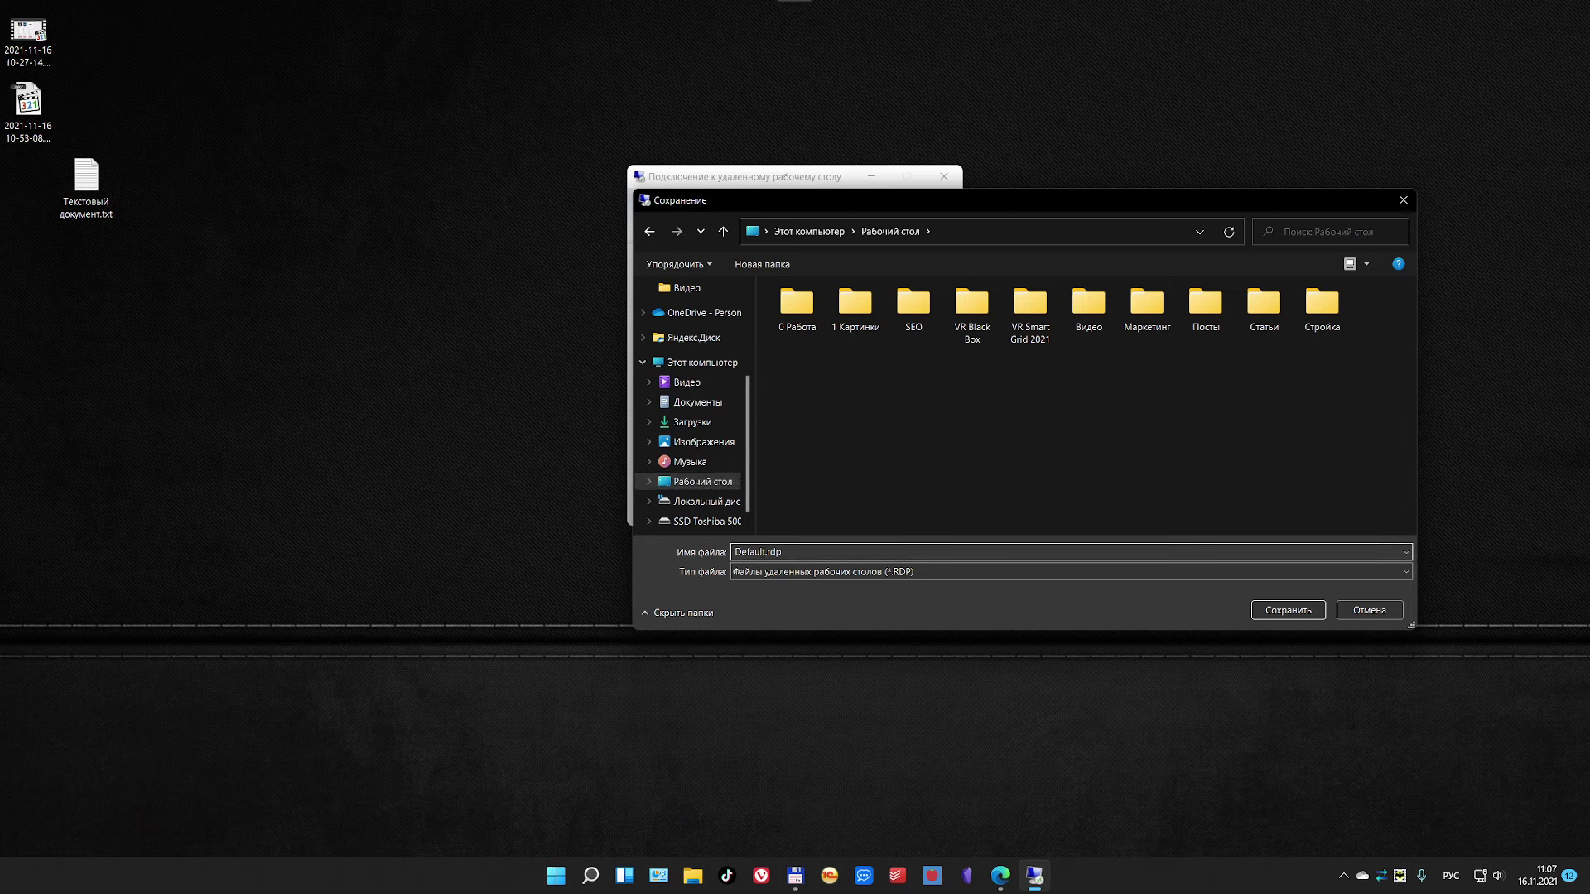
{"action": "left_click_drag", "start_coordinate": [762, 551], "coordinate": [729, 553]}
{"action": "key", "text": "BackSpace"}
{"action": "type", "text": "Ыукмук"}
{"action": "key", "text": "BackSpace"}
{"action": "key", "text": "BackSpace"}
{"action": "key", "text": "BackSpace"}
{"action": "key", "text": "BackSpace"}
{"action": "key", "text": "BackSpace"}
{"action": "key", "text": "BackSpace"}
{"action": "key", "text": "alt+shift"}
{"action": "type", "text": "Server"}
{"action": "left_click", "coordinate": [1289, 610]}
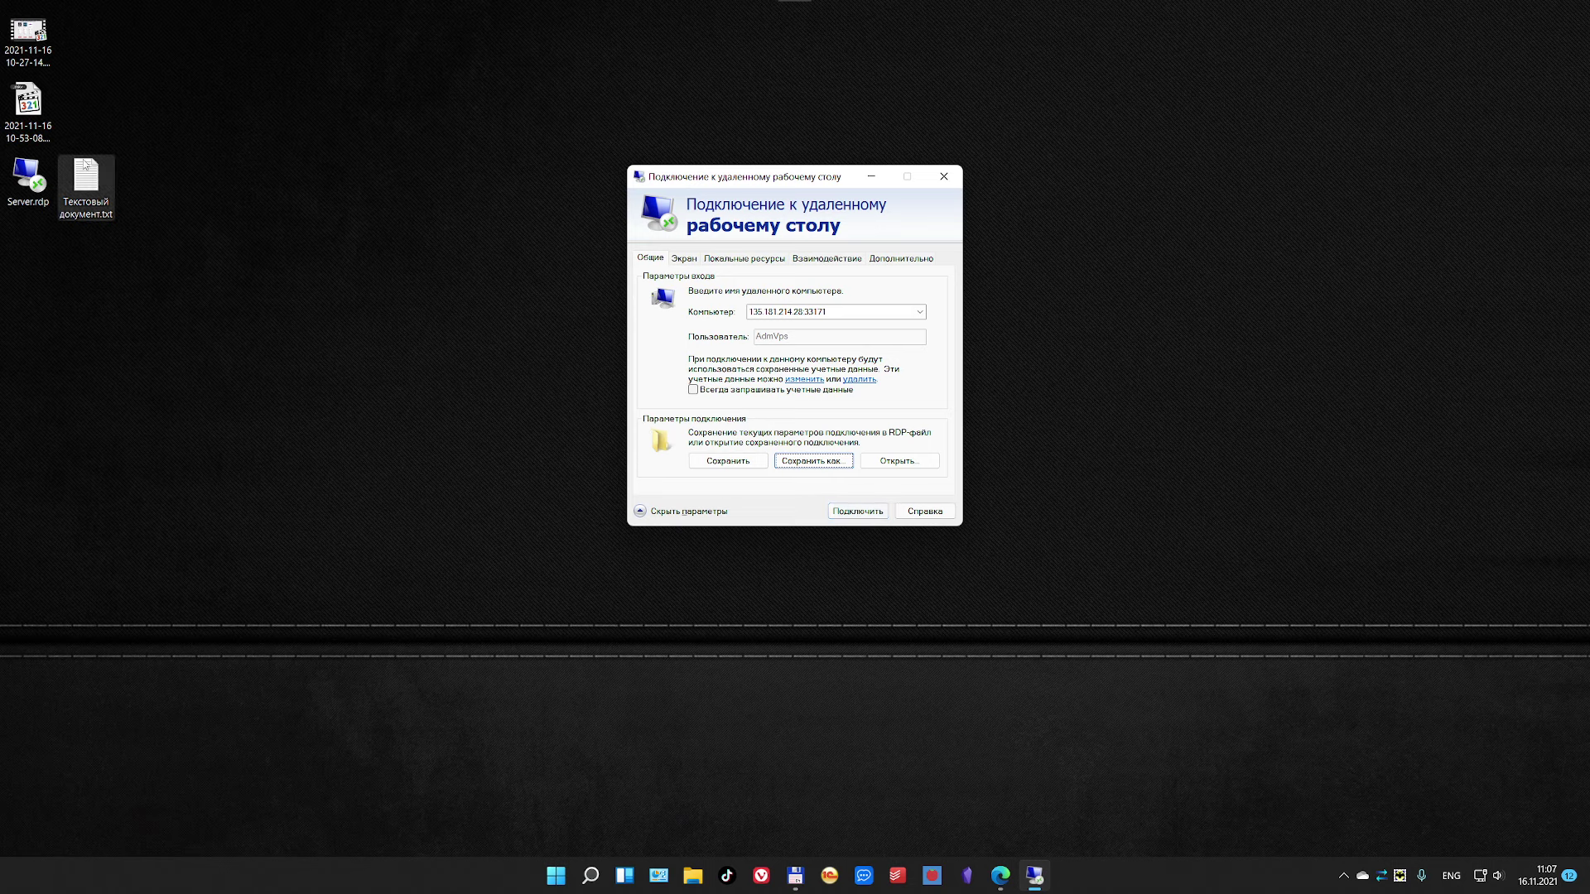
Step: Move the Server.rdp icon to the desktop centre, close the connection window, and launch Server.rdp
{"action": "left_click_drag", "start_coordinate": [28, 176], "coordinate": [440, 411]}
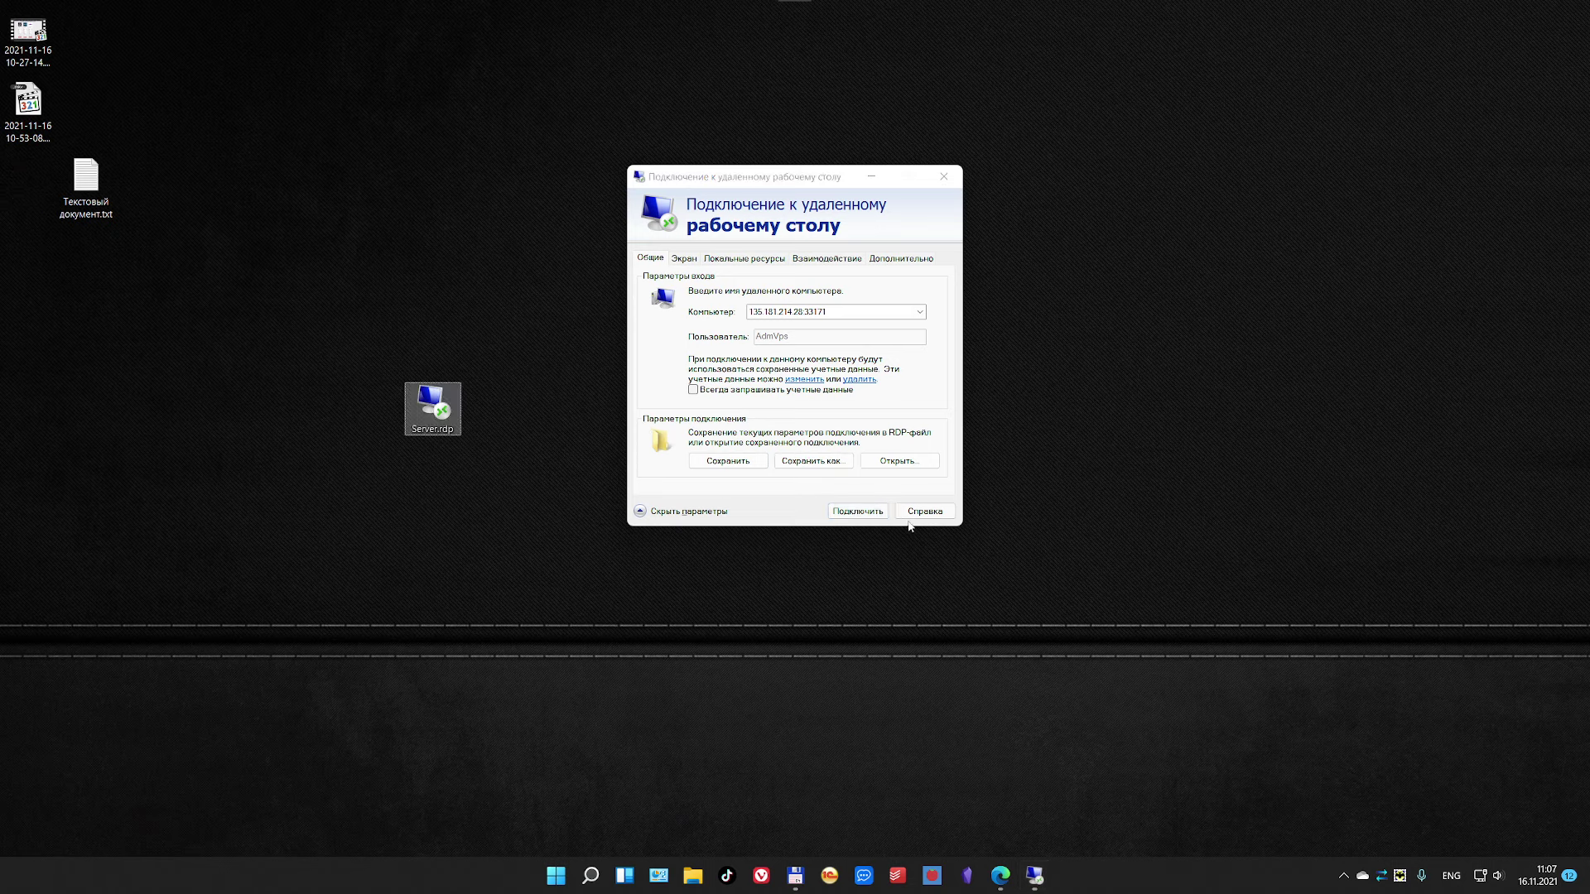
{"action": "left_click", "coordinate": [950, 177]}
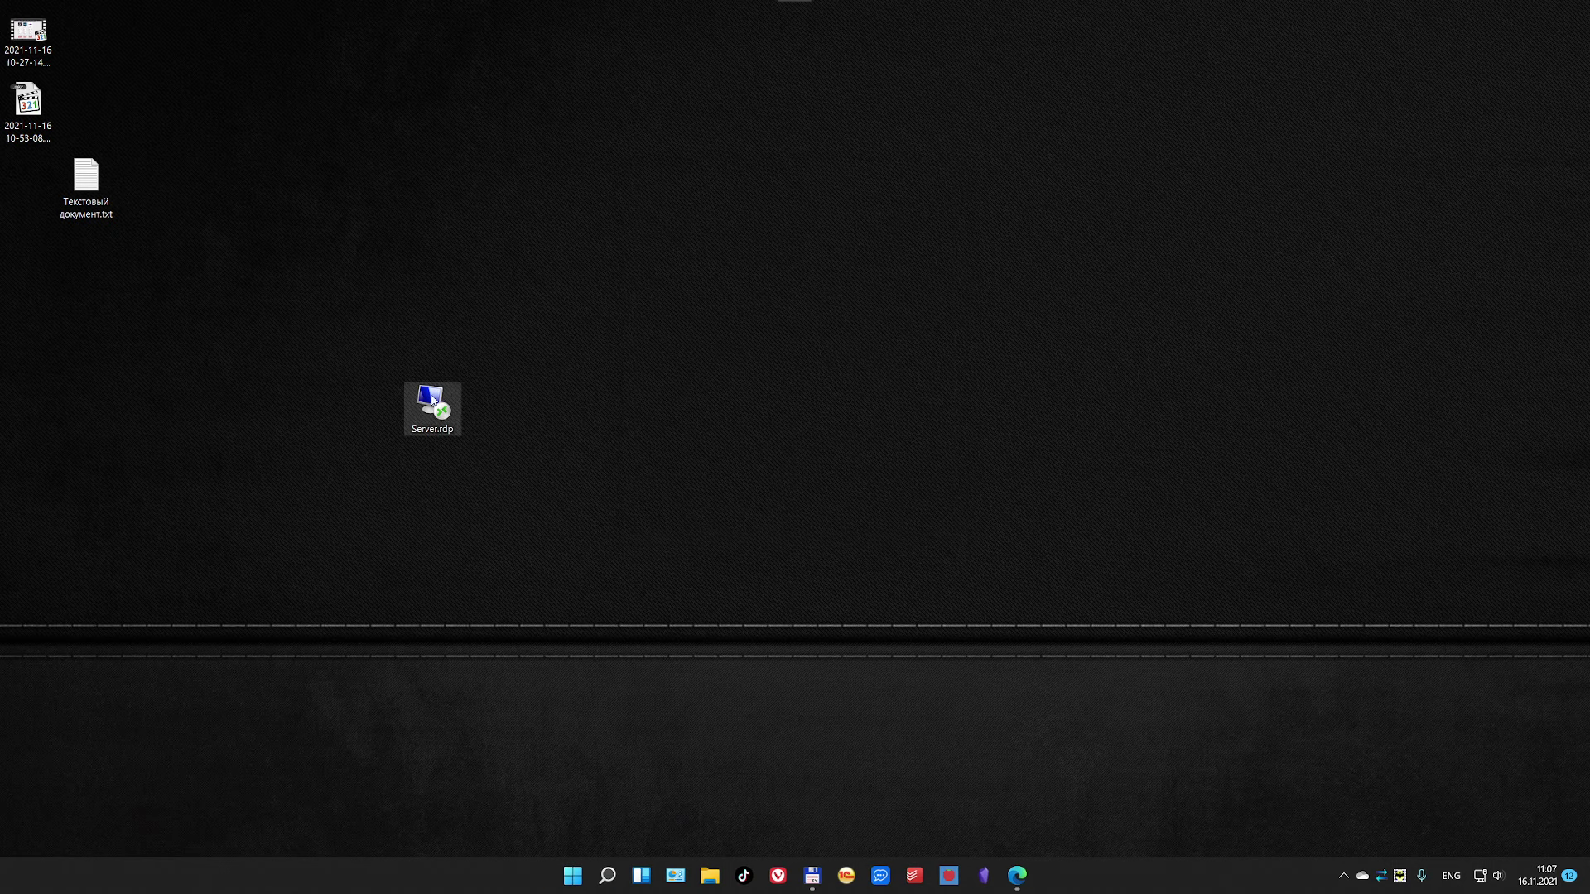
{"action": "double_click", "coordinate": [433, 402]}
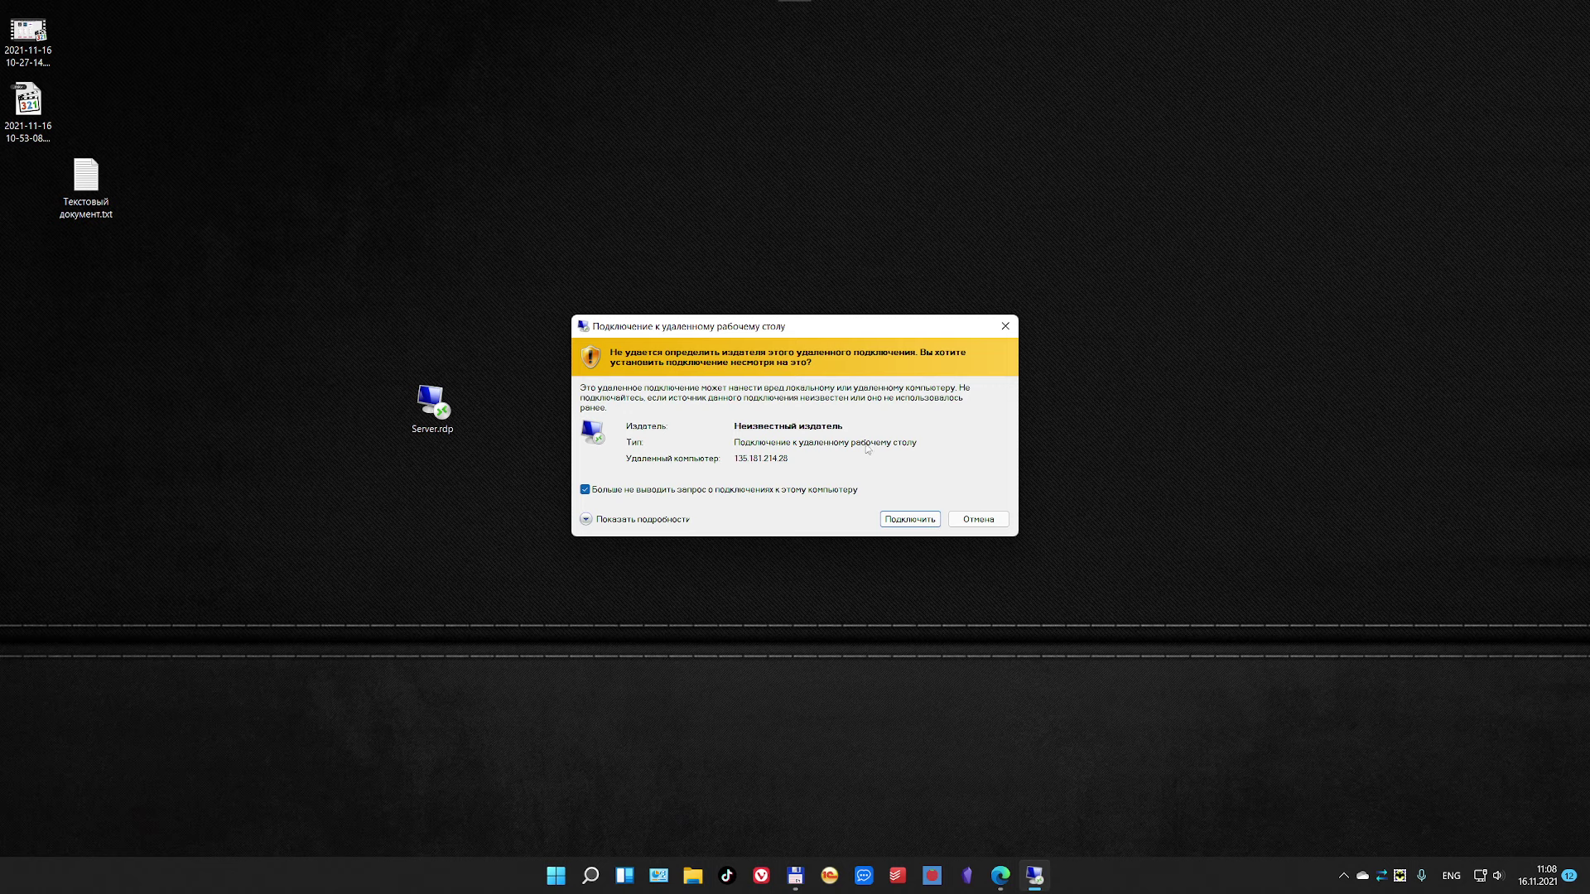
Step: Connect to 135.181.214.28 despite the unknown-publisher warning
{"action": "left_click", "coordinate": [909, 519]}
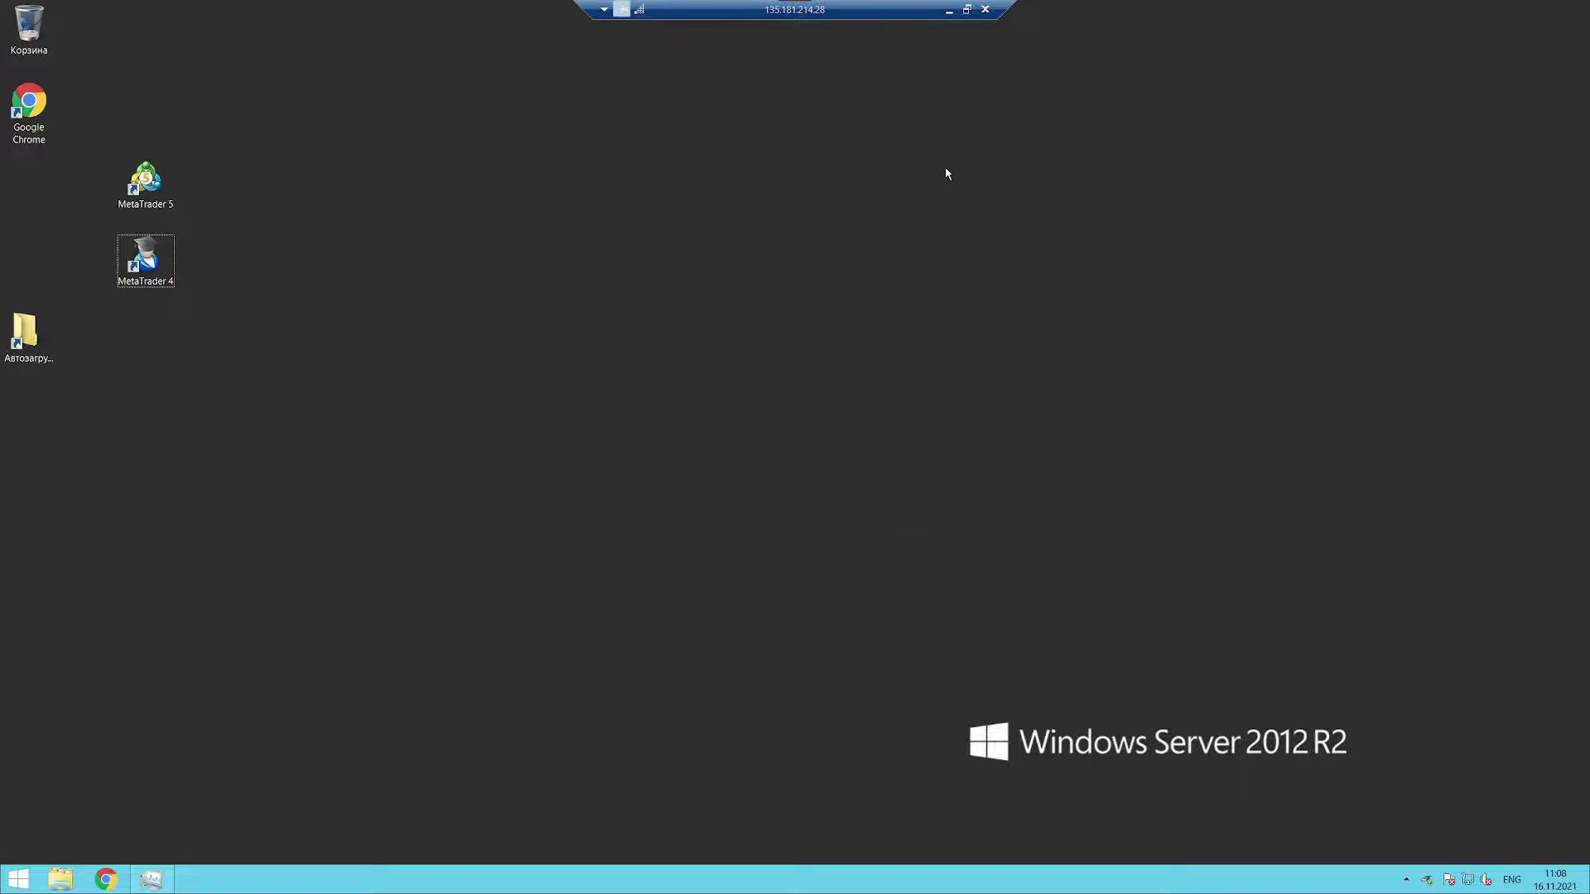
Step: End the session, move Server.rdp to the upper right, reconnect, and run the session windowed
{"action": "left_click", "coordinate": [986, 10]}
{"action": "left_click_drag", "start_coordinate": [418, 420], "coordinate": [1184, 101]}
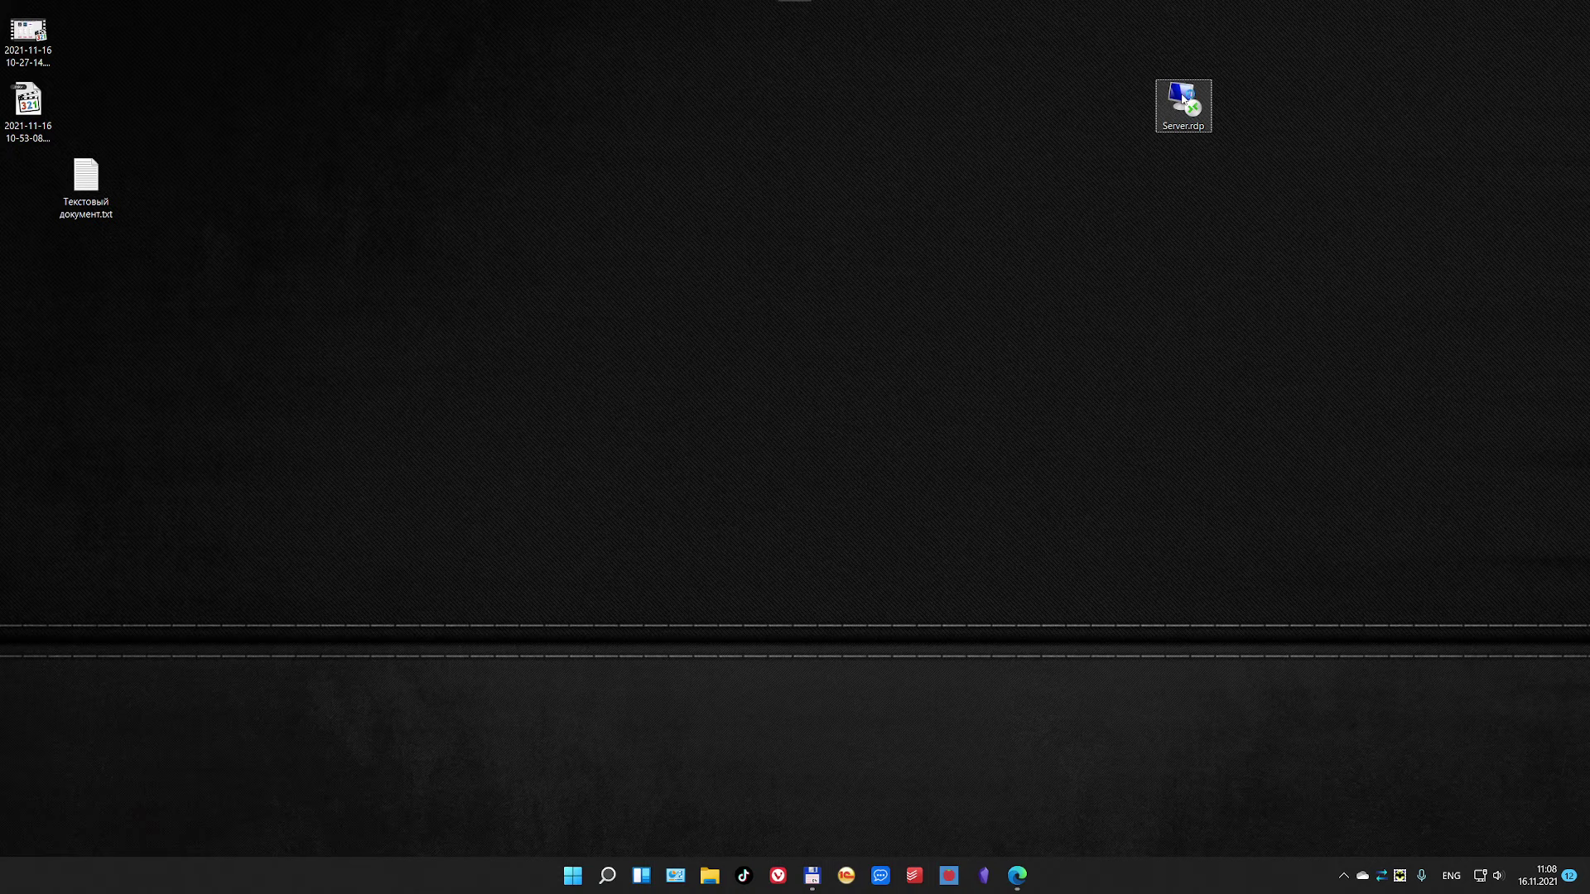
{"action": "double_click", "coordinate": [1184, 100]}
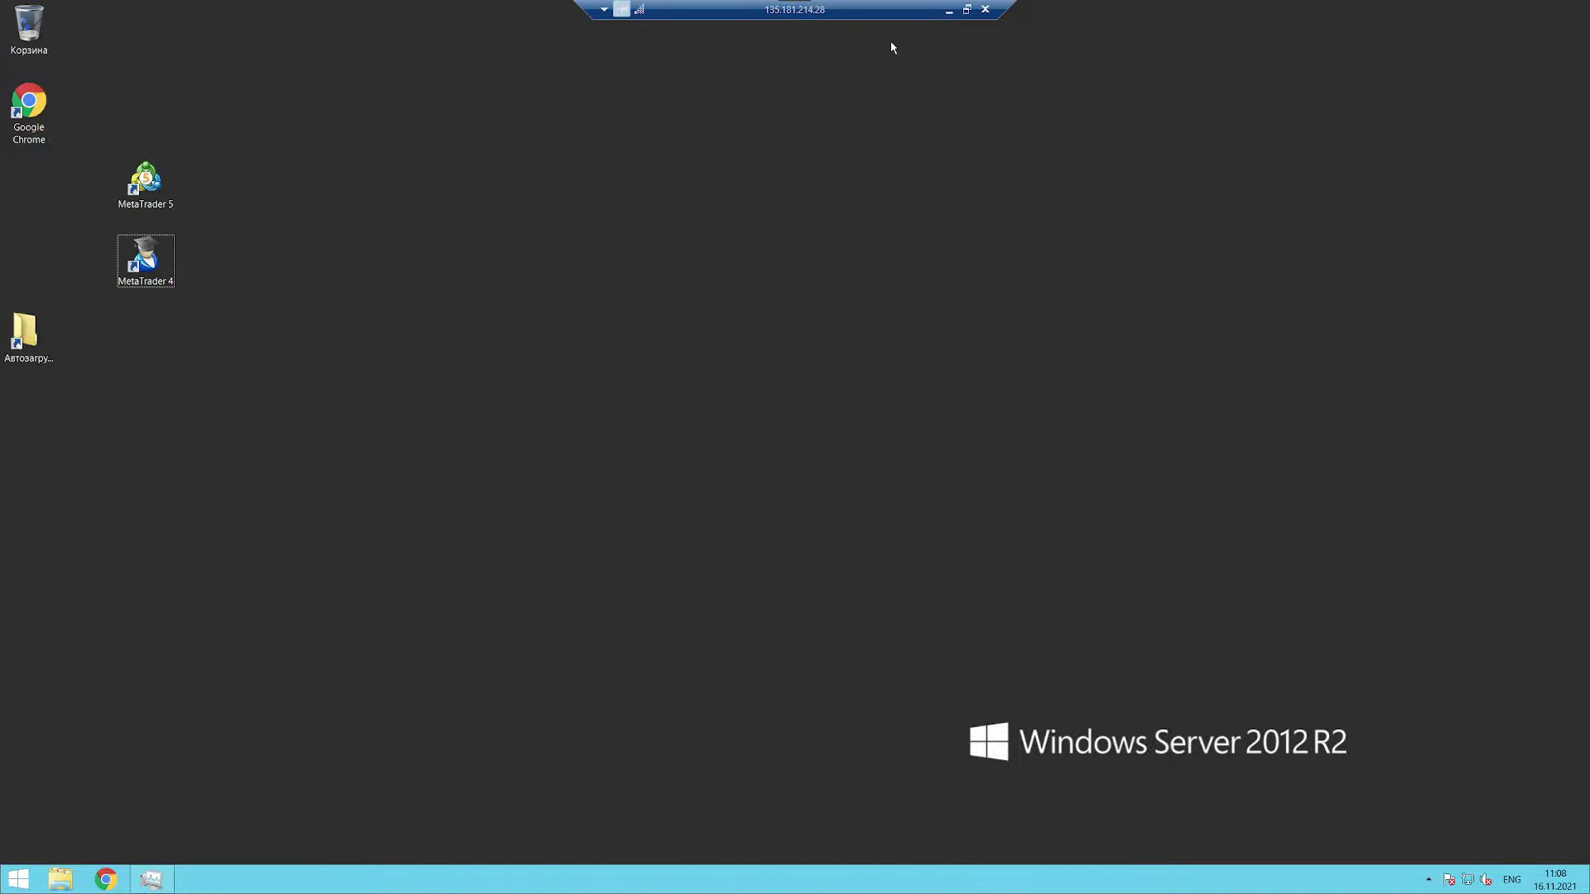
{"action": "double_click", "coordinate": [864, 10]}
{"action": "left_click_drag", "start_coordinate": [809, 111], "coordinate": [520, 138]}
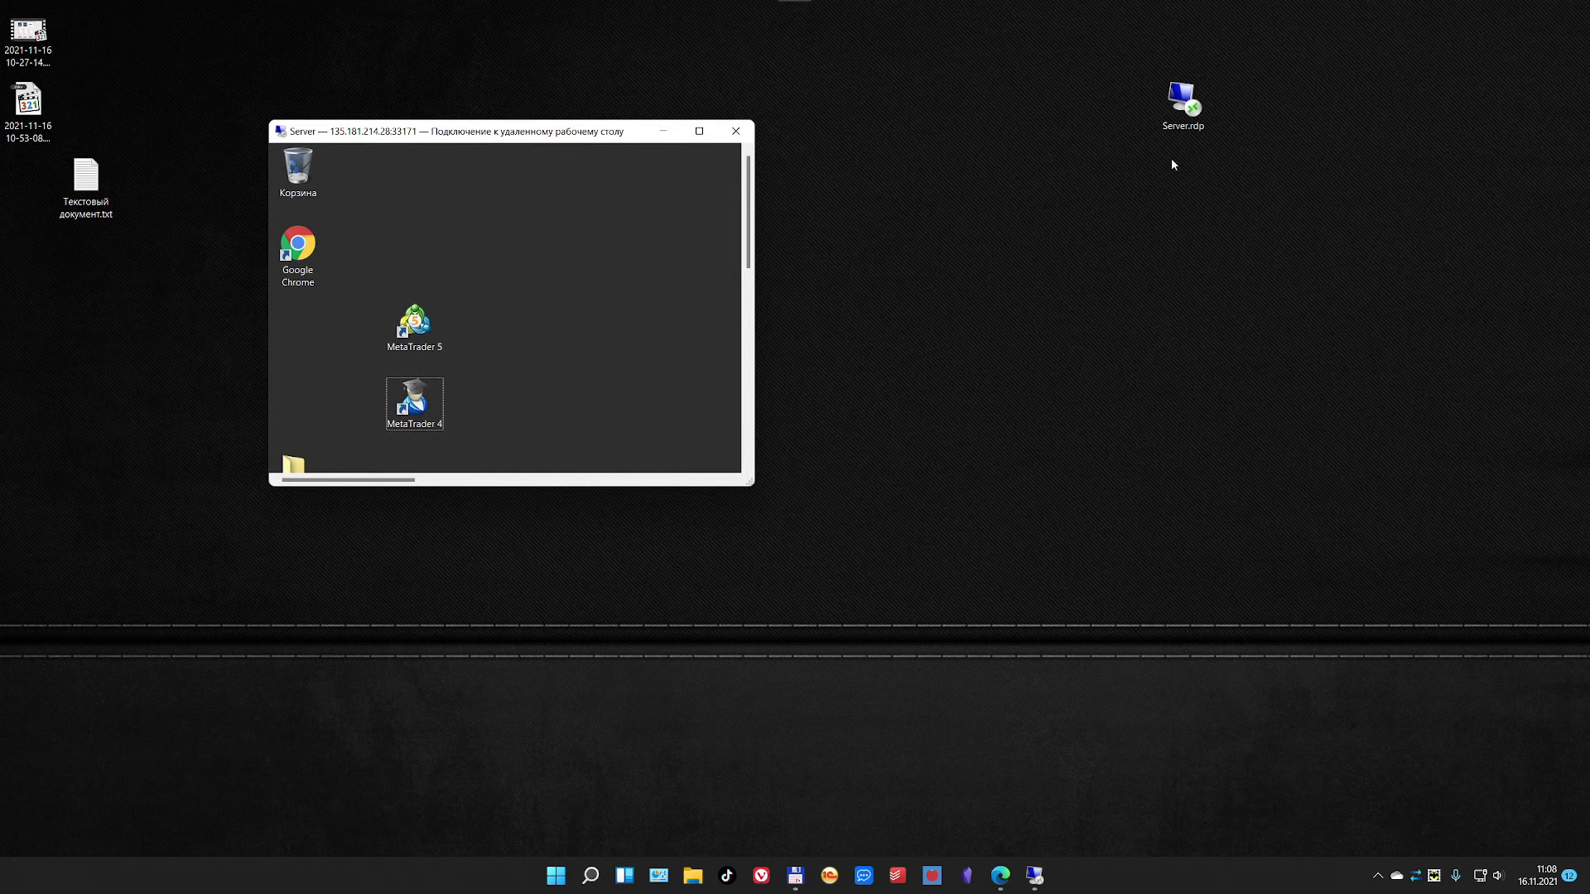
Step: Open a second windowed session from Server.rdp at the lower right and dismiss the disconnection message
{"action": "double_click", "coordinate": [1187, 113]}
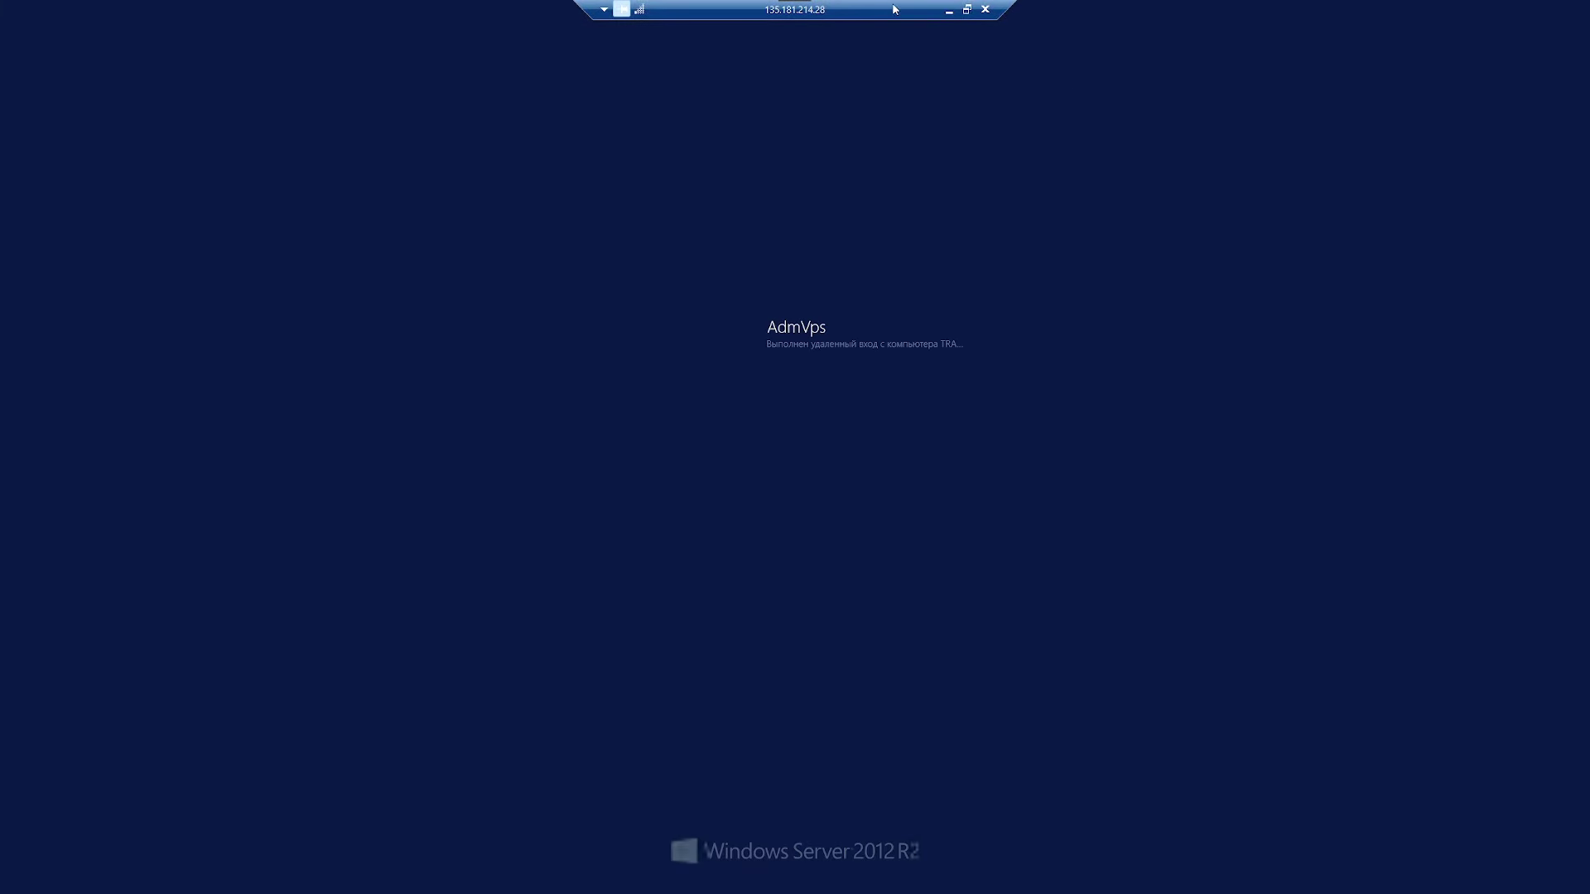
{"action": "left_click", "coordinate": [966, 6]}
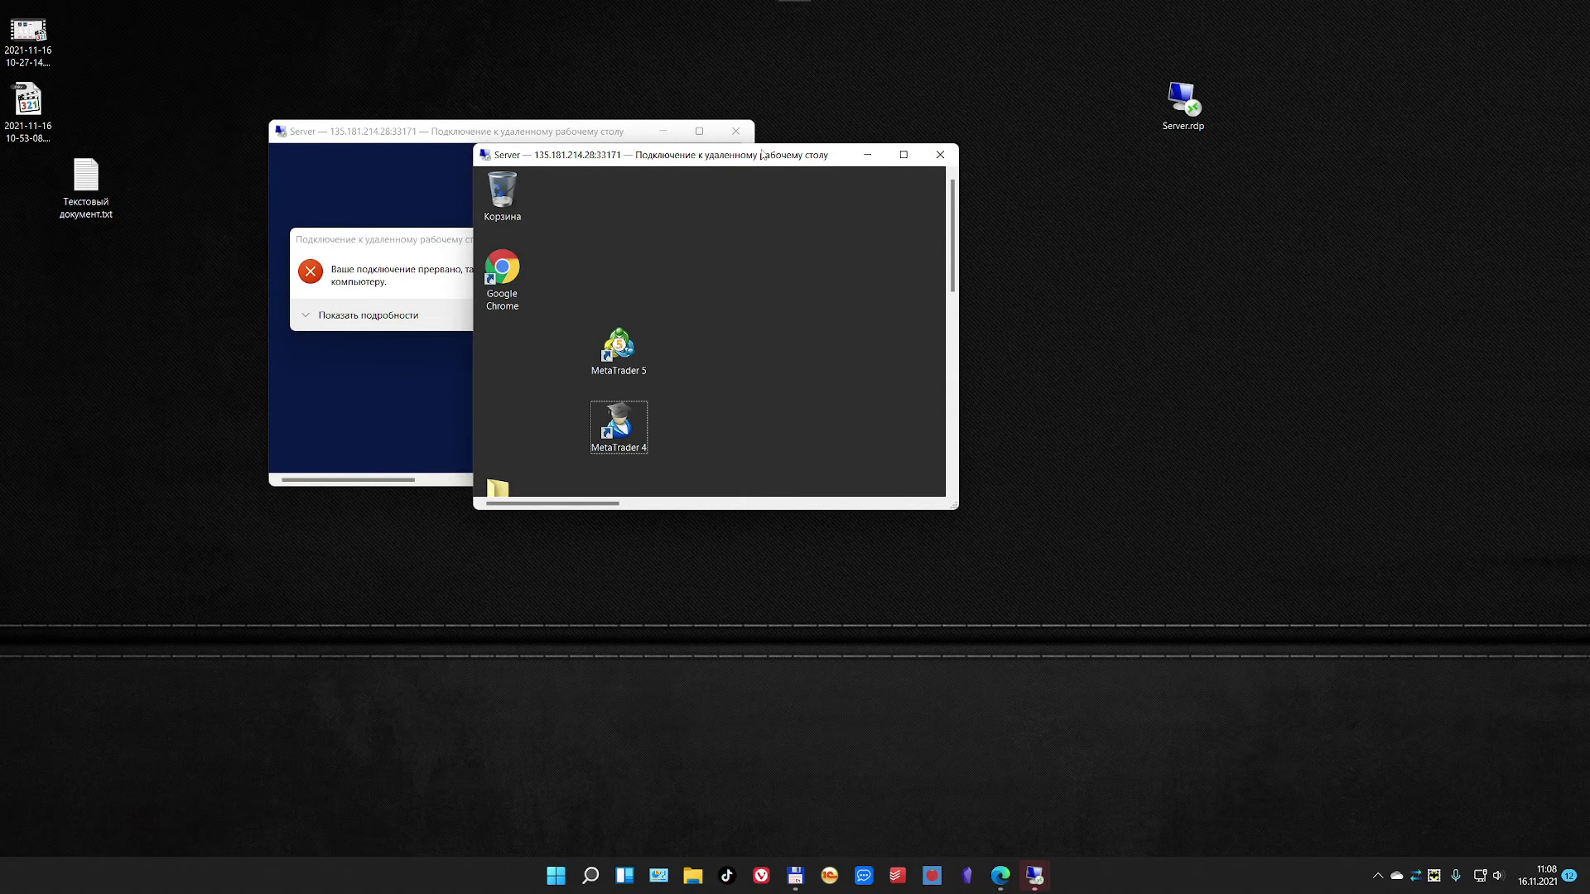
{"action": "left_click_drag", "start_coordinate": [762, 154], "coordinate": [1128, 287]}
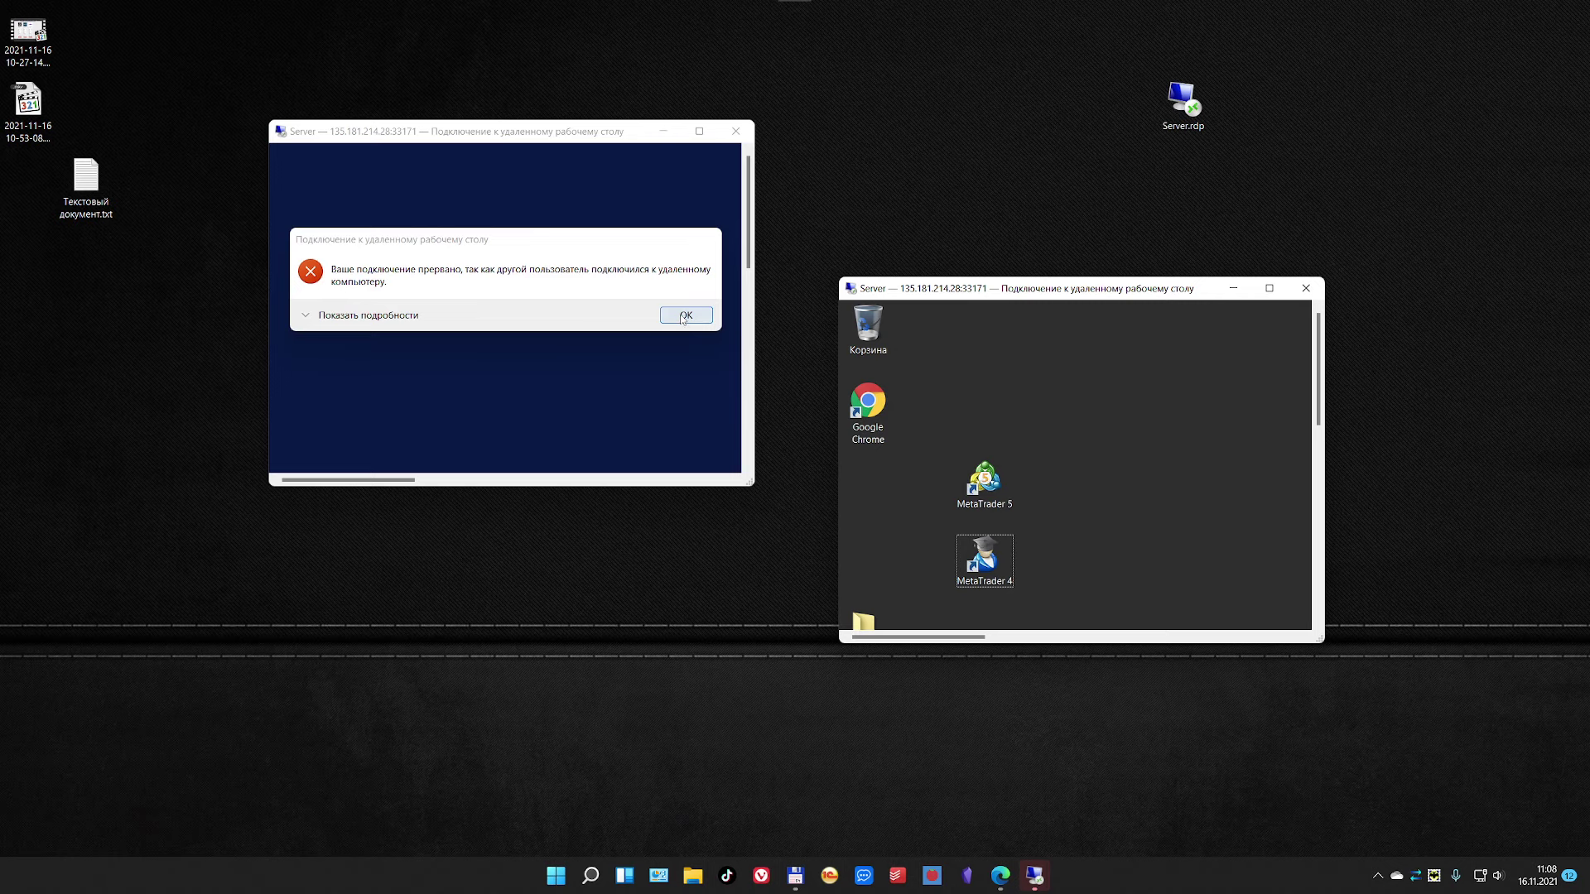
{"action": "left_click", "coordinate": [686, 315]}
Step: Move the remaining session window to the left and close it
{"action": "left_click_drag", "start_coordinate": [1049, 291], "coordinate": [691, 266]}
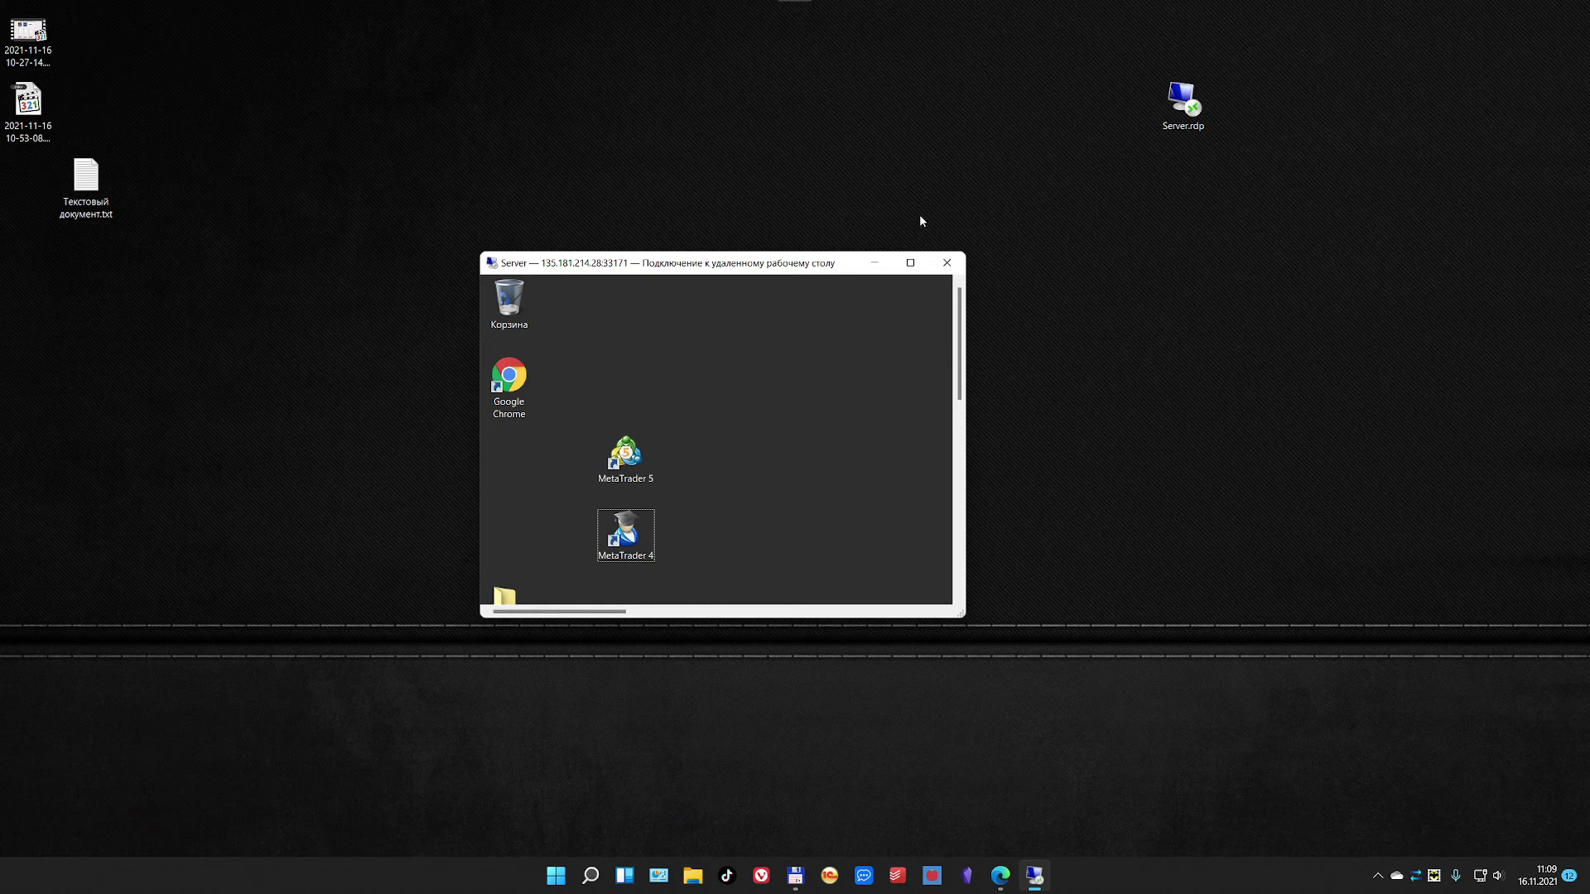
{"action": "left_click", "coordinate": [944, 265]}
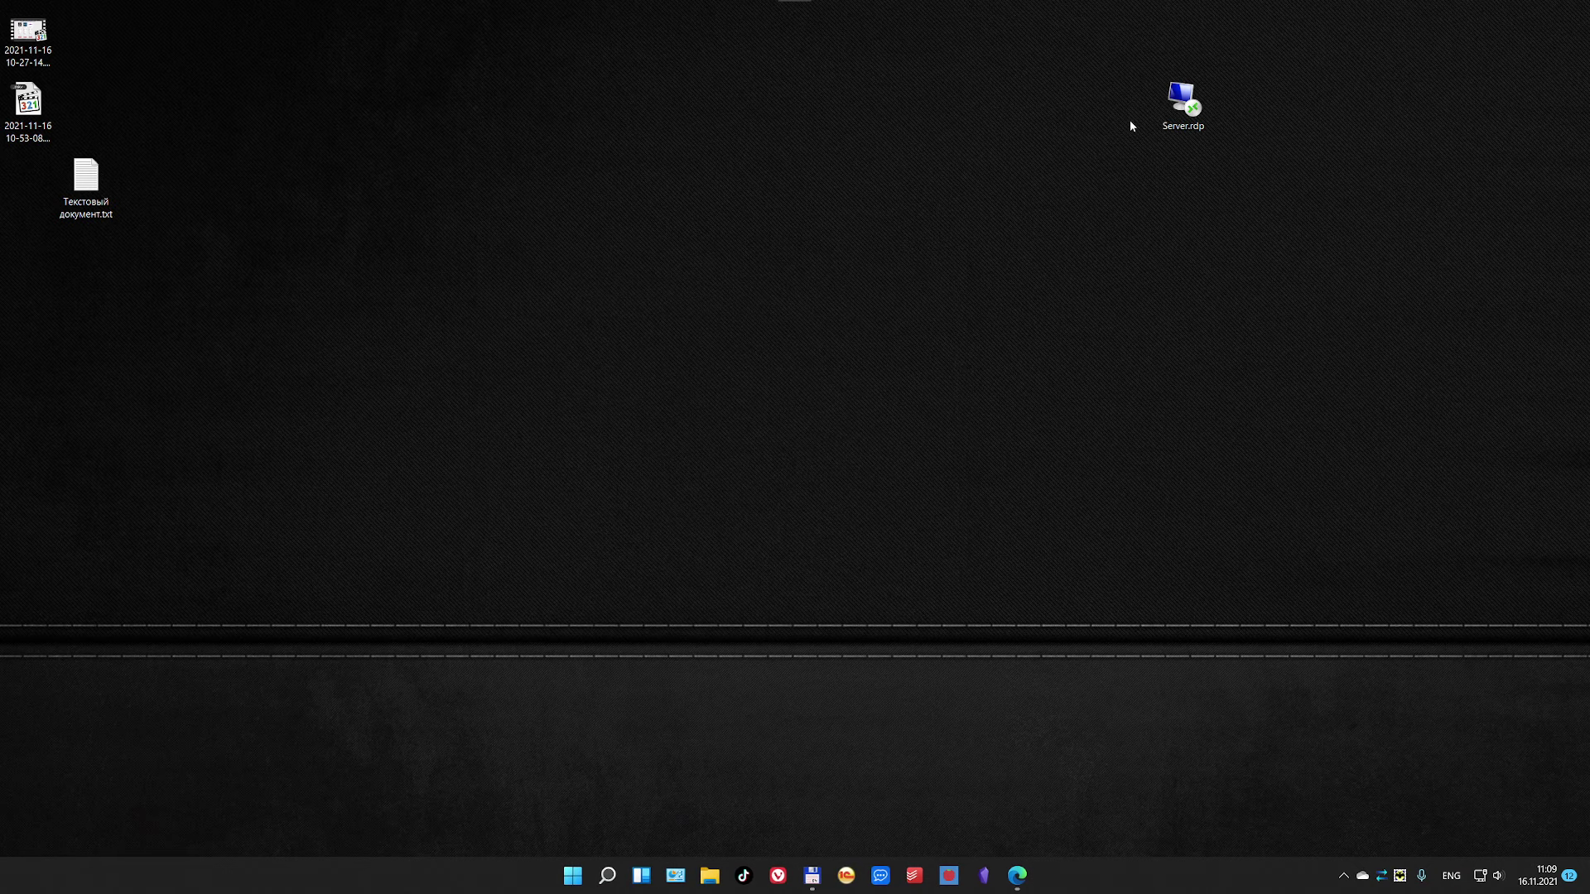
Step: Search Yandex for mremoteNG in a single Vivaldi tab and open the official mRemoteNG home page
{"action": "left_click_drag", "start_coordinate": [1182, 100], "coordinate": [1300, 104]}
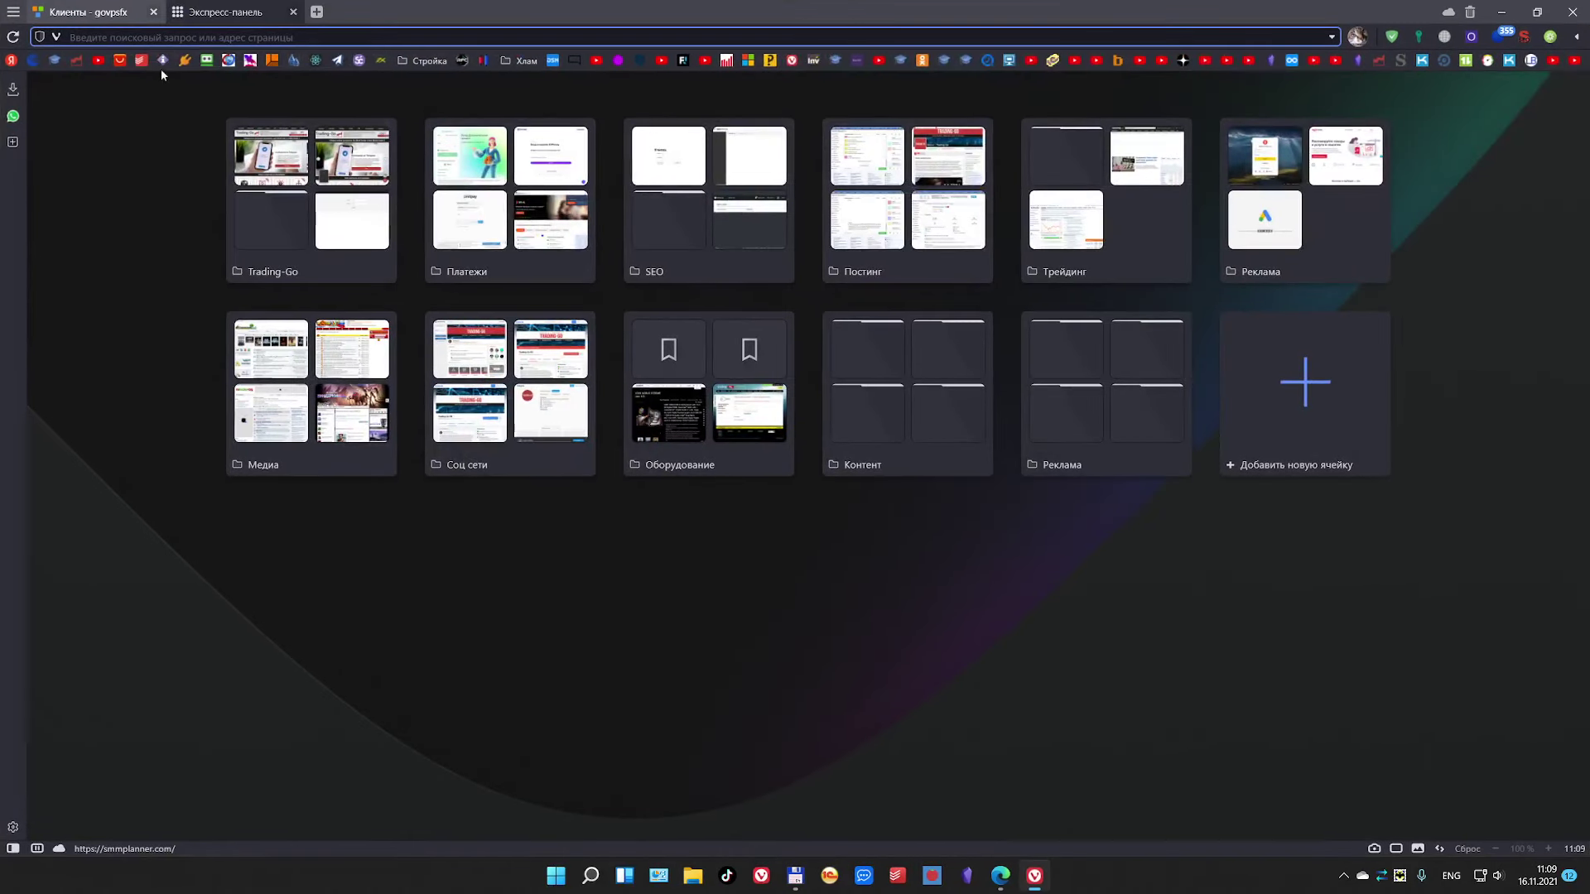
{"action": "left_click", "coordinate": [154, 13]}
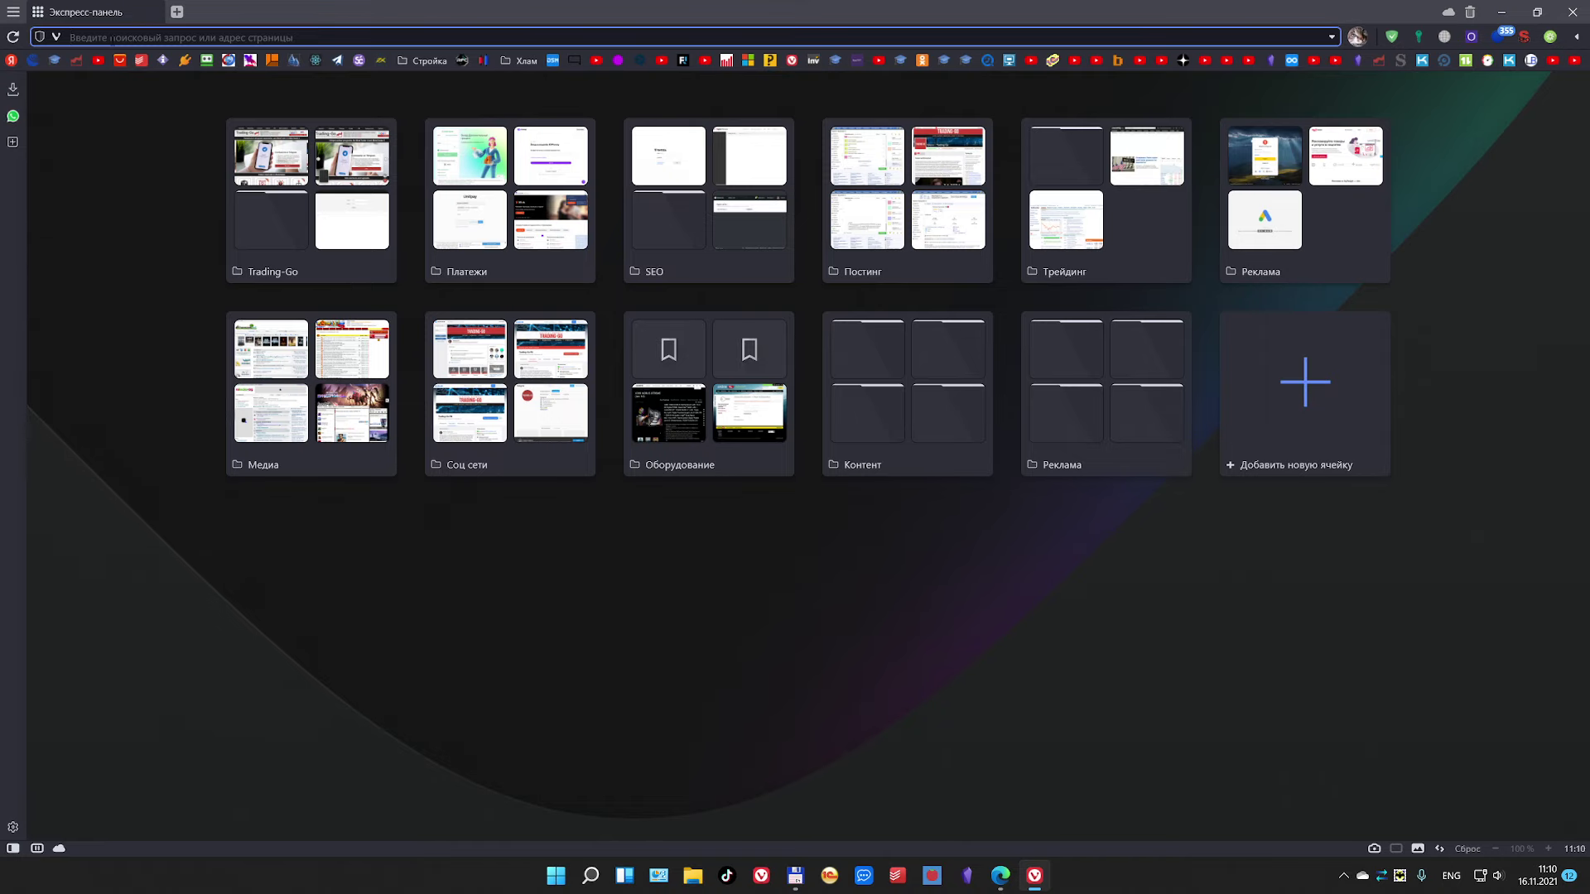
{"action": "type", "text": "m"}
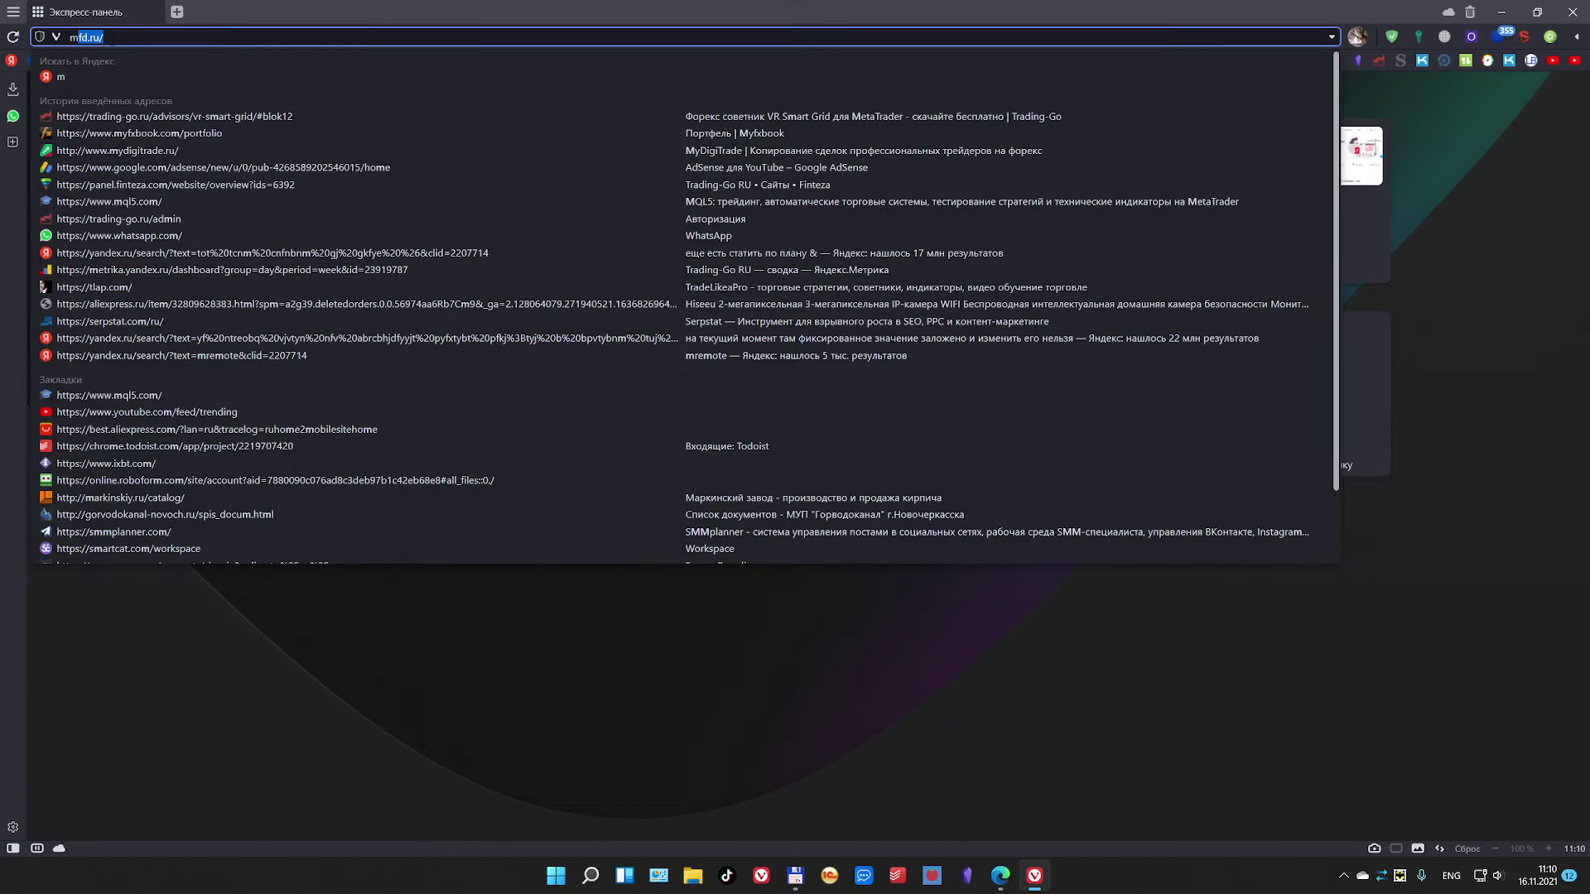
{"action": "type", "text": "remon"}
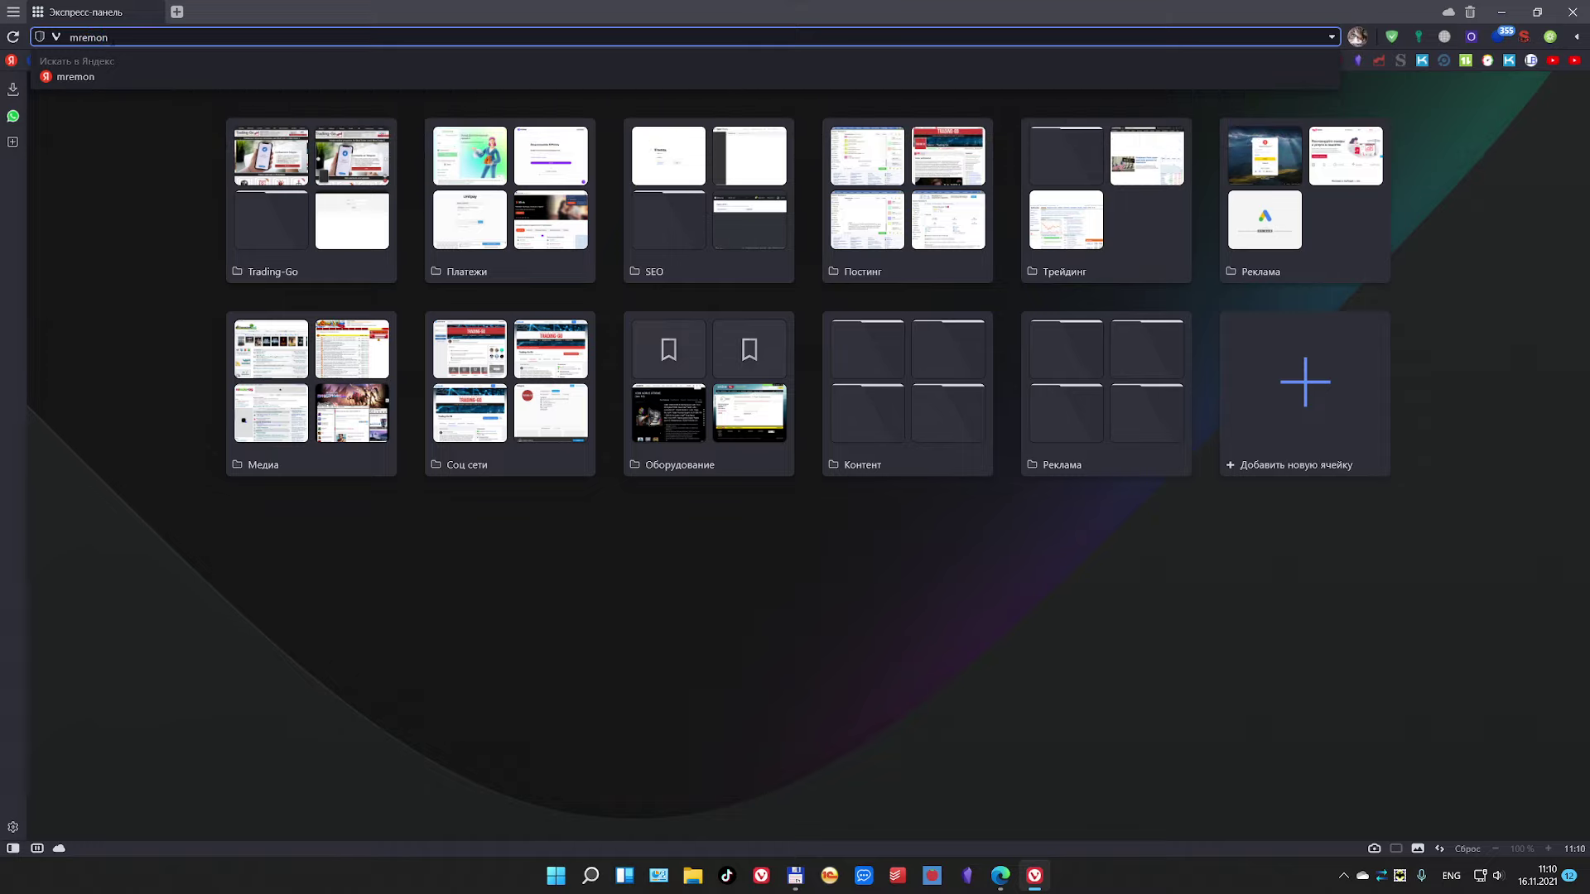
{"action": "key", "text": "BackSpace"}
{"action": "type", "text": "teNG"}
{"action": "key", "text": "Delete"}
{"action": "key", "text": "Return"}
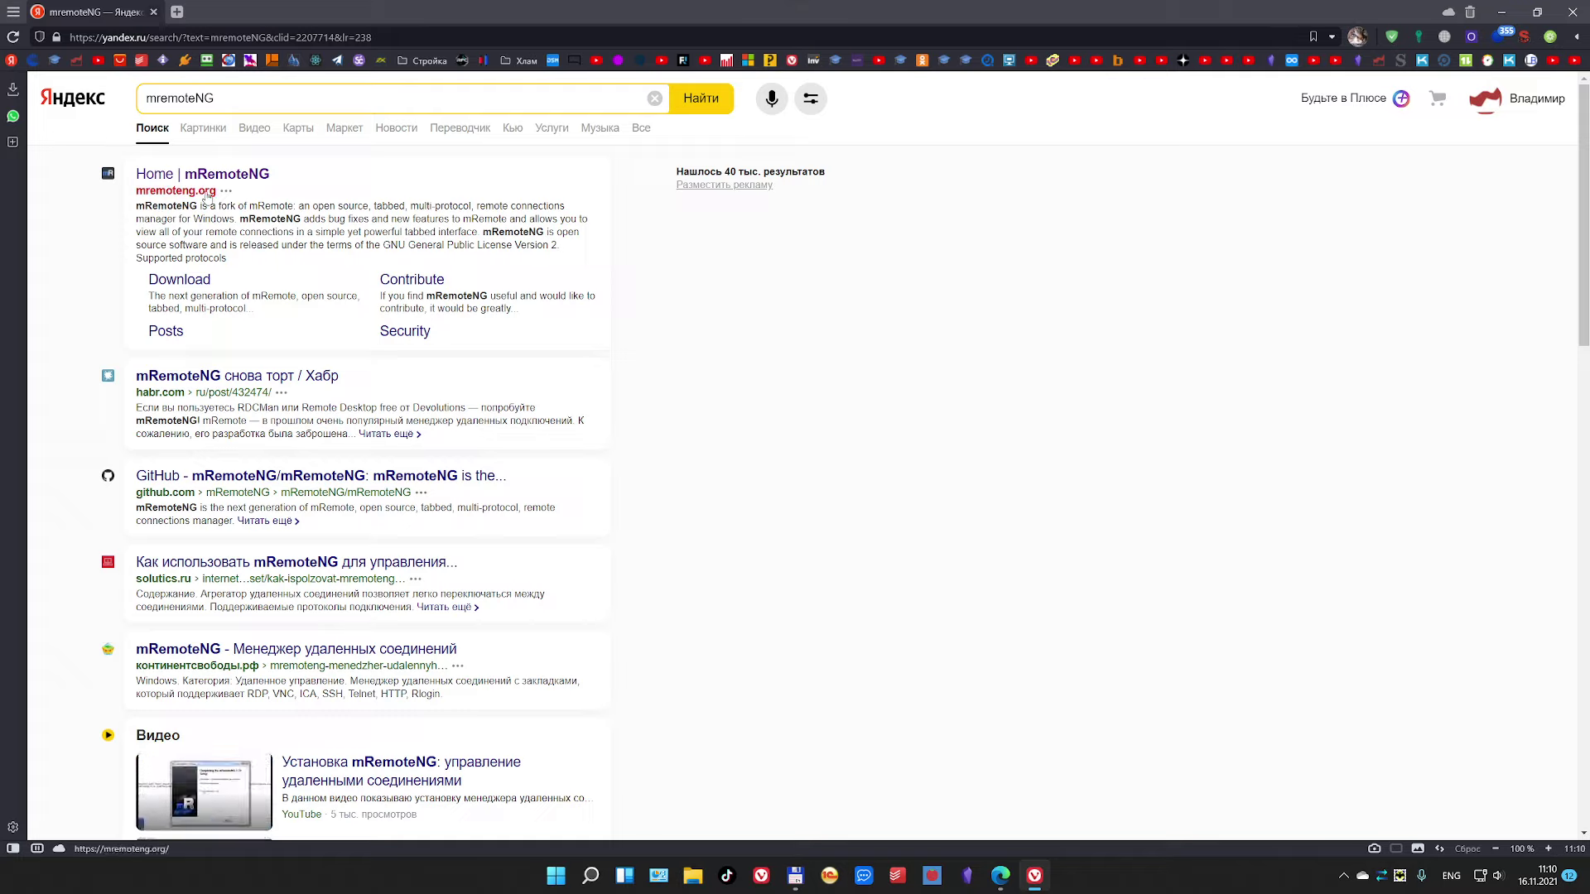
{"action": "left_click", "coordinate": [205, 177]}
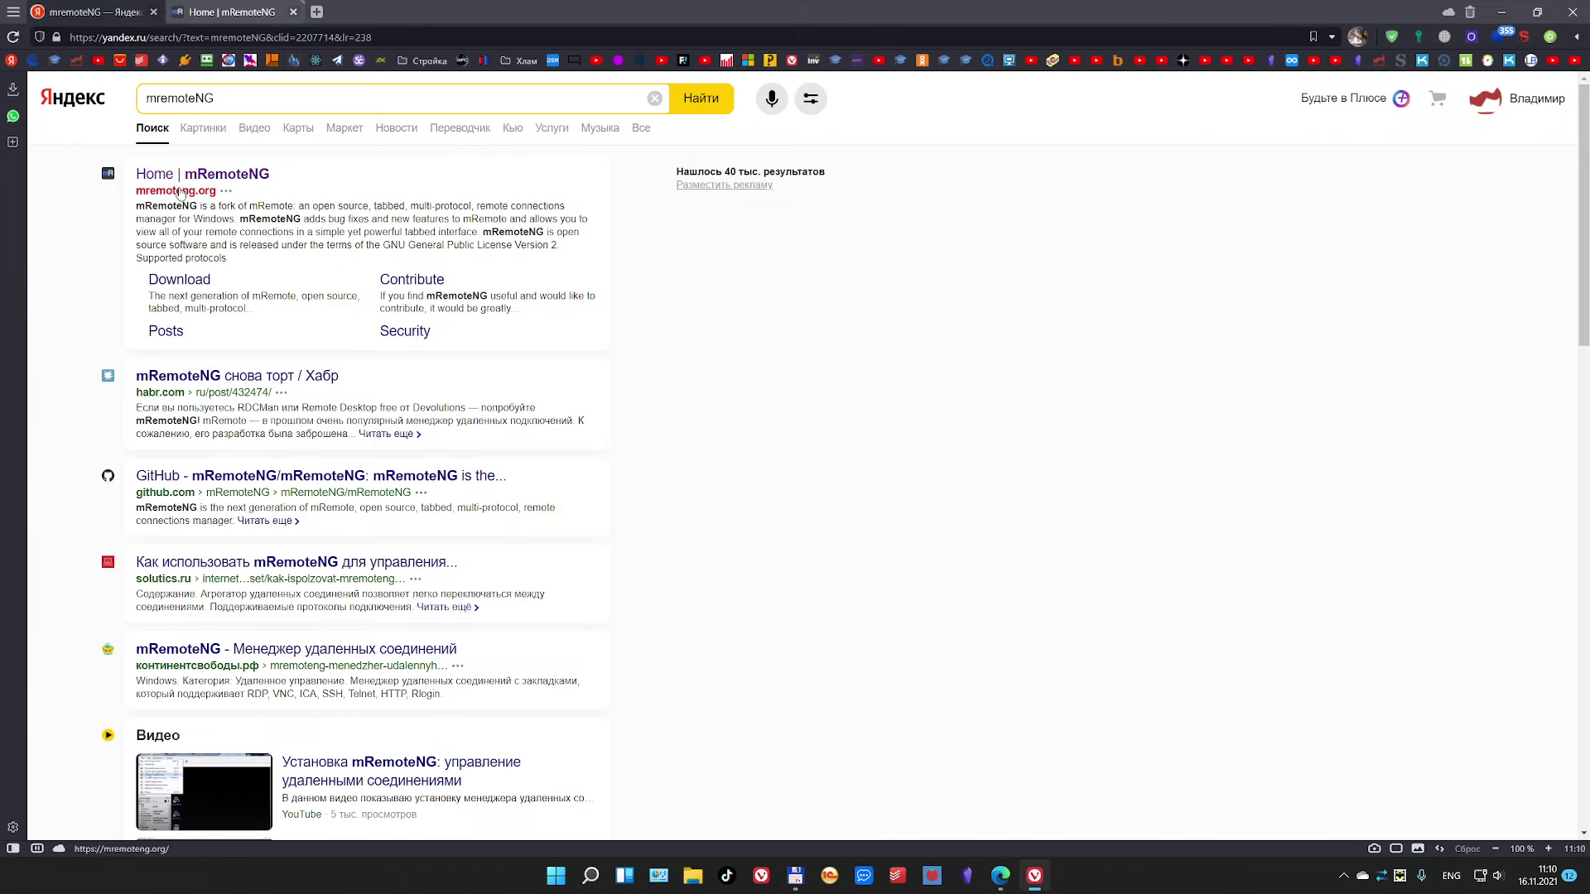
Step: Switch to the mRemoteNG home page, close the Yandex tab, and open the download page
{"action": "left_click", "coordinate": [225, 15]}
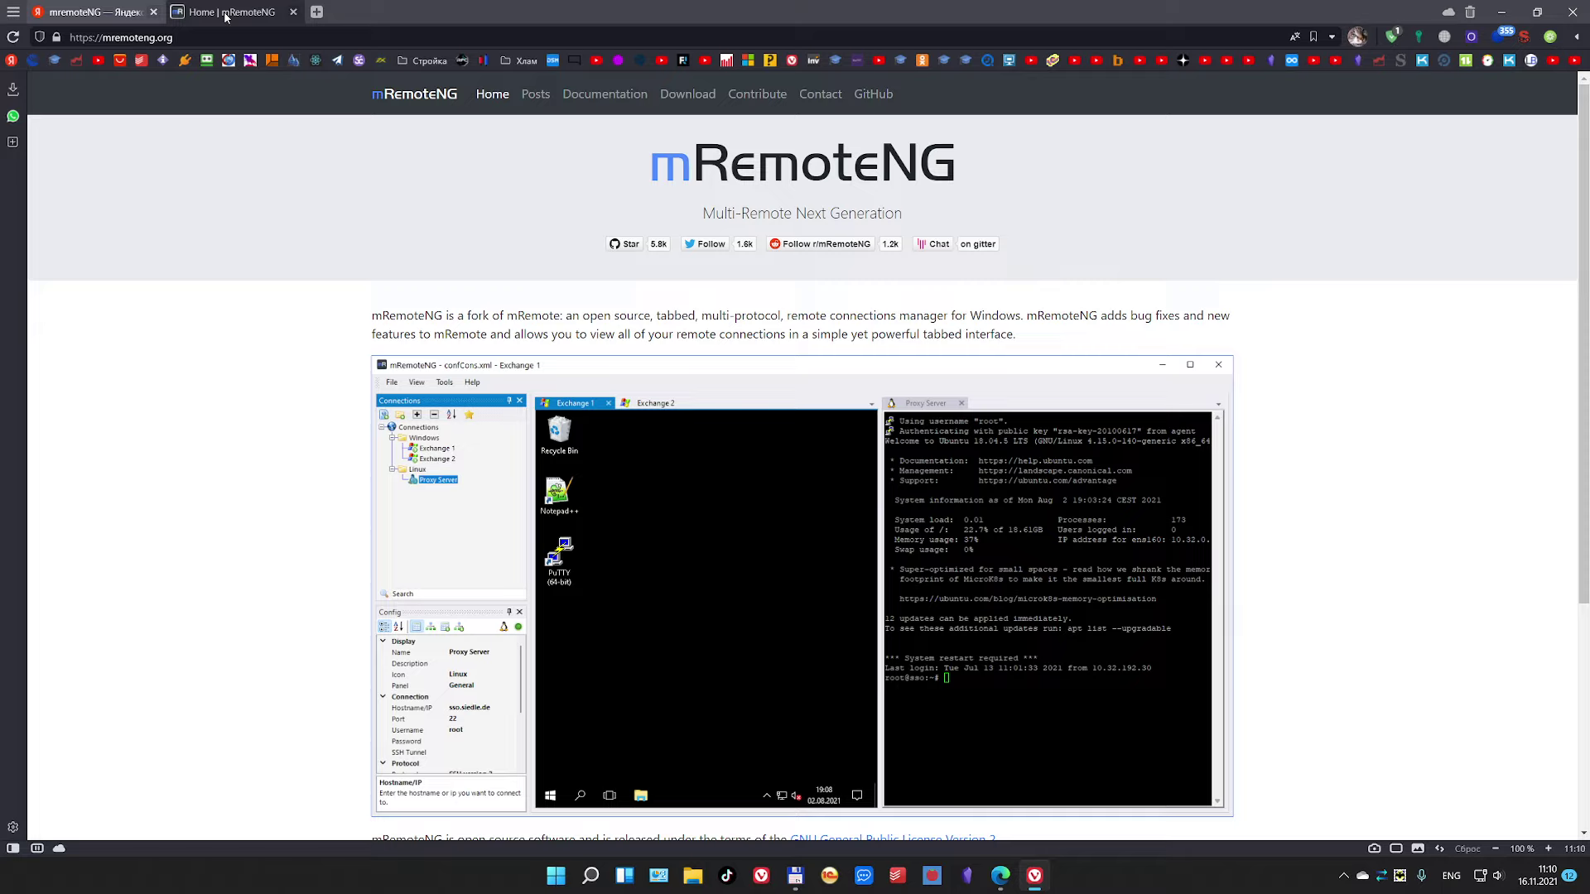
{"action": "left_click", "coordinate": [153, 12]}
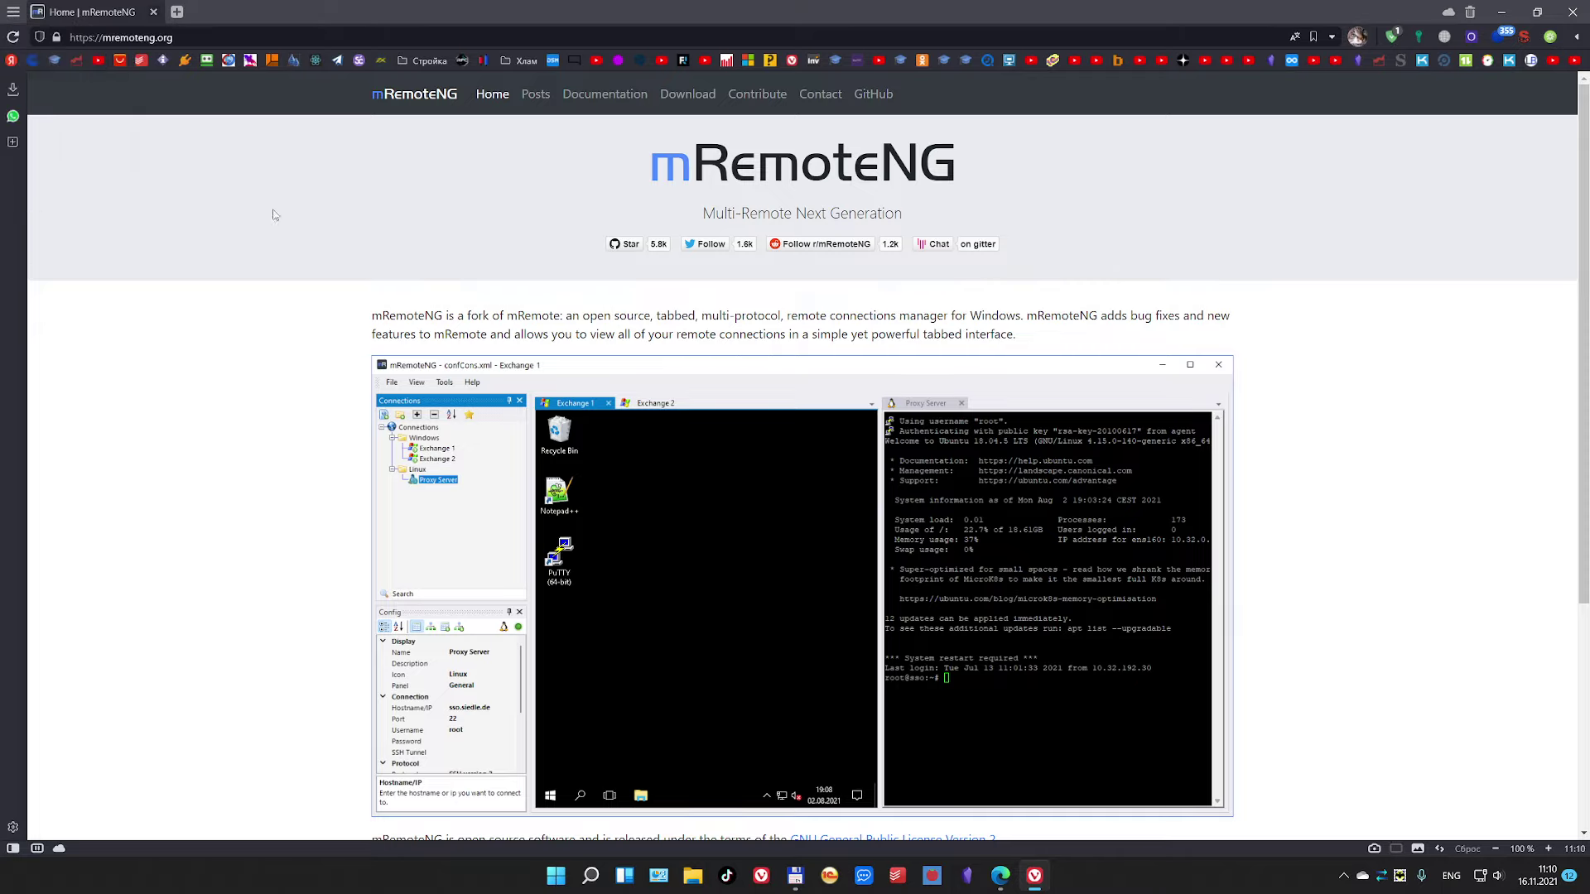
{"action": "scroll", "coordinate": [276, 215], "scroll_direction": "down", "scroll_amount": 4}
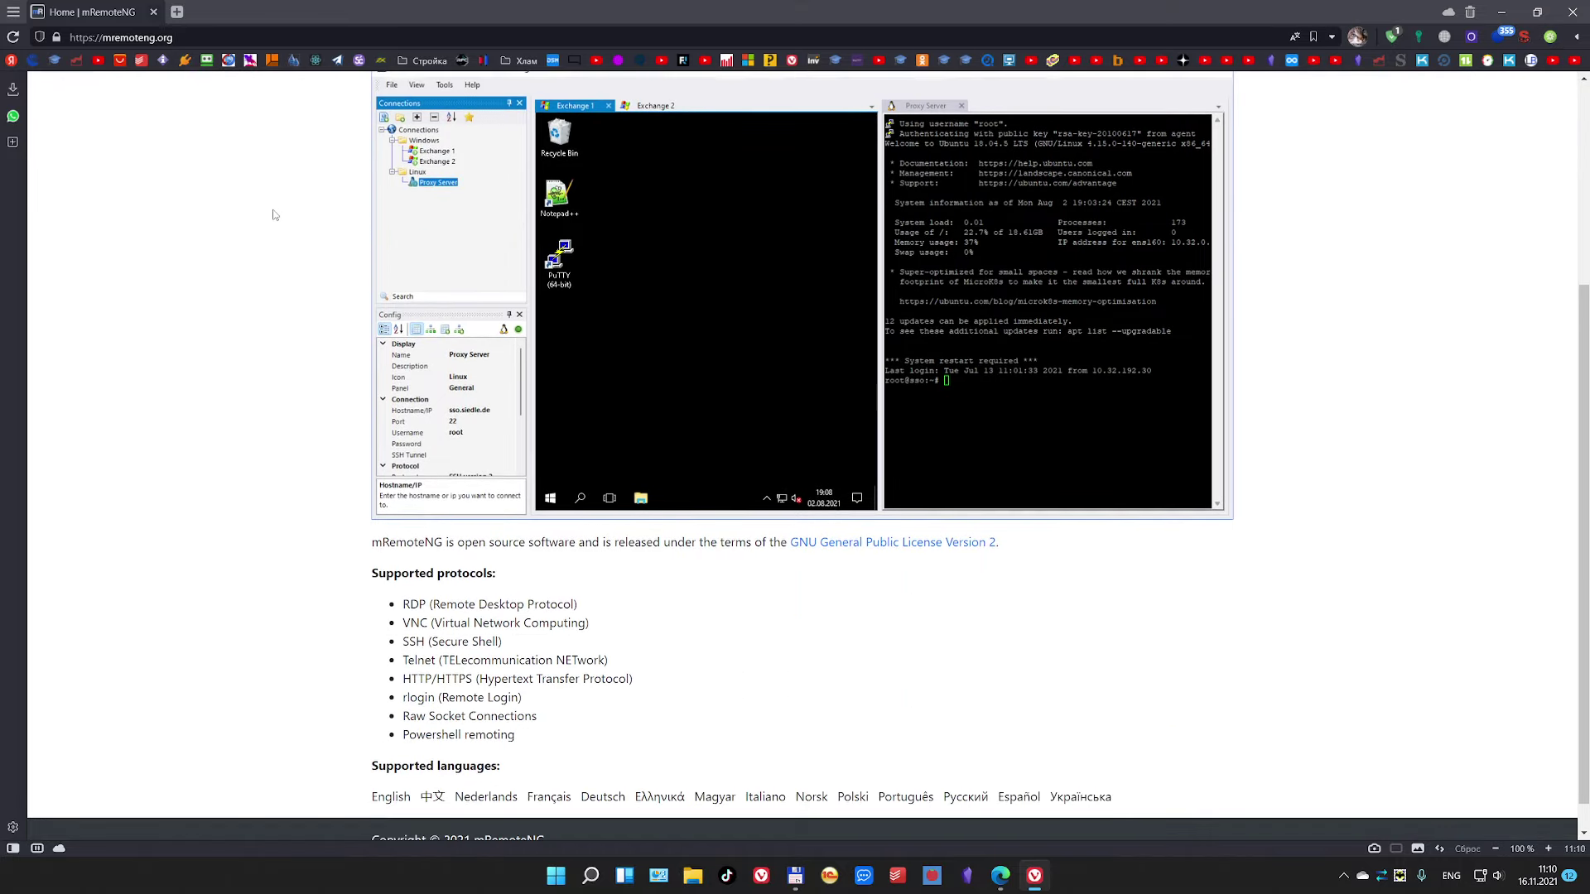
{"action": "scroll", "coordinate": [275, 214], "scroll_direction": "up", "scroll_amount": 4}
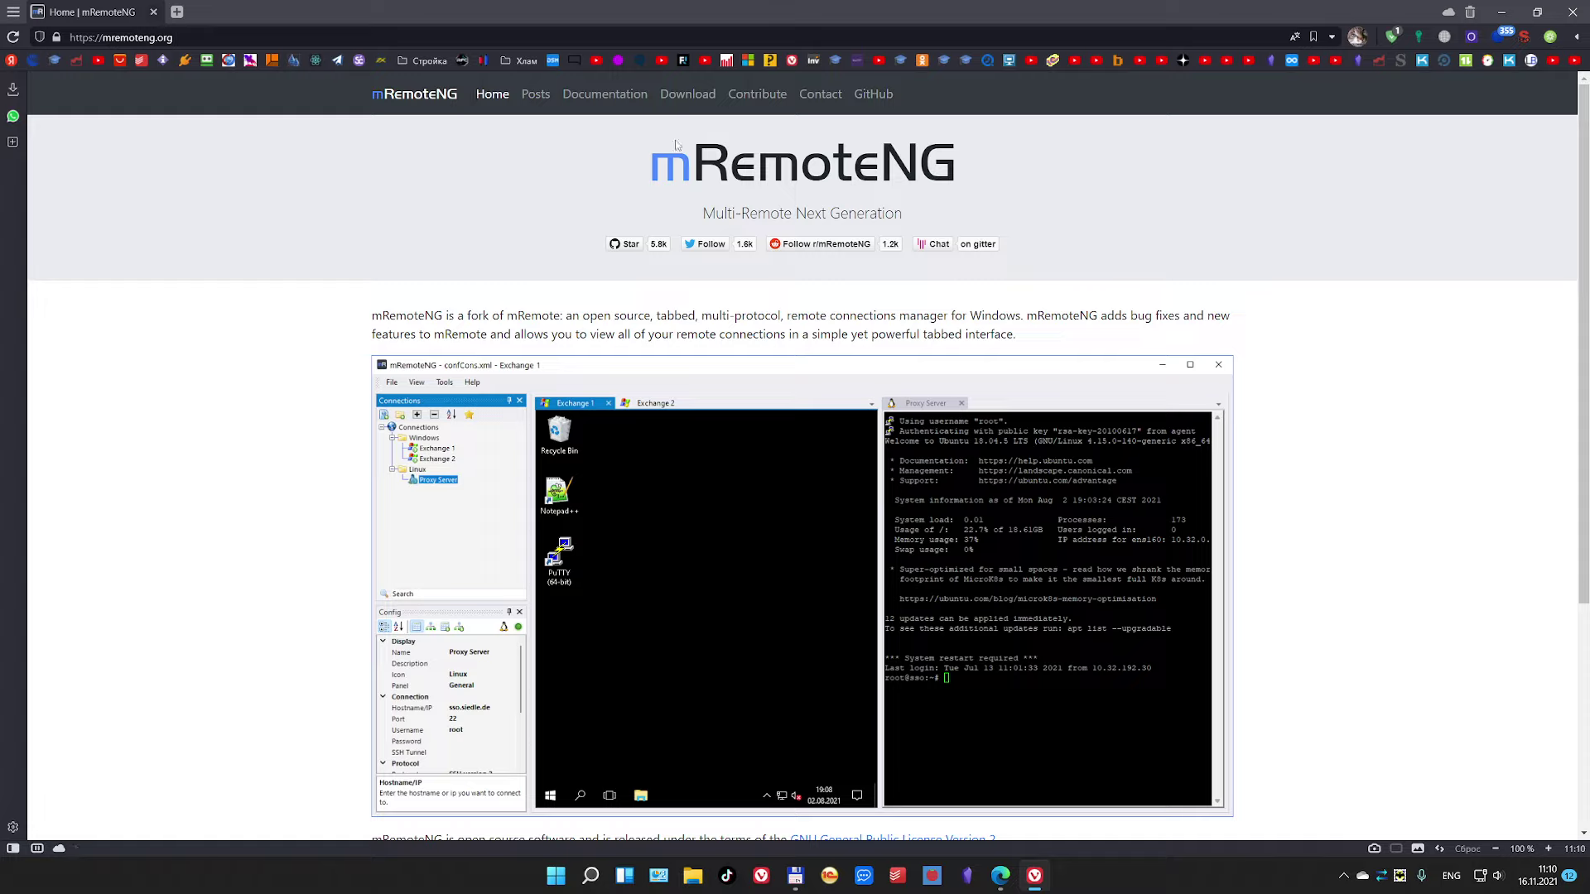
{"action": "left_click", "coordinate": [692, 96]}
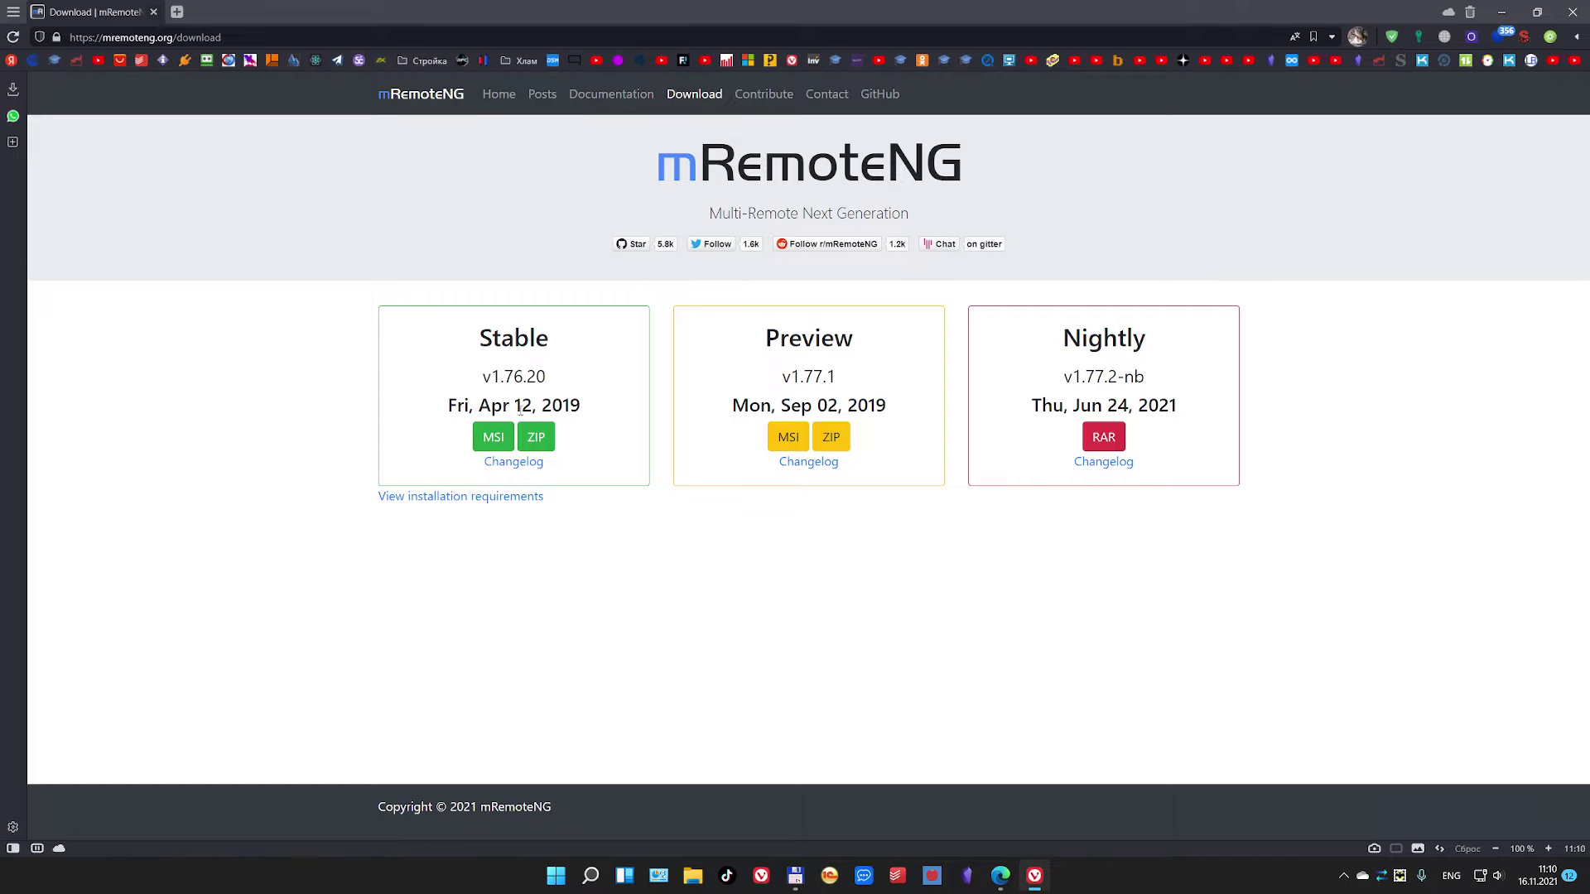
Step: Download the Stable portable ZIP to the desktop and show the desktop
{"action": "left_click", "coordinate": [488, 439]}
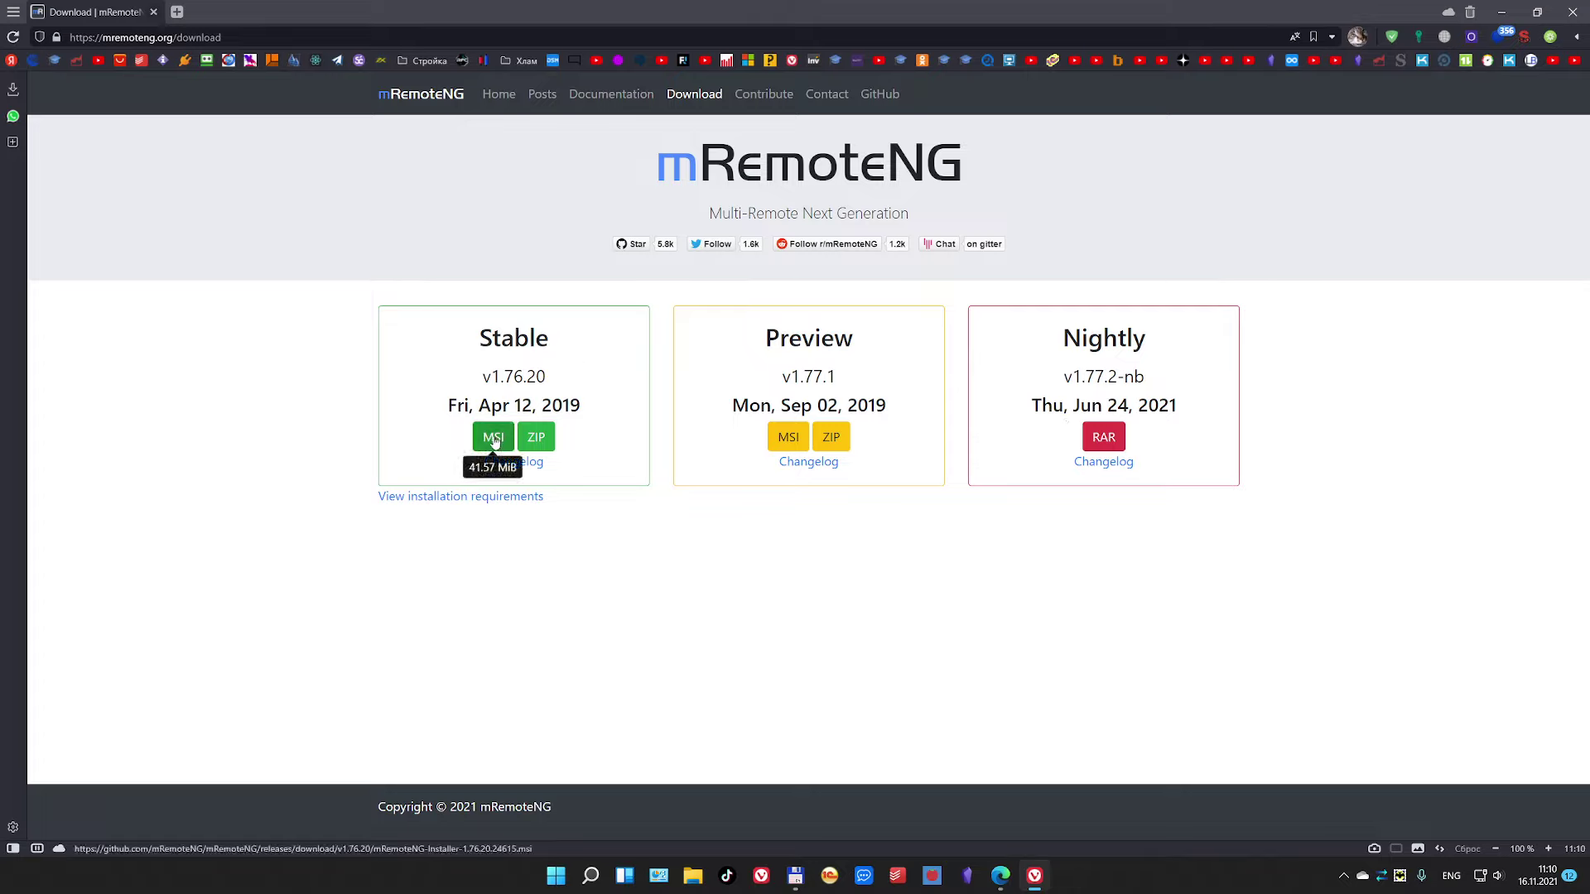
{"action": "left_click", "coordinate": [534, 446]}
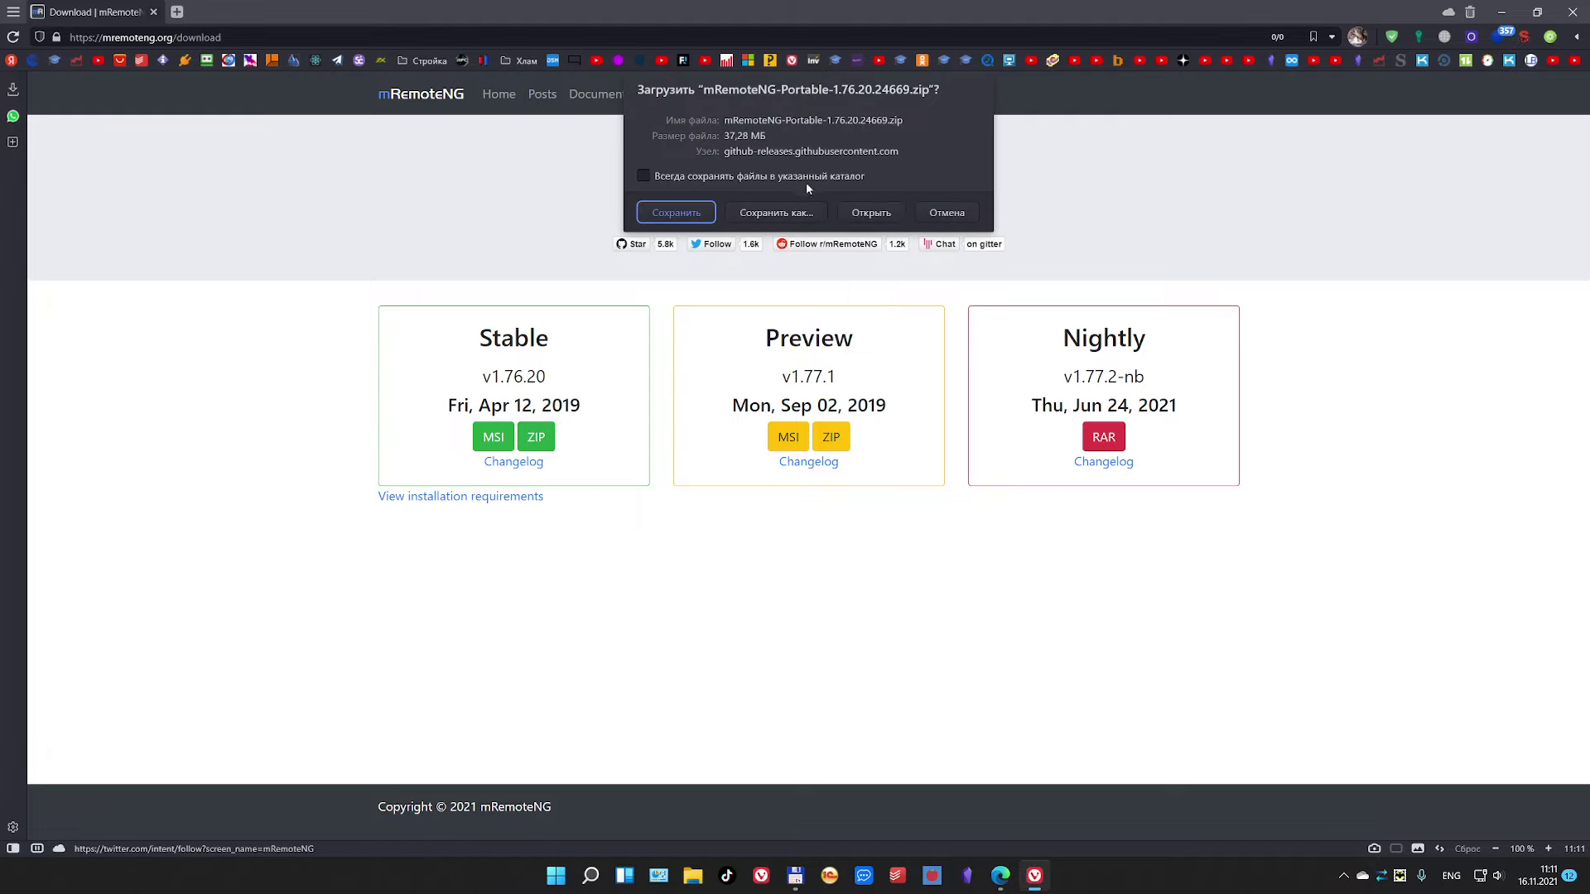
{"action": "left_click", "coordinate": [775, 213]}
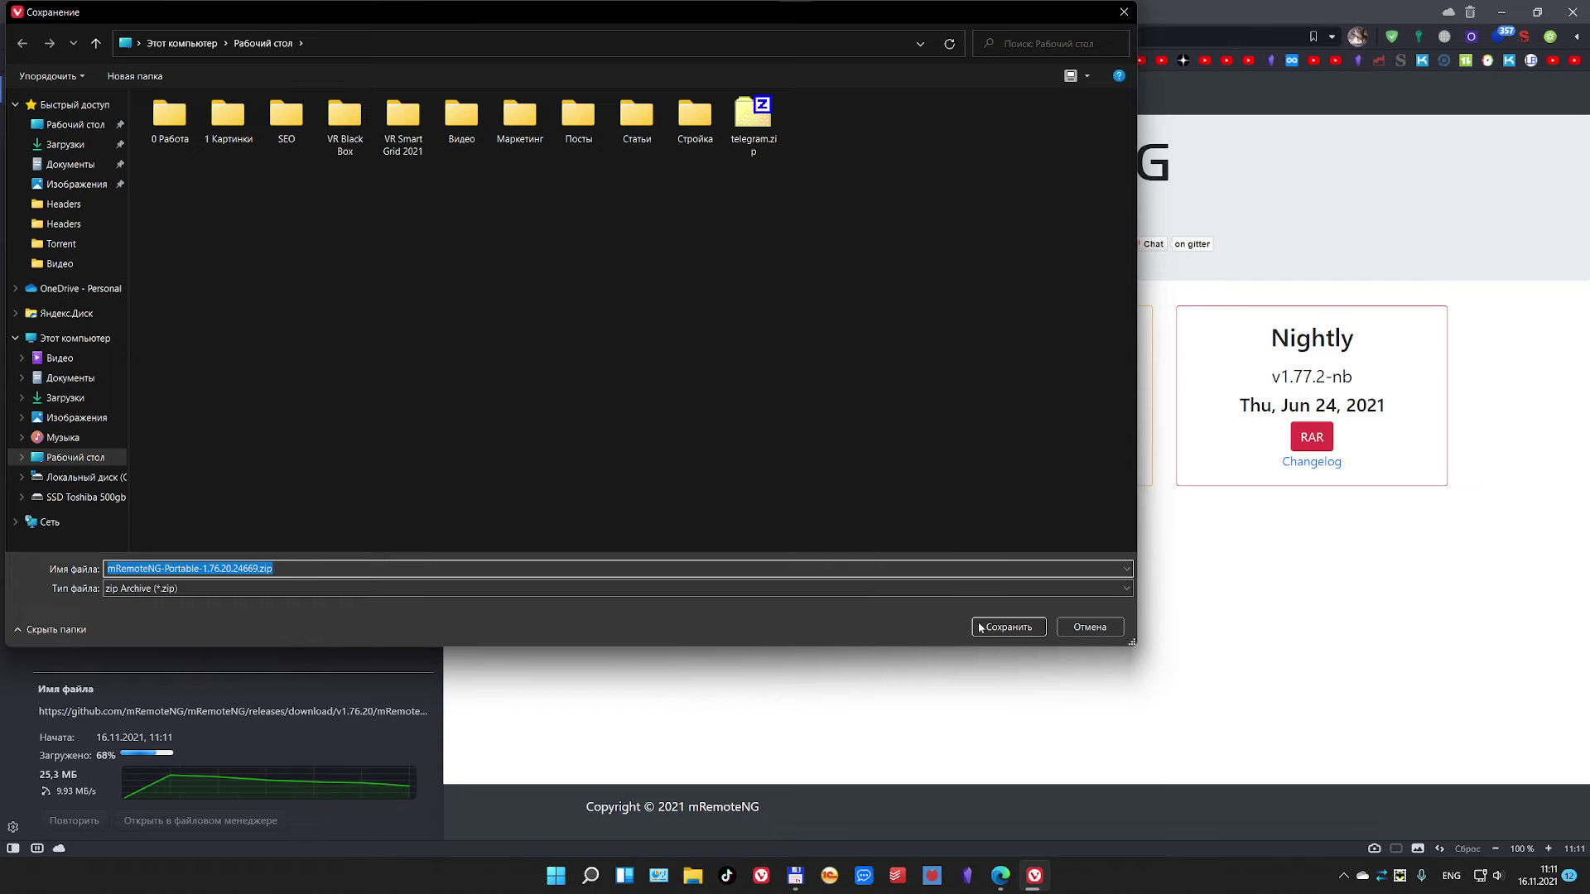
{"action": "left_click", "coordinate": [1009, 627]}
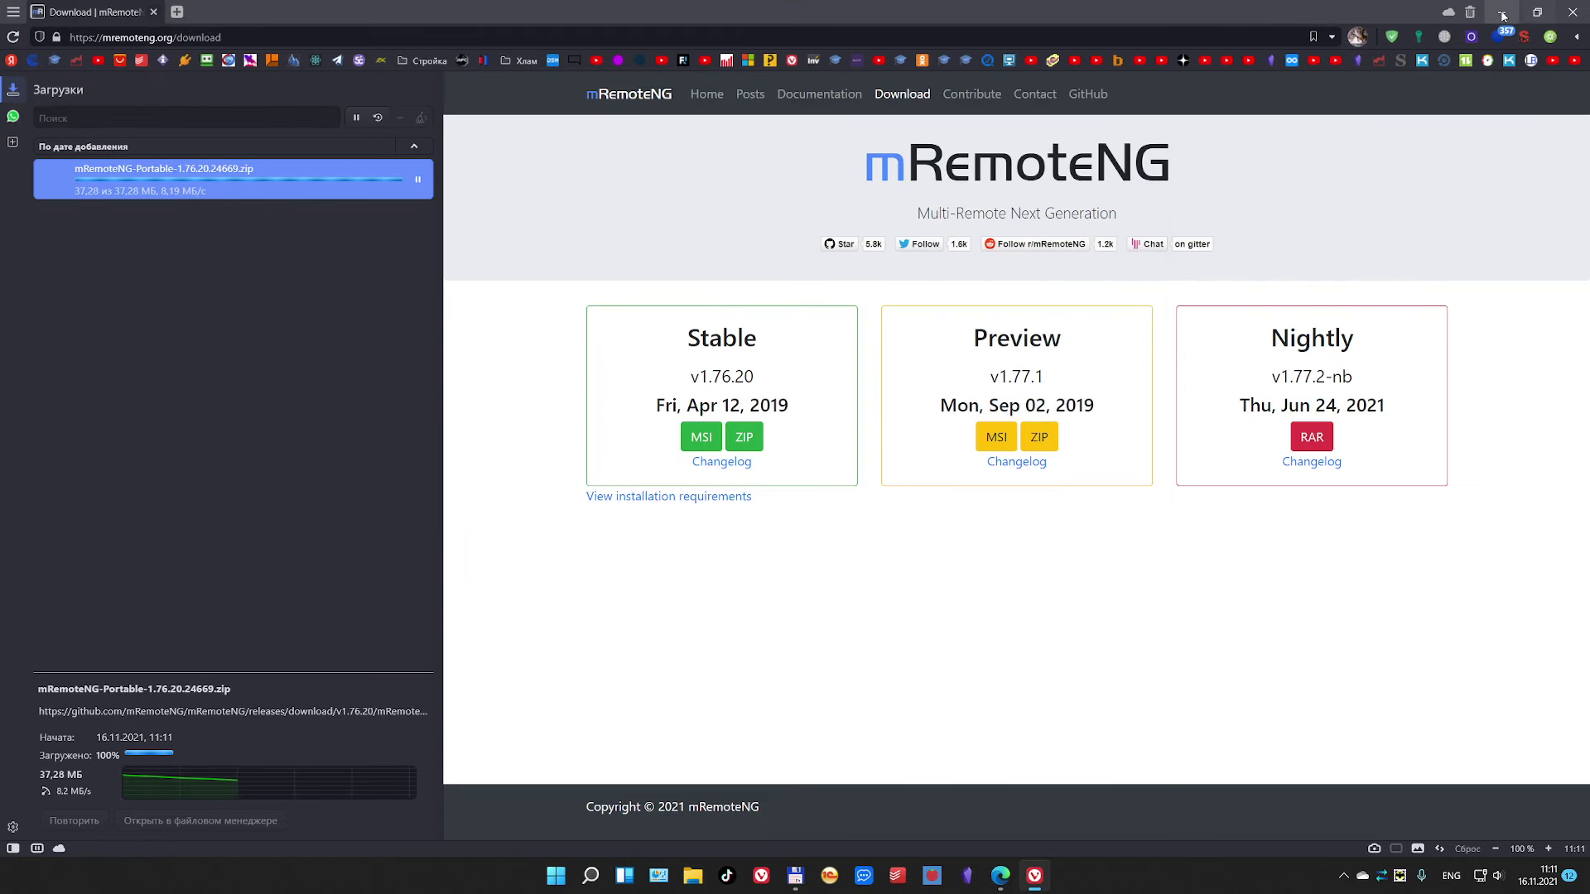
{"action": "key", "text": "super+d"}
Step: Move the mRemoteNG zip to the desktop centre, open it to view its contents, then close it
{"action": "left_click_drag", "start_coordinate": [33, 185], "coordinate": [726, 265]}
{"action": "double_click", "coordinate": [726, 265]}
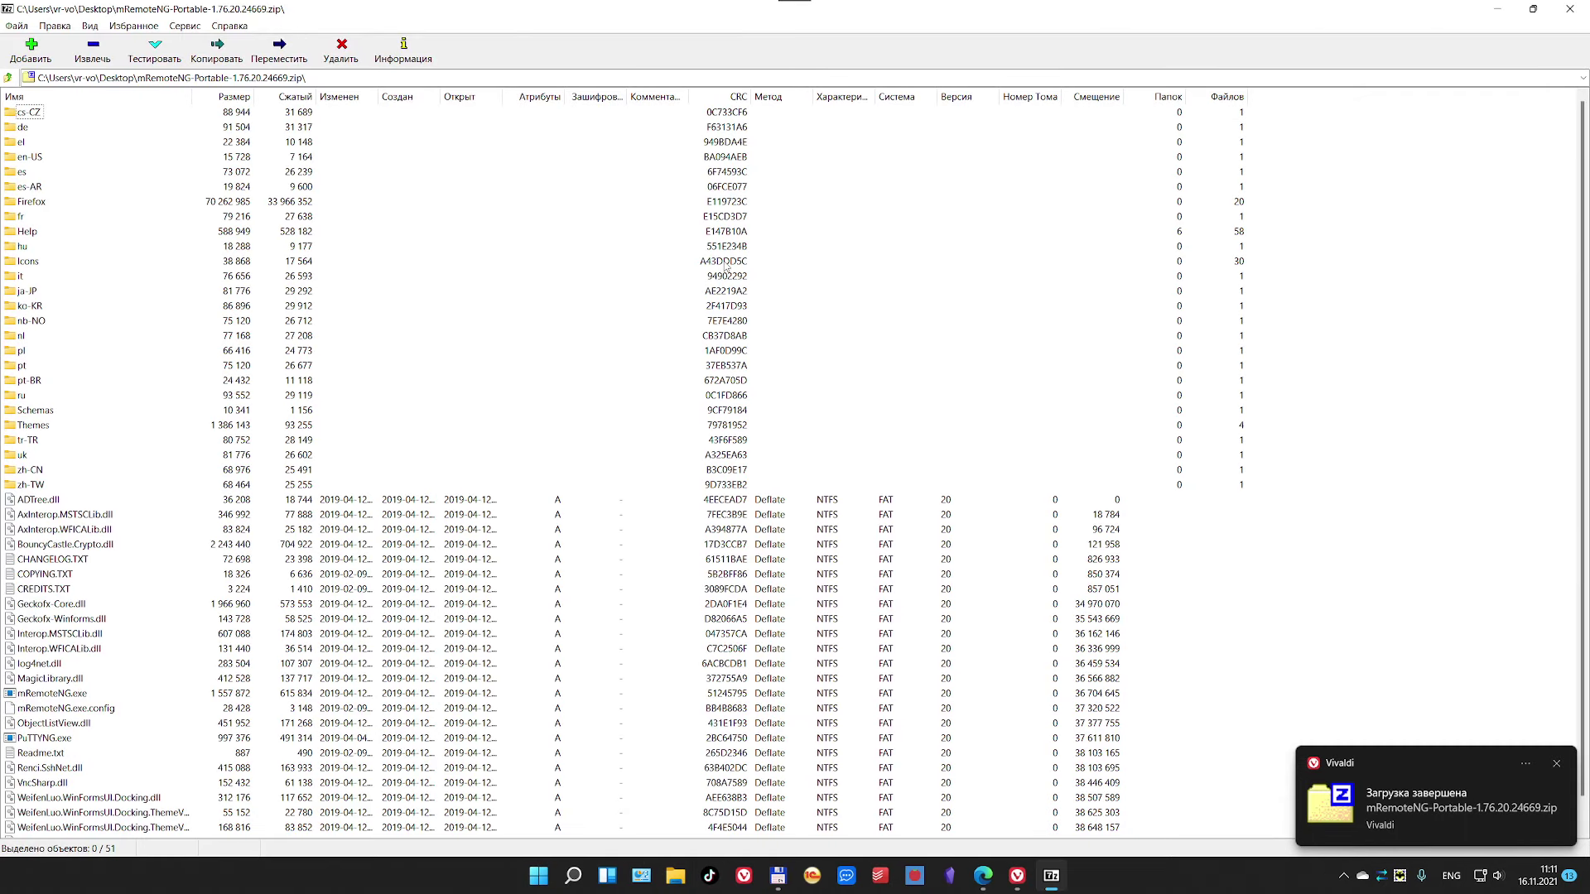
{"action": "left_click", "coordinate": [7, 77]}
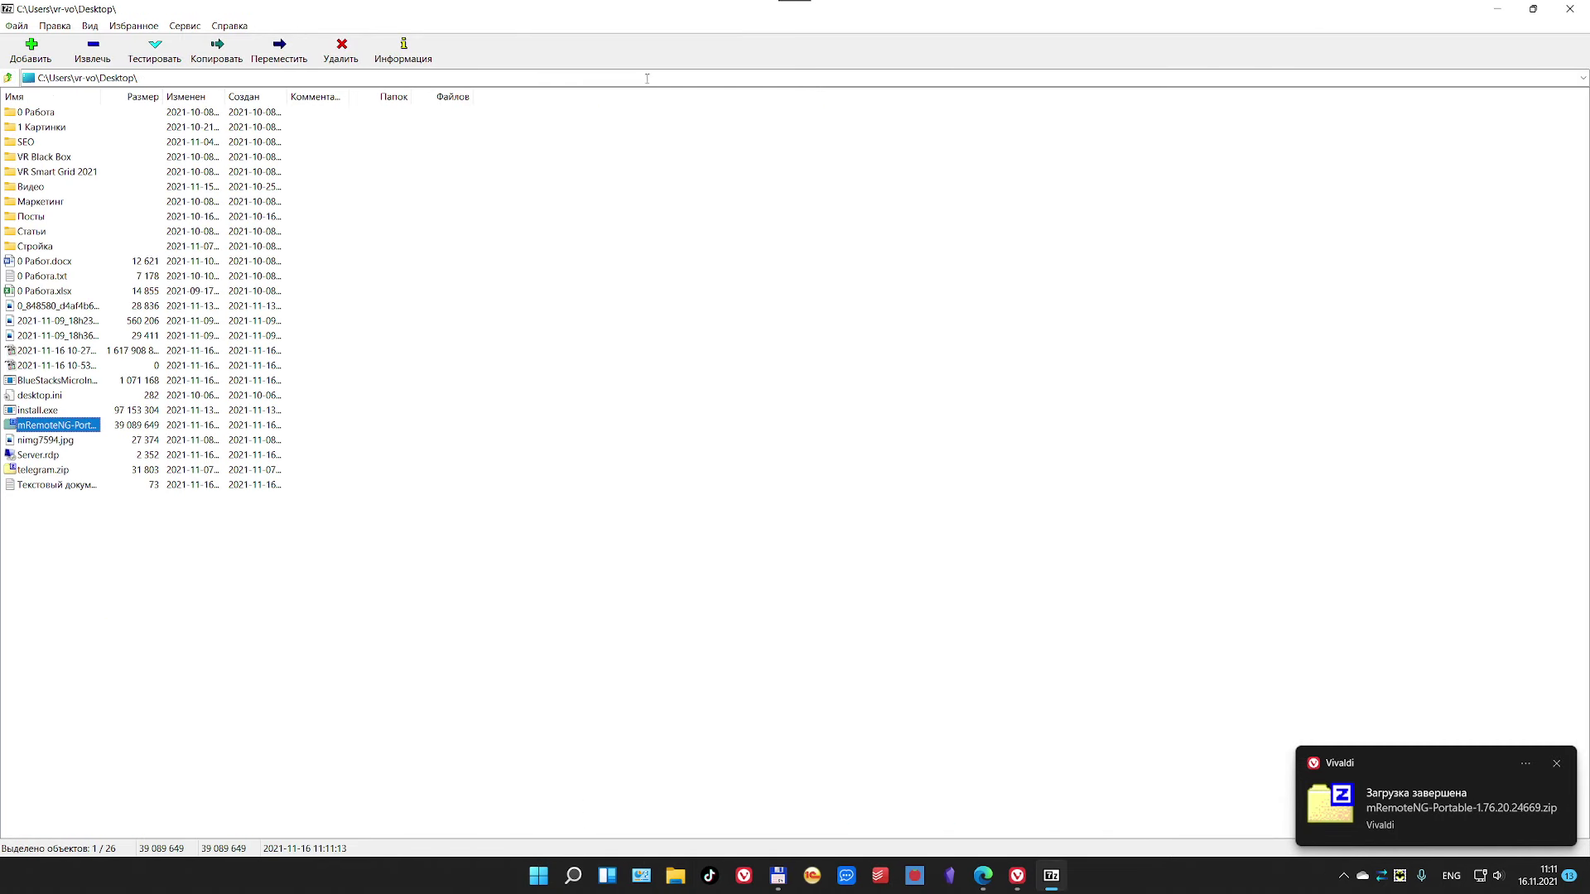
{"action": "left_click", "coordinate": [1569, 9]}
Step: Tidy the desktop icons, then open the zip in 7-Zip File Manager via Open with and close it
{"action": "left_click_drag", "start_coordinate": [724, 264], "coordinate": [803, 327]}
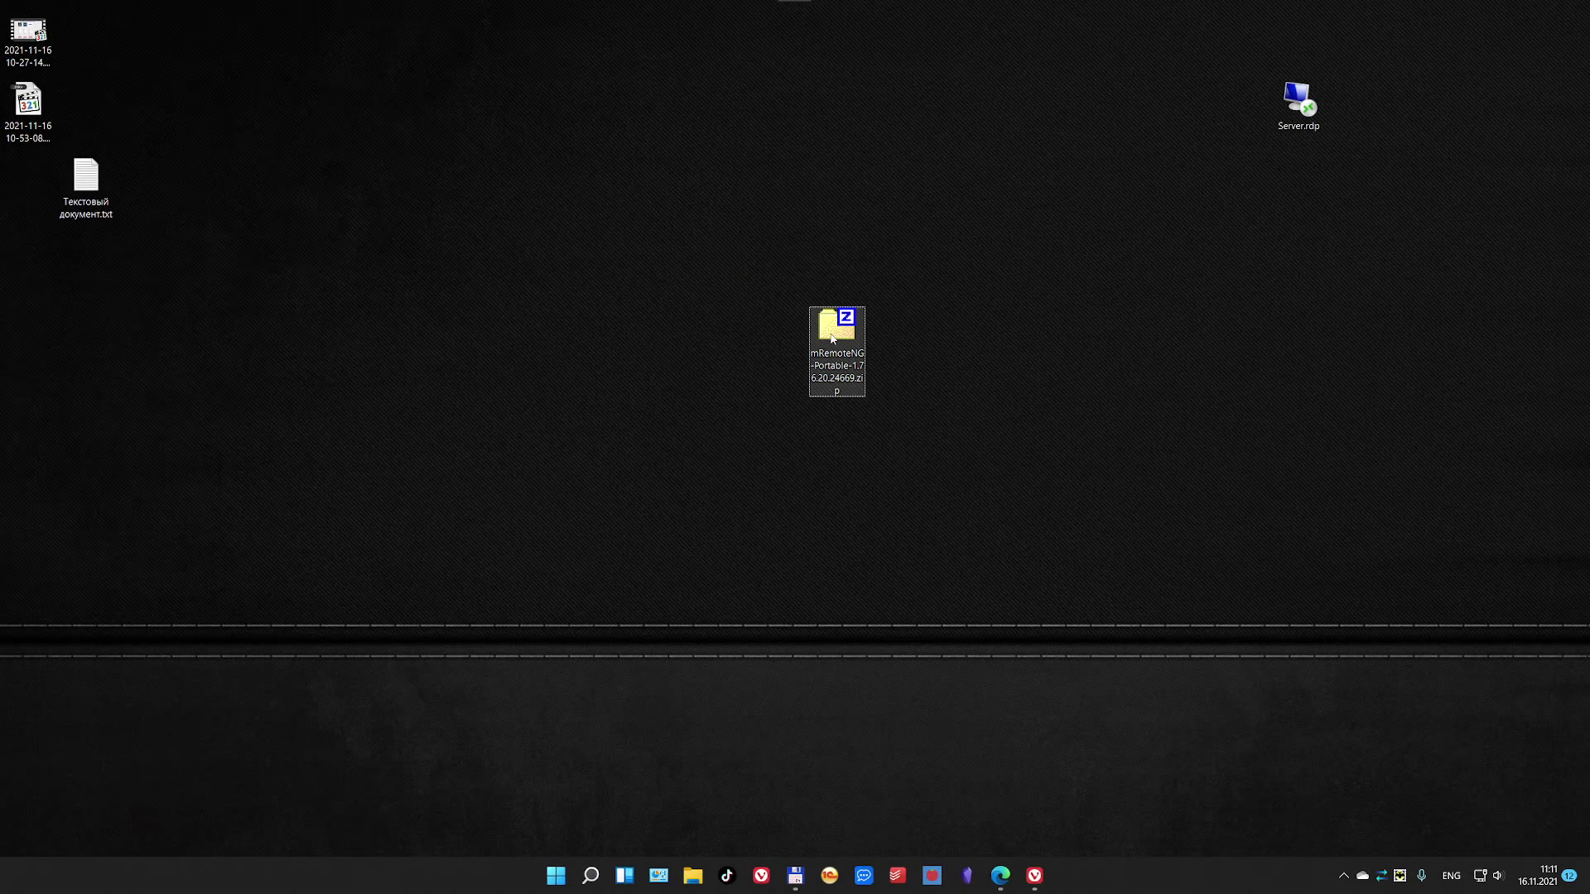
{"action": "left_click_drag", "start_coordinate": [95, 180], "coordinate": [55, 184]}
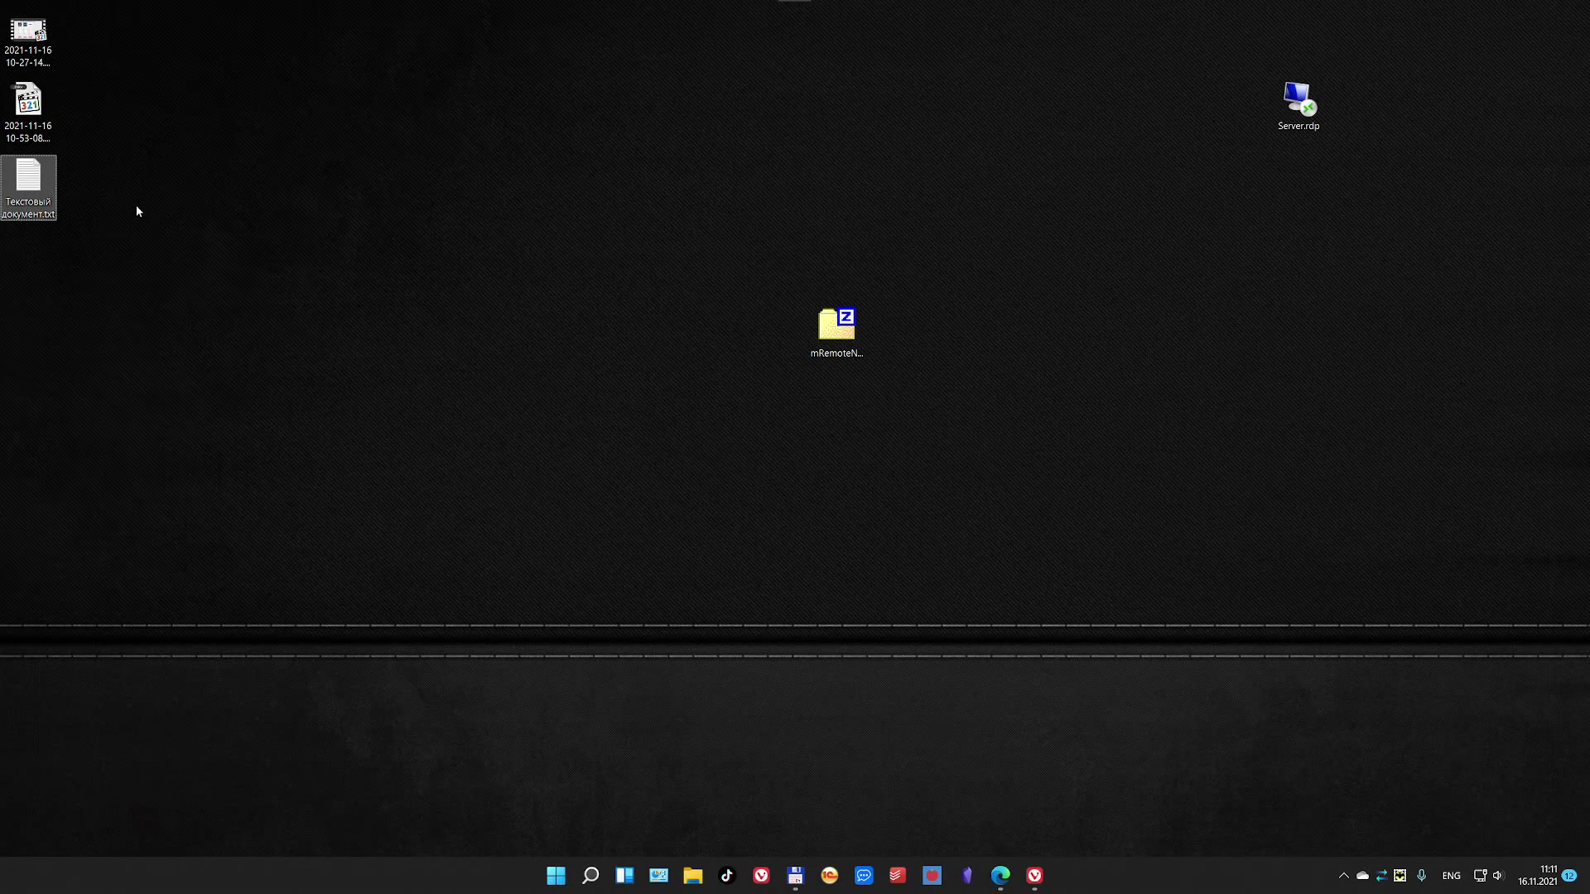
{"action": "right_click", "coordinate": [803, 331]}
{"action": "left_click", "coordinate": [698, 307]}
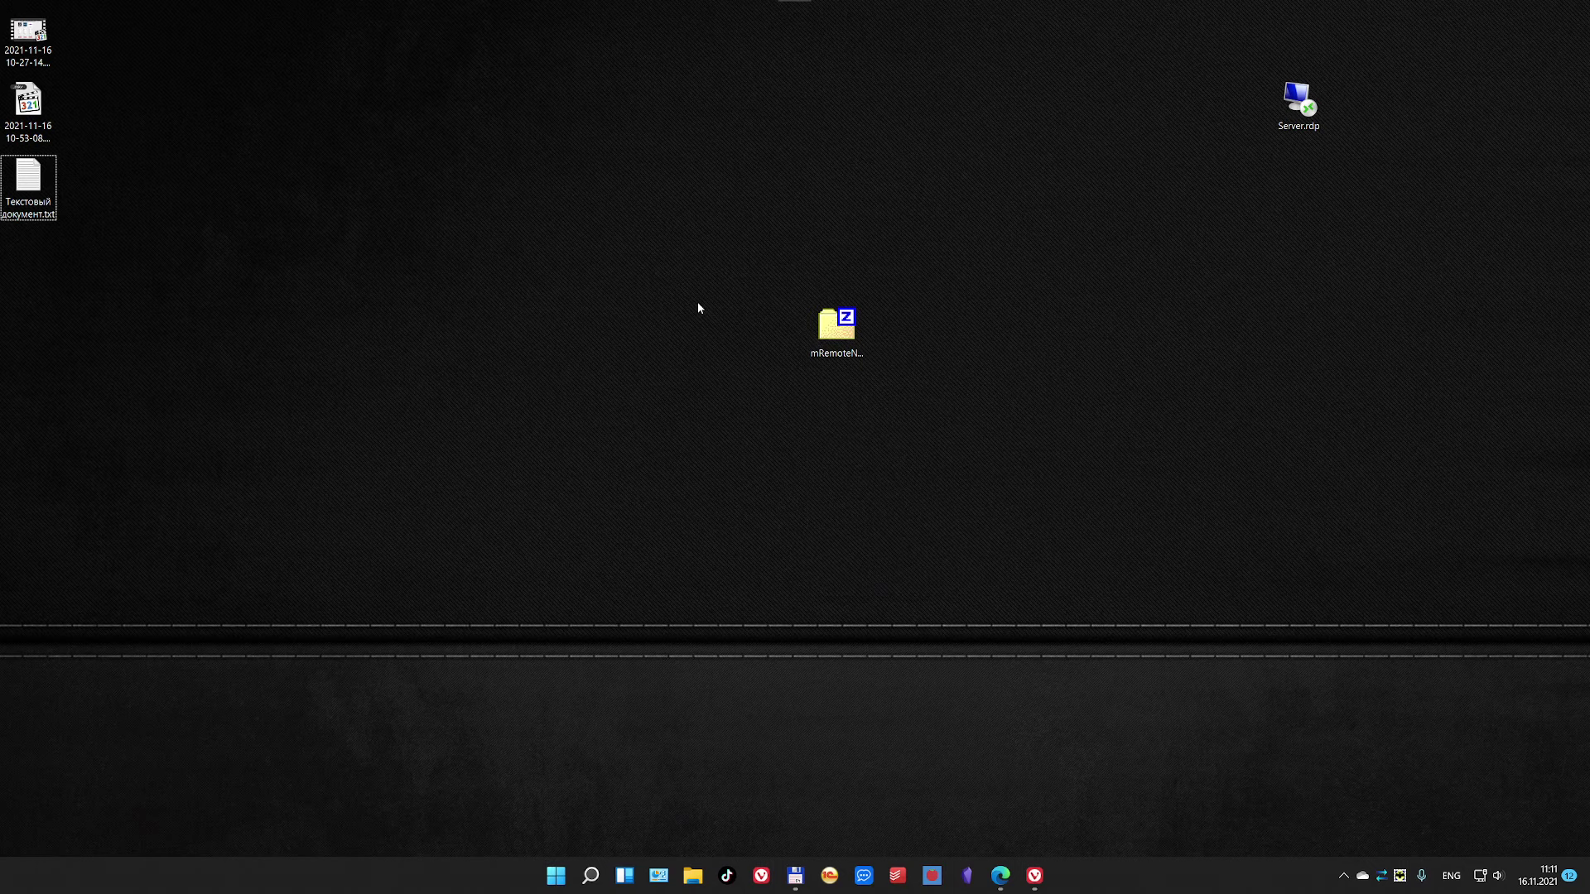
{"action": "right_click", "coordinate": [816, 333]}
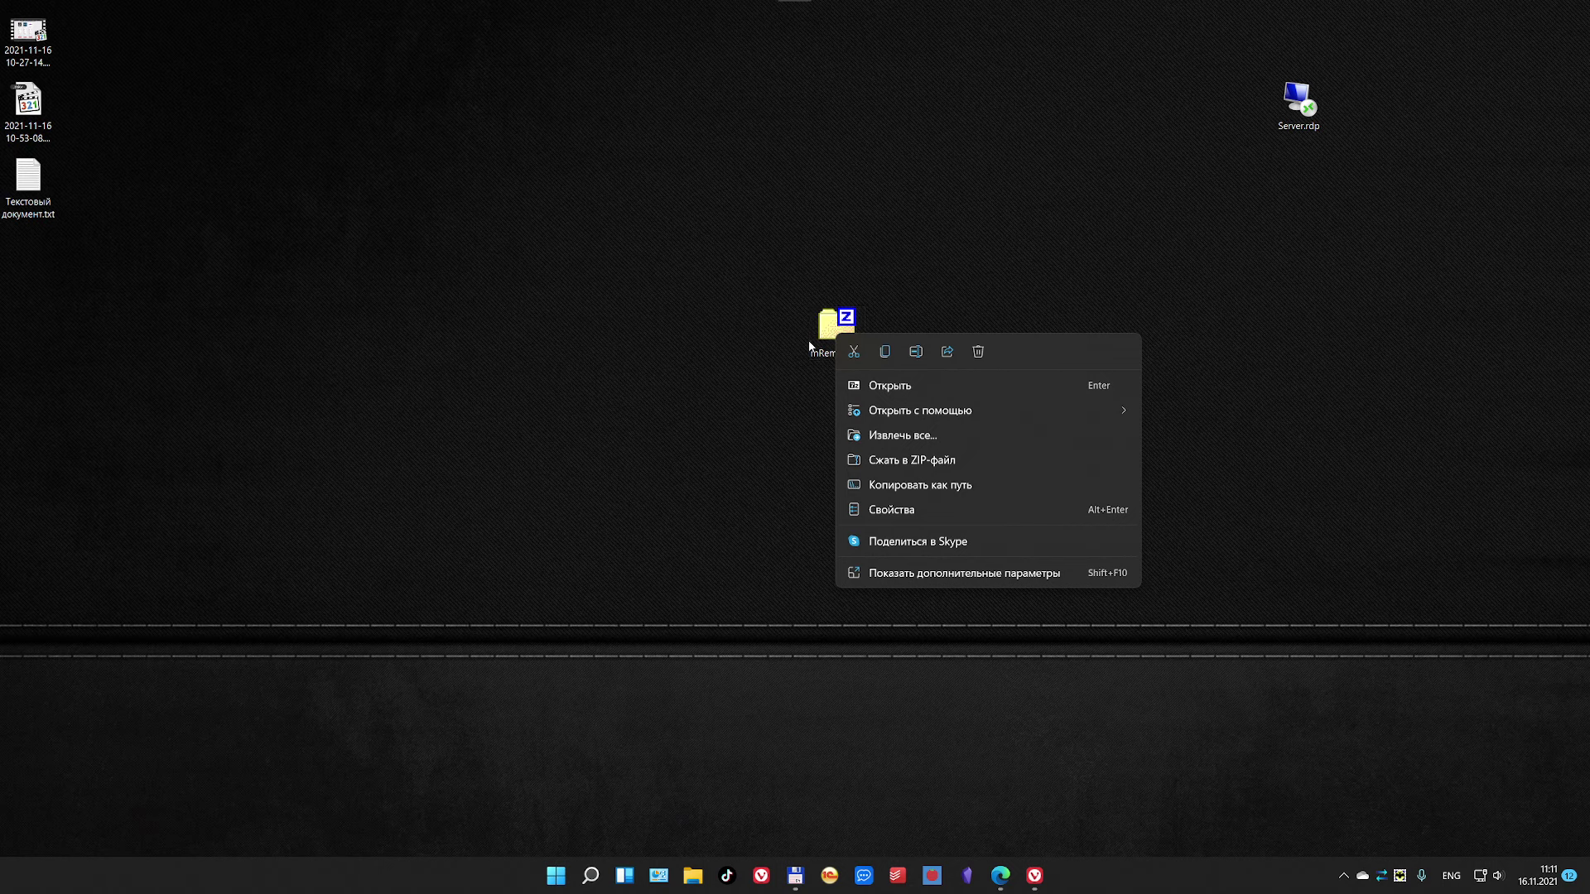
{"action": "mouse_move", "coordinate": [902, 412]}
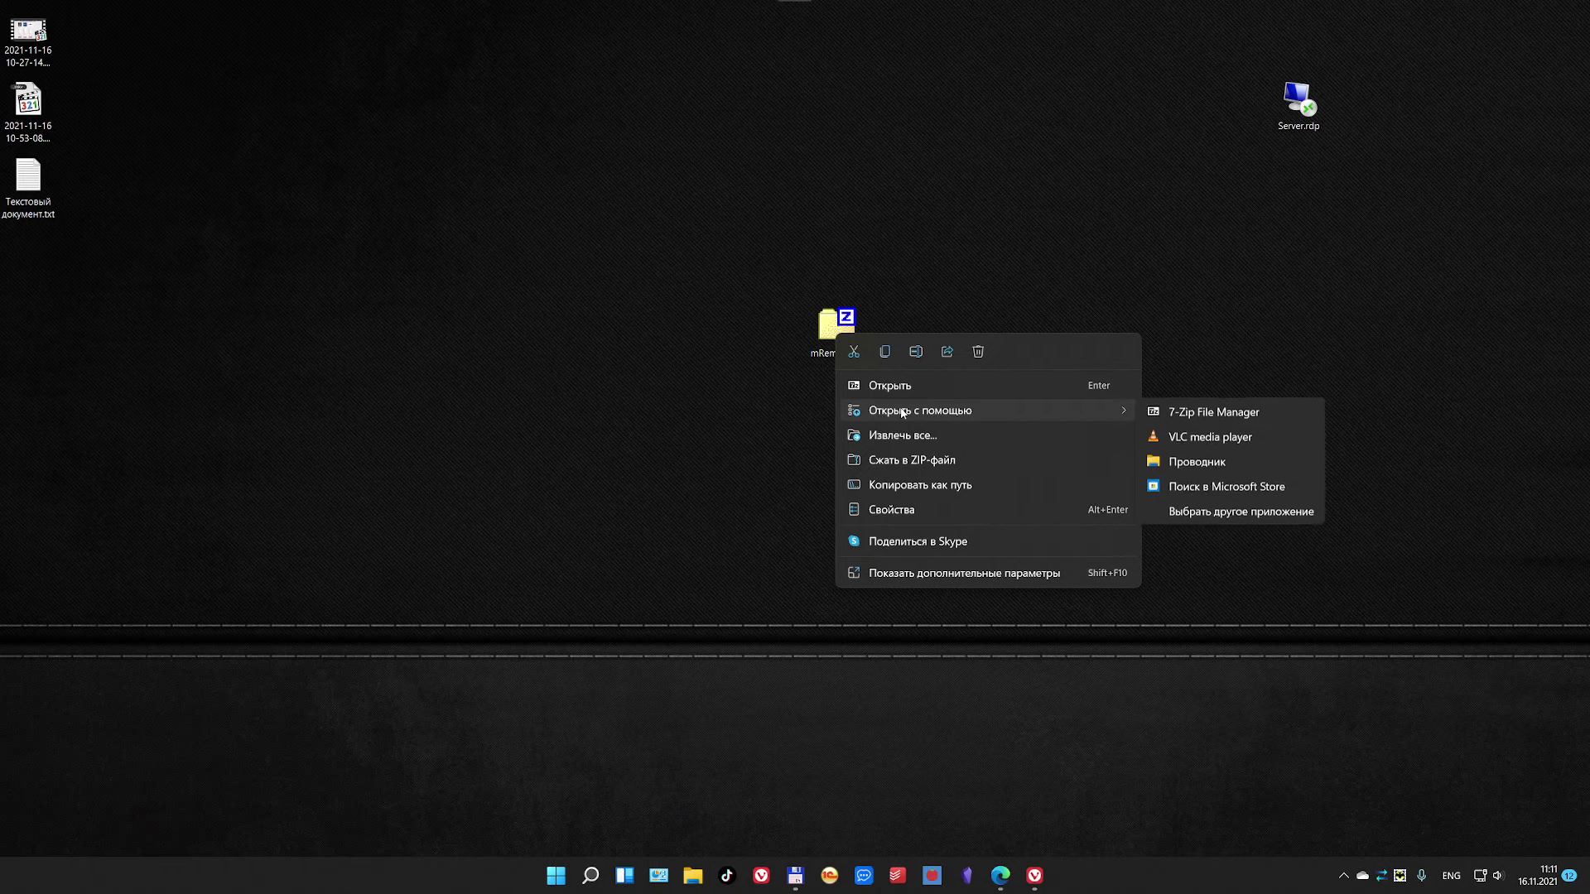
{"action": "left_click", "coordinate": [1195, 420]}
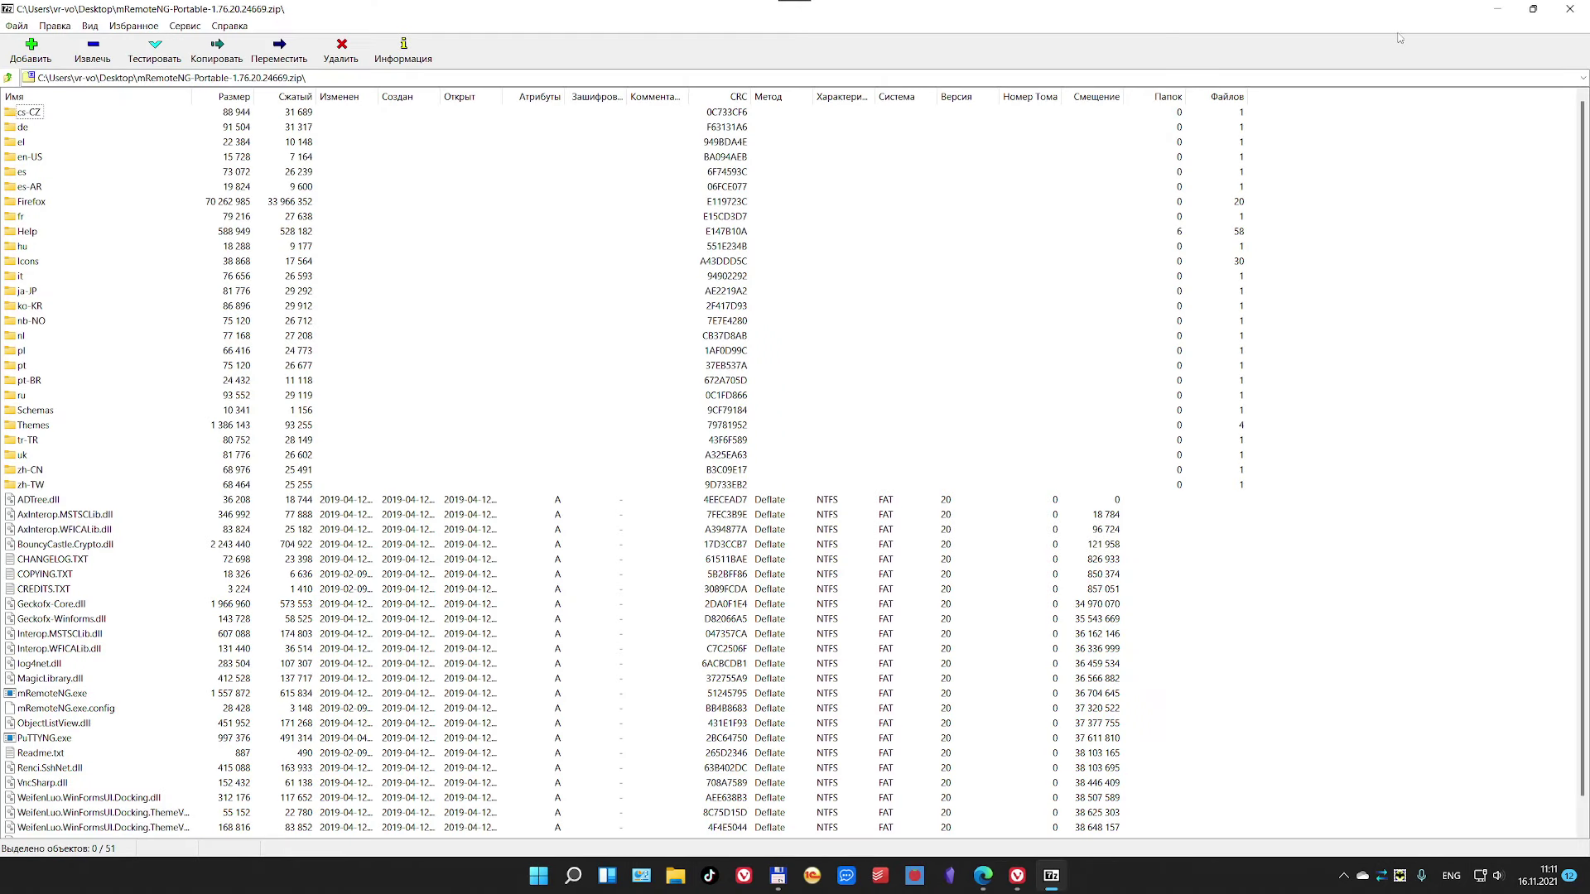
{"action": "left_click", "coordinate": [1570, 10]}
Step: Extract all files from the mRemoteNG zip into a desktop folder placed below the zip
{"action": "right_click", "coordinate": [839, 328]}
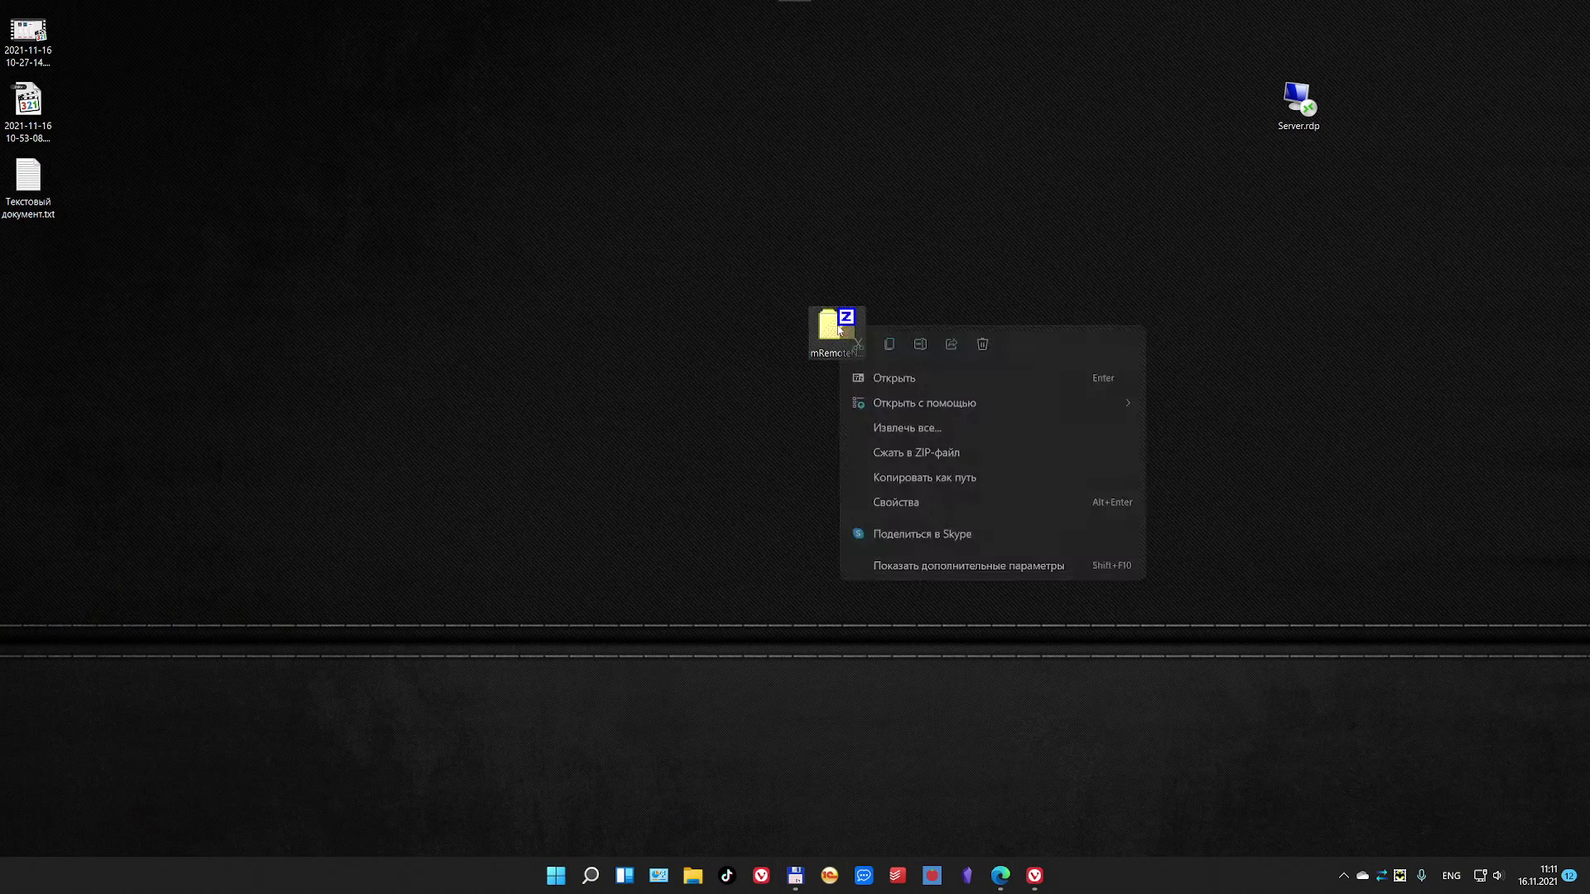
{"action": "left_click", "coordinate": [916, 428]}
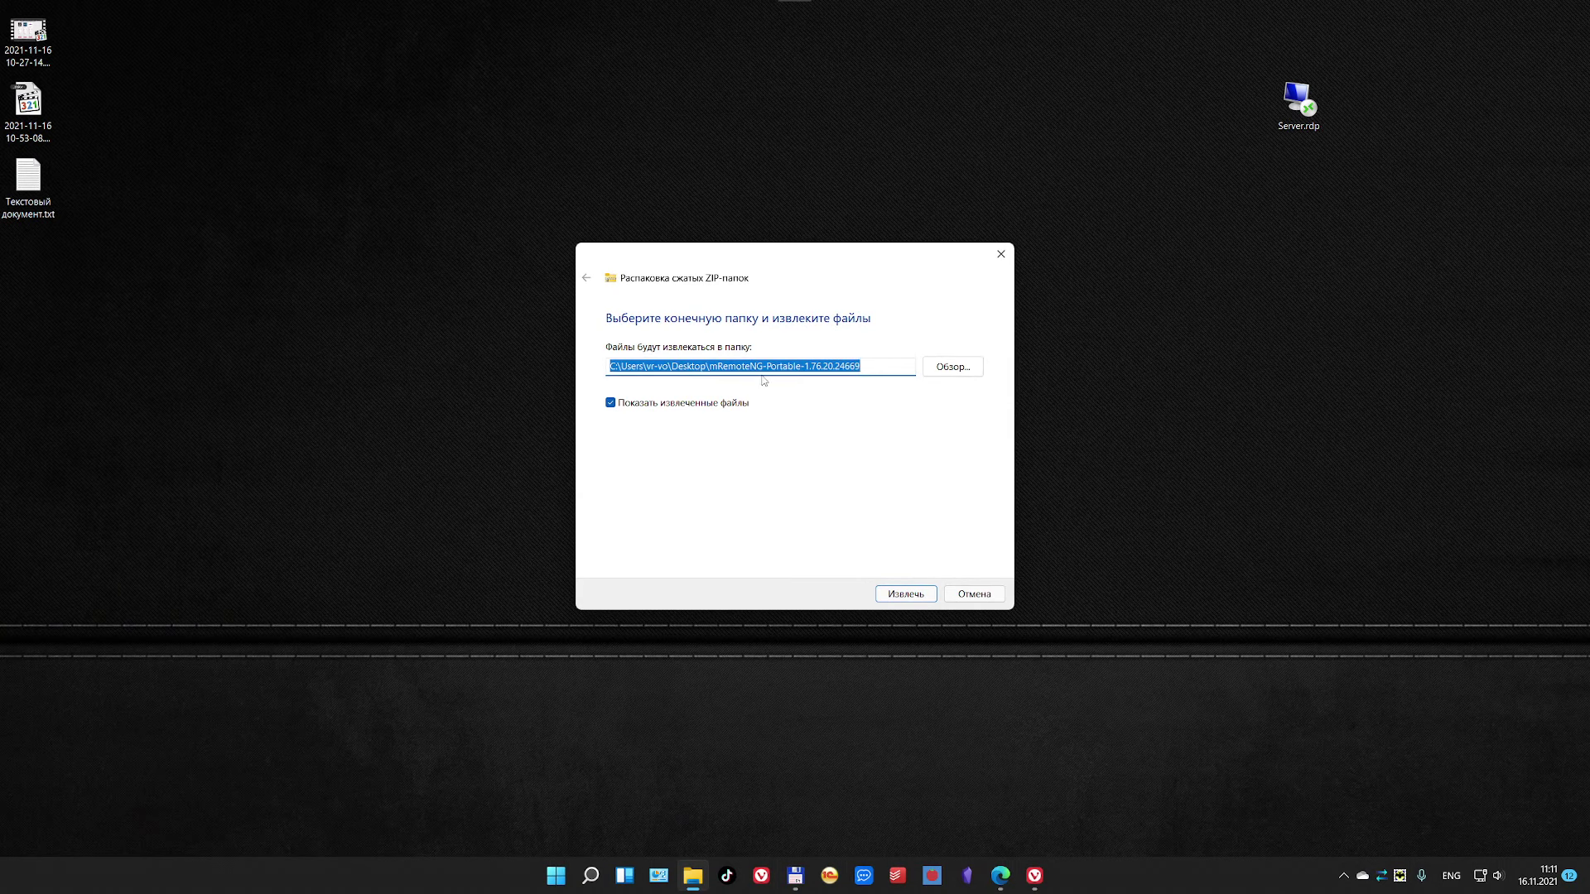
{"action": "left_click", "coordinate": [894, 590]}
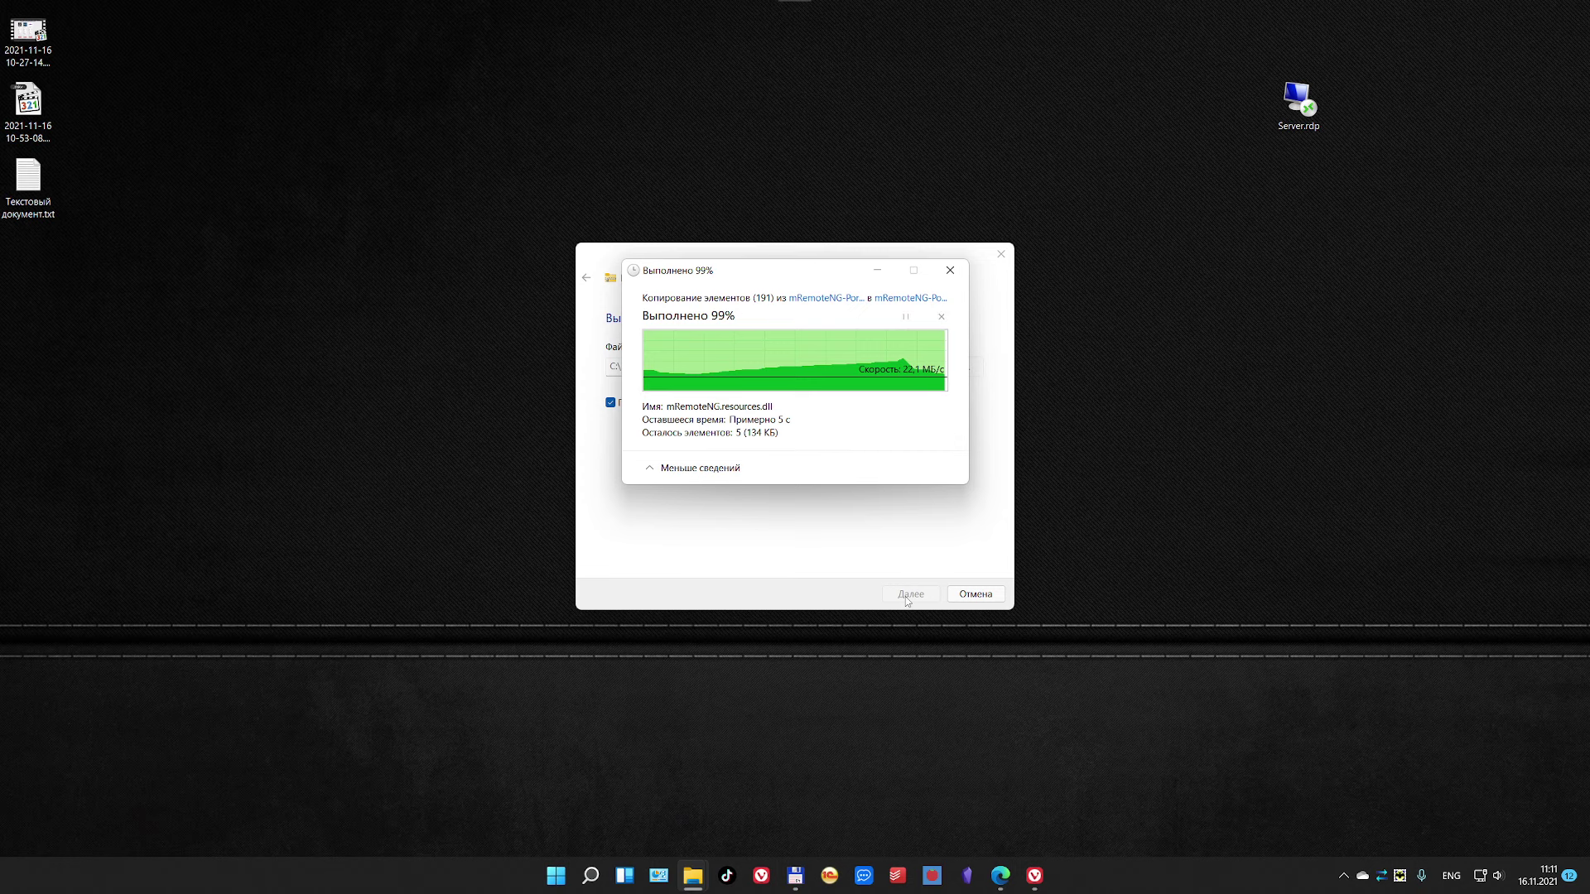
{"action": "left_click_drag", "start_coordinate": [28, 252], "coordinate": [856, 418]}
{"action": "left_click", "coordinate": [977, 464]}
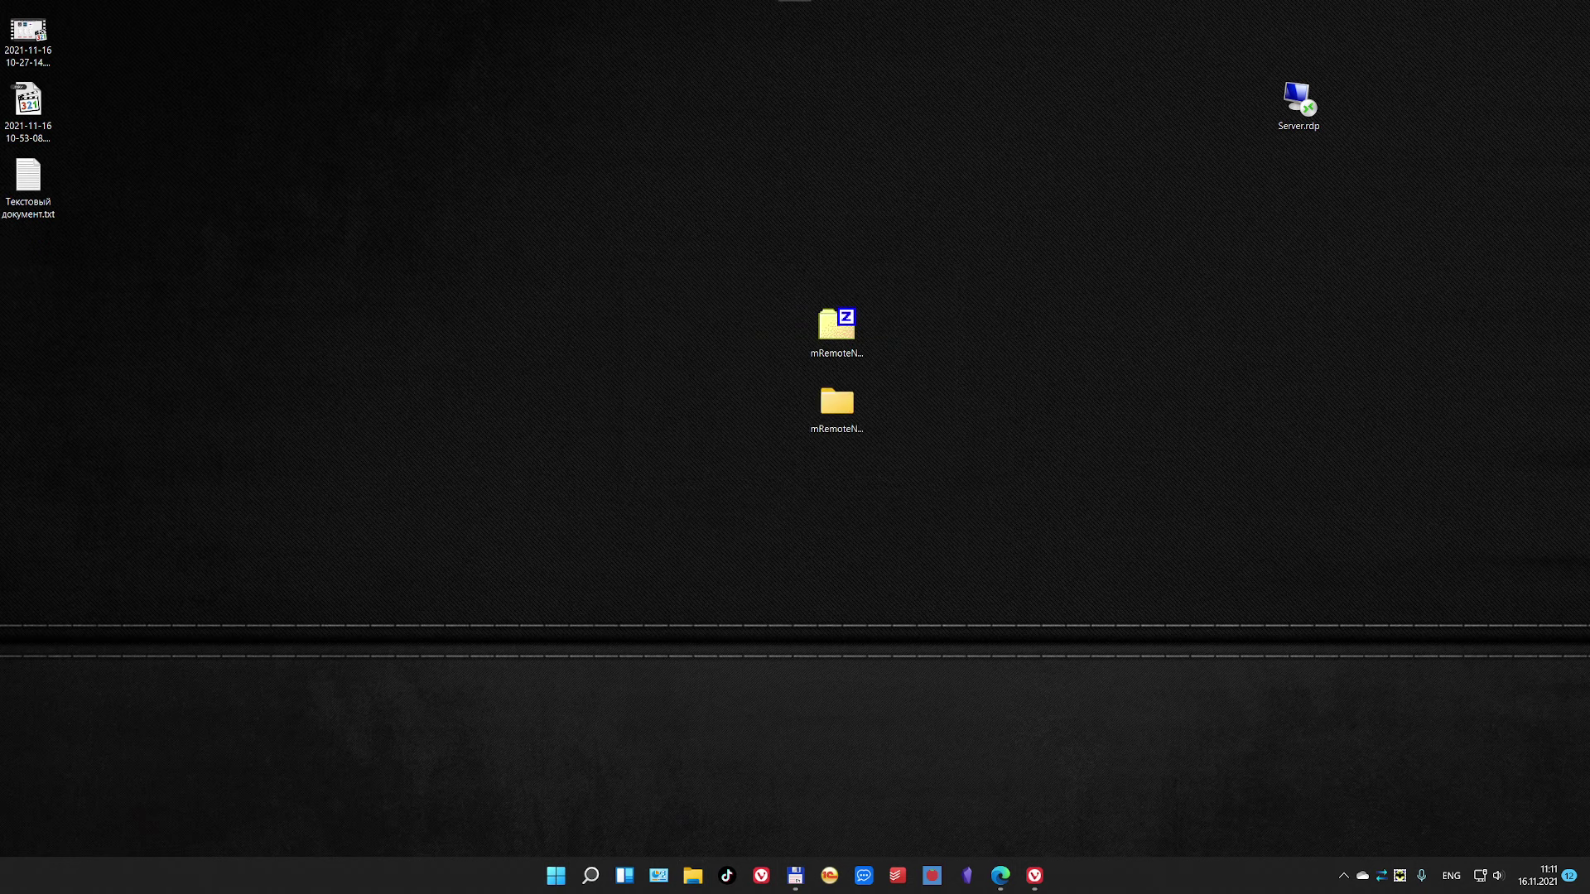
Step: Rename the folder to mRemoteNG-Portable-, move the zip beside it, and open the folder
{"action": "left_click", "coordinate": [820, 429]}
{"action": "left_click", "coordinate": [850, 444]}
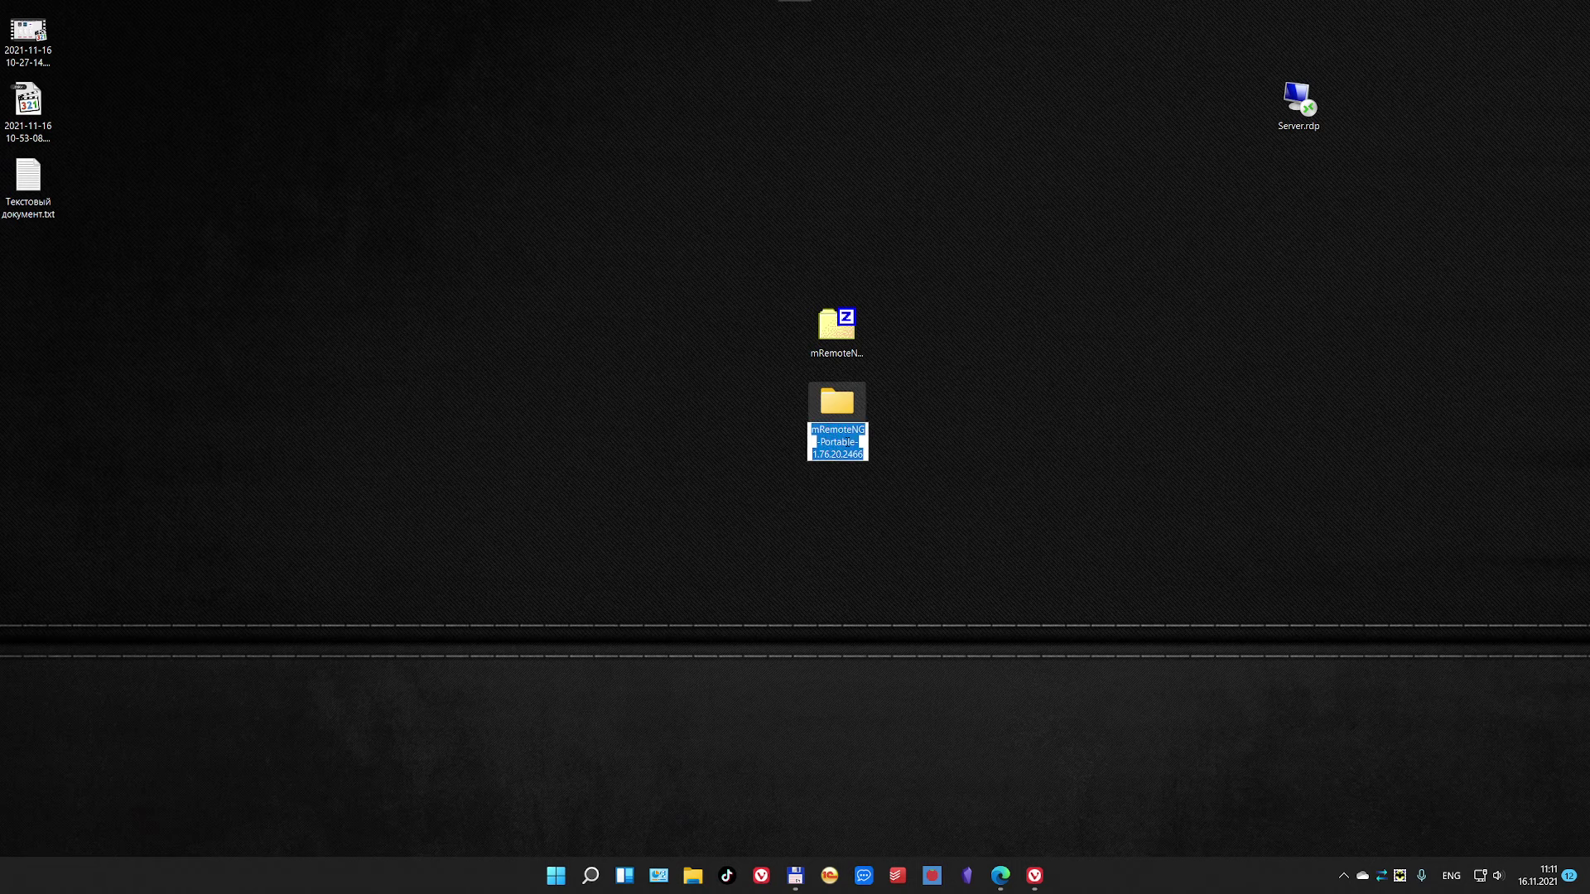
{"action": "left_click", "coordinate": [856, 445]}
{"action": "left_click_drag", "start_coordinate": [818, 444], "coordinate": [866, 458]}
{"action": "left_click", "coordinate": [866, 457]}
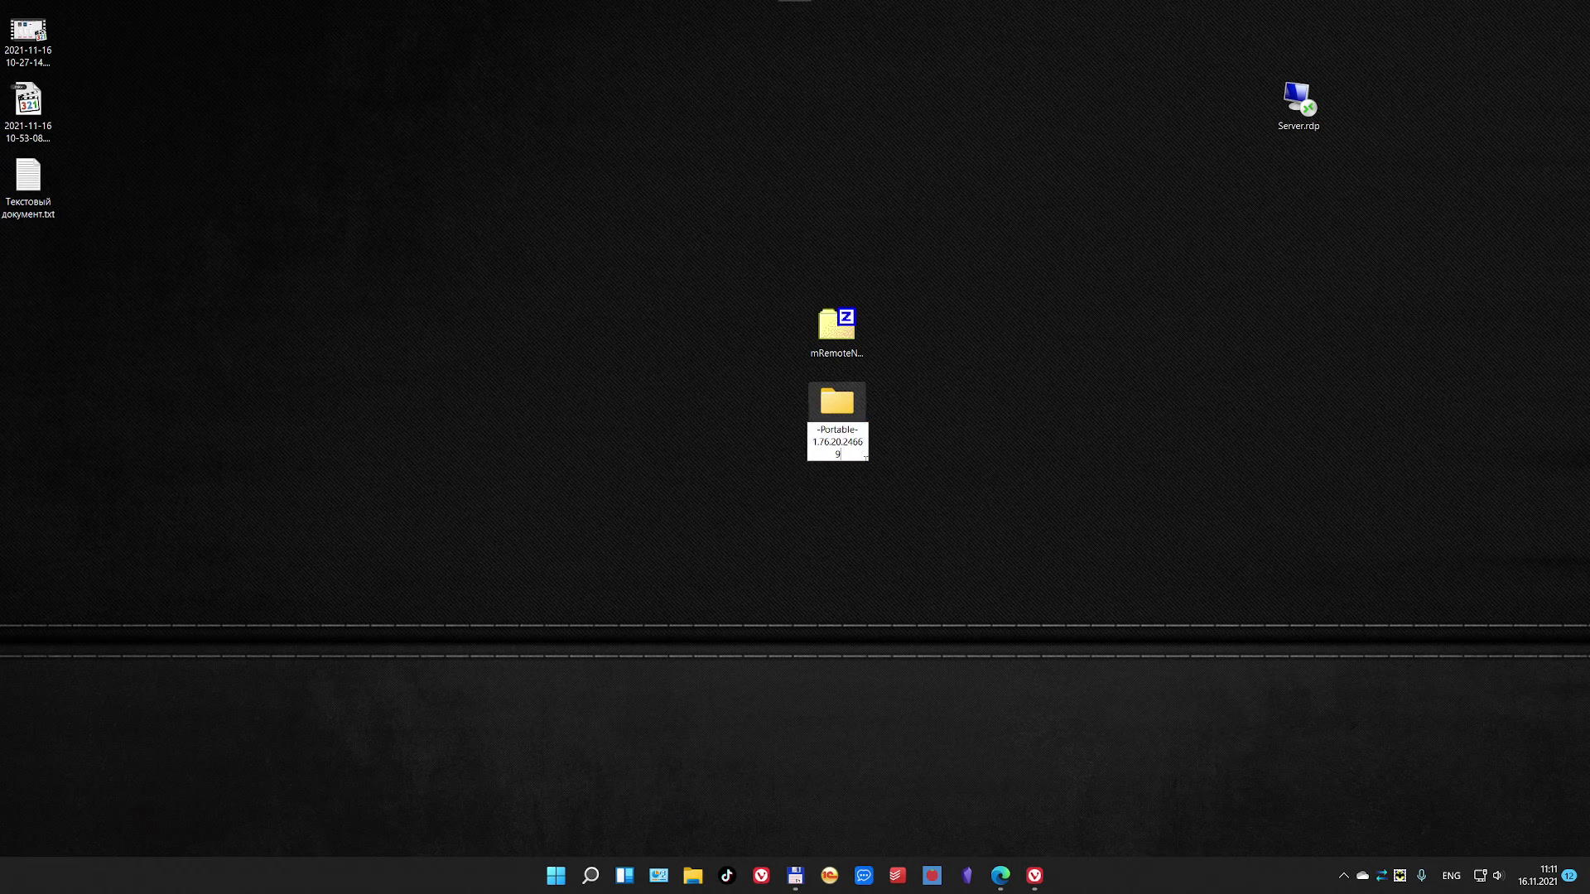
{"action": "left_click", "coordinate": [817, 443], "text": "shift"}
{"action": "key", "text": "BackSpace"}
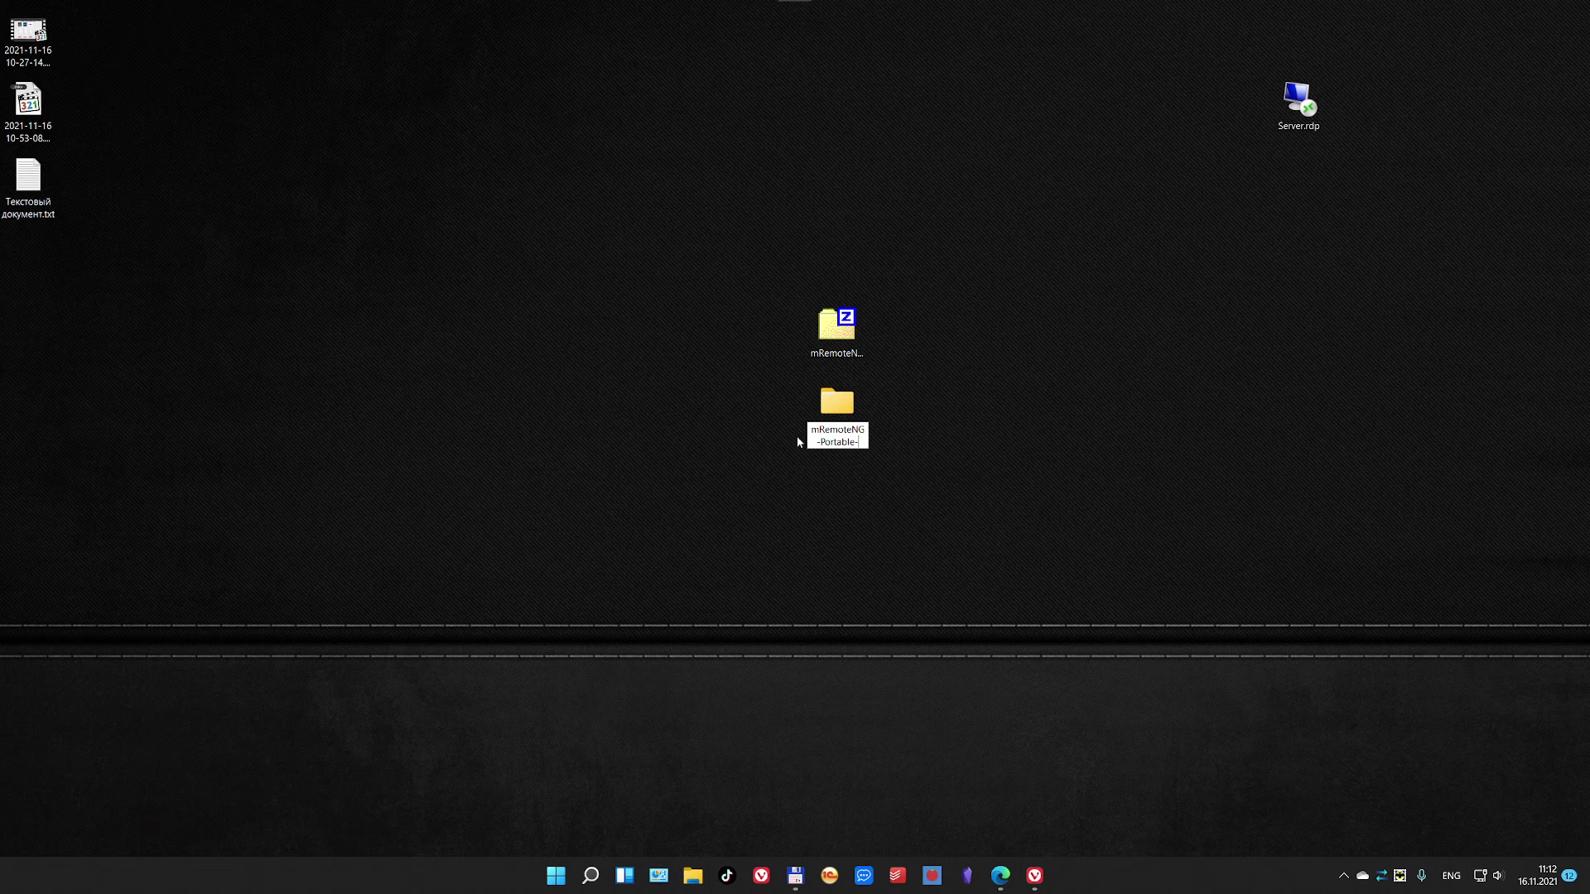
{"action": "key", "text": "Return"}
{"action": "left_click_drag", "start_coordinate": [824, 352], "coordinate": [722, 405]}
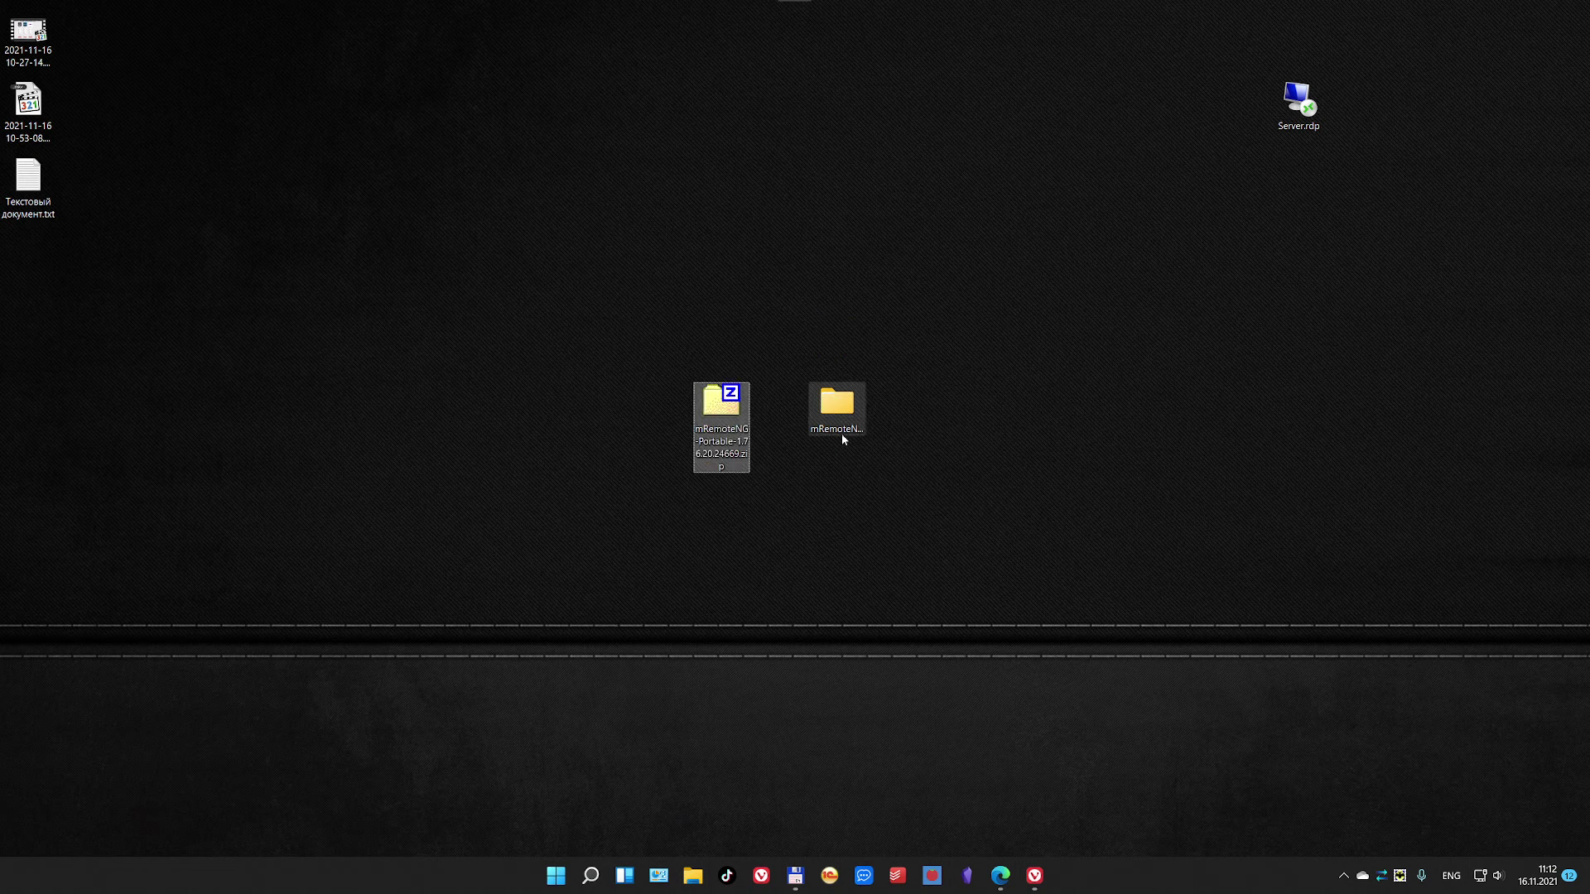
{"action": "double_click", "coordinate": [832, 414]}
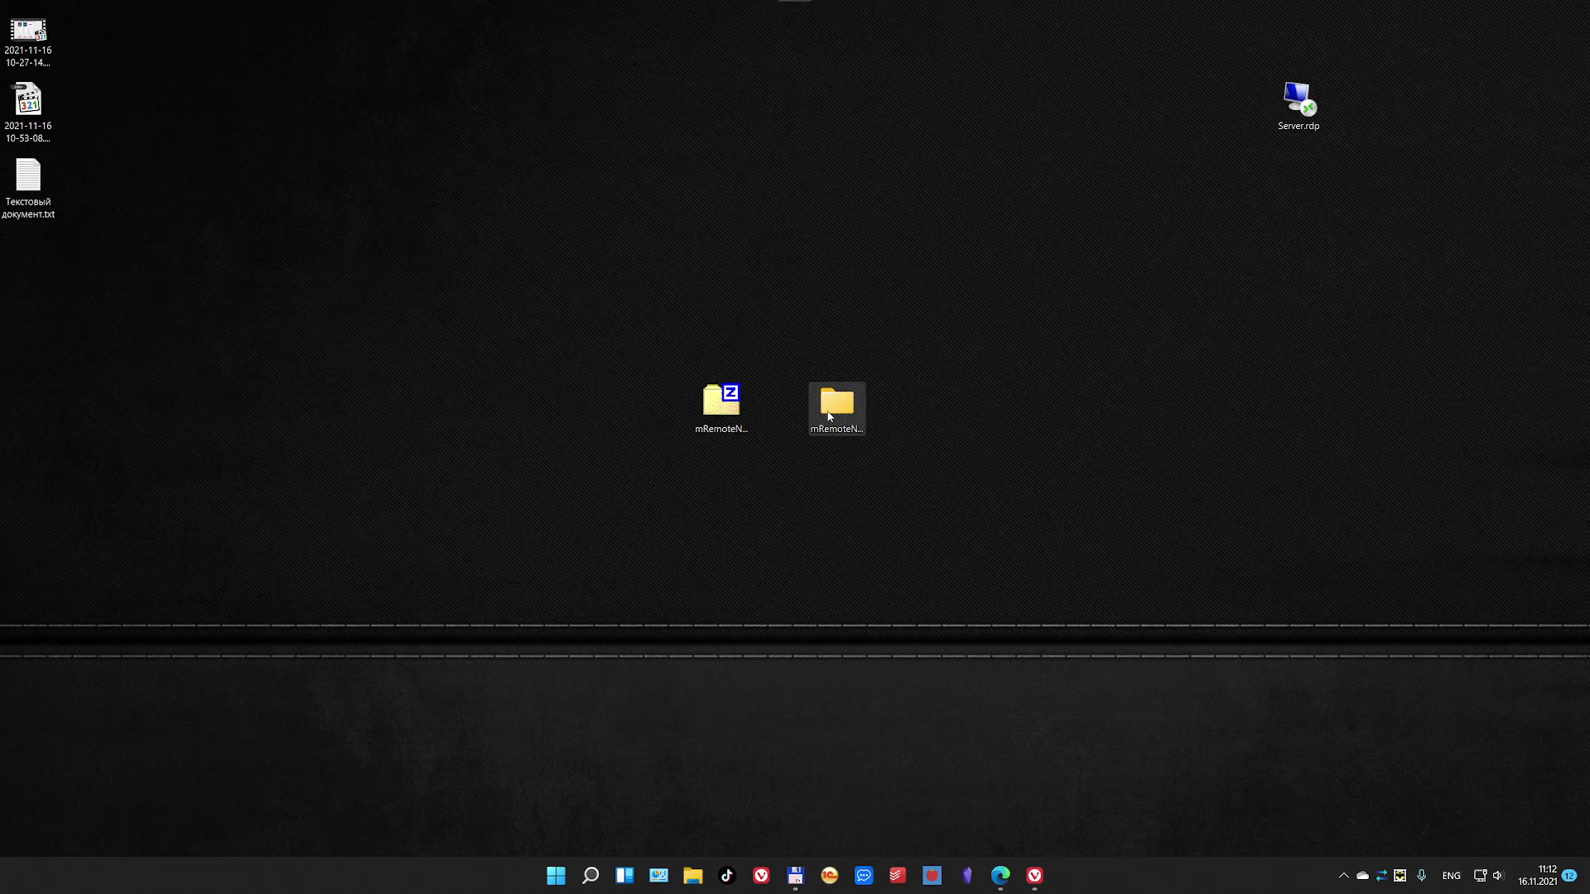
Step: Maximise the mRemoteNG-Portable- folder window and launch mRemoteNG.exe from it
{"action": "left_click_drag", "start_coordinate": [807, 101], "coordinate": [776, 5]}
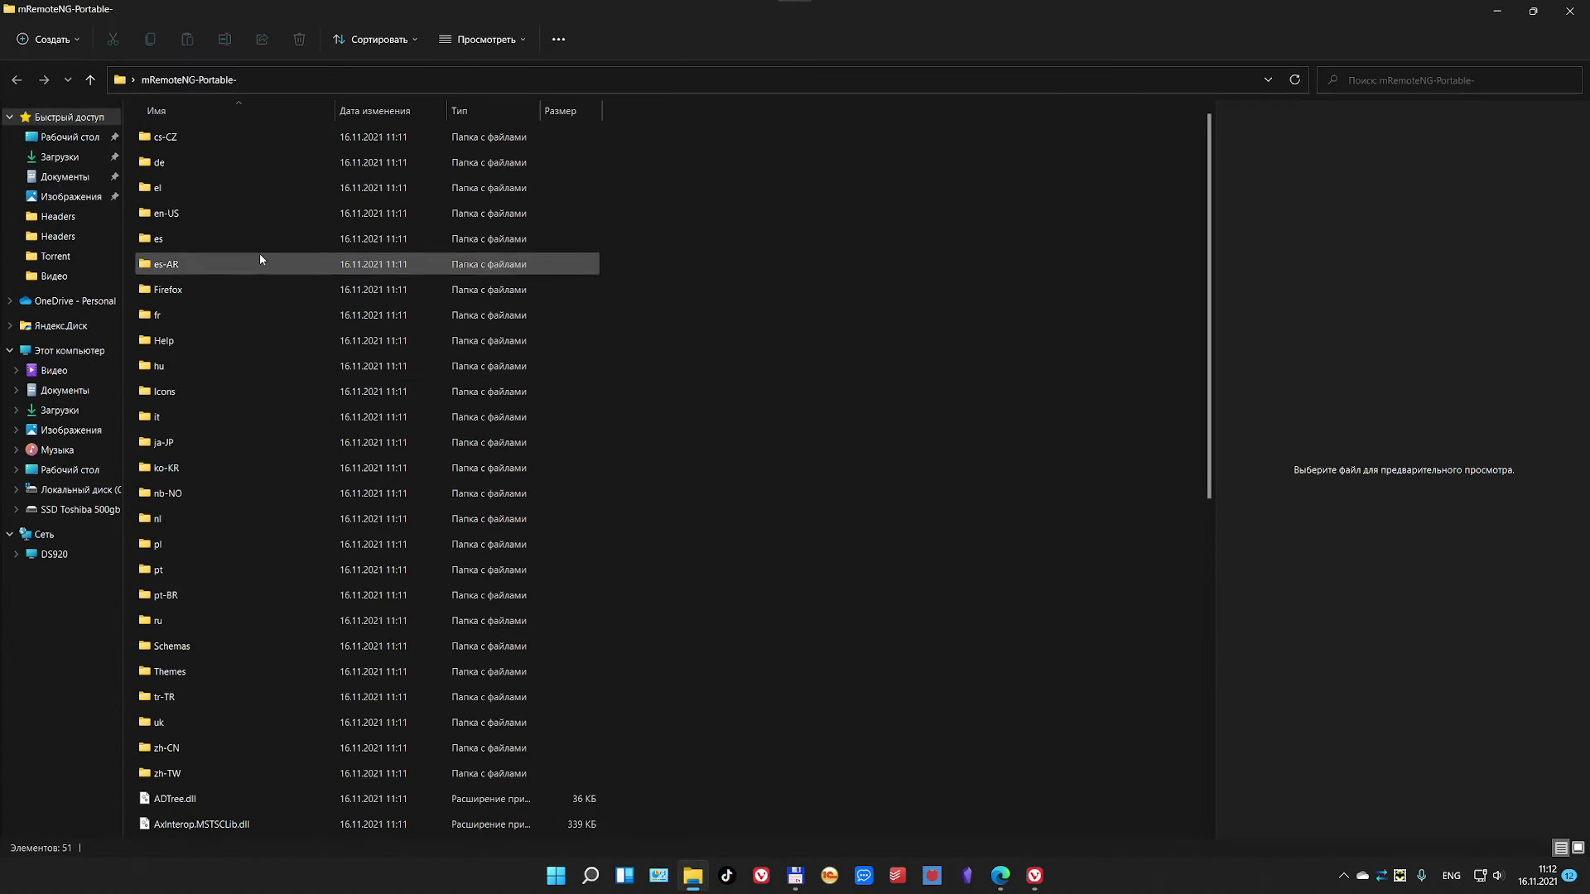
{"action": "scroll", "coordinate": [249, 269], "scroll_direction": "down", "scroll_amount": 7}
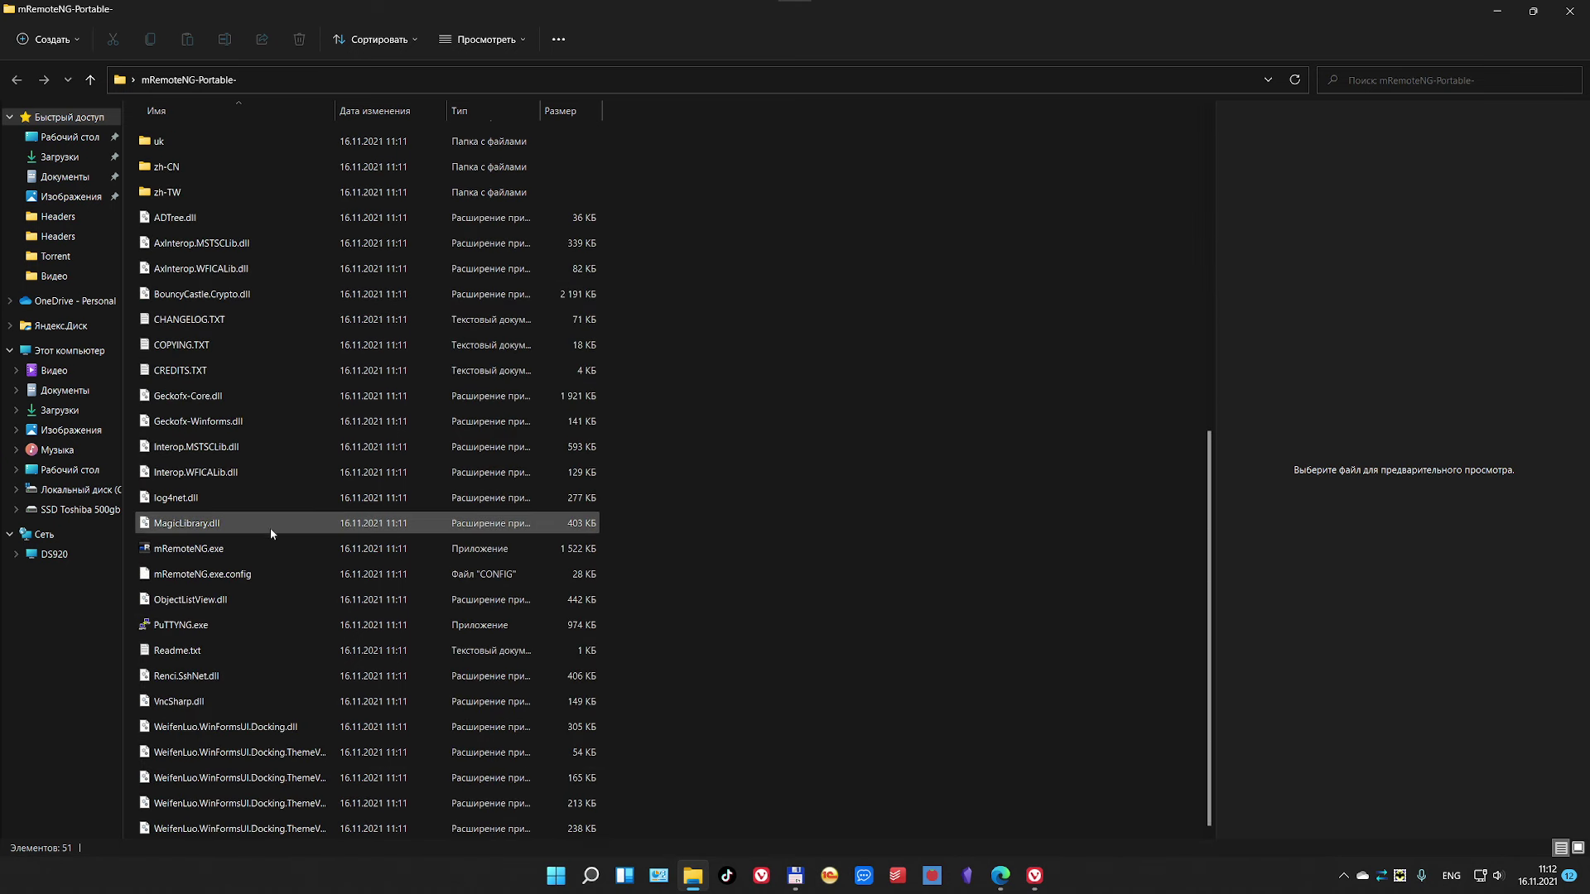
{"action": "left_click", "coordinate": [188, 552]}
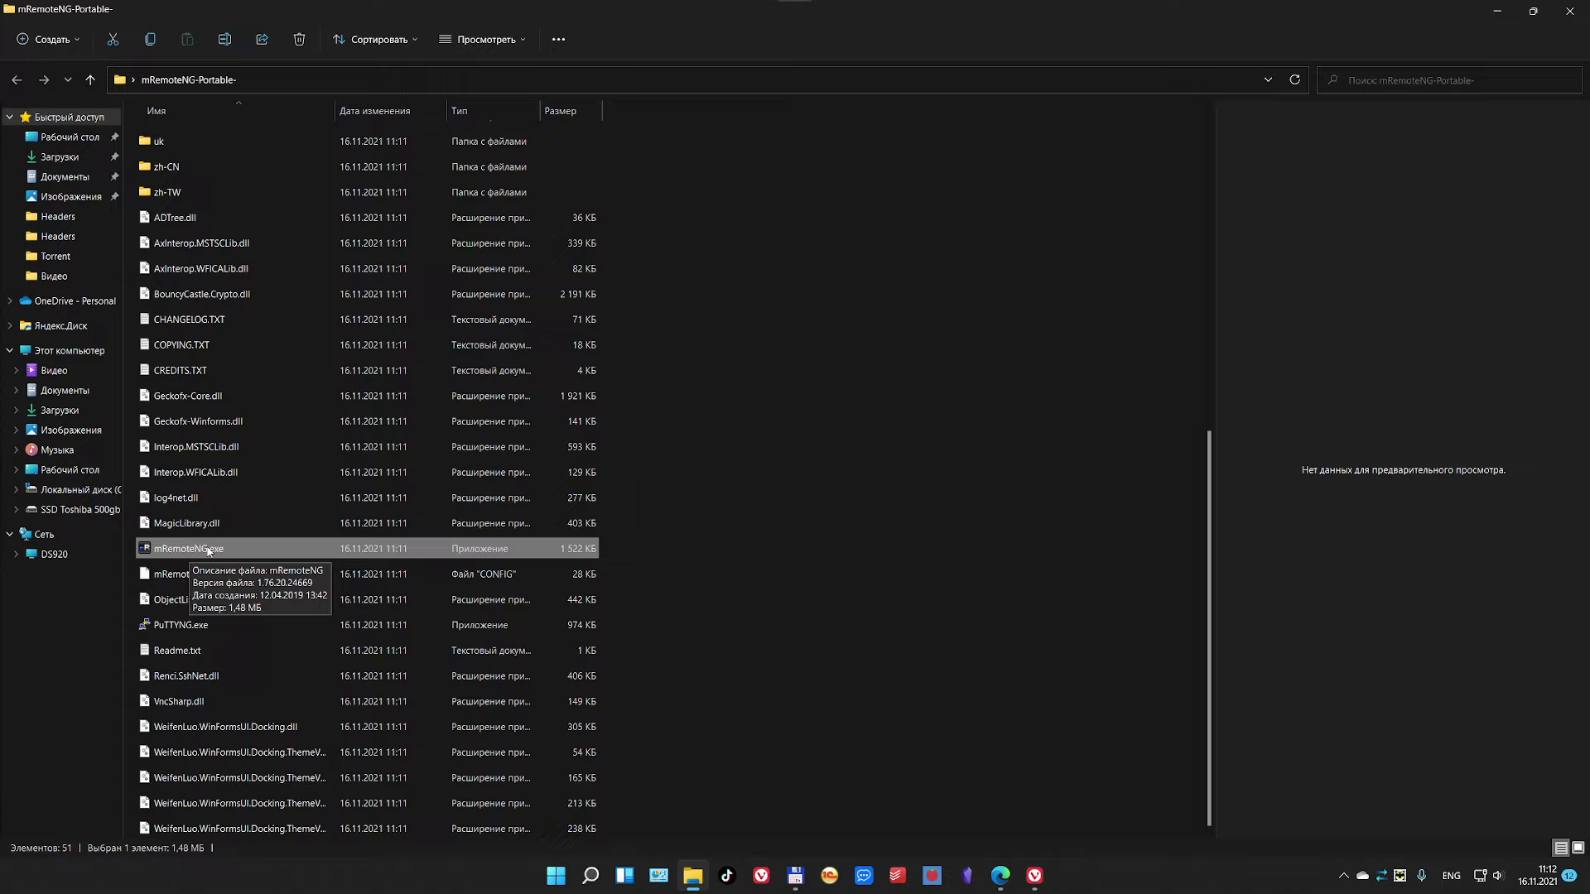
{"action": "double_click", "coordinate": [207, 552]}
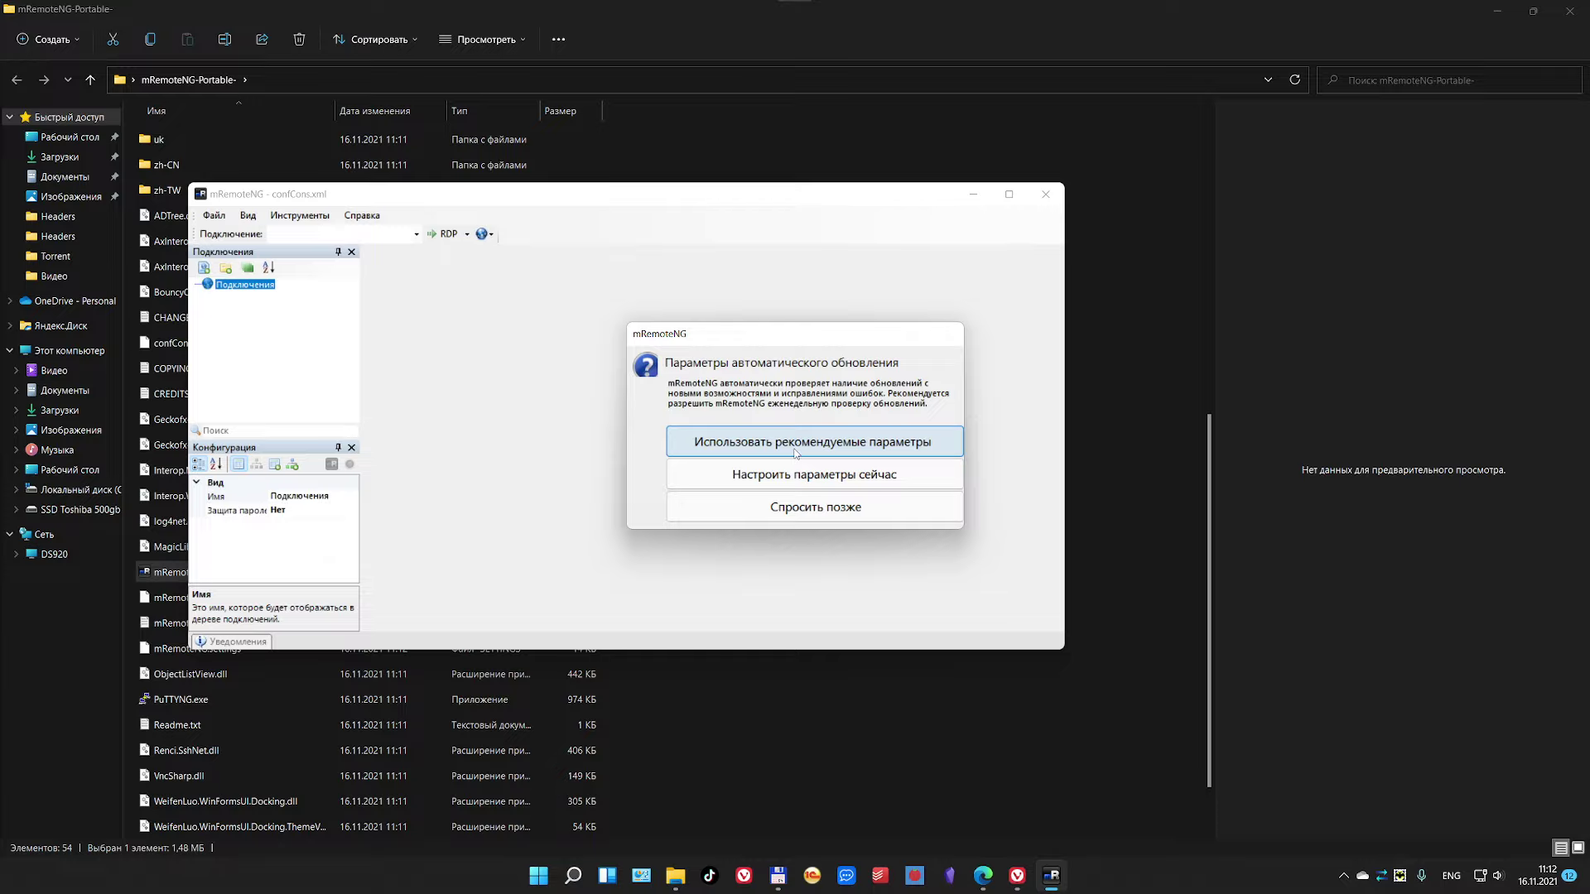
Step: Postpone the update check with 'Спросить позже' and maximise mRemoteNG to show the empty Подключения tree
{"action": "left_click", "coordinate": [805, 508]}
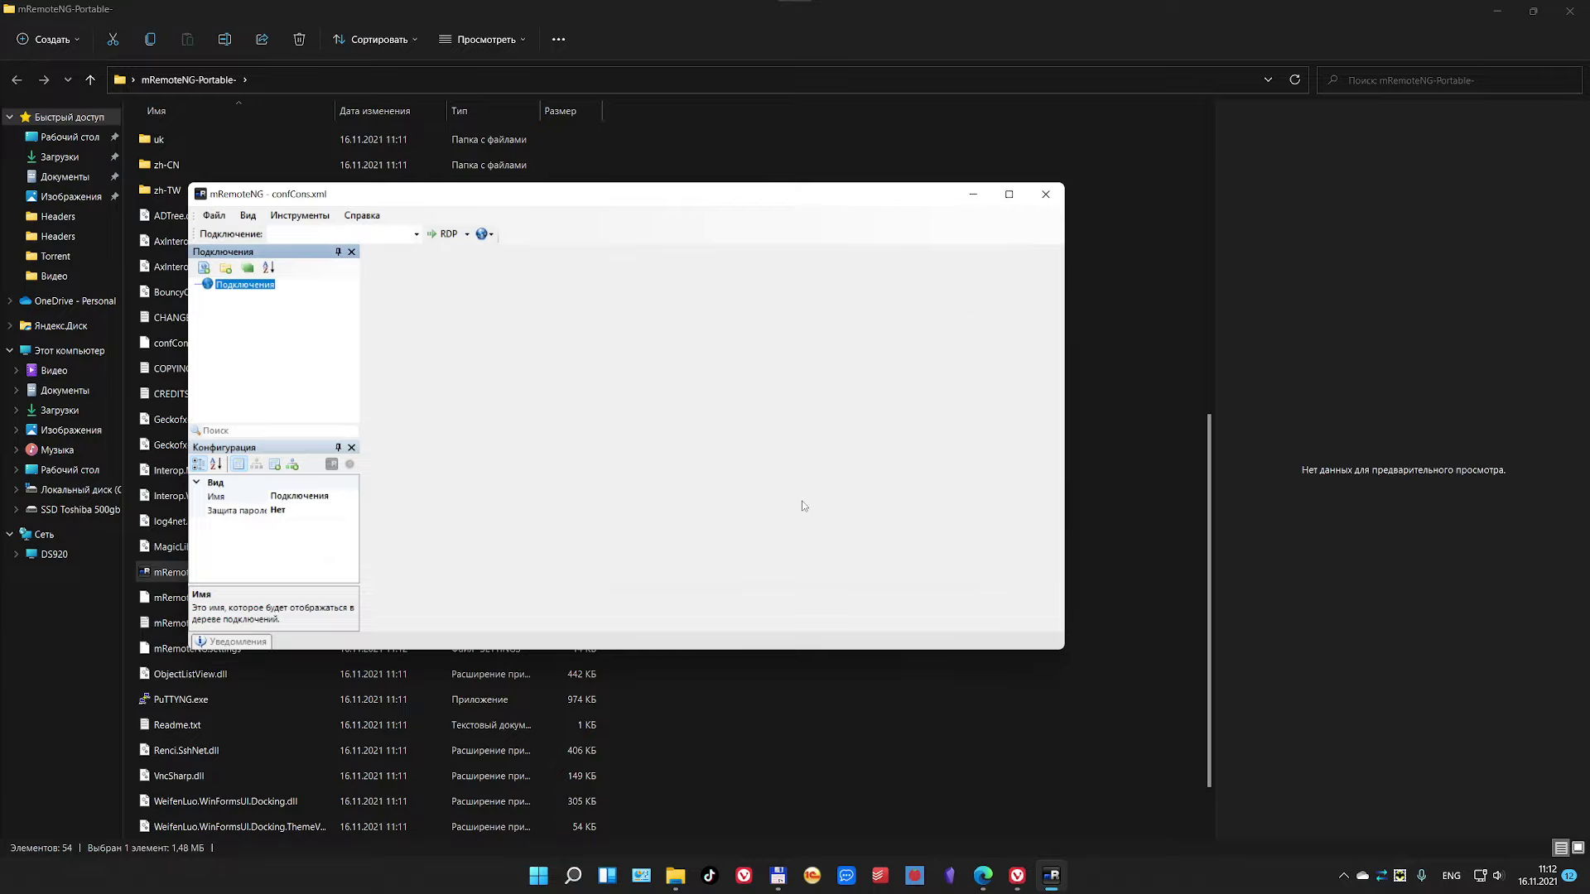
{"action": "double_click", "coordinate": [902, 194]}
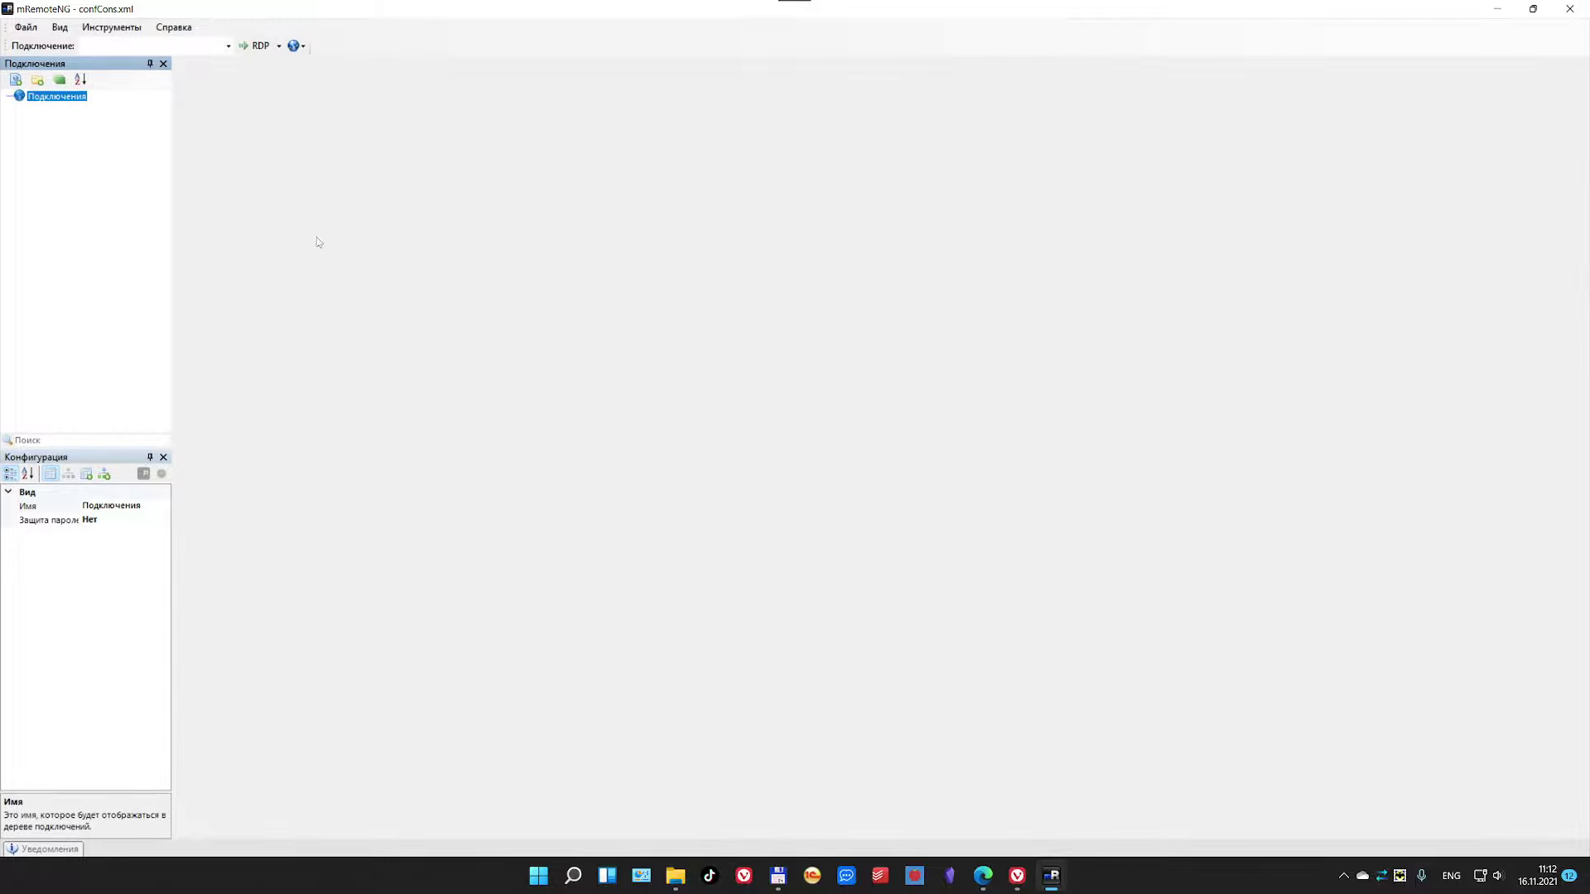
{"action": "left_click", "coordinate": [72, 154]}
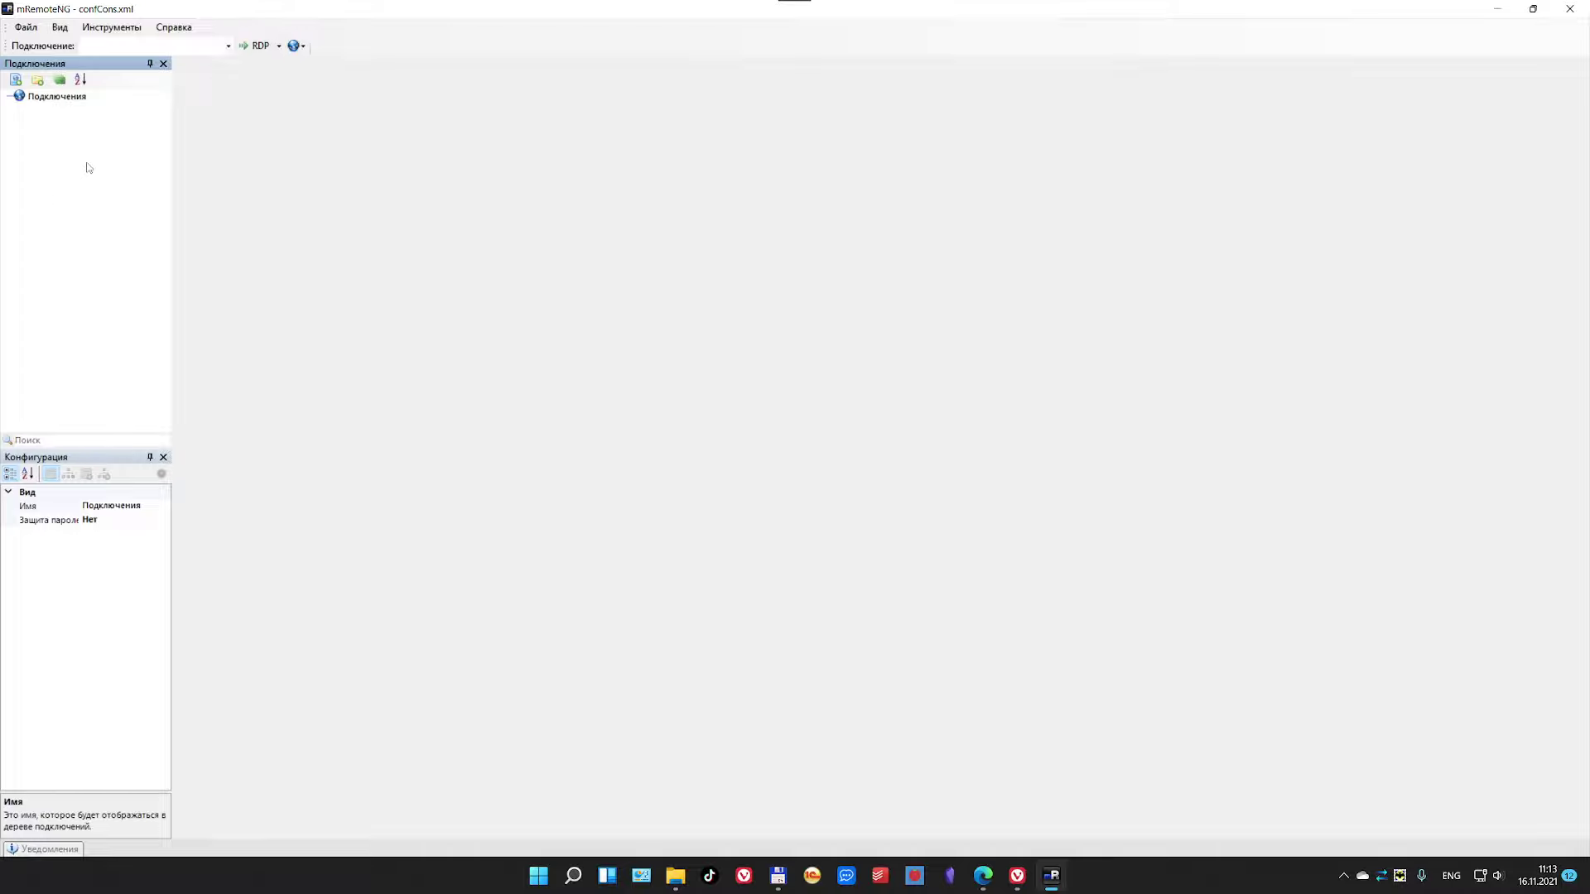
Step: Add a new connection named Server under the Подключения root
{"action": "left_click", "coordinate": [52, 98]}
{"action": "right_click", "coordinate": [51, 99]}
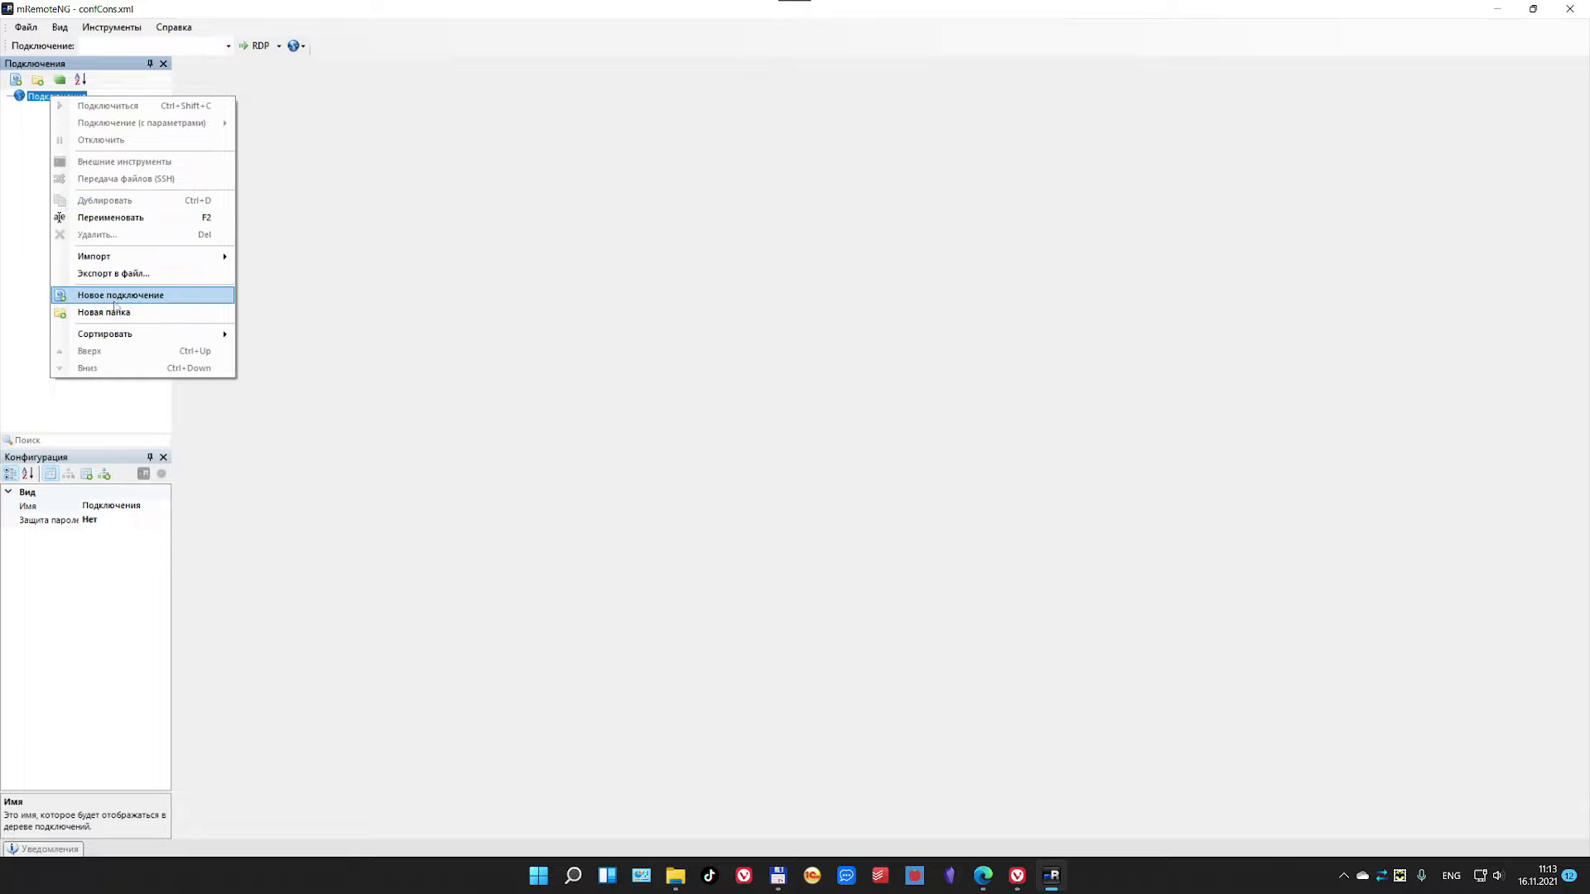
{"action": "left_click", "coordinate": [113, 300]}
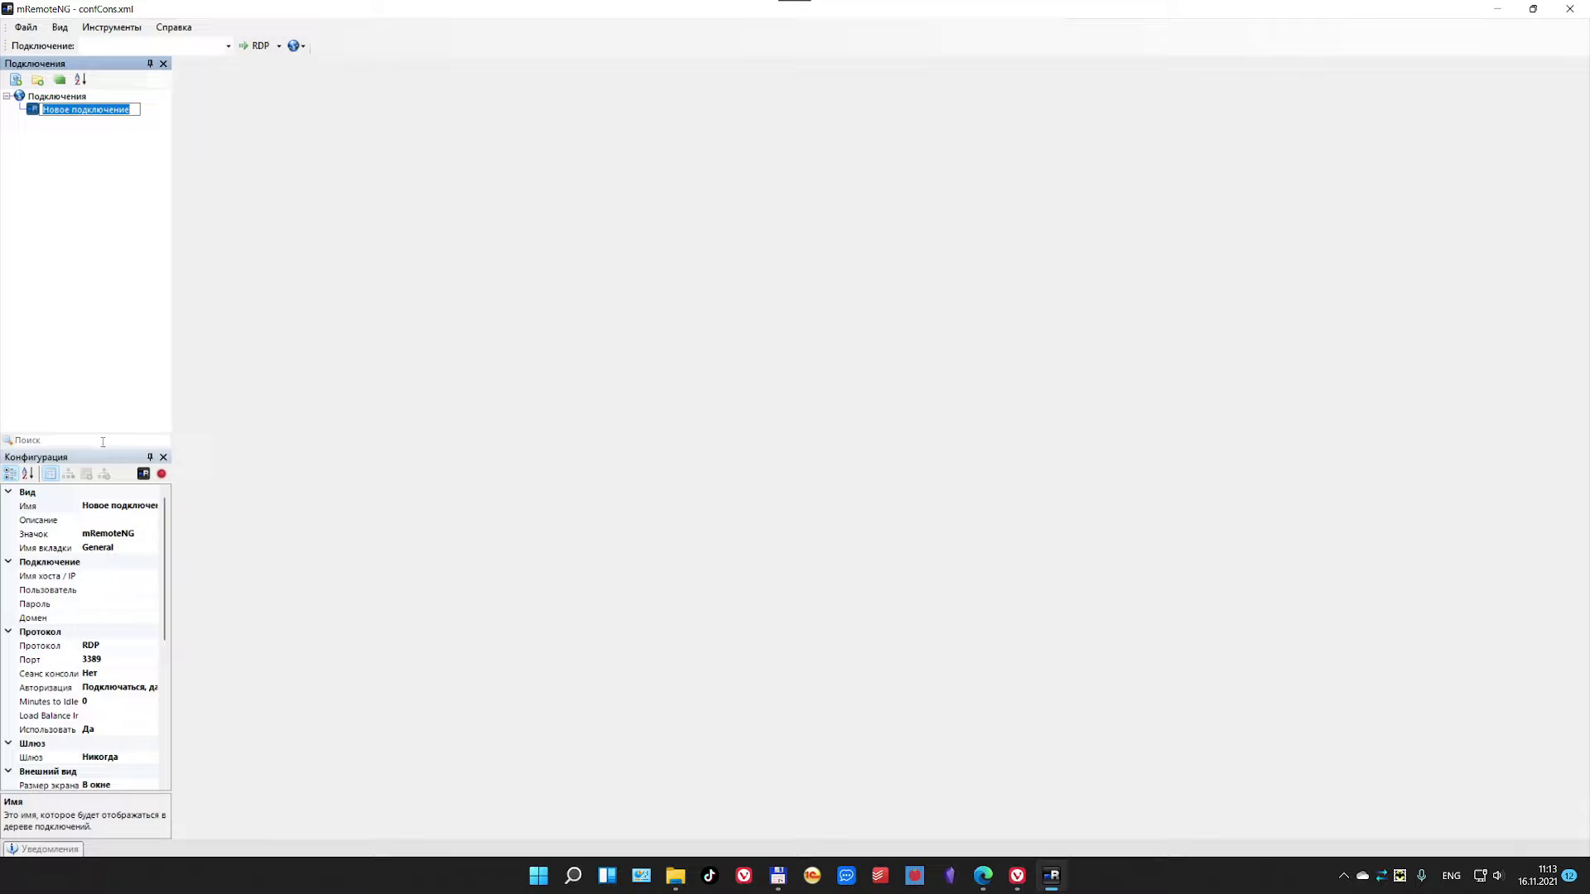
{"action": "type", "text": "Server"}
{"action": "key", "text": "Return"}
Step: Enlarge the Configuration panel to show Server's full properties, then restore the window from full screen
{"action": "left_click", "coordinate": [53, 111]}
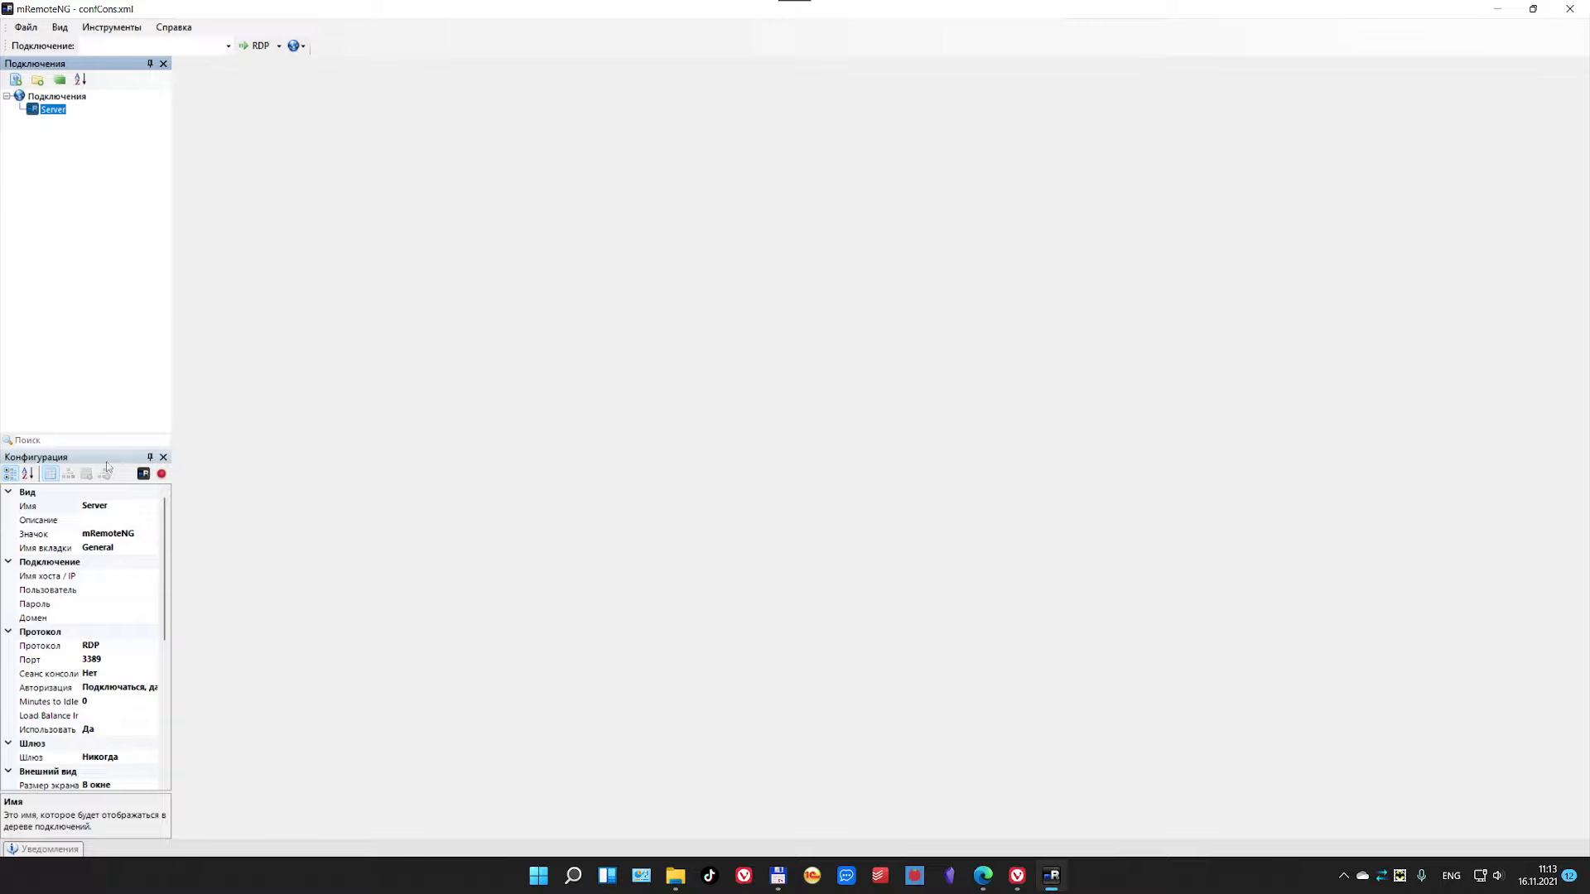
{"action": "left_click_drag", "start_coordinate": [101, 448], "coordinate": [102, 183]}
{"action": "left_click_drag", "start_coordinate": [173, 247], "coordinate": [280, 246]}
{"action": "left_click", "coordinate": [183, 257]}
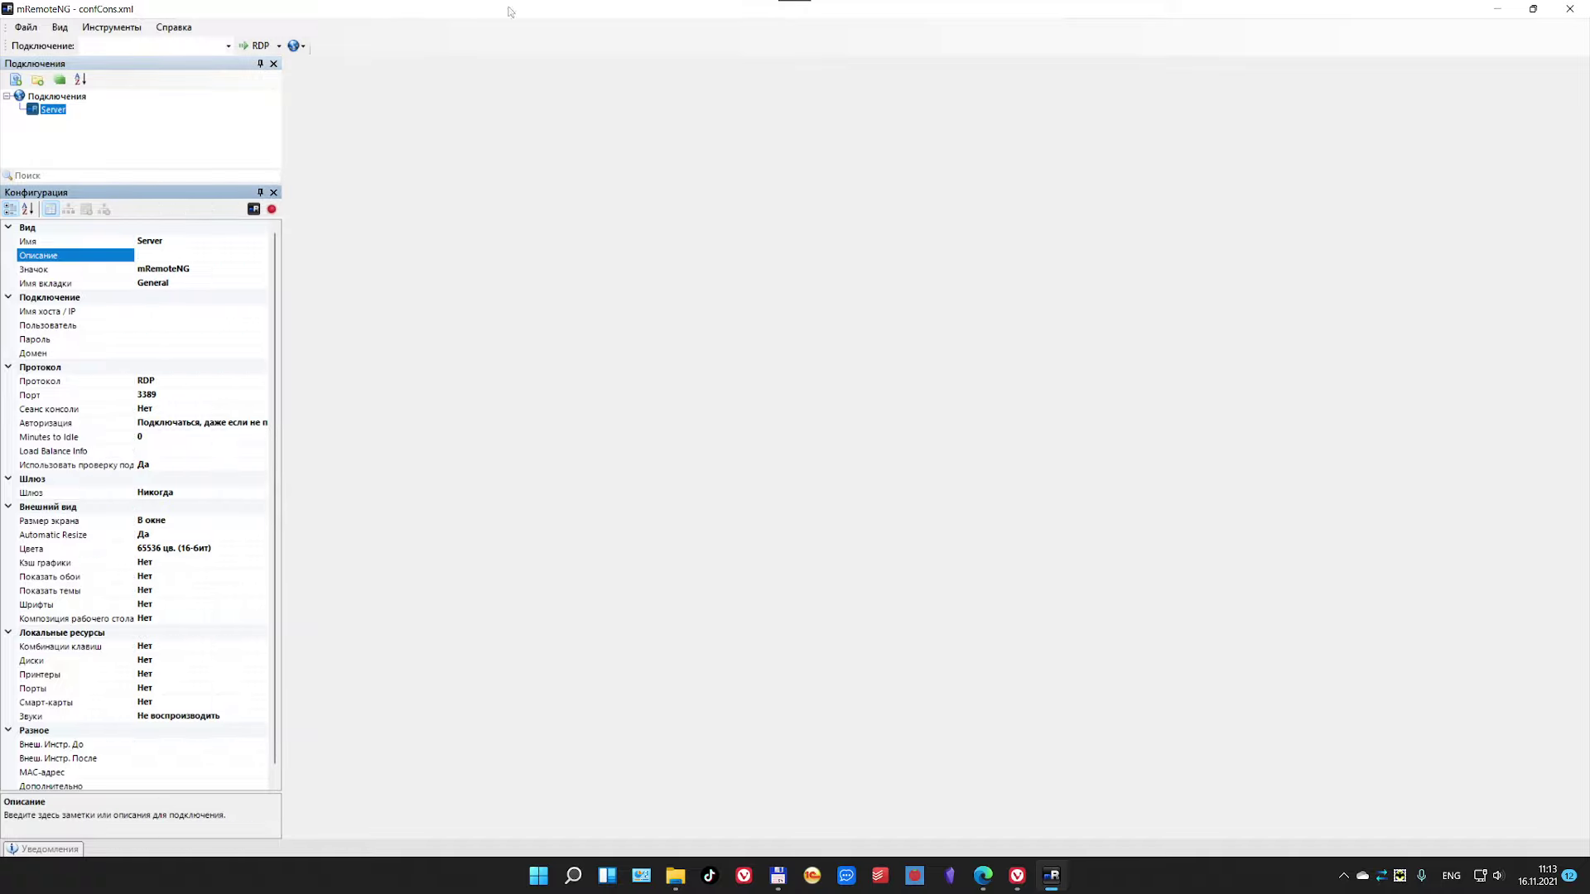
{"action": "left_click_drag", "start_coordinate": [539, 23], "coordinate": [1059, 119]}
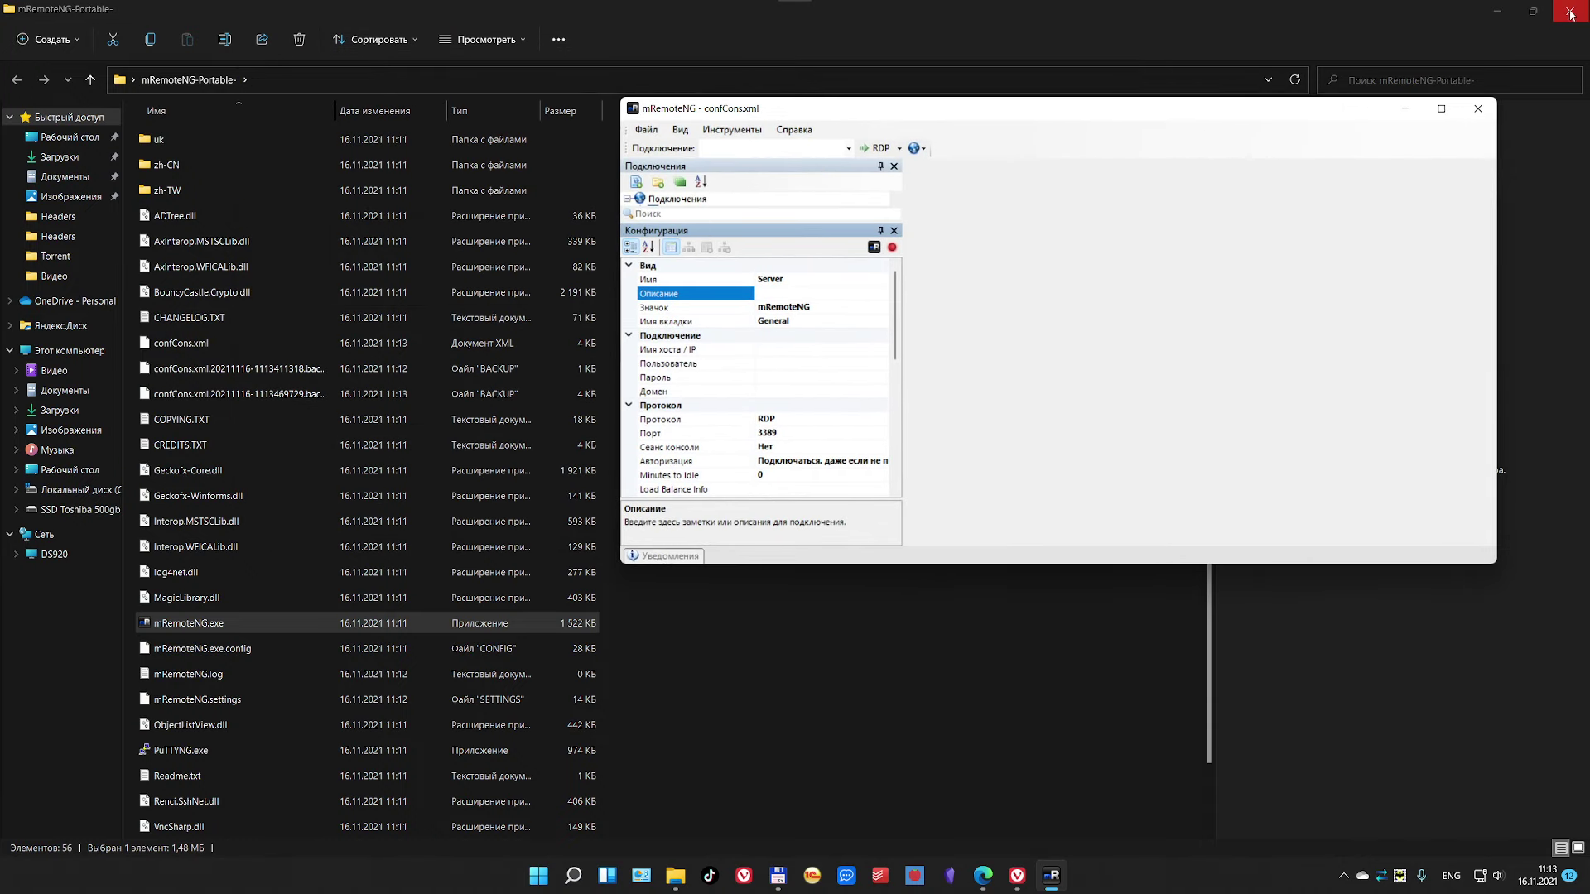
Step: Make mRemoteNG taller on the right and open Текстовый документ.txt in Notepad beside it
{"action": "key", "text": "super+Home"}
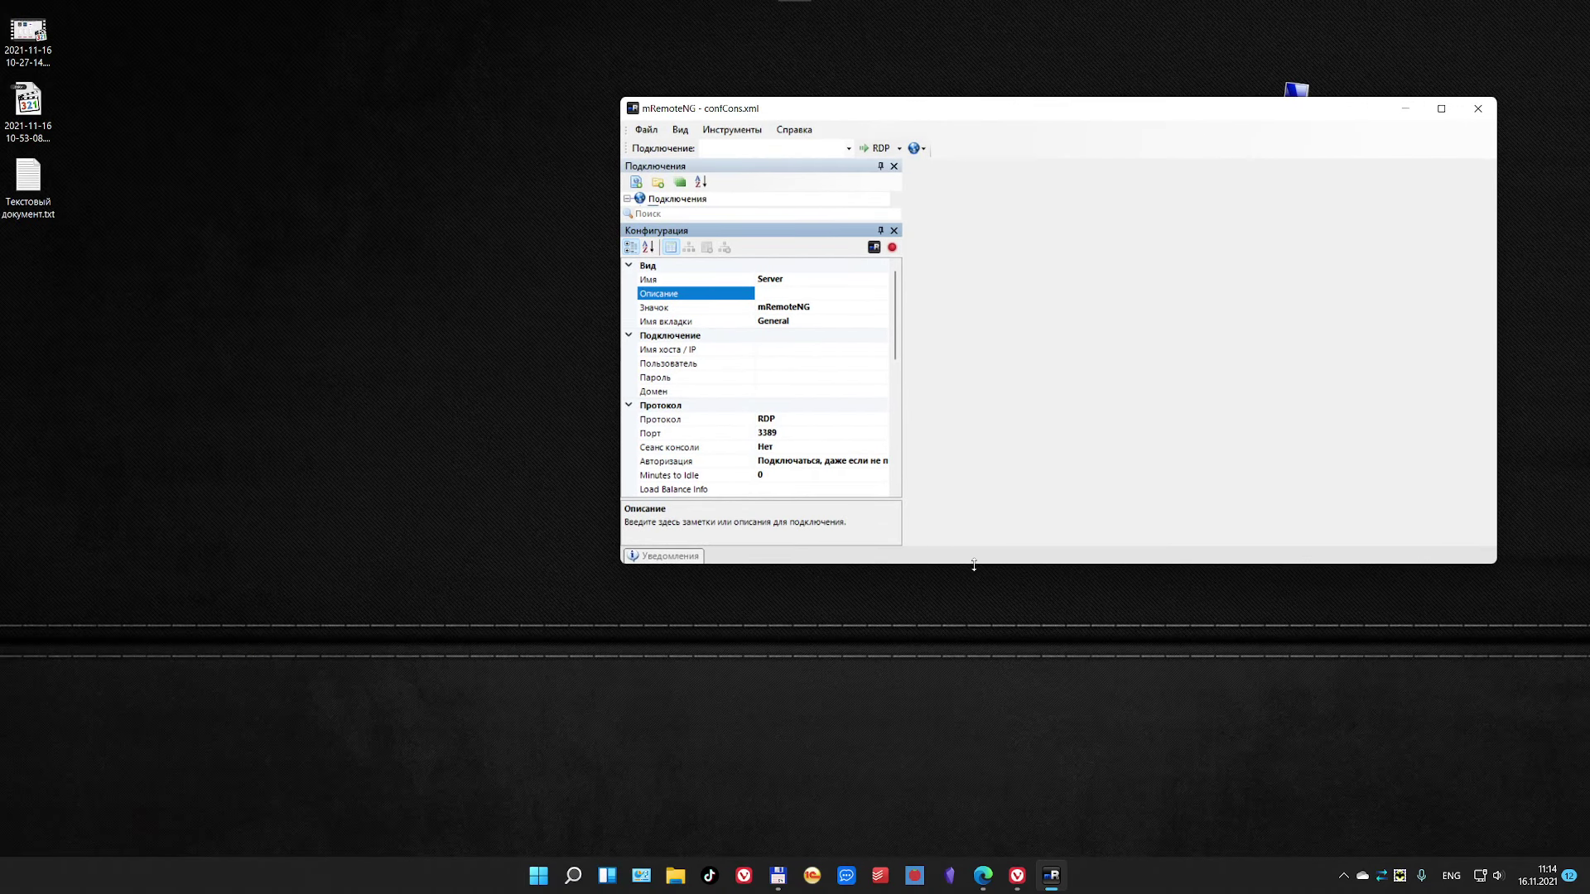
{"action": "left_click_drag", "start_coordinate": [974, 564], "coordinate": [967, 844]}
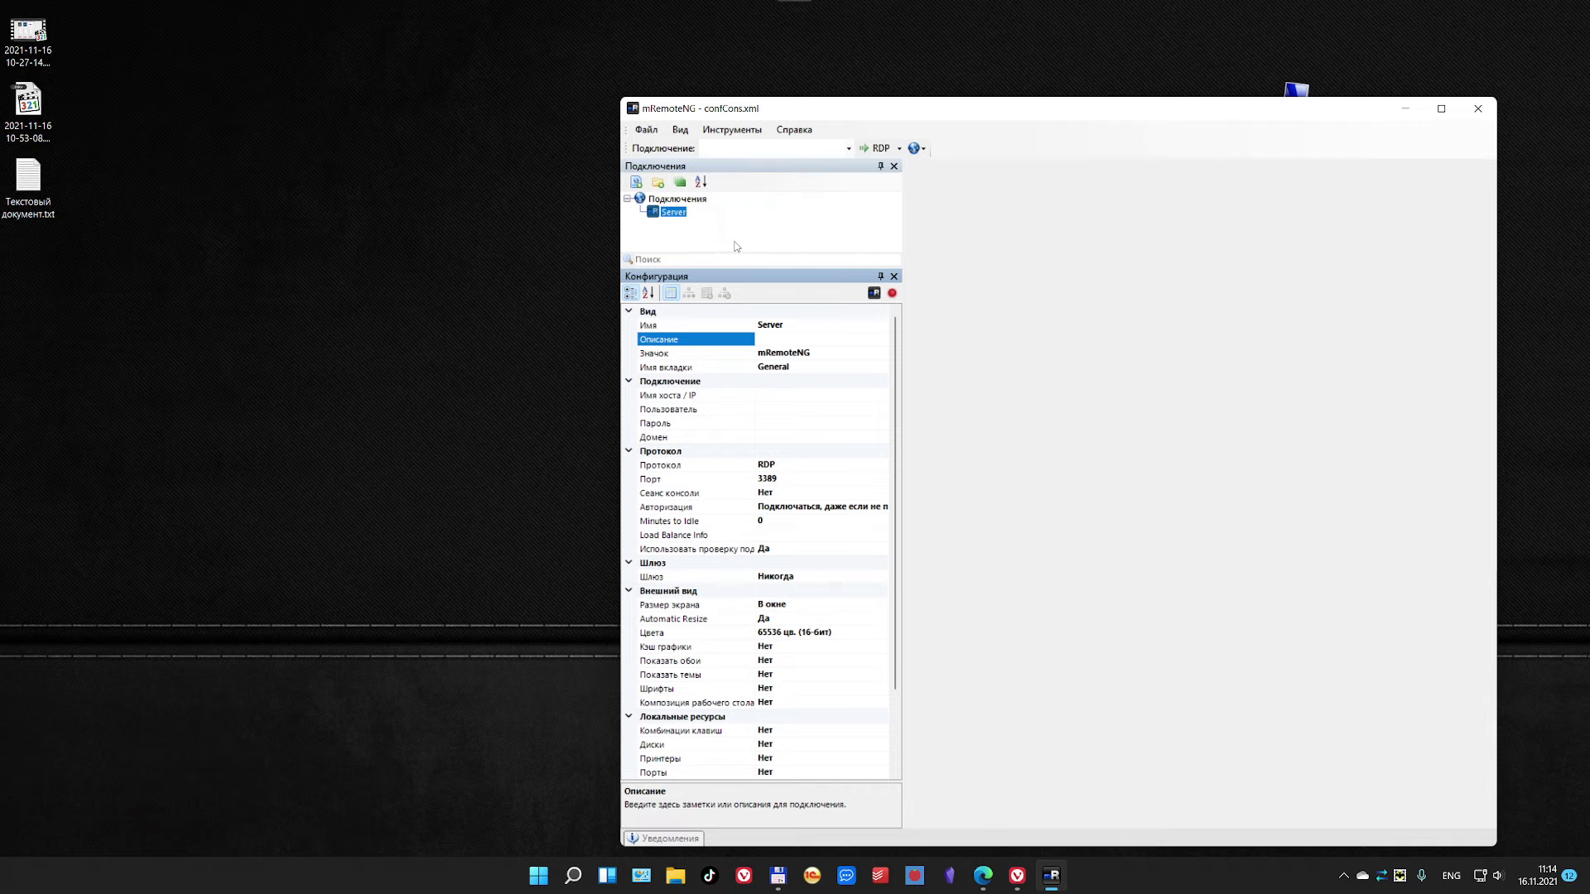
{"action": "left_click_drag", "start_coordinate": [1075, 108], "coordinate": [1034, 20]}
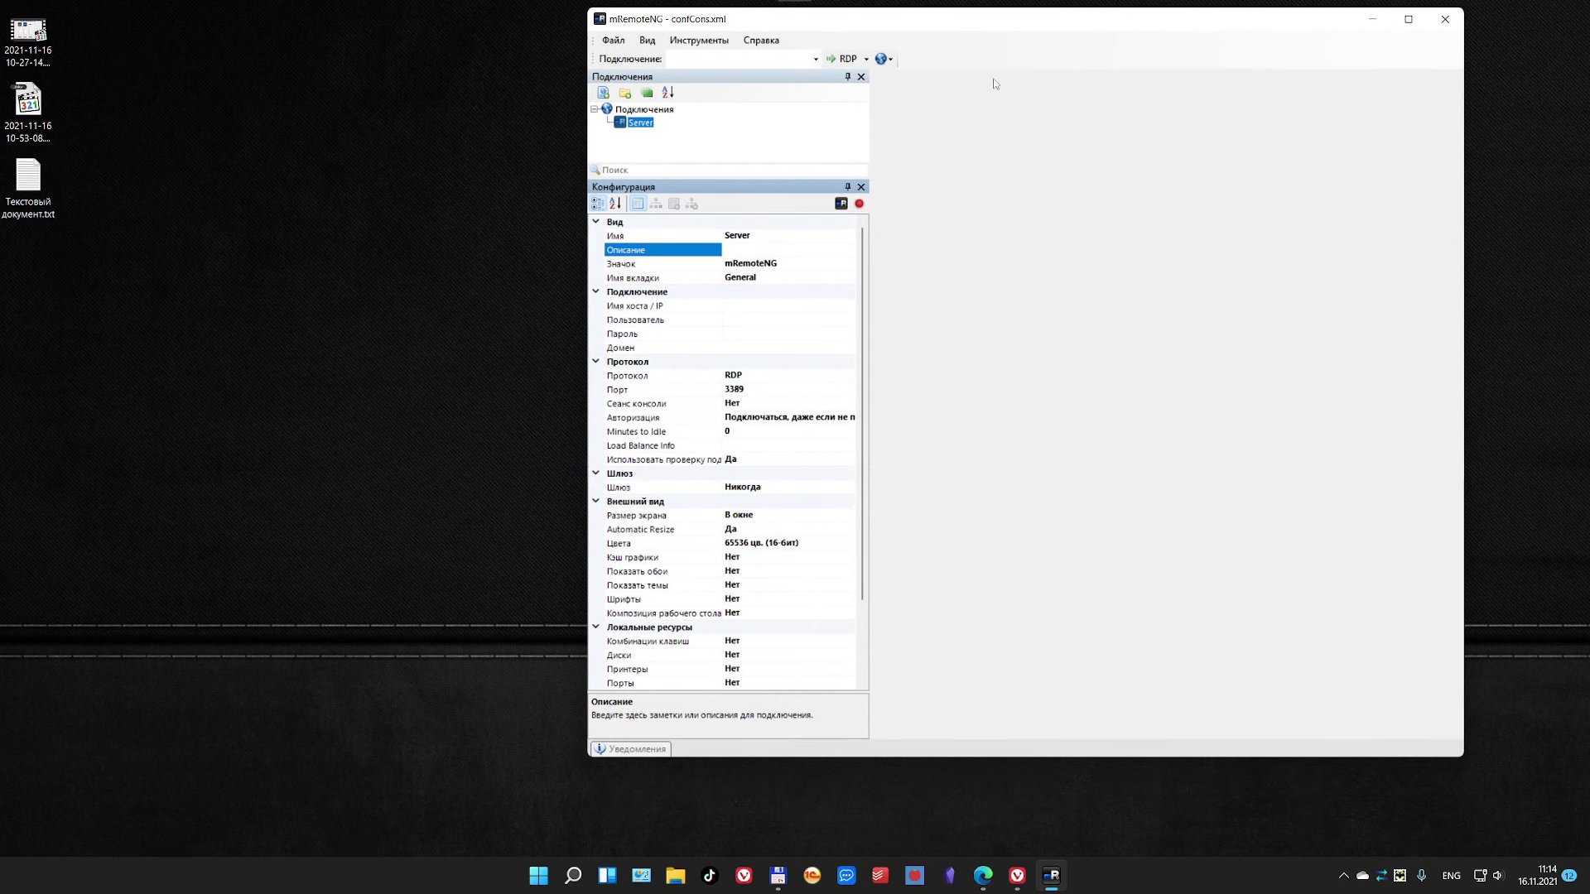
{"action": "left_click_drag", "start_coordinate": [928, 757], "coordinate": [927, 852]}
{"action": "double_click", "coordinate": [28, 180]}
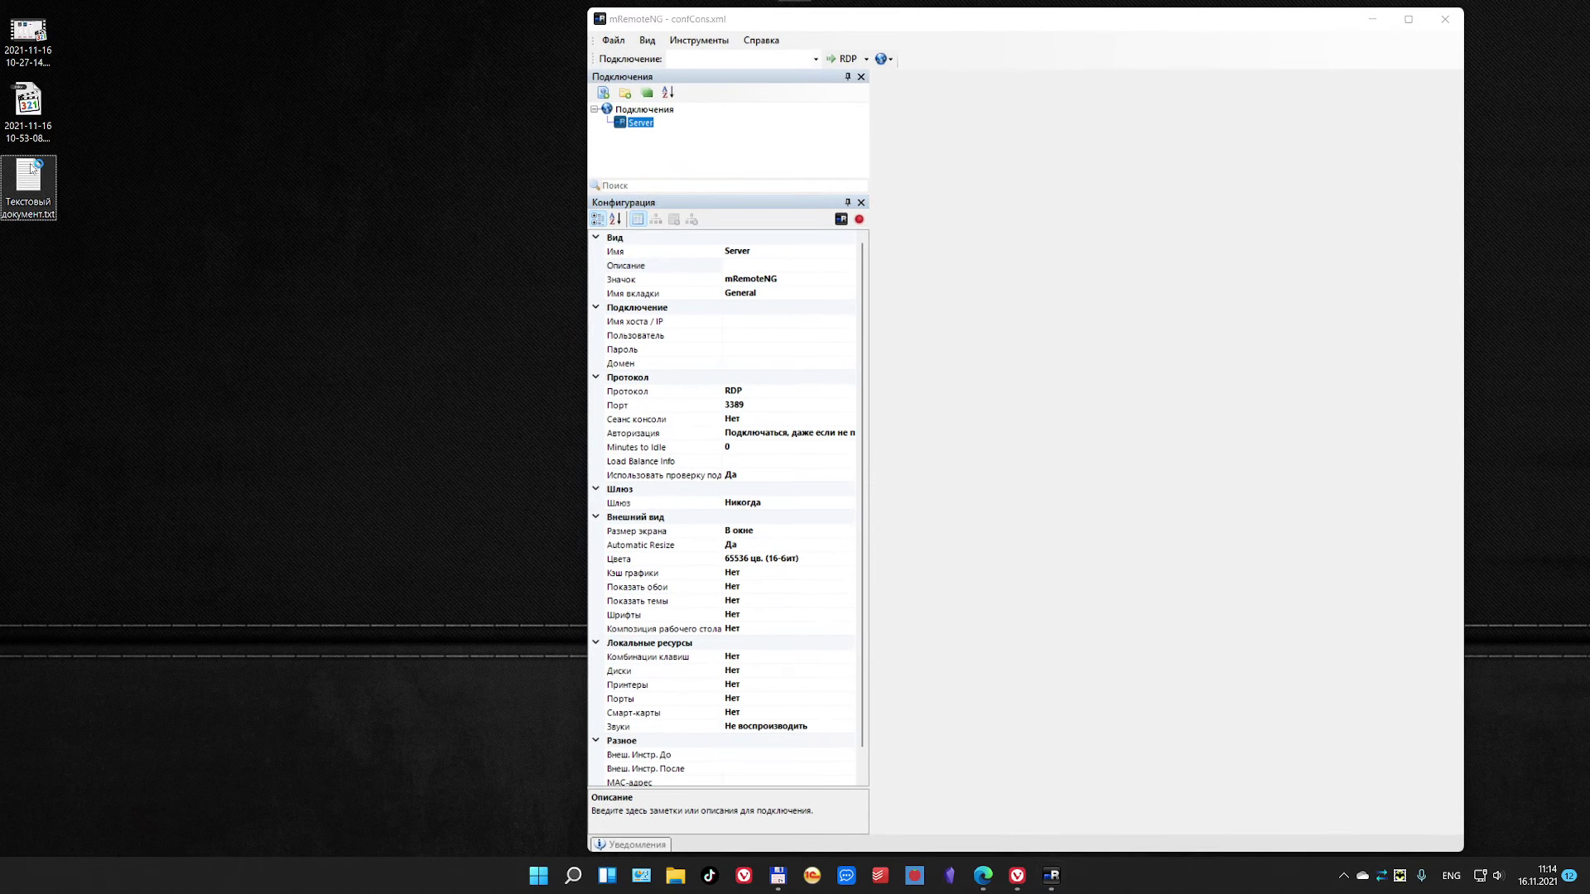
{"action": "left_click_drag", "start_coordinate": [727, 215], "coordinate": [334, 229]}
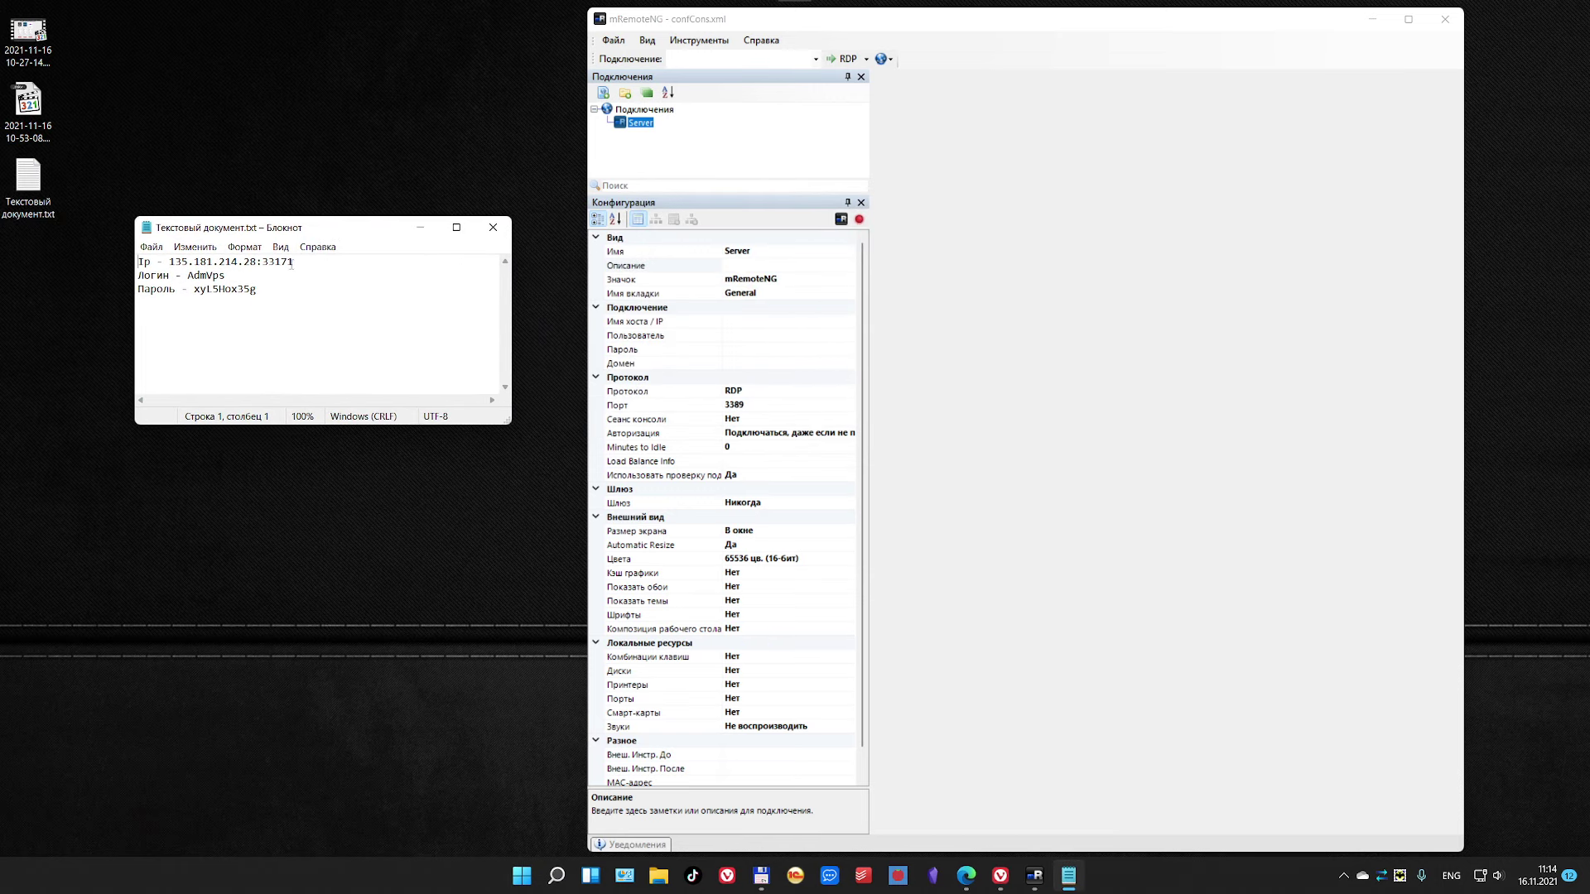
Step: Paste the IP 135.181.214.28 from the notes as the Server host
{"action": "left_click_drag", "start_coordinate": [258, 261], "coordinate": [168, 261]}
{"action": "key", "text": "ctrl+c"}
{"action": "left_click", "coordinate": [742, 322]}
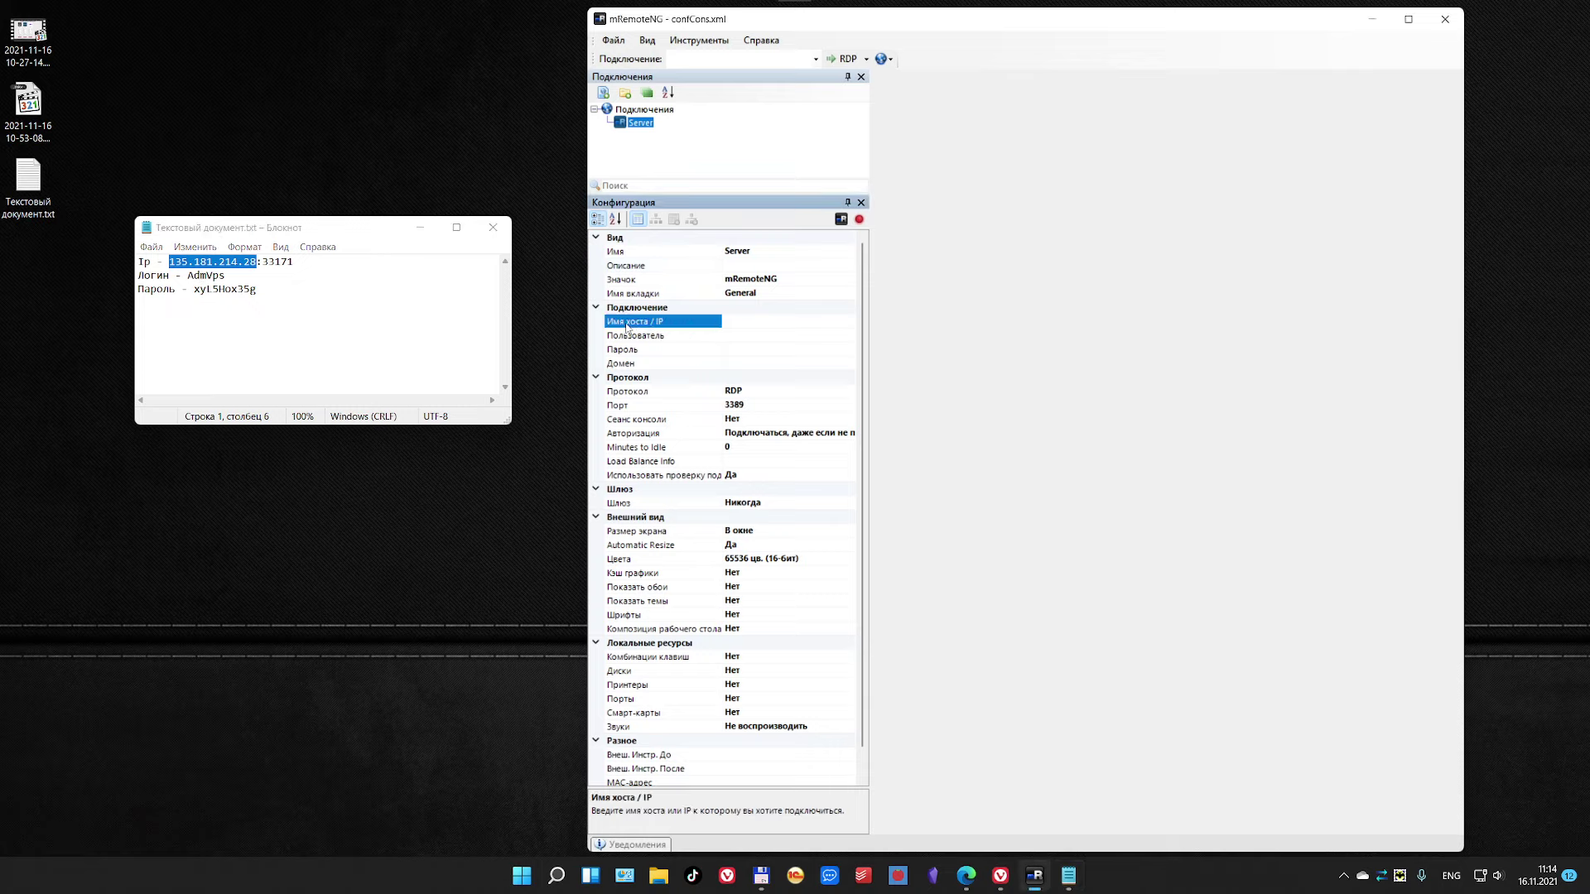
{"action": "key", "text": "ctrl+v"}
{"action": "left_click", "coordinate": [736, 337]}
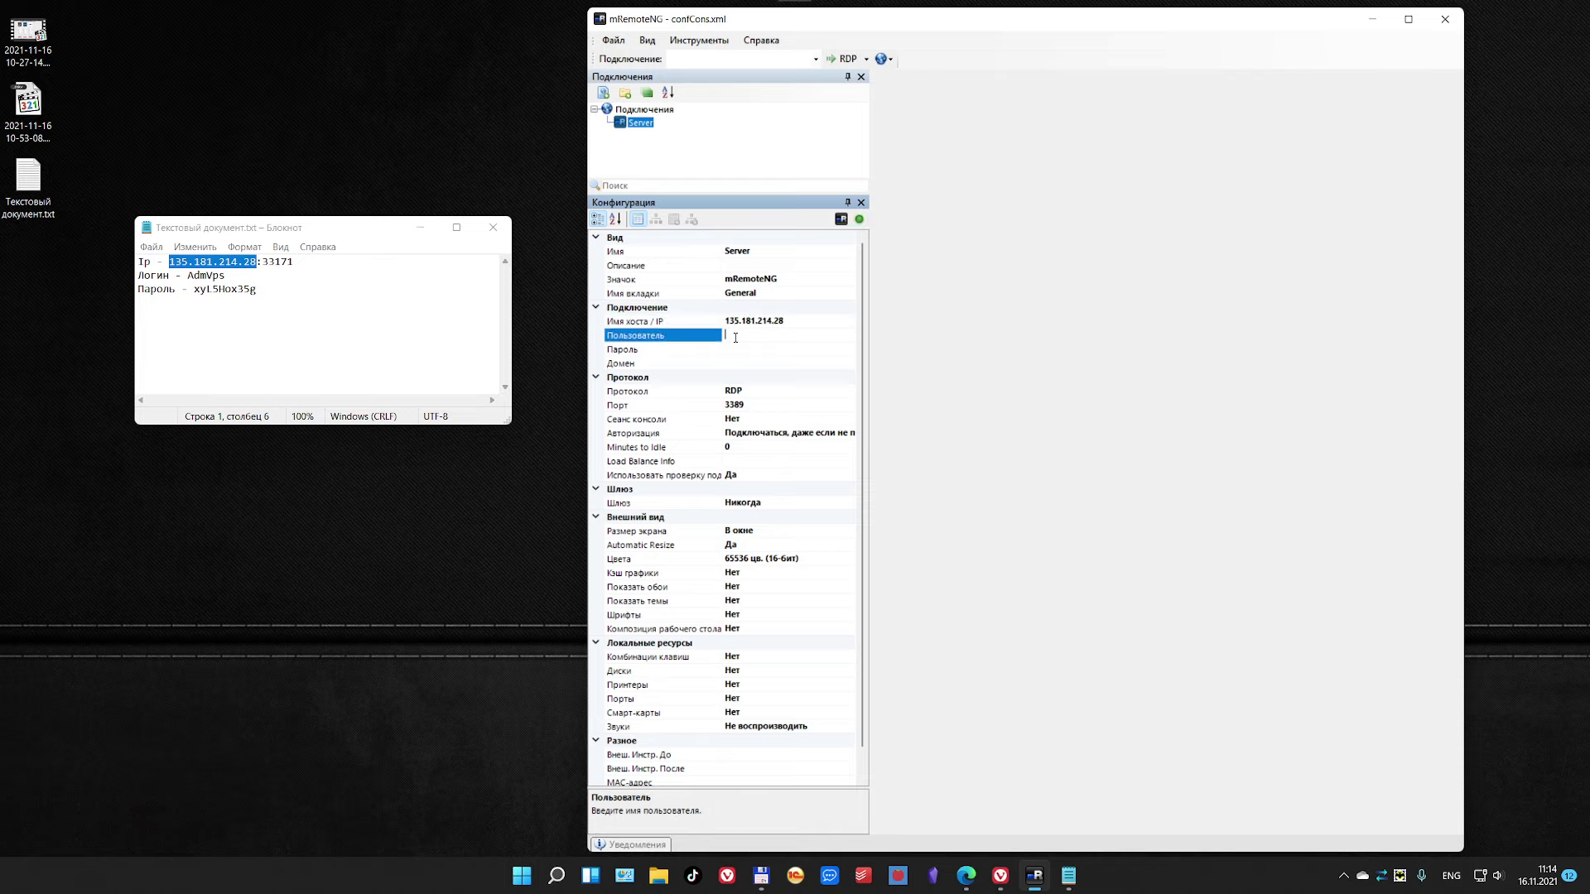
Step: Paste the login name and password from the notes into Пользователь and Пароль
{"action": "double_click", "coordinate": [209, 275]}
{"action": "key", "text": "ctrl+c"}
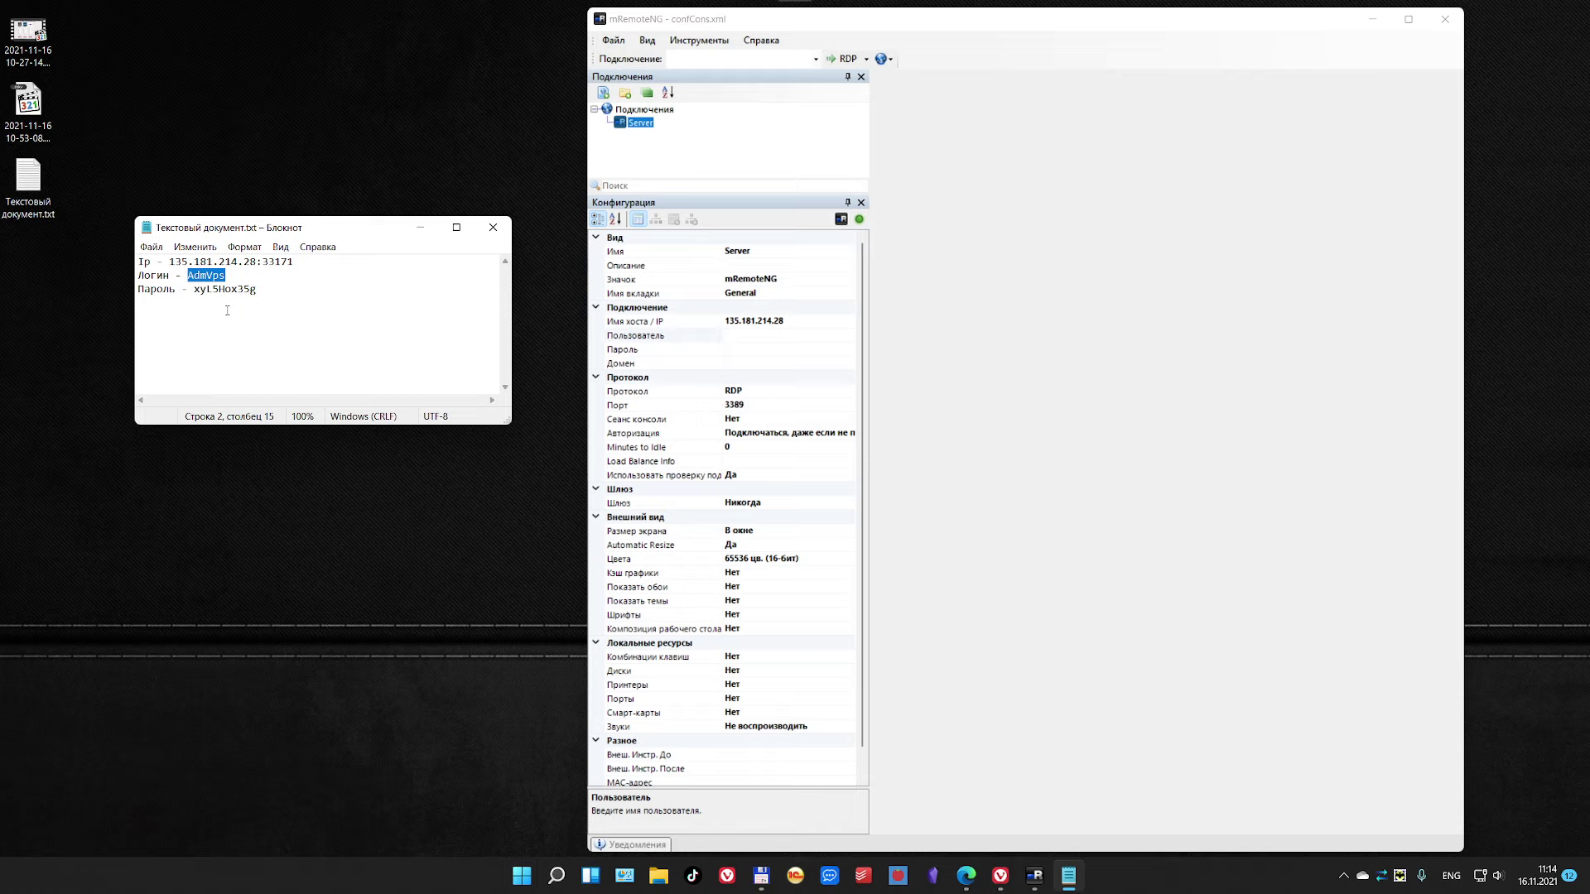
{"action": "left_click", "coordinate": [745, 336]}
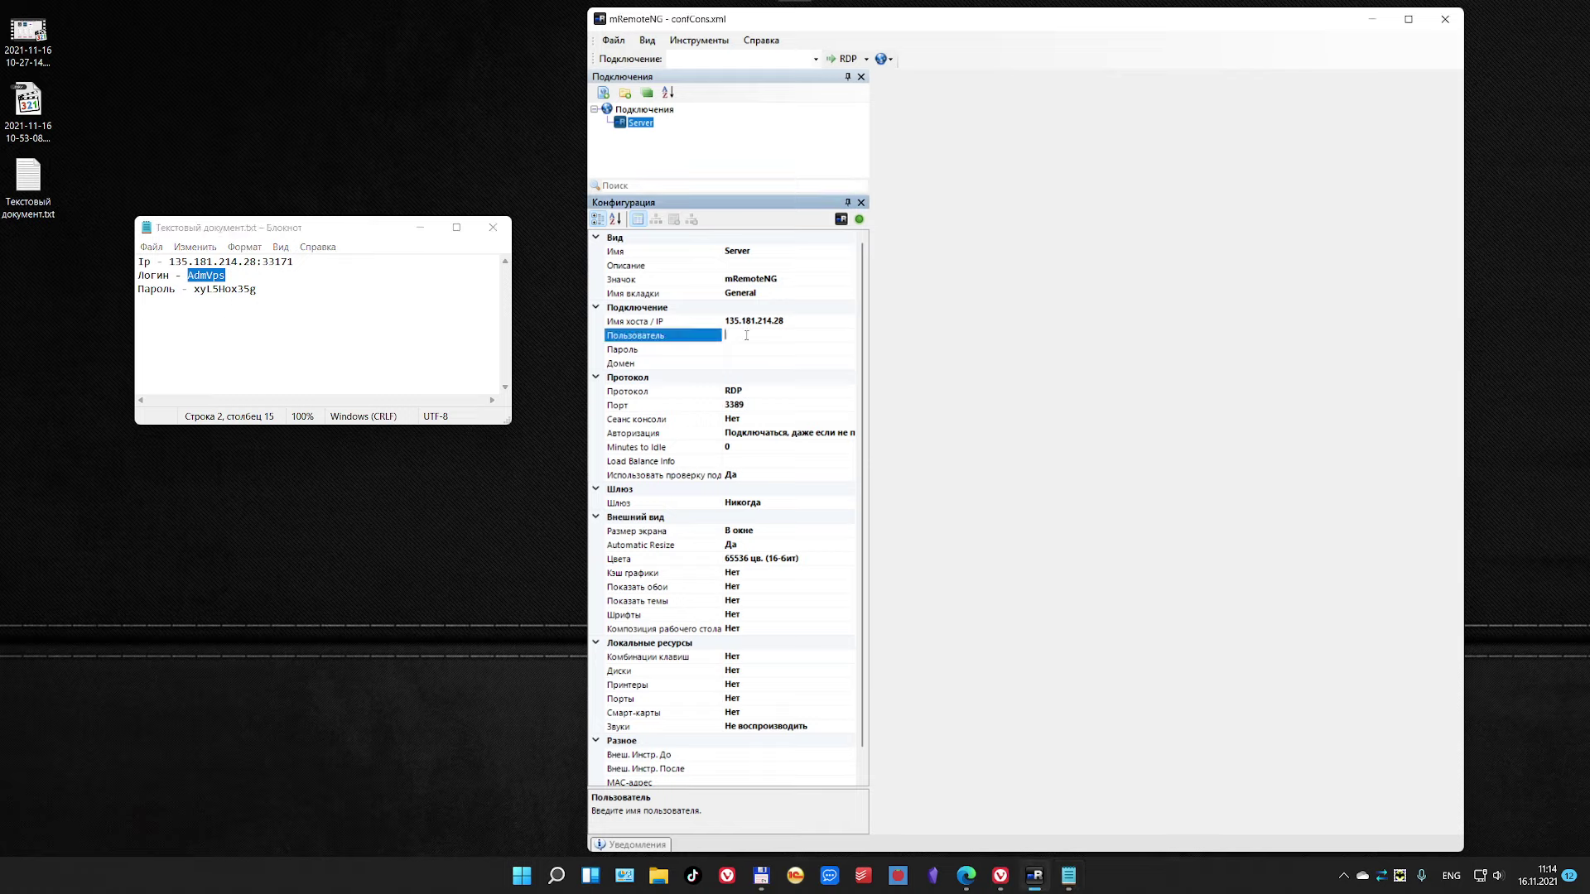
{"action": "key", "text": "ctrl+v"}
{"action": "left_click", "coordinate": [742, 351]}
{"action": "double_click", "coordinate": [233, 289]}
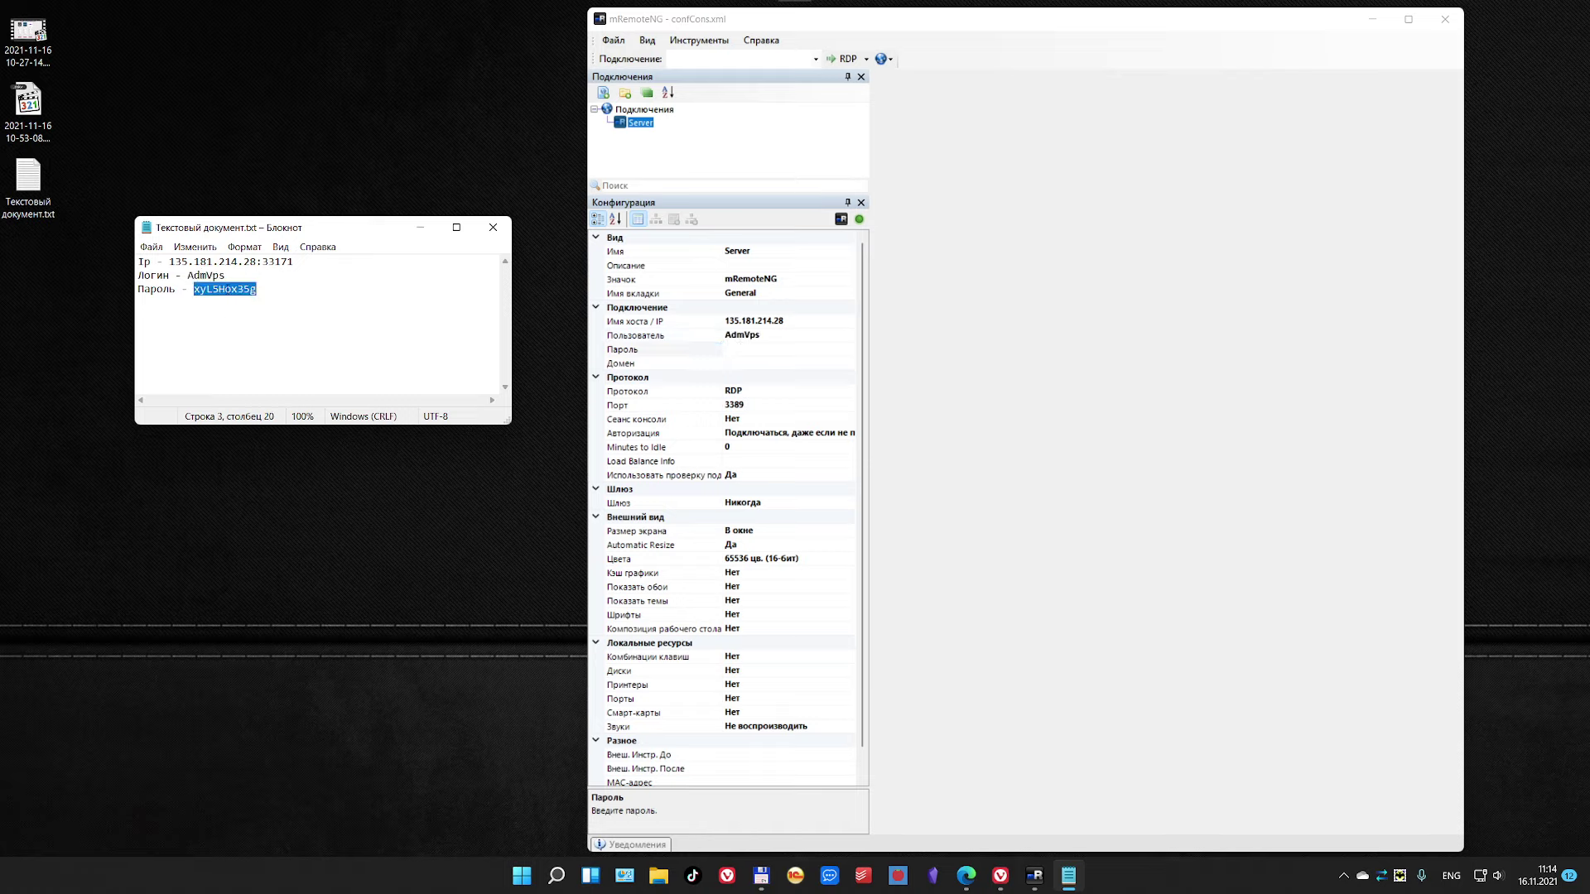
{"action": "left_click", "coordinate": [741, 351]}
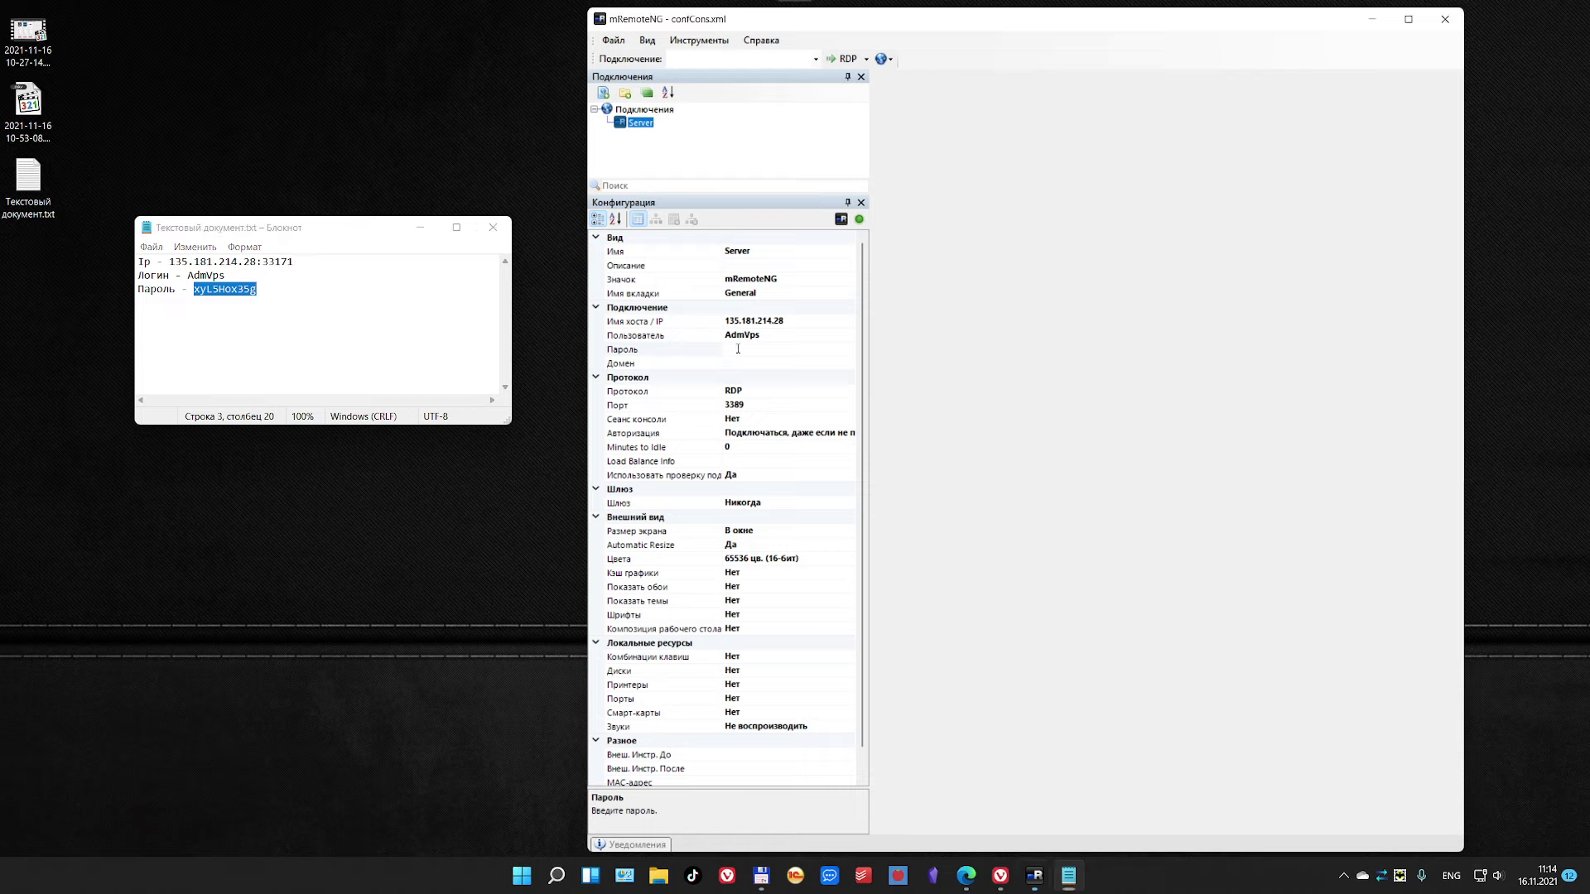
{"action": "key", "text": "ctrl+v"}
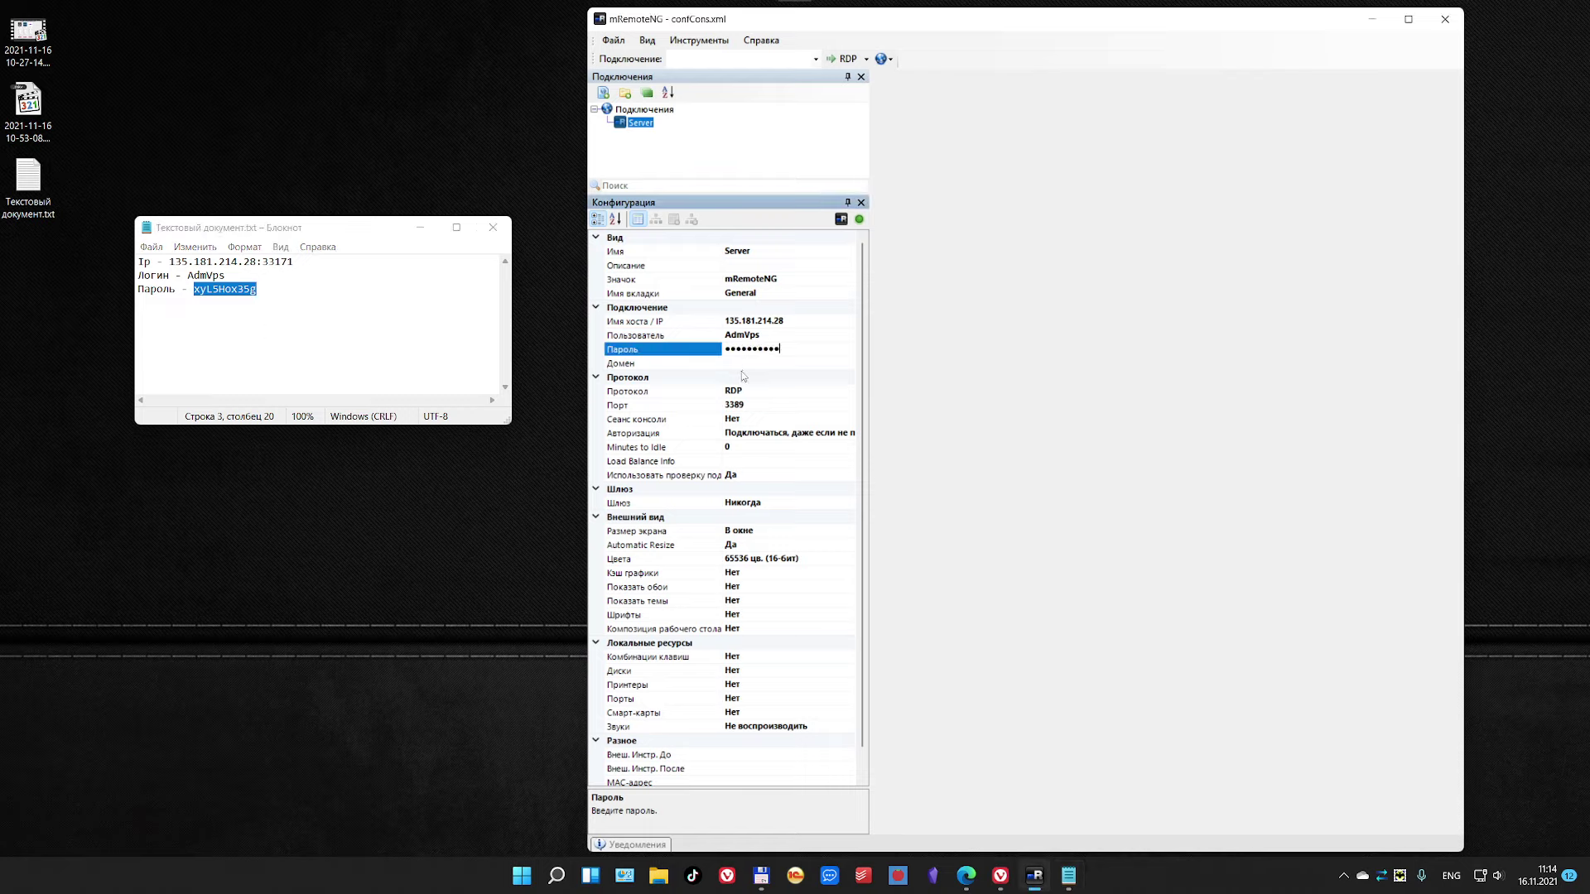
Step: Replace port 3389 with 33171 copied from the notes, then close Notepad
{"action": "left_click", "coordinate": [744, 391]}
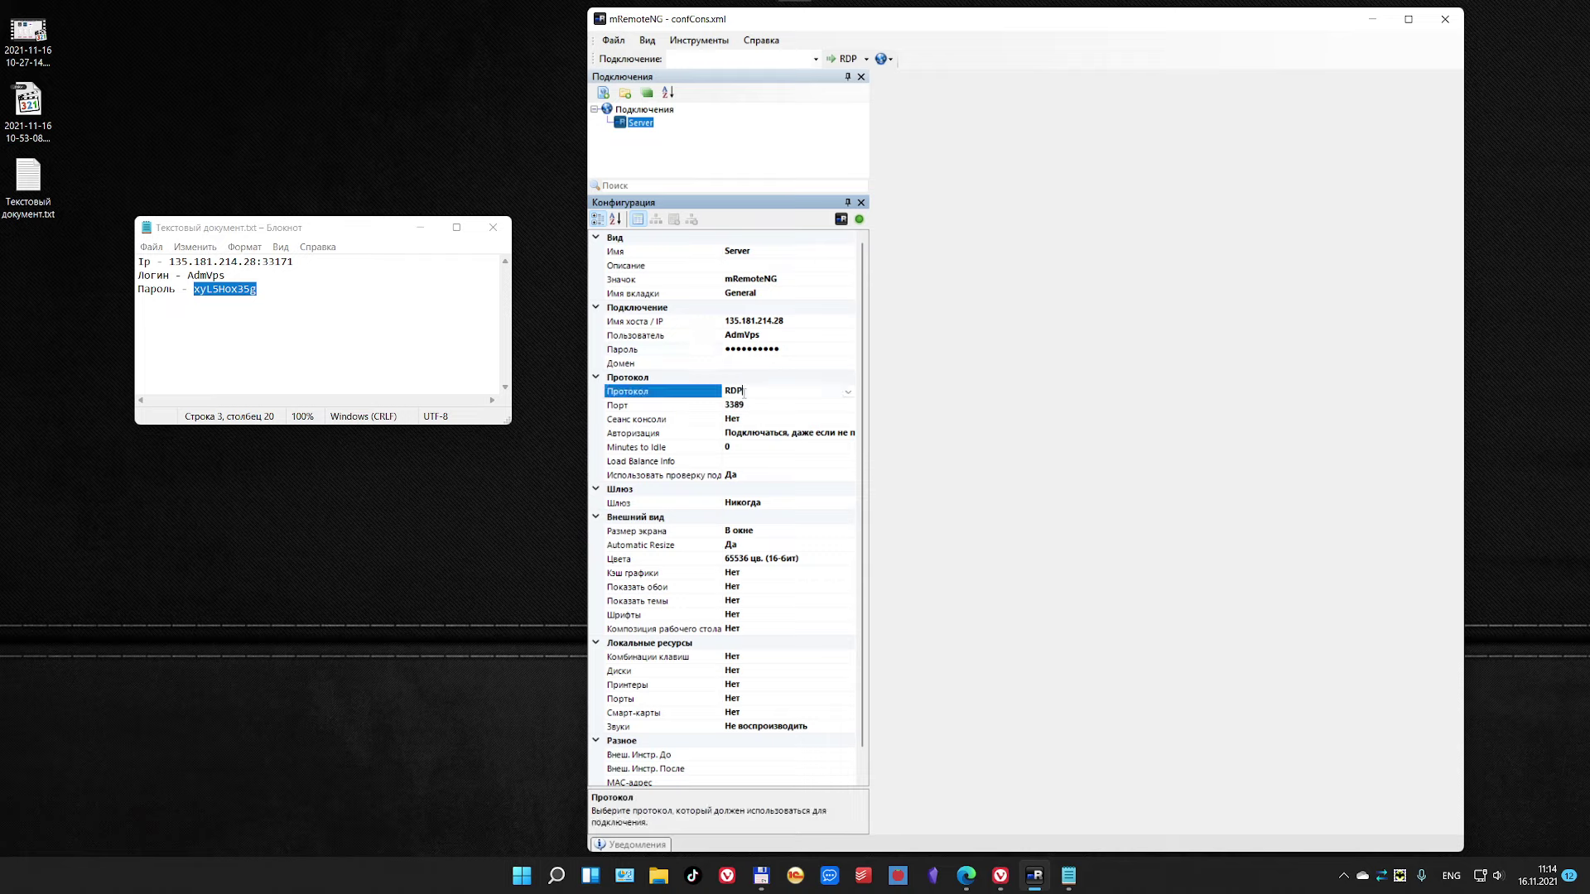
{"action": "left_click", "coordinate": [749, 405]}
{"action": "left_click_drag", "start_coordinate": [753, 405], "coordinate": [732, 405]}
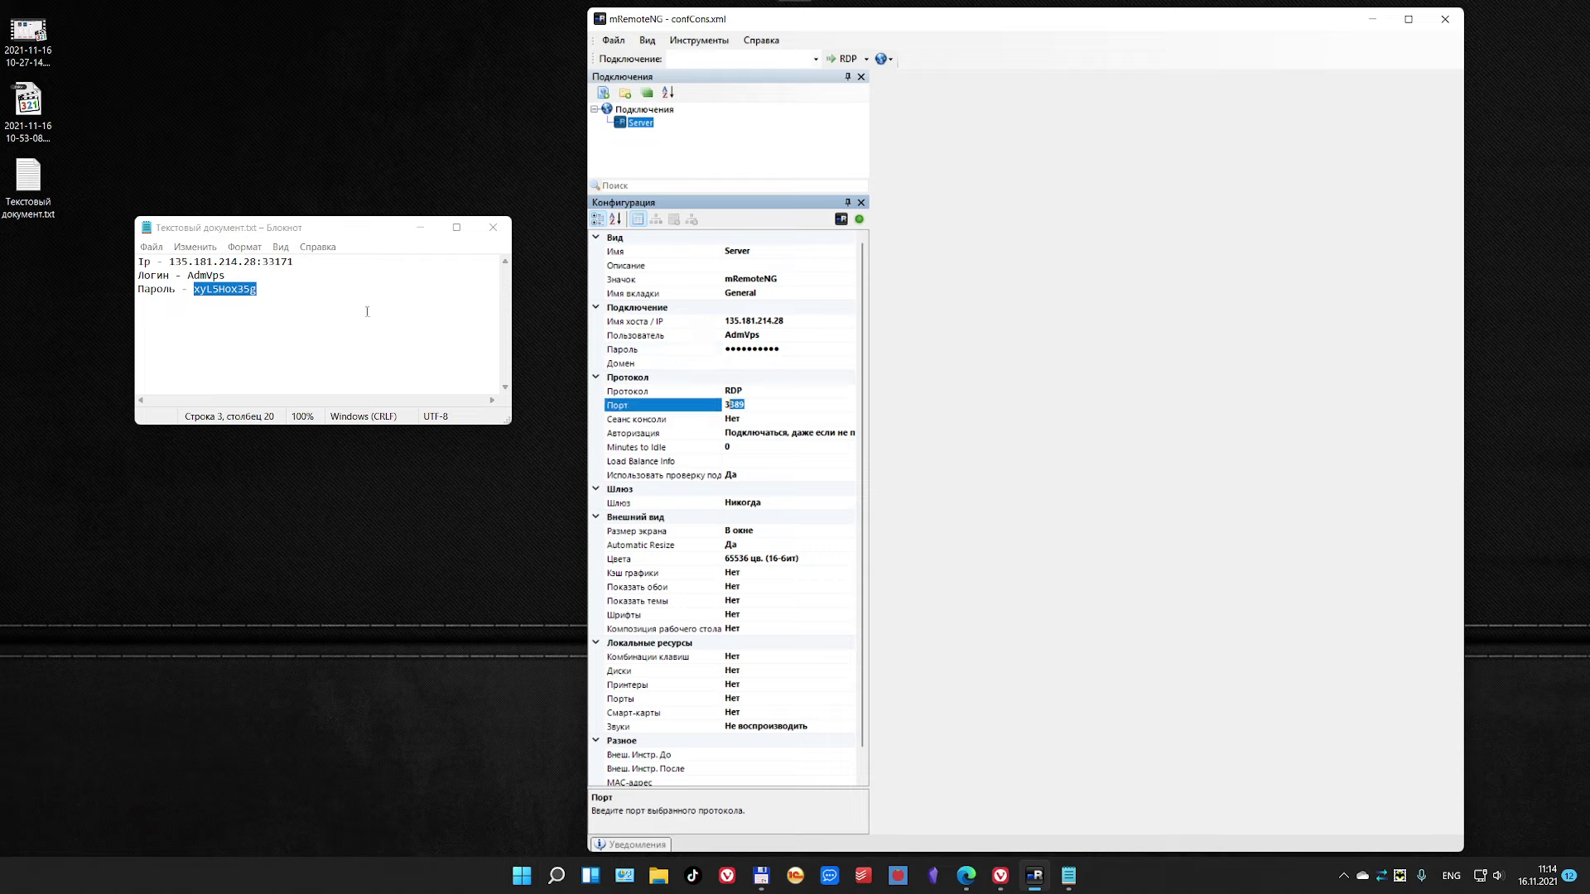
{"action": "left_click", "coordinate": [265, 272]}
{"action": "left_click_drag", "start_coordinate": [262, 262], "coordinate": [296, 264]}
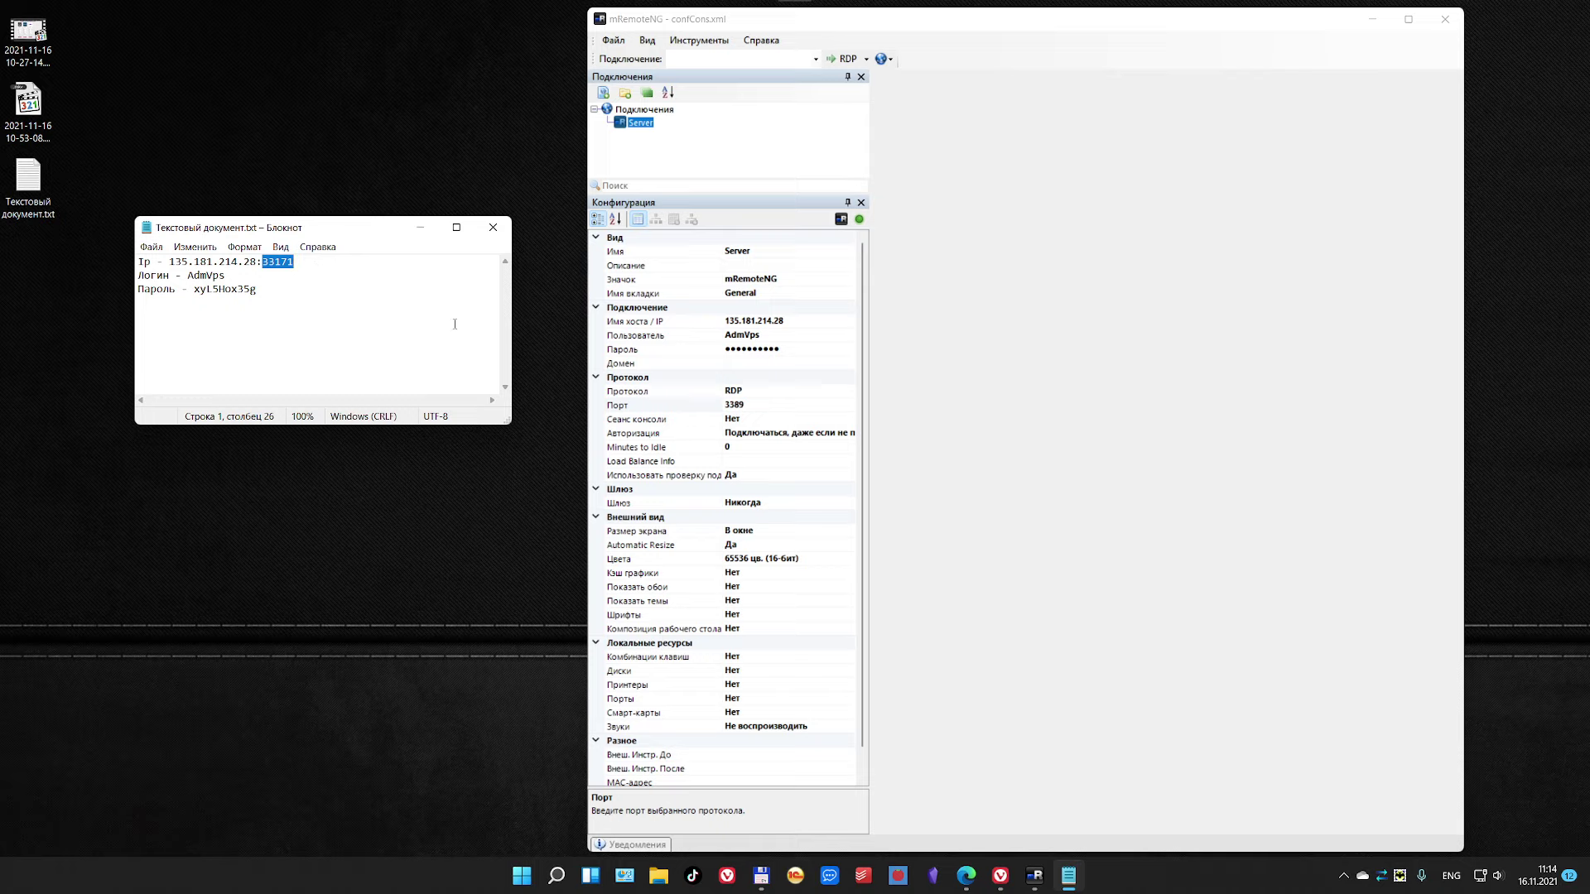
{"action": "left_click", "coordinate": [752, 405]}
{"action": "left_click_drag", "start_coordinate": [754, 406], "coordinate": [722, 407]}
{"action": "type", "text": "33171"}
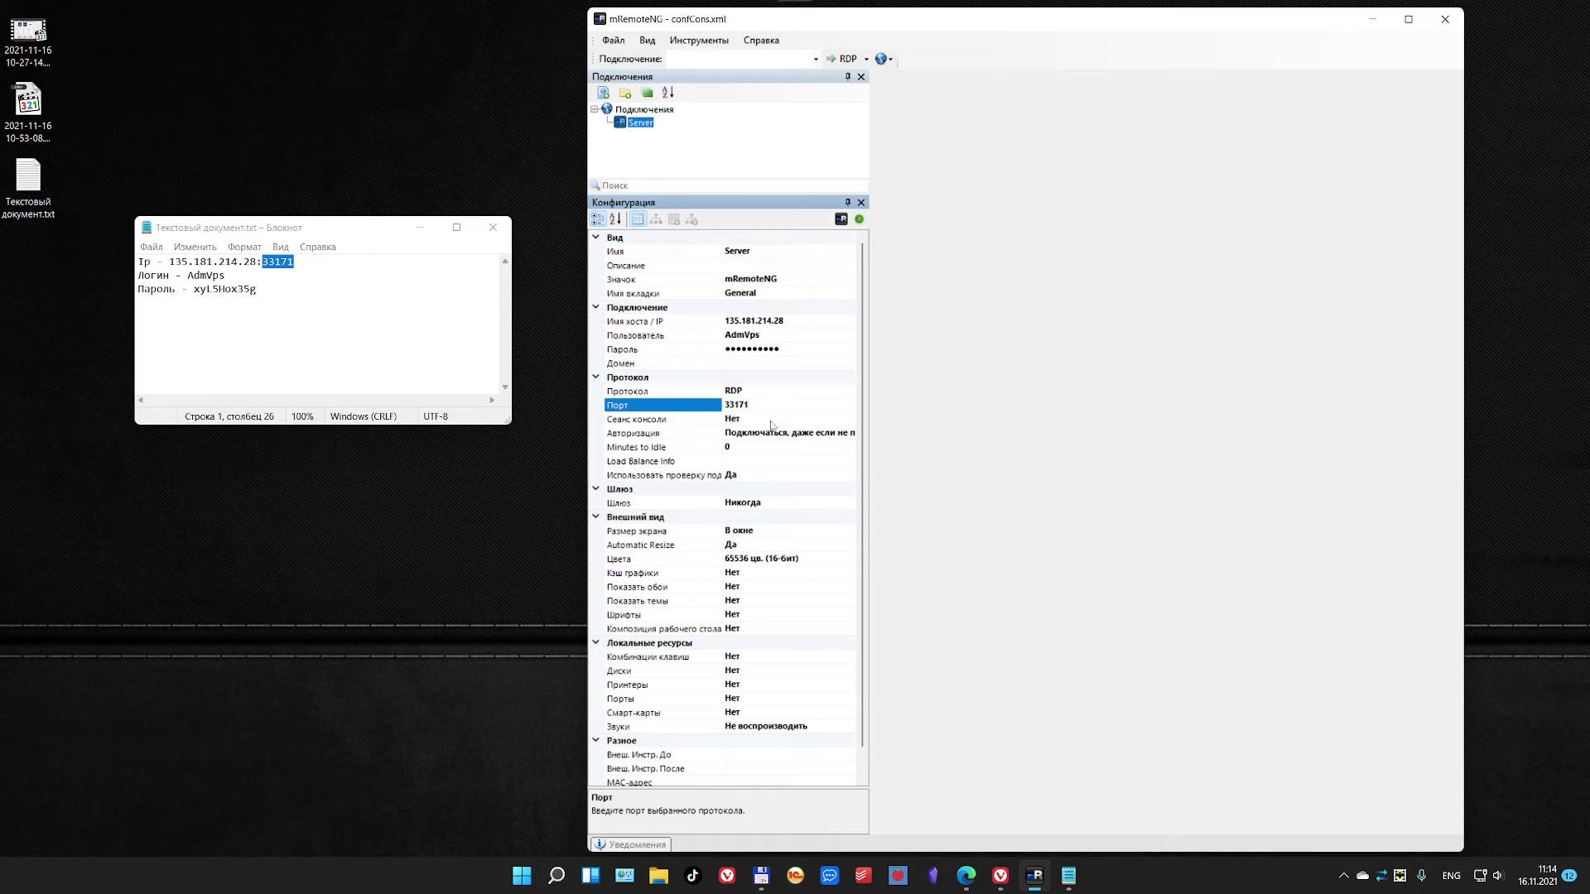
{"action": "left_click", "coordinate": [771, 420]}
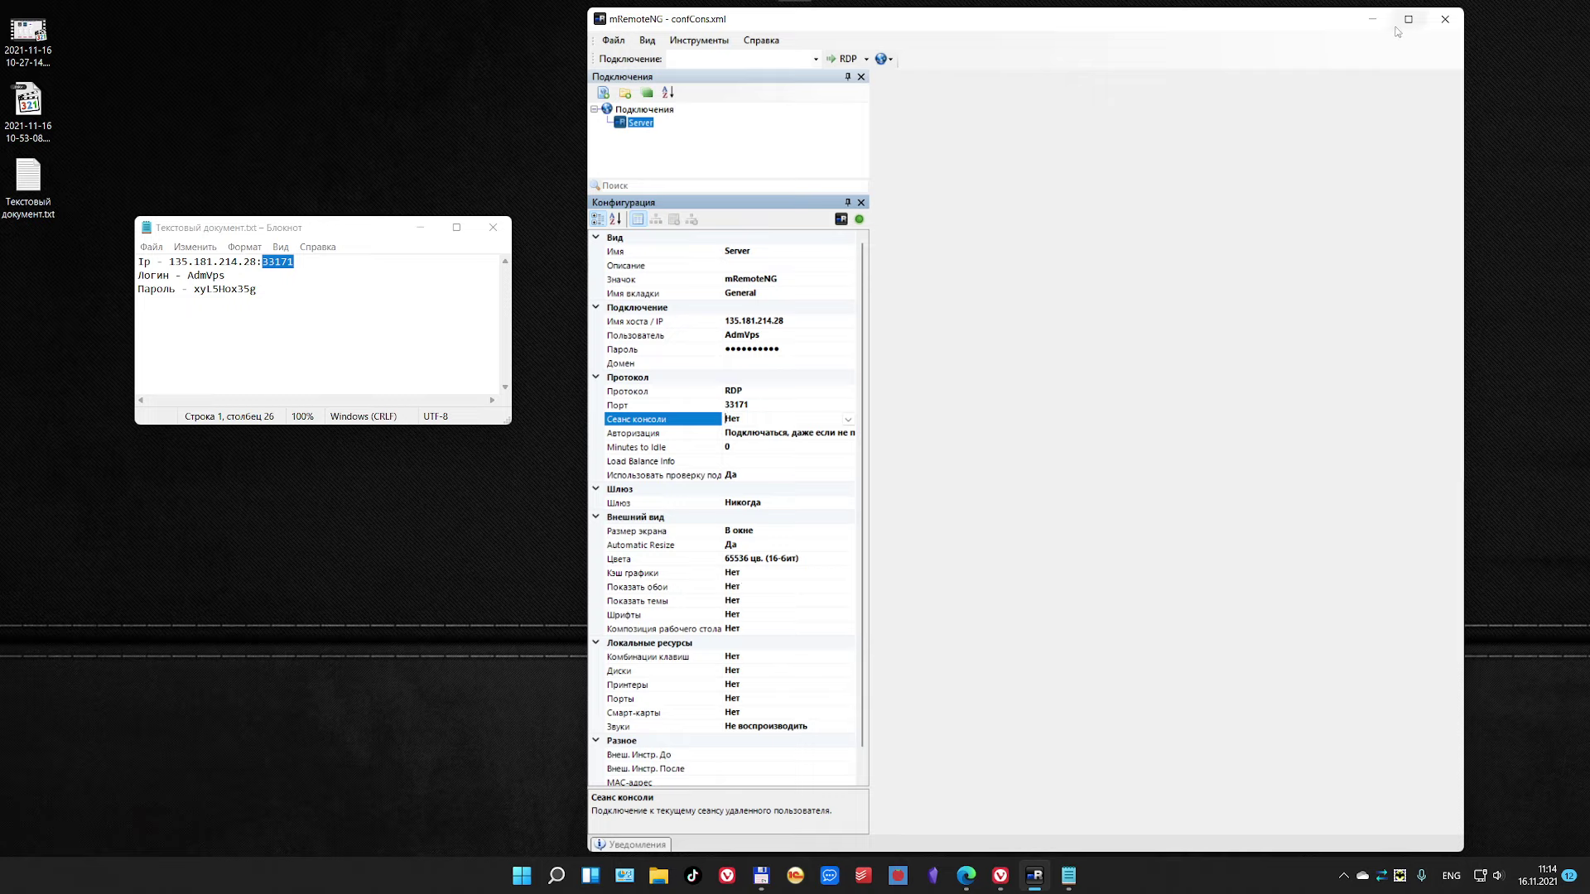
{"action": "left_click", "coordinate": [494, 228]}
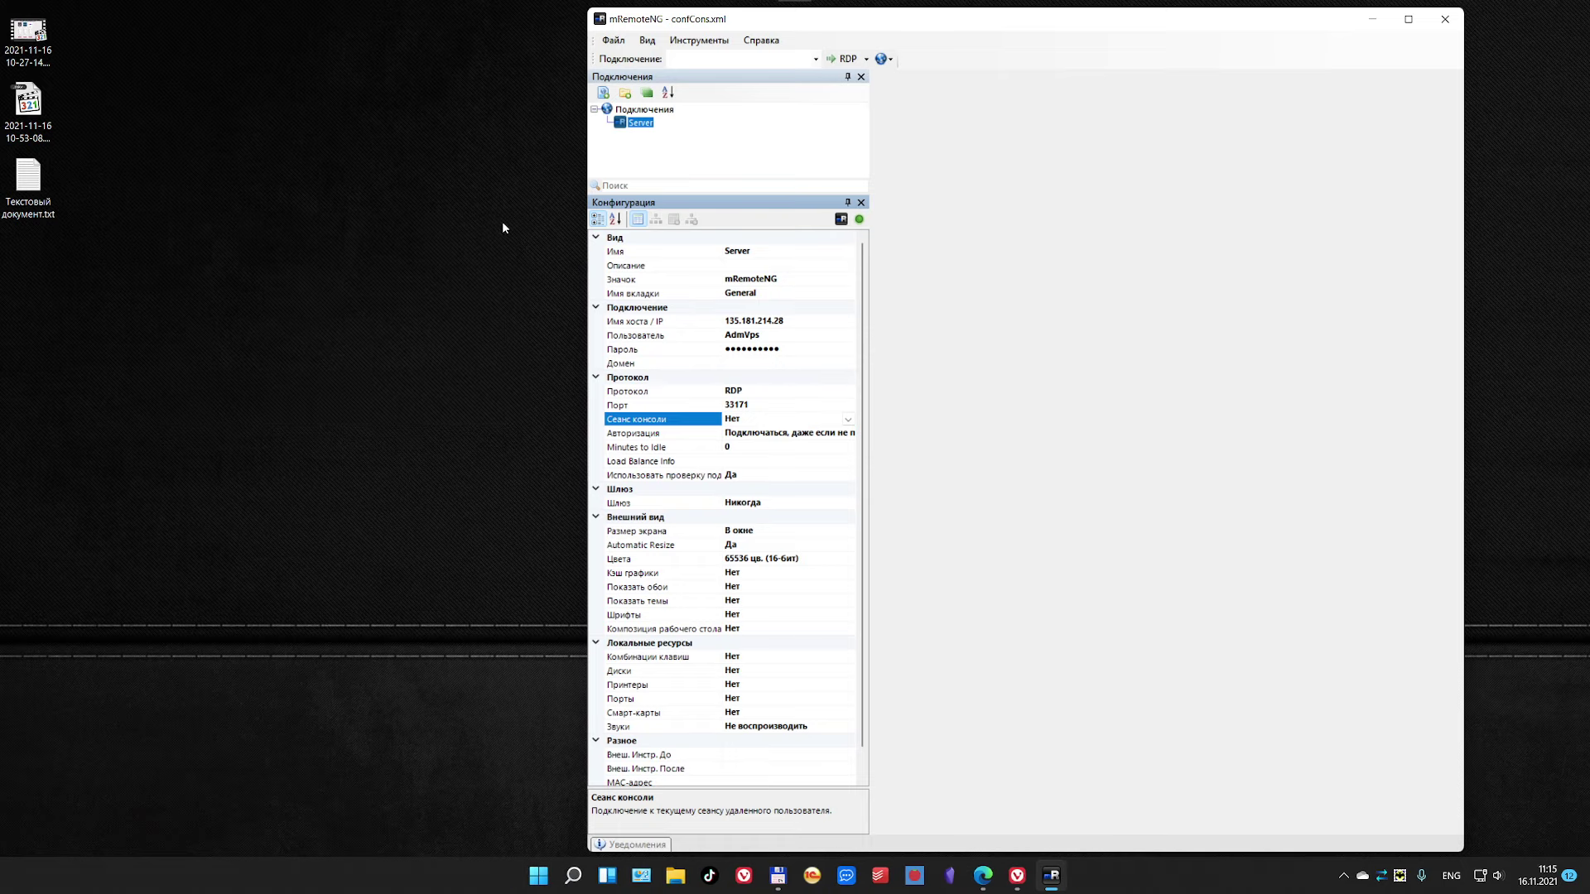
Step: Maximise mRemoteNG, lengthen the Подключения tree and select Server
{"action": "left_click", "coordinate": [1408, 19]}
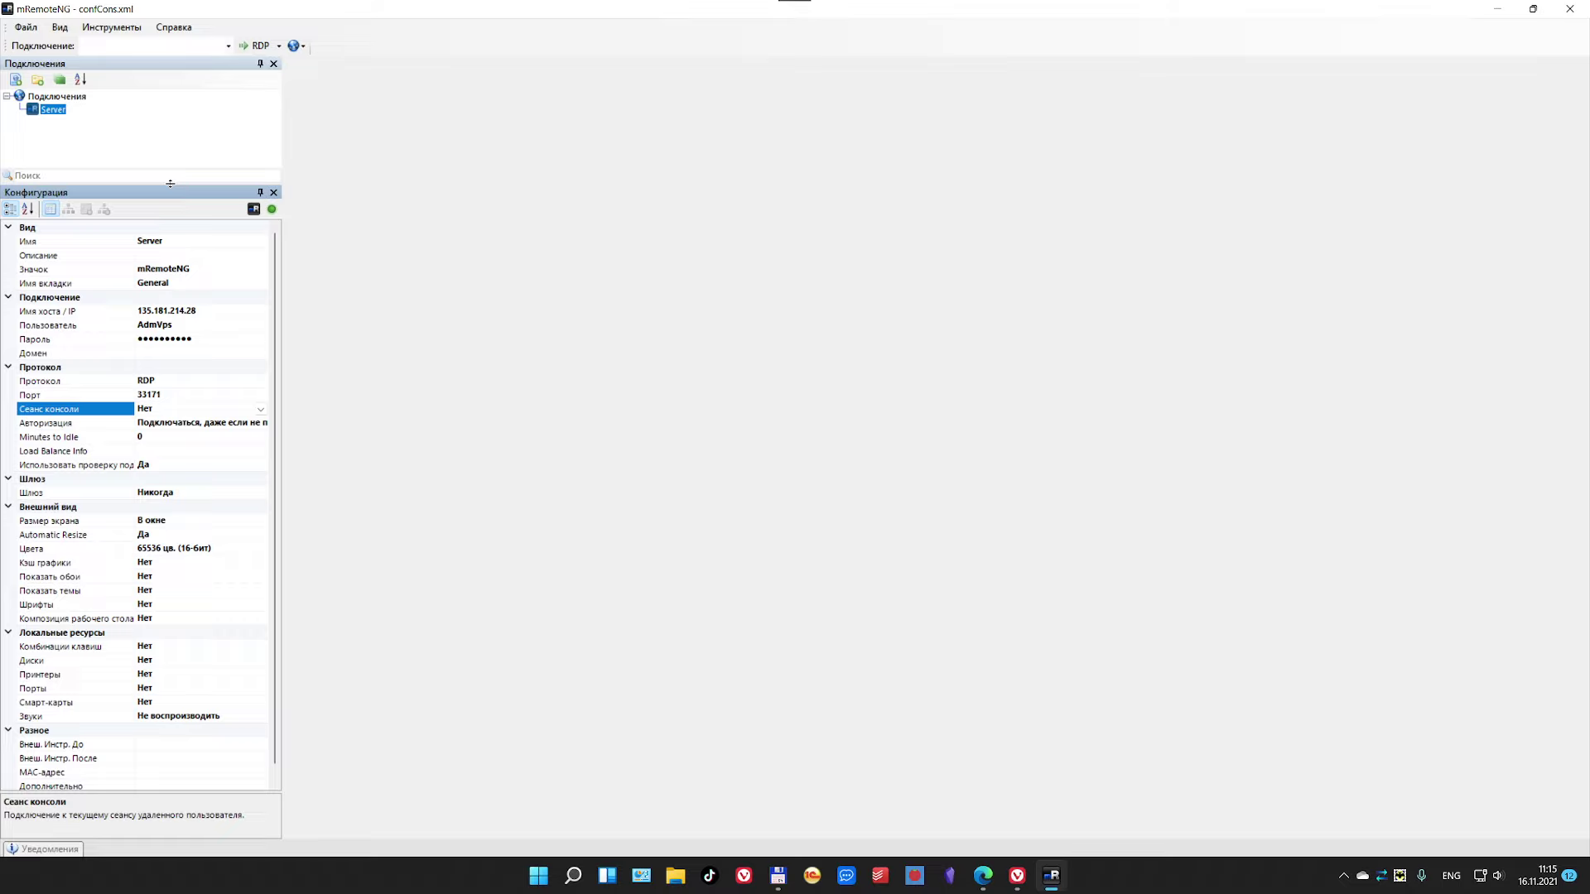
{"action": "left_click_drag", "start_coordinate": [172, 186], "coordinate": [141, 310]}
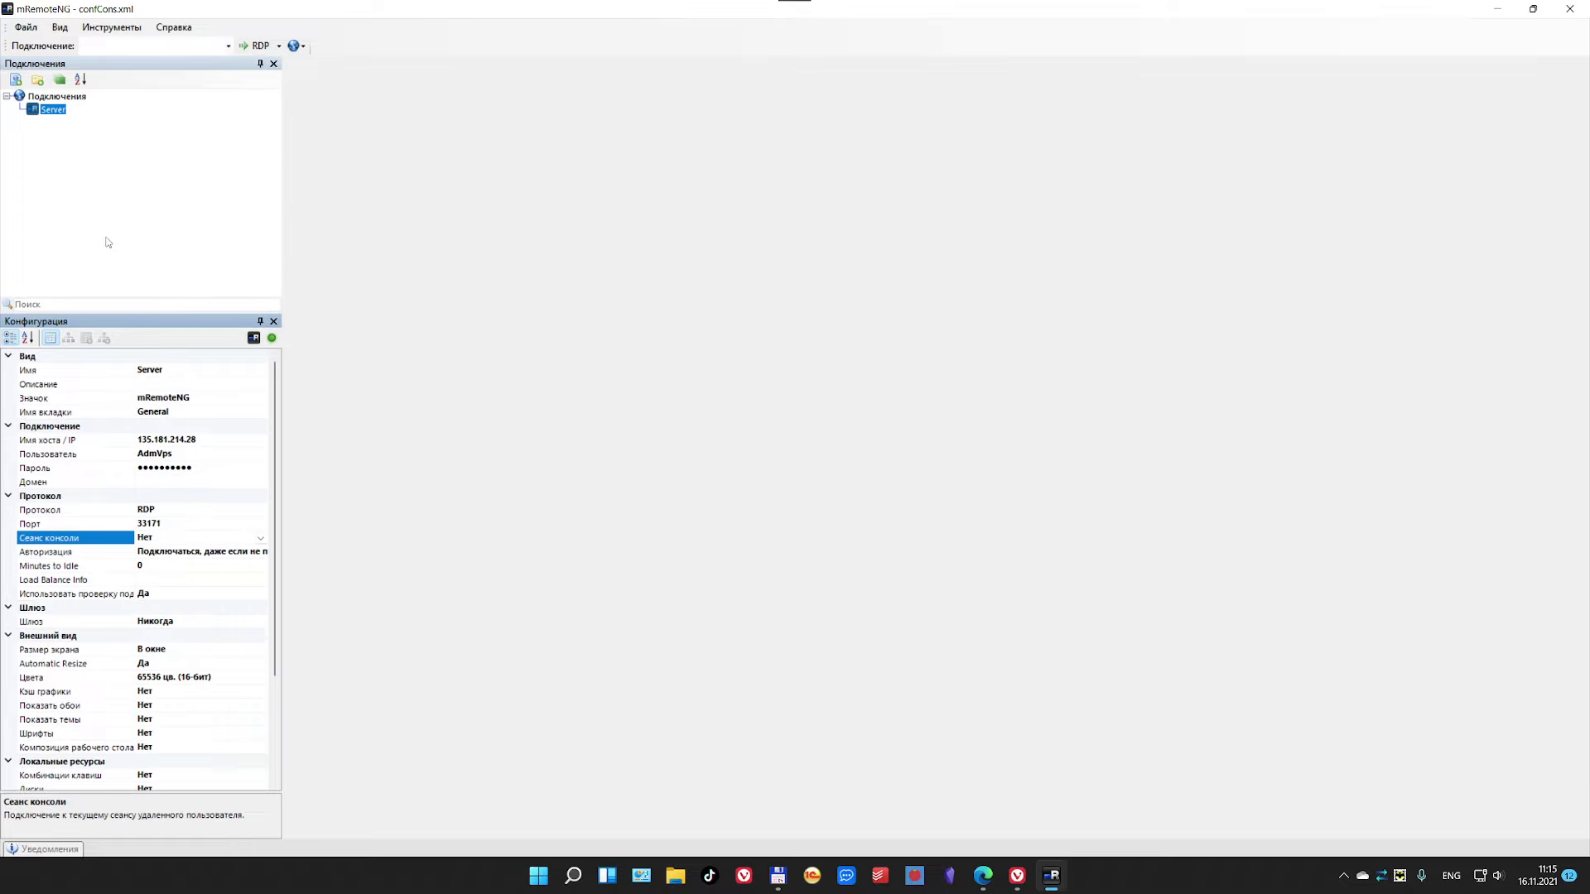
{"action": "left_click", "coordinate": [52, 112]}
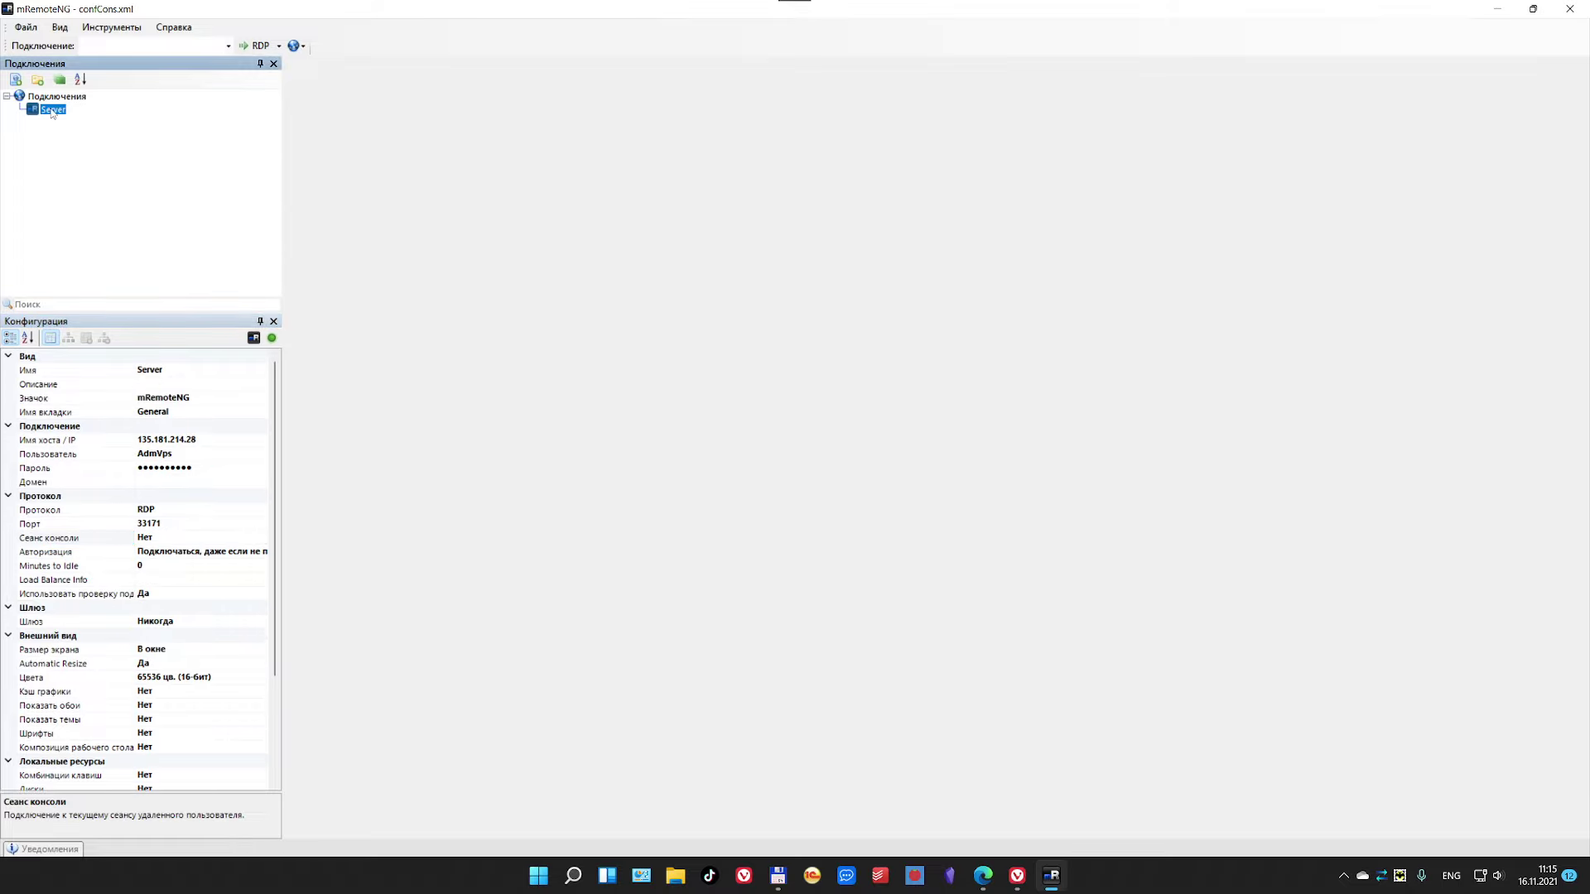
Step: Connect to Server over RDP and, once the Windows Server 2012 R2 desktop loads, open its tab menu
{"action": "double_click", "coordinate": [52, 110]}
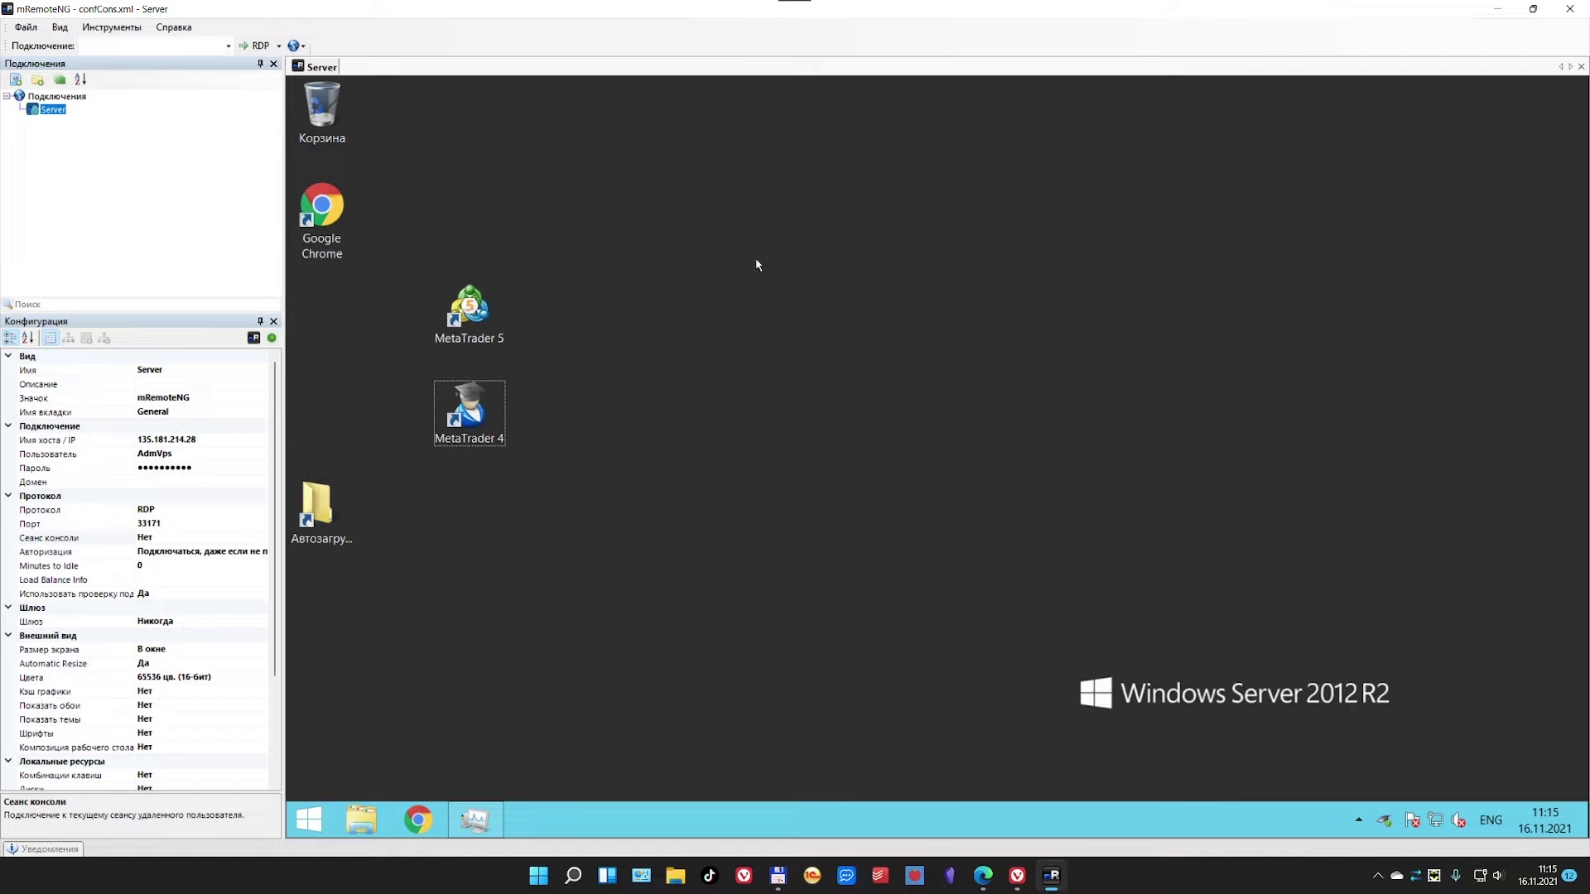
{"action": "key", "text": "Tab"}
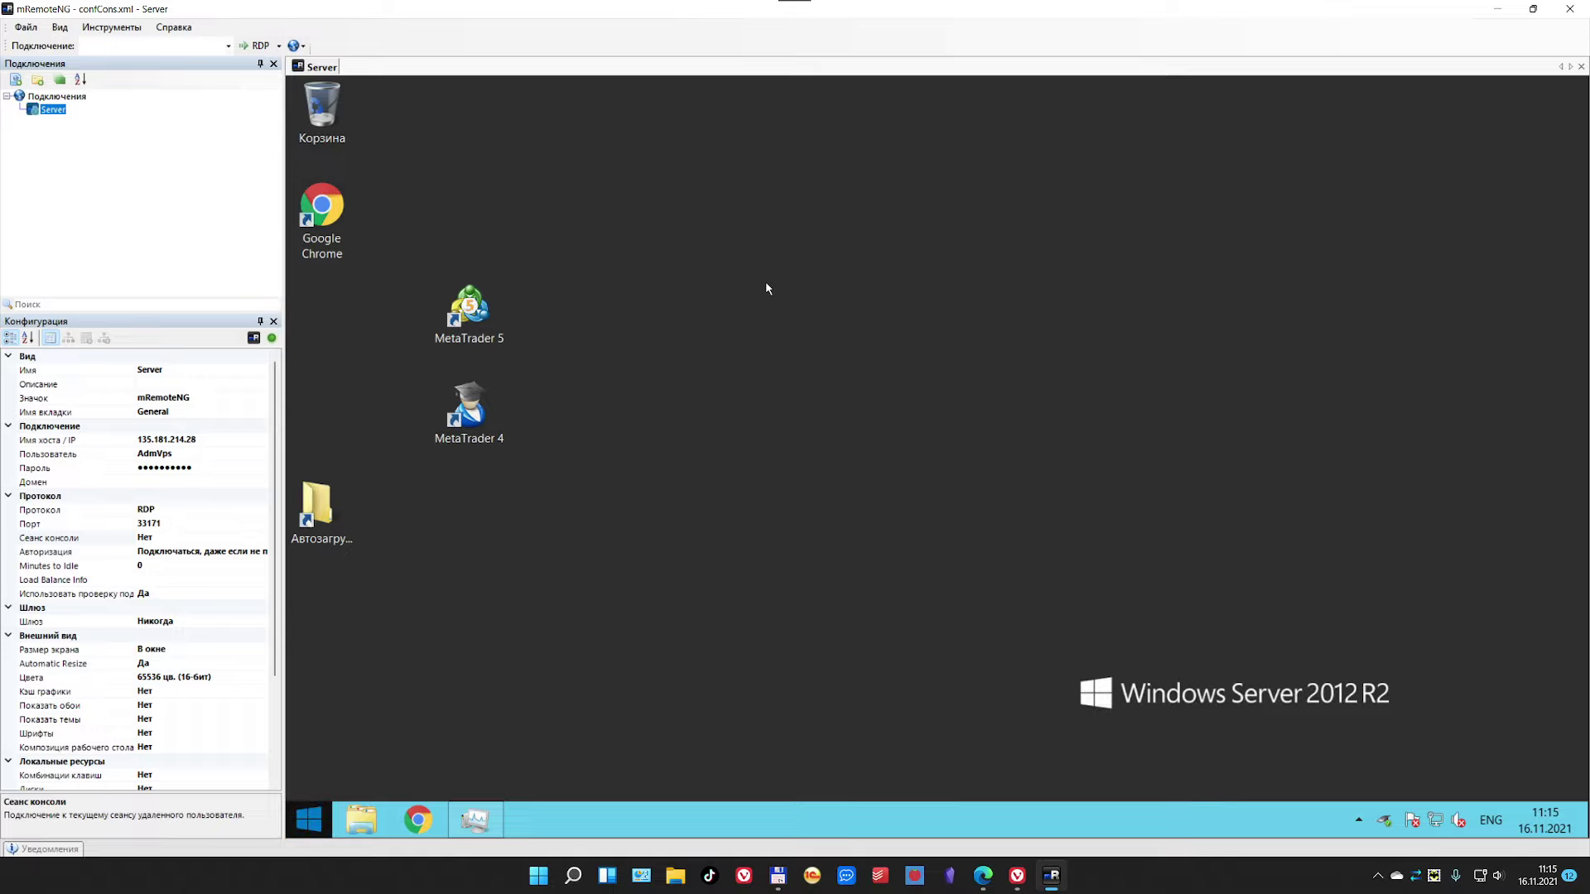
{"action": "left_click", "coordinate": [766, 288]}
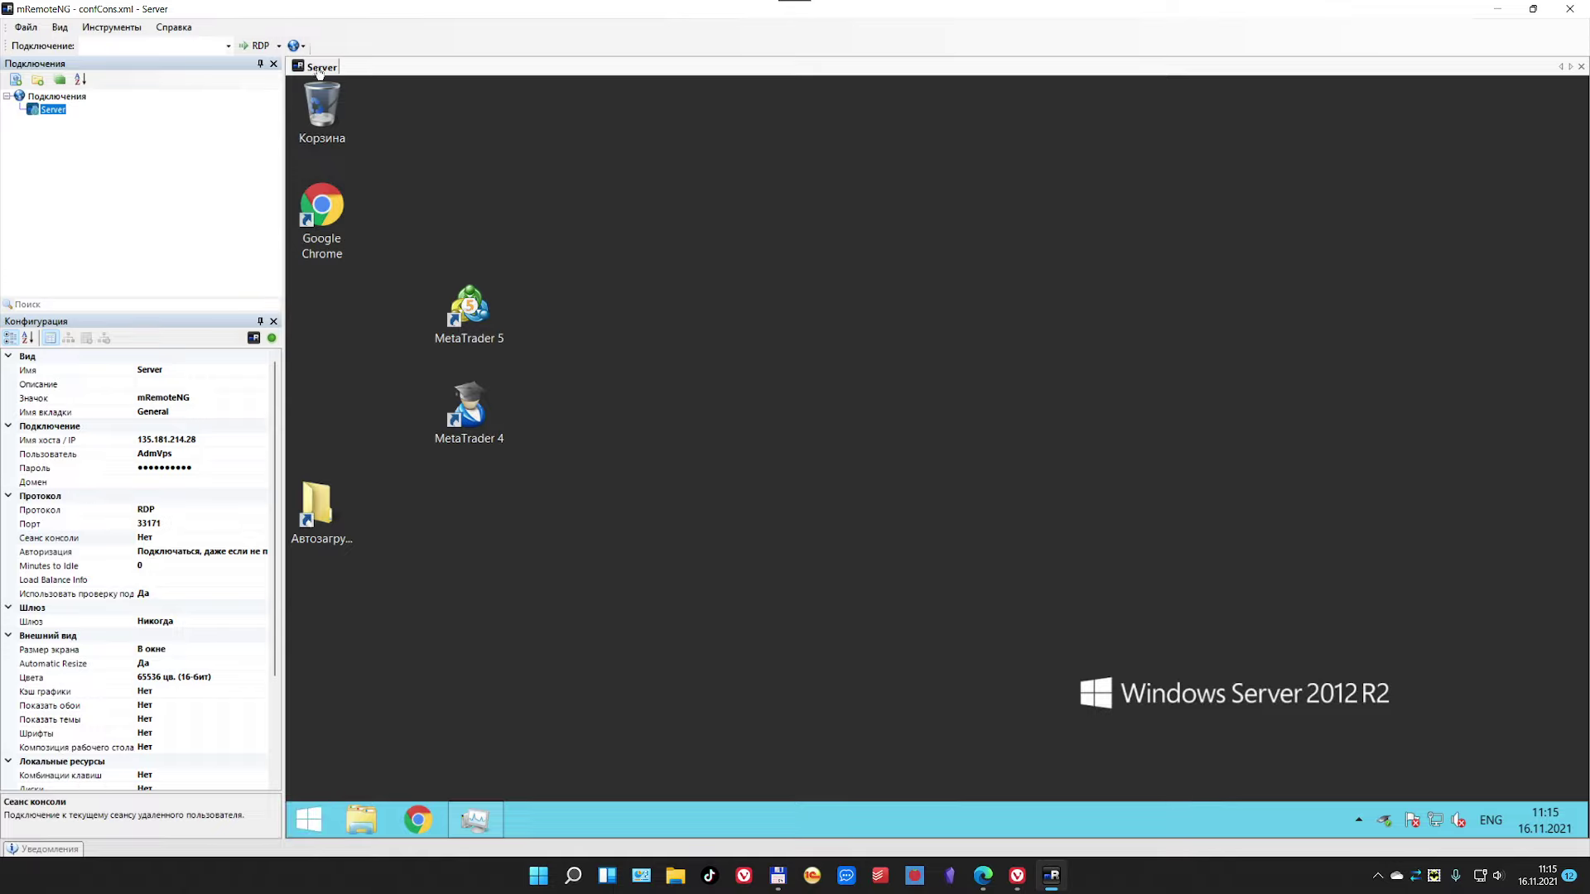
{"action": "right_click", "coordinate": [320, 71]}
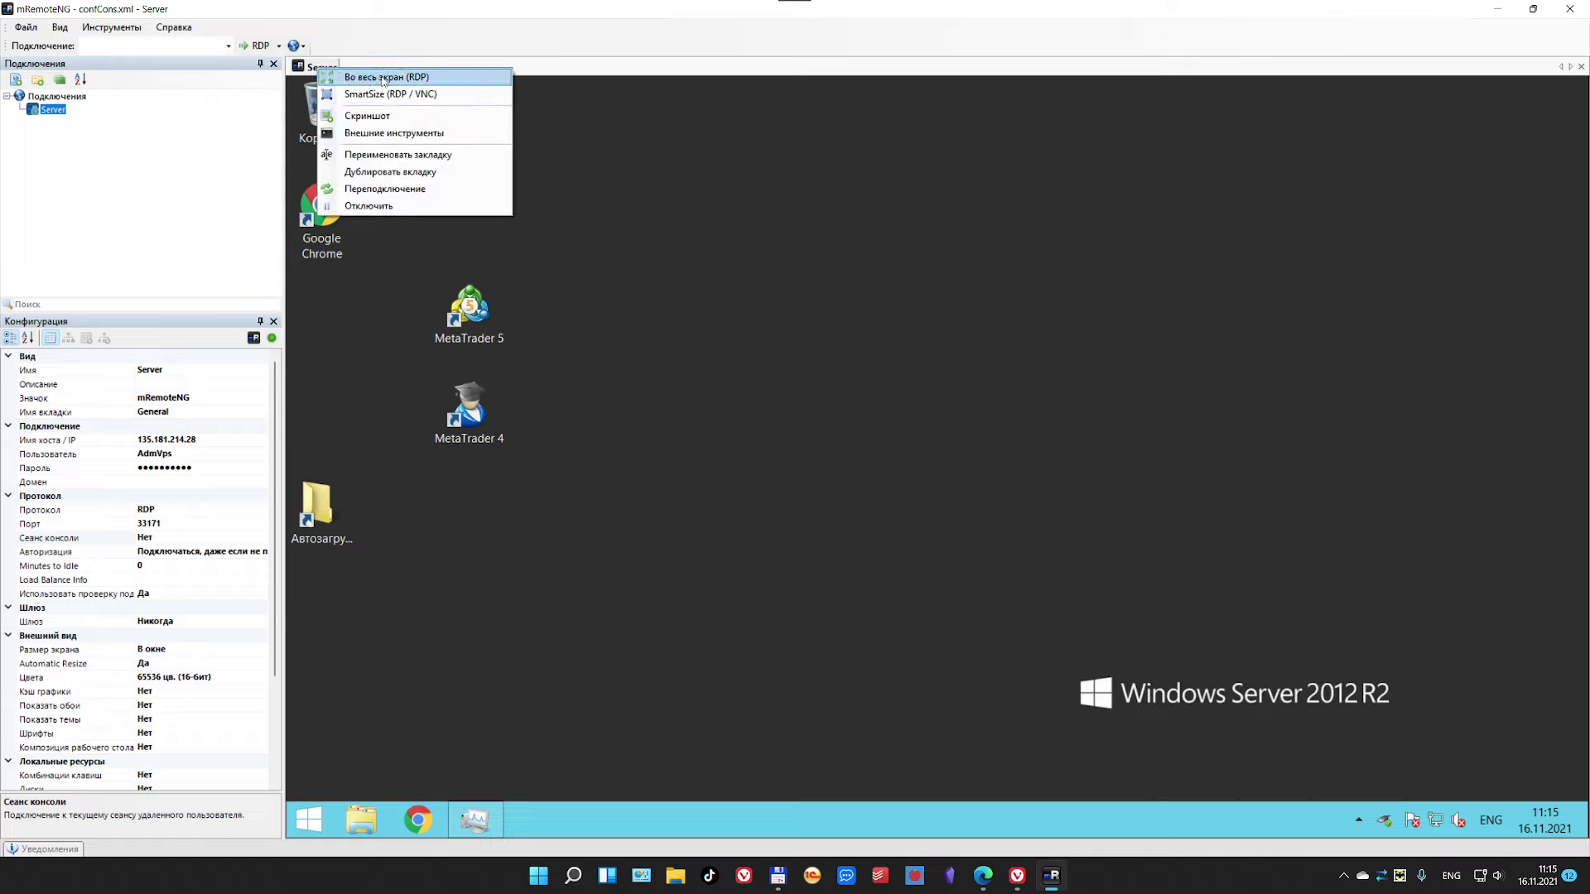
Step: Try Во весь экран (RDP), cancel the dropped session and reconnect to Server
{"action": "right_click", "coordinate": [303, 67]}
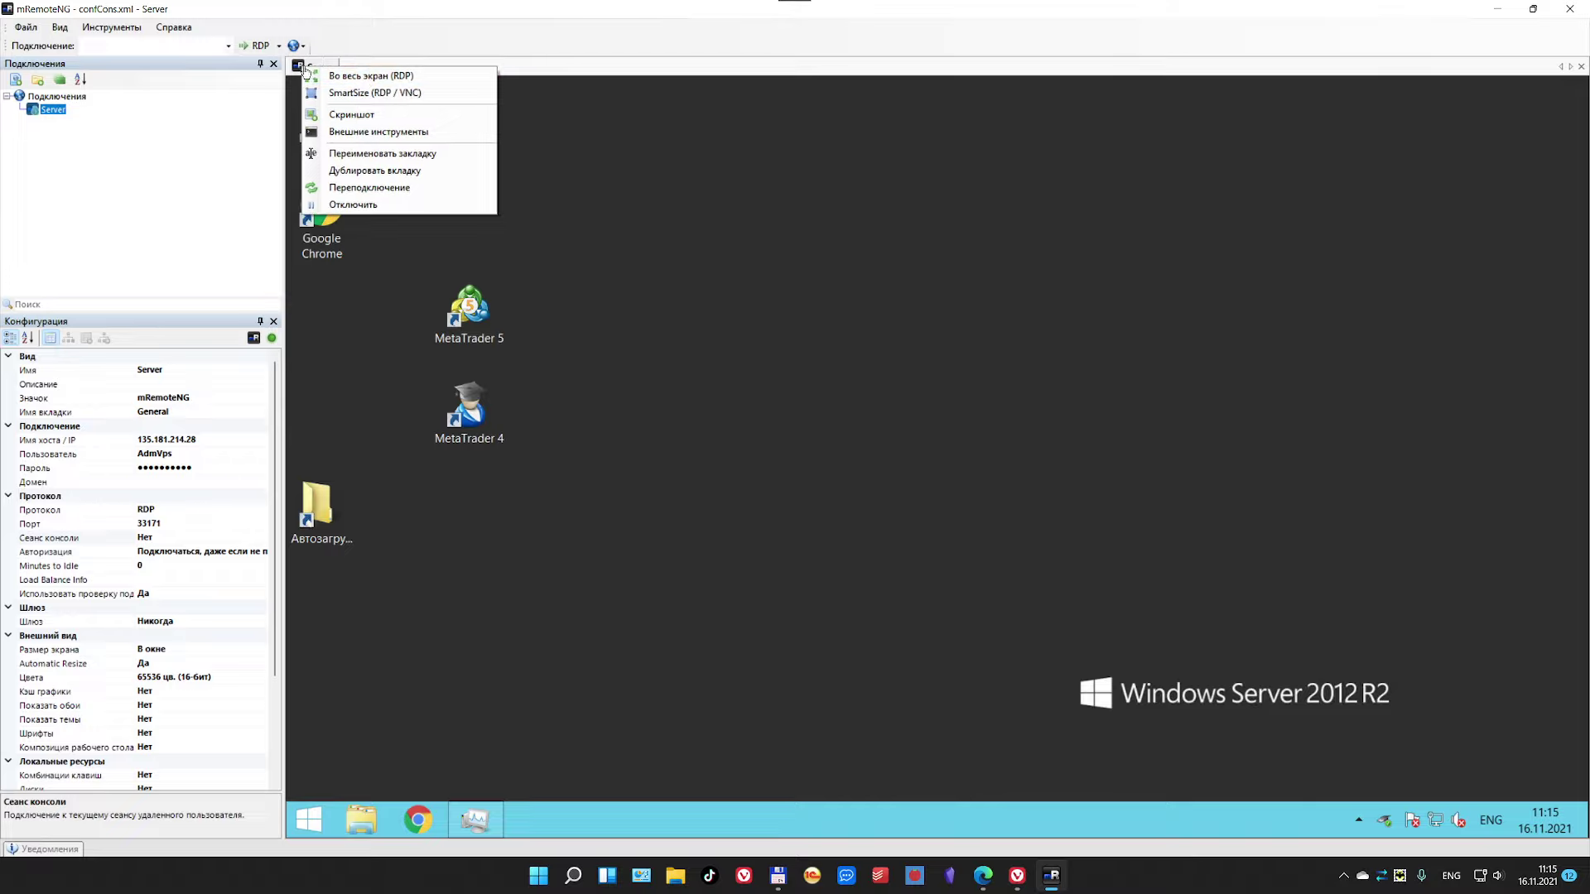
{"action": "left_click", "coordinate": [352, 75]}
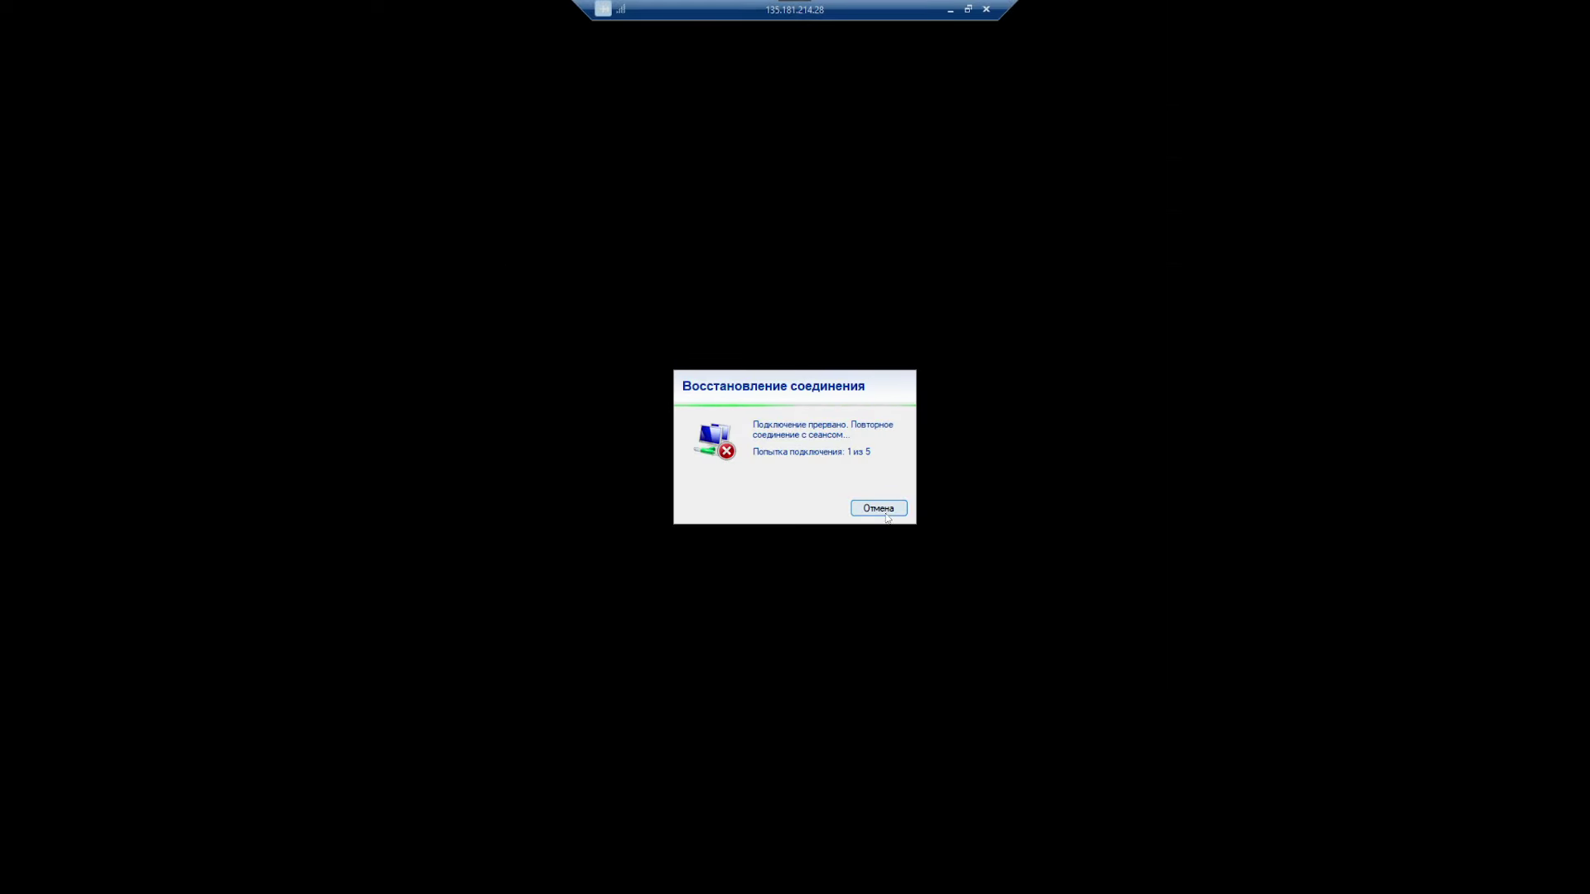
{"action": "left_click", "coordinate": [888, 512]}
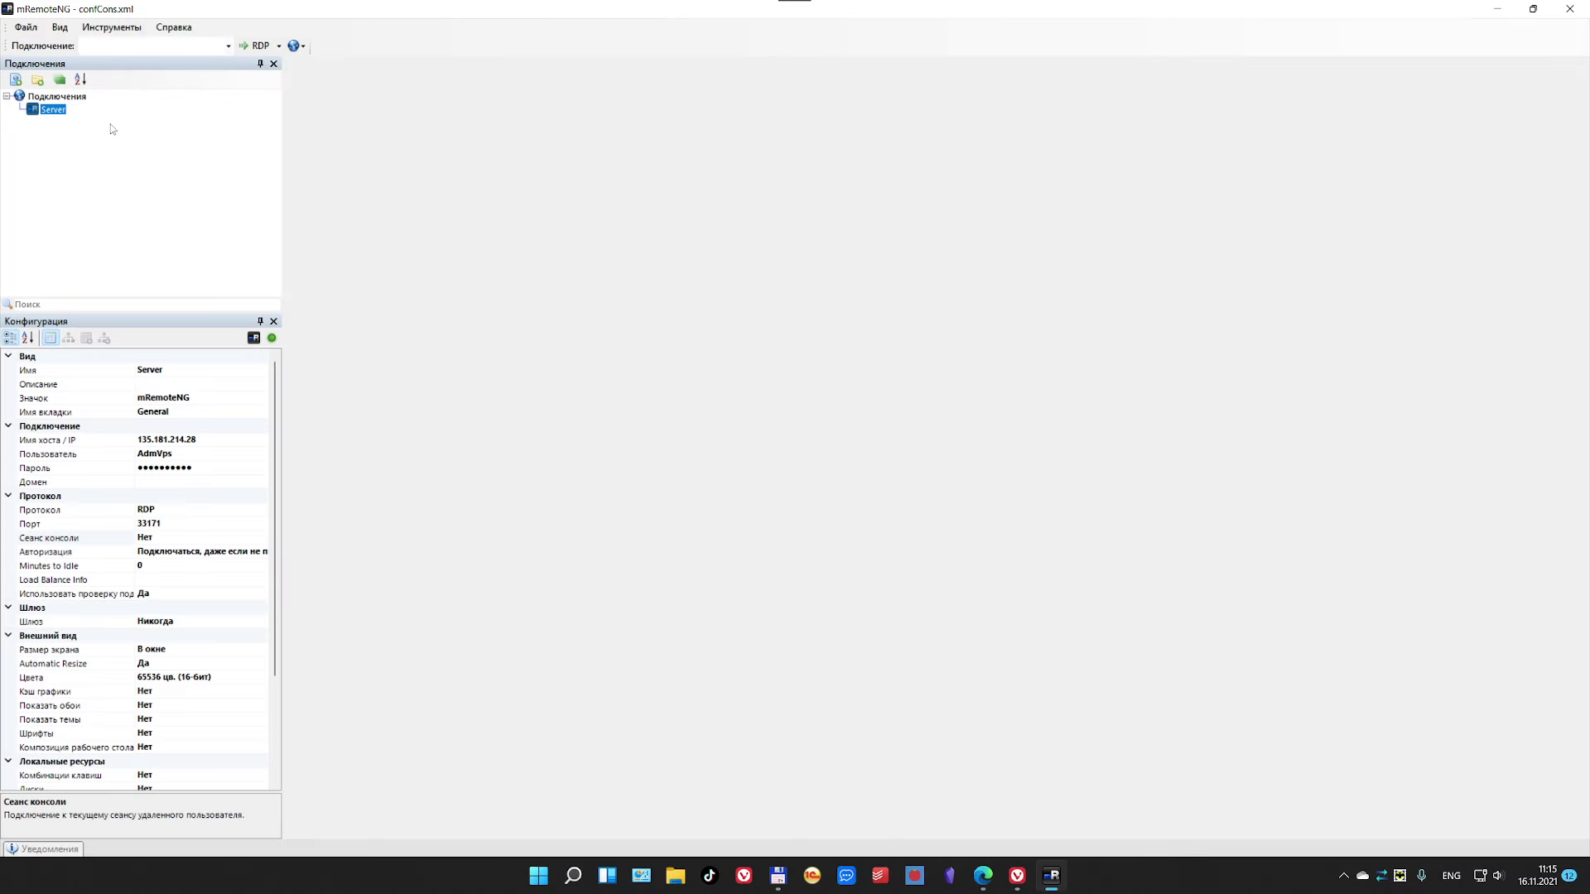
{"action": "double_click", "coordinate": [53, 110]}
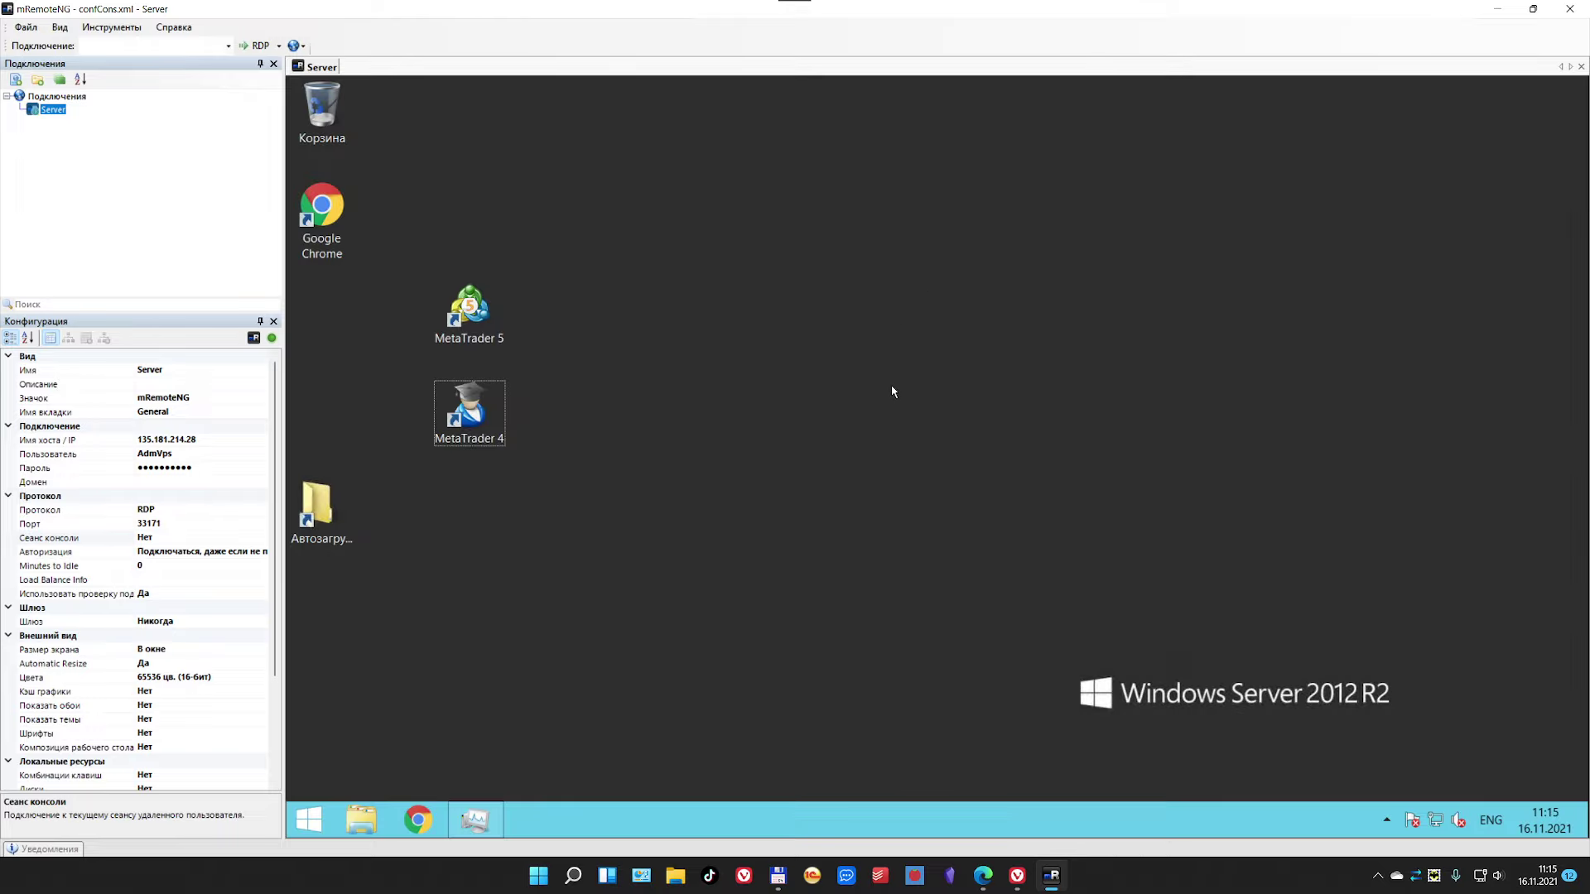
Step: Turn on SmartSize for the Server tab so the remote desktop fits
{"action": "right_click", "coordinate": [323, 70]}
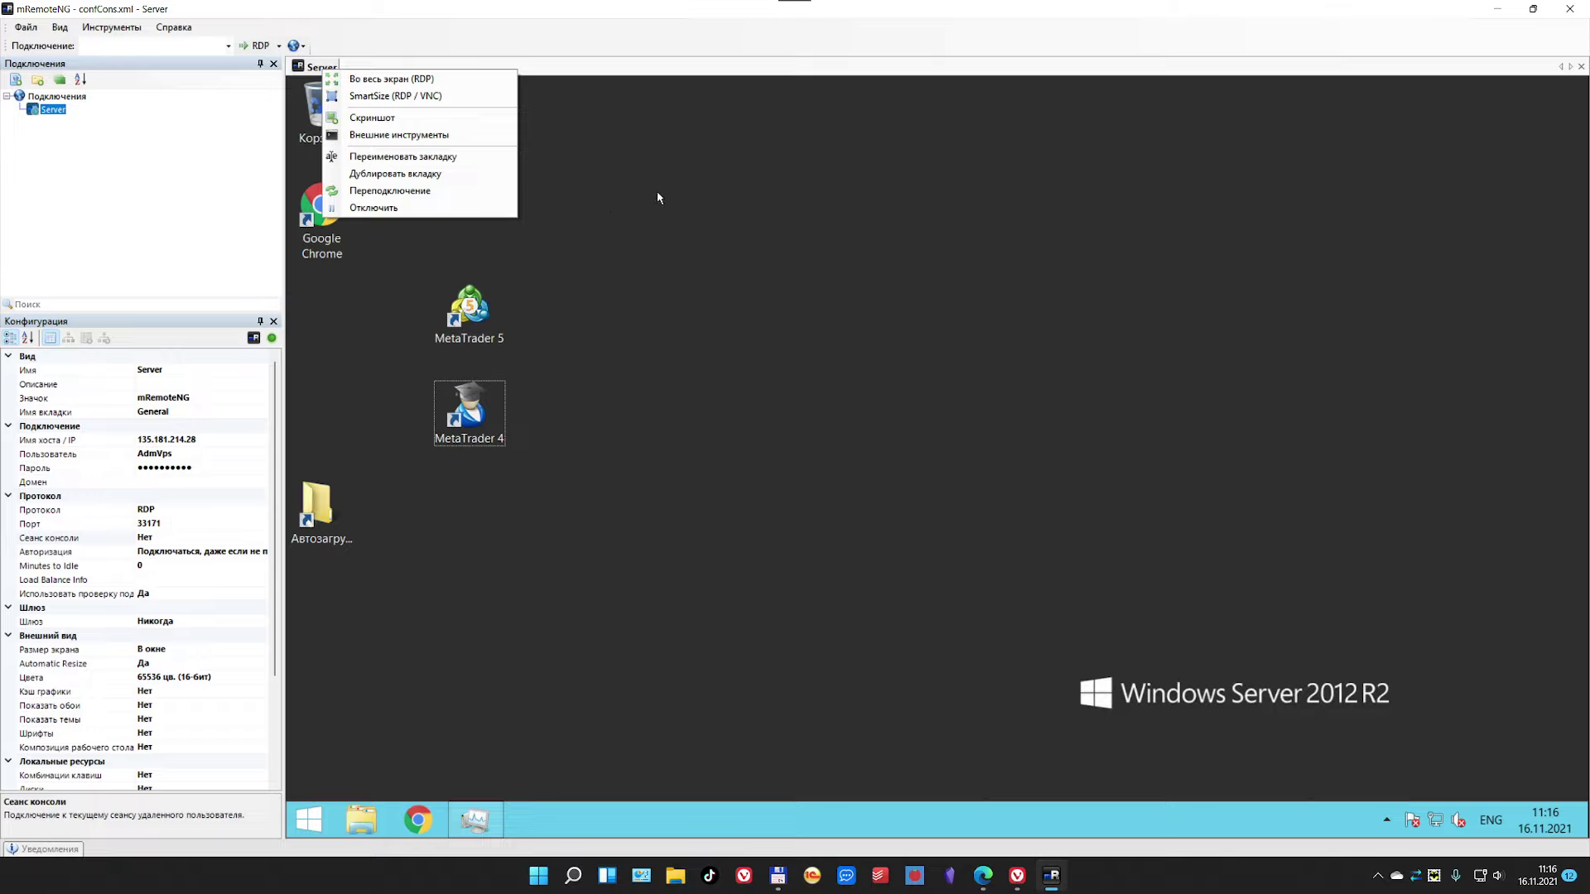
{"action": "left_click", "coordinate": [434, 98]}
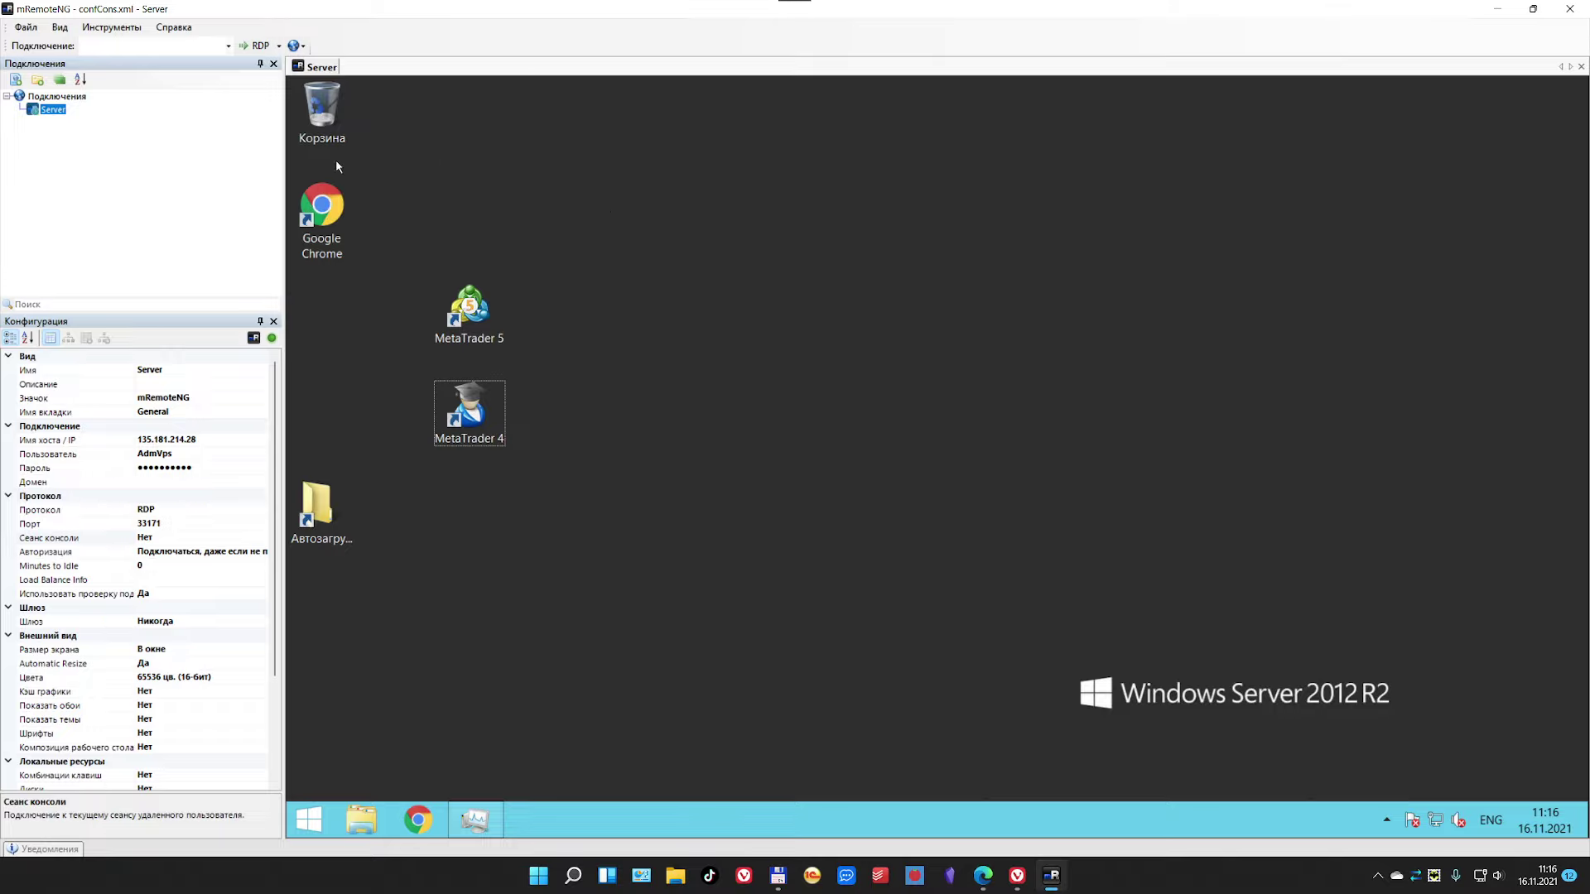
{"action": "left_click", "coordinate": [113, 30]}
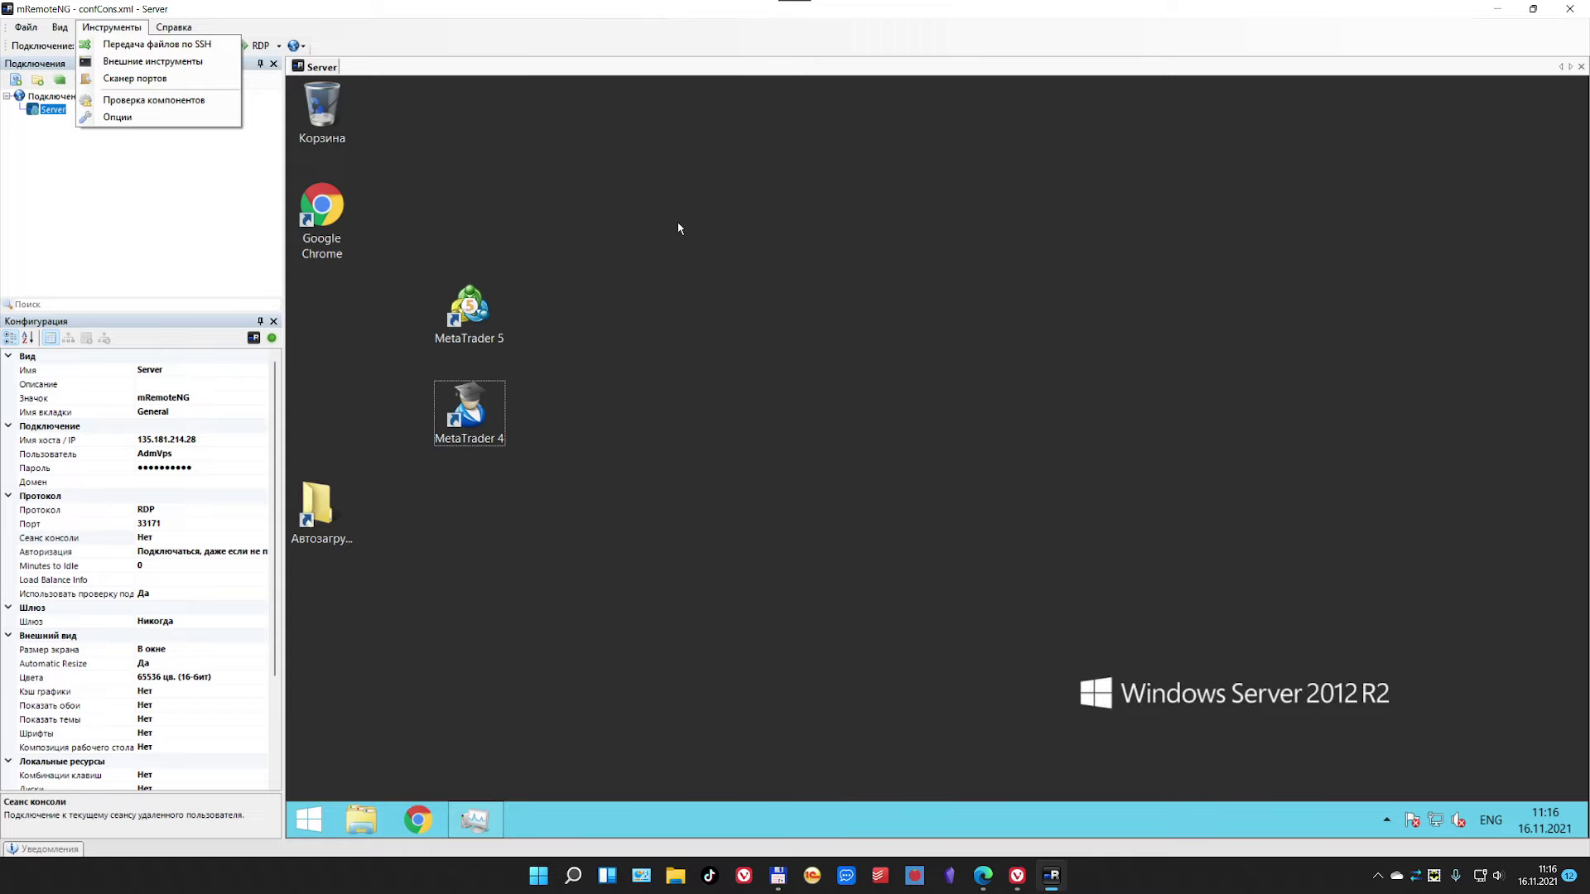
{"action": "left_click", "coordinate": [125, 220]}
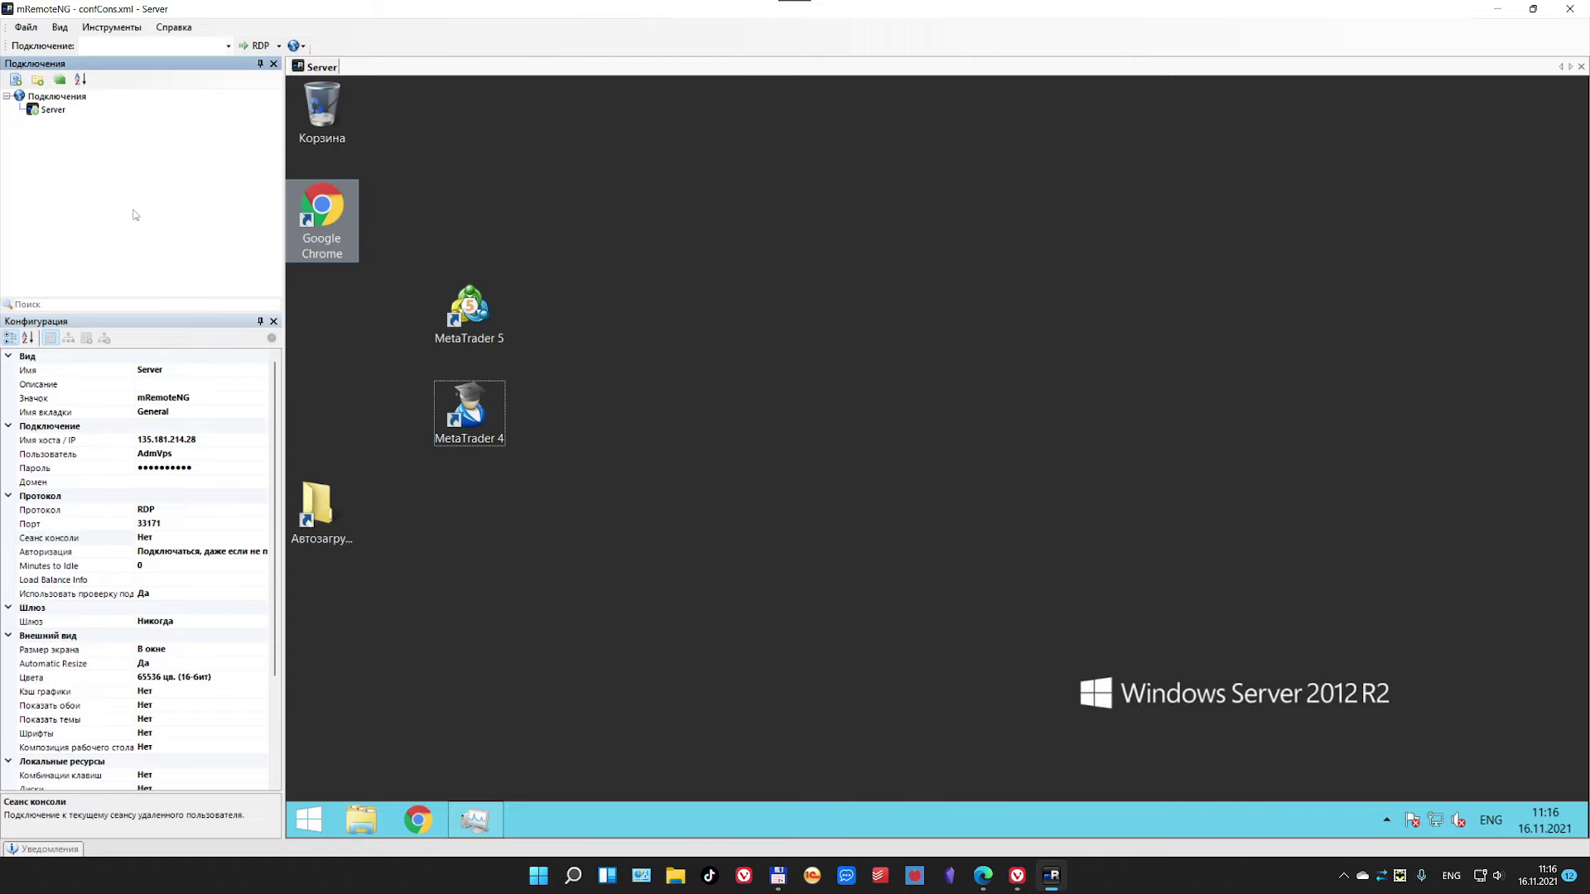
Step: Restore the window and copy the local Текстовый документ.txt file
{"action": "double_click", "coordinate": [733, 12]}
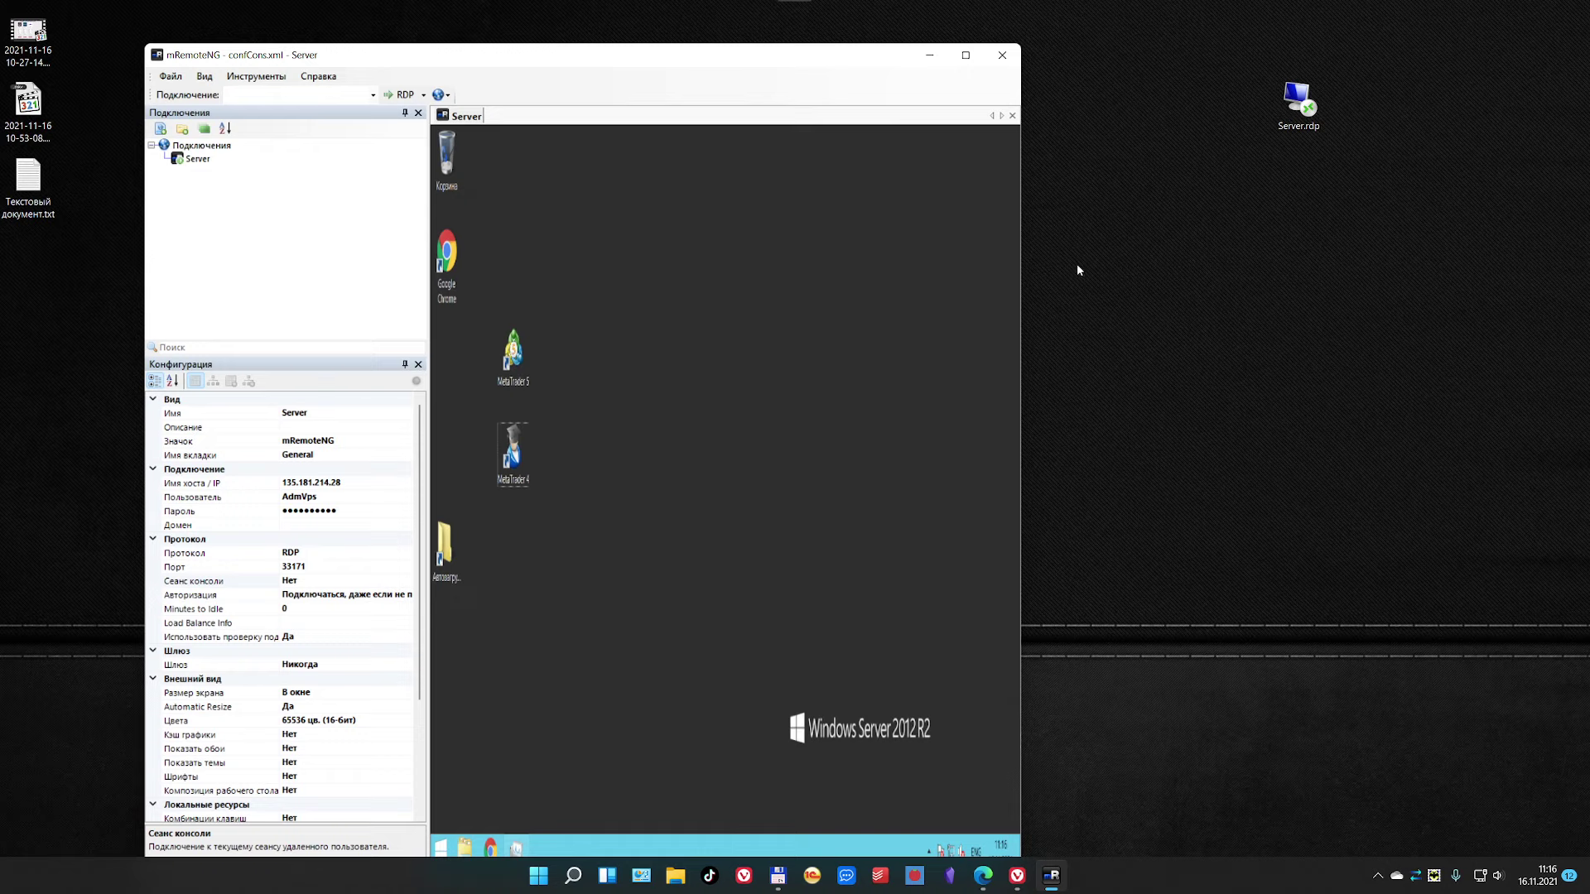
{"action": "left_click", "coordinate": [25, 201]}
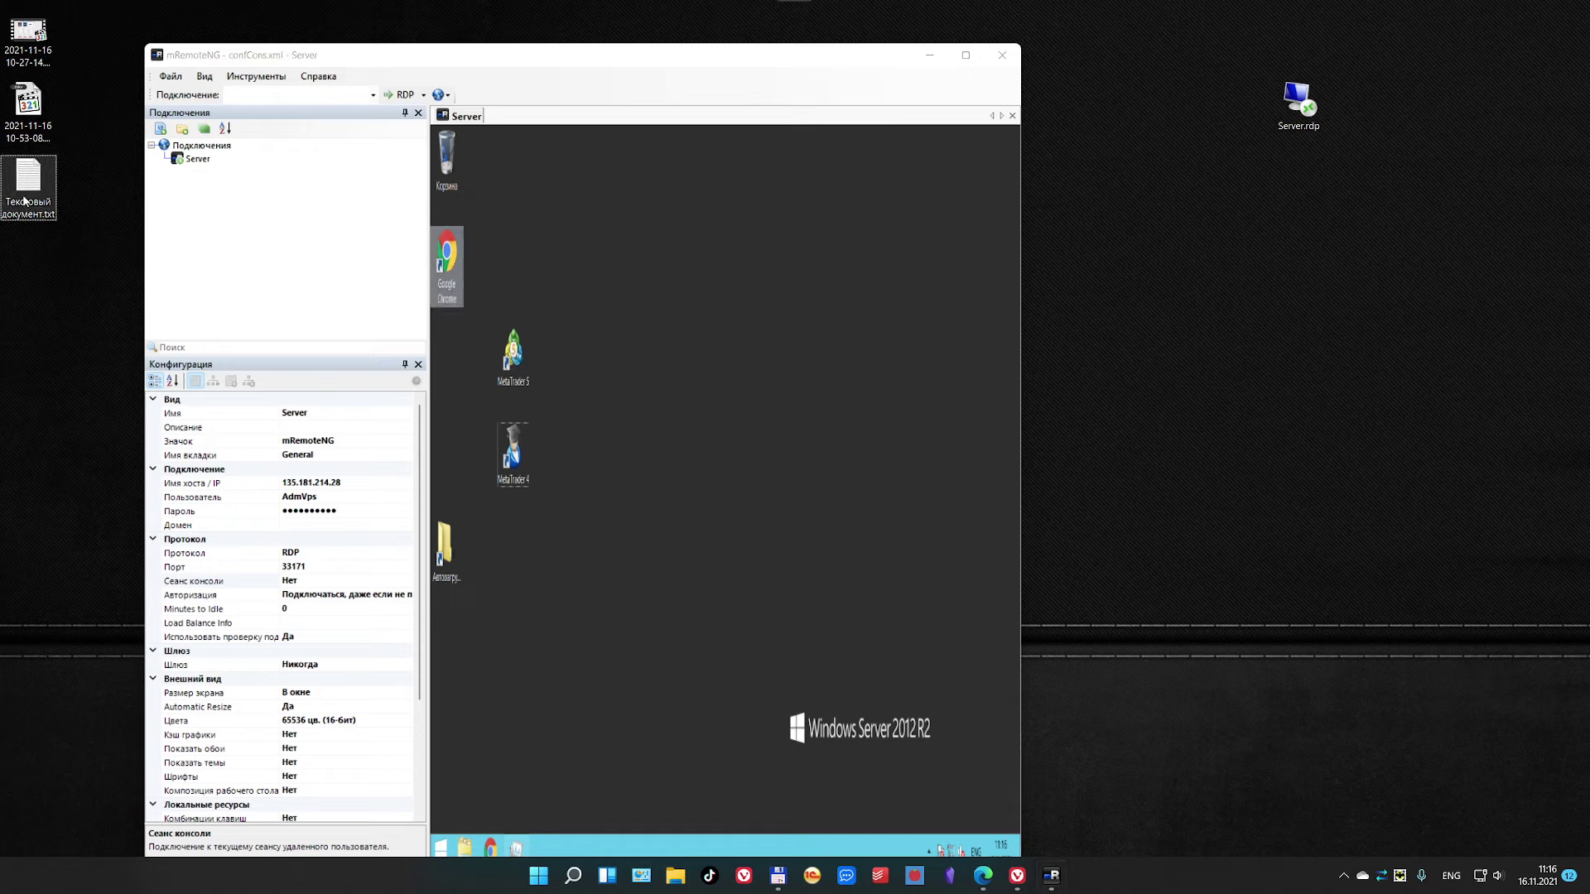
{"action": "right_click", "coordinate": [28, 180]}
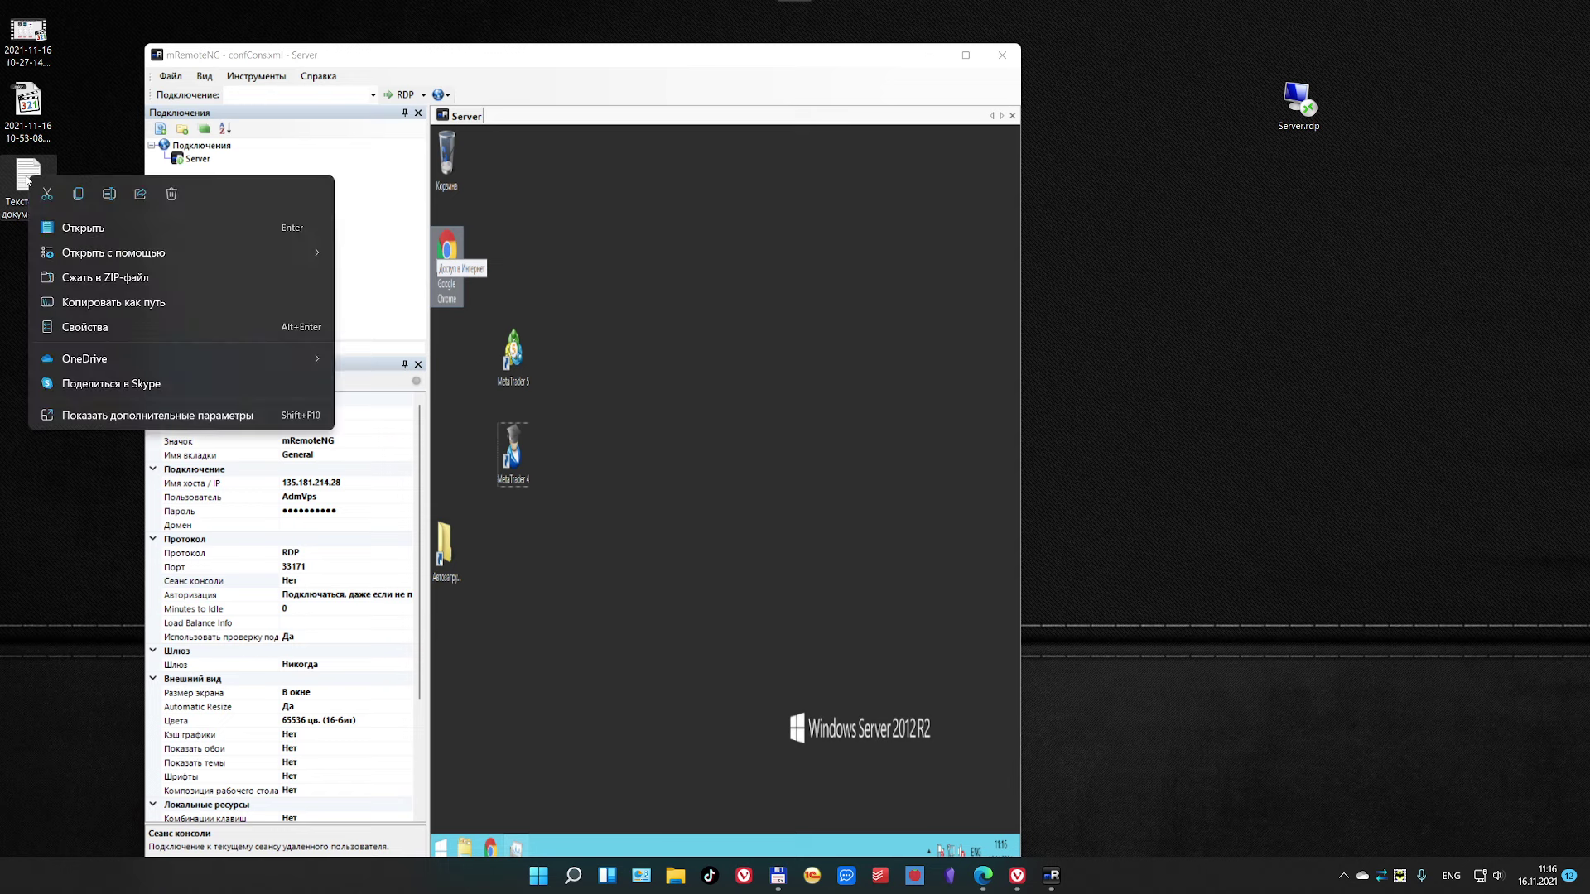
{"action": "left_click", "coordinate": [27, 175]}
{"action": "right_click", "coordinate": [26, 171]}
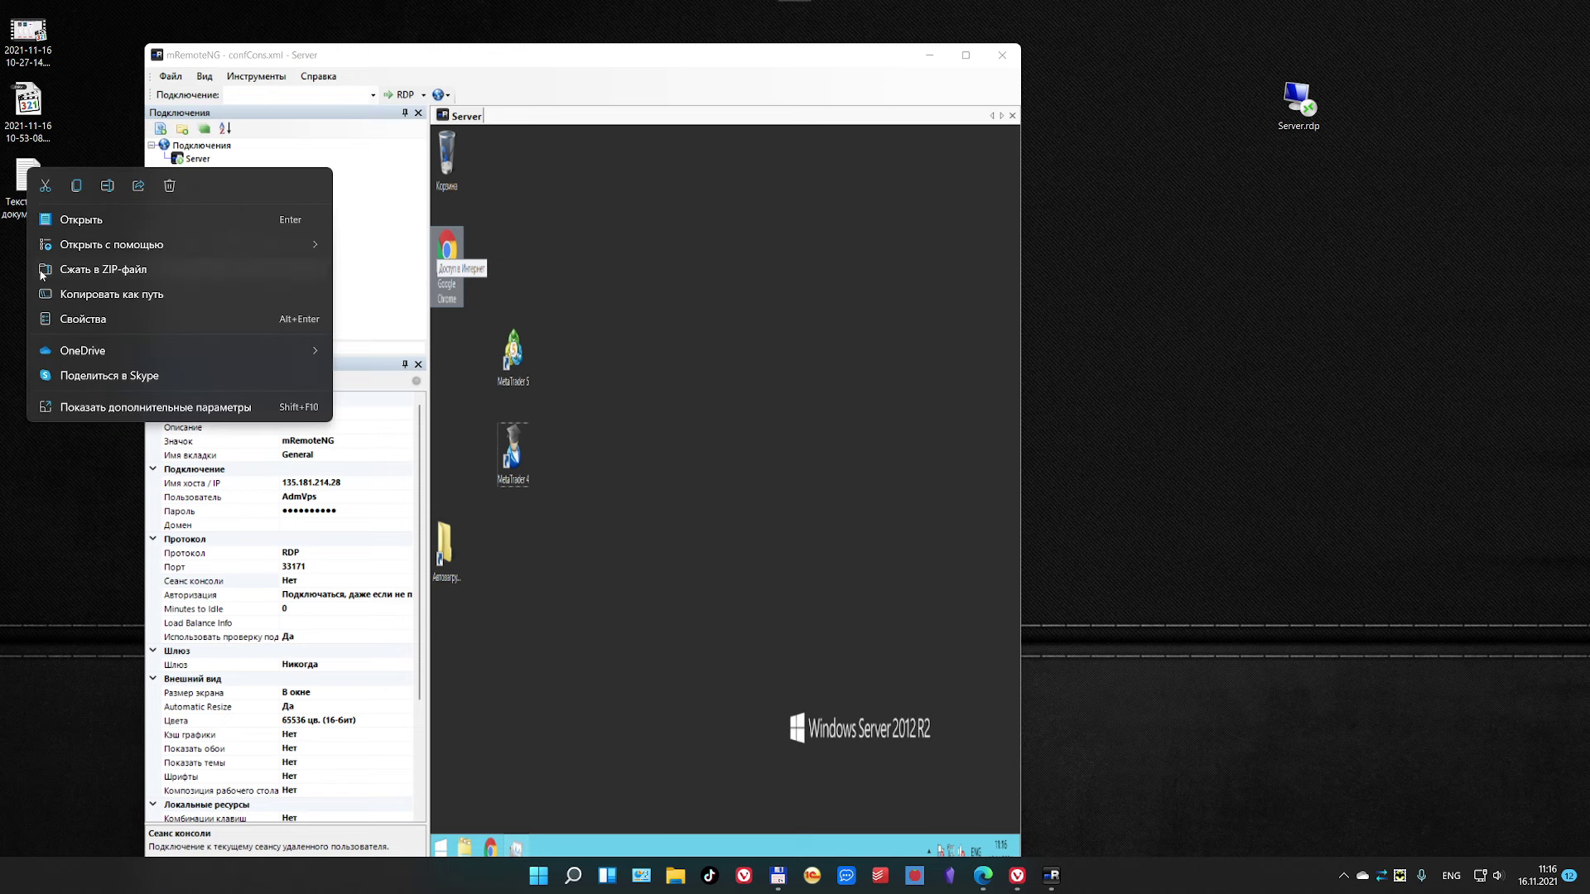
{"action": "left_click", "coordinate": [76, 187]}
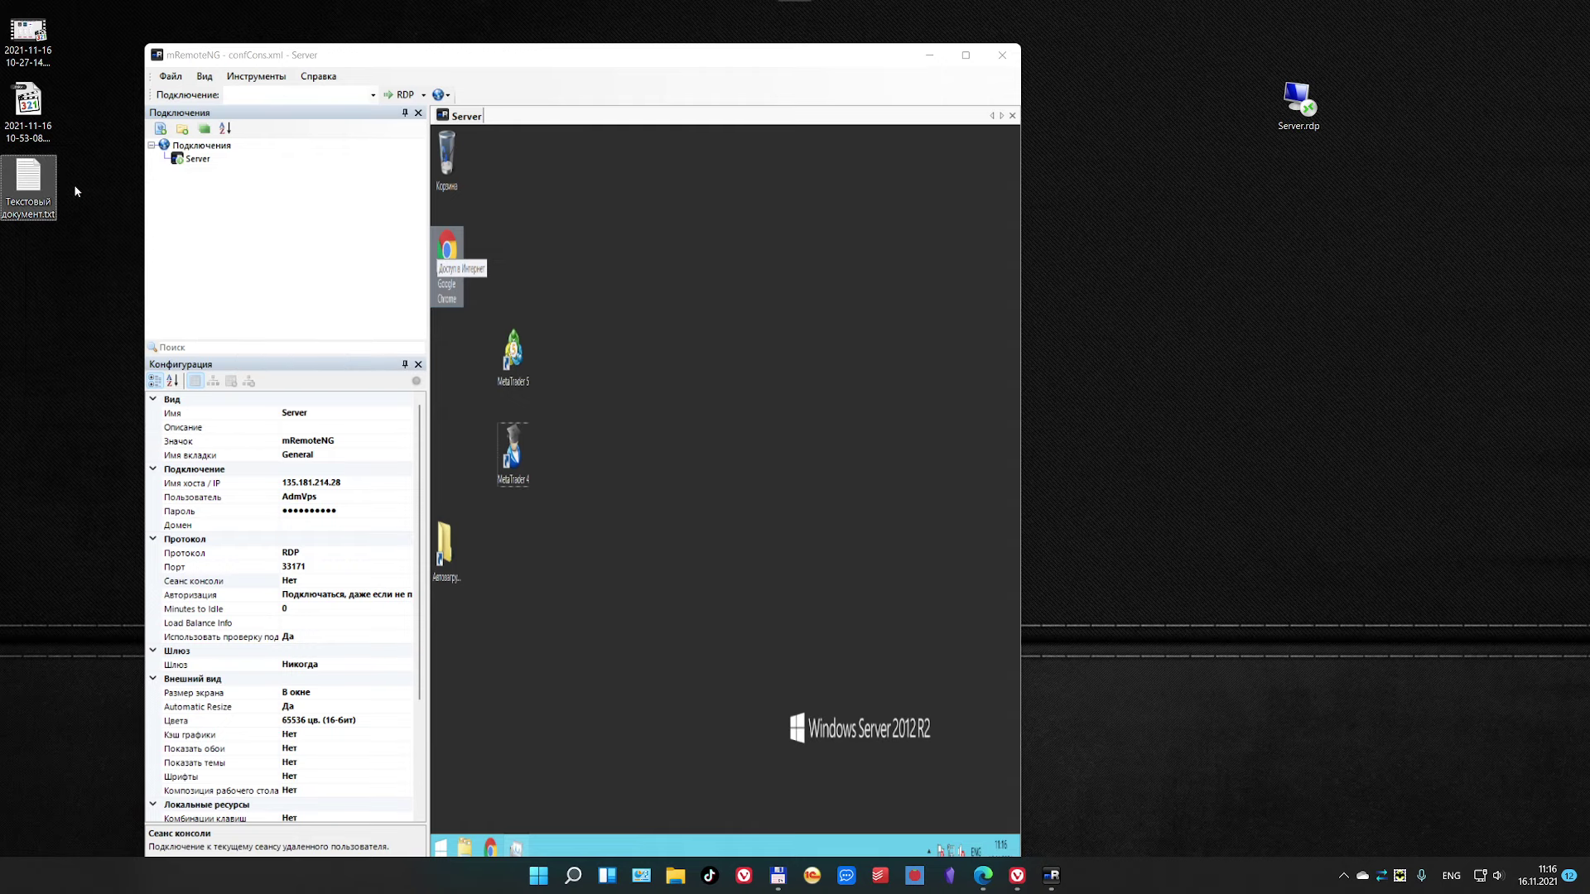
Step: Paste the copied file onto the remote Windows Server desktop with Вставить
{"action": "left_click", "coordinate": [784, 285]}
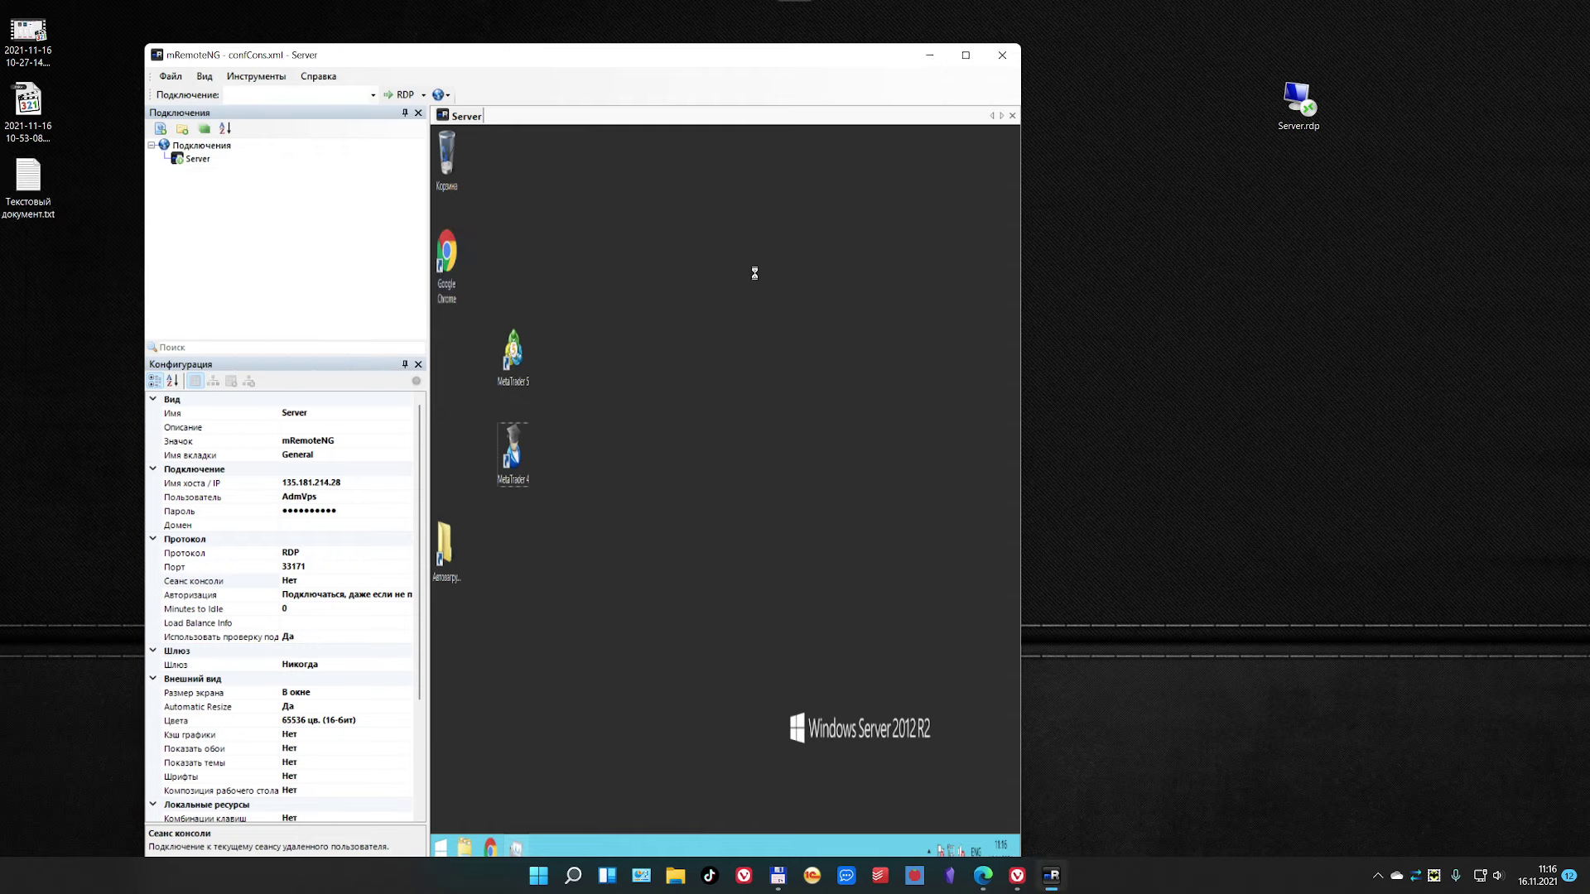
{"action": "right_click", "coordinate": [754, 274]}
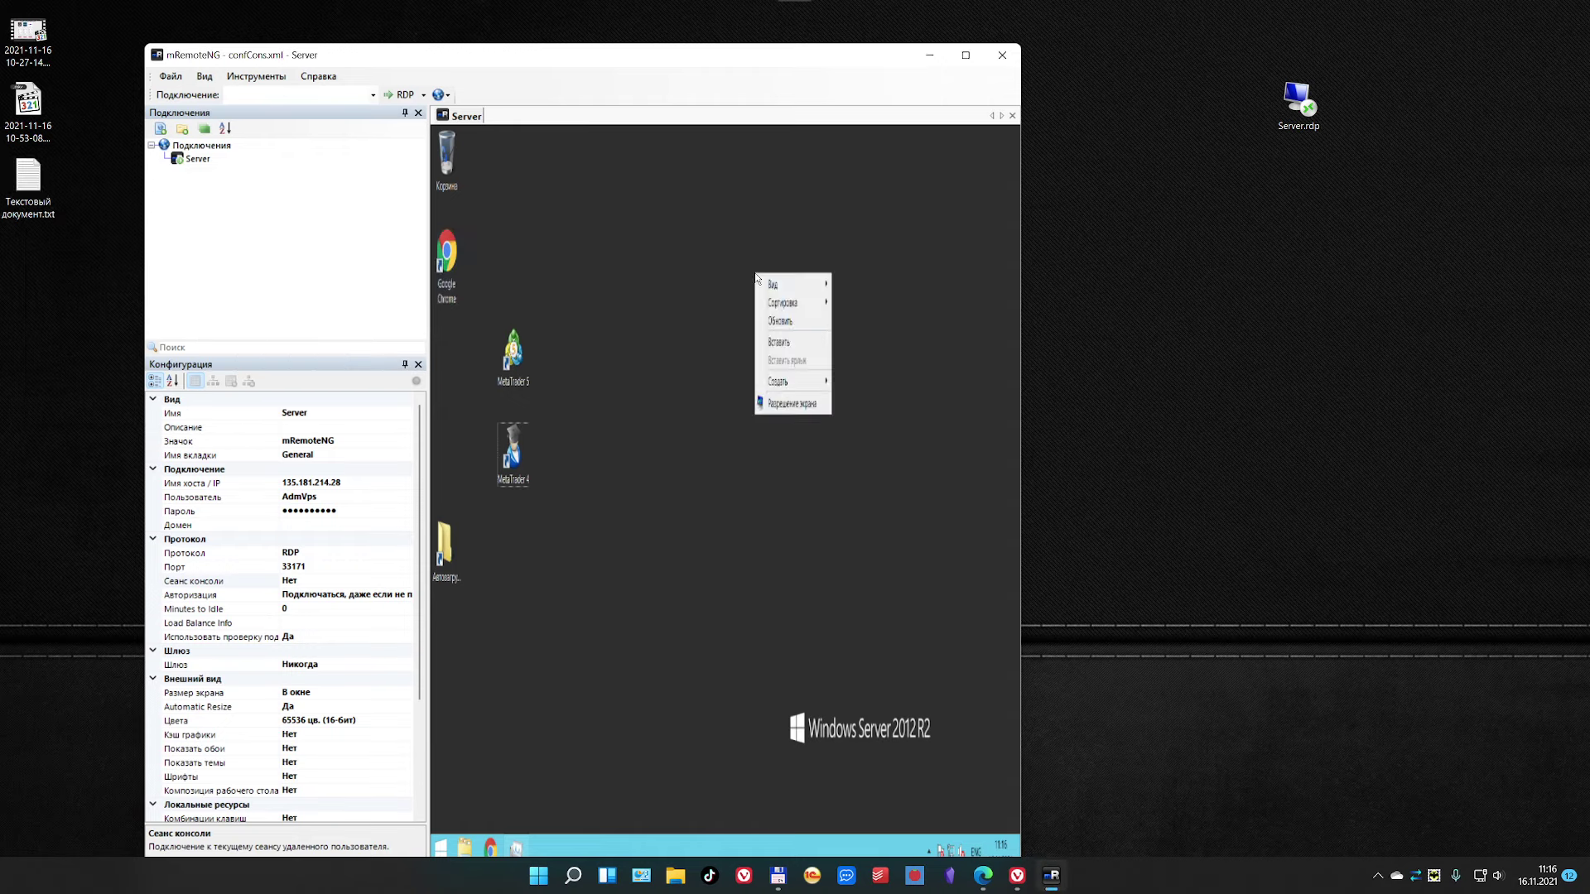
{"action": "left_click", "coordinate": [783, 342]}
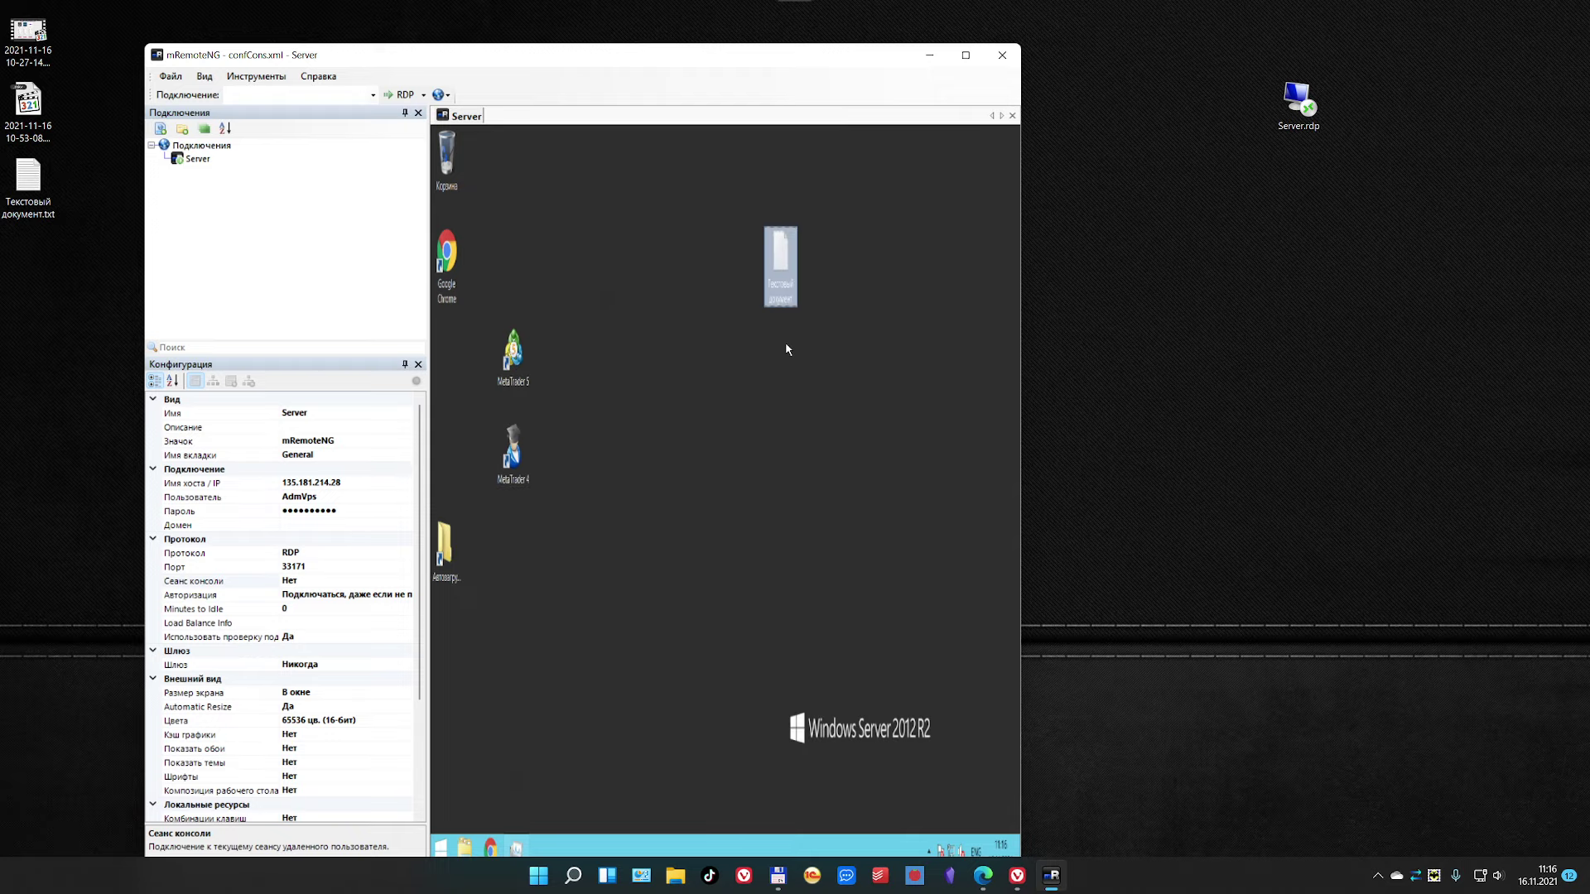
Step: Maximise mRemoteNG and check the pasted text document opens, then close it
{"action": "left_click", "coordinate": [965, 55]}
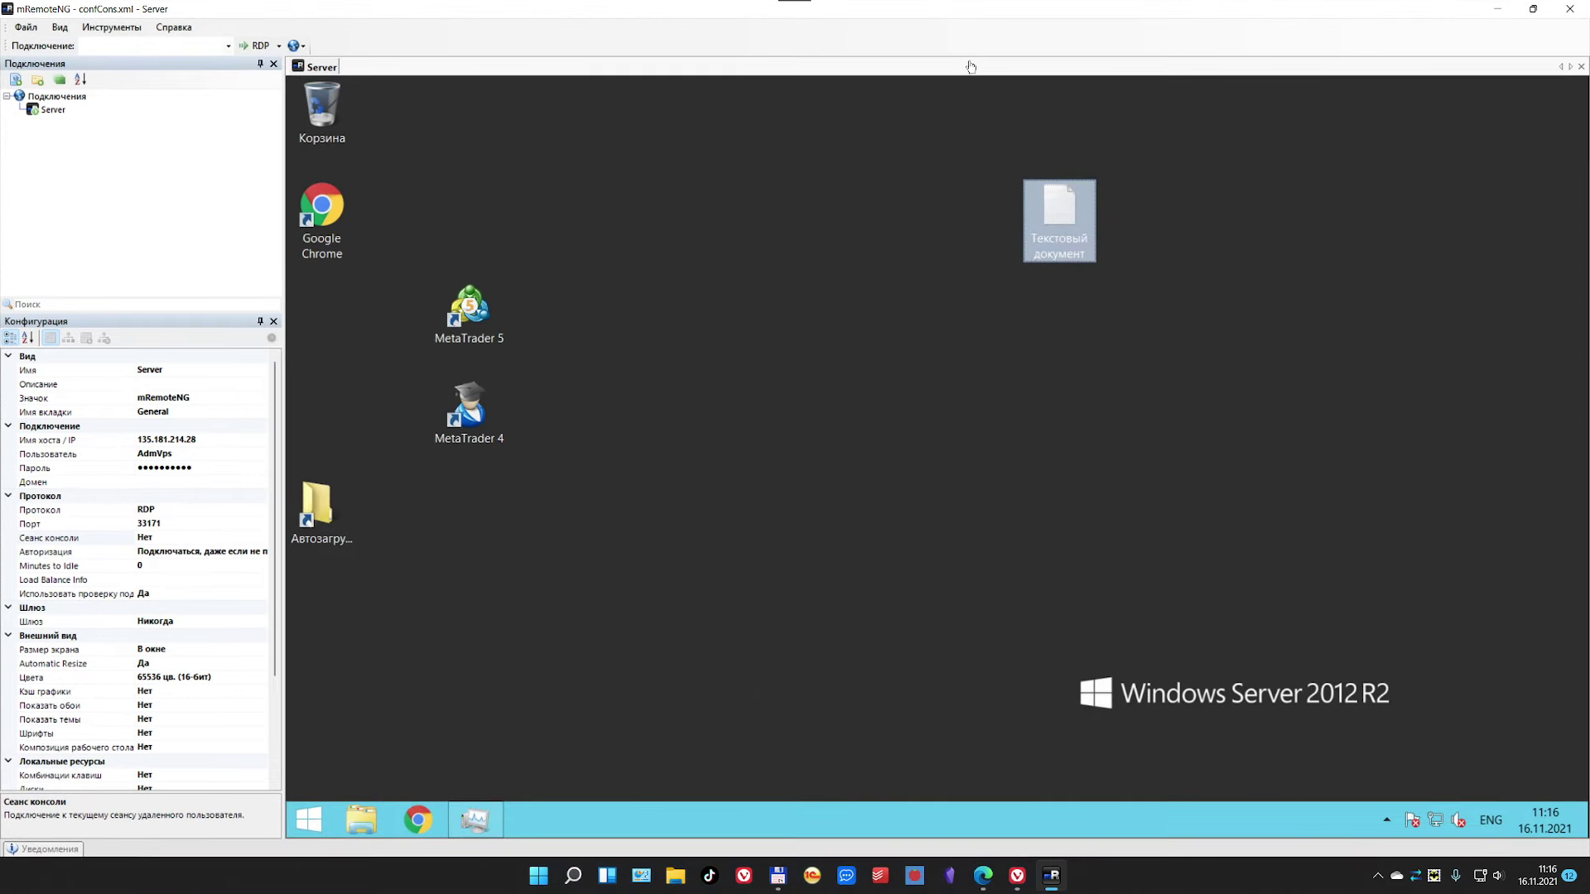
{"action": "double_click", "coordinate": [1061, 209]}
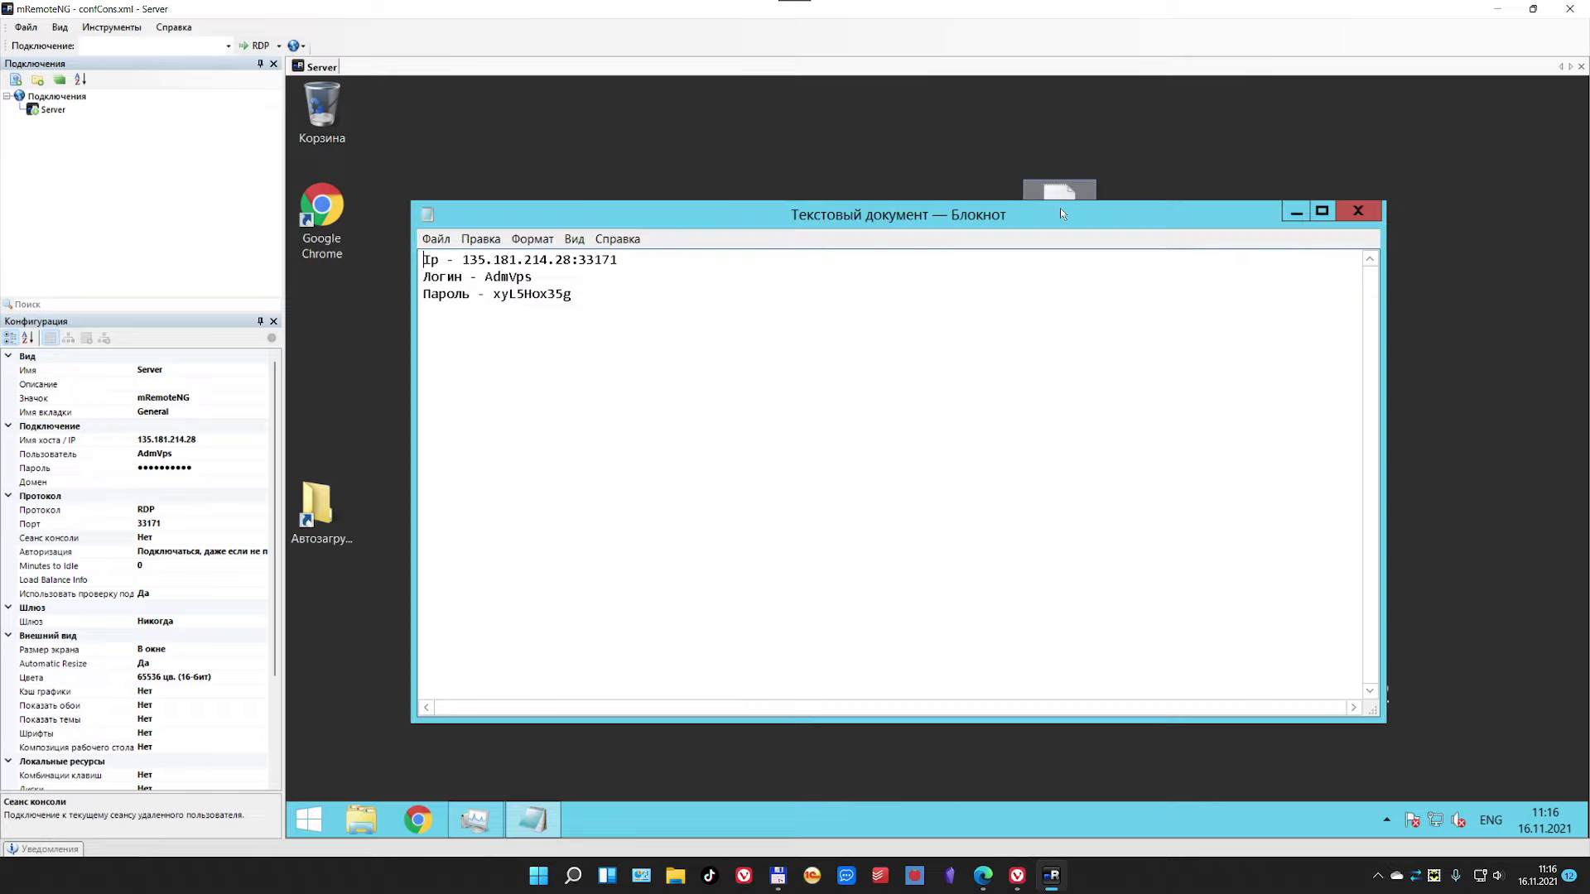
{"action": "left_click", "coordinate": [1358, 210]}
Step: Place the document icon beside Google Chrome above MetaTrader 5 and deselect it
{"action": "left_click_drag", "start_coordinate": [672, 164], "coordinate": [516, 162]}
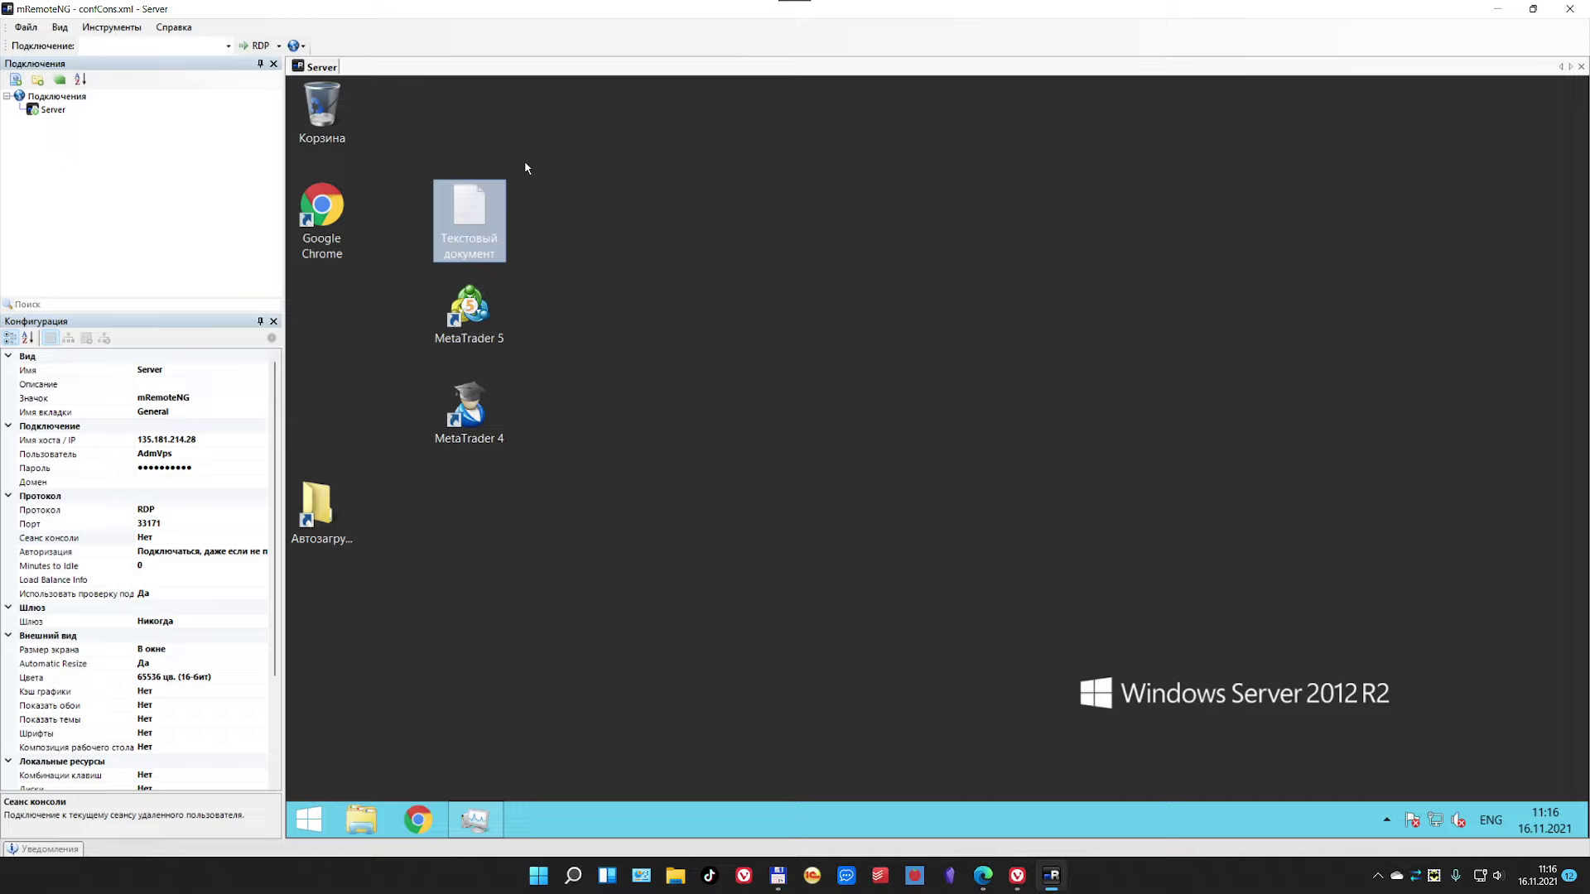
{"action": "left_click", "coordinate": [42, 134]}
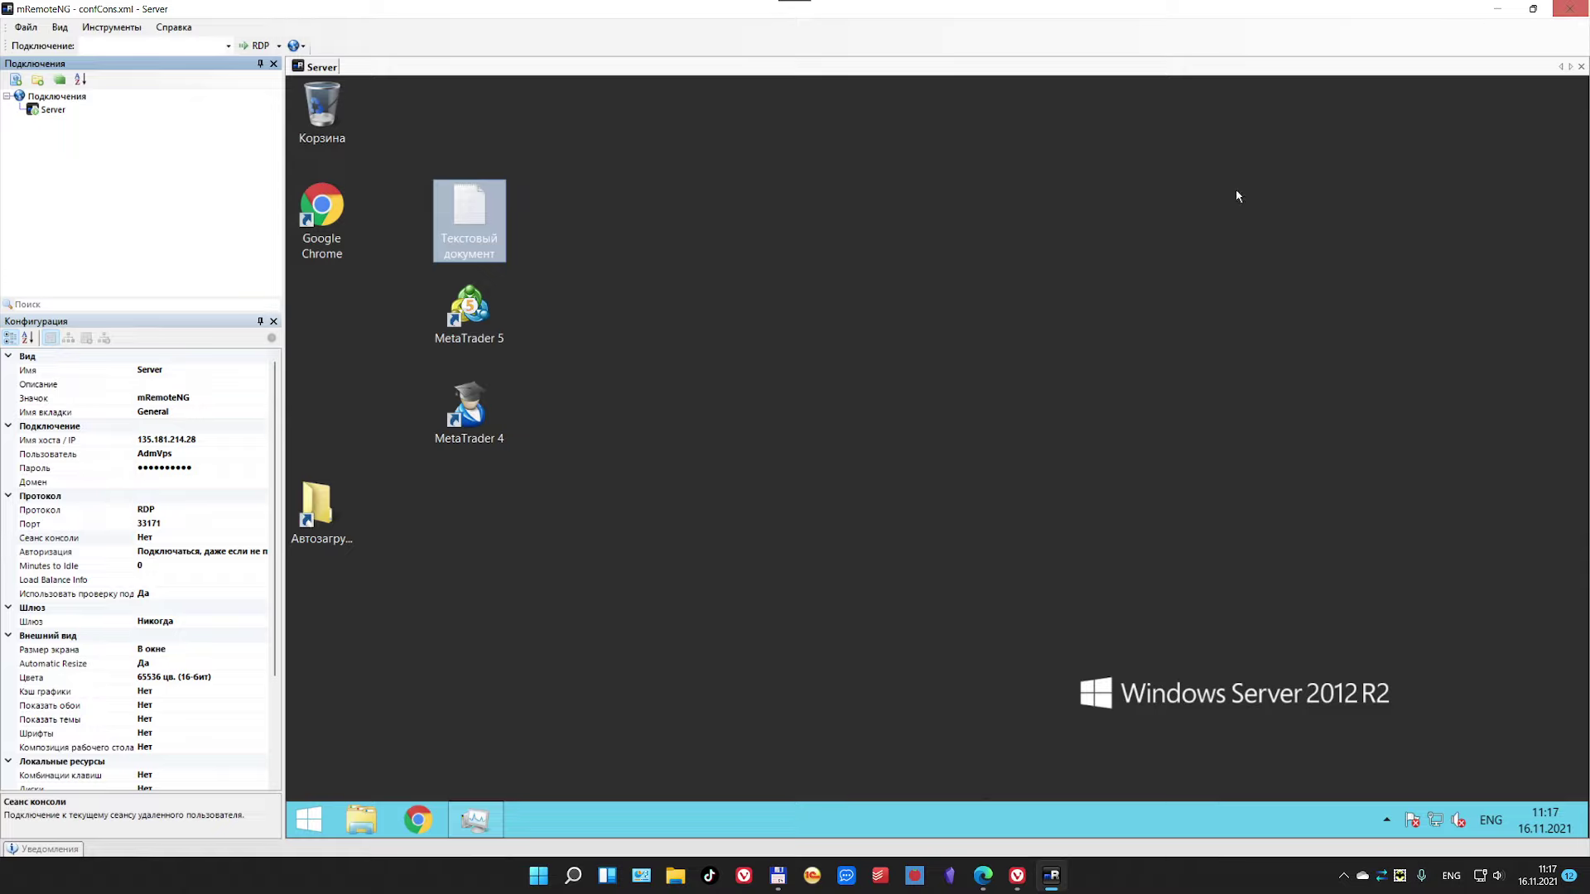
{"action": "left_click", "coordinate": [1000, 362]}
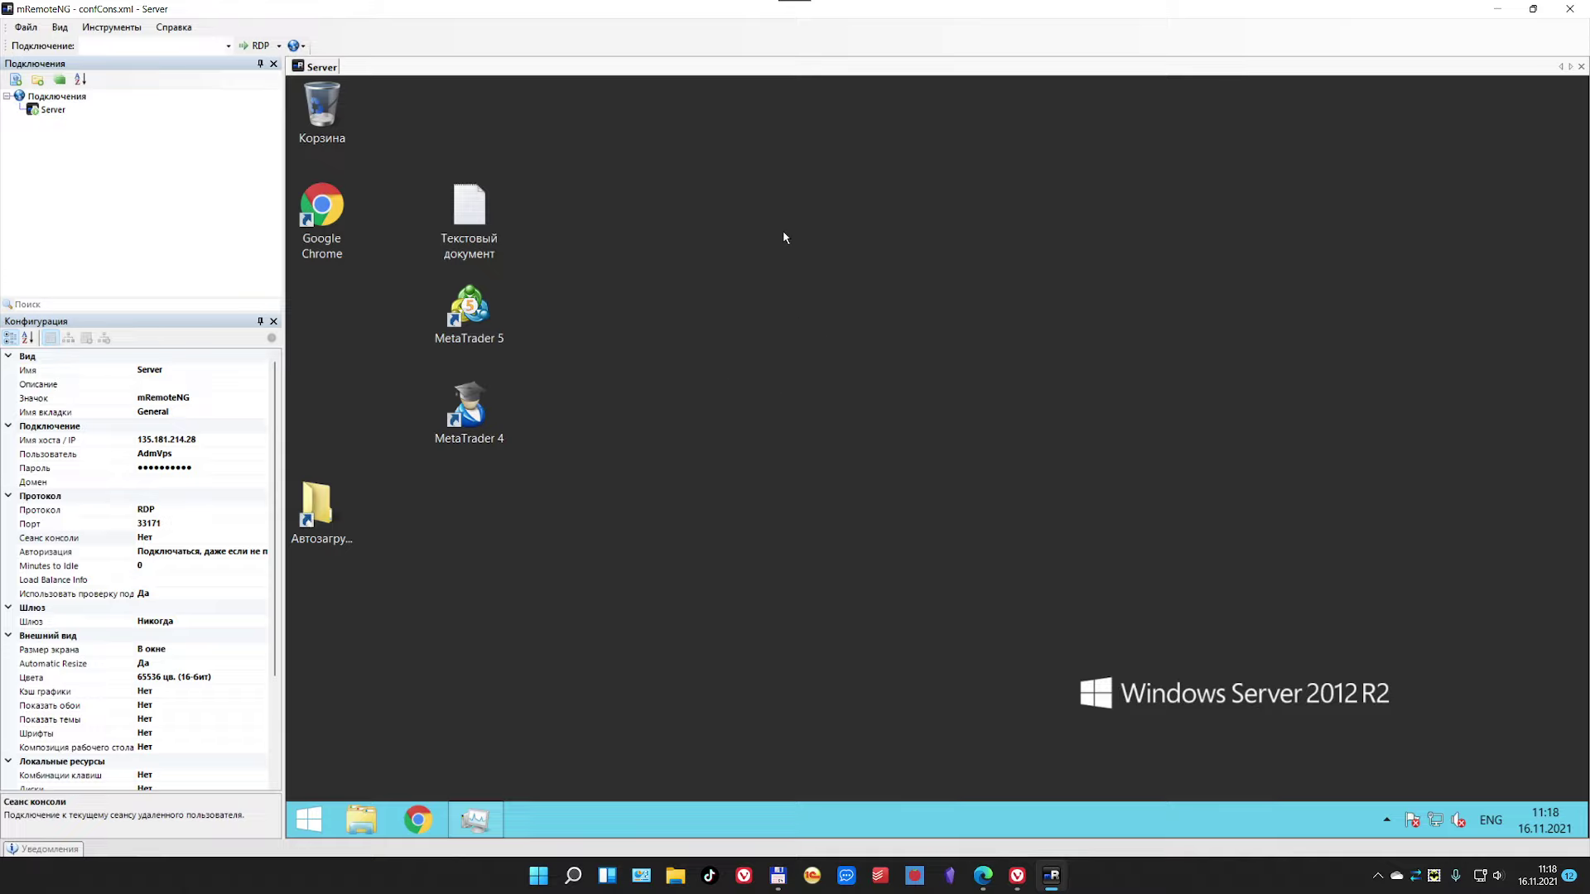
Step: Close mRemoteNG from its window's X button so the close-all-connections prompt appears
{"action": "left_click", "coordinate": [1569, 9]}
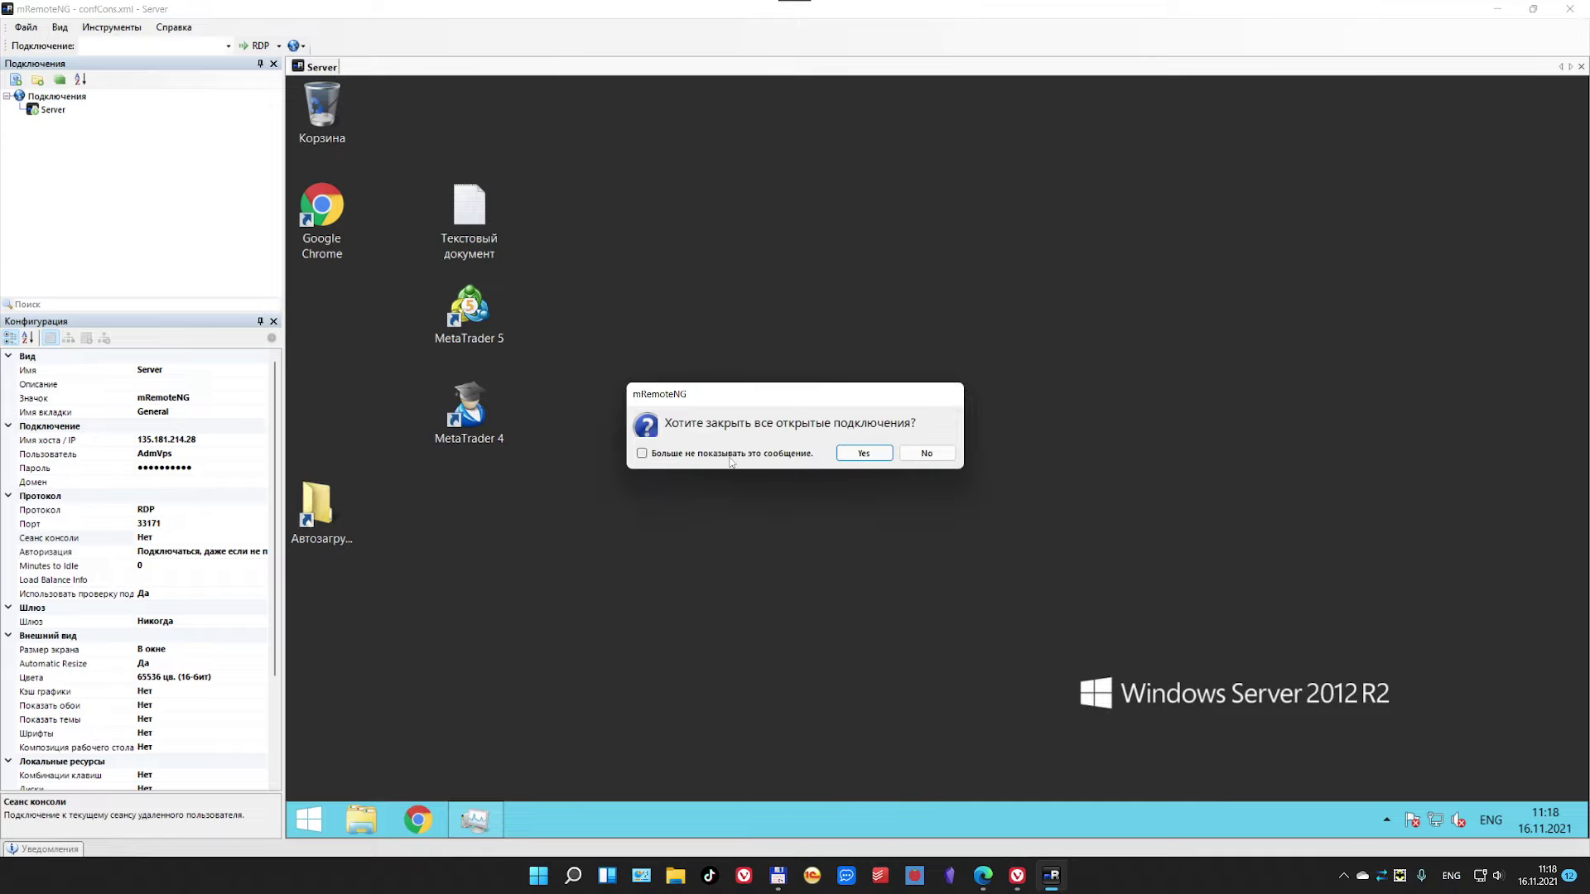
Step: Confirm closing all connections with 'don't show again' ticked, and move mRemoteNG-Portable beside Server.rdp
{"action": "left_click", "coordinate": [772, 456]}
{"action": "left_click", "coordinate": [863, 453]}
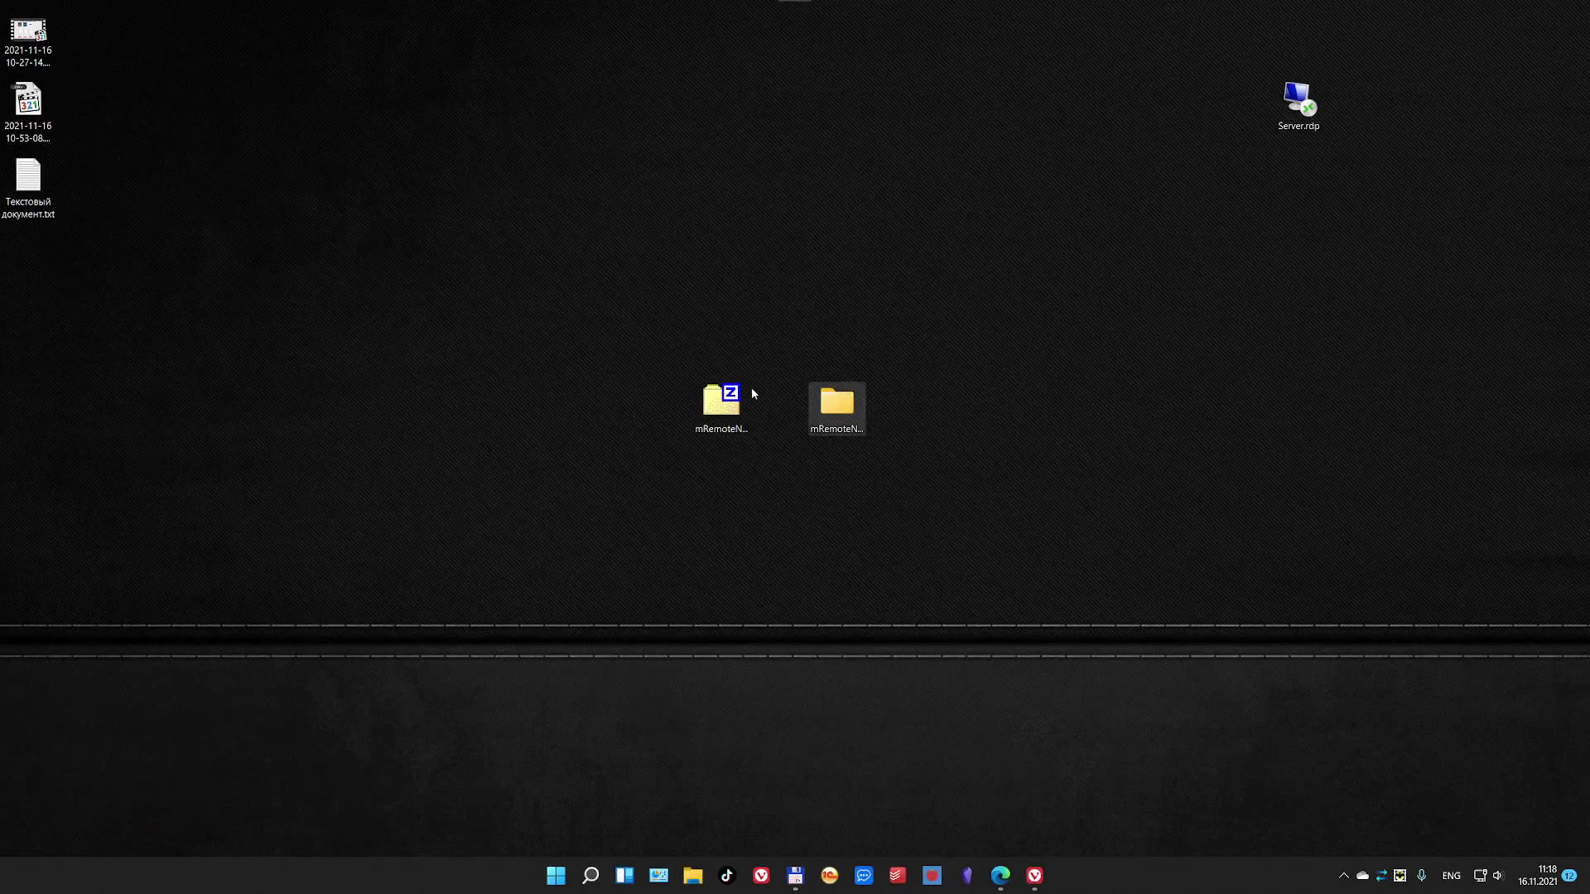
{"action": "left_click_drag", "start_coordinate": [836, 405], "coordinate": [1239, 116]}
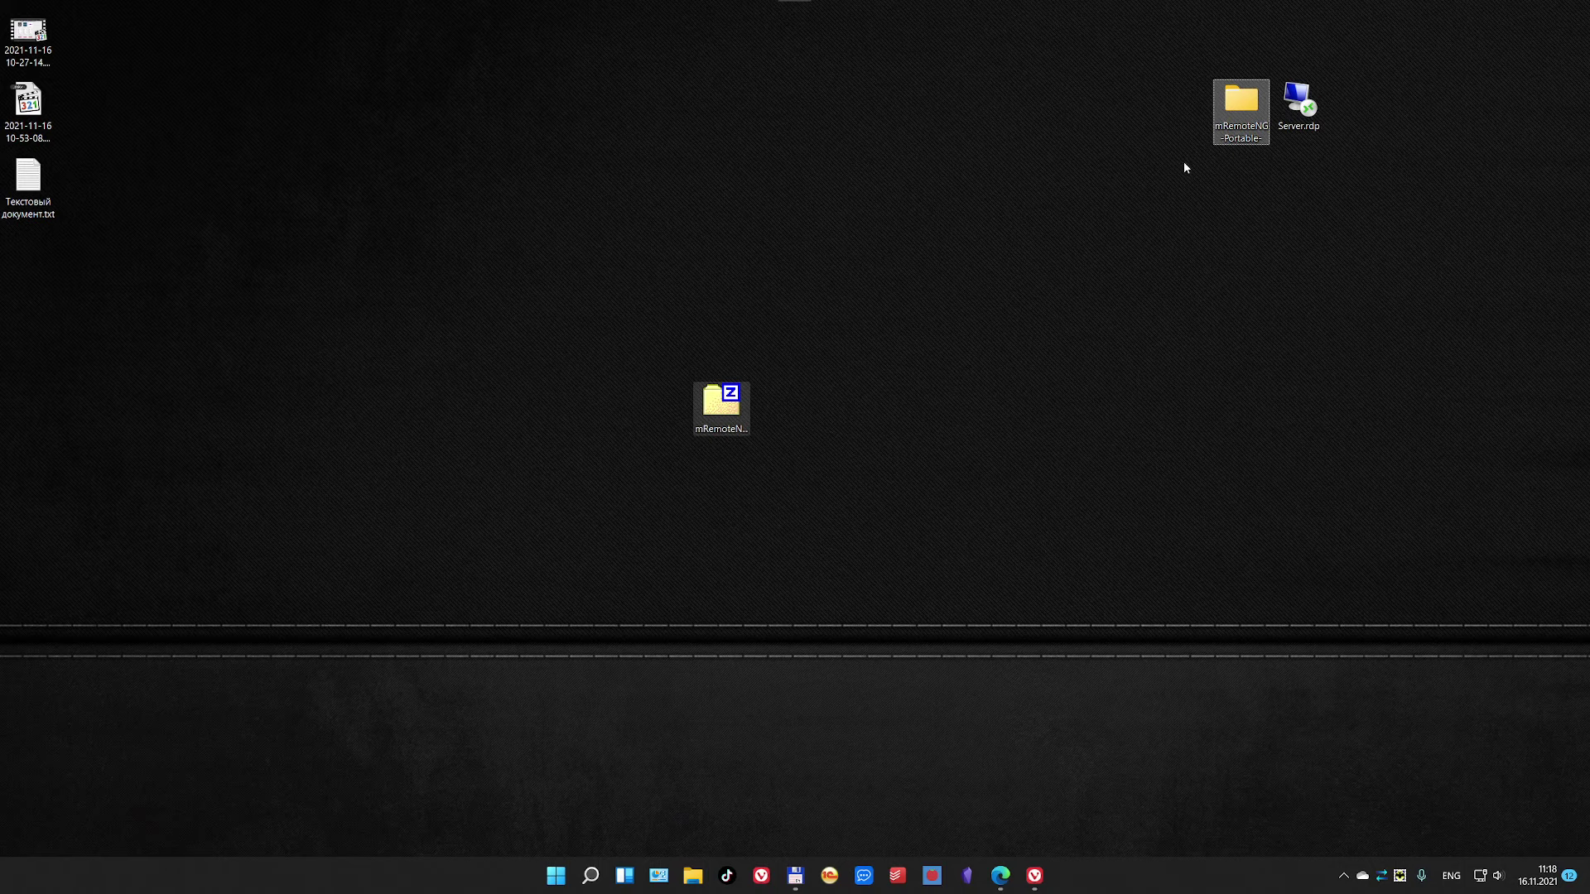
Step: Open the mRemoteNG-Portable folder and relaunch mRemoteNG.exe from it
{"action": "key", "text": "Return"}
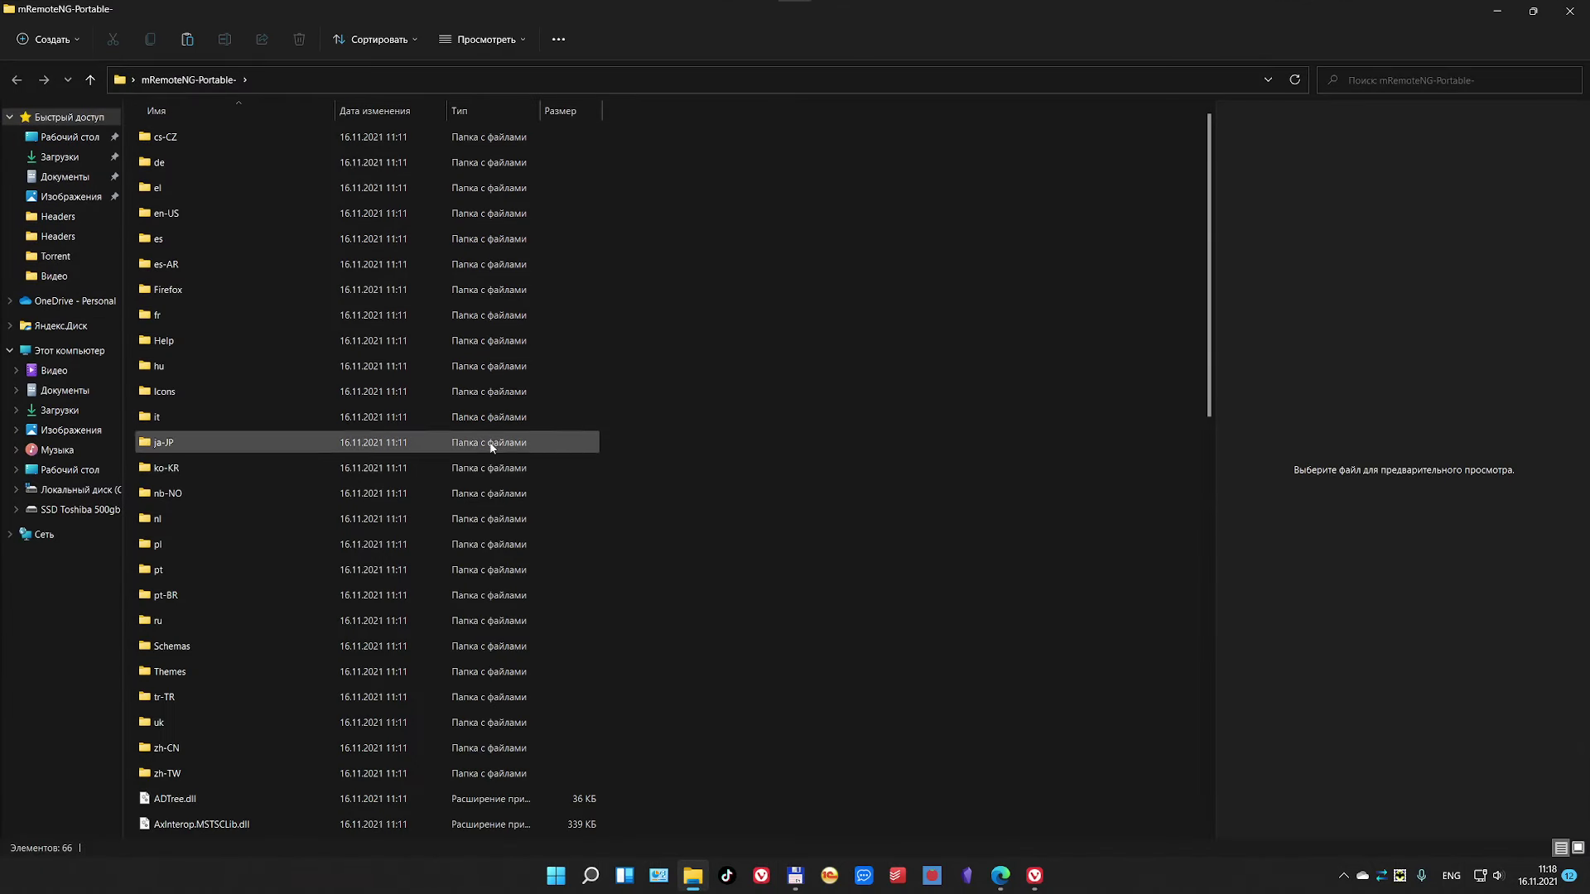
{"action": "scroll", "coordinate": [268, 564], "scroll_direction": "down", "scroll_amount": 8}
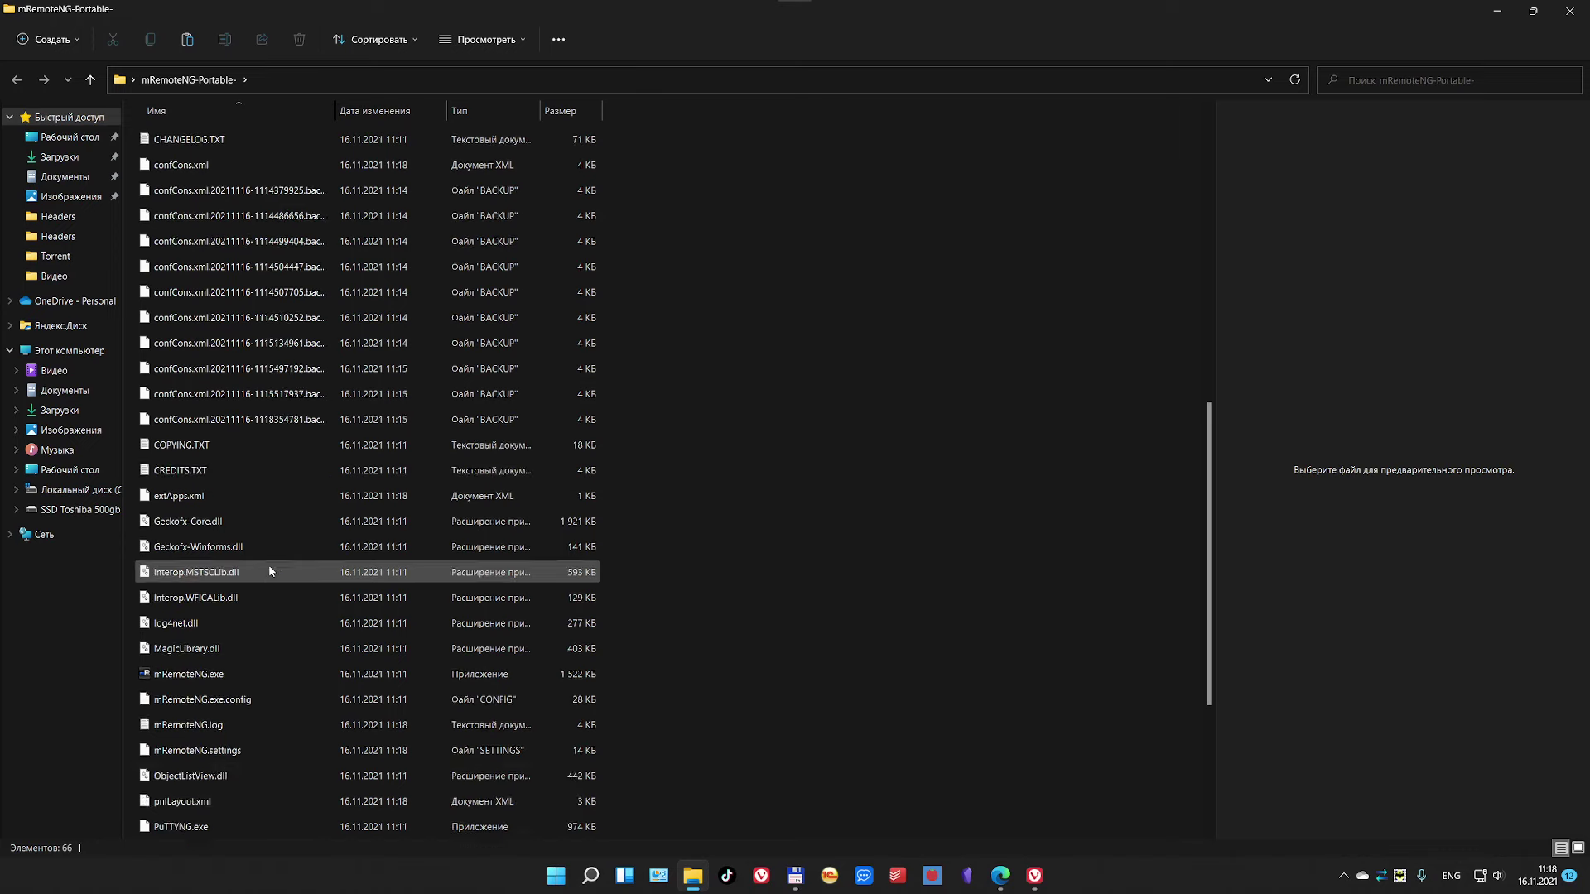
{"action": "left_click", "coordinate": [210, 475]}
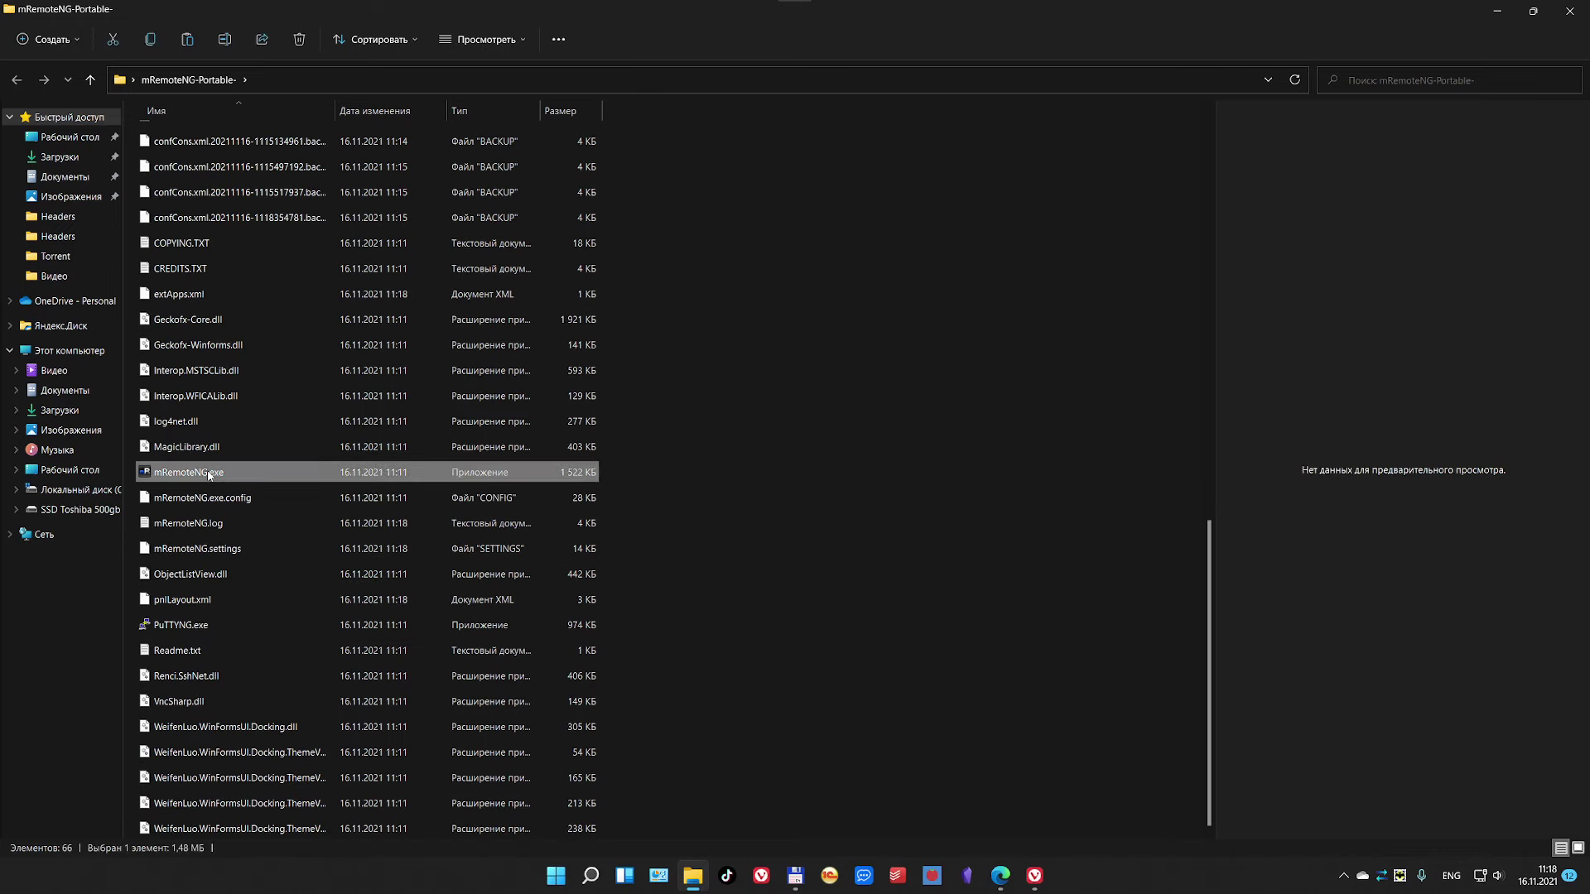
{"action": "double_click", "coordinate": [209, 475]}
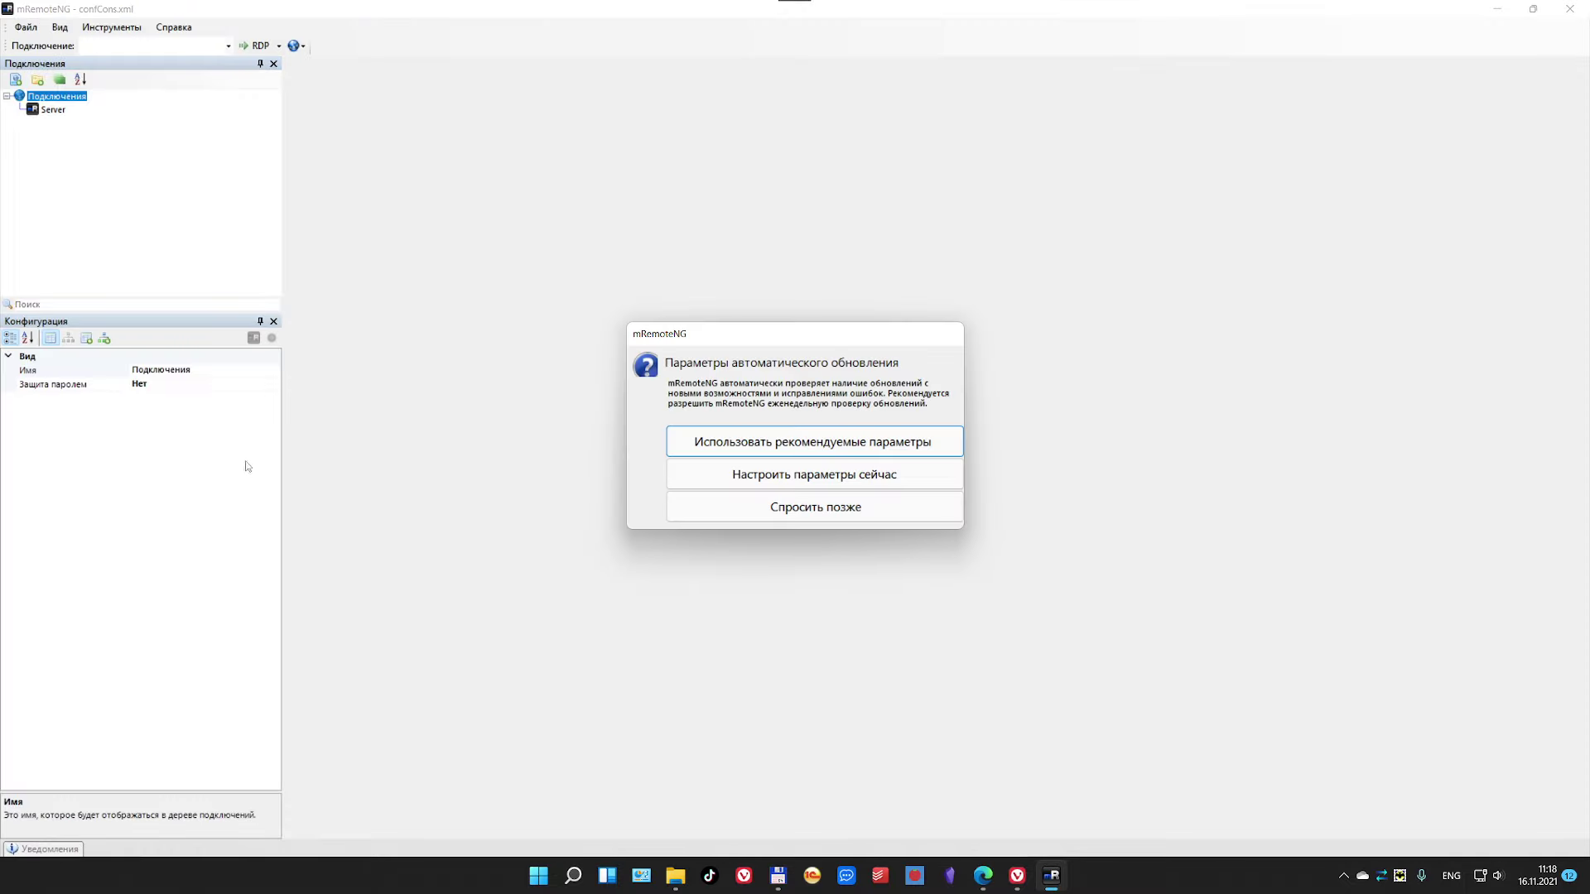
Step: Postpone the update choice with 'Спросить позже', close mRemoteNG and the portable folder, then move the zip higher
{"action": "left_click", "coordinate": [775, 507]}
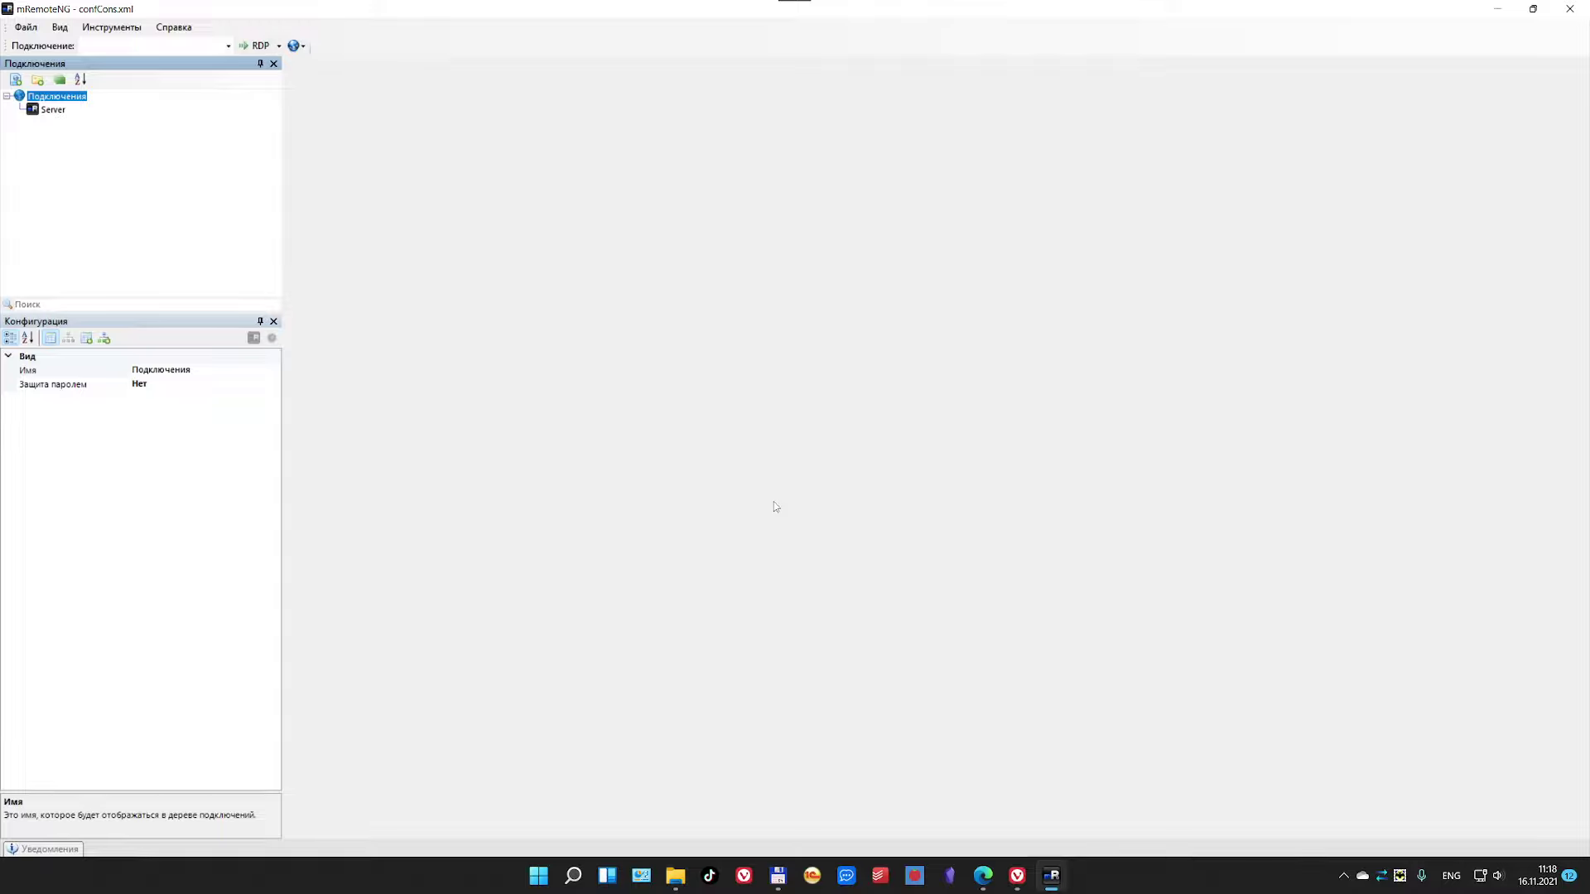
{"action": "left_click", "coordinate": [50, 111]}
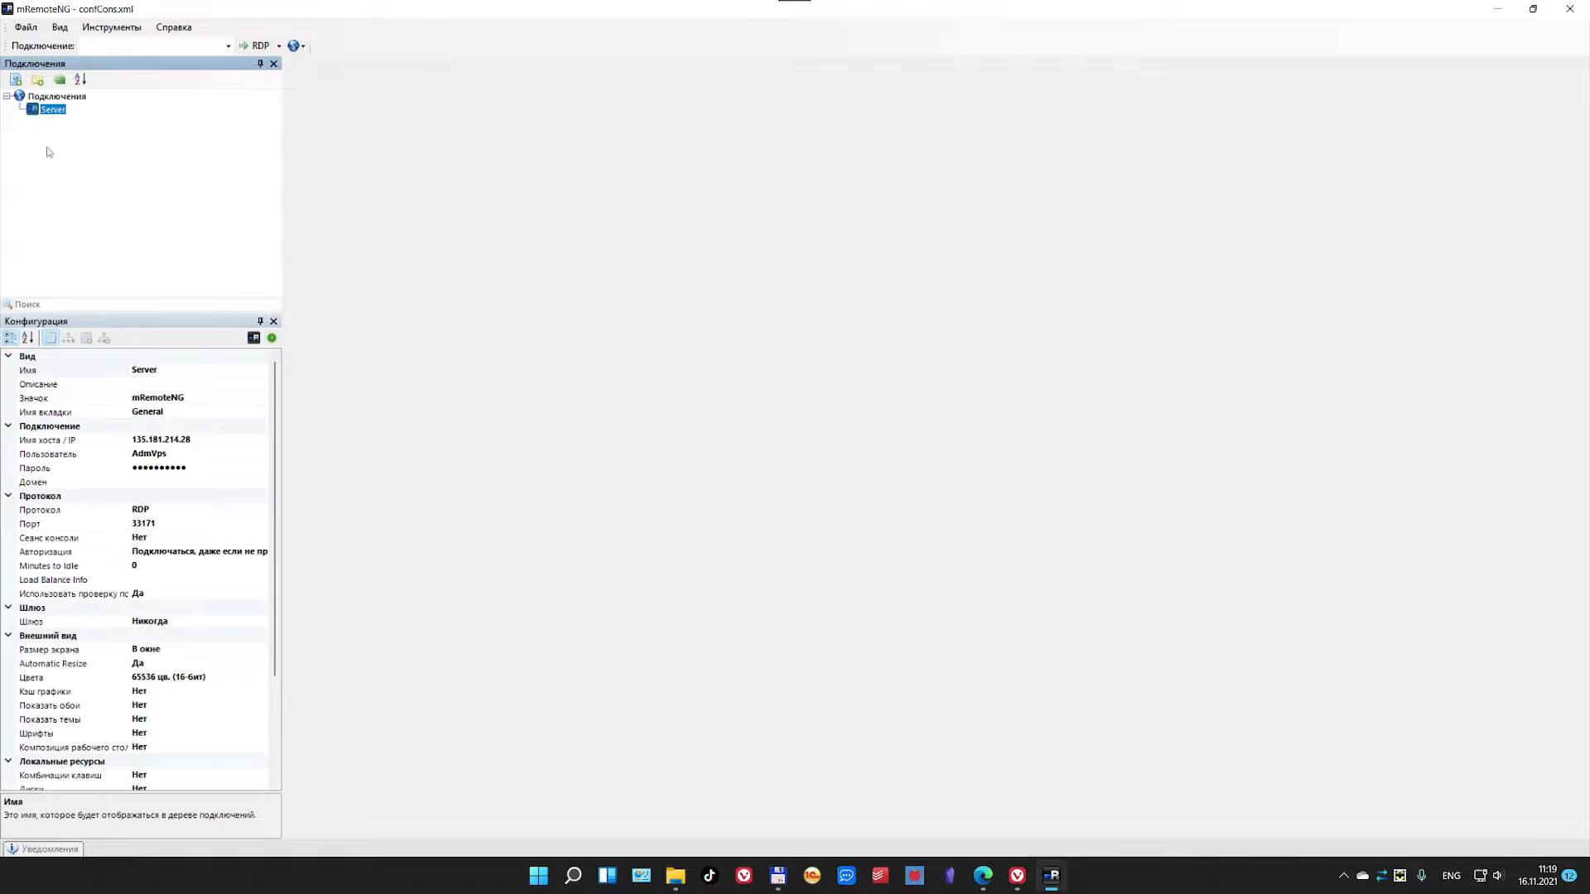
{"action": "left_click", "coordinate": [1569, 9]}
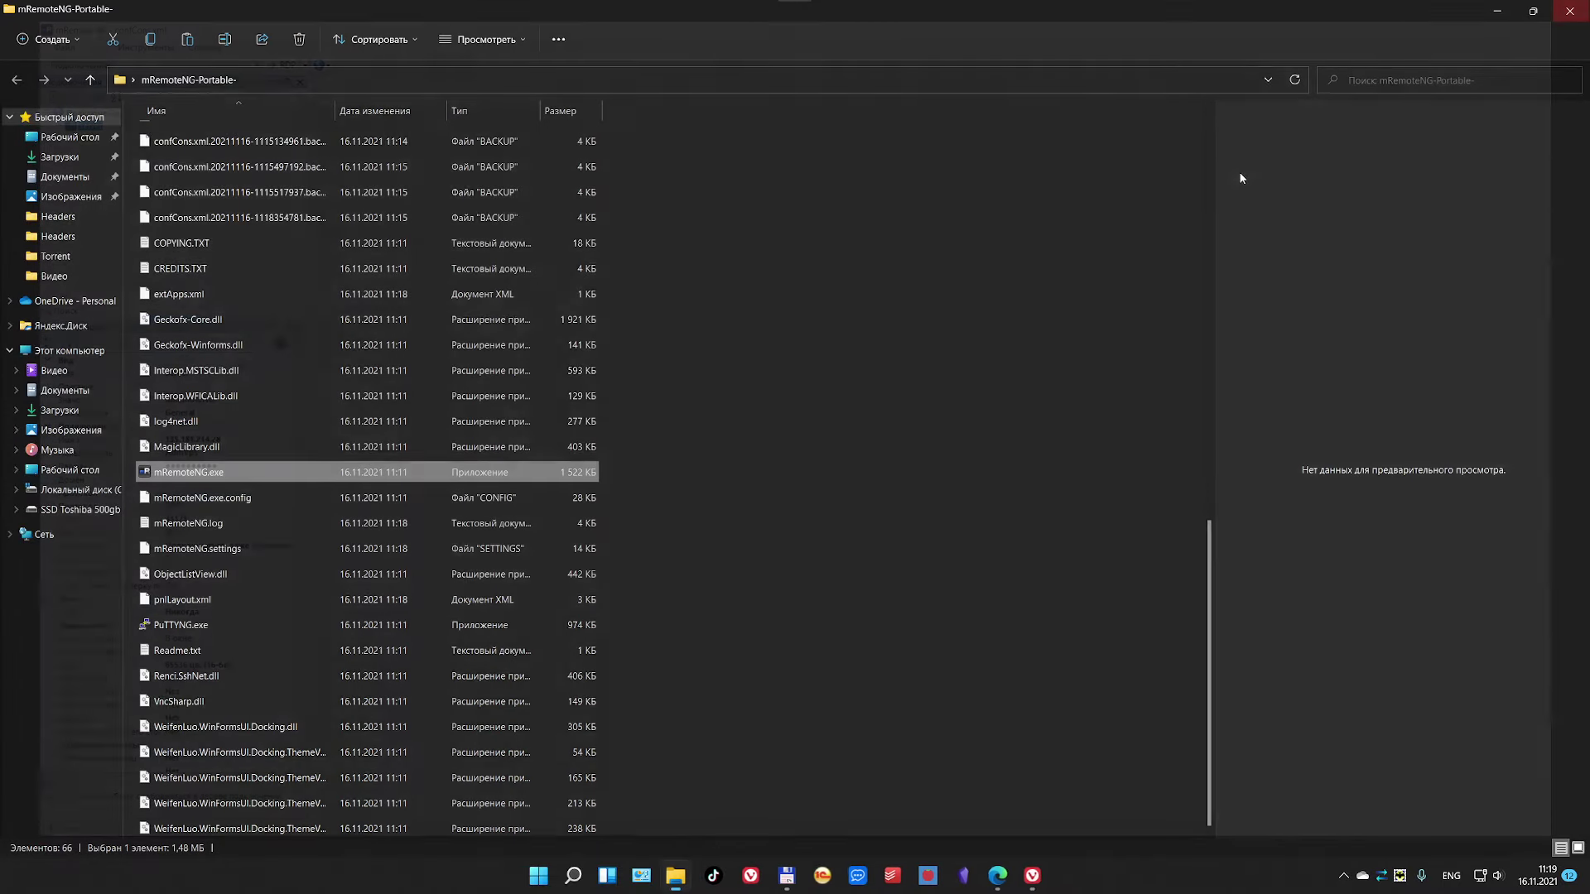
{"action": "left_click", "coordinate": [1569, 9]}
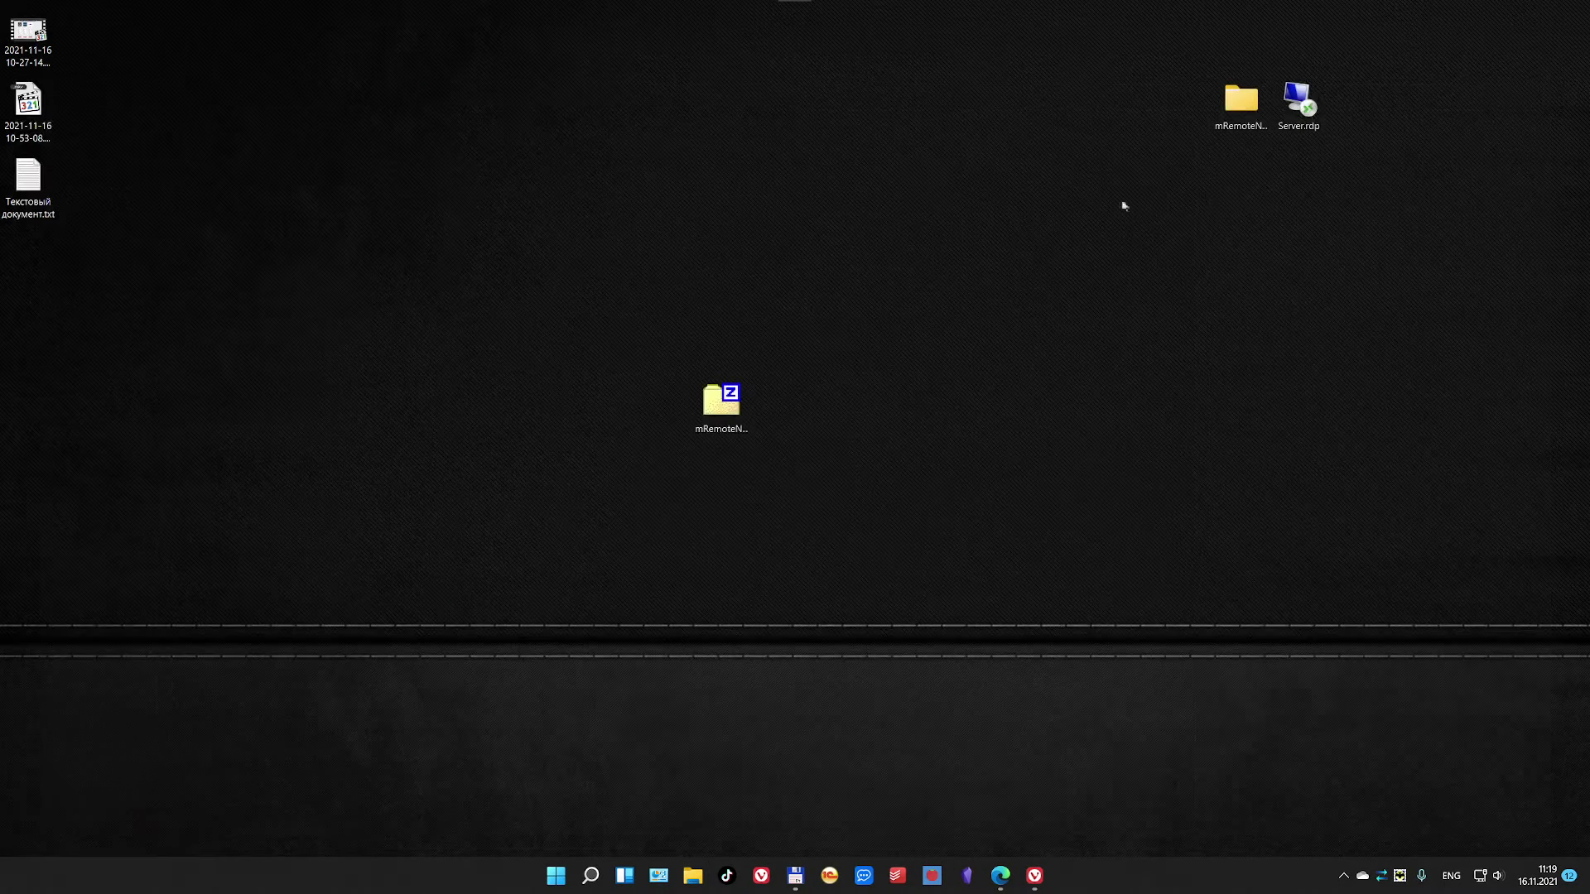
{"action": "left_click_drag", "start_coordinate": [721, 399], "coordinate": [785, 170]}
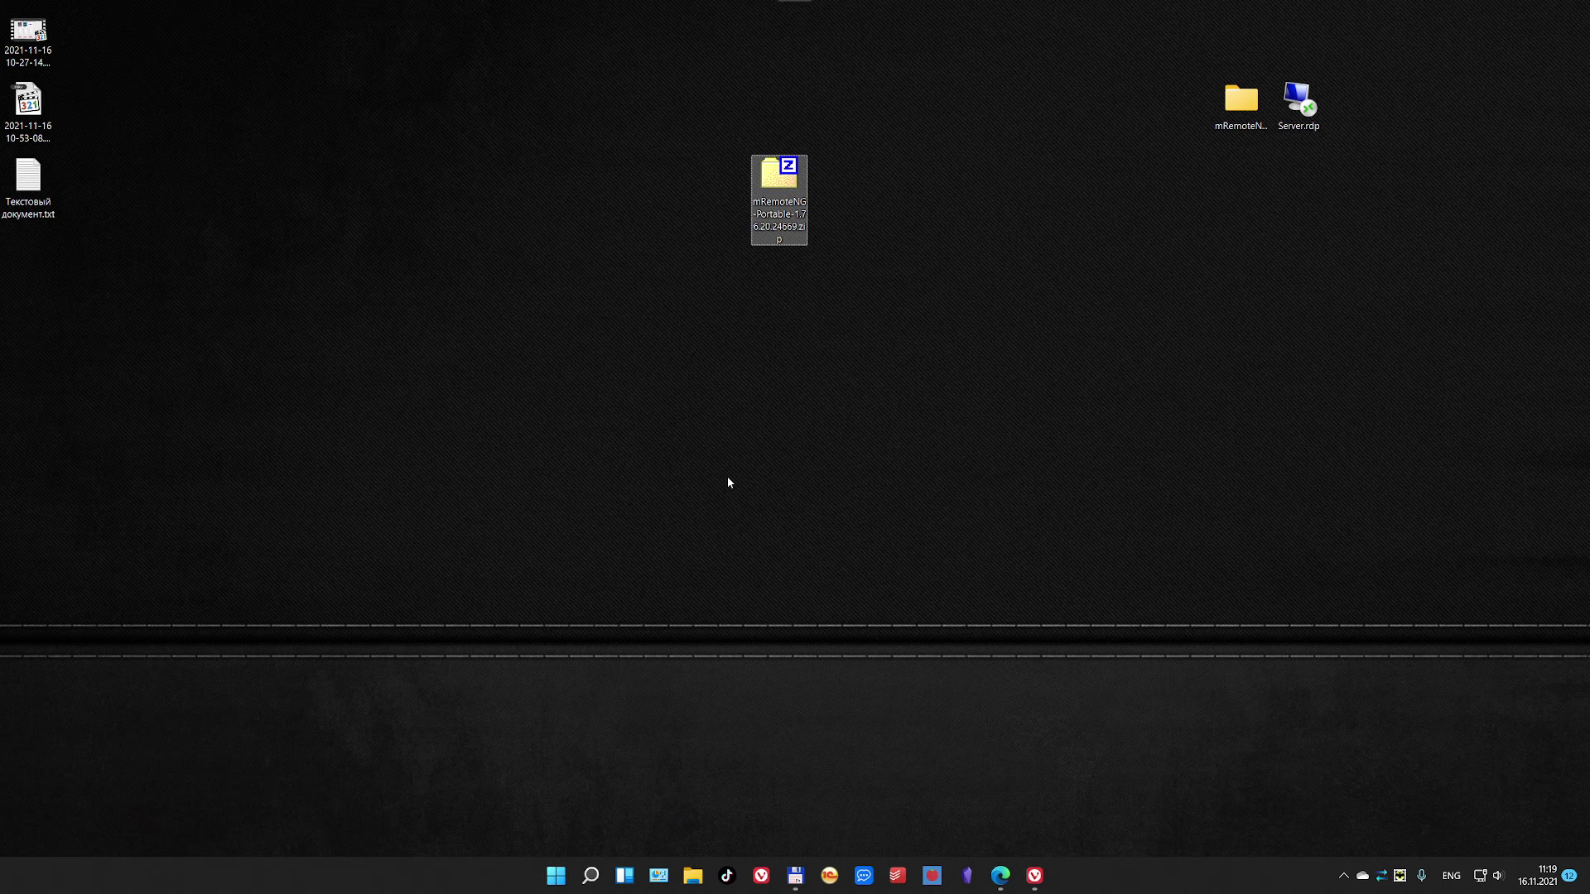
Step: Search 'blu' in Windows Search and launch BlueStacks 5 from Best match
{"action": "left_click", "coordinate": [592, 878]}
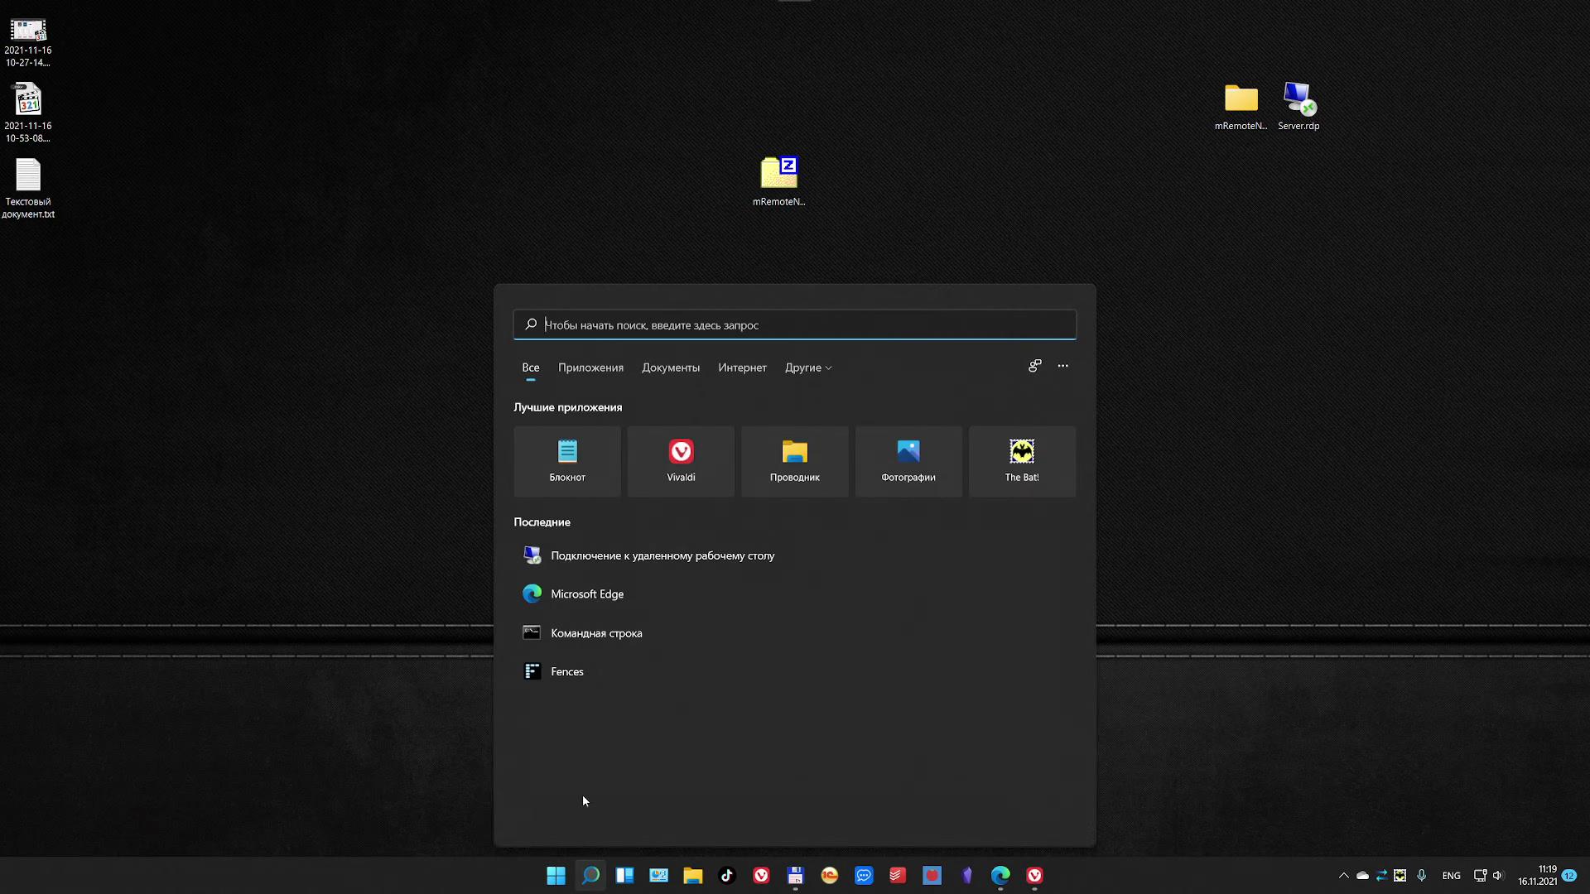
{"action": "type", "text": "blueStacks 5"}
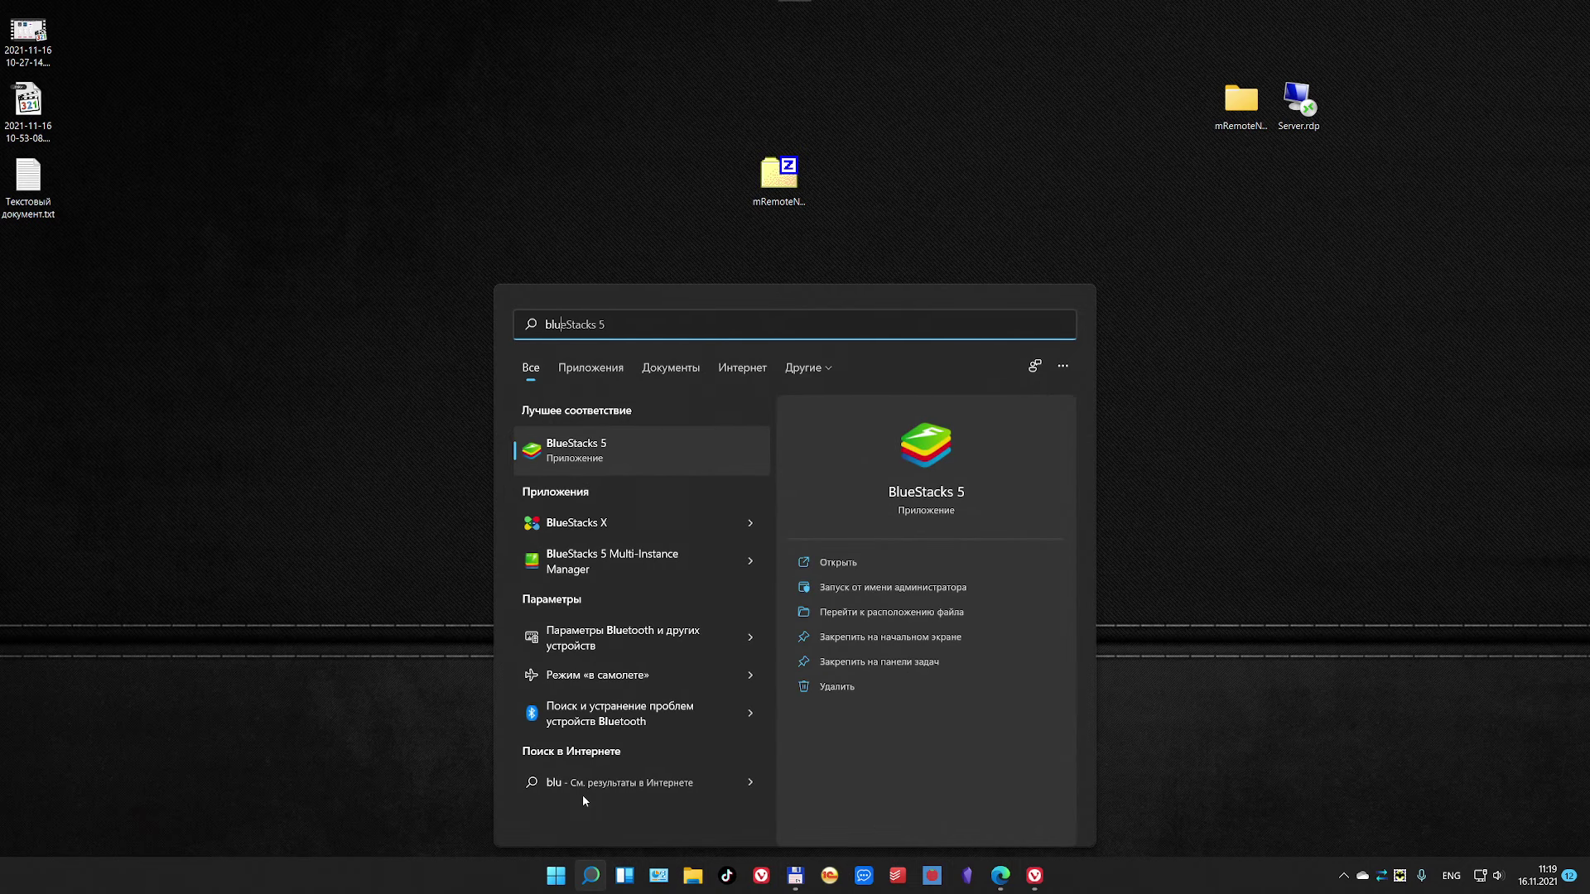
{"action": "left_click", "coordinate": [679, 450]}
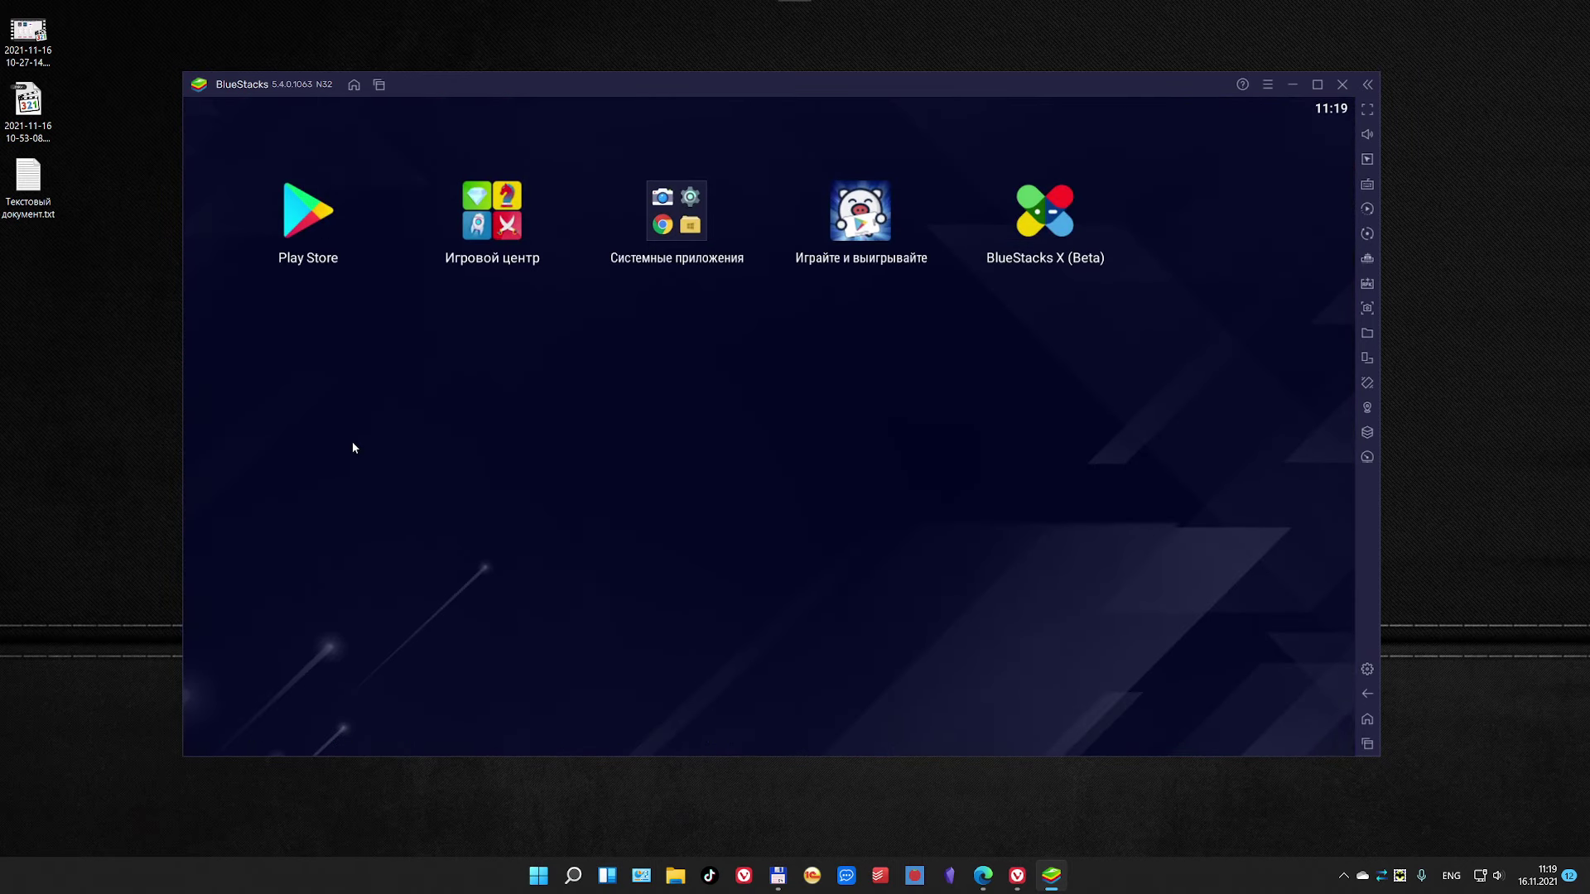
Step: Search Google Play in BlueStacks for 'rdp клиент'
{"action": "left_click", "coordinate": [300, 219]}
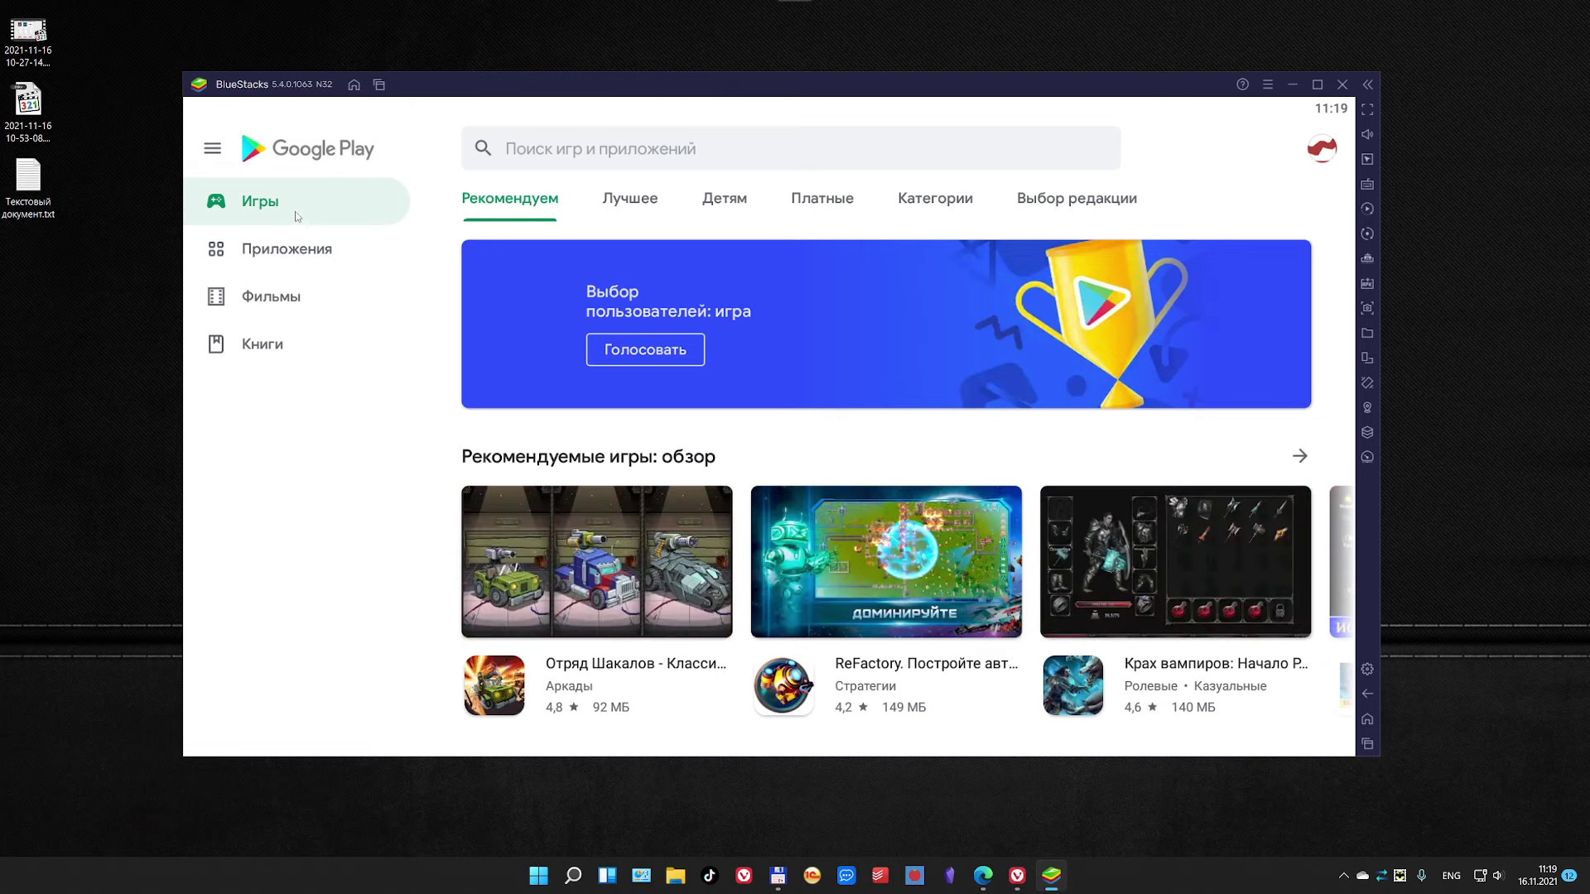
{"action": "left_click", "coordinate": [607, 153]}
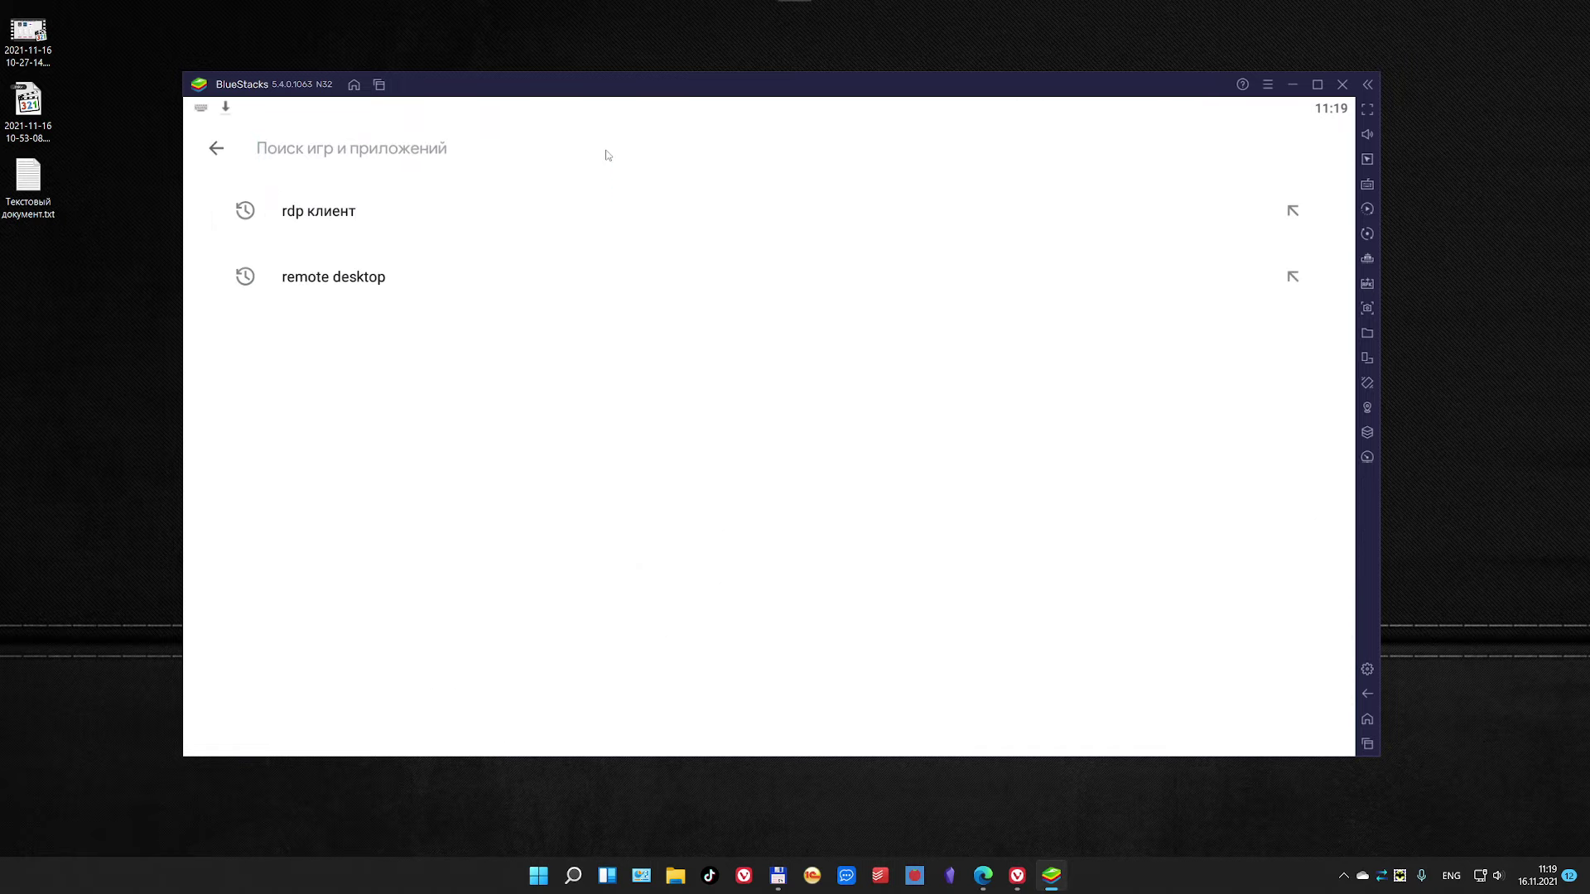
{"action": "left_click", "coordinate": [364, 217]}
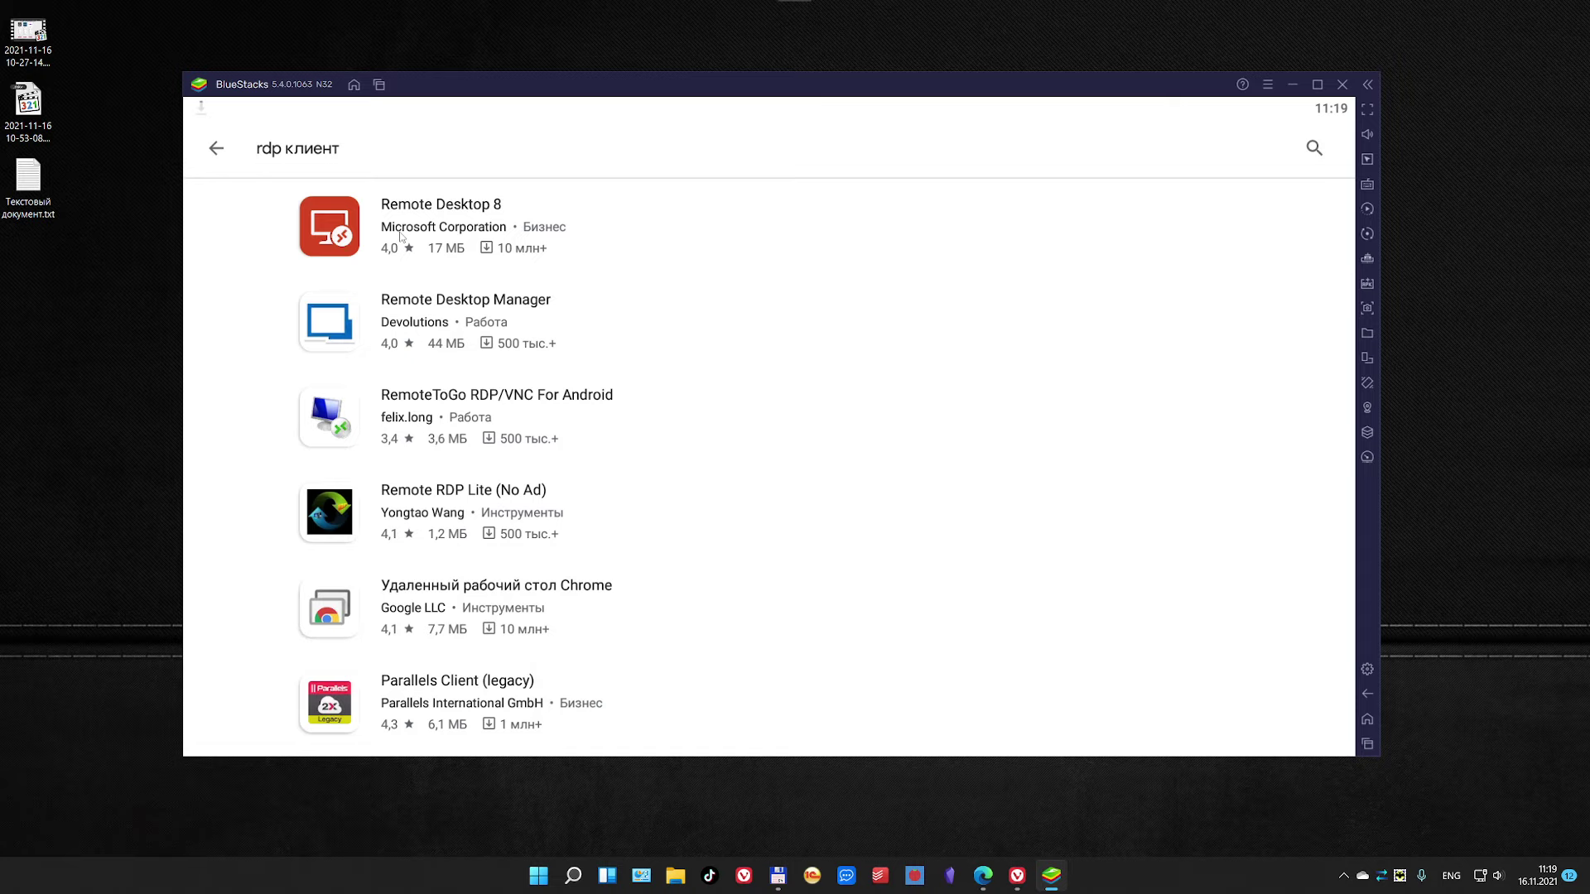
Step: Install Remote Desktop 8 from its app page and launch it
{"action": "left_click", "coordinate": [448, 222]}
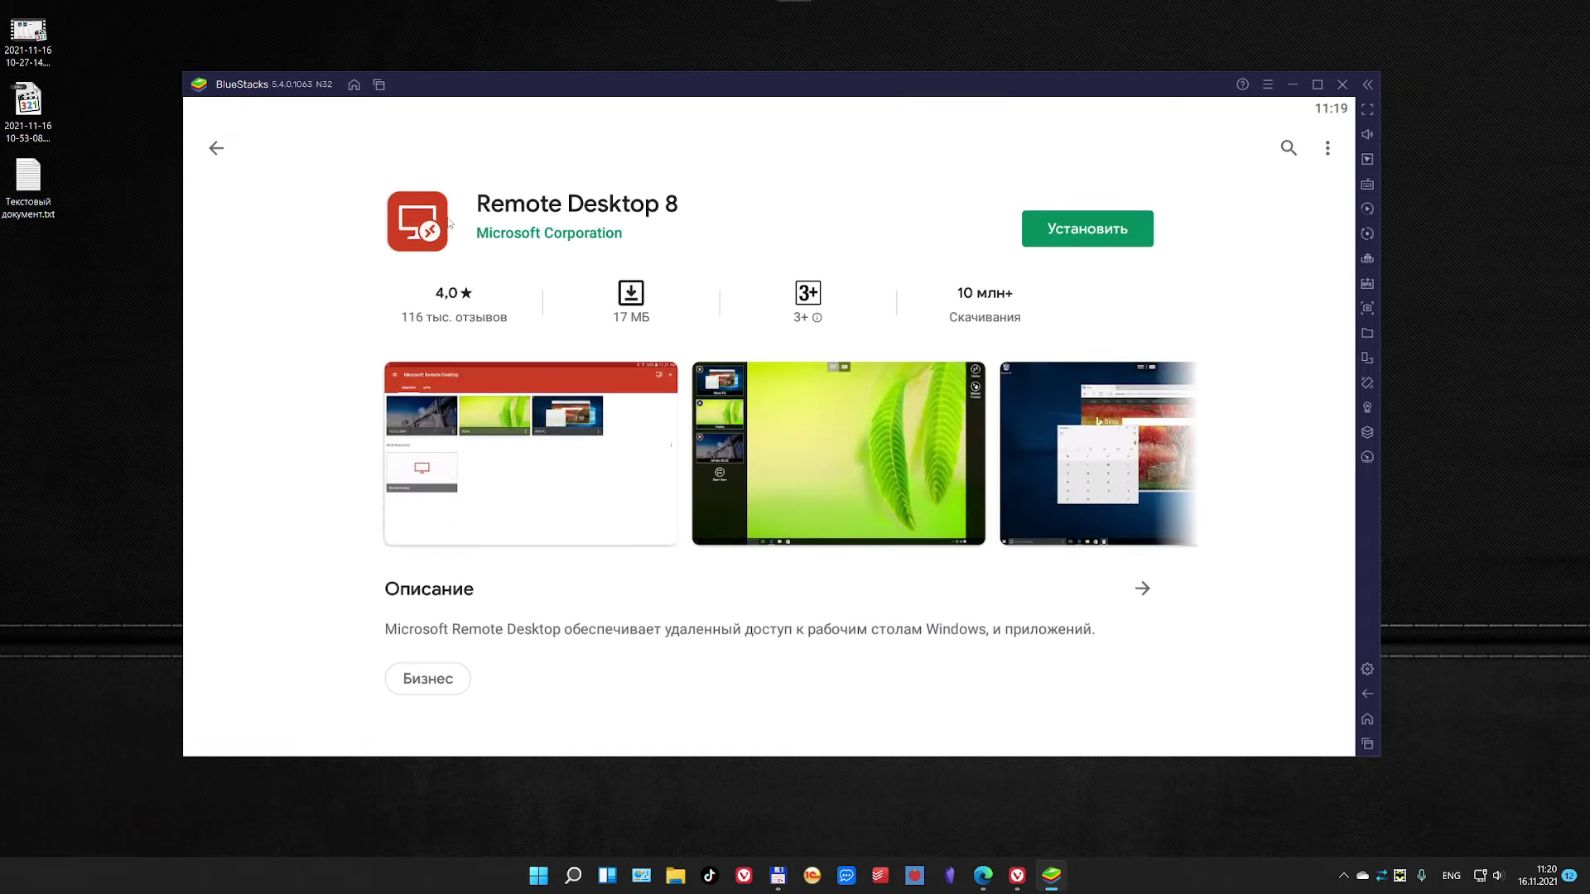
{"action": "left_click", "coordinate": [1059, 234]}
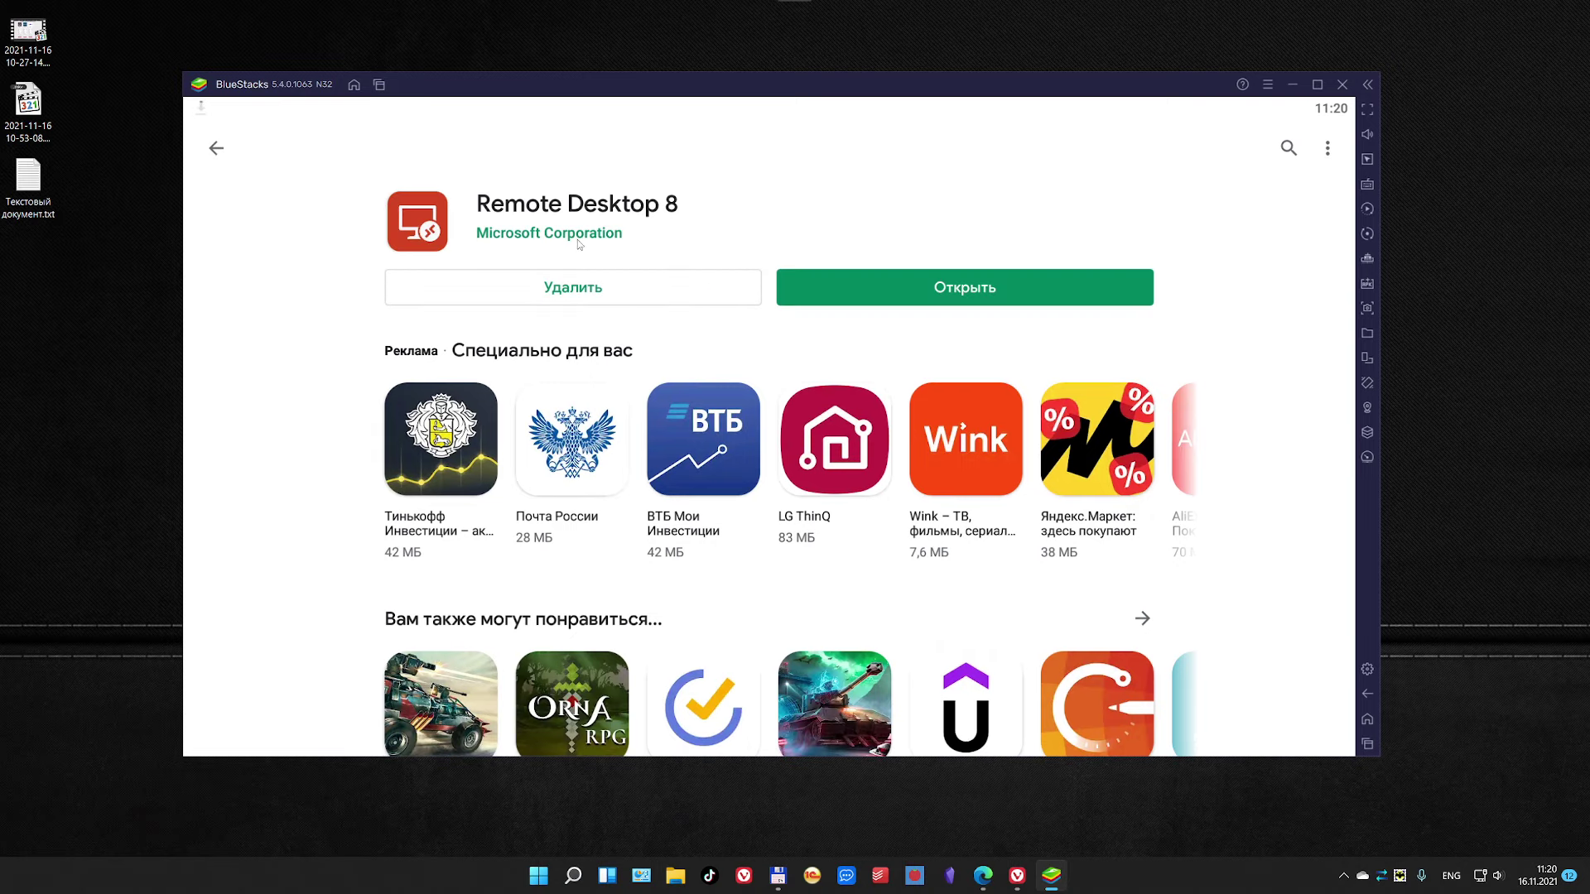
{"action": "left_click", "coordinate": [919, 289]}
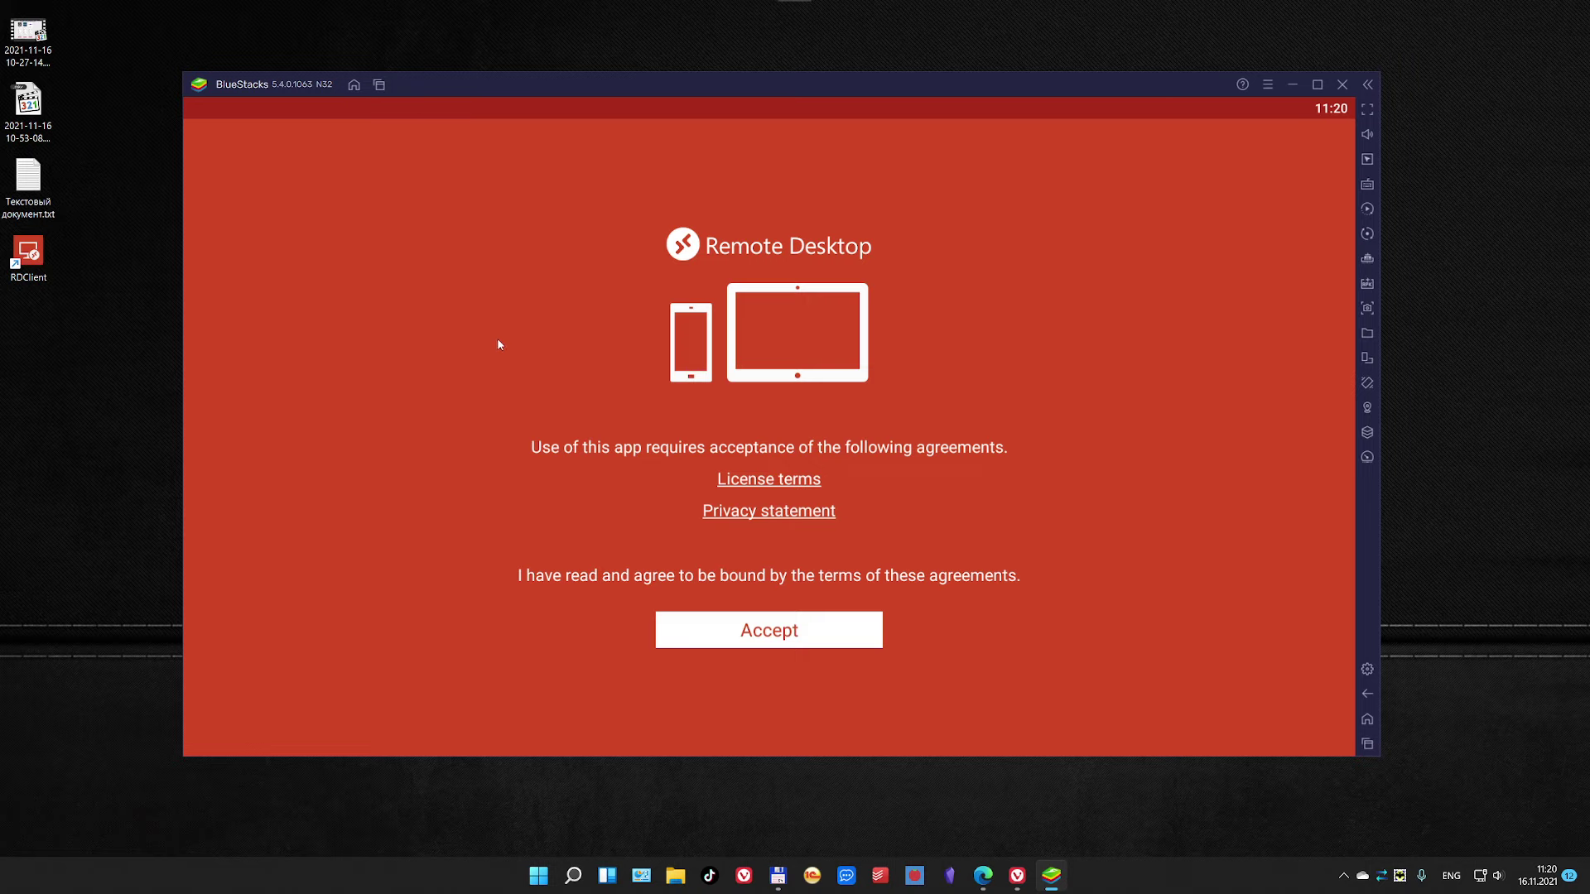
Step: Accept the Remote Desktop license agreement and glance at the navigation menu
{"action": "left_click", "coordinate": [746, 634]}
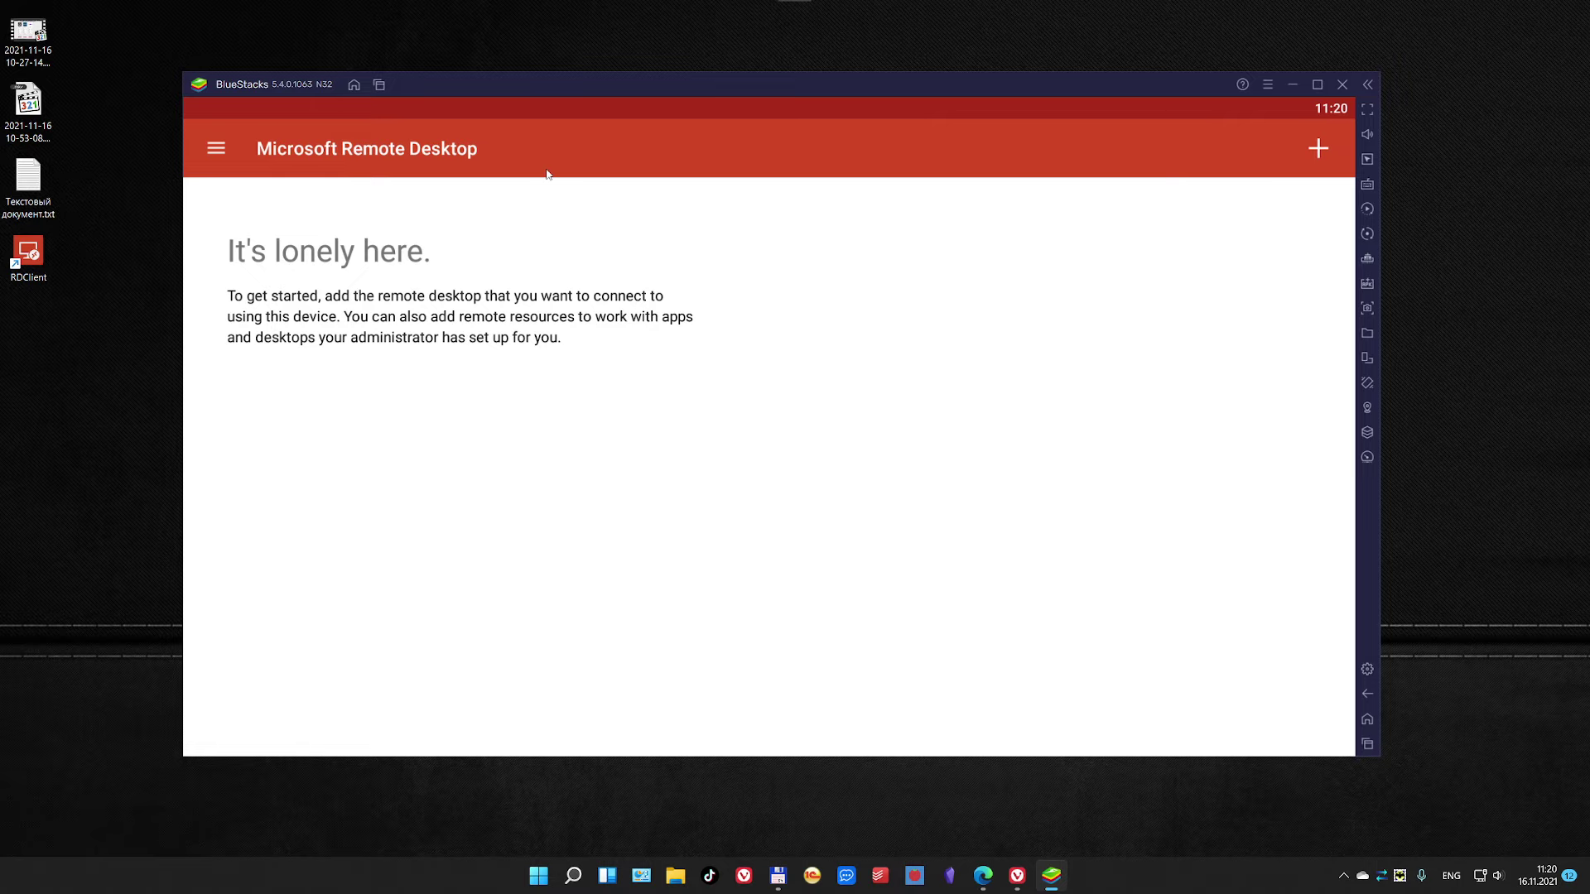
{"action": "left_click", "coordinate": [212, 151]}
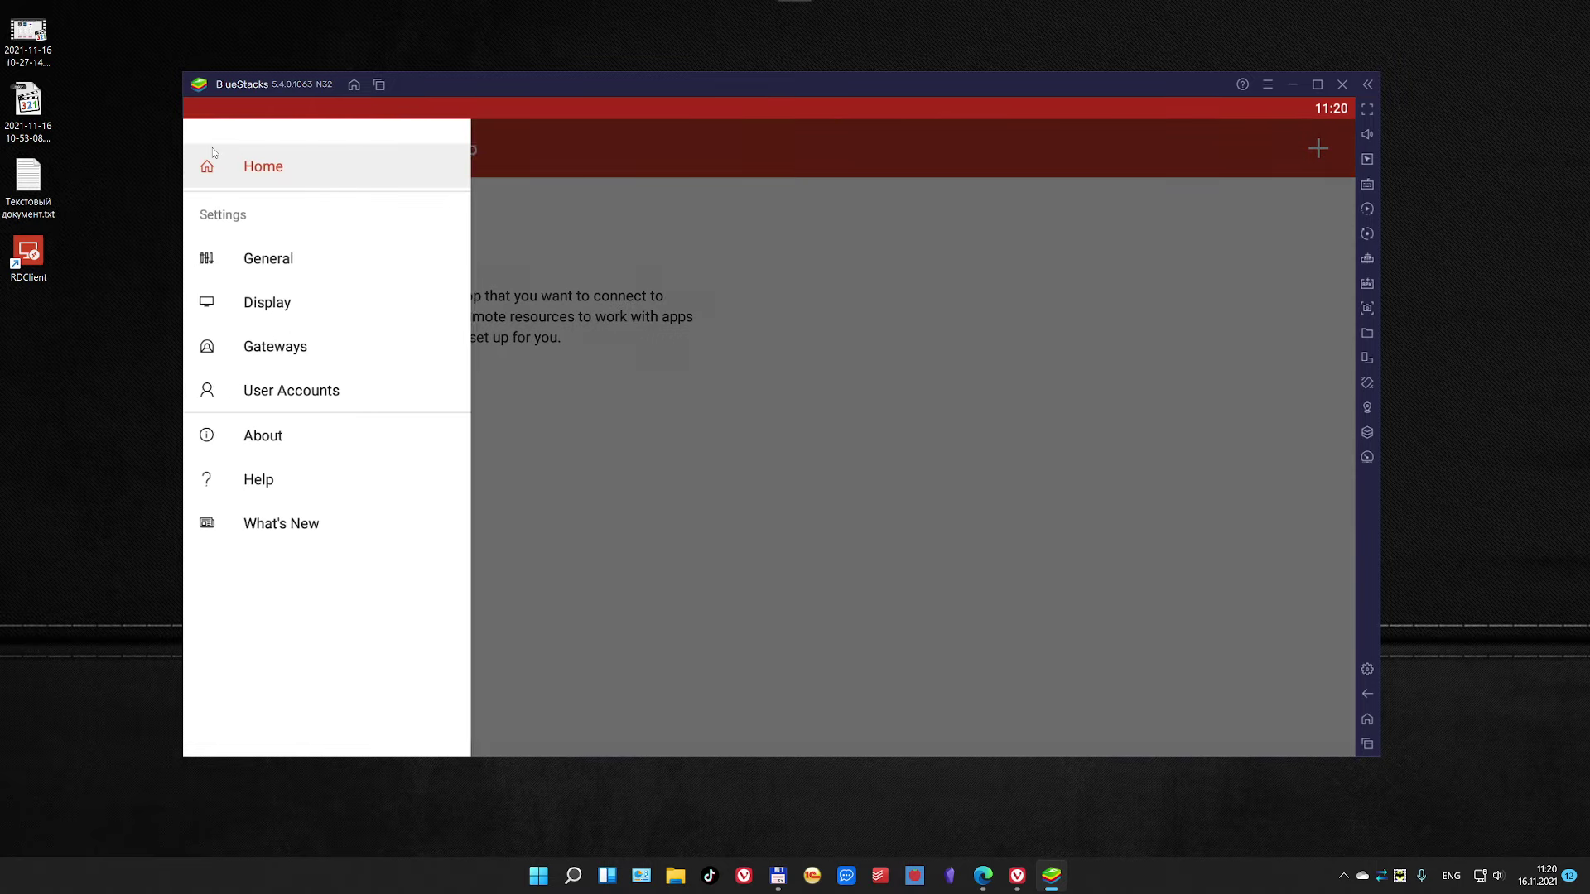
{"action": "left_click", "coordinate": [901, 238]}
Step: Start adding a new Desktop and choose to add it manually
{"action": "left_click", "coordinate": [1319, 149]}
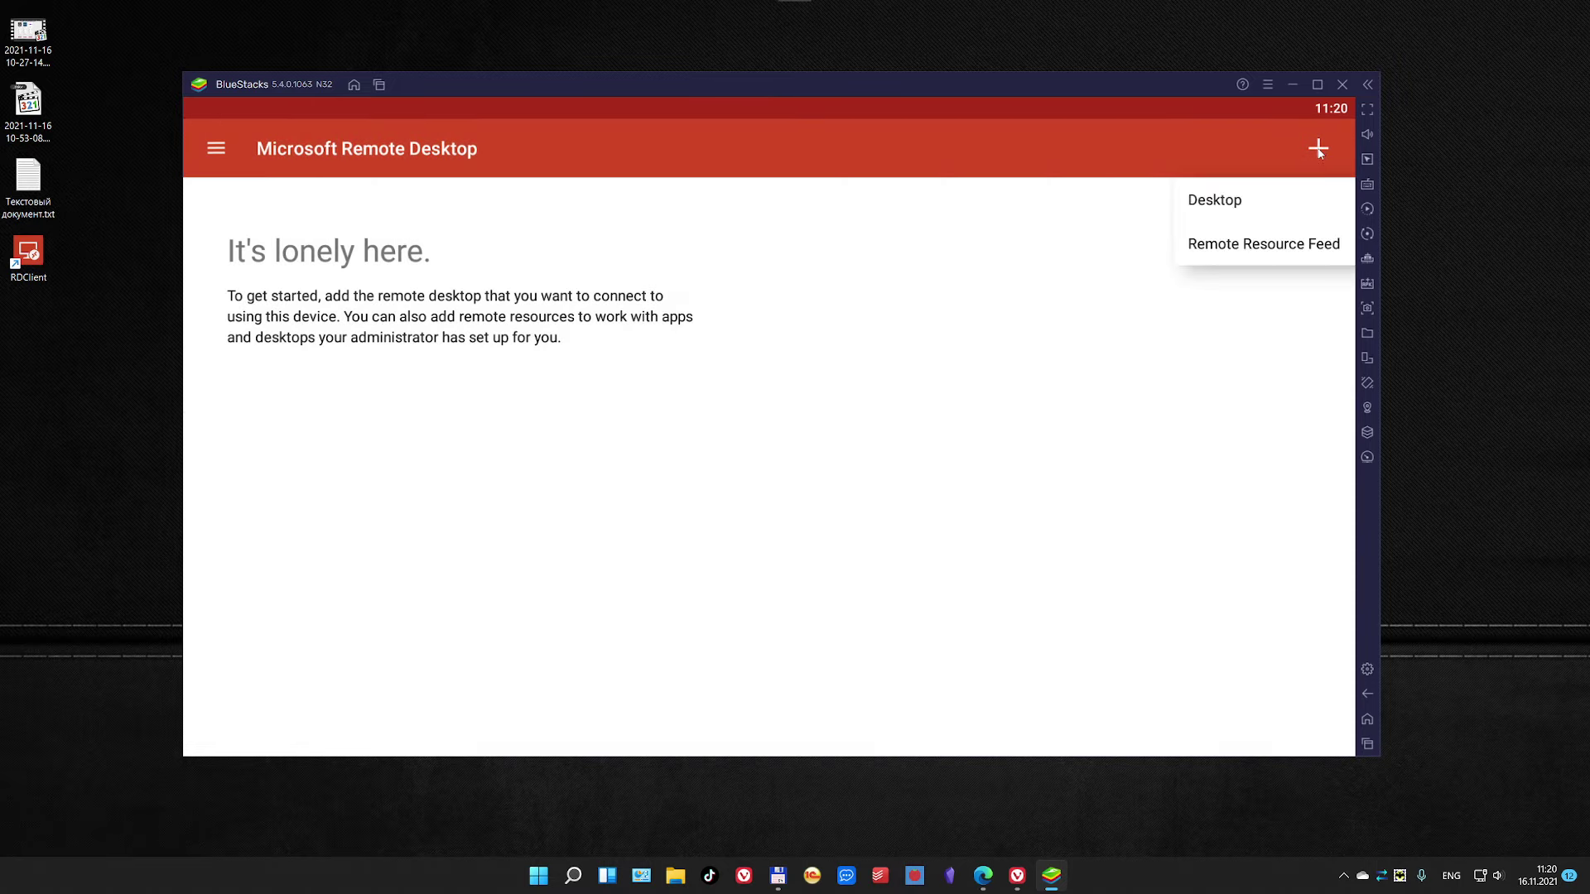
{"action": "left_click", "coordinate": [1234, 204]}
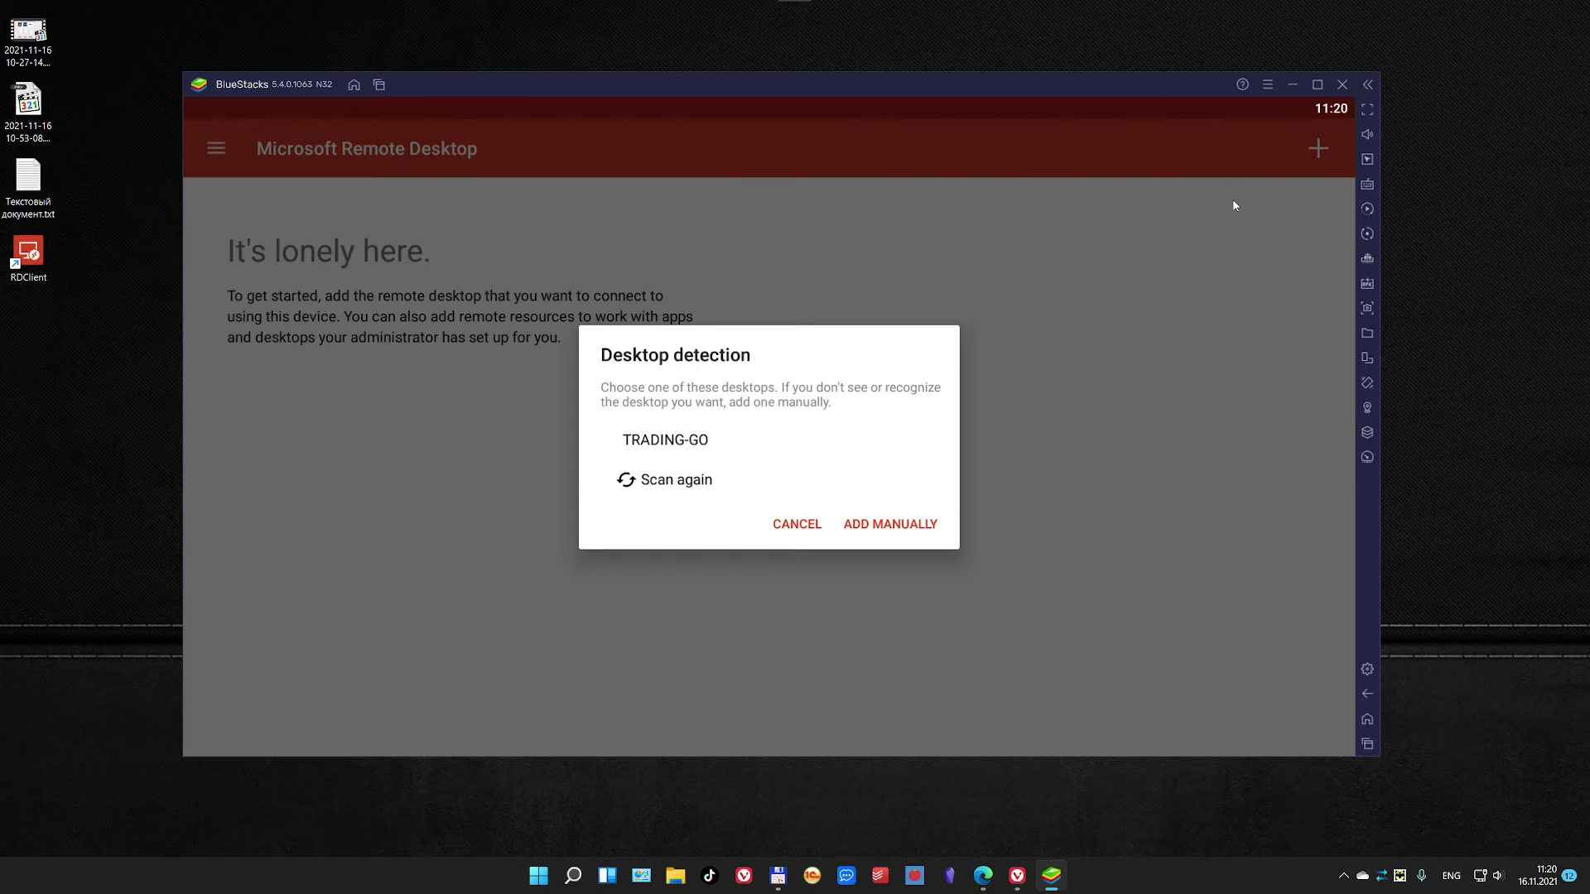
{"action": "left_click", "coordinate": [898, 526]}
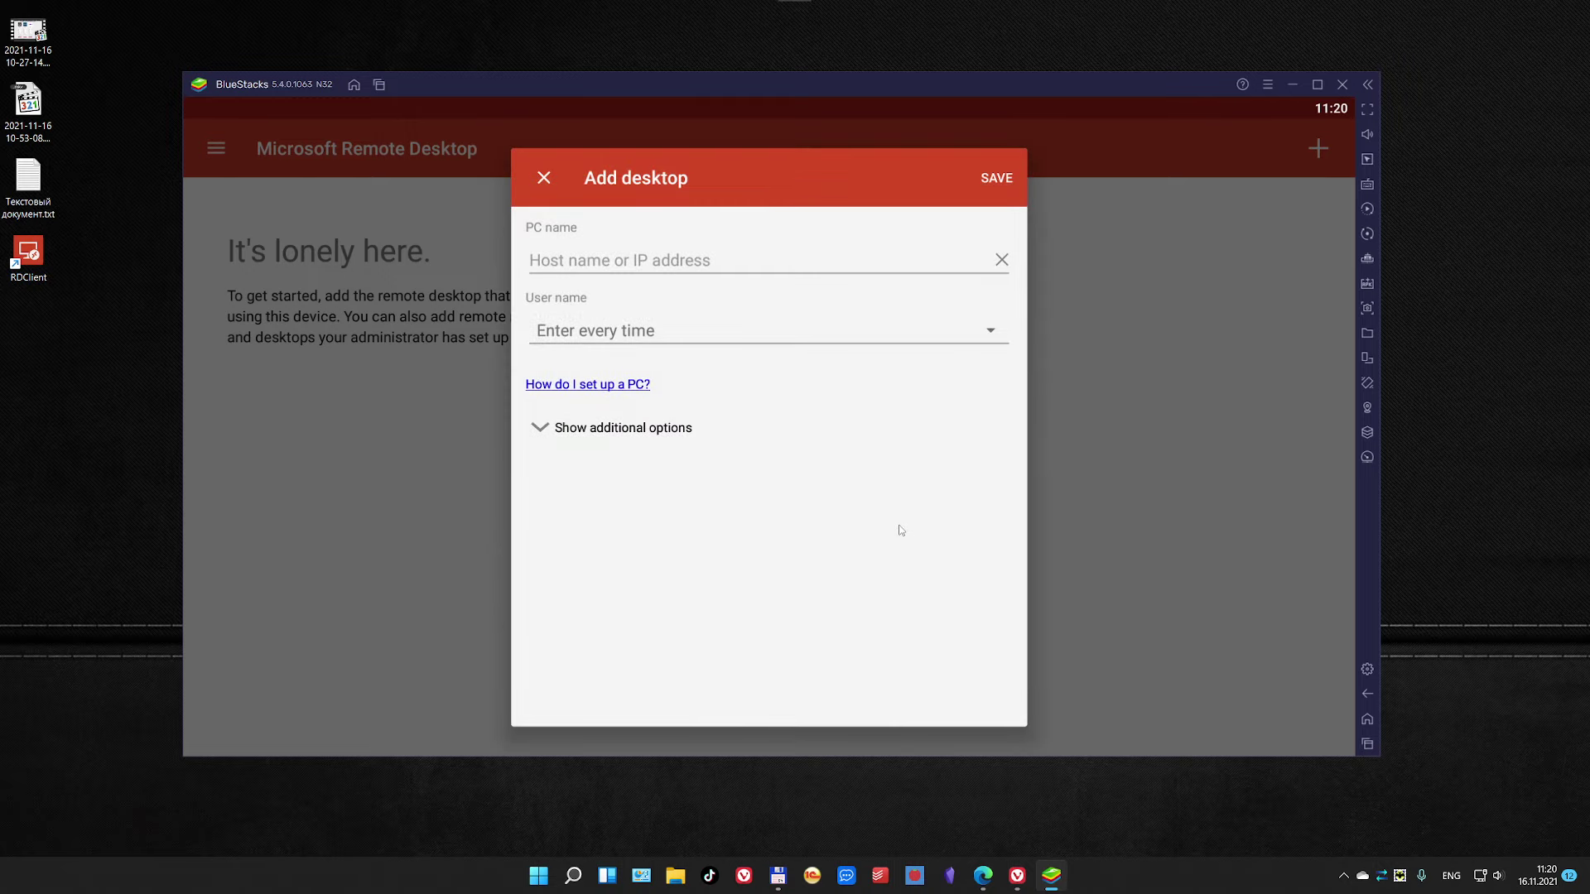
Step: Paste the server address 135.181.214.28:33171 from the credentials notes as the PC name
{"action": "left_click", "coordinate": [695, 266]}
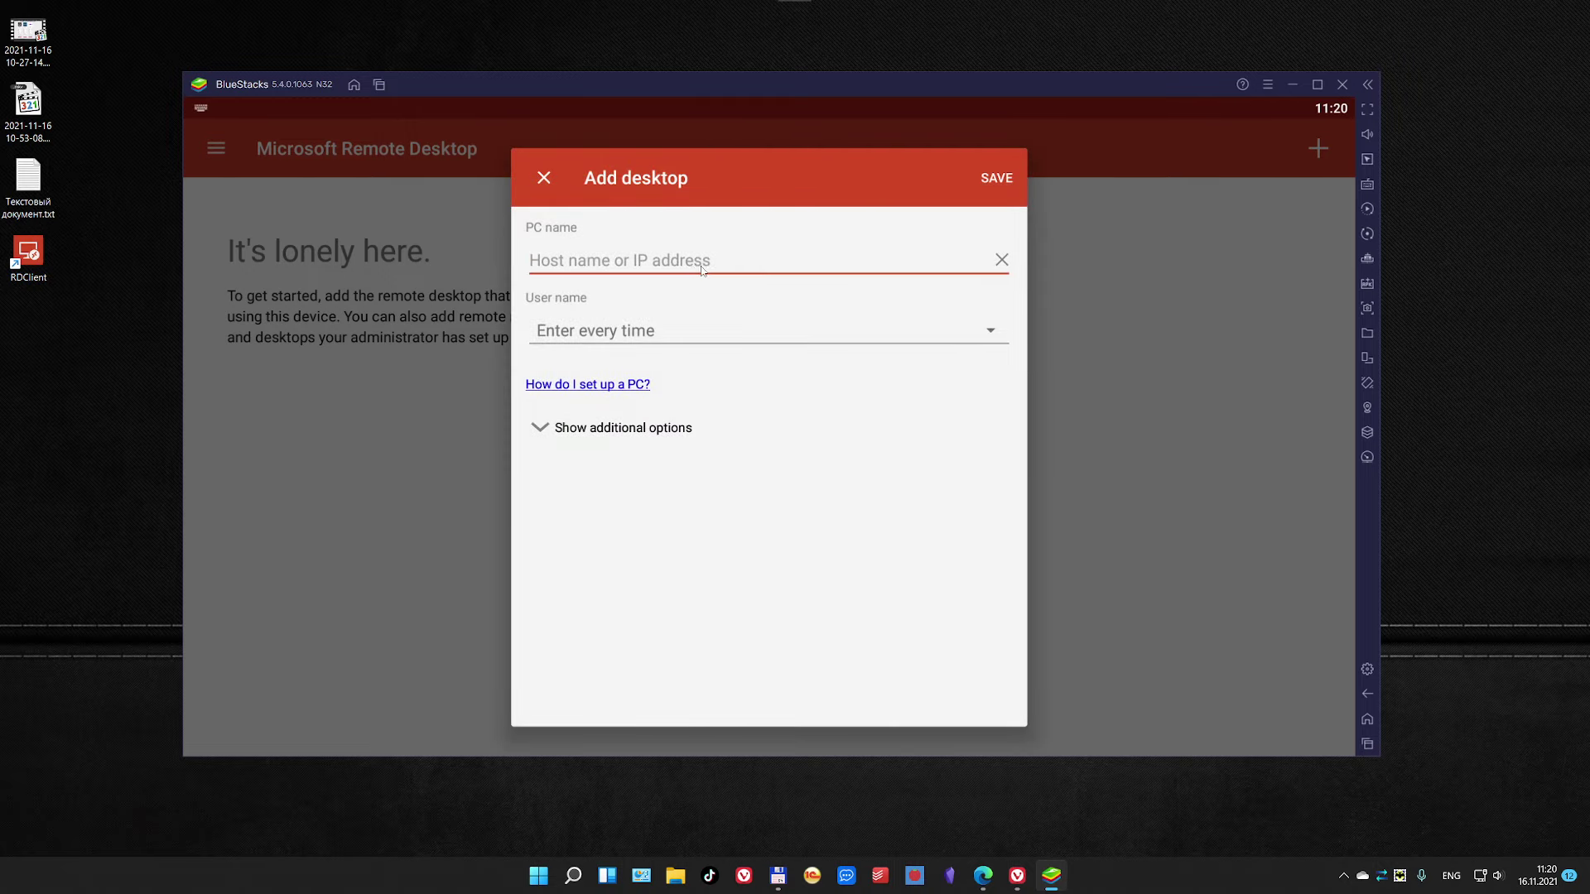
{"action": "double_click", "coordinate": [28, 184]}
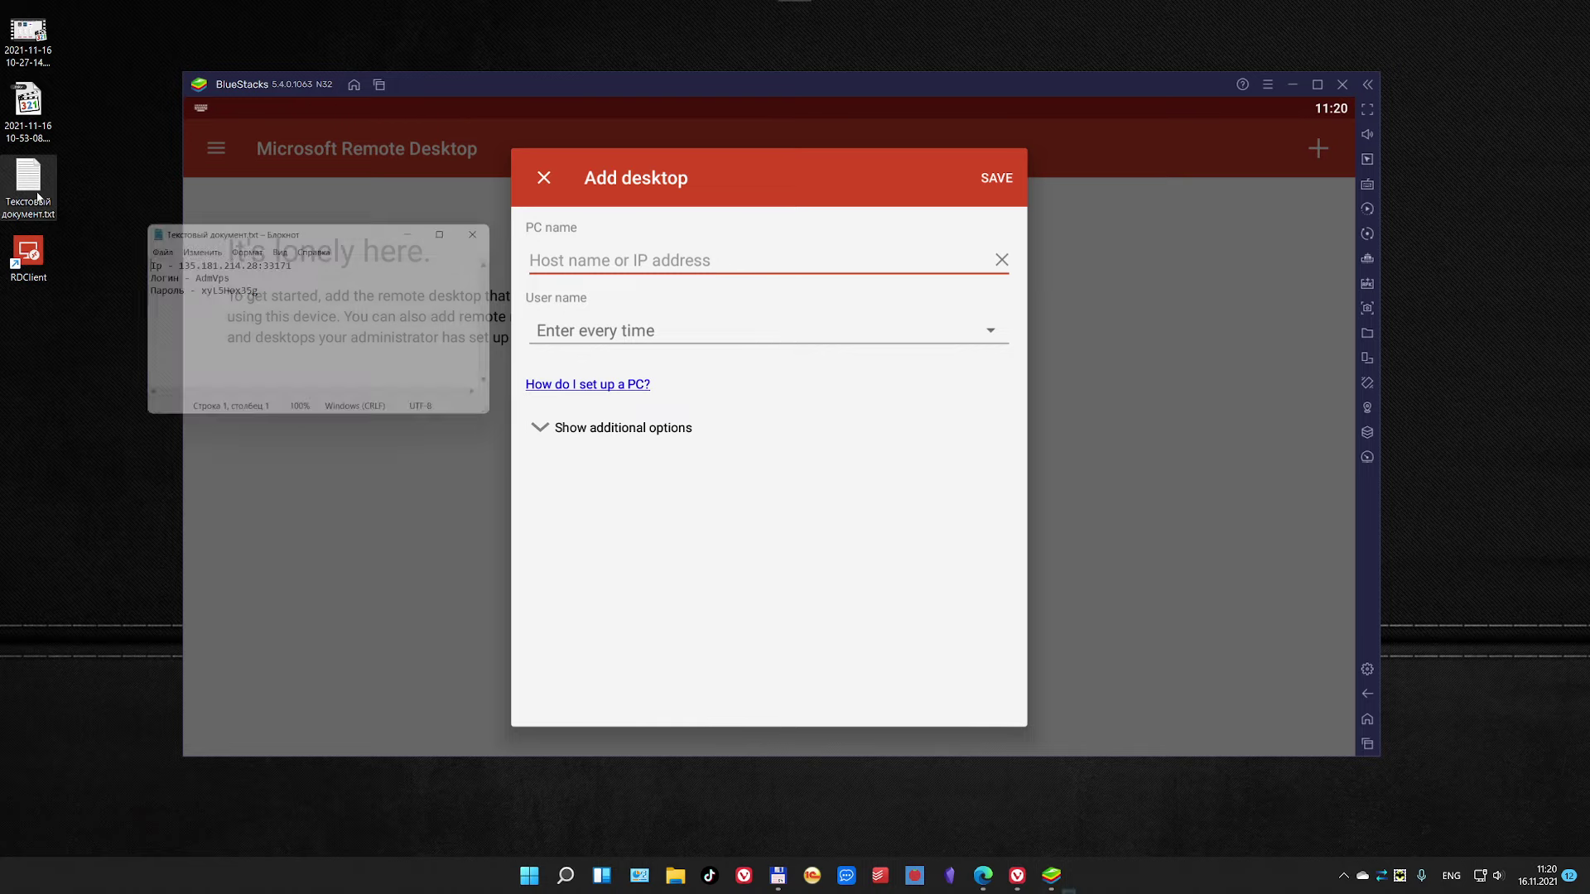
{"action": "left_click_drag", "start_coordinate": [298, 263], "coordinate": [169, 262]}
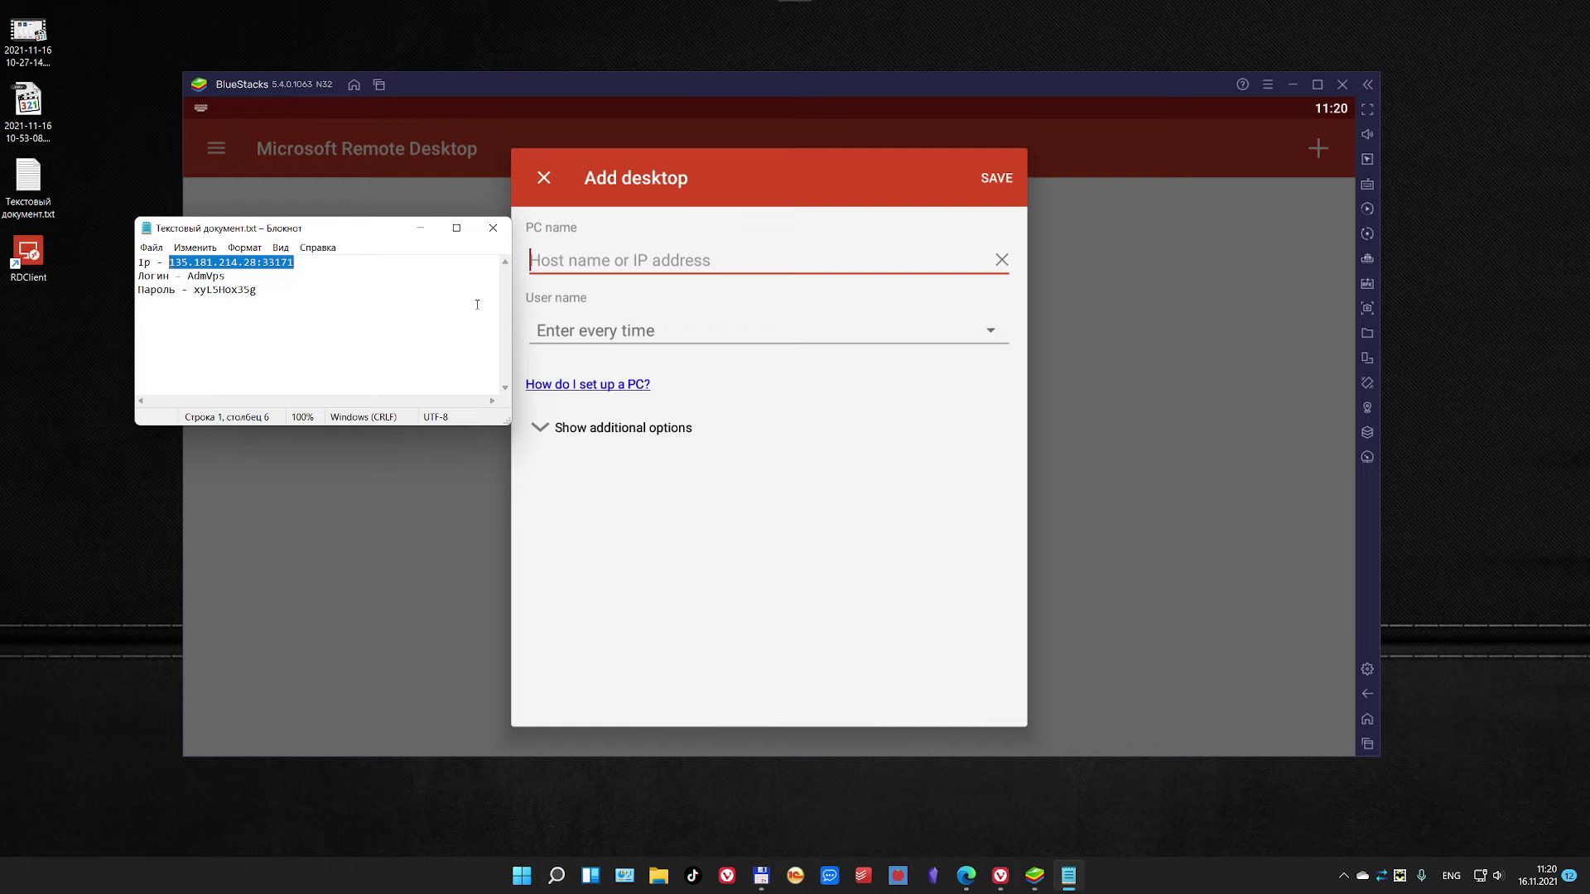
{"action": "left_click", "coordinate": [629, 261]}
{"action": "type", "text": "135.181.214.28:33171"}
Step: Add and save a user account with the VPS login name and password from the notes
{"action": "left_click", "coordinate": [748, 335]}
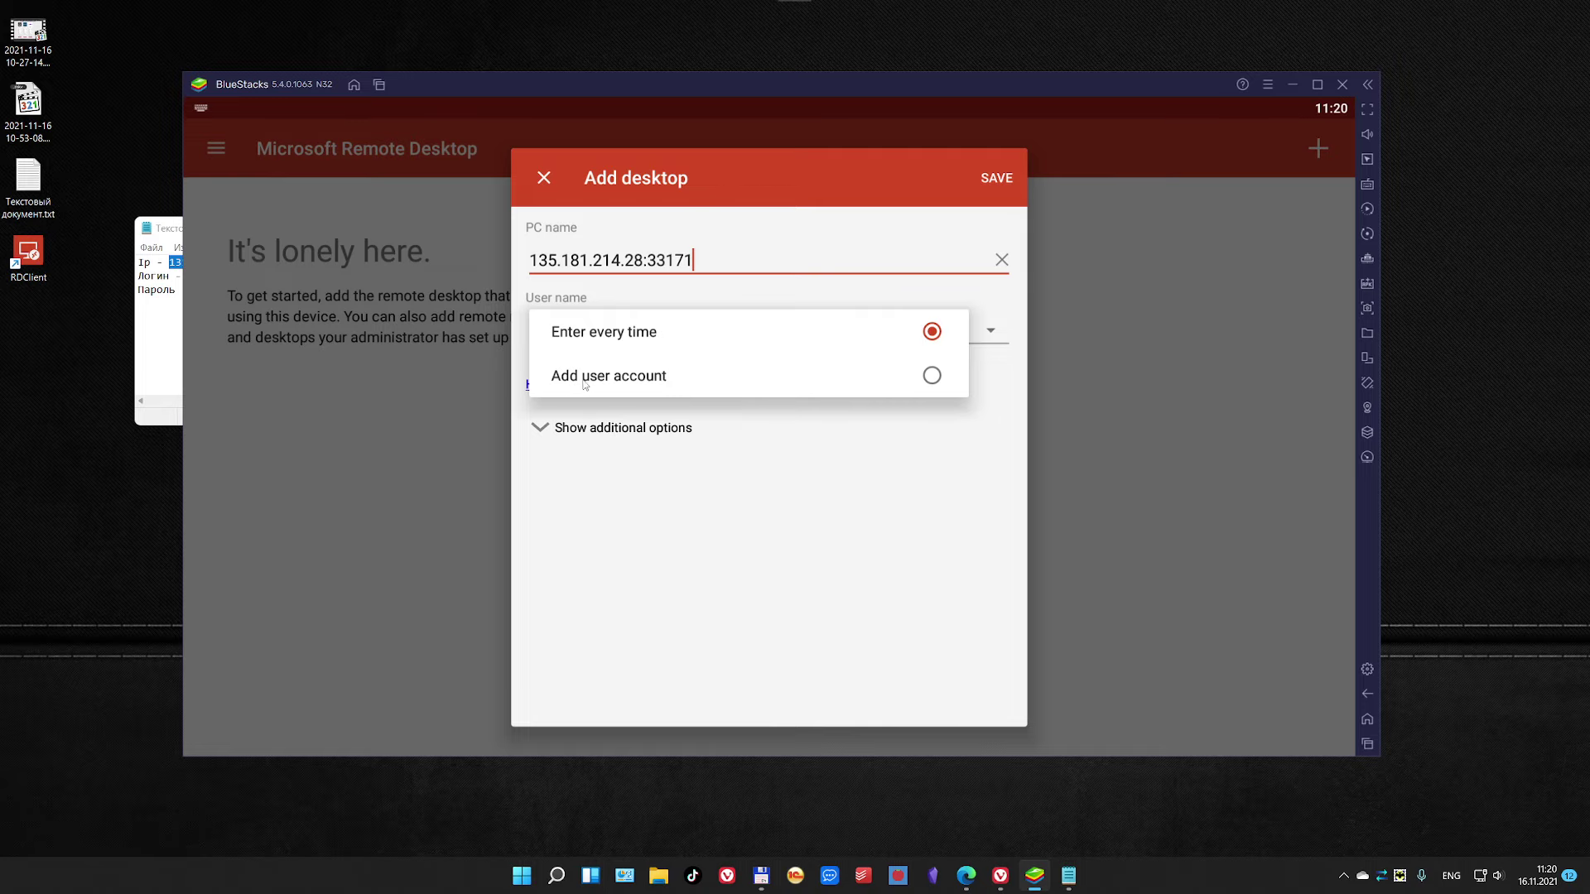
{"action": "left_click", "coordinate": [933, 376]}
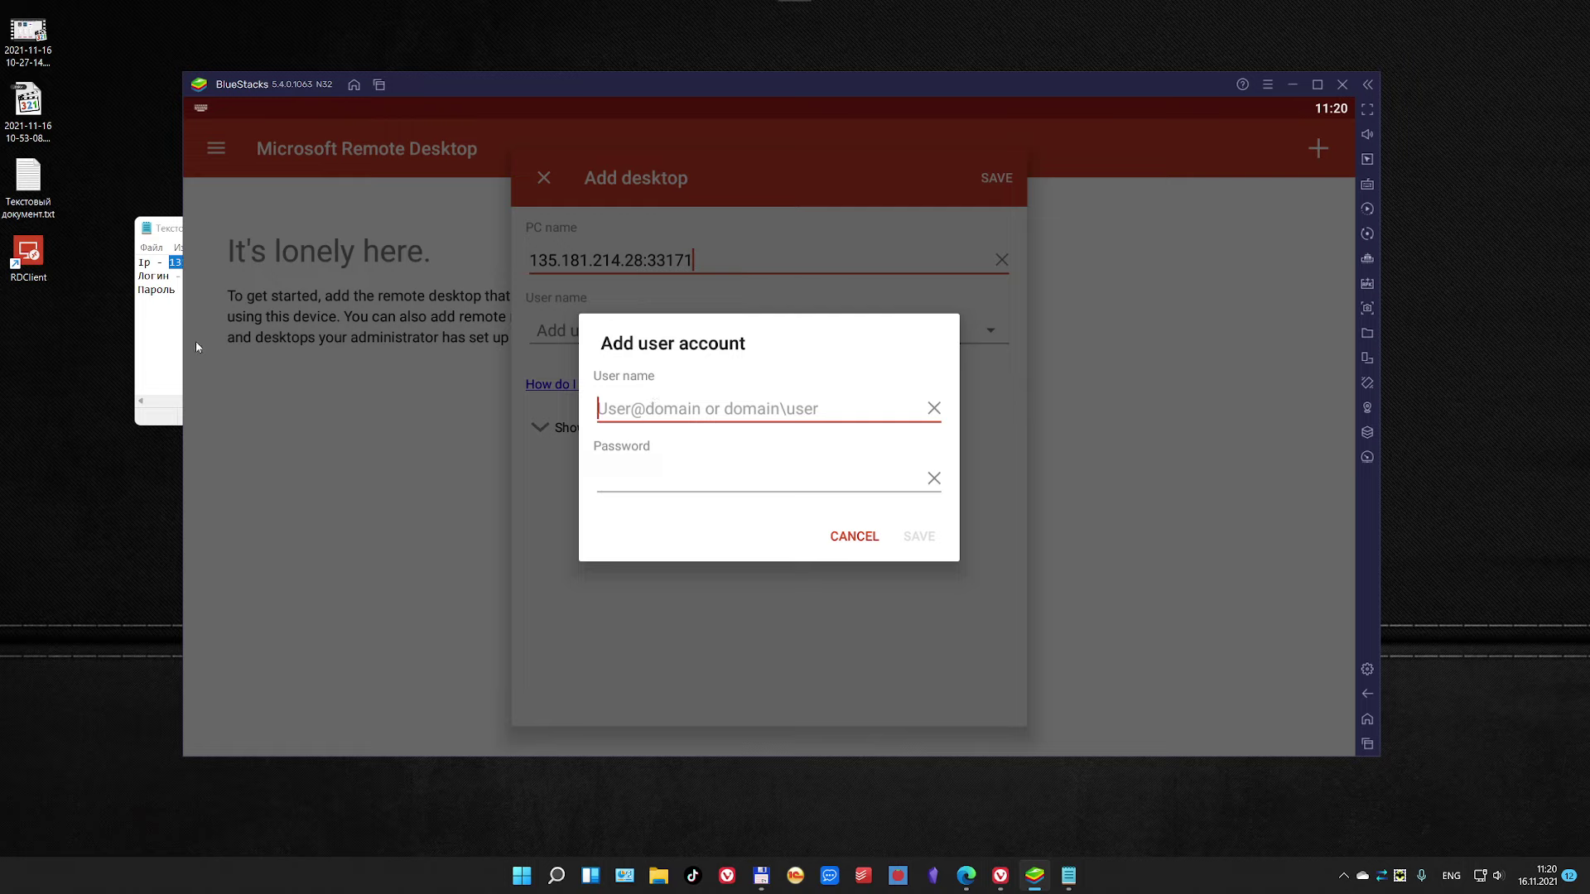
{"action": "left_click", "coordinate": [170, 326]}
{"action": "double_click", "coordinate": [206, 276]}
{"action": "key", "text": "ctrl+c"}
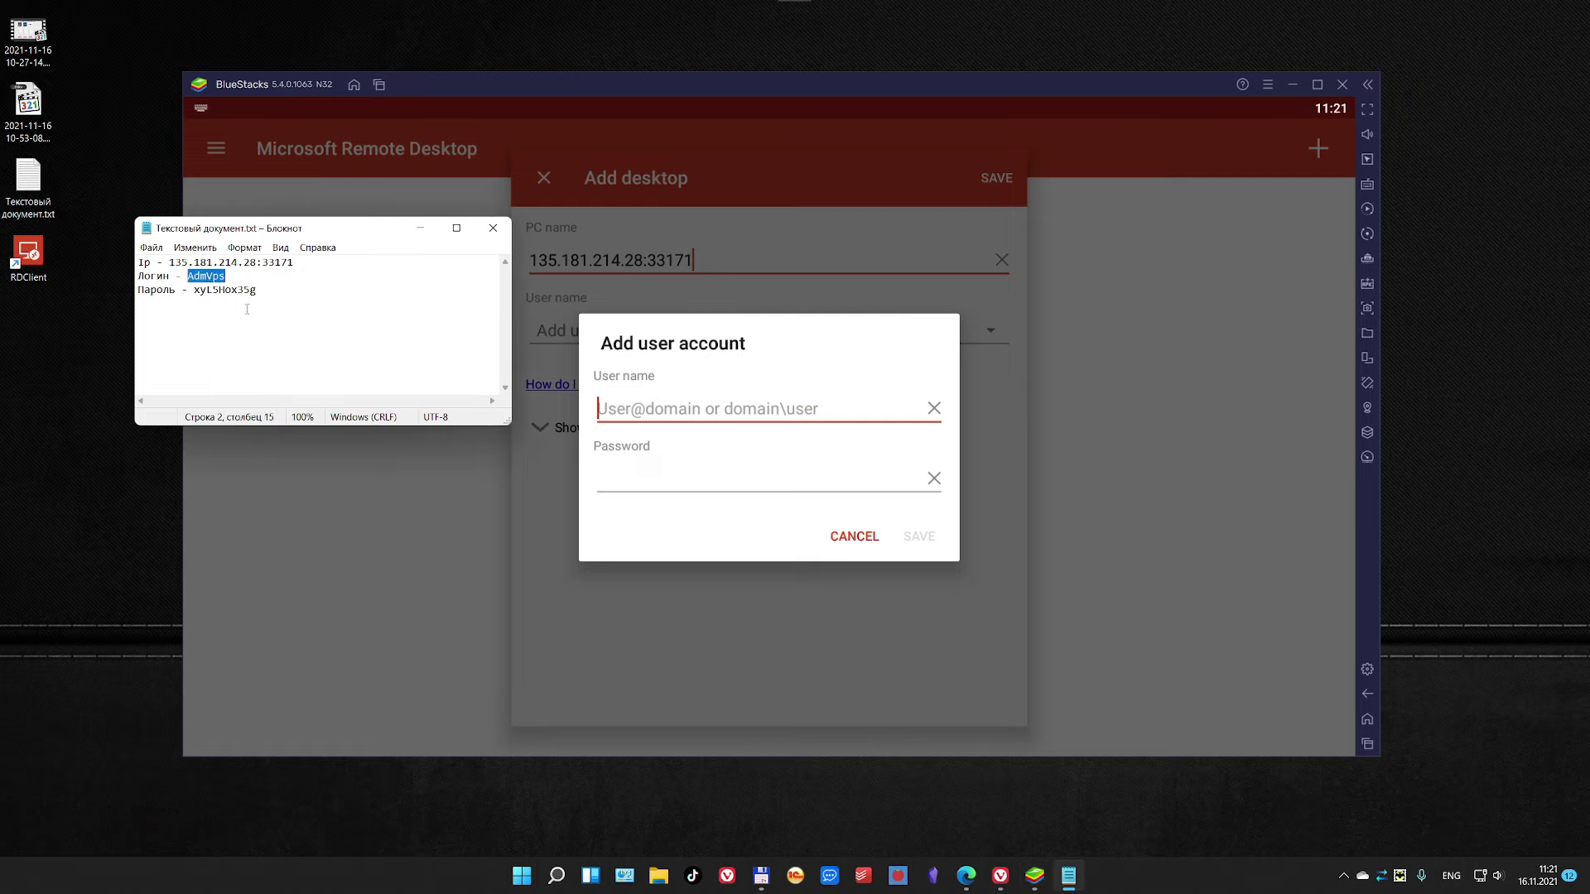
{"action": "key", "text": "ctrl+v"}
{"action": "mouse_move", "coordinate": [508, 369]}
{"action": "left_mouse_down"}
{"action": "mouse_move", "coordinate": [184, 368]}
{"action": "mouse_move", "coordinate": [511, 370]}
{"action": "left_mouse_up"}
{"action": "double_click", "coordinate": [224, 289]}
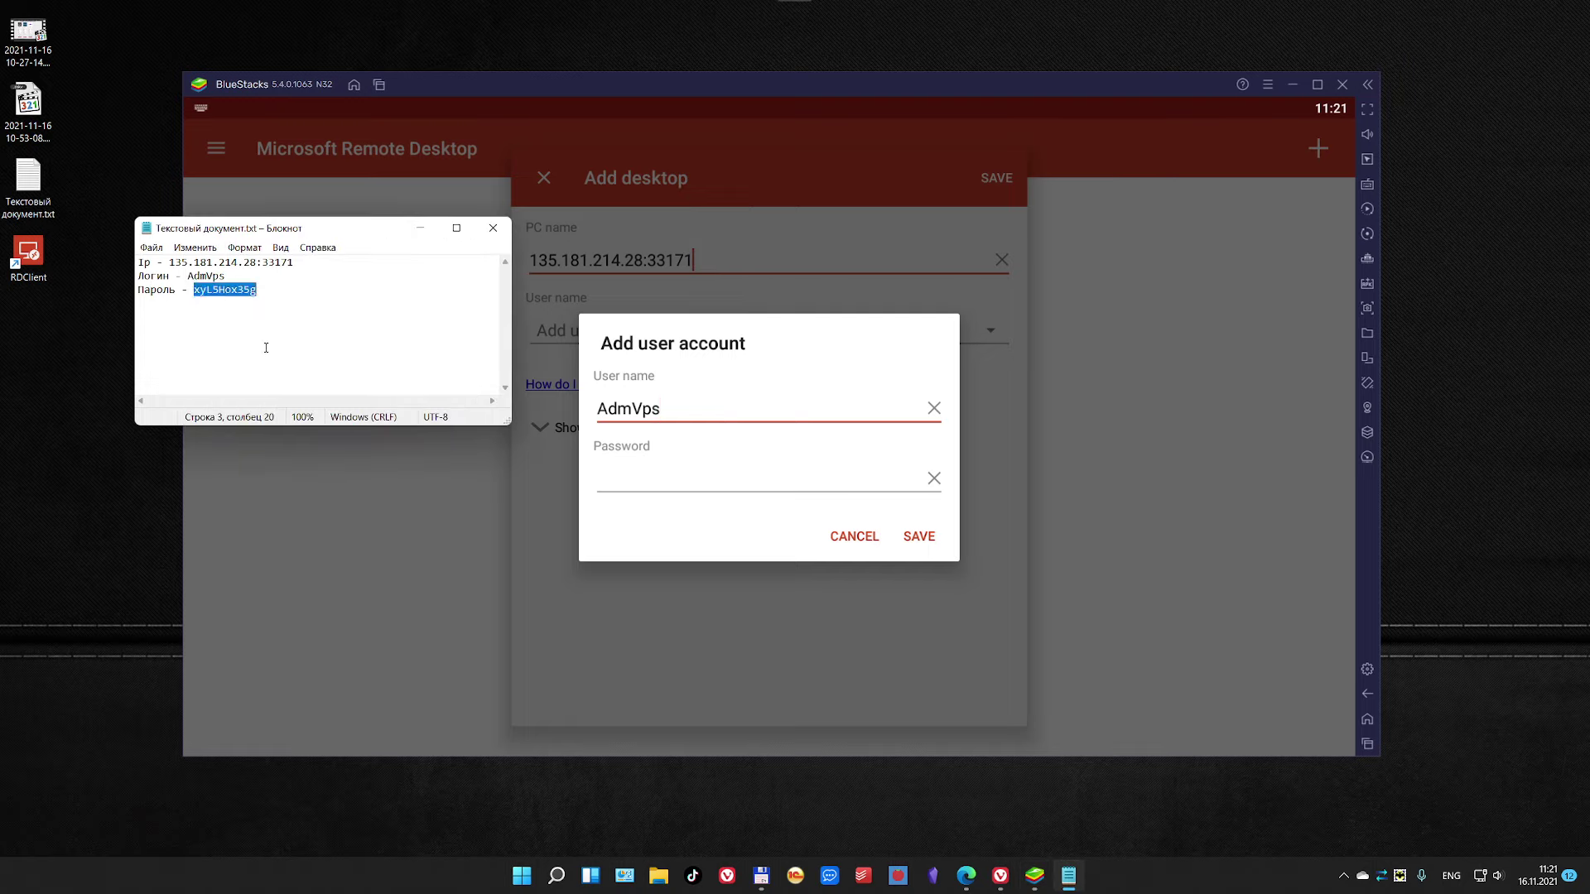
{"action": "key", "text": "ctrl+c"}
{"action": "left_click", "coordinate": [662, 479]}
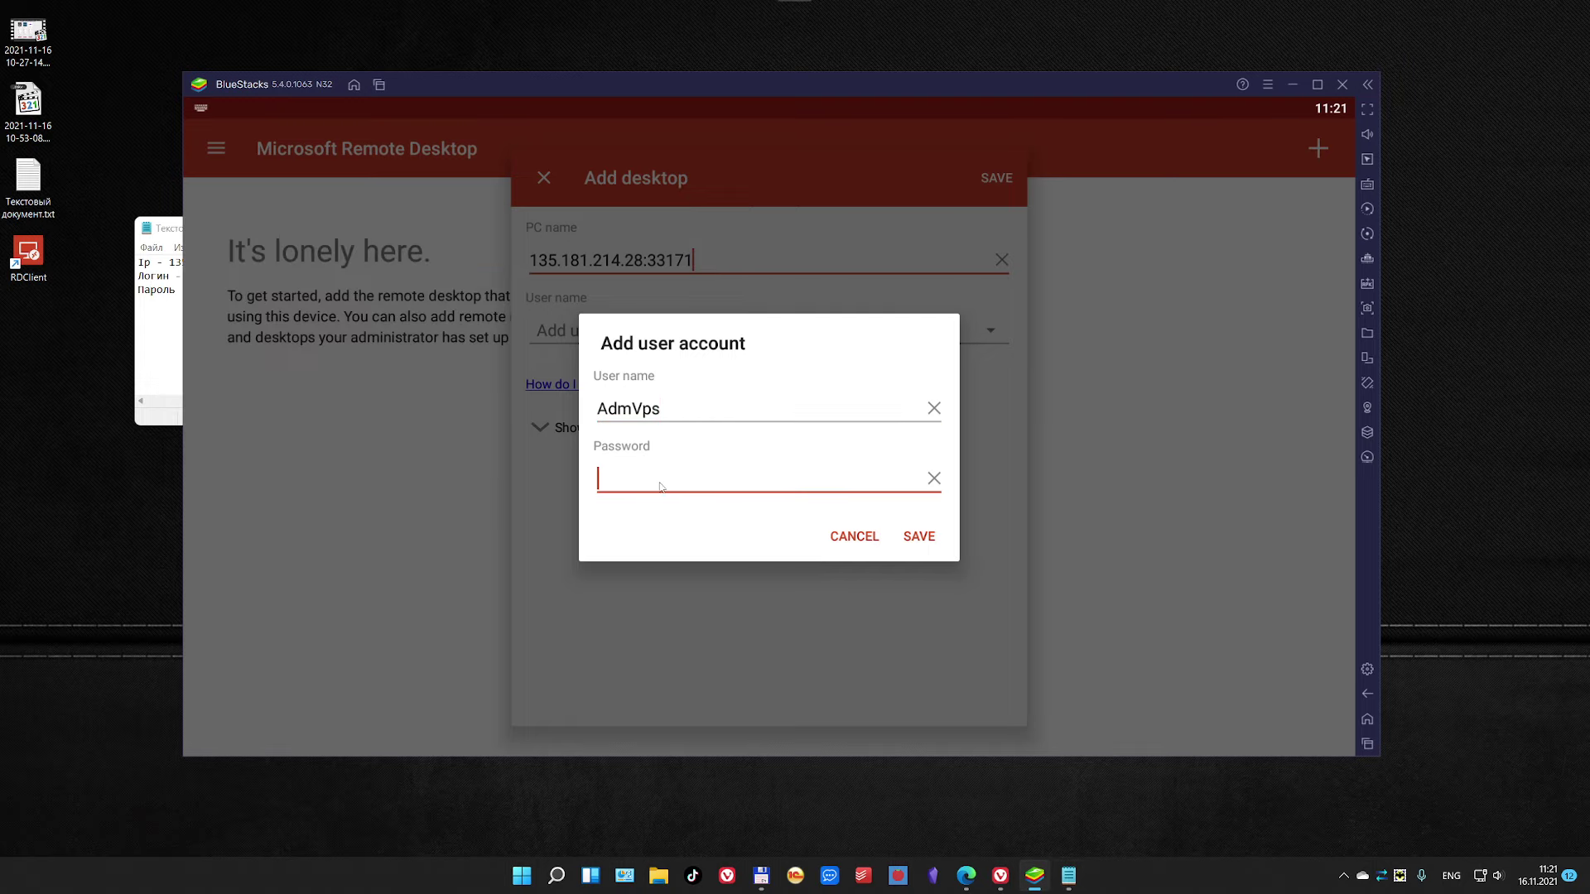
{"action": "key", "text": "ctrl+v"}
{"action": "left_click", "coordinate": [919, 536]}
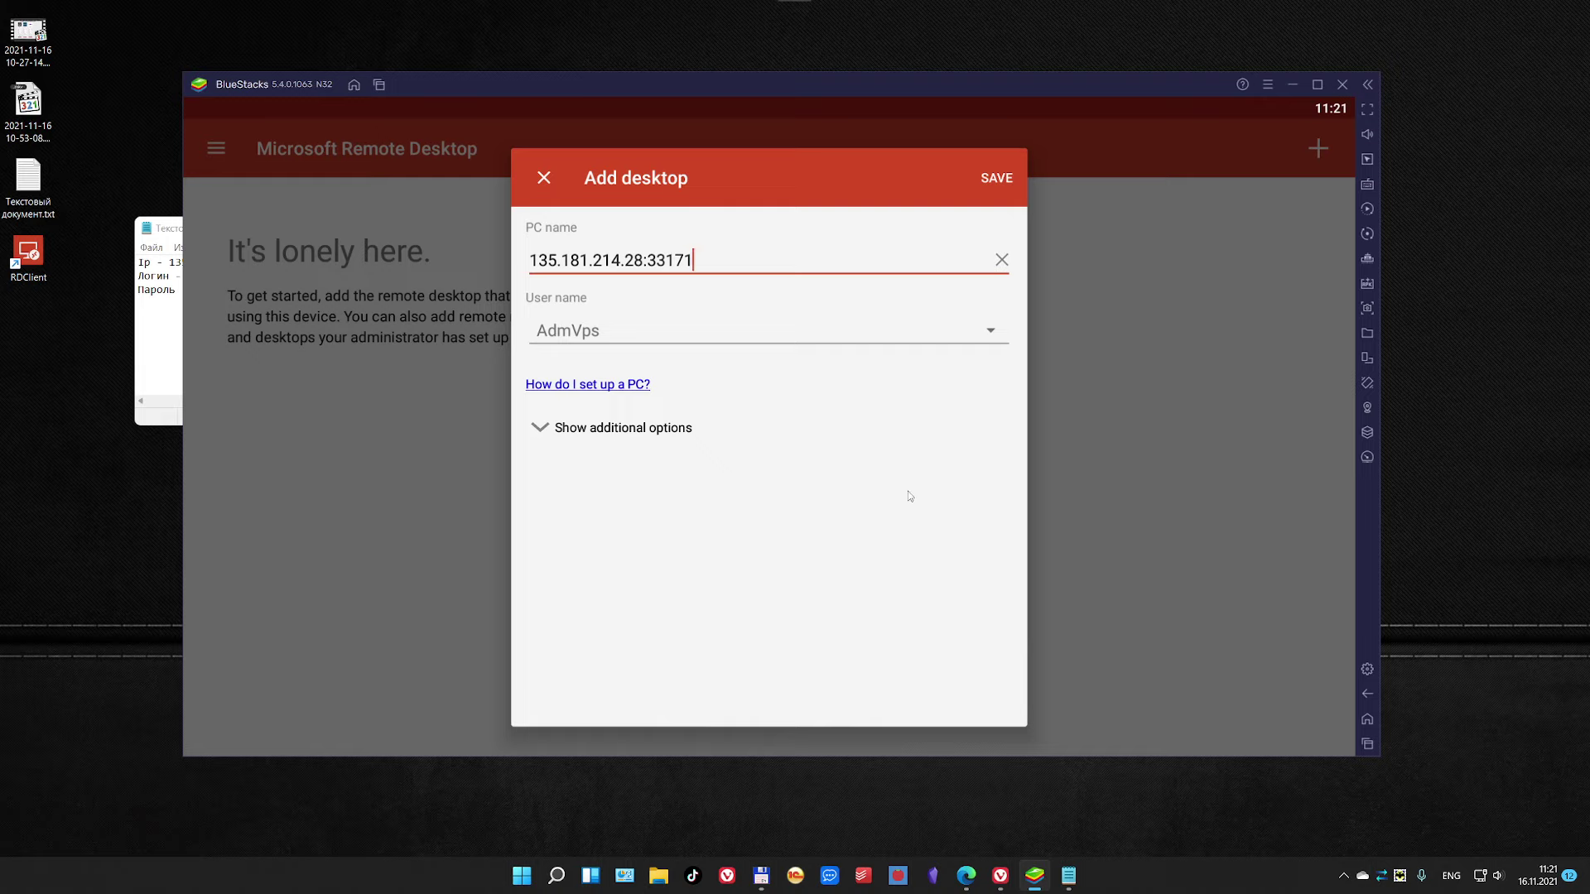
Step: Check the additional connection options and save the new desktop
{"action": "left_click", "coordinate": [571, 455]}
{"action": "scroll", "coordinate": [579, 484], "scroll_direction": "down", "scroll_amount": 3}
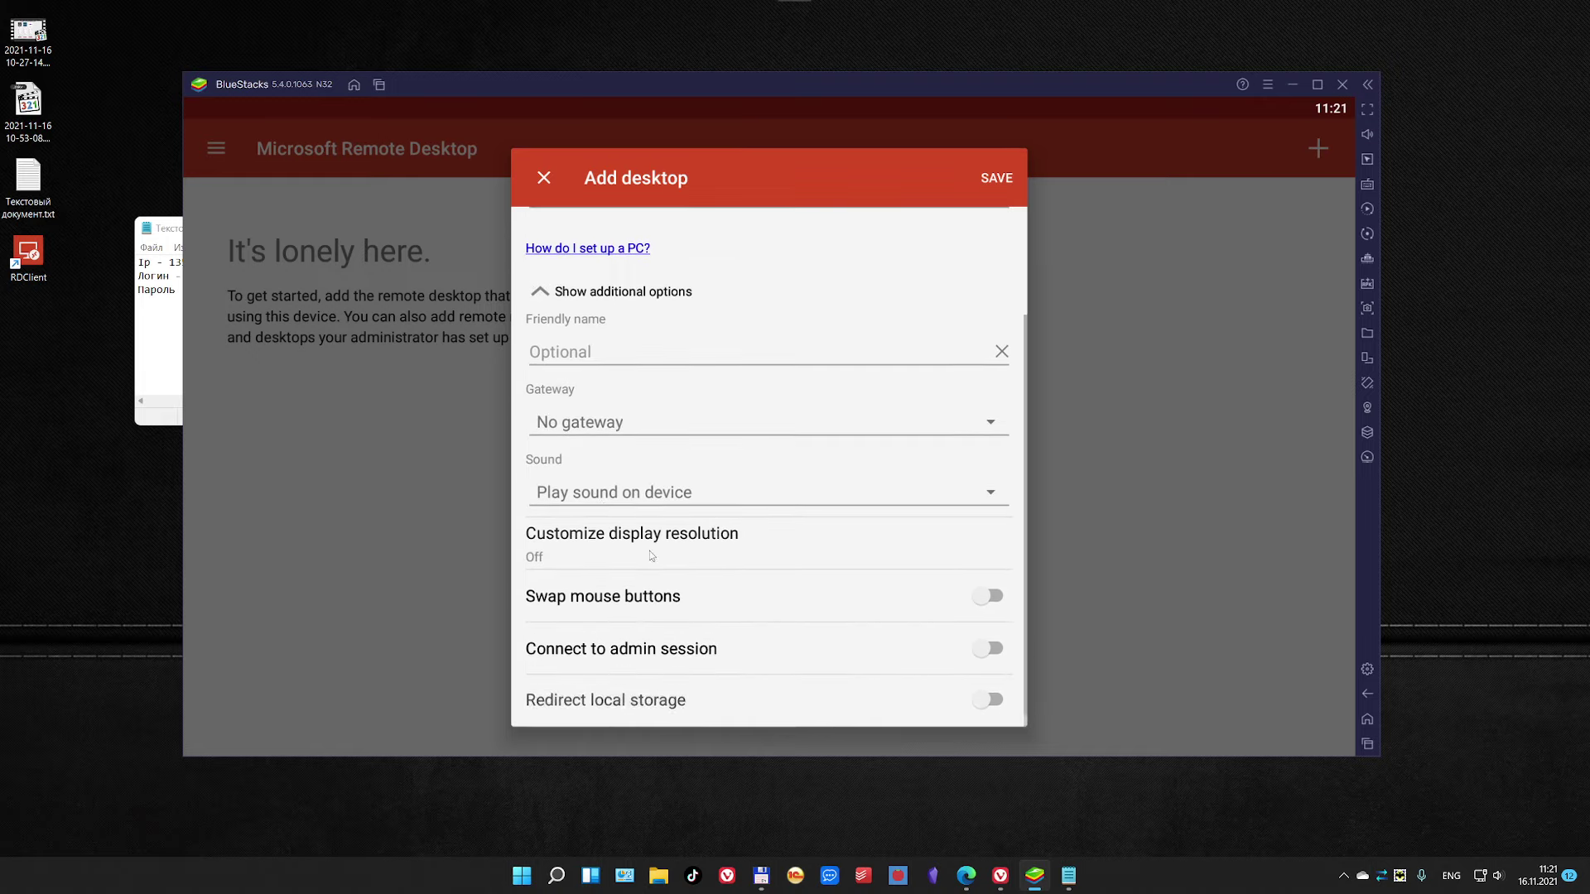
{"action": "scroll", "coordinate": [657, 552], "scroll_direction": "up", "scroll_amount": 3}
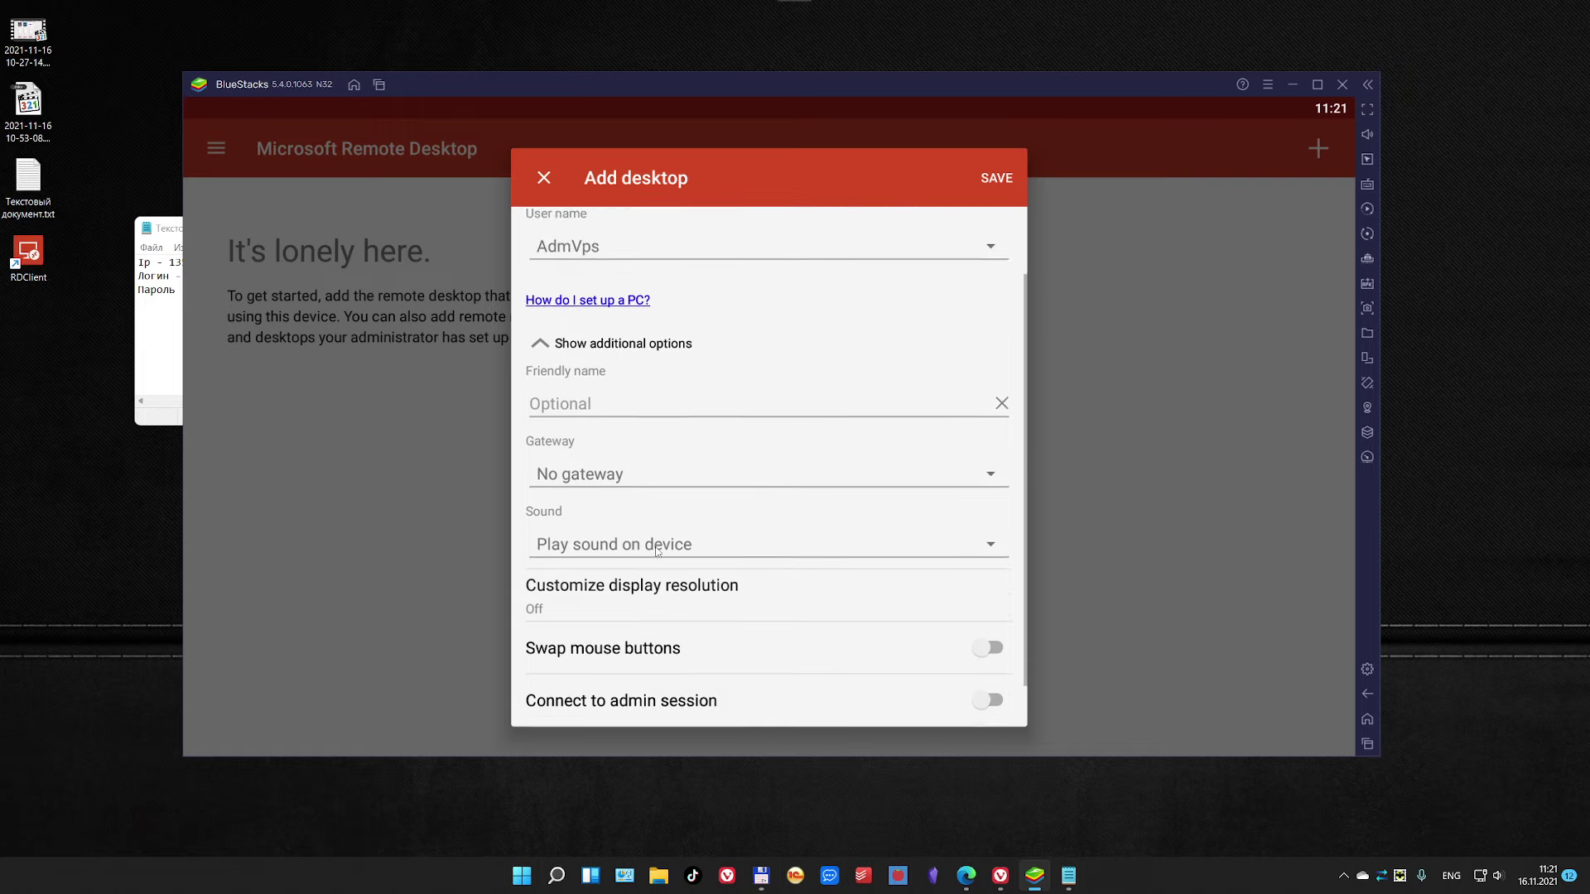
{"action": "left_click", "coordinate": [997, 178]}
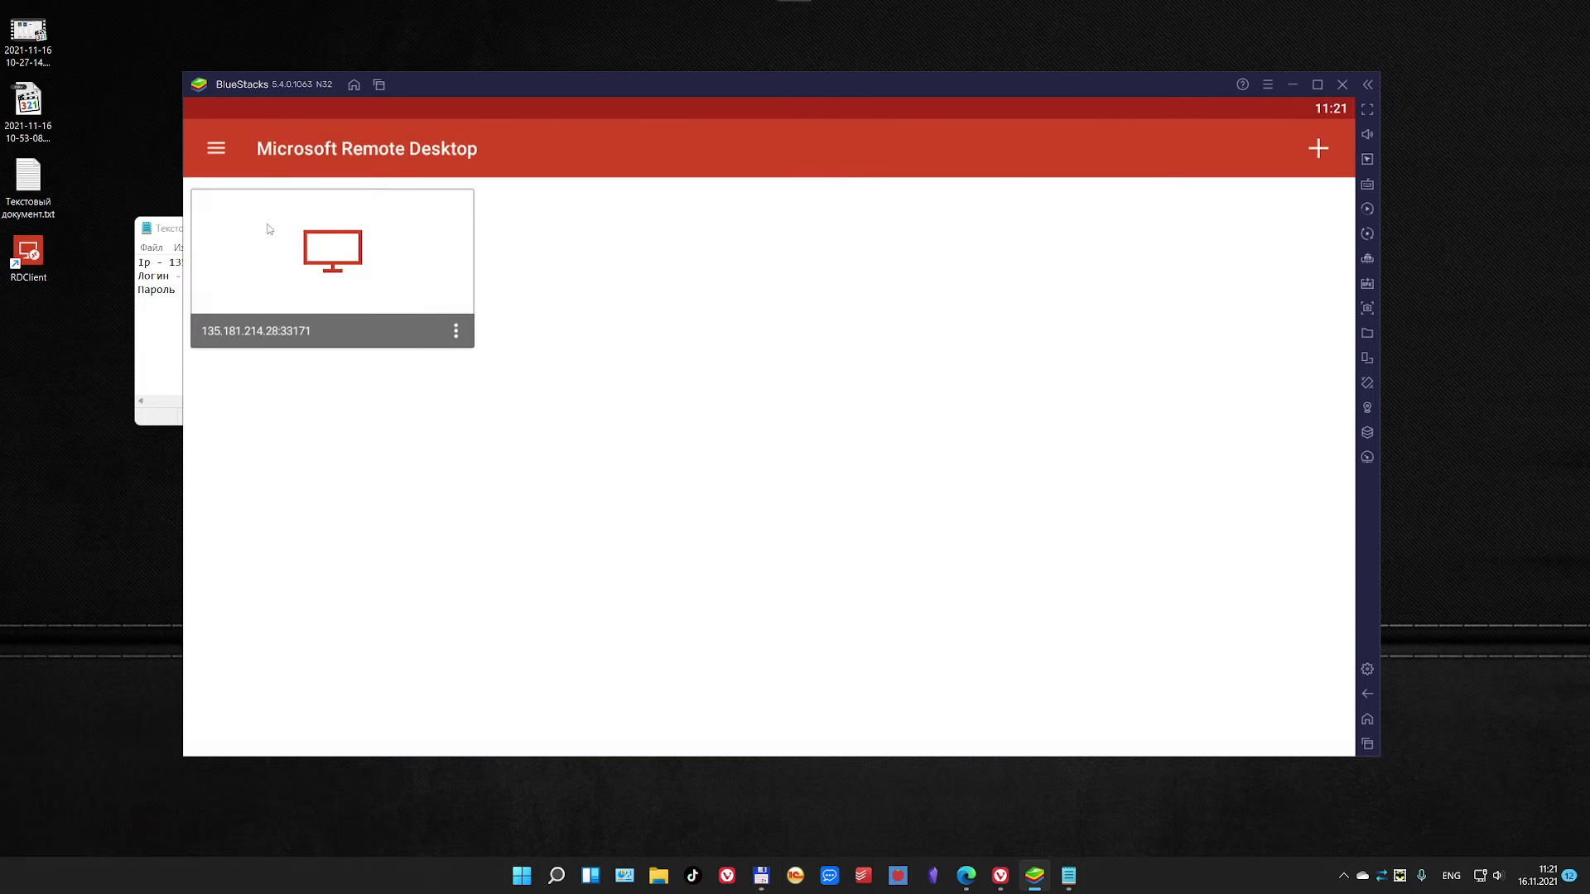
Step: Connect to the 135.181.214.28:33171 desktop, accepting the unverified certificate after viewing its details
{"action": "left_click", "coordinate": [351, 264]}
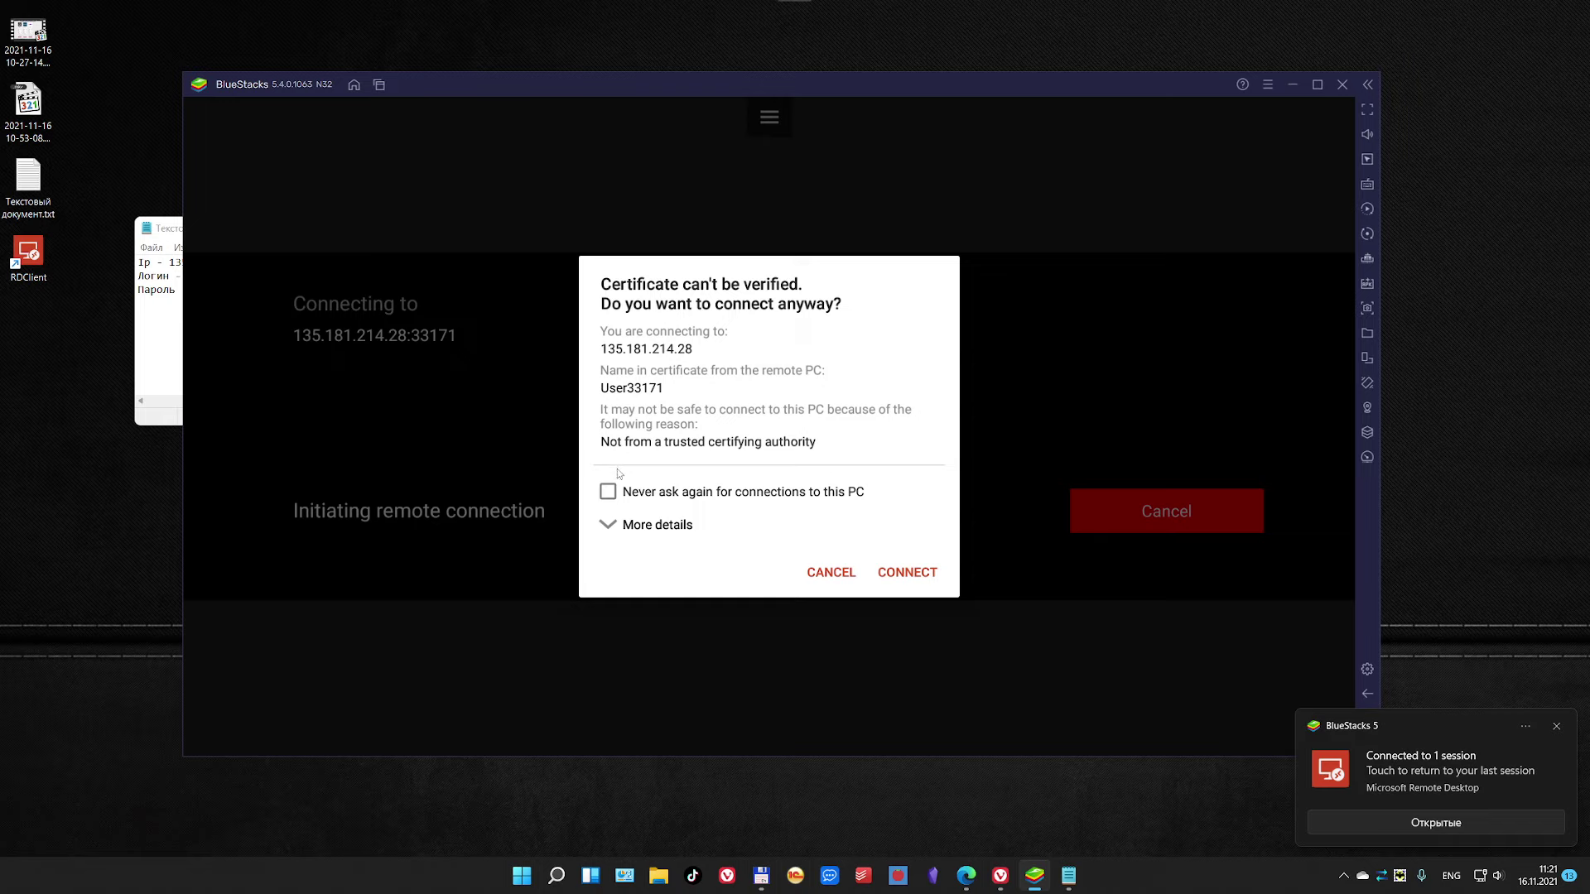
{"action": "left_click", "coordinate": [615, 526]}
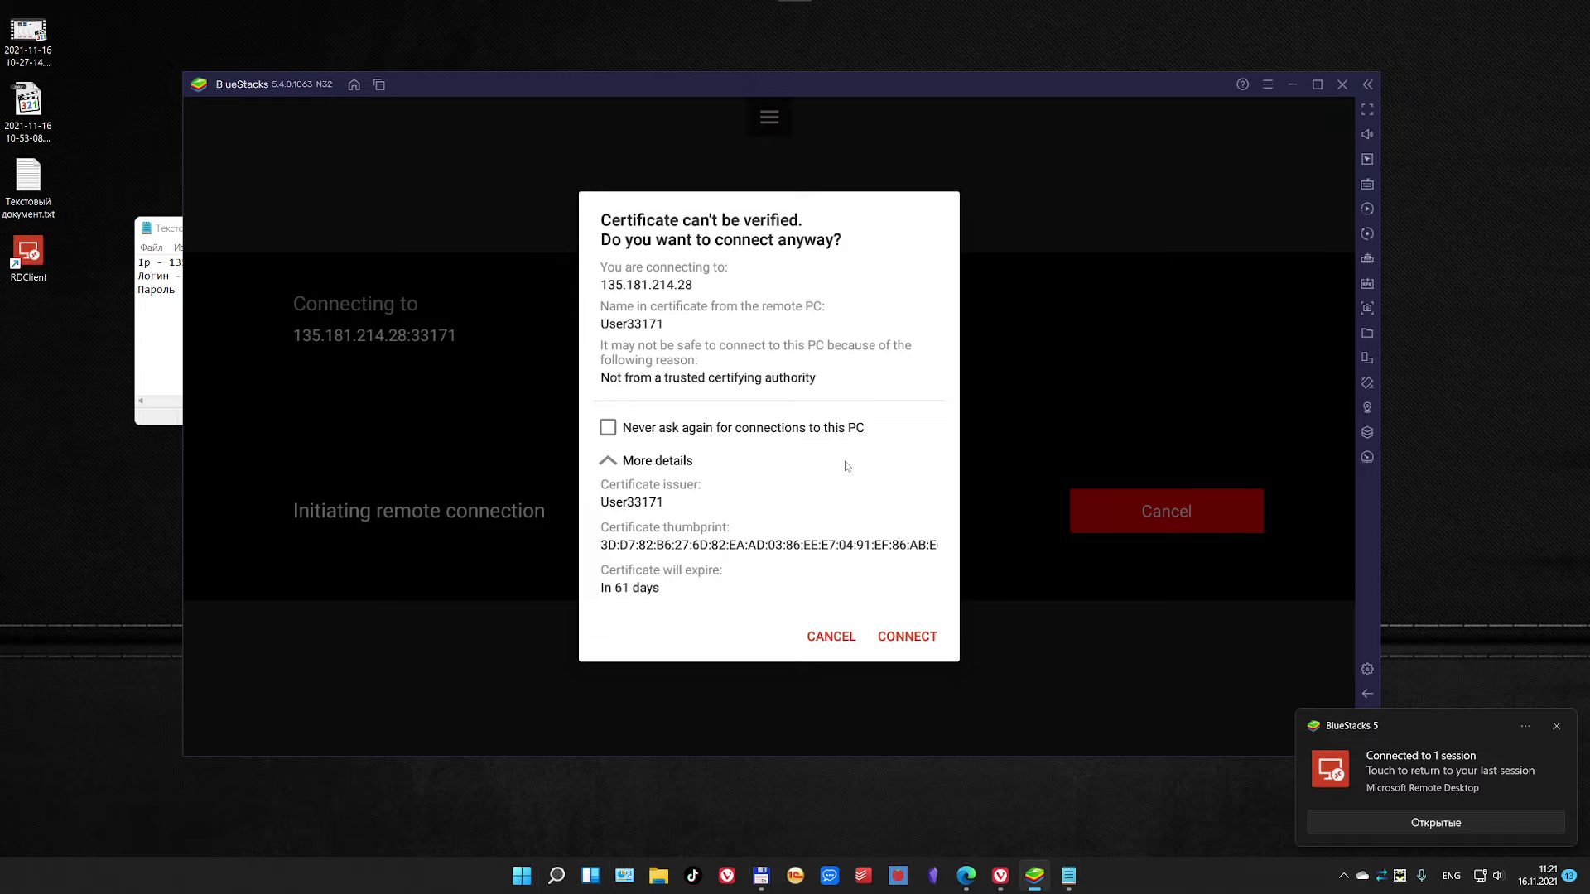
{"action": "left_click", "coordinate": [907, 638]}
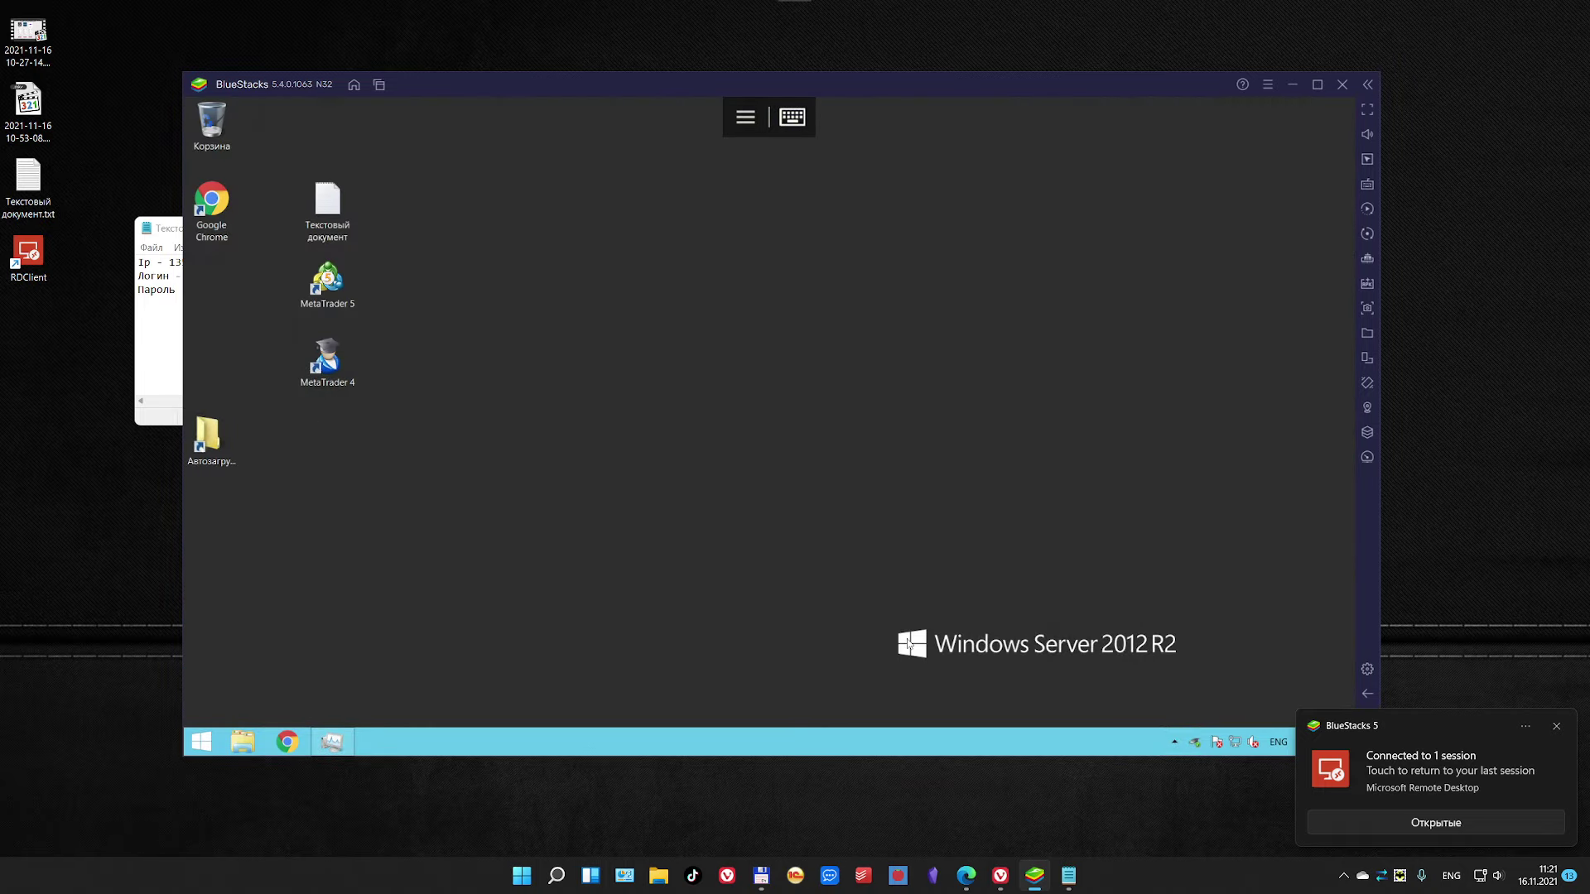
Step: Dismiss the connected-session notification and try opening and closing the session side panels
{"action": "left_click", "coordinate": [1556, 726]}
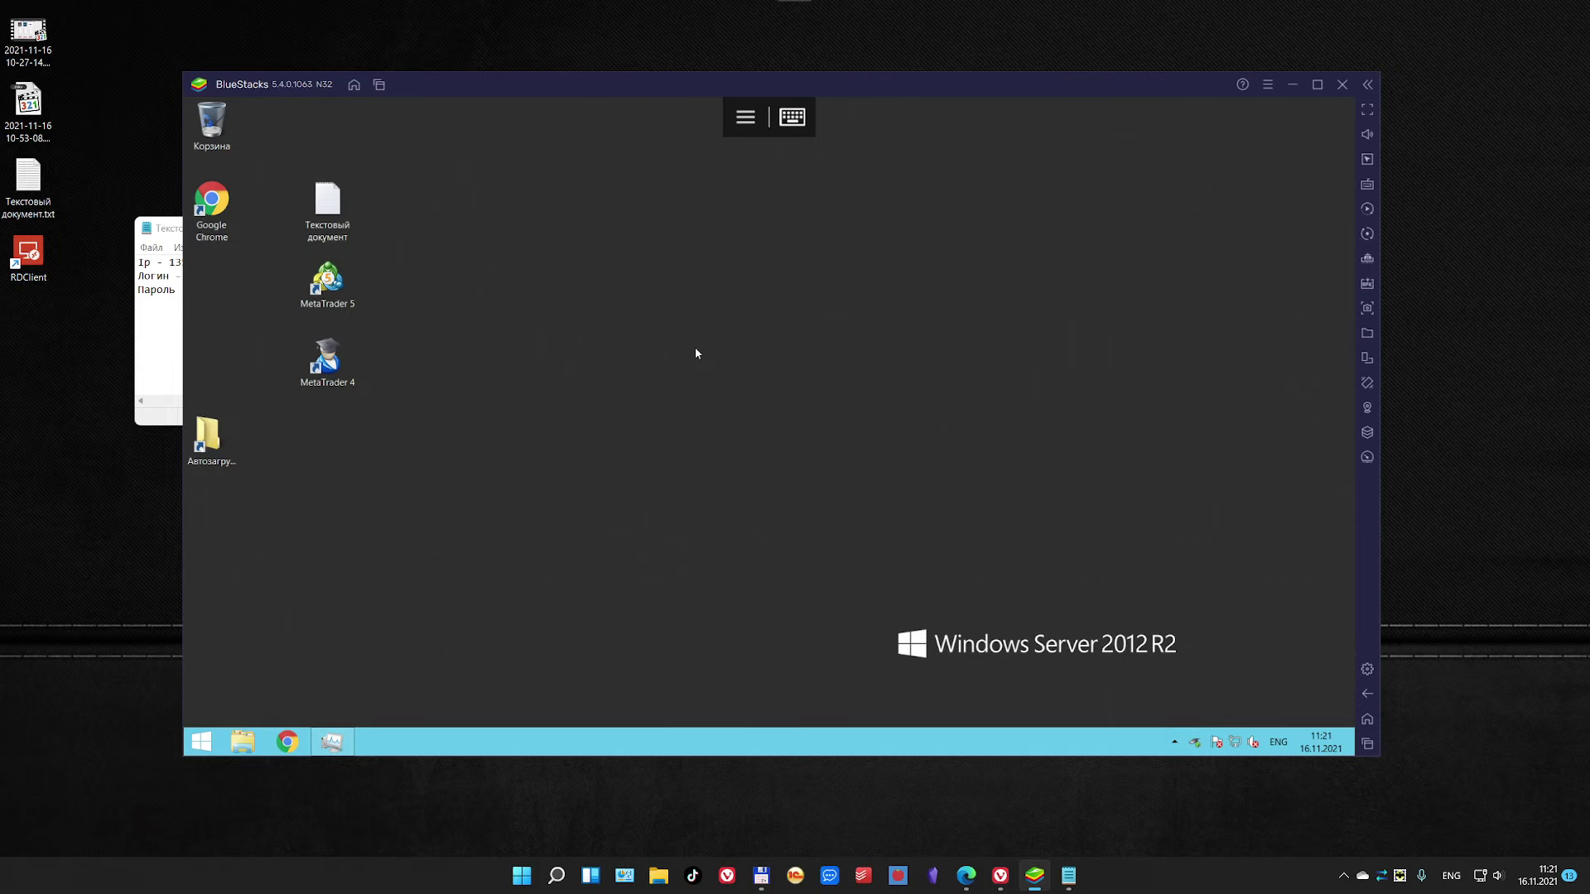
{"action": "left_click", "coordinate": [746, 121]}
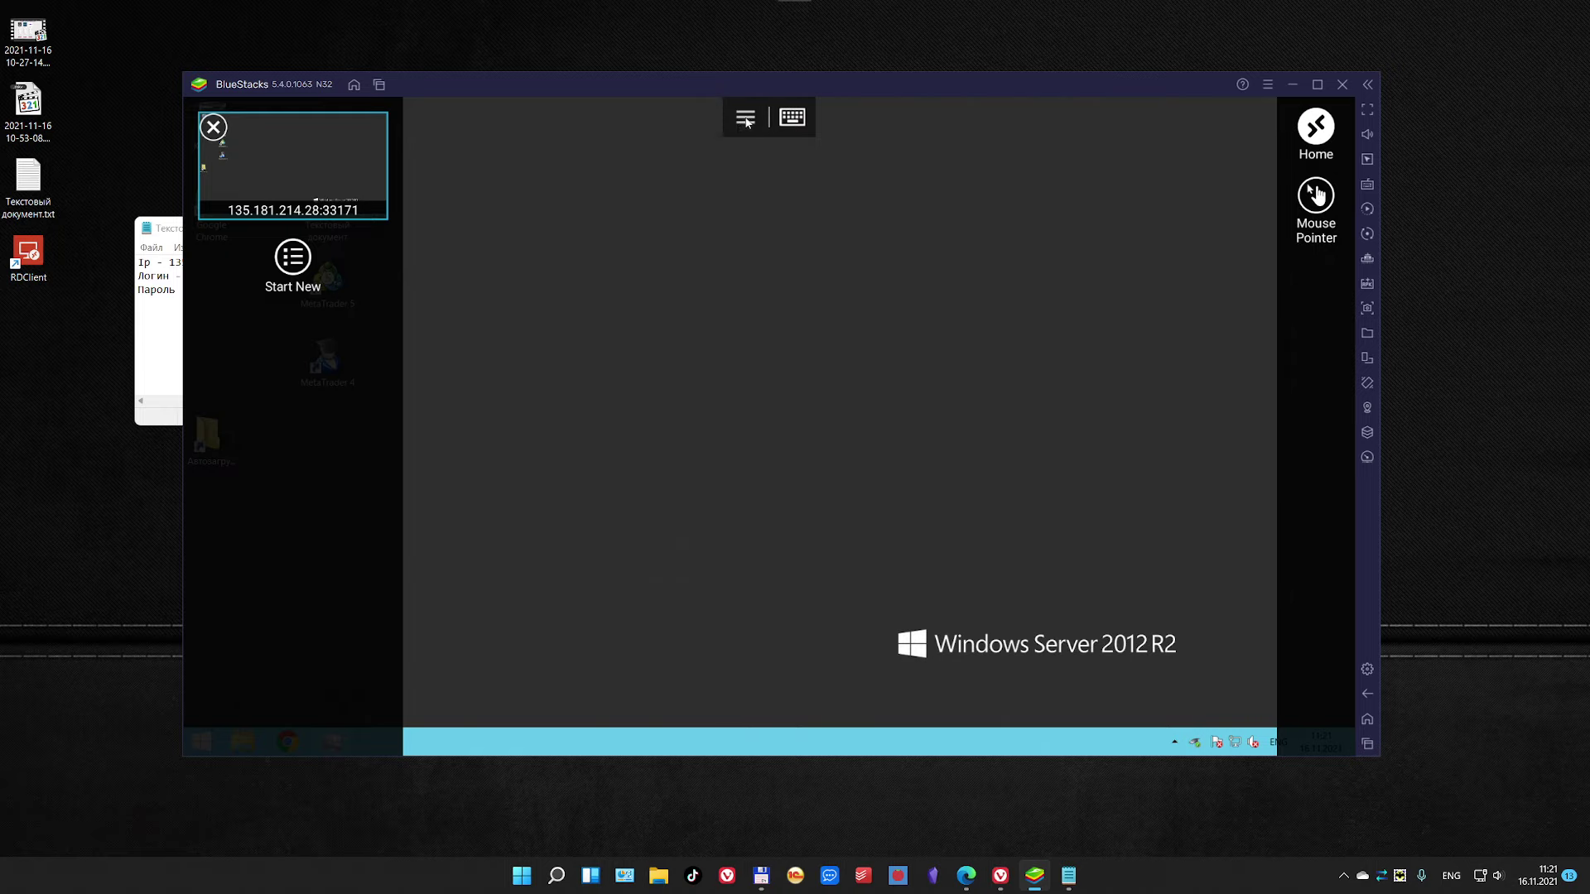
{"action": "left_click", "coordinate": [669, 161]}
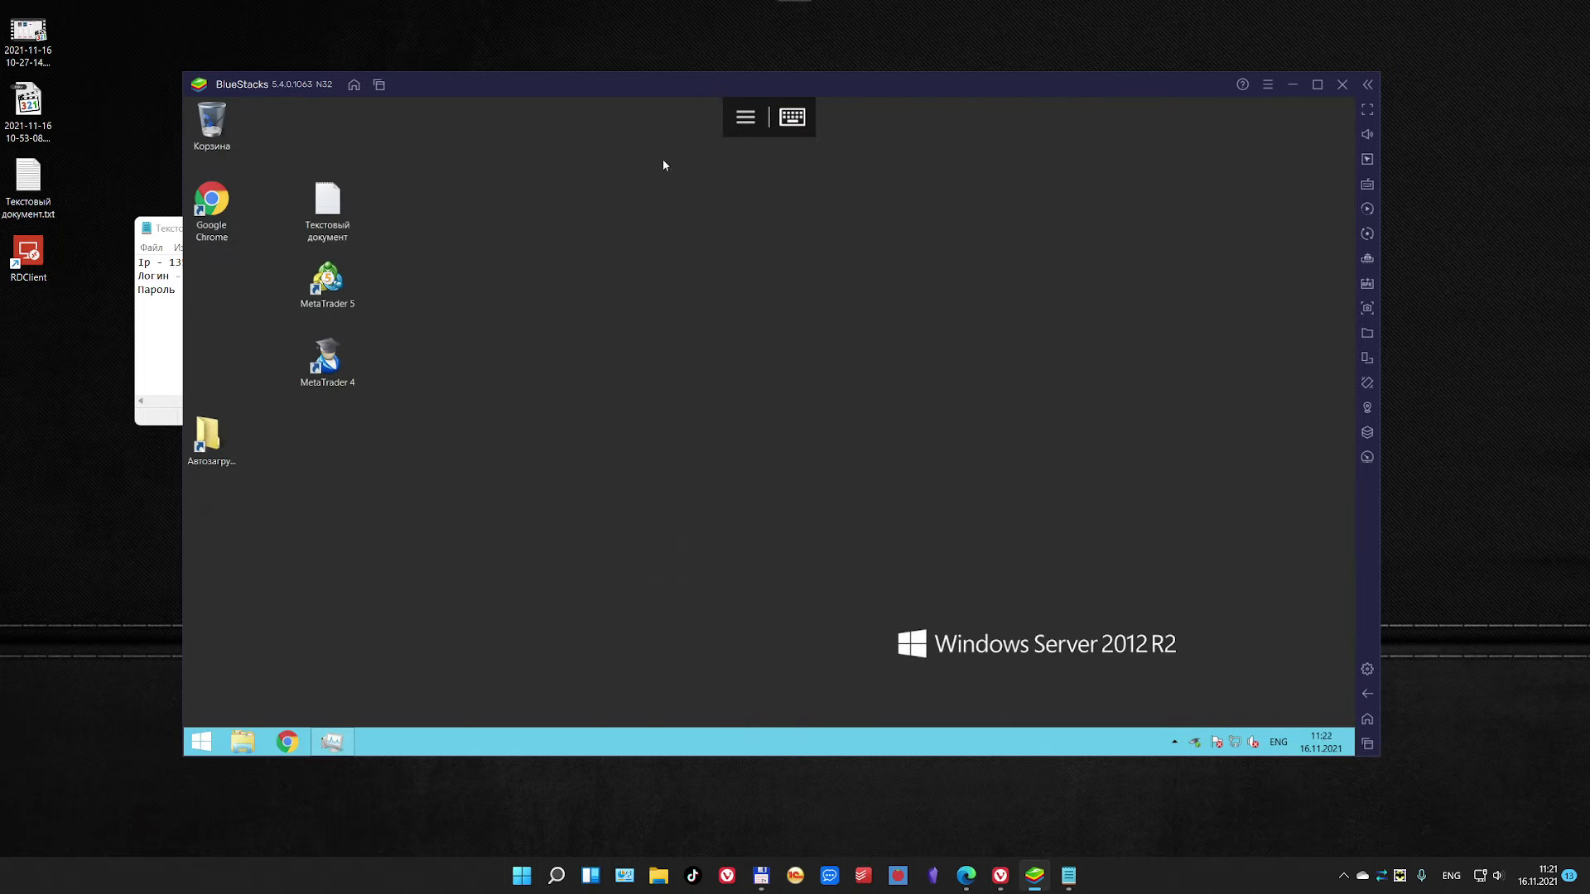
Step: Show and hide the special-keys bar, then reopen the session panel
{"action": "left_click", "coordinate": [792, 121]}
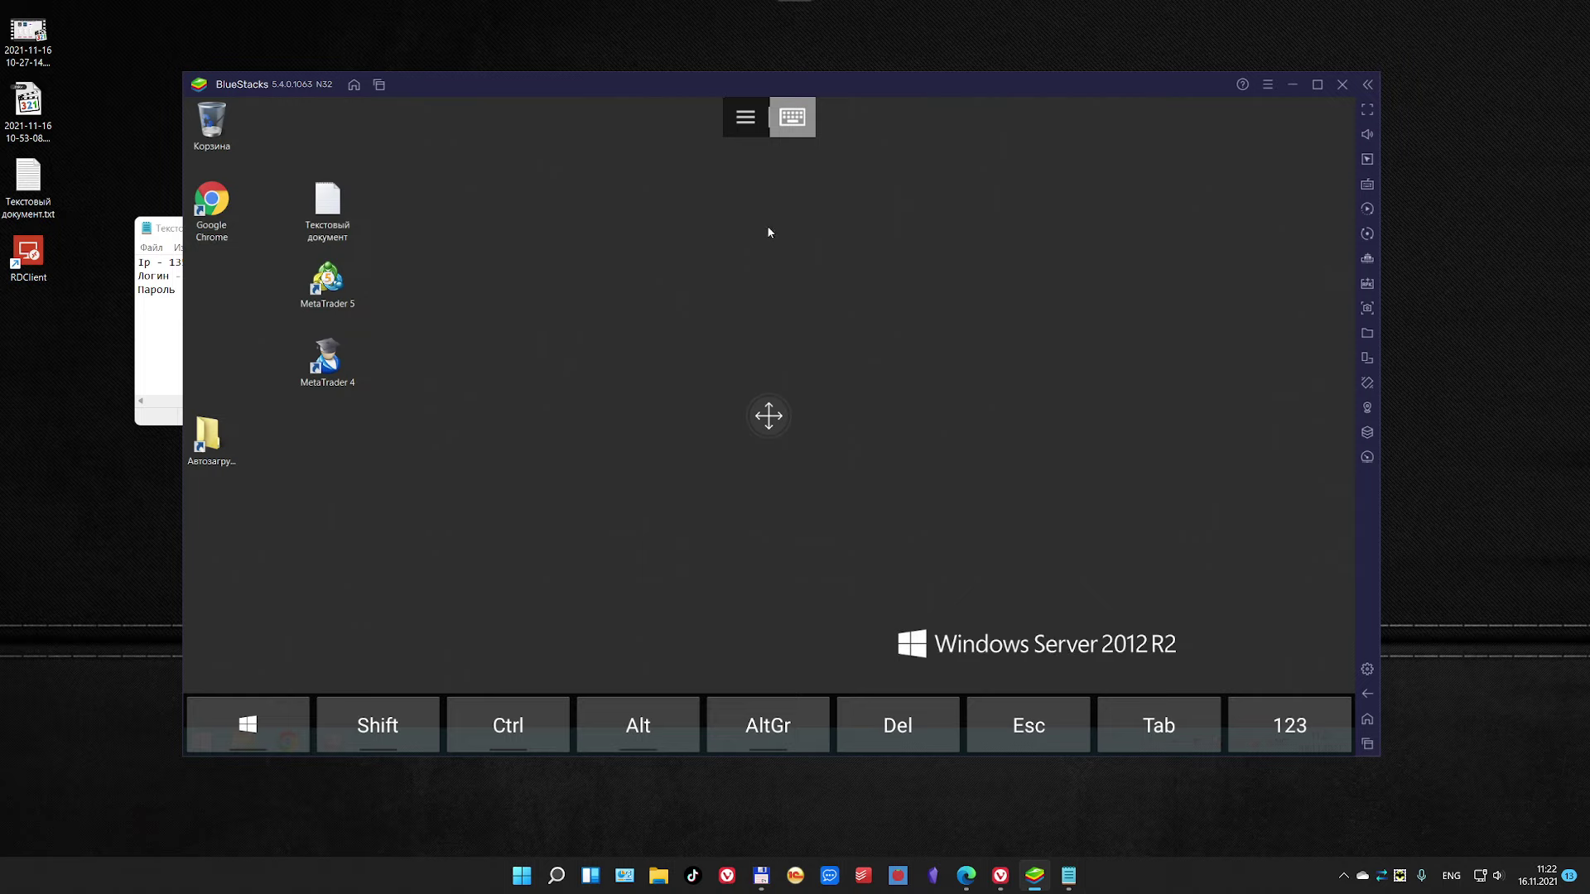
{"action": "left_click", "coordinate": [799, 125]}
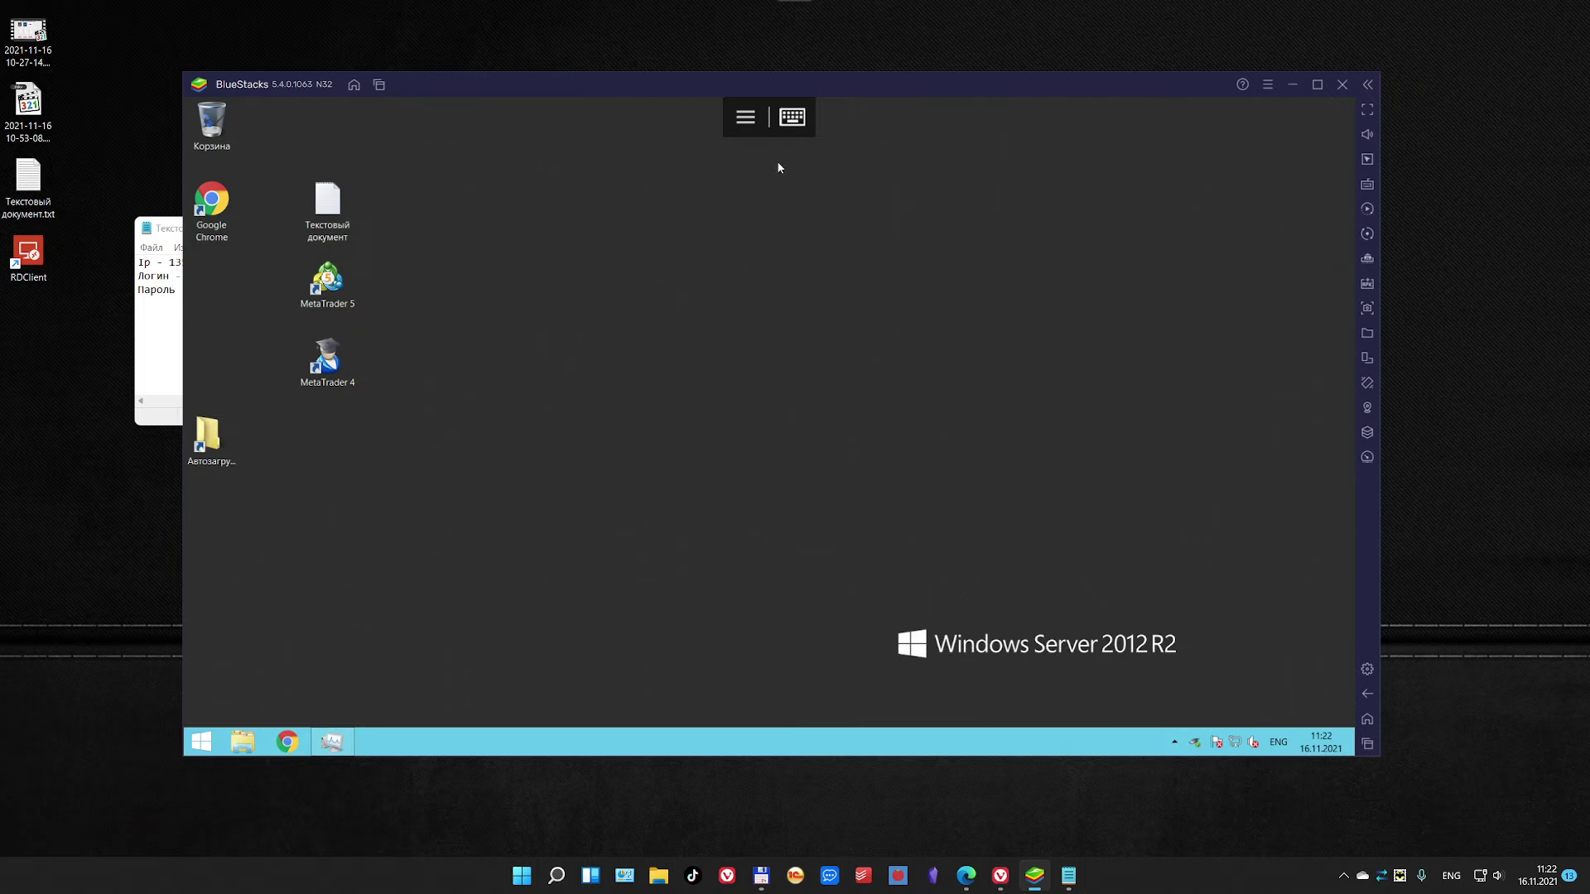
{"action": "left_click", "coordinate": [743, 118]}
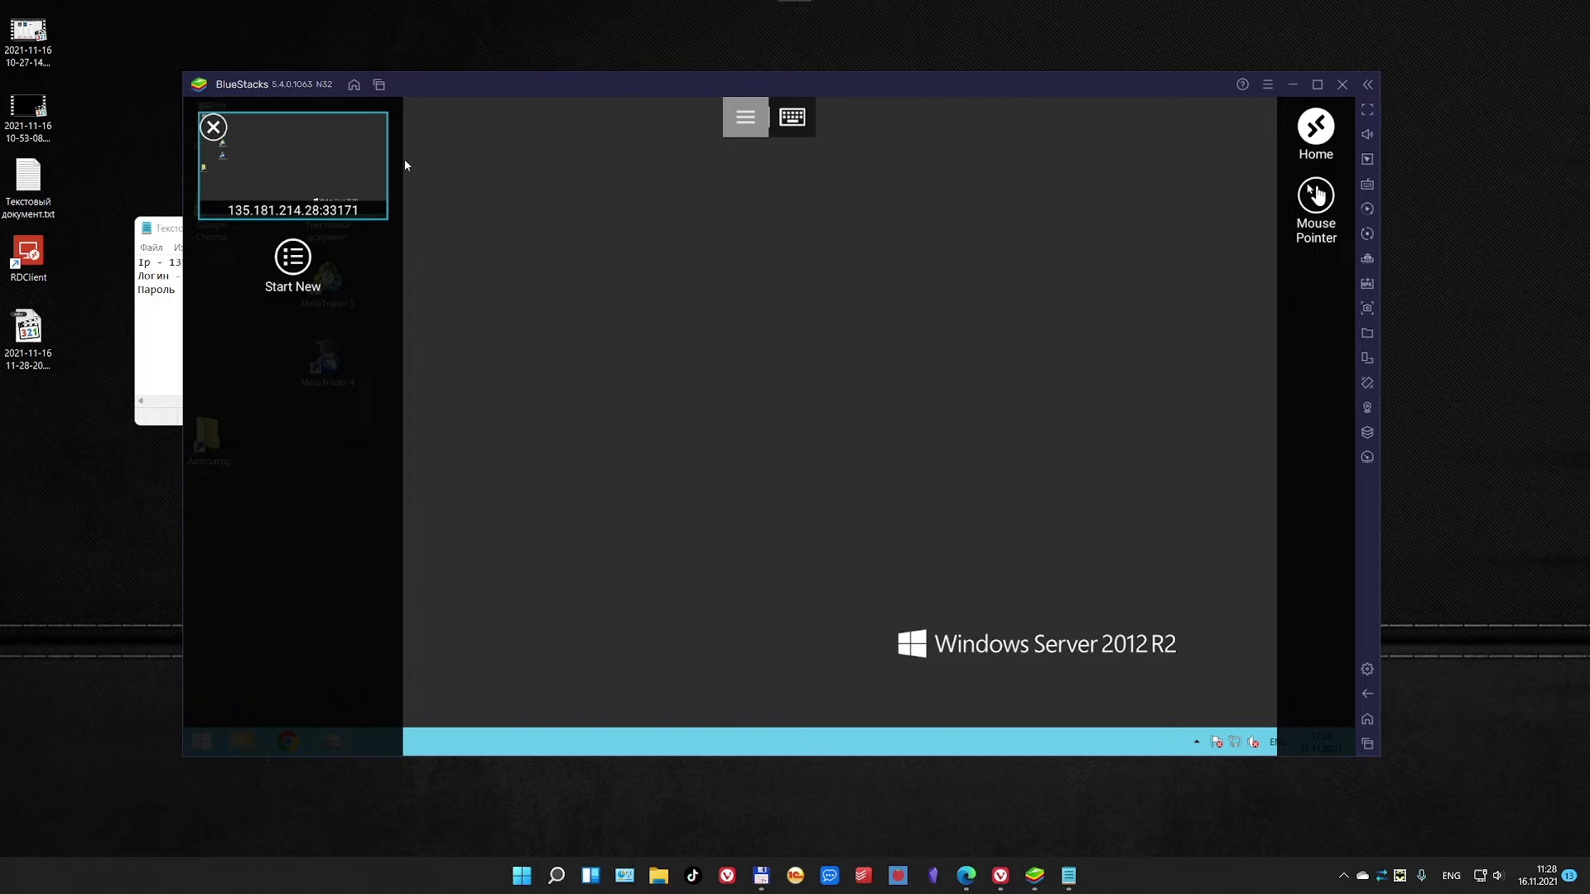
Step: Reopen the session panel and disconnect the 135.181.214.28:33171 session
{"action": "left_click", "coordinate": [818, 285]}
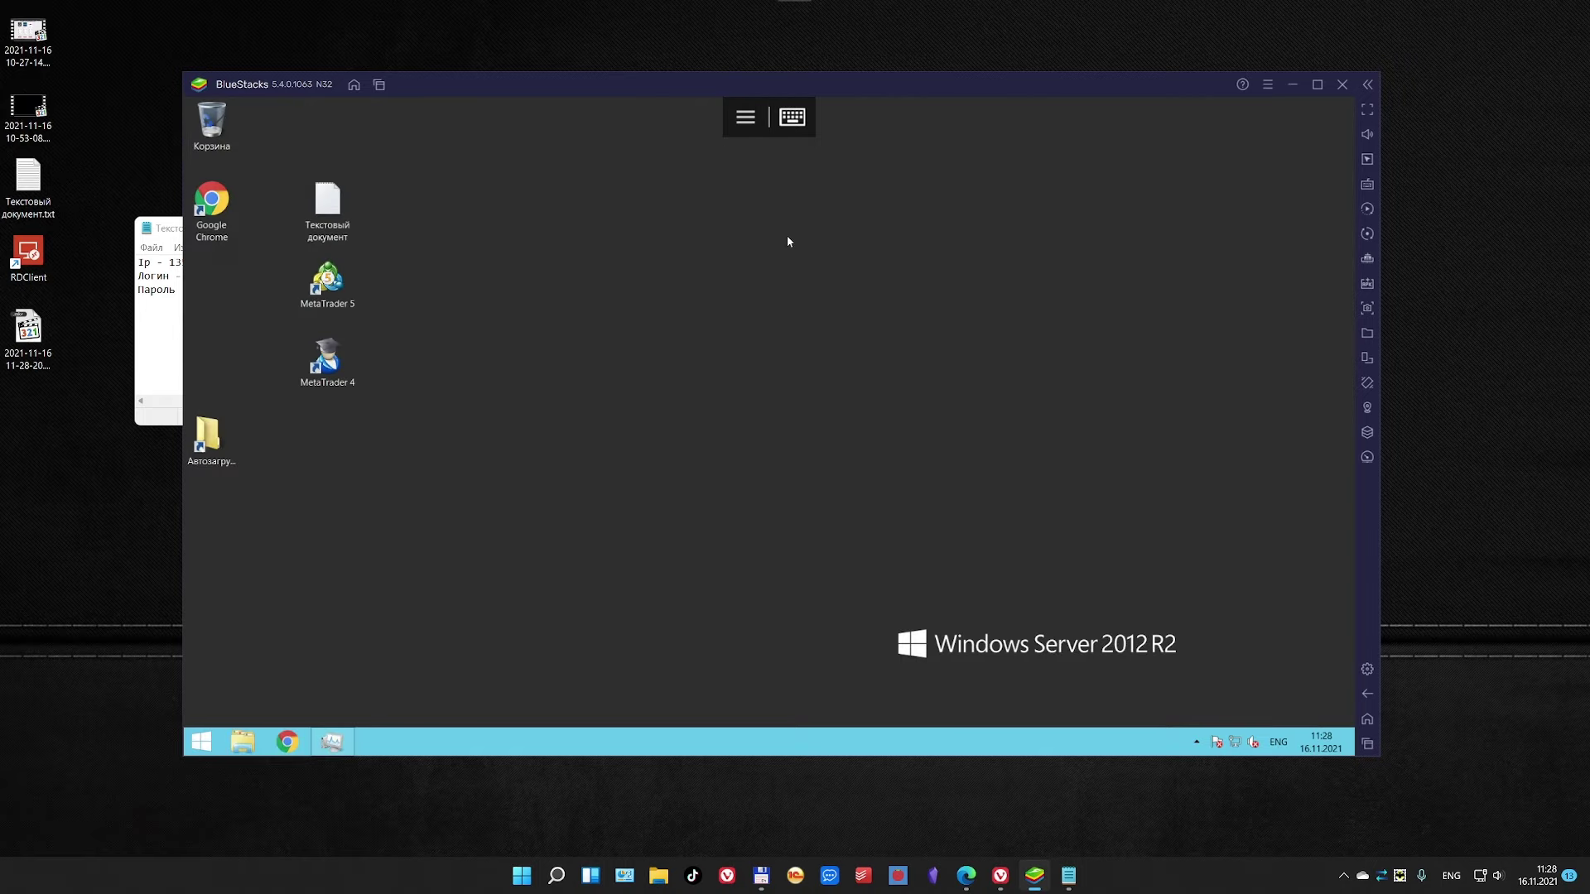
{"action": "left_click", "coordinate": [745, 116]}
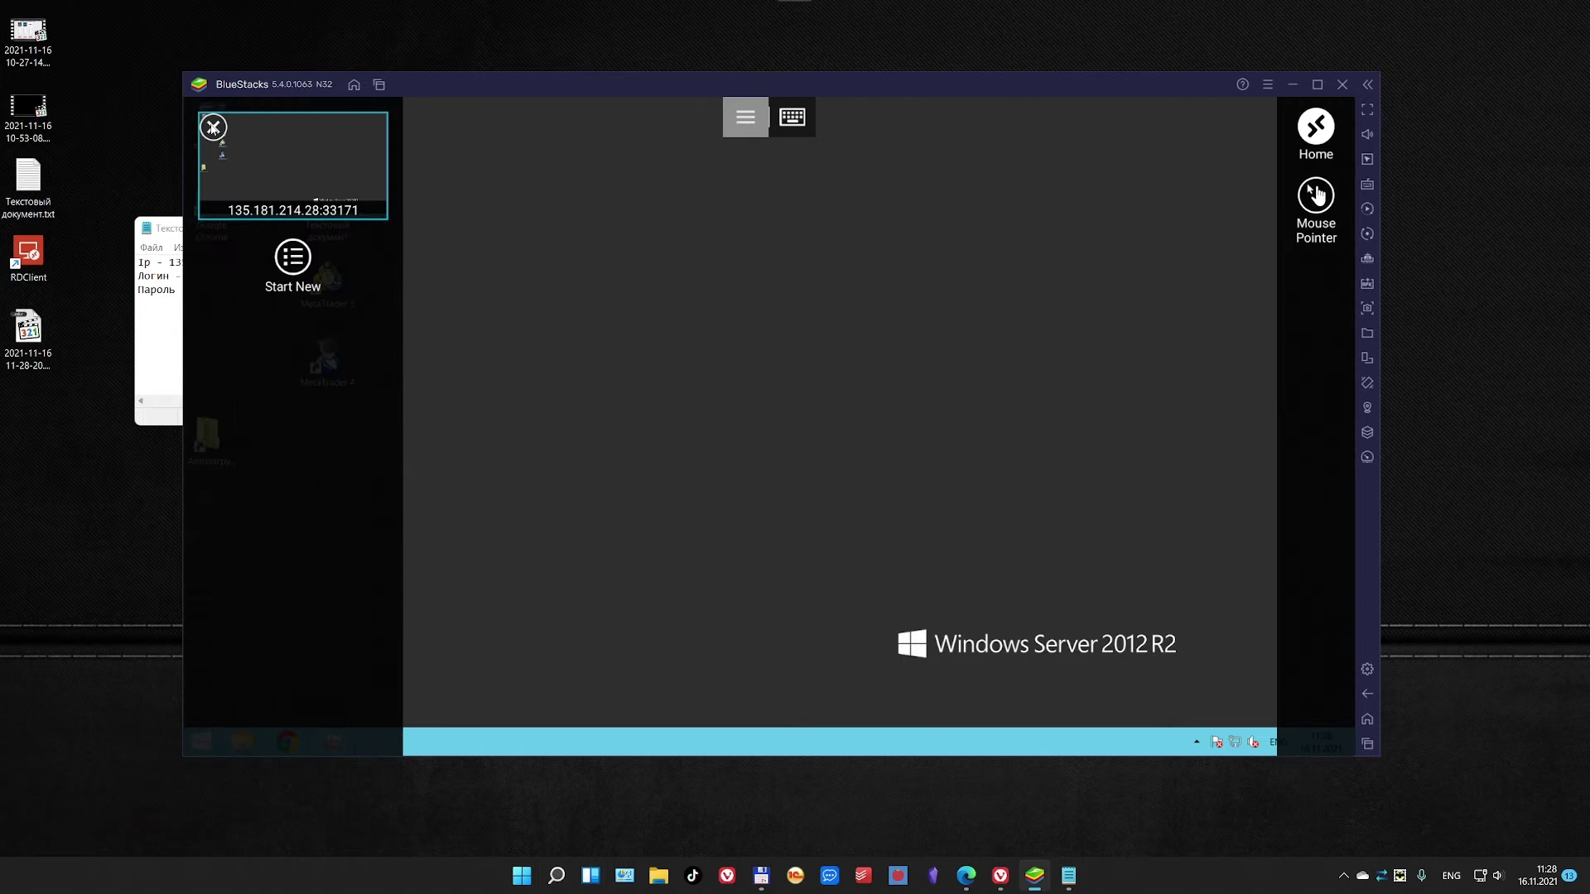
{"action": "left_click", "coordinate": [213, 127]}
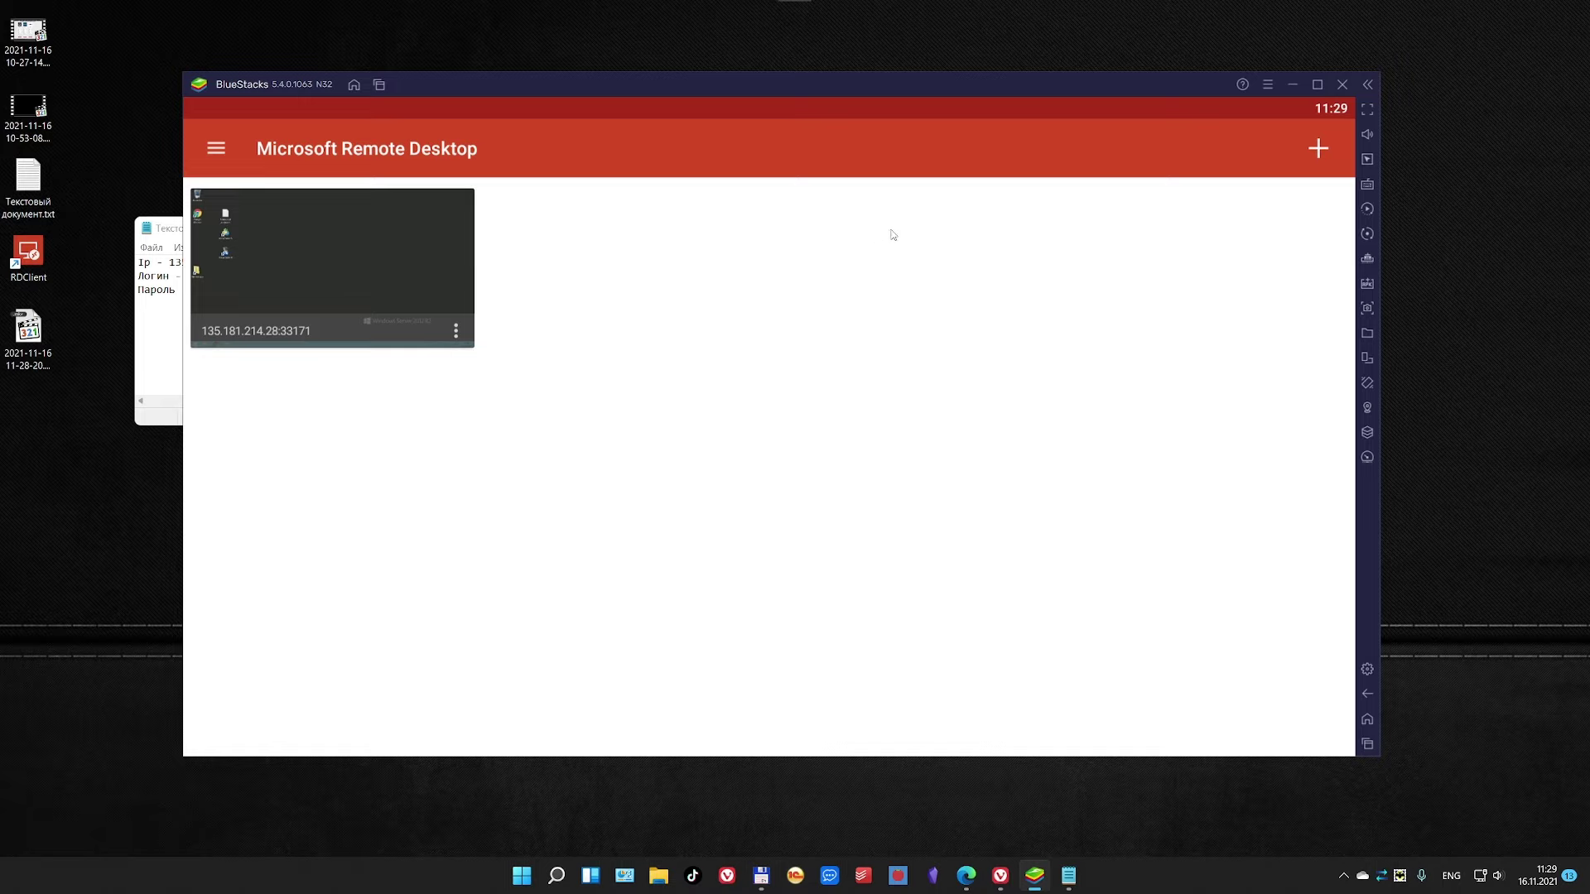
Step: Quit BlueStacks, close the credentials notes, connect through Server.rdp, then minimize the remote session
{"action": "left_click", "coordinate": [1343, 86]}
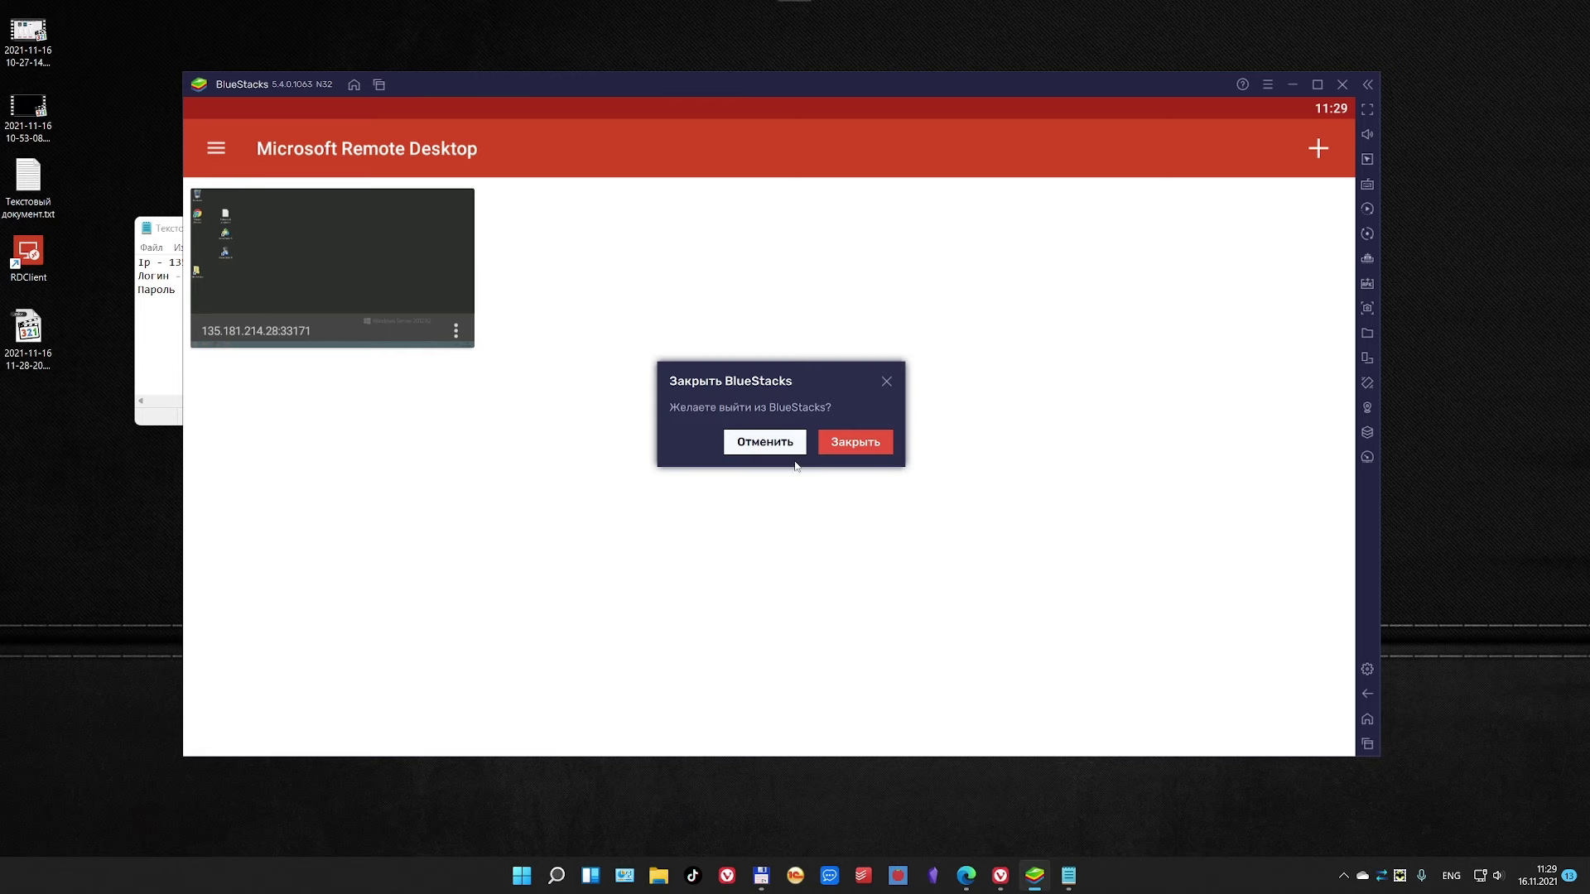
{"action": "left_click", "coordinate": [853, 444]}
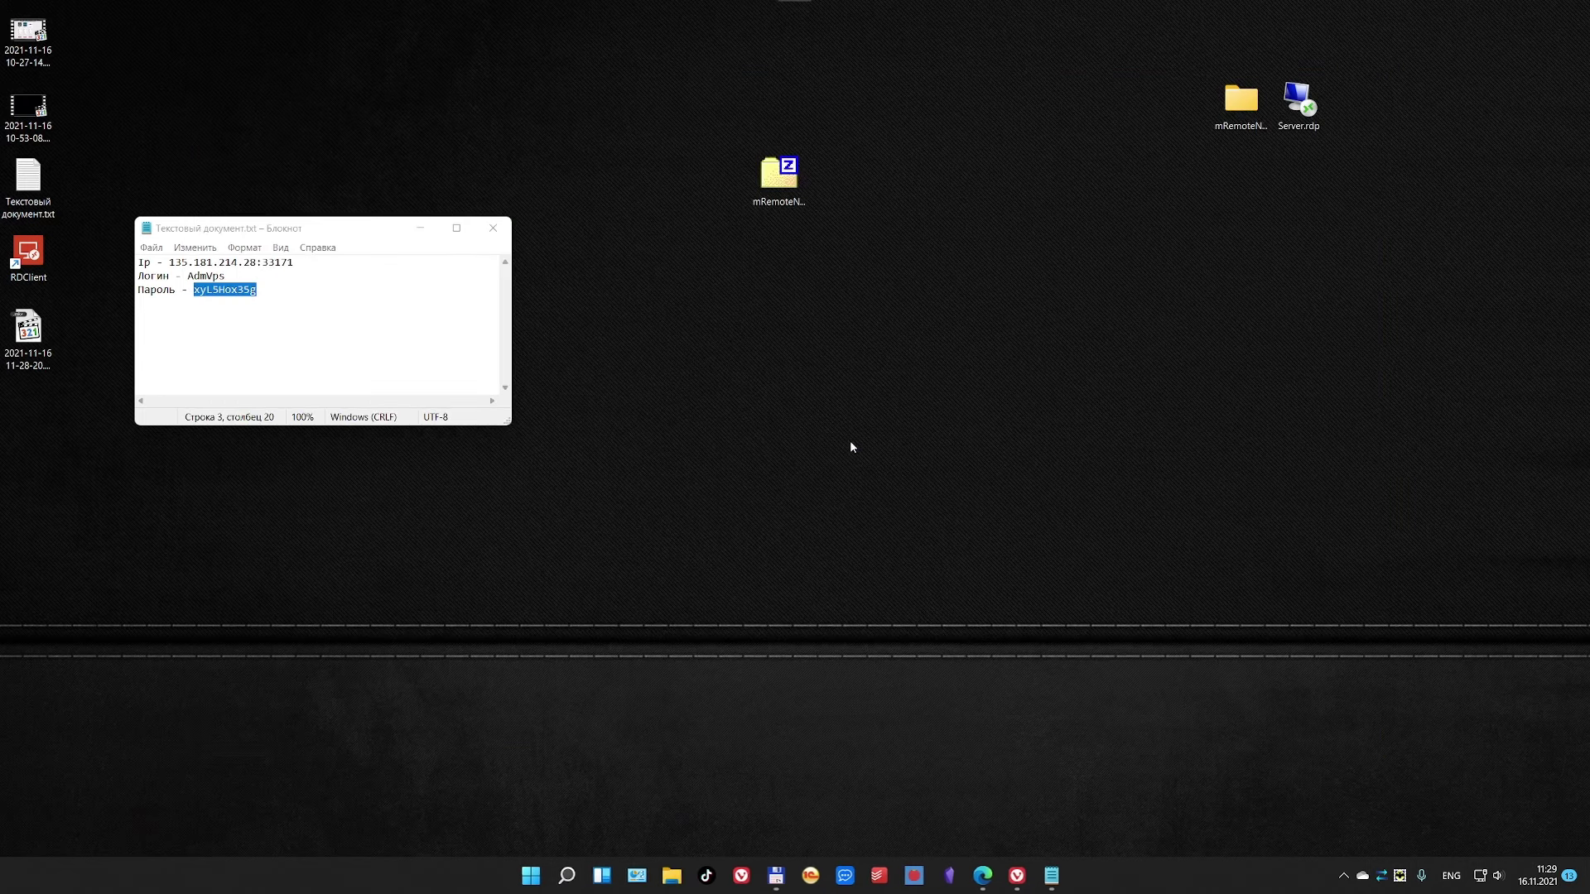
{"action": "left_click", "coordinate": [493, 232]}
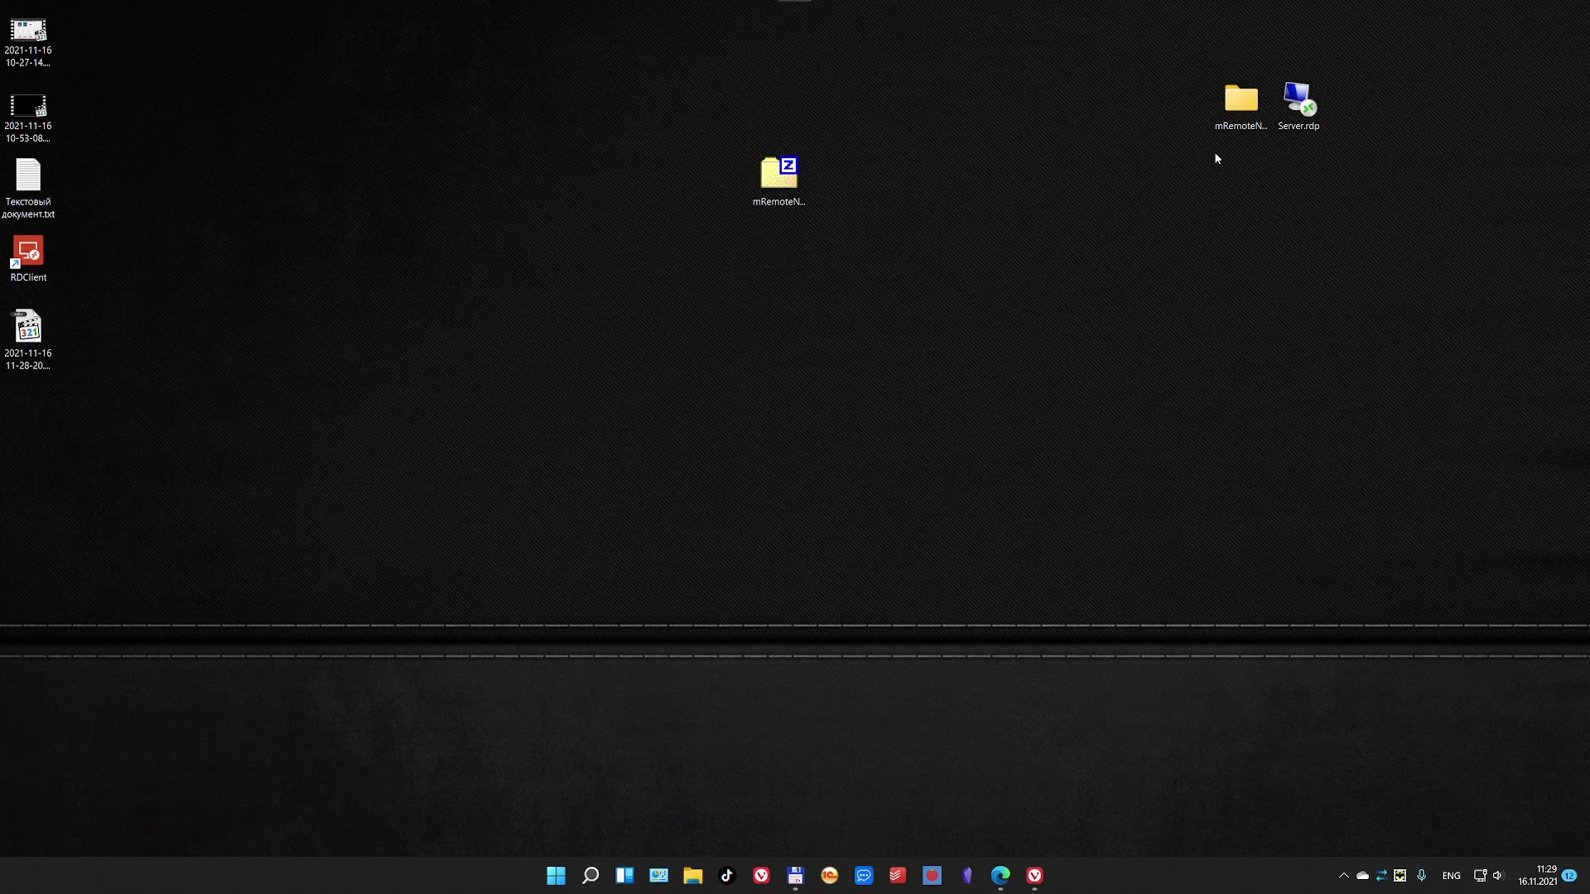
{"action": "double_click", "coordinate": [1301, 118]}
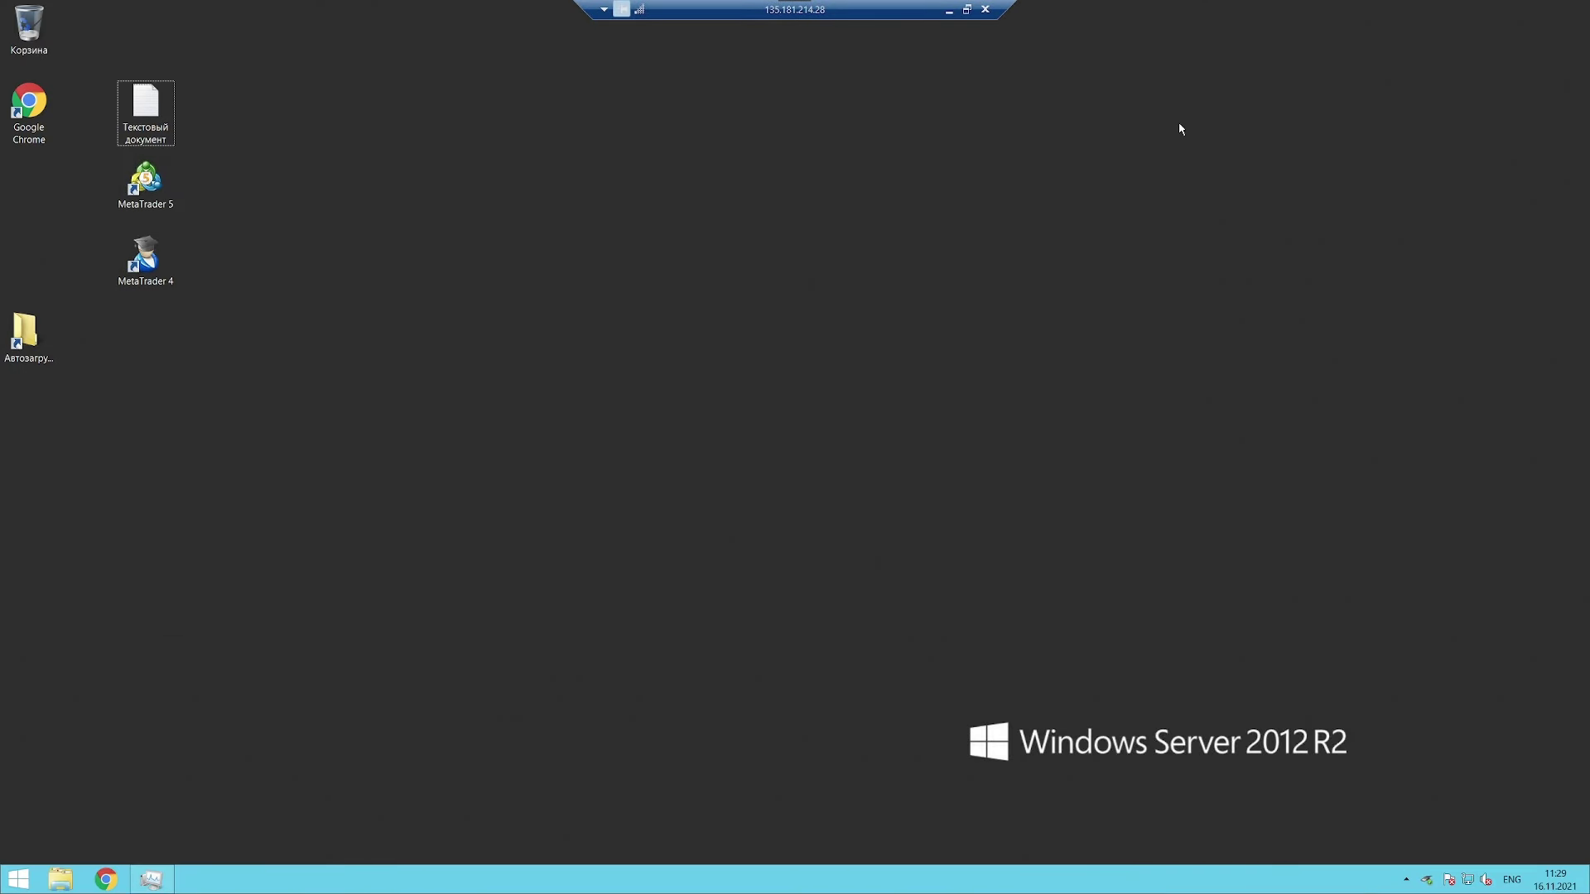
{"action": "left_click", "coordinate": [948, 9]}
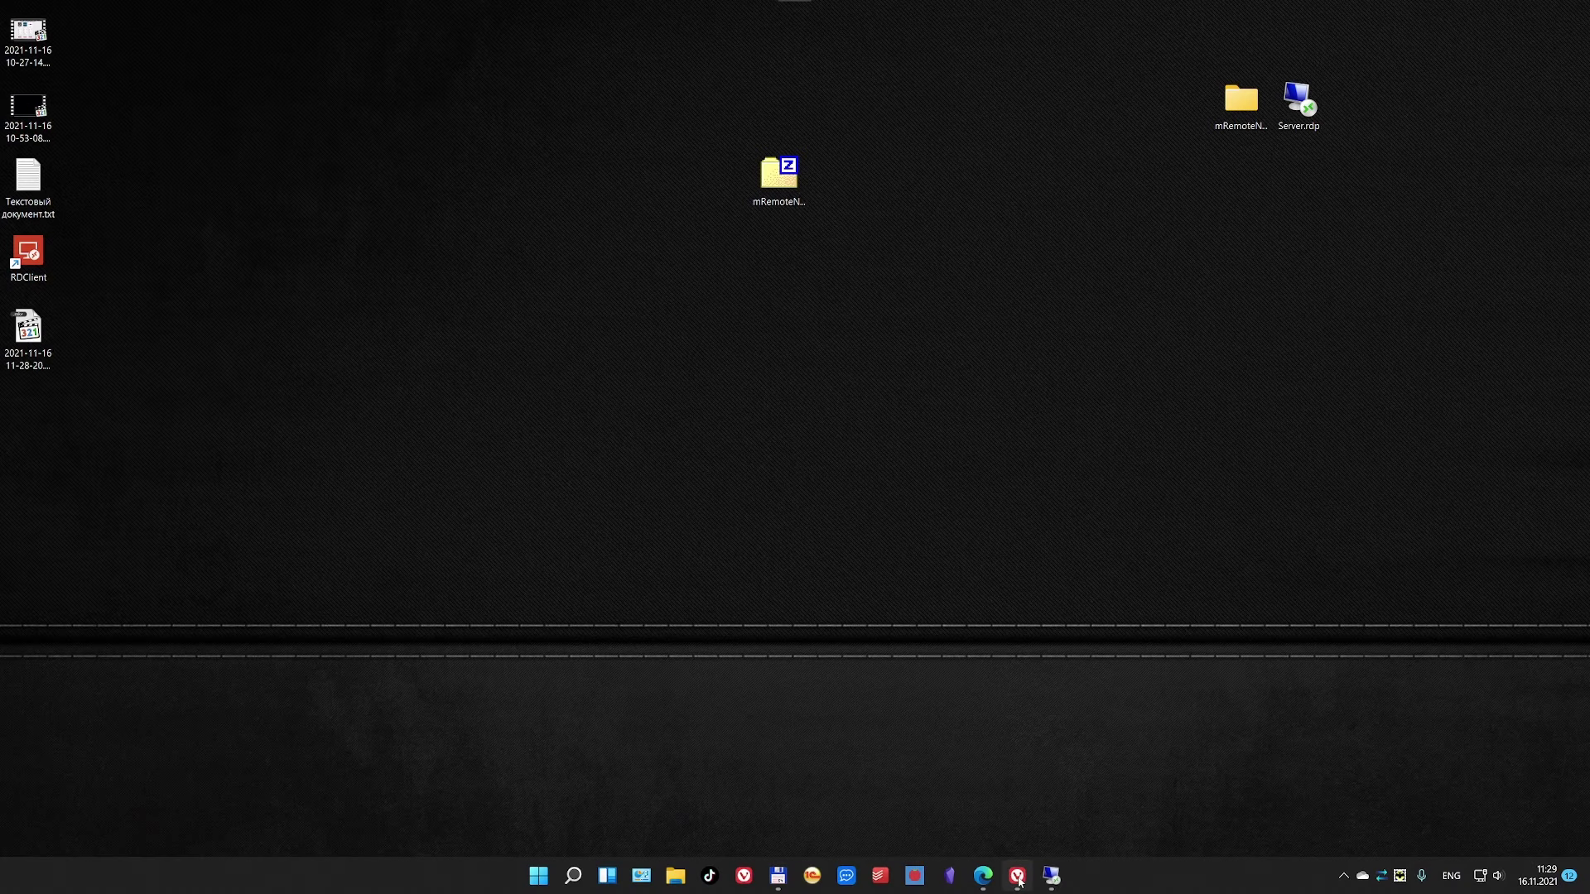
Step: In Vivaldi, close the WhatsApp and mRemoteNG download tabs, leaving a fresh tab
{"action": "left_click", "coordinate": [1017, 875]}
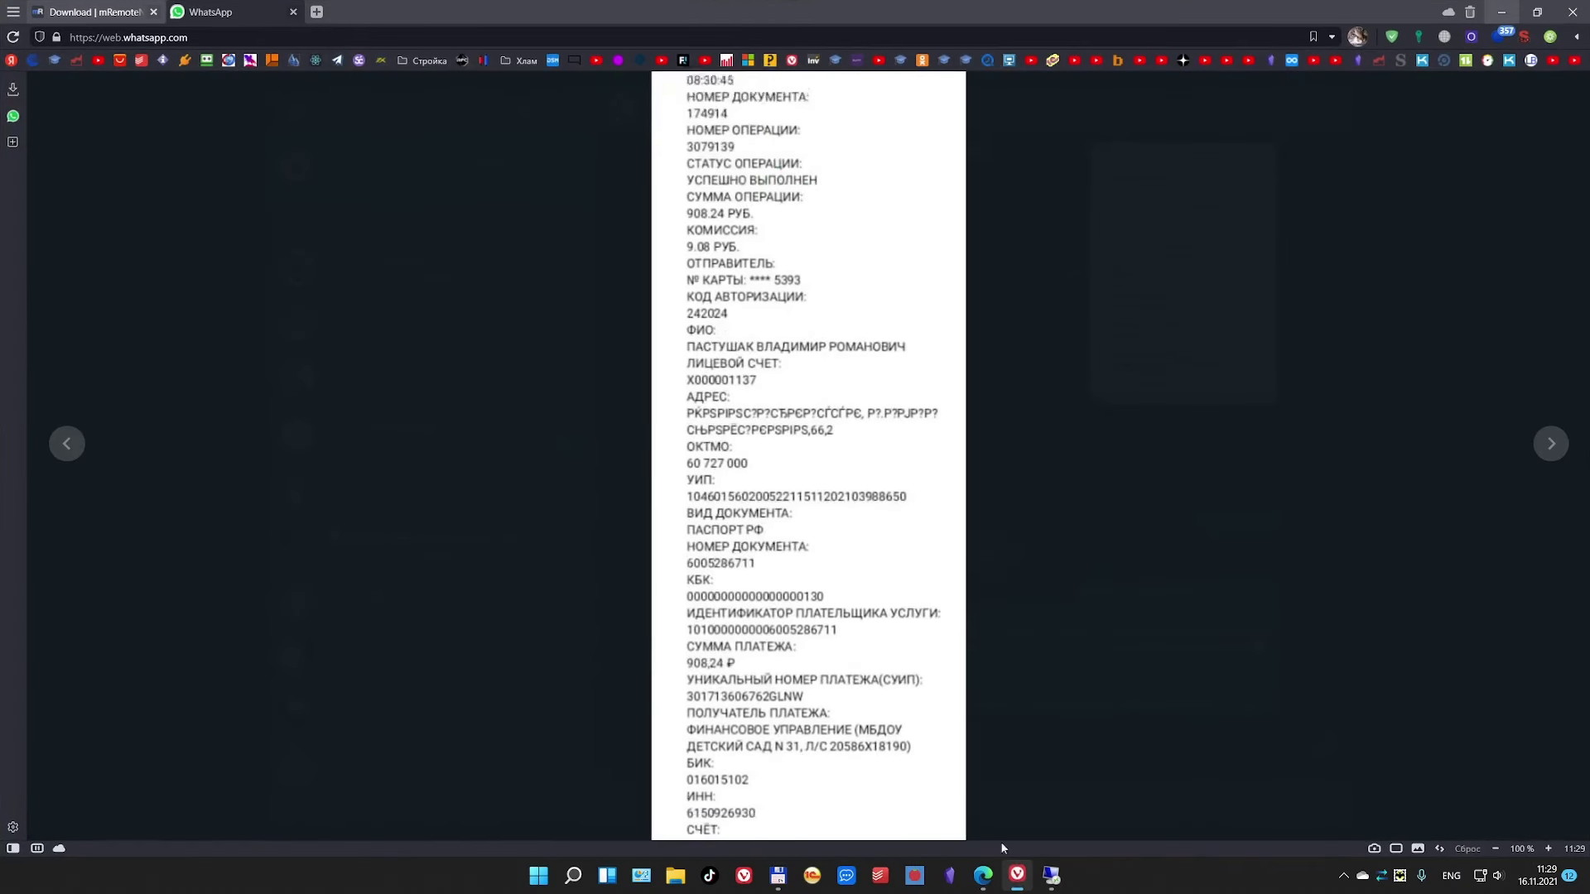
{"action": "left_click", "coordinate": [293, 11]}
{"action": "left_click", "coordinate": [176, 12]}
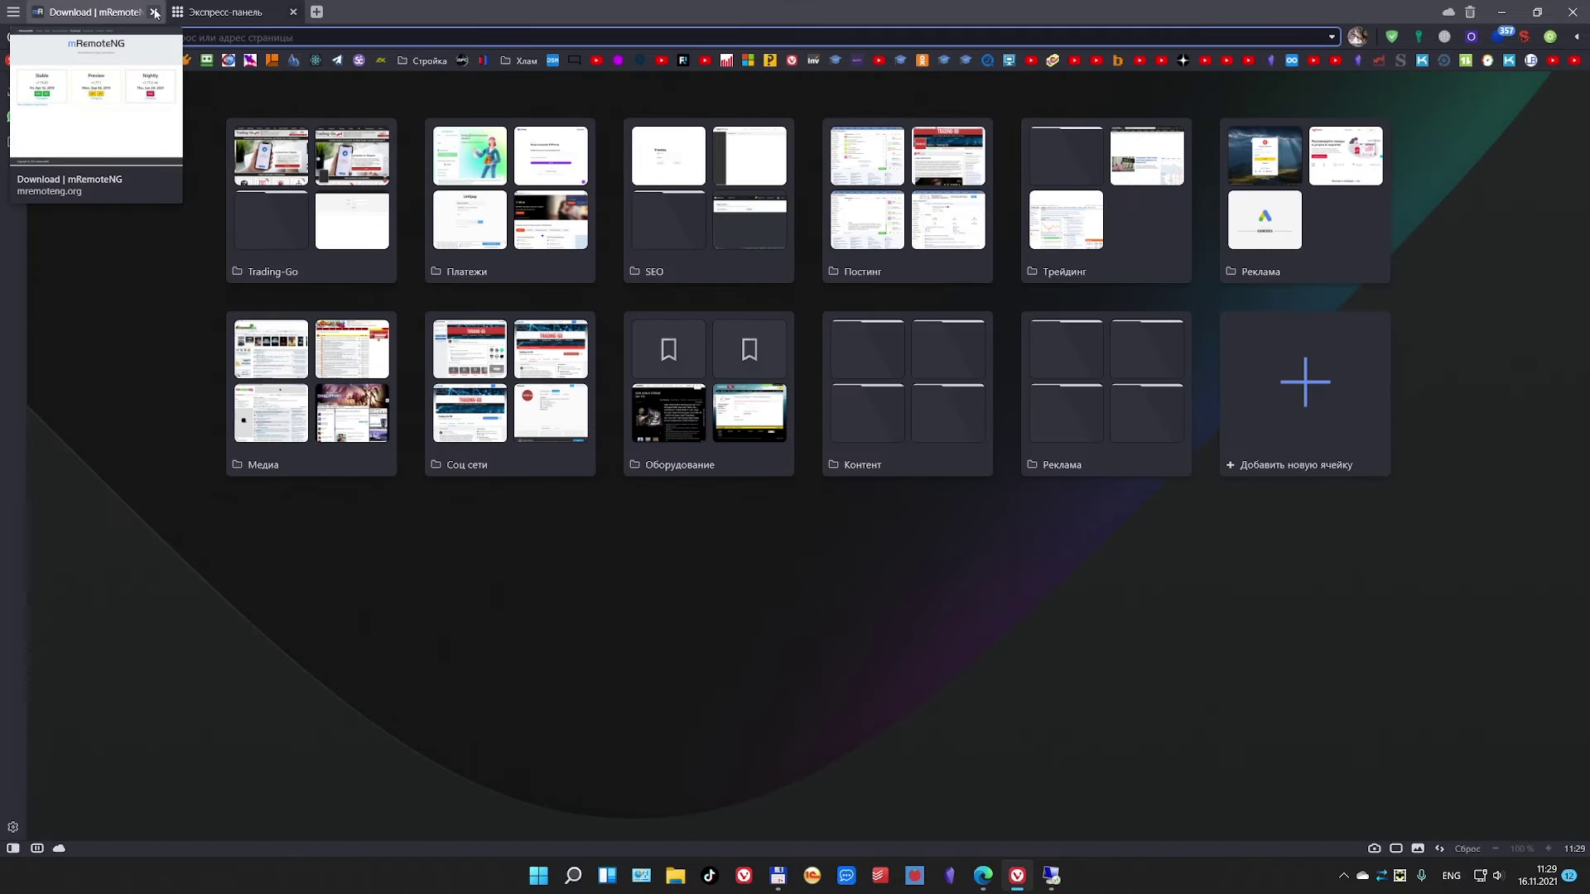
{"action": "left_click", "coordinate": [153, 12]}
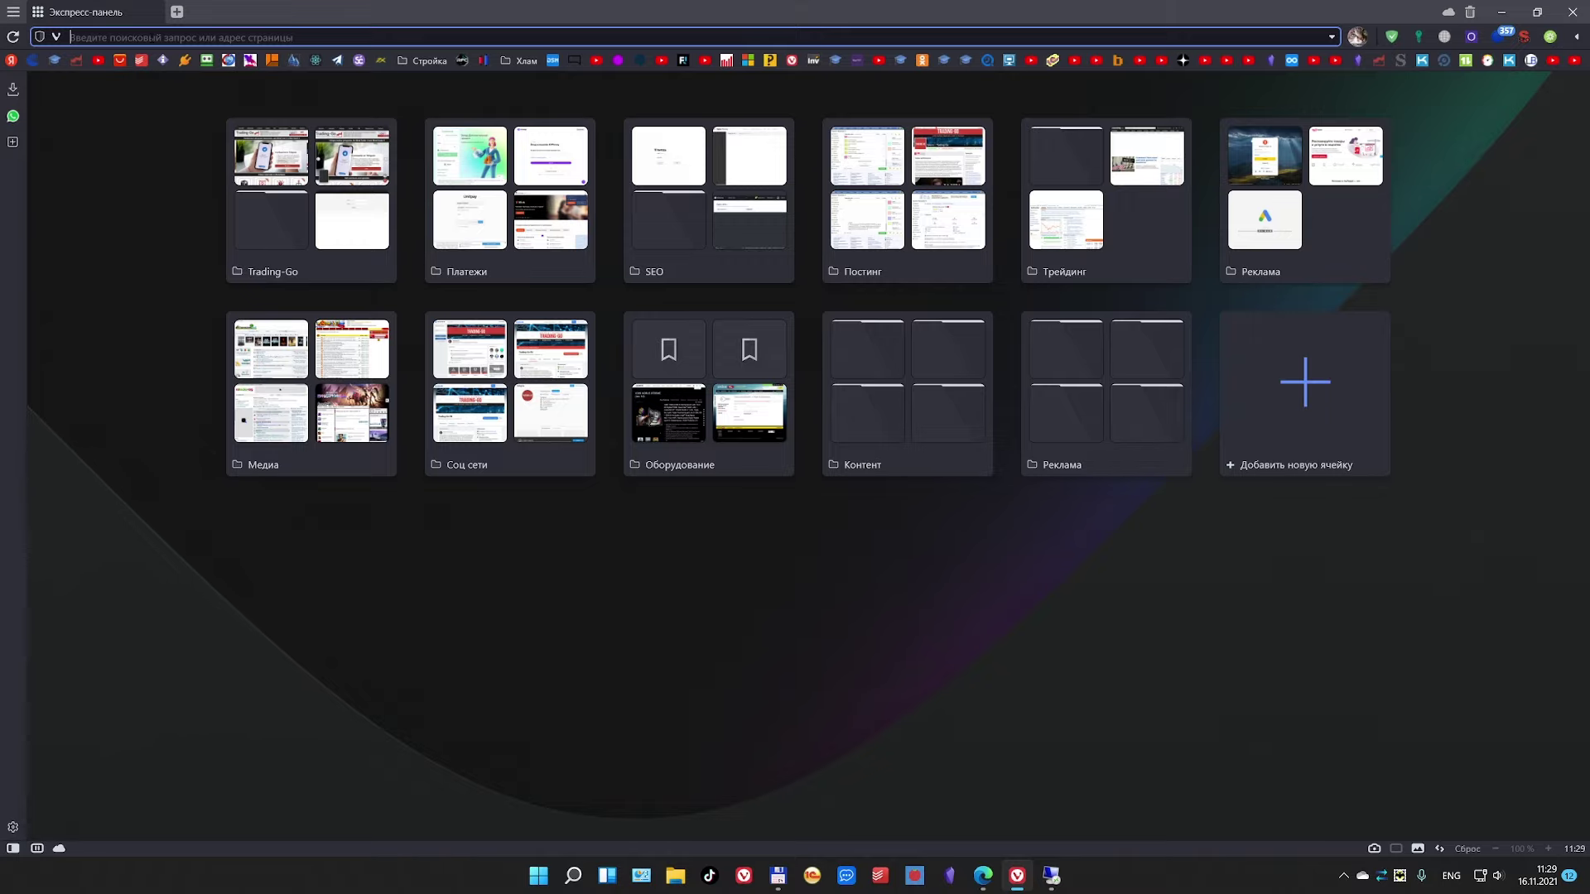
Step: Load alpari.finance, reload it, then change the address to alpari.com
{"action": "type", "text": "alpari.finance/"}
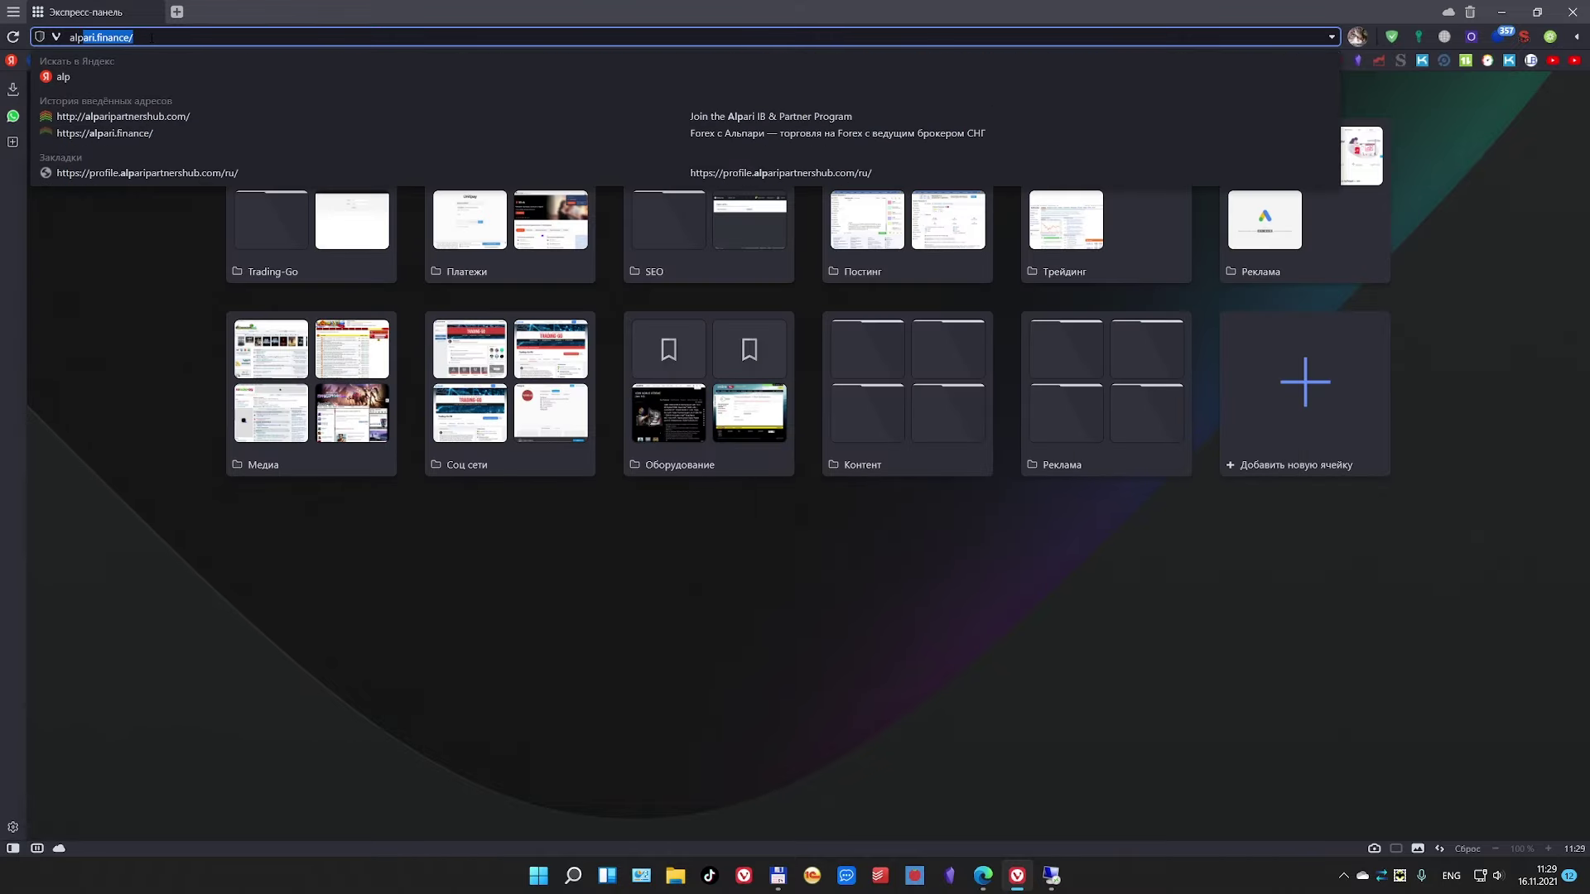
{"action": "key", "text": "Return"}
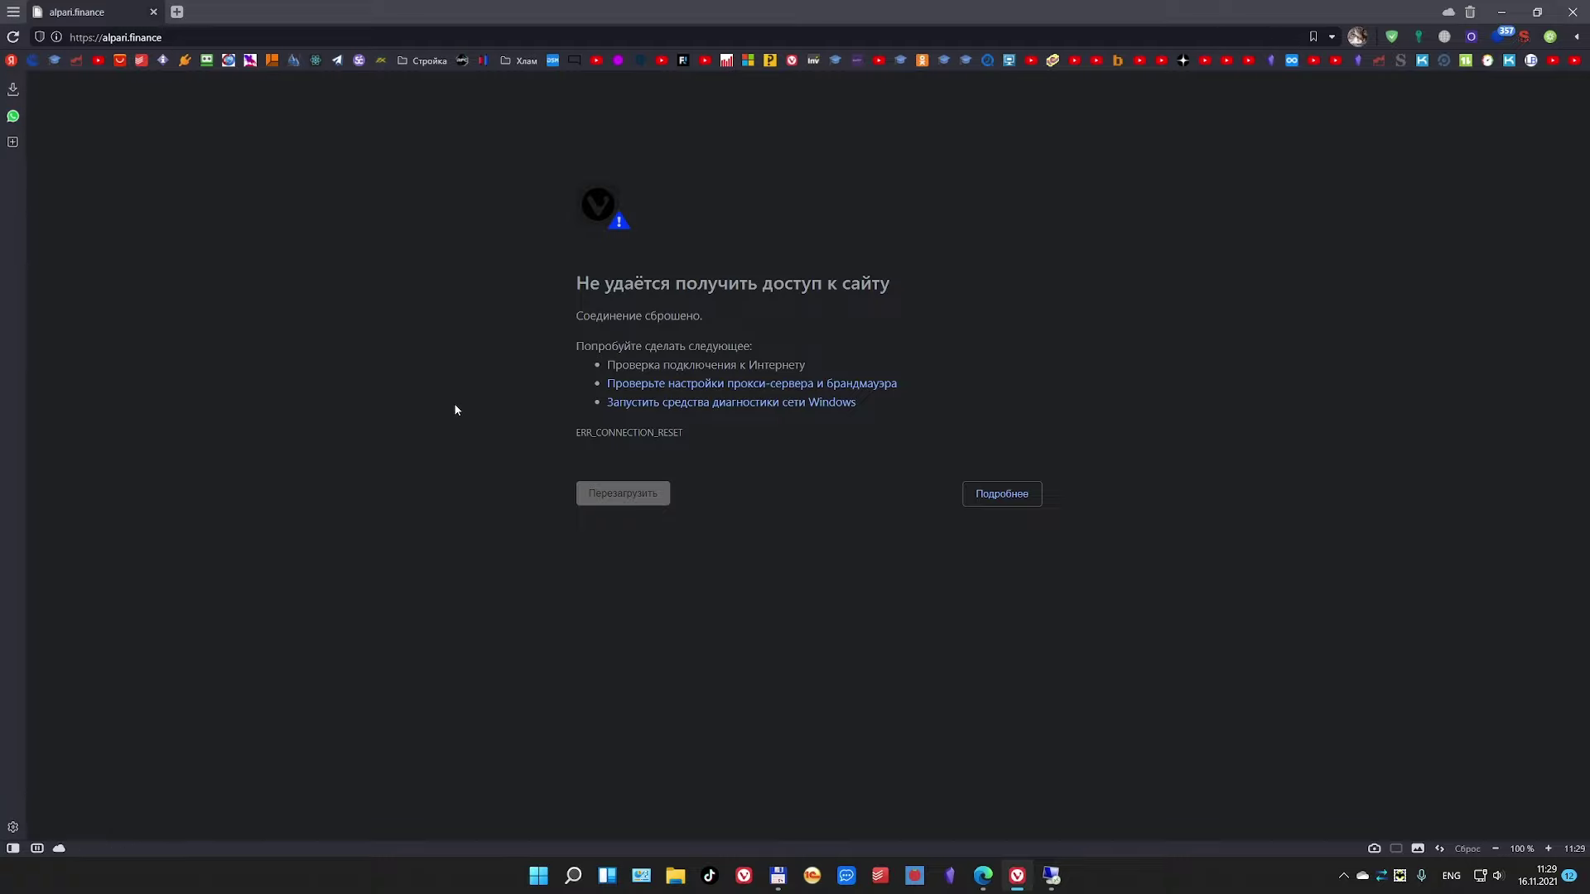
{"action": "left_click", "coordinate": [189, 37]}
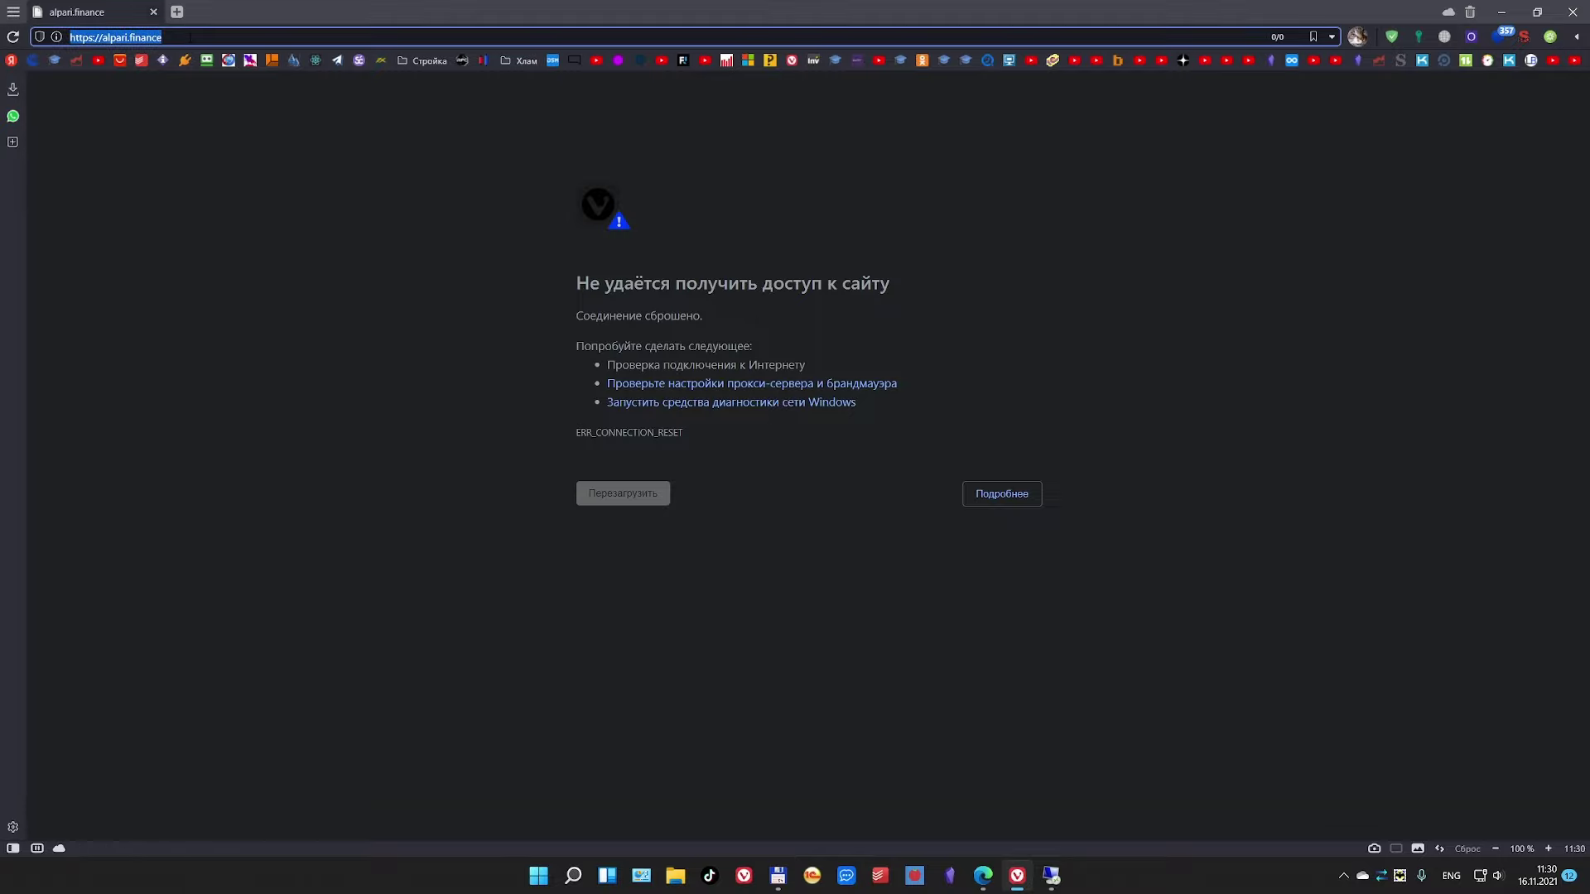
{"action": "key", "text": "Return"}
{"action": "left_click", "coordinate": [138, 37]}
{"action": "double_click", "coordinate": [145, 37]}
{"action": "type", "text": "com"}
{"action": "key", "text": "Return"}
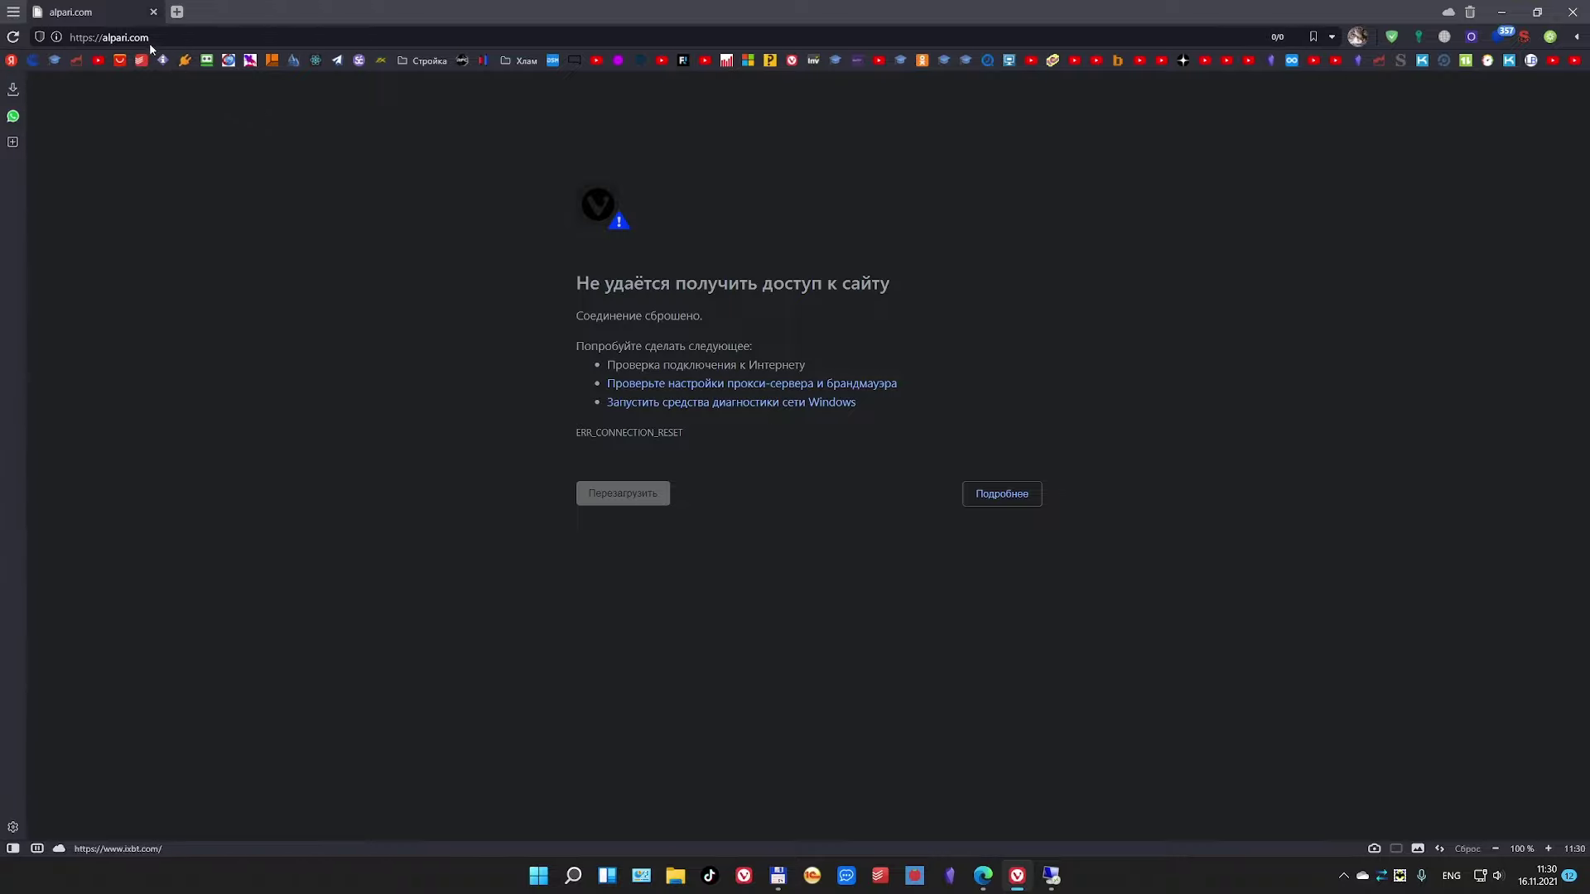
Step: In a new tab, search Yandex for 'сайт альпари' using the Russian layout
{"action": "left_click", "coordinate": [178, 15]}
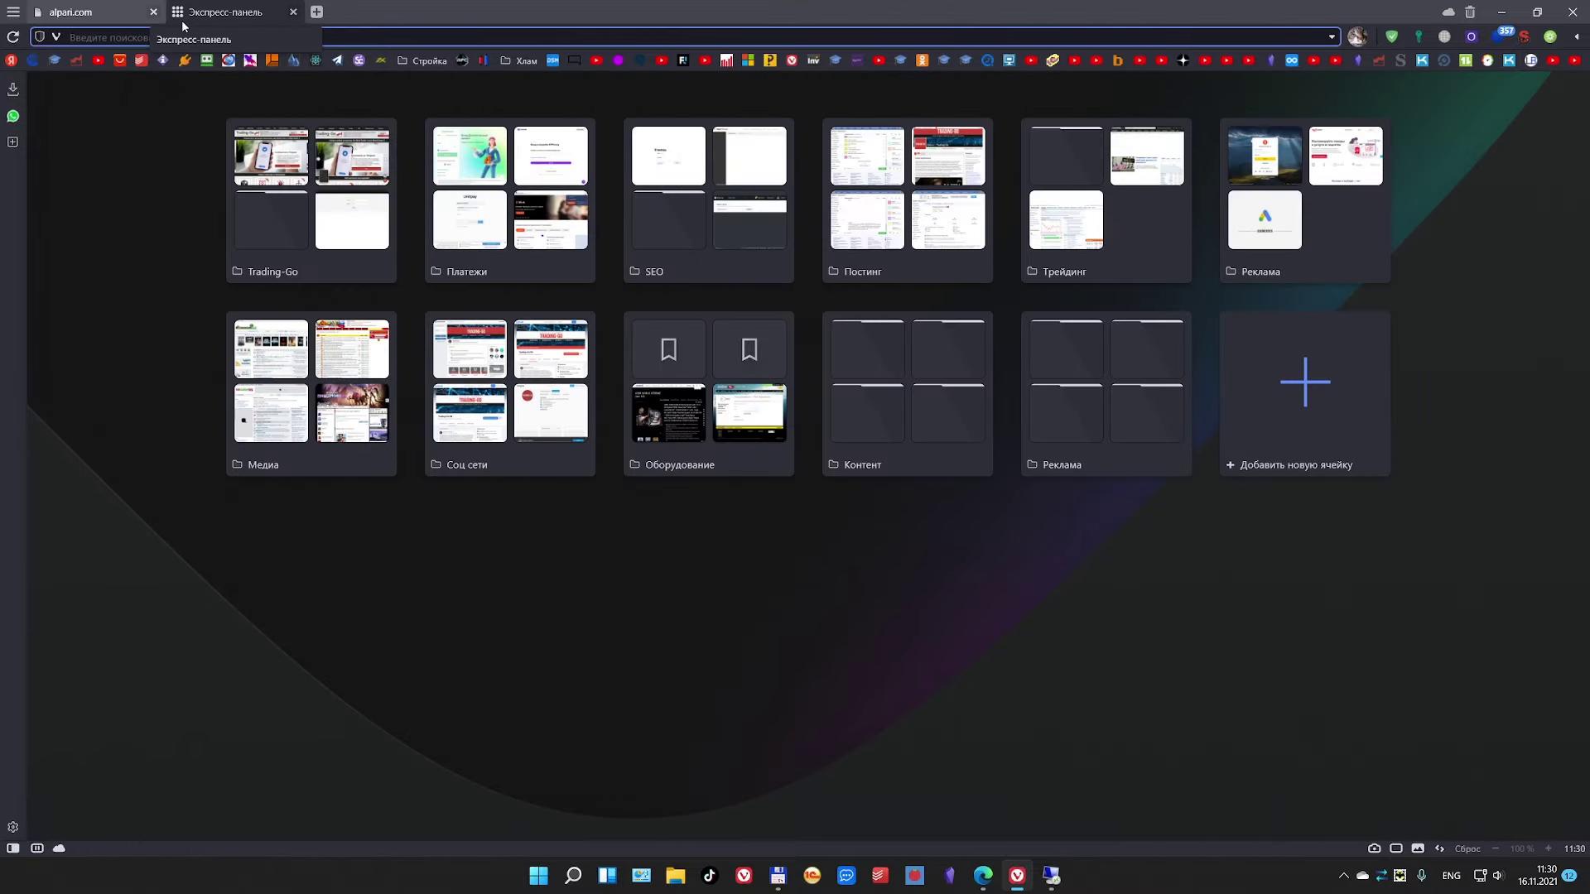
{"action": "key", "text": "alt+shift"}
{"action": "type", "text": "сайт "}
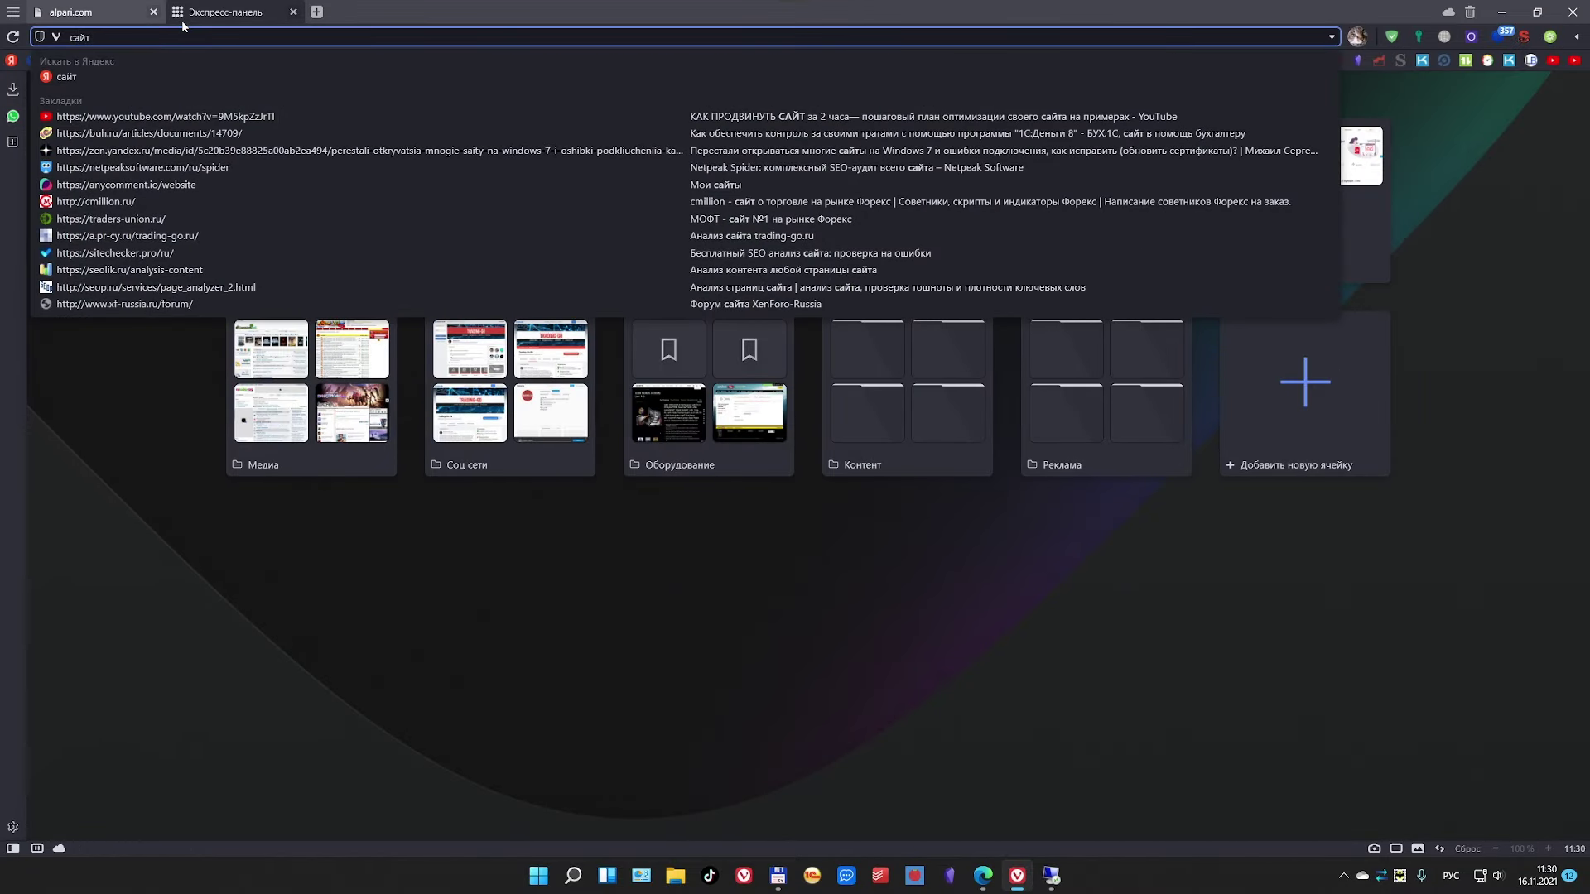
{"action": "type", "text": "альпари"}
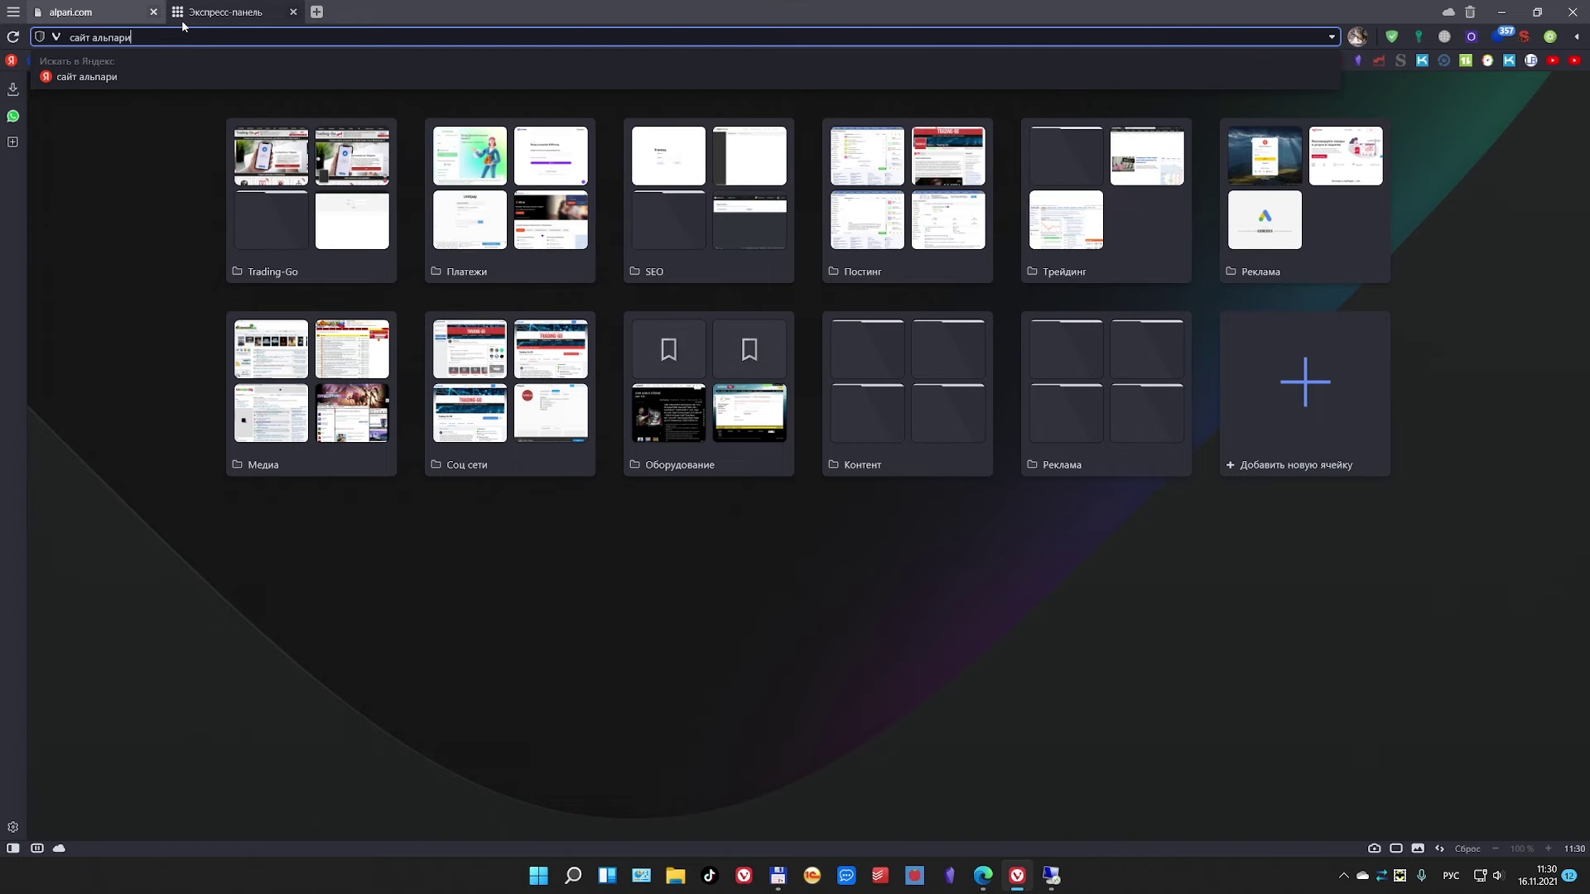
{"action": "key", "text": "Return"}
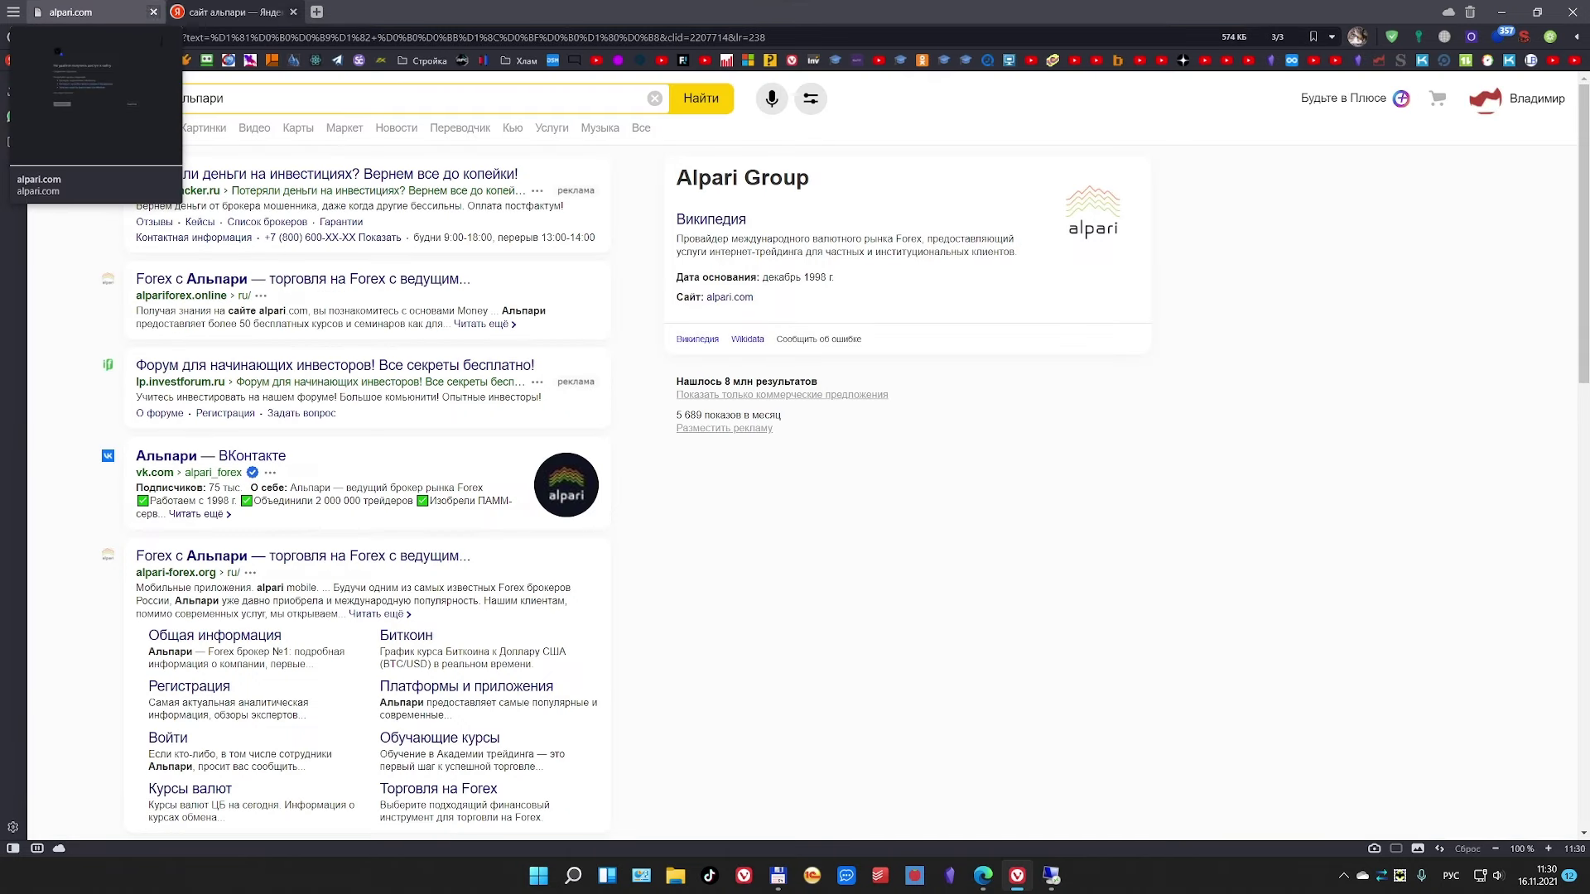
Step: Close the failed alpari.com tab and open the alpariforex.online result in place of the search tab
{"action": "left_click", "coordinate": [153, 11]}
{"action": "middle_click", "coordinate": [245, 278]}
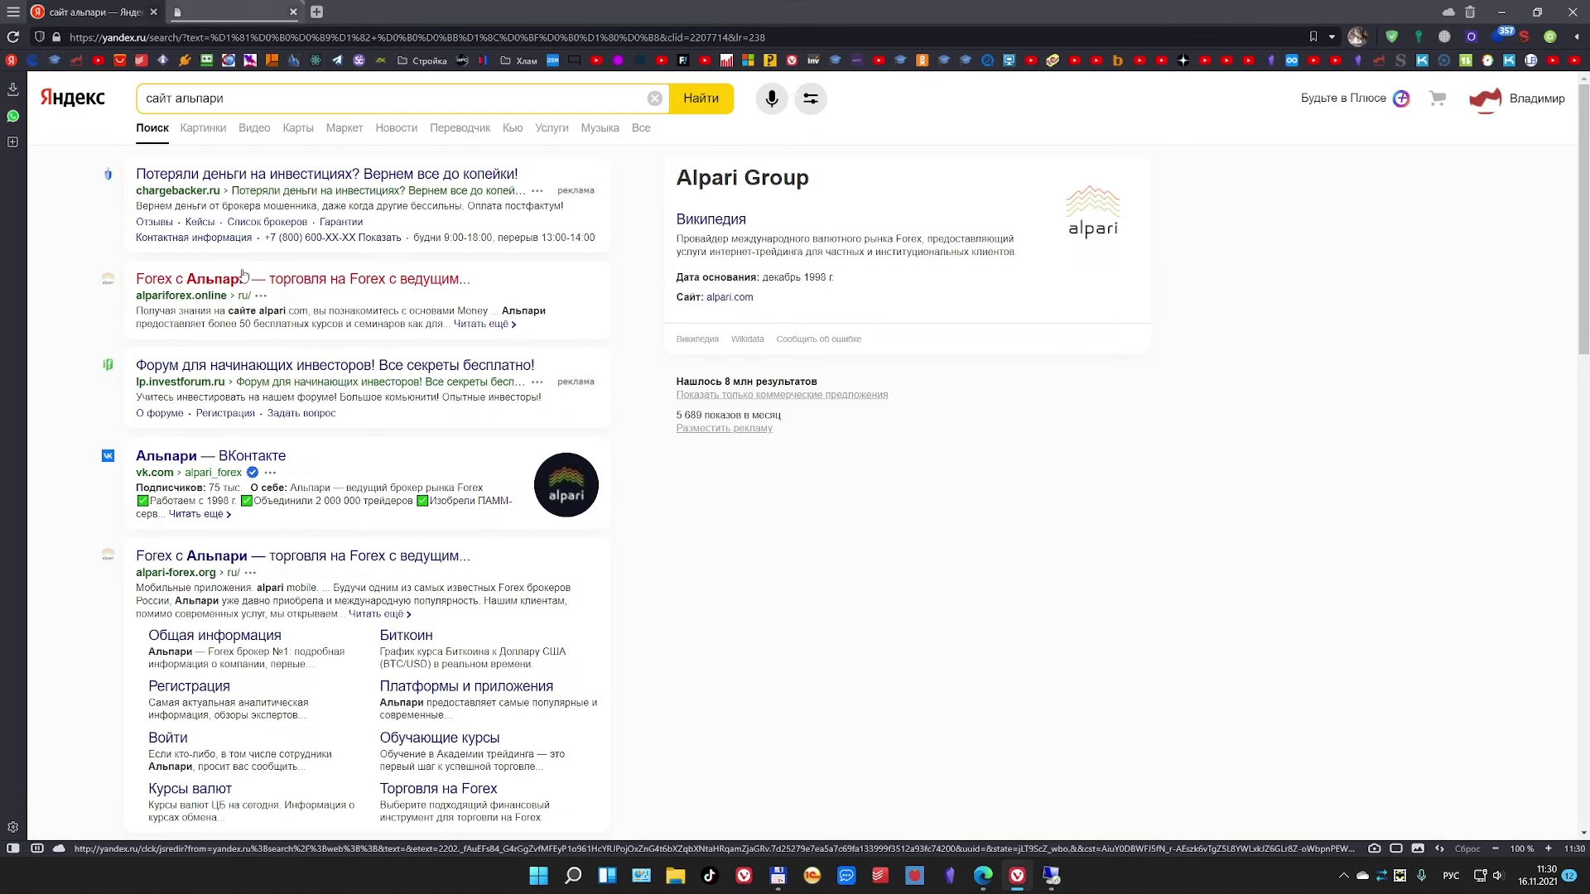
{"action": "left_click", "coordinate": [207, 12]}
{"action": "left_click", "coordinate": [153, 12]}
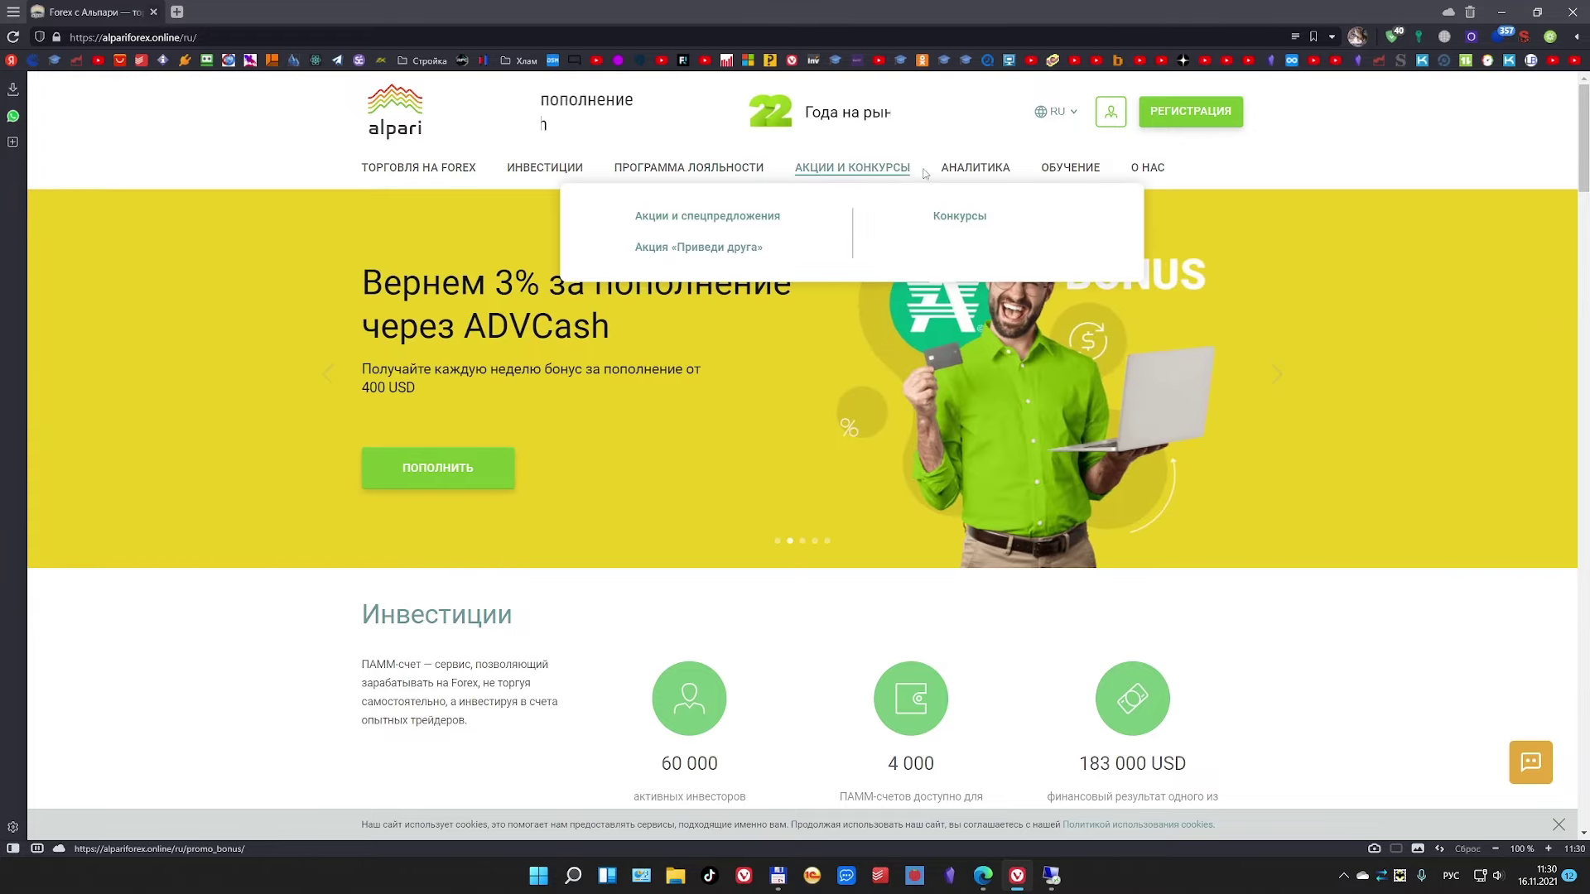
Step: Dismiss the cookie notice and scroll through the alpariforex.online home page
{"action": "mouse_move", "coordinate": [1032, 172]}
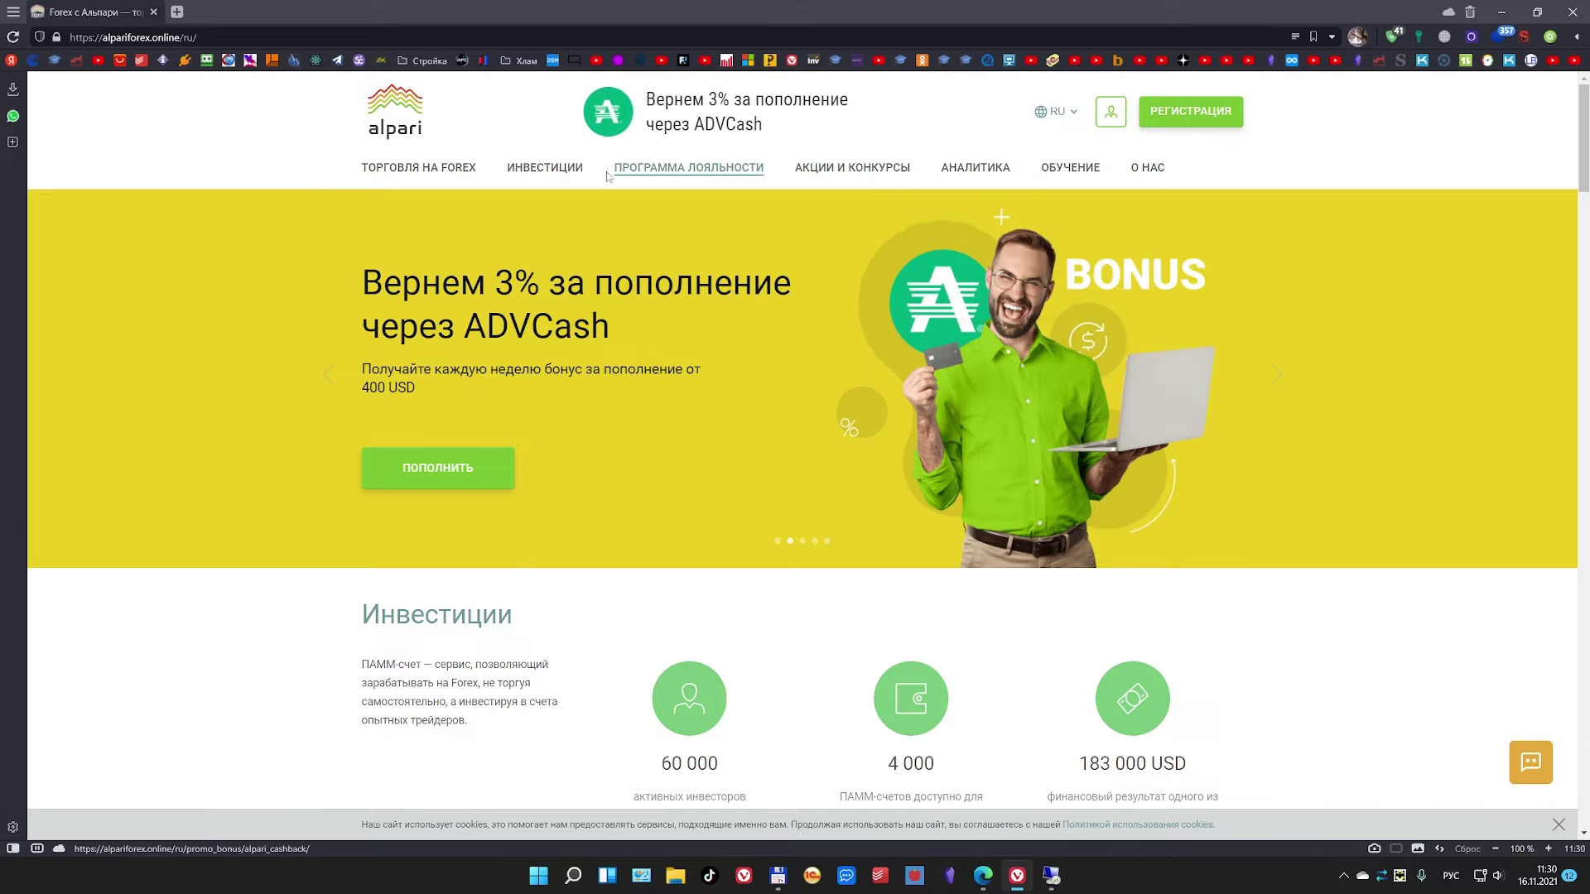
{"action": "mouse_move", "coordinate": [546, 178]}
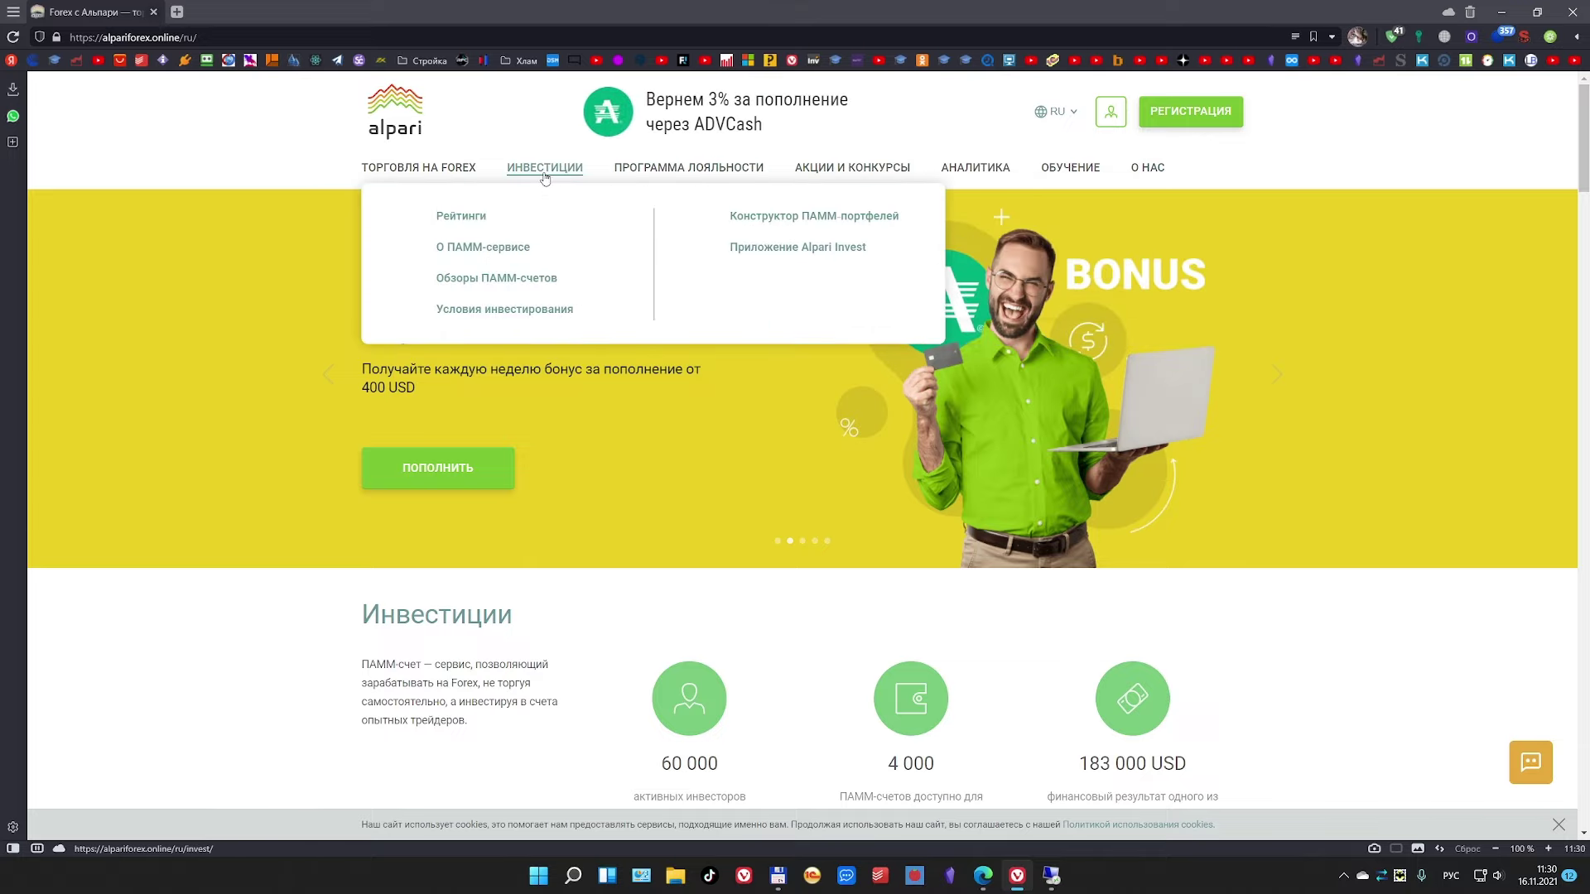
{"action": "left_click", "coordinate": [1558, 825]}
{"action": "scroll", "coordinate": [832, 258], "scroll_direction": "down", "scroll_amount": 10}
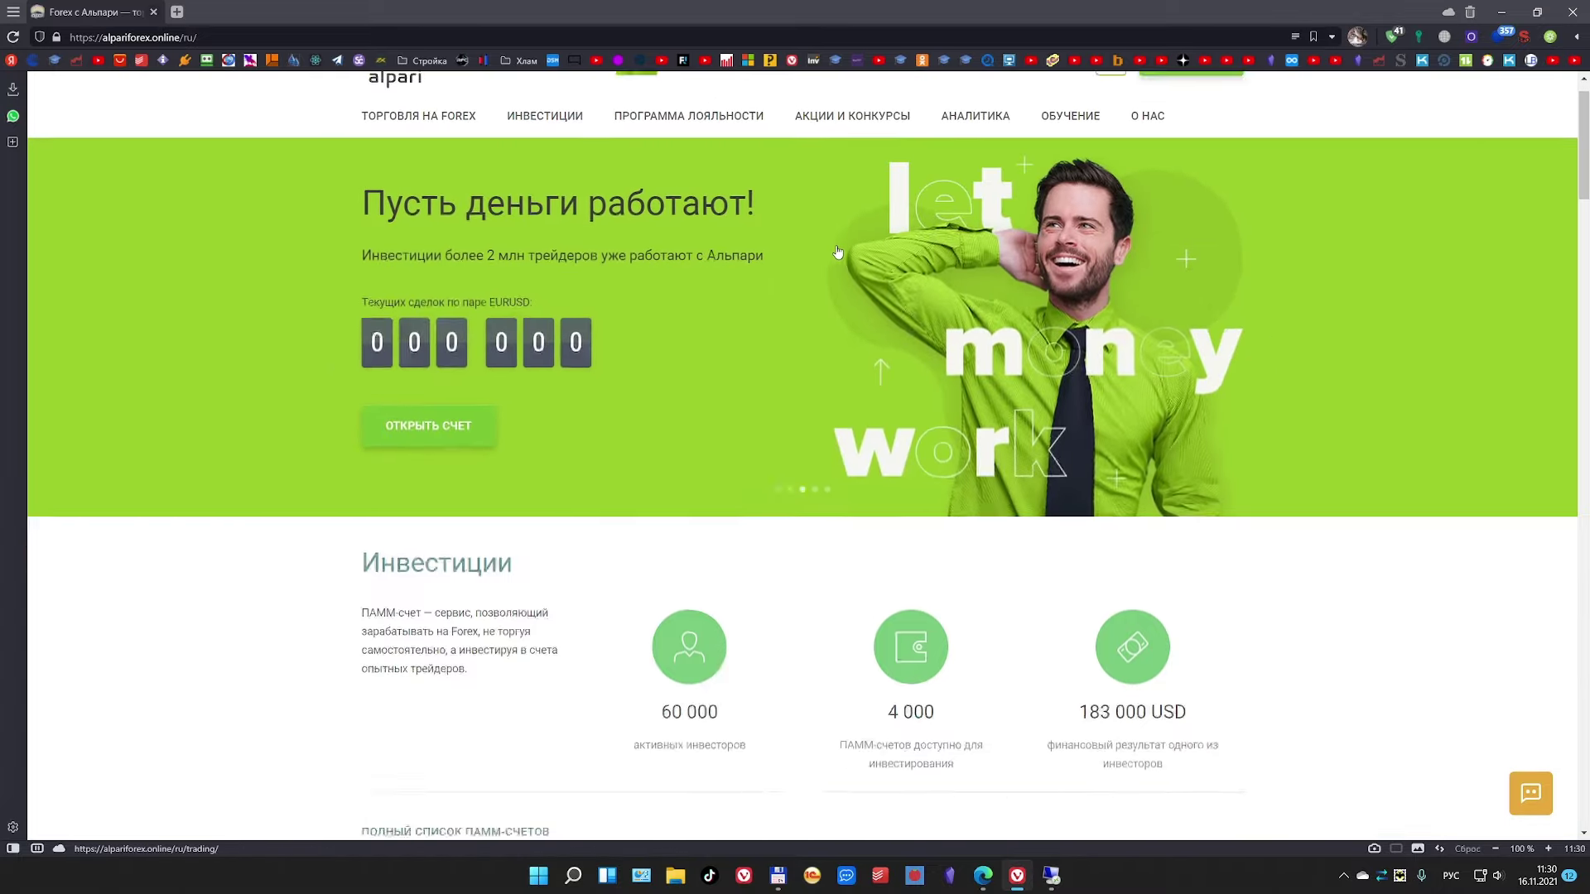
{"action": "scroll", "coordinate": [832, 257], "scroll_direction": "down", "scroll_amount": 20}
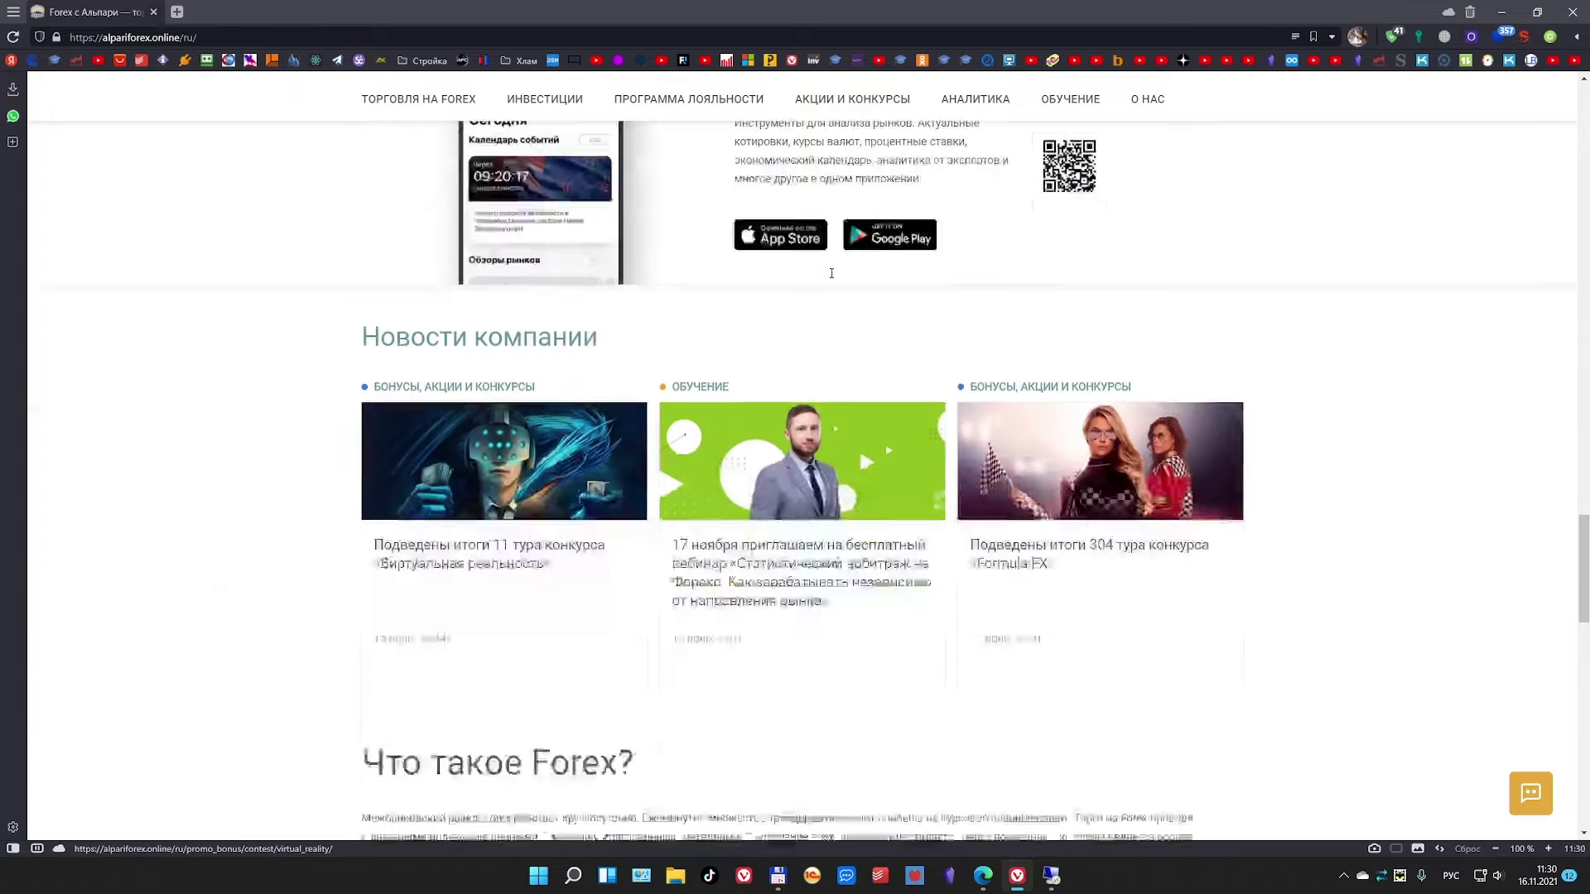
{"action": "scroll", "coordinate": [832, 278], "scroll_direction": "down", "scroll_amount": 5}
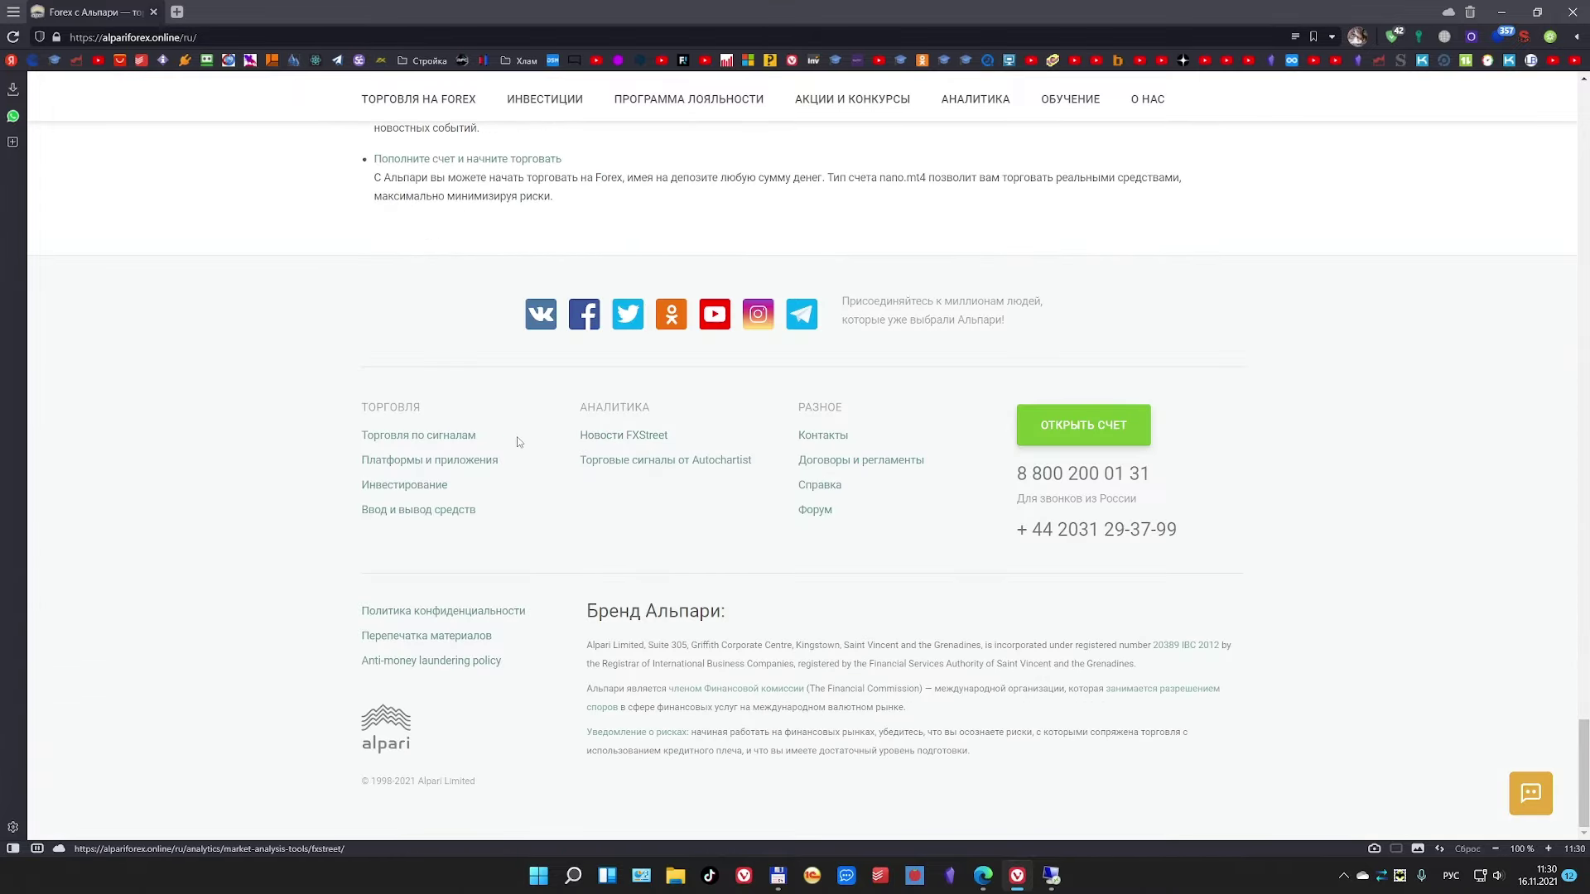
{"action": "scroll", "coordinate": [195, 476], "scroll_direction": "up", "scroll_amount": 10}
{"action": "scroll", "coordinate": [196, 477], "scroll_direction": "up", "scroll_amount": 20}
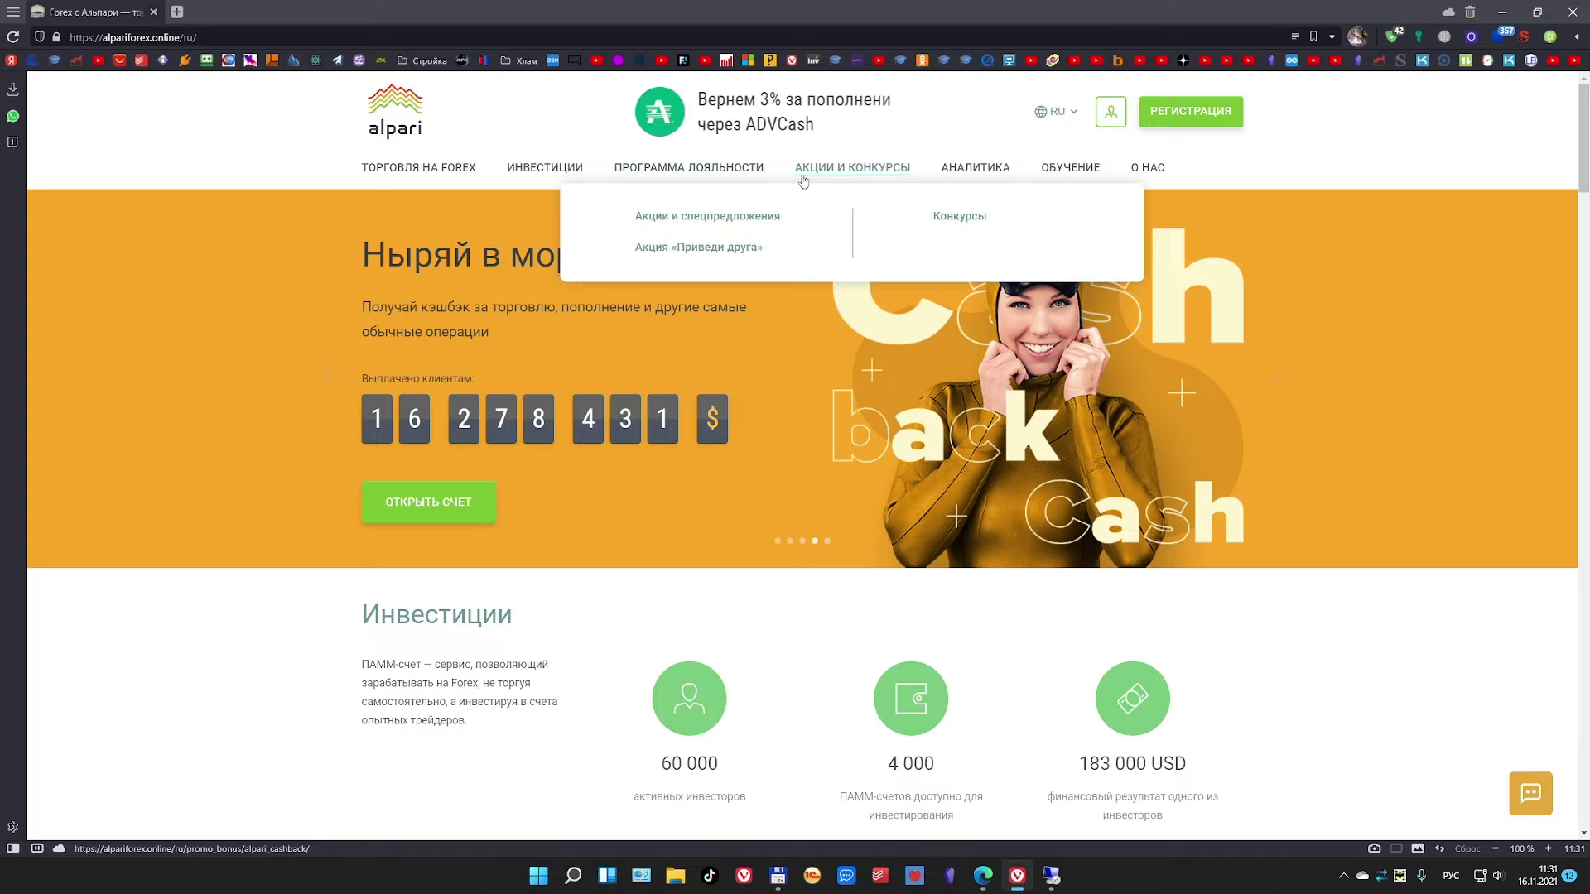
Step: Open the ПРОГРАММА ЛОЯЛЬНОСТИ page, then the promotions and special offers page
{"action": "mouse_move", "coordinate": [553, 175]}
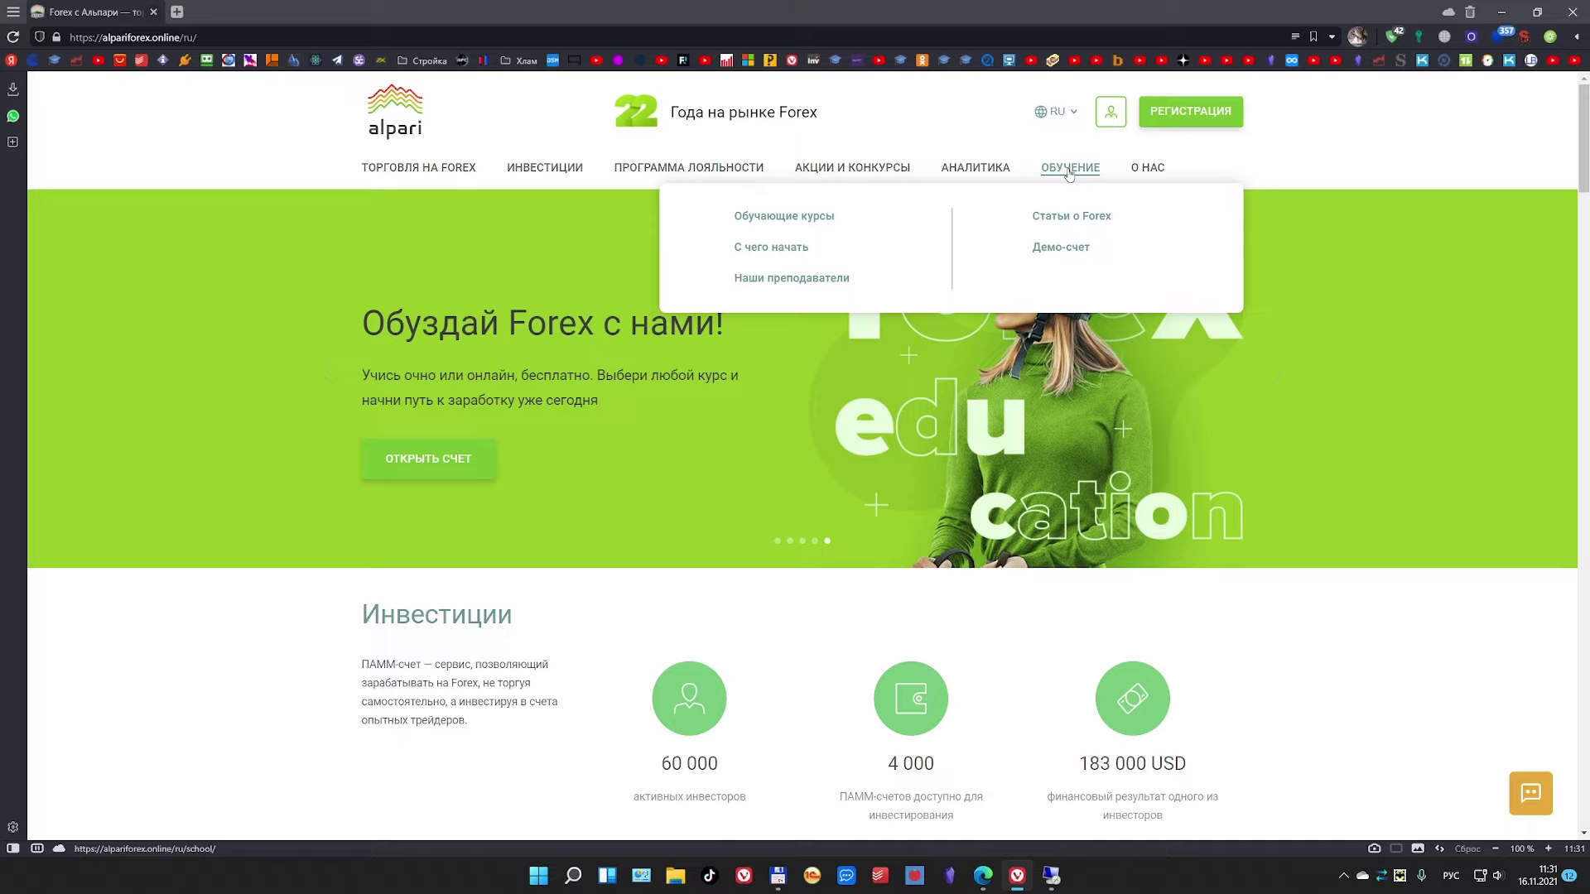
{"action": "mouse_move", "coordinate": [1138, 173]}
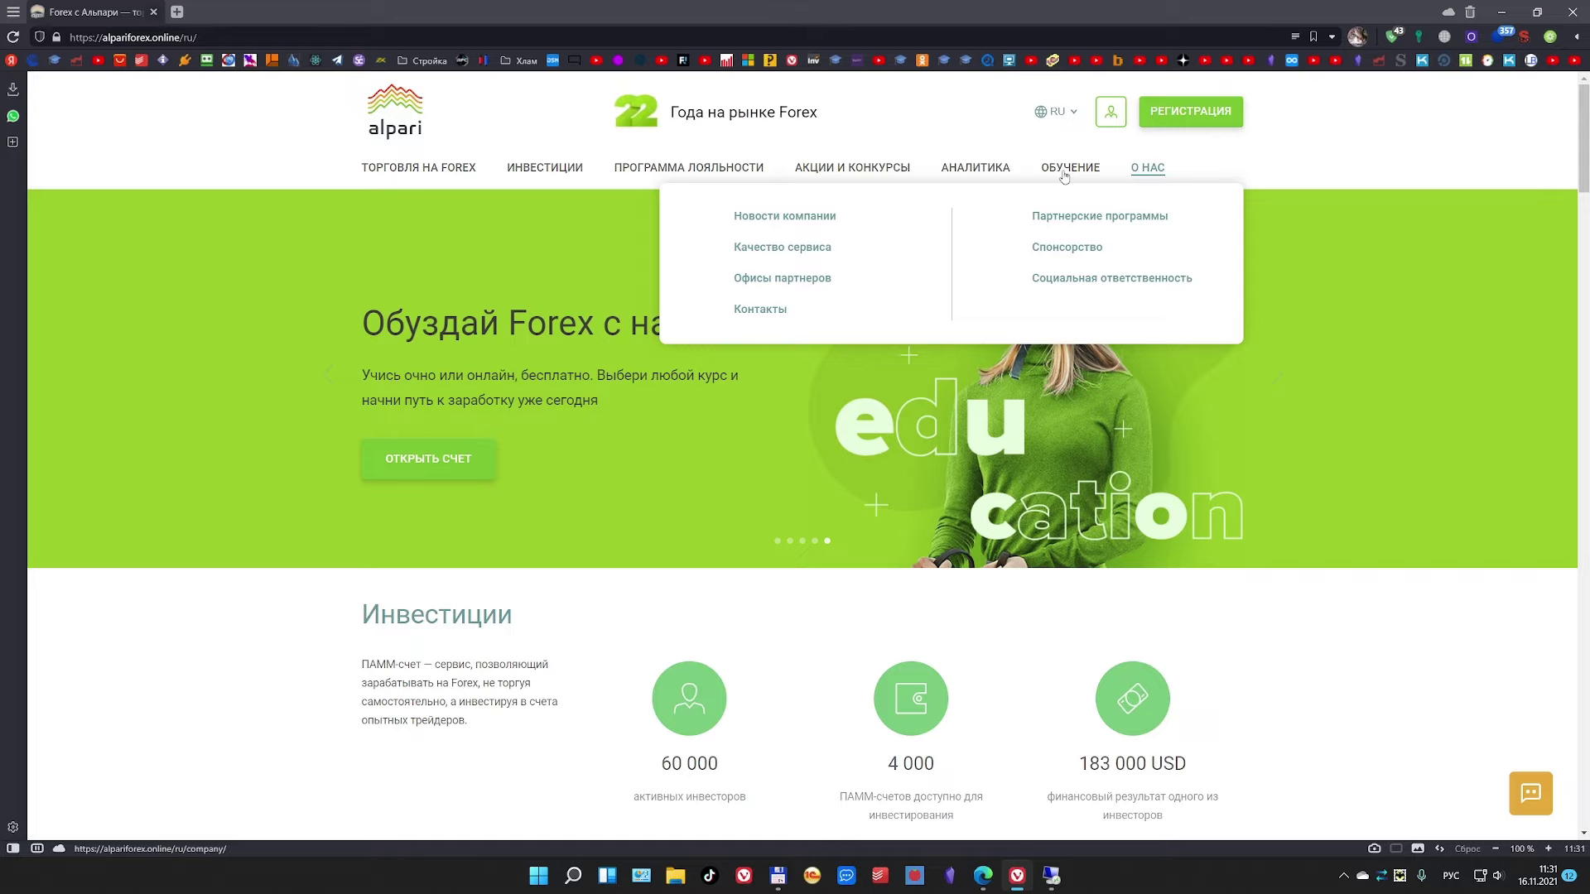
{"action": "mouse_move", "coordinate": [861, 176]}
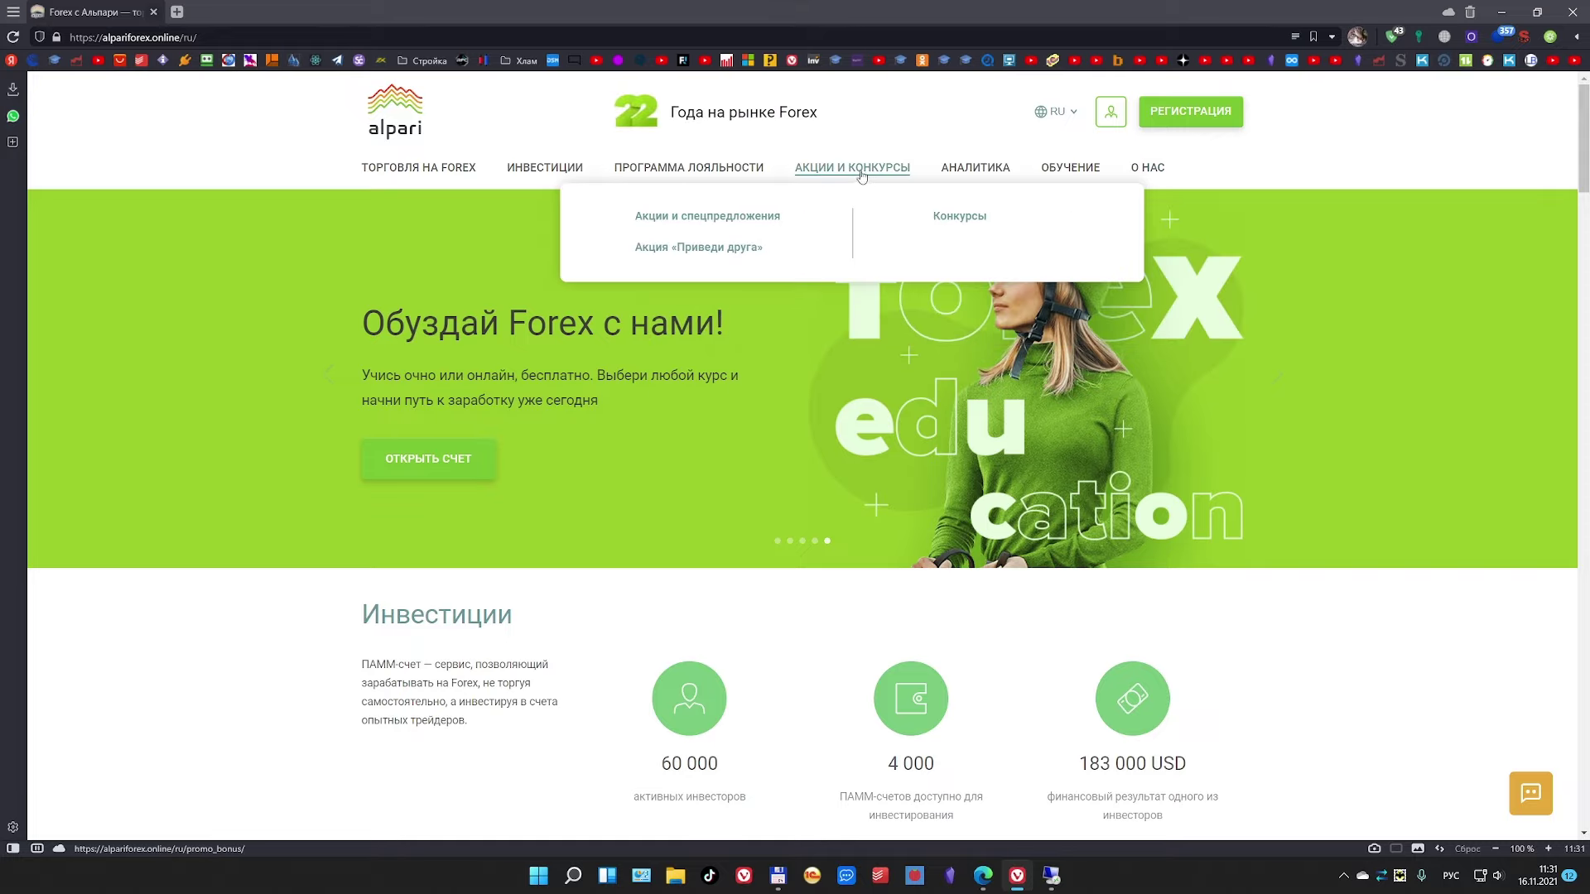
{"action": "left_click", "coordinate": [704, 170]}
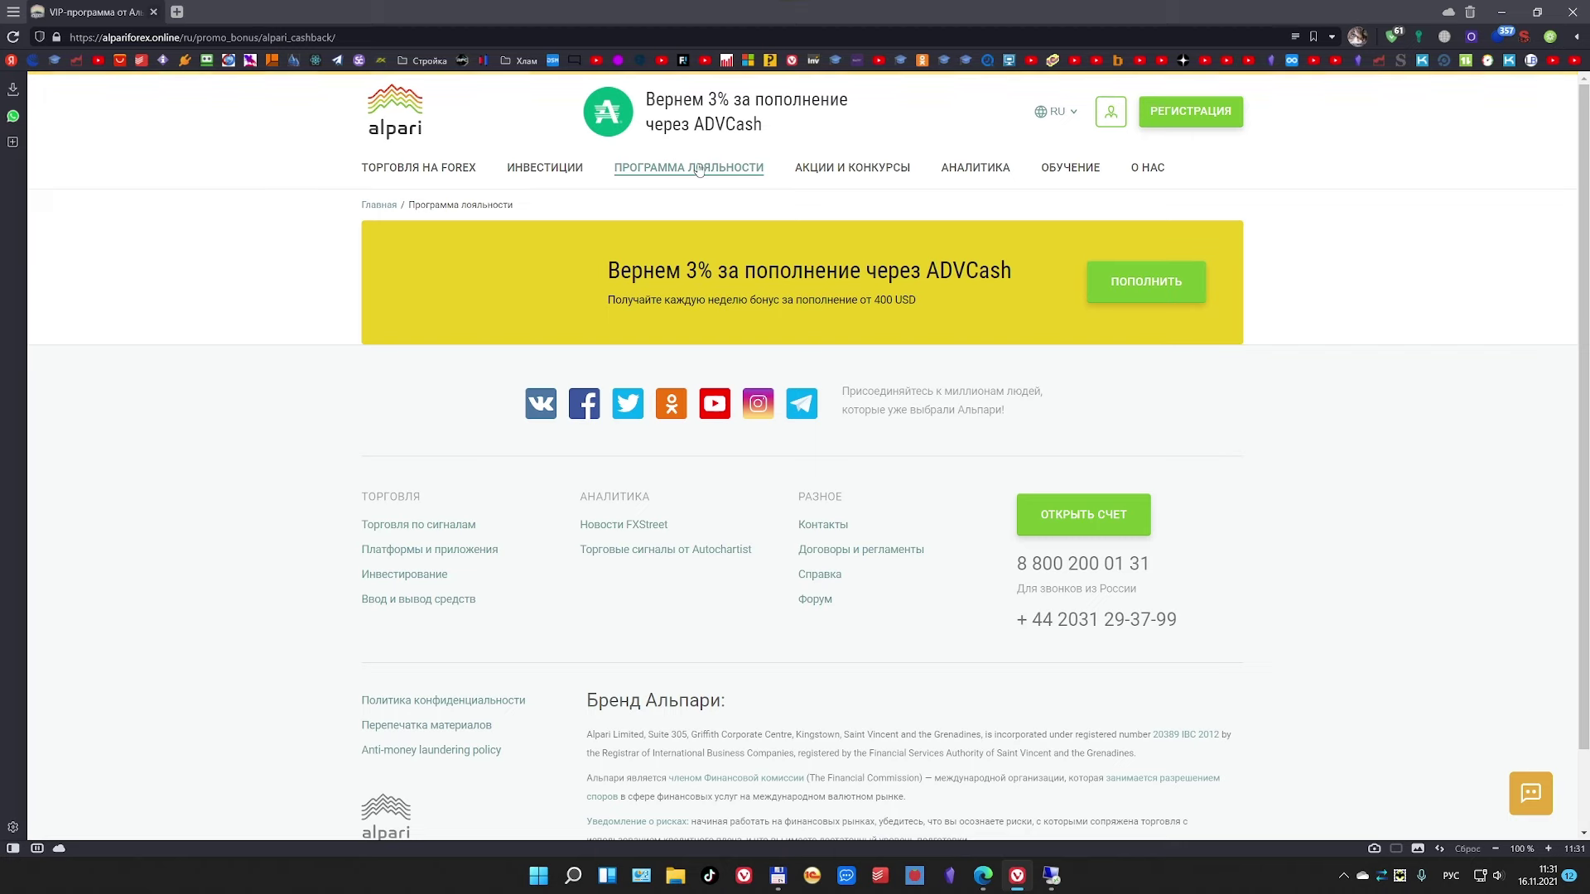
{"action": "mouse_move", "coordinate": [583, 171]}
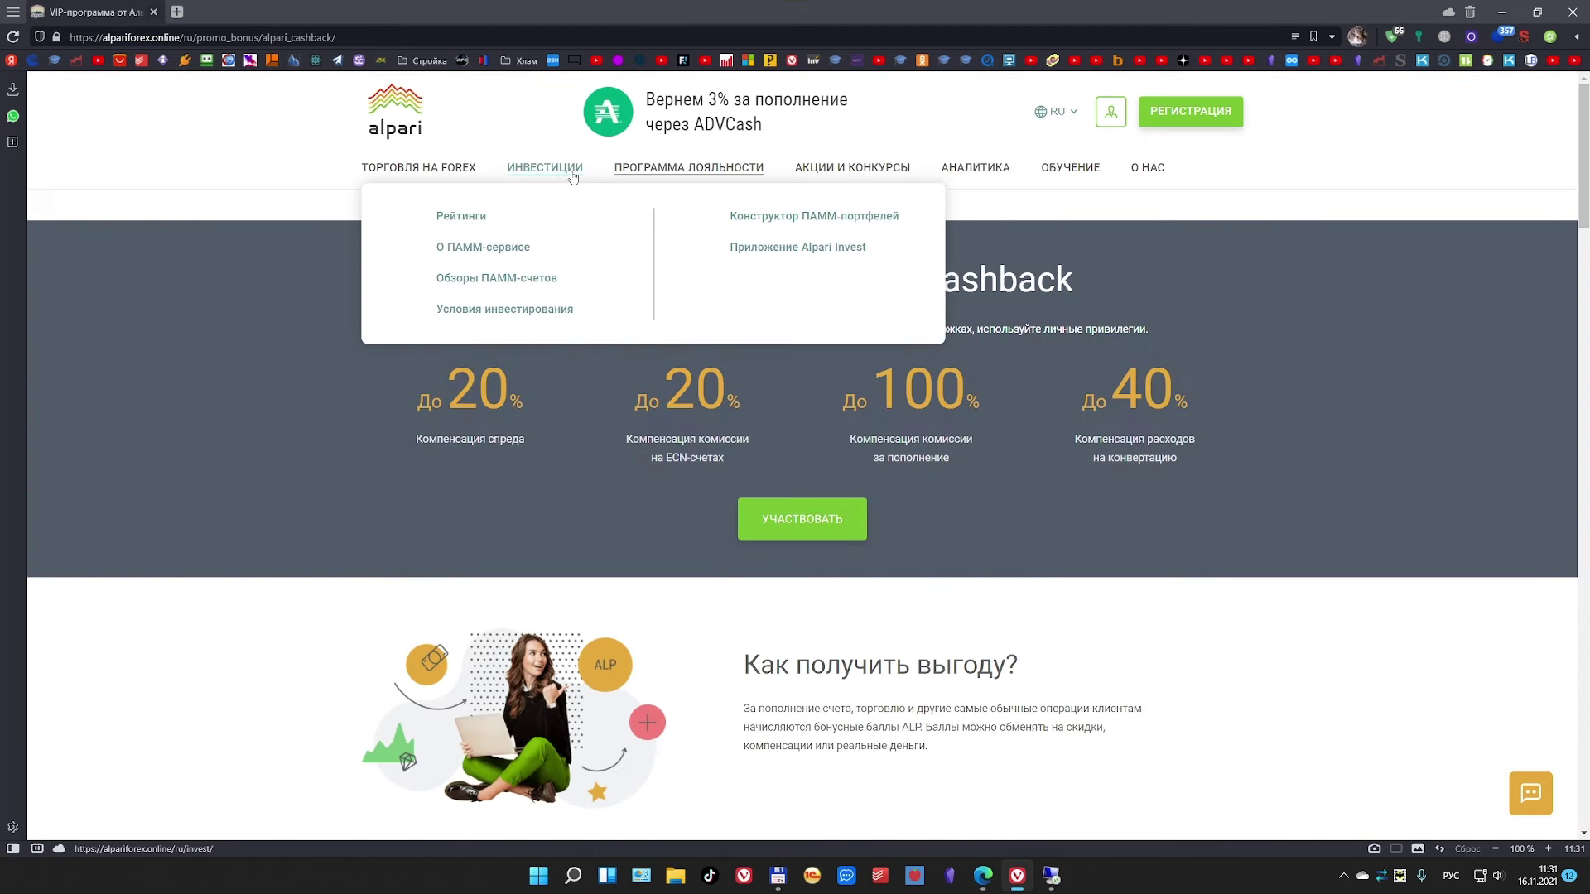
{"action": "mouse_move", "coordinate": [841, 181]}
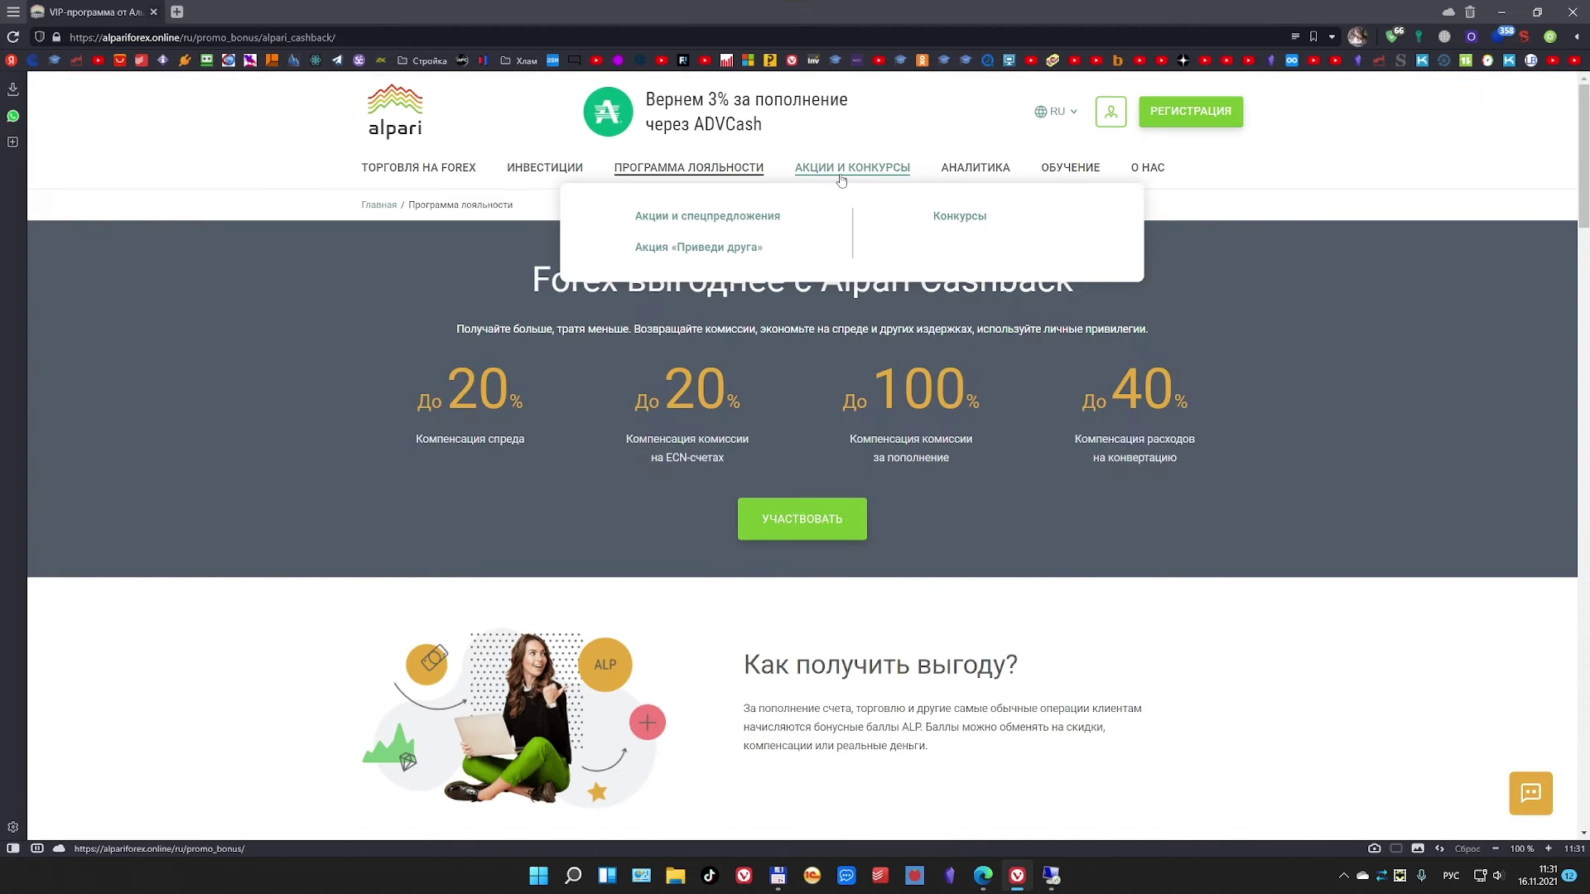
{"action": "left_click", "coordinate": [707, 216]}
Step: Search Yandex for 'ip адреса alpari' and open the server-addresses result in a new tab
{"action": "left_click", "coordinate": [176, 11]}
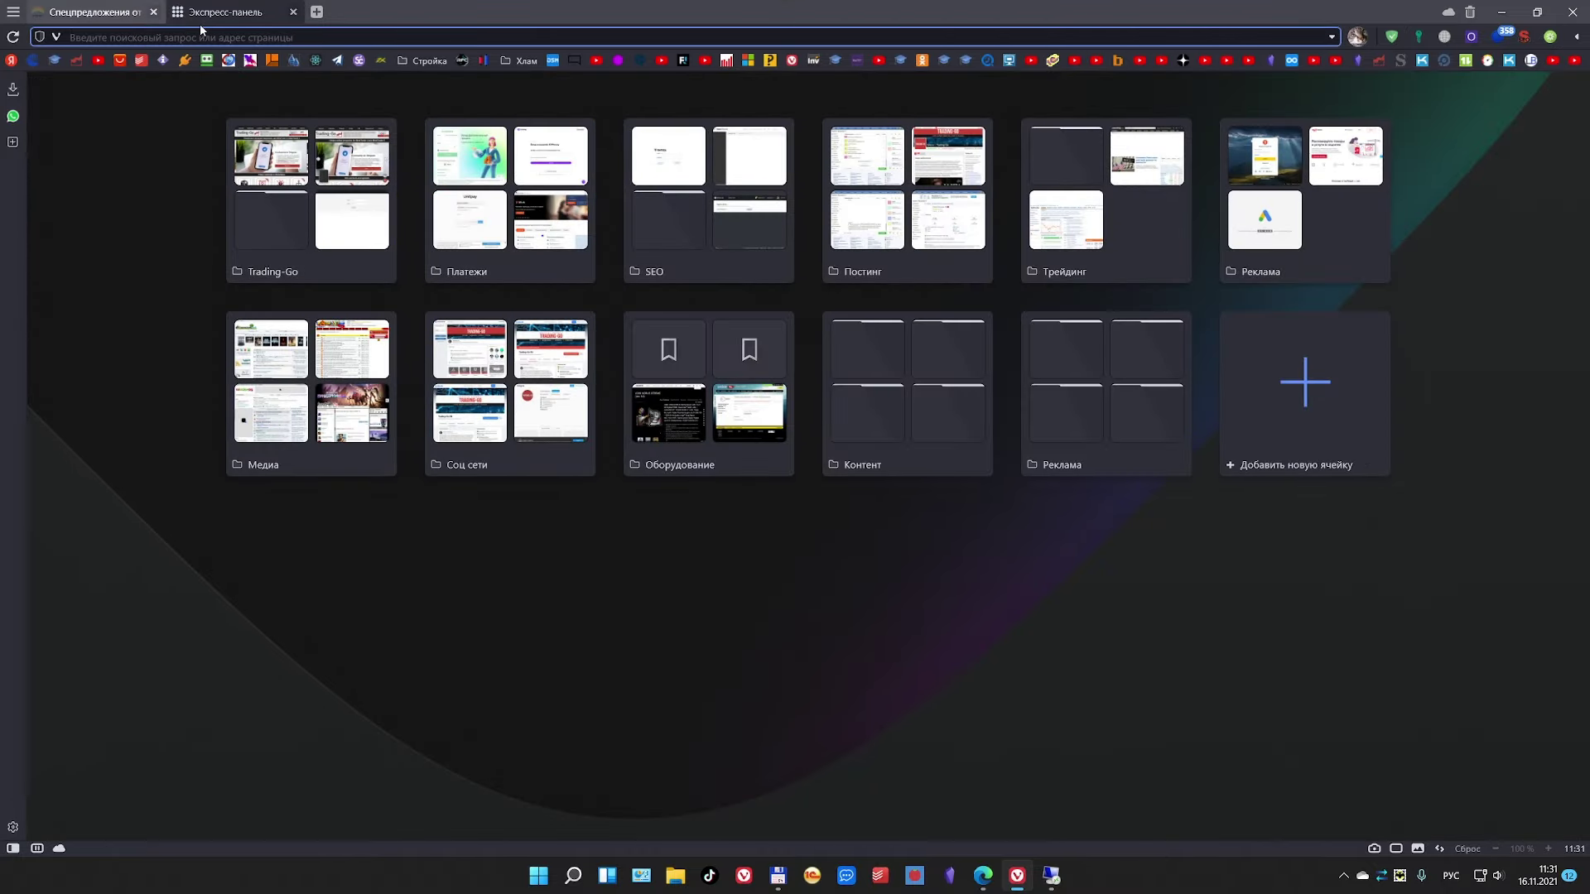
{"action": "type", "text": "шз"}
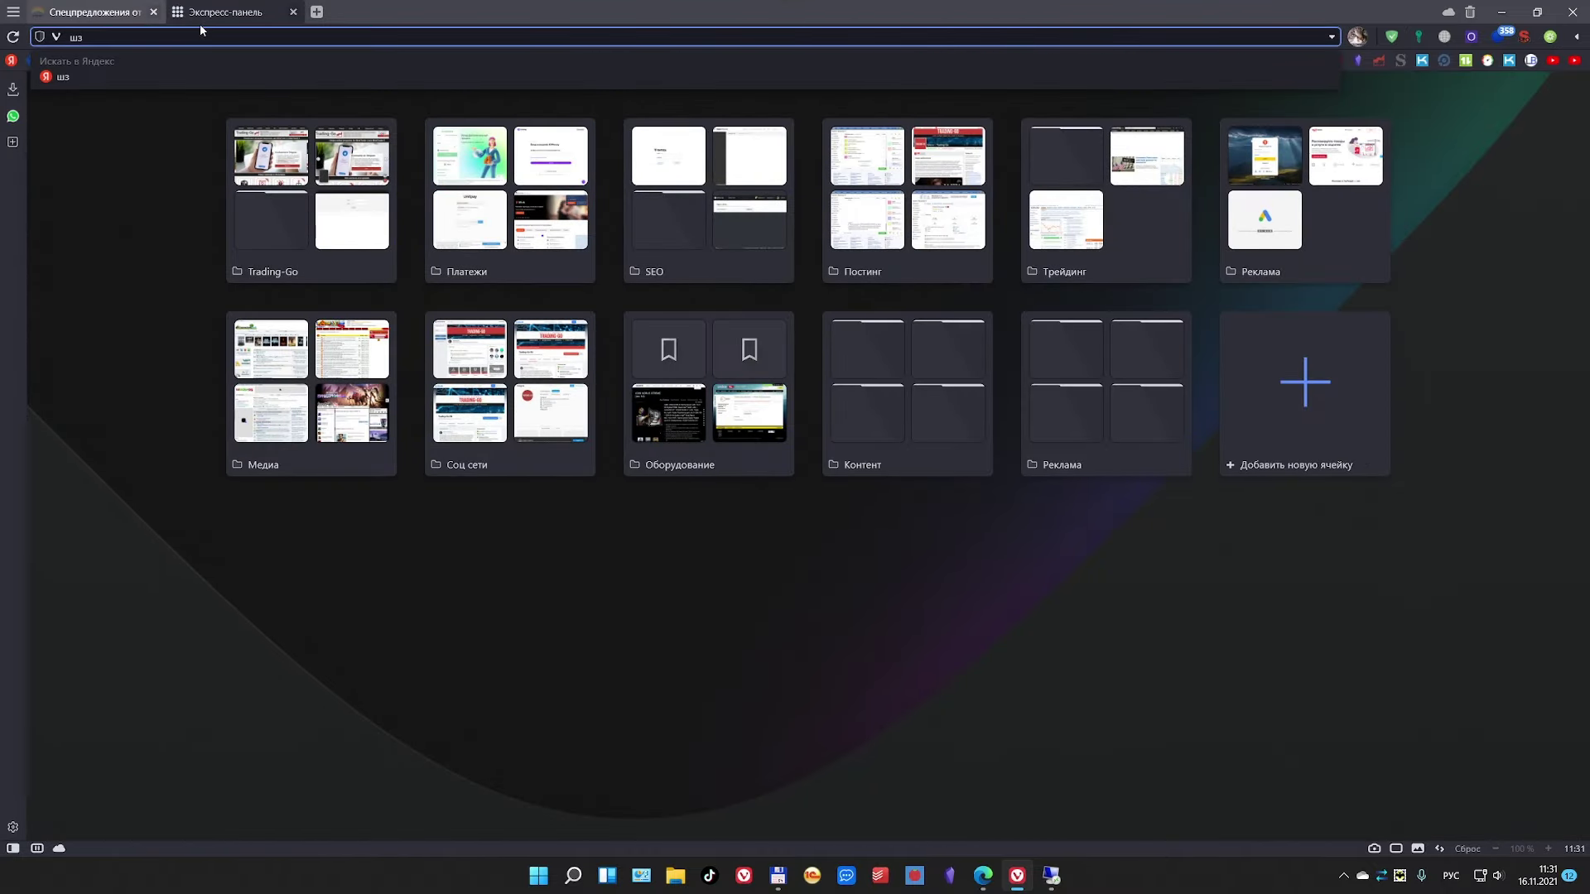
{"action": "key", "text": "BackSpace"}
{"action": "key", "text": "BackSpace"}
{"action": "type", "text": "ip"}
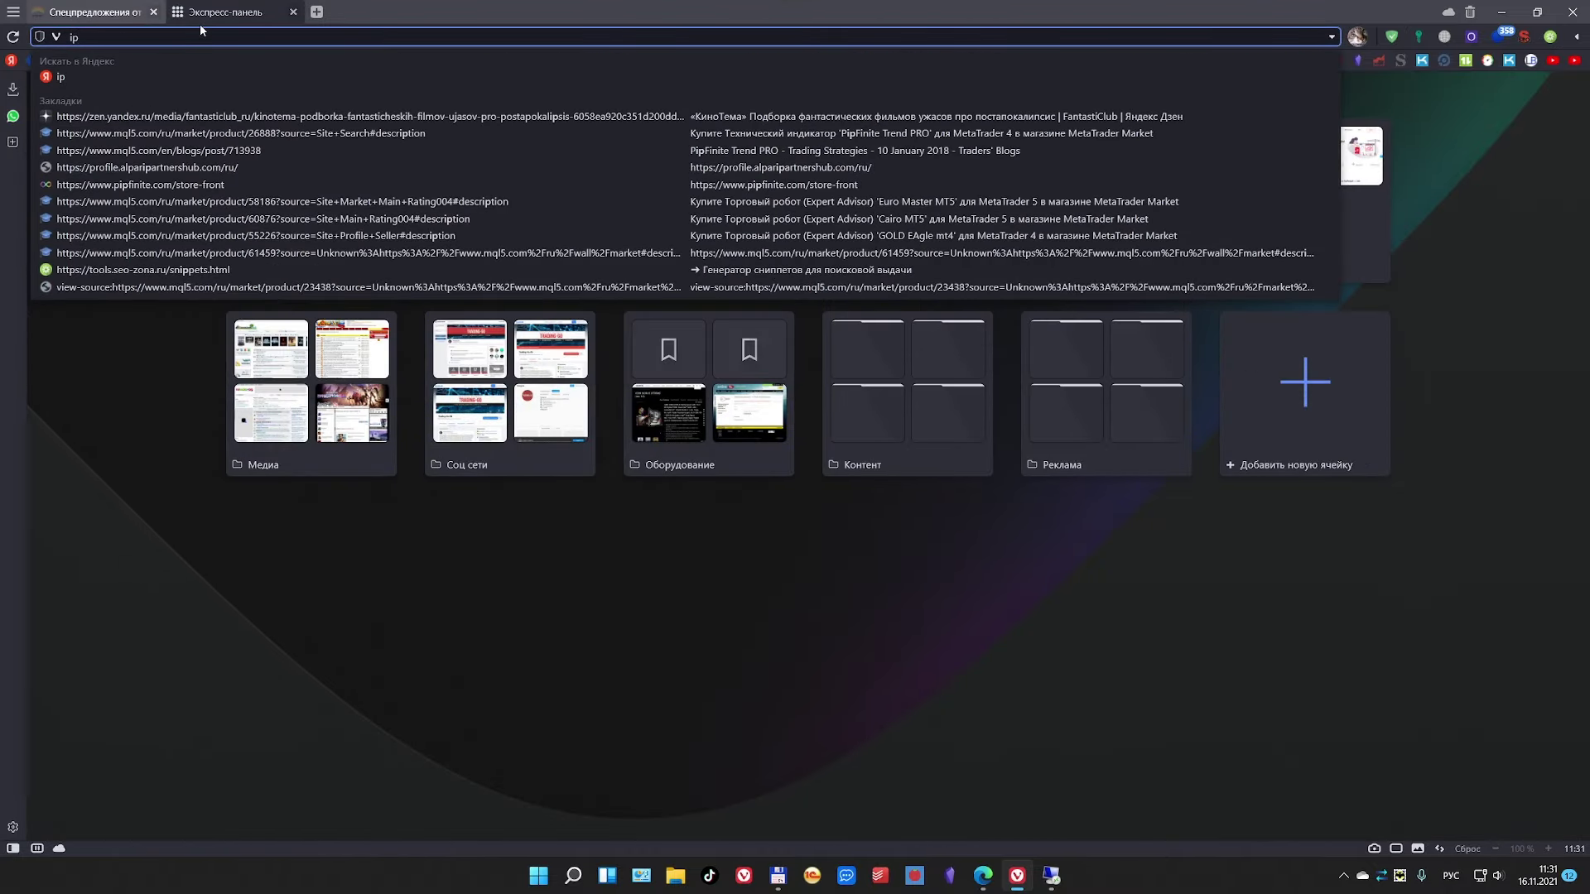
{"action": "type", "text": " адреса"}
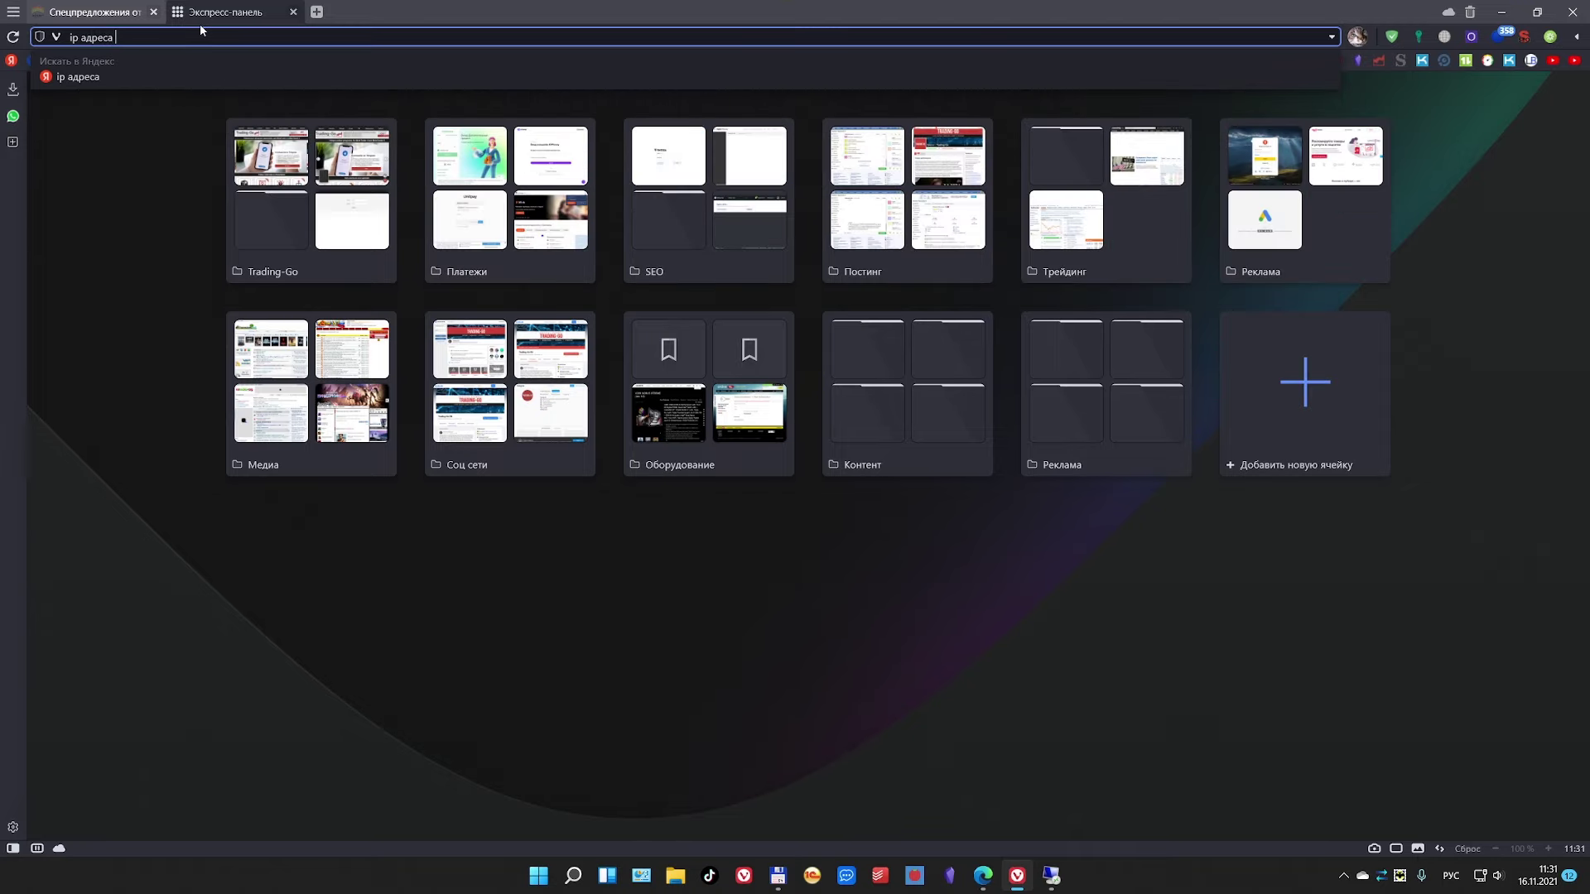
{"action": "key", "text": "alt+shift"}
{"action": "type", "text": "alpari"}
{"action": "key", "text": "Return"}
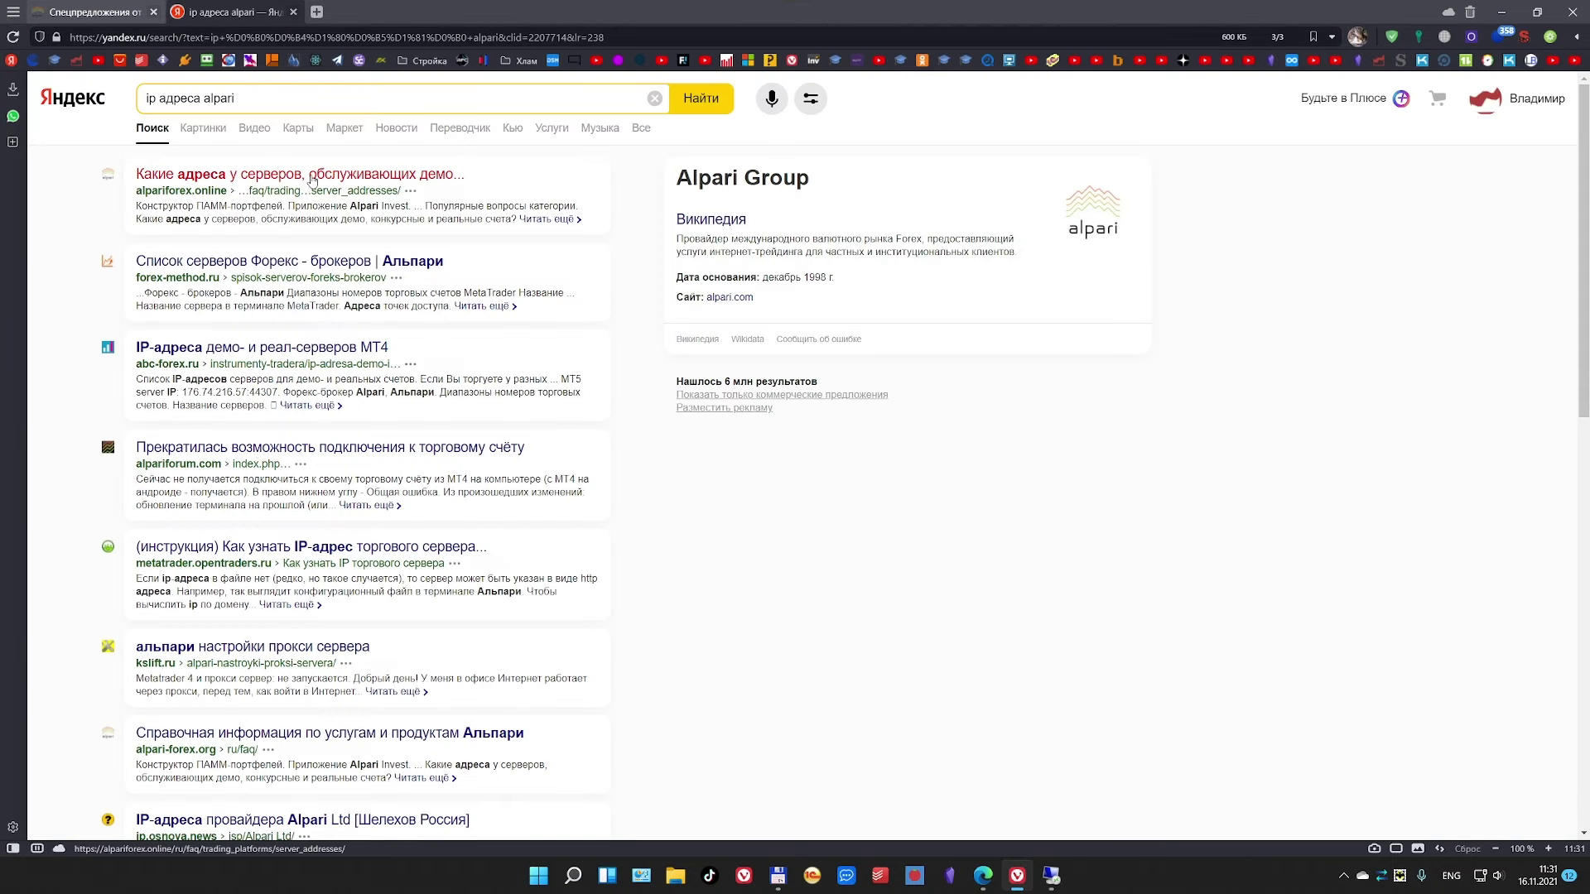
{"action": "left_click", "coordinate": [312, 180]}
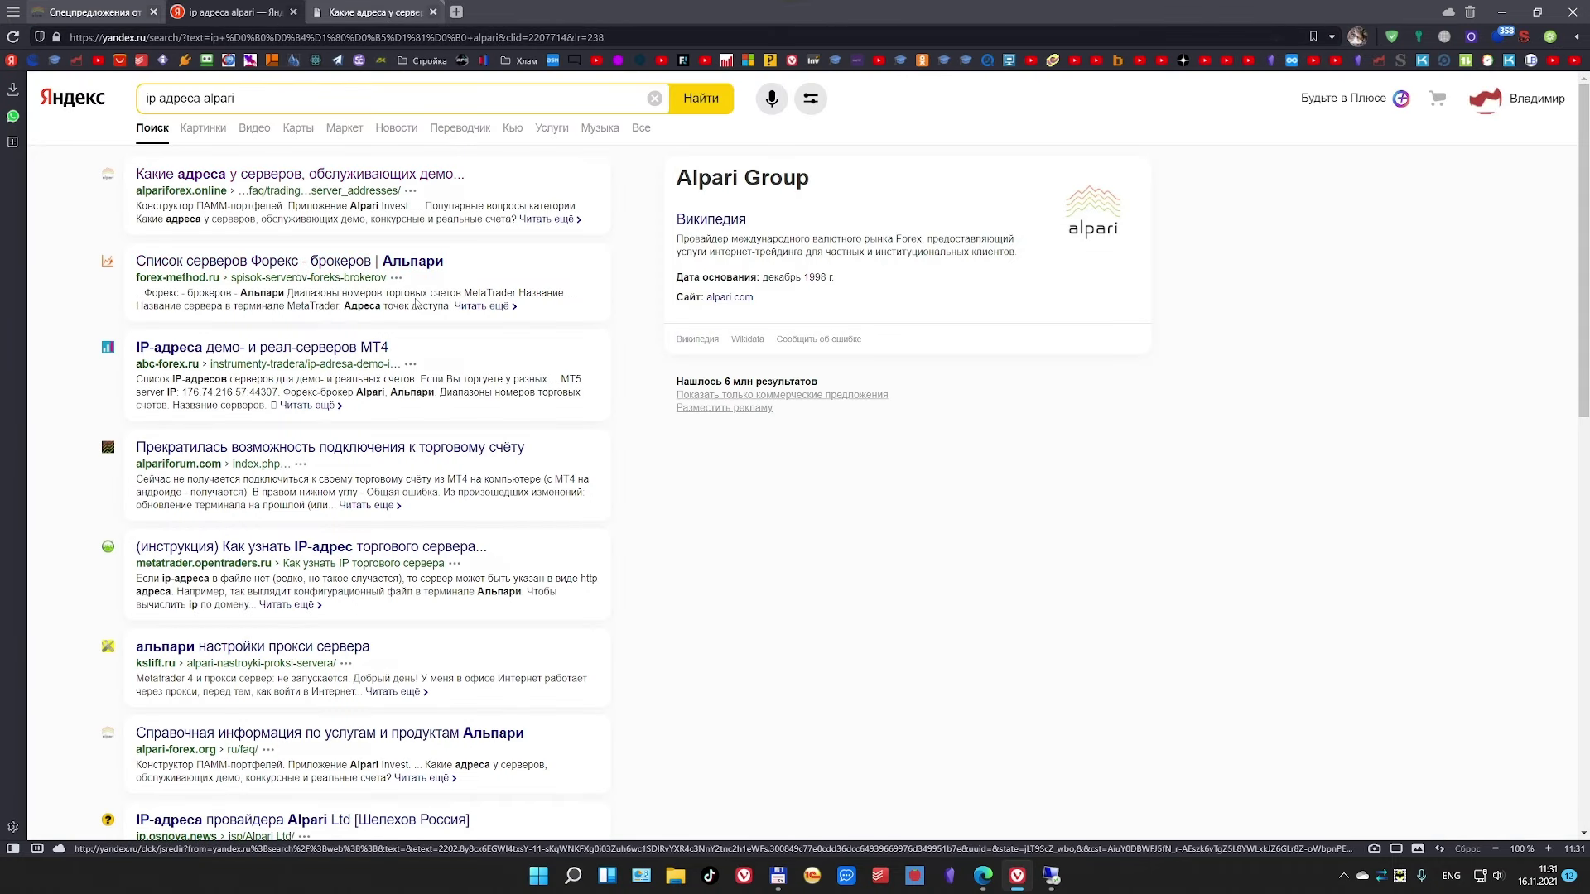
Step: Copy dc1.mt5.alpari.finance from the Alpari-MT5 row of the server-addresses table
{"action": "left_click", "coordinate": [373, 14]}
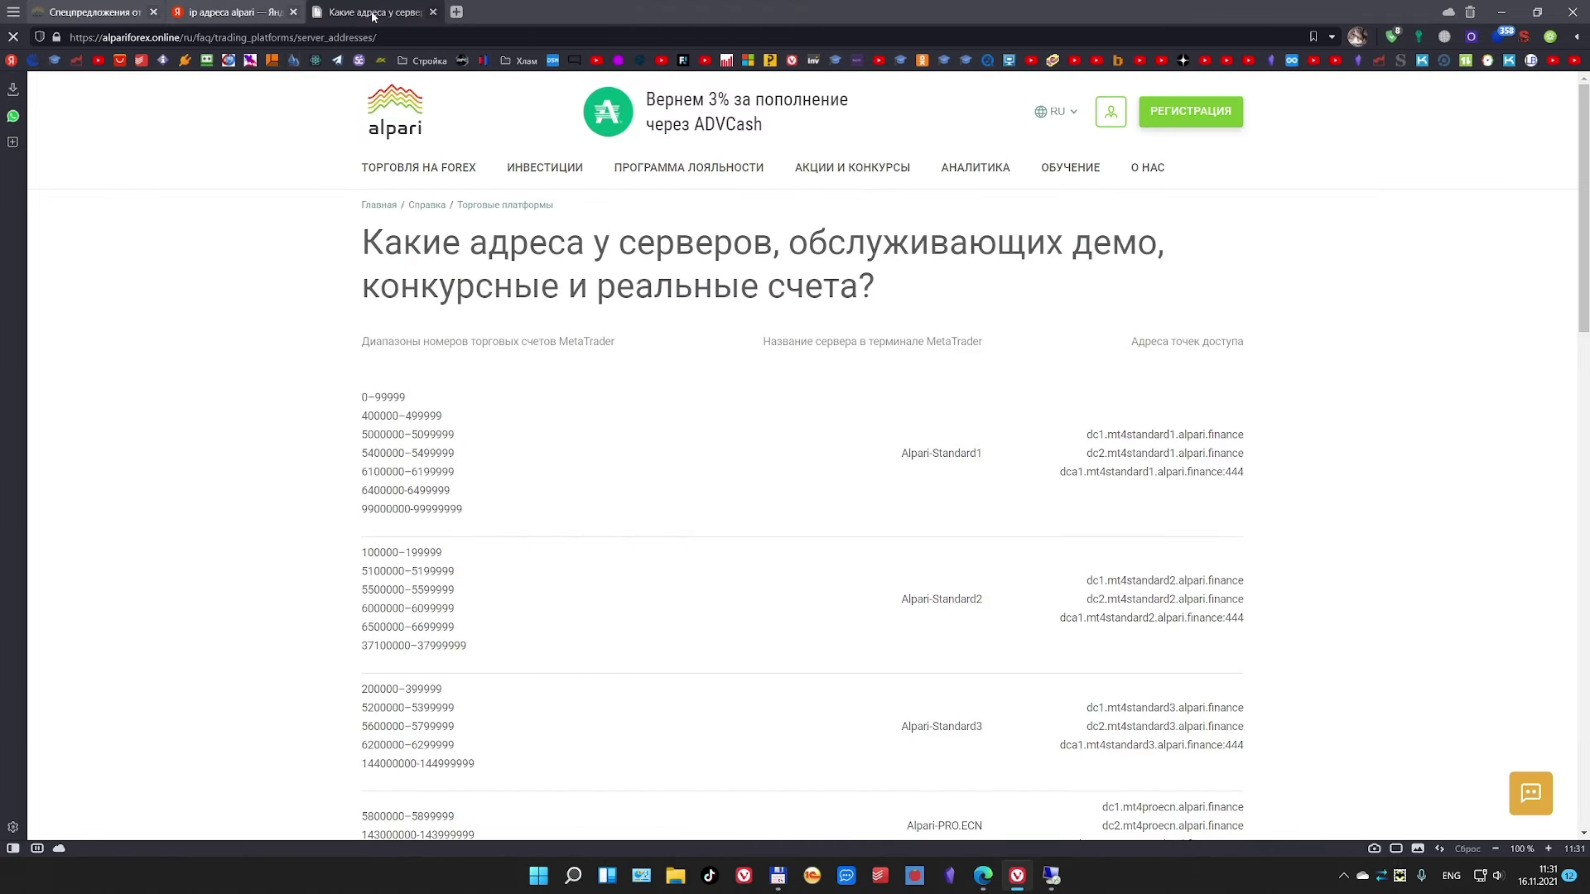
{"action": "scroll", "coordinate": [479, 461], "scroll_direction": "down", "scroll_amount": 3}
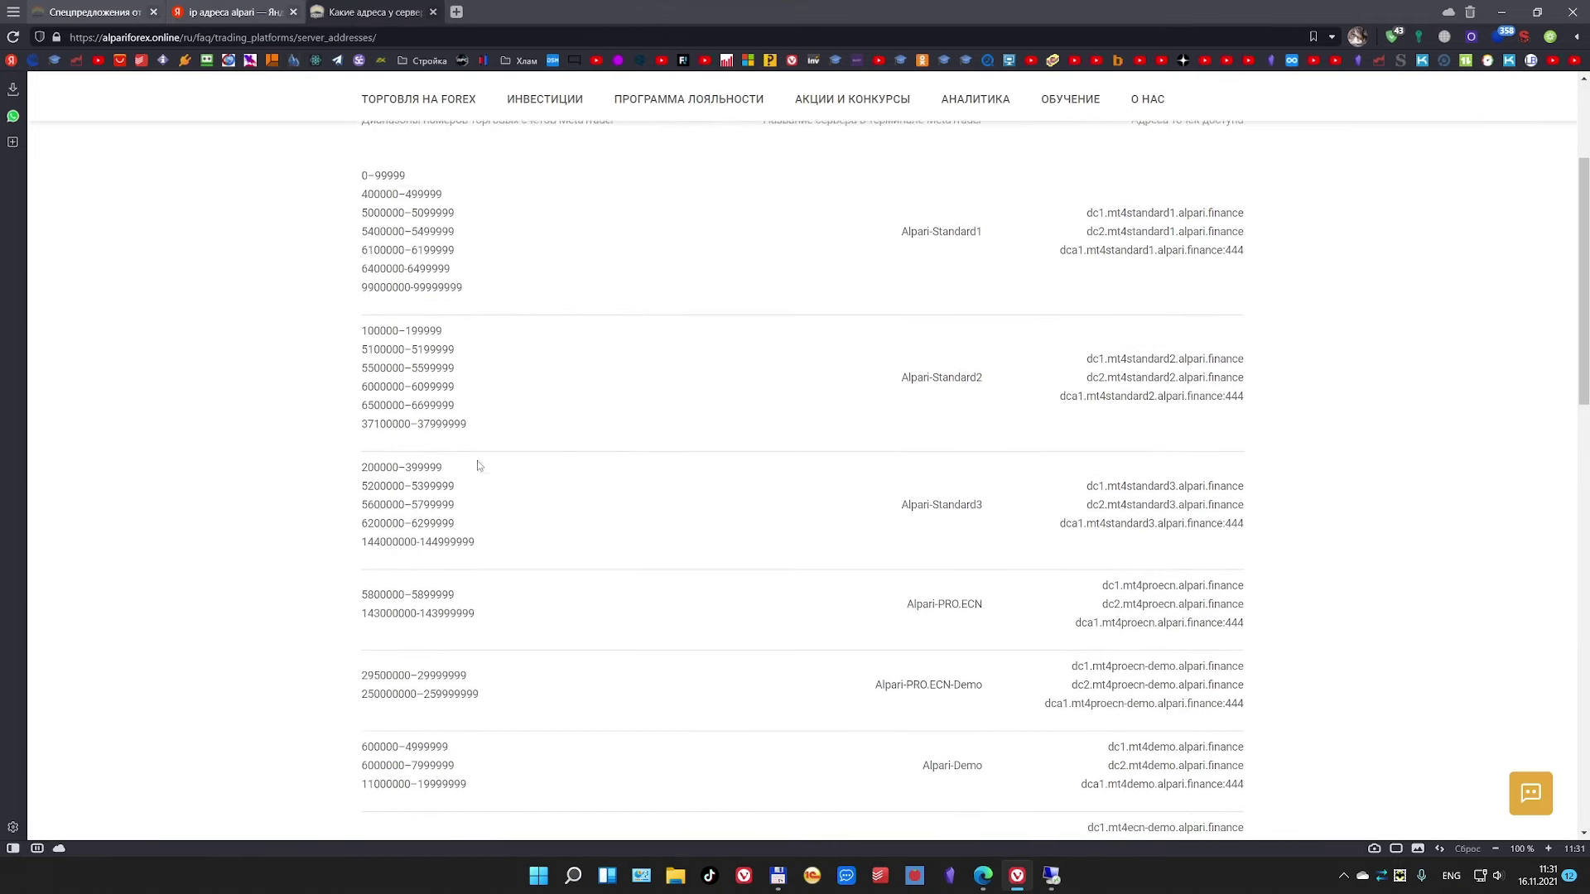
{"action": "scroll", "coordinate": [478, 467], "scroll_direction": "down", "scroll_amount": 4}
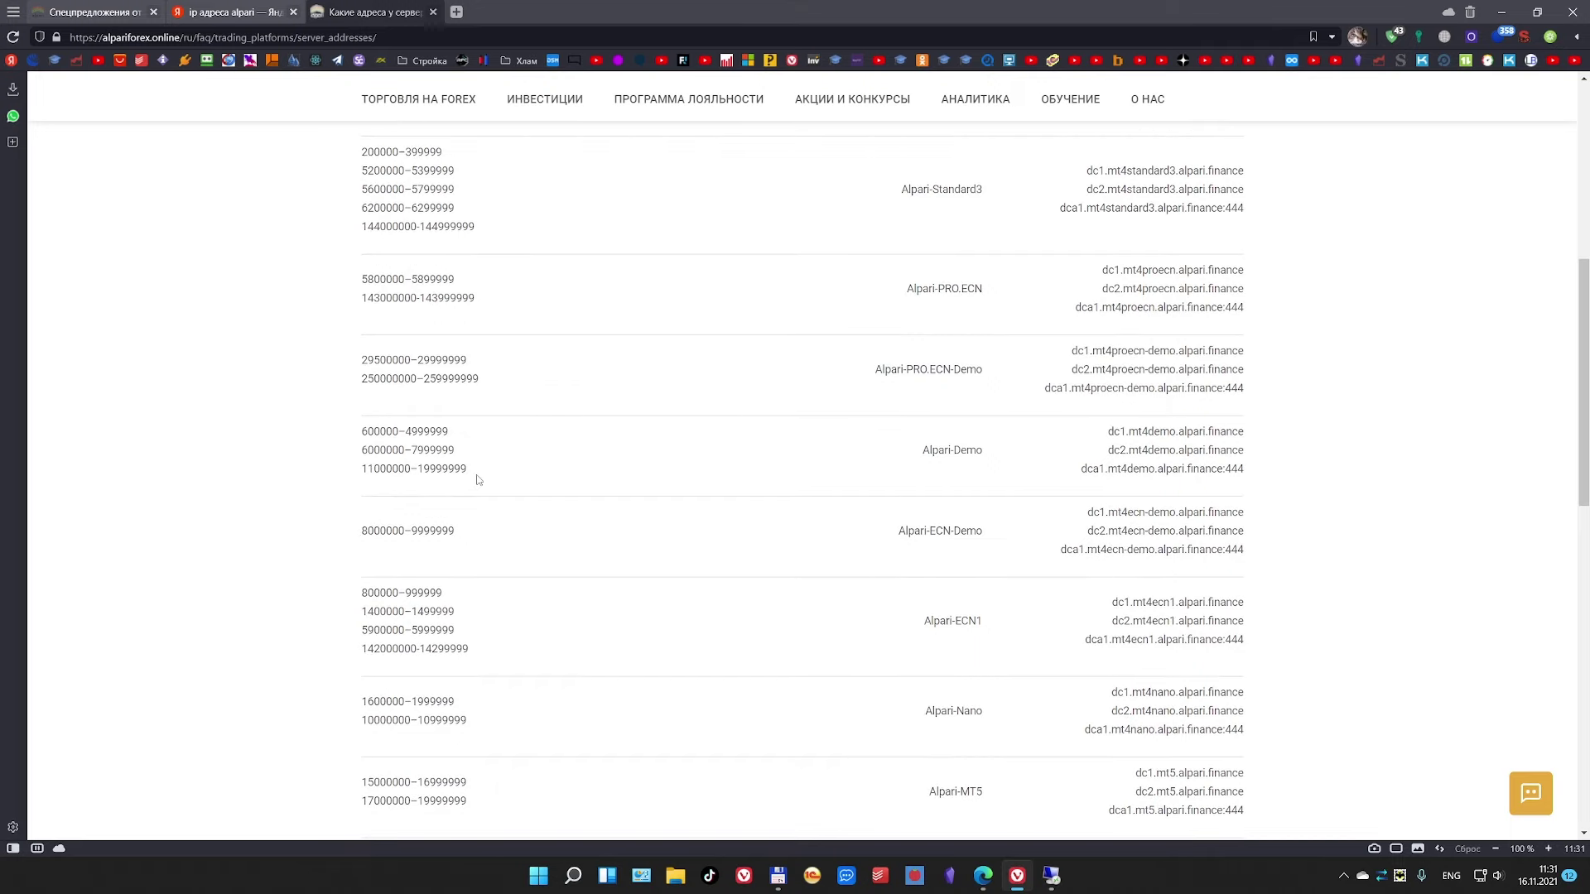
{"action": "scroll", "coordinate": [478, 481], "scroll_direction": "down", "scroll_amount": 1}
{"action": "scroll", "coordinate": [478, 481], "scroll_direction": "down", "scroll_amount": 4}
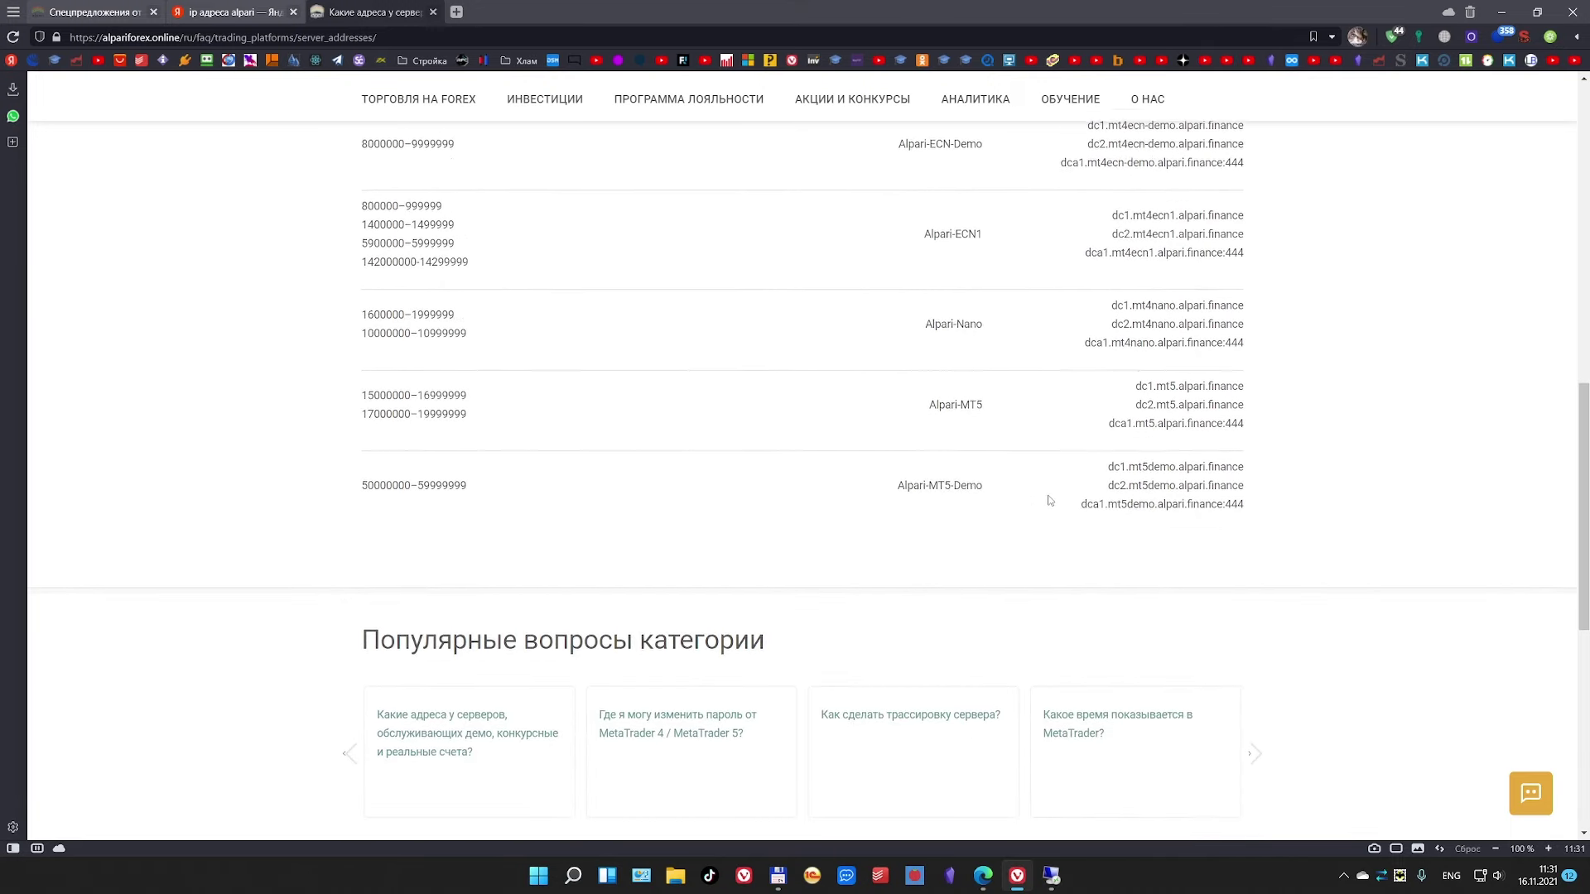
{"action": "scroll", "coordinate": [1049, 497], "scroll_direction": "up", "scroll_amount": 1}
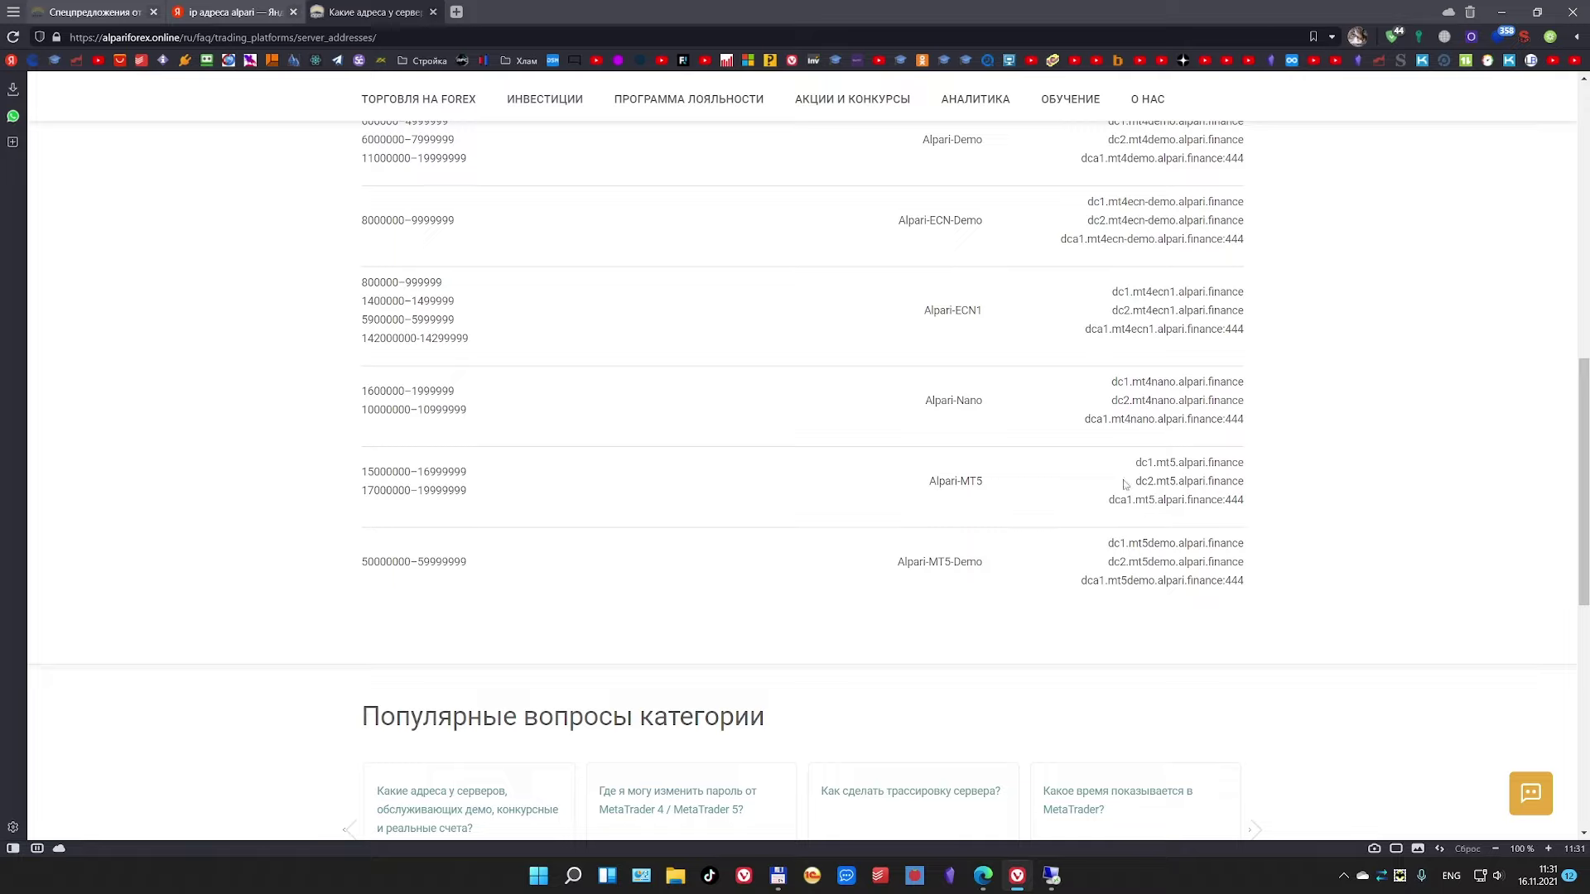
{"action": "left_click_drag", "start_coordinate": [1135, 462], "coordinate": [1243, 463]}
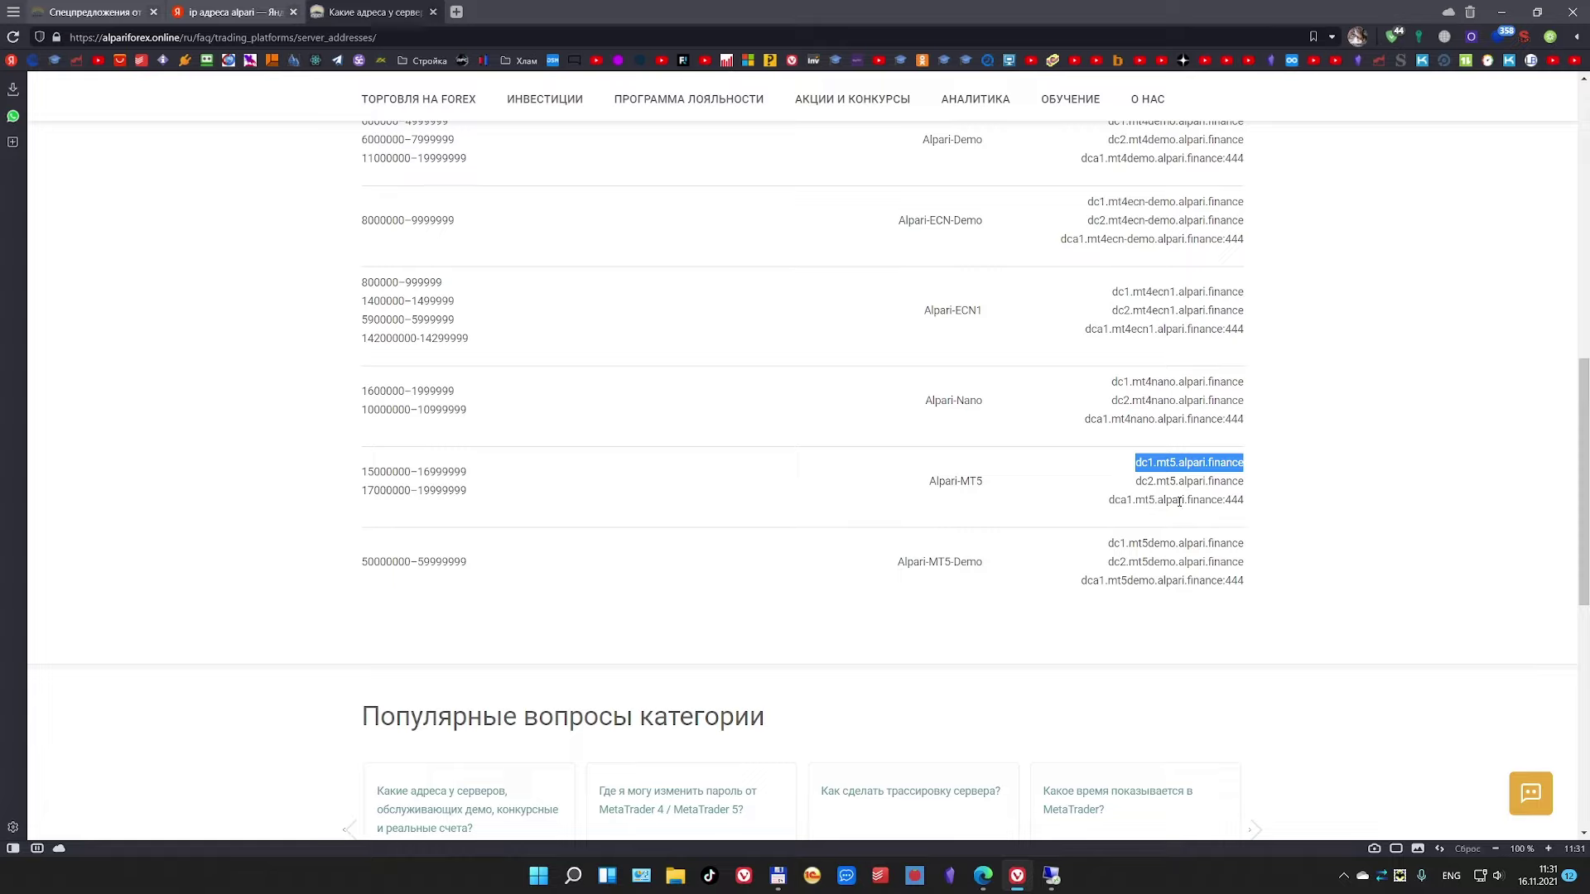
{"action": "right_click", "coordinate": [1195, 461]}
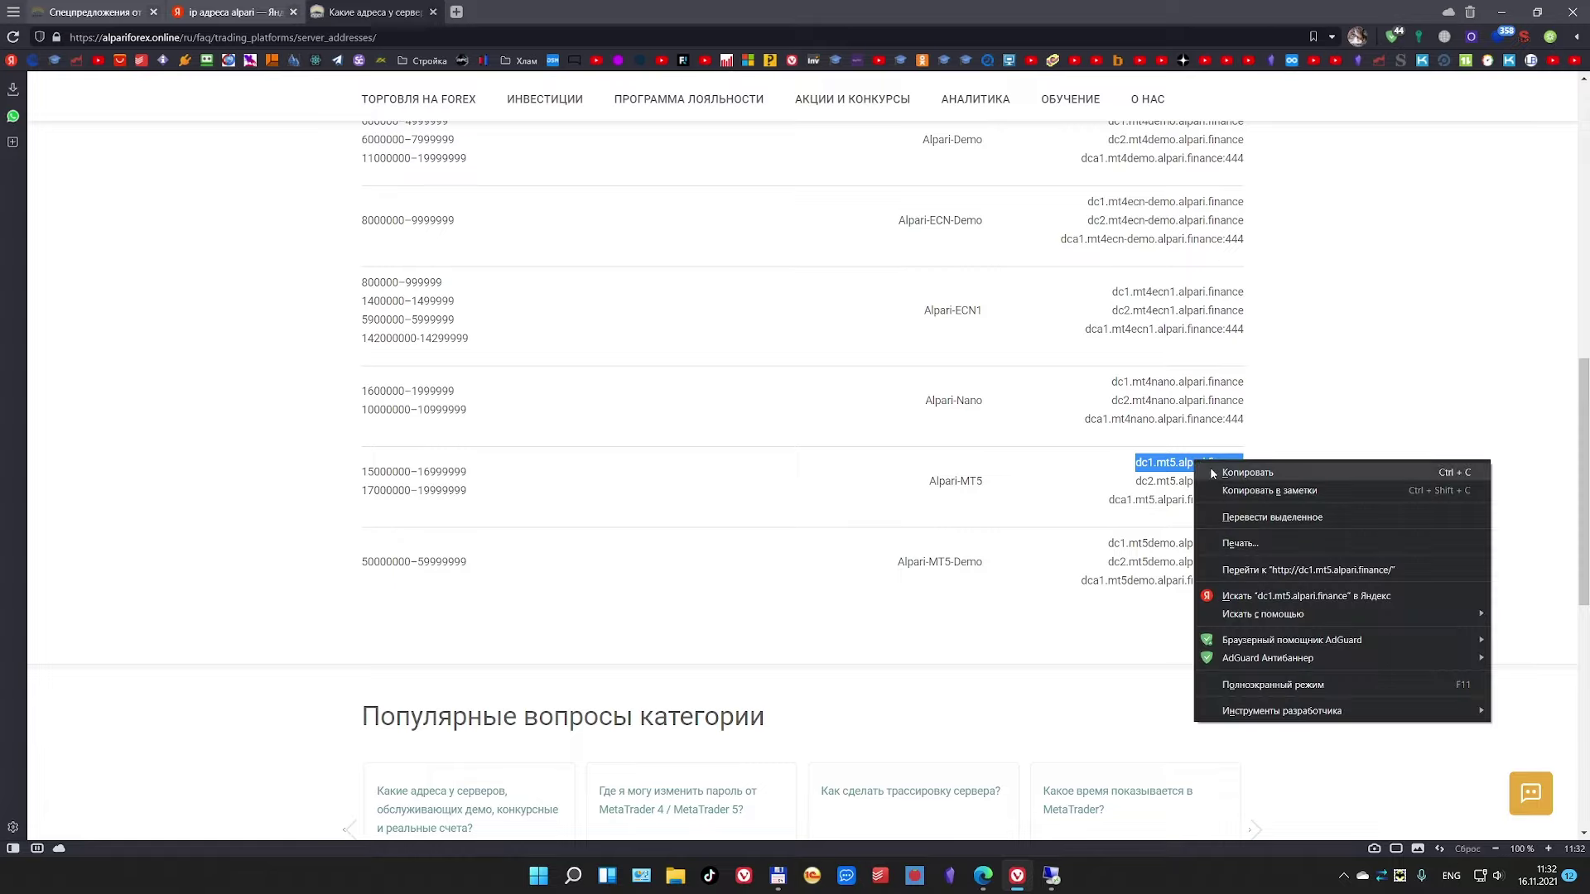
{"action": "left_click", "coordinate": [1211, 467]}
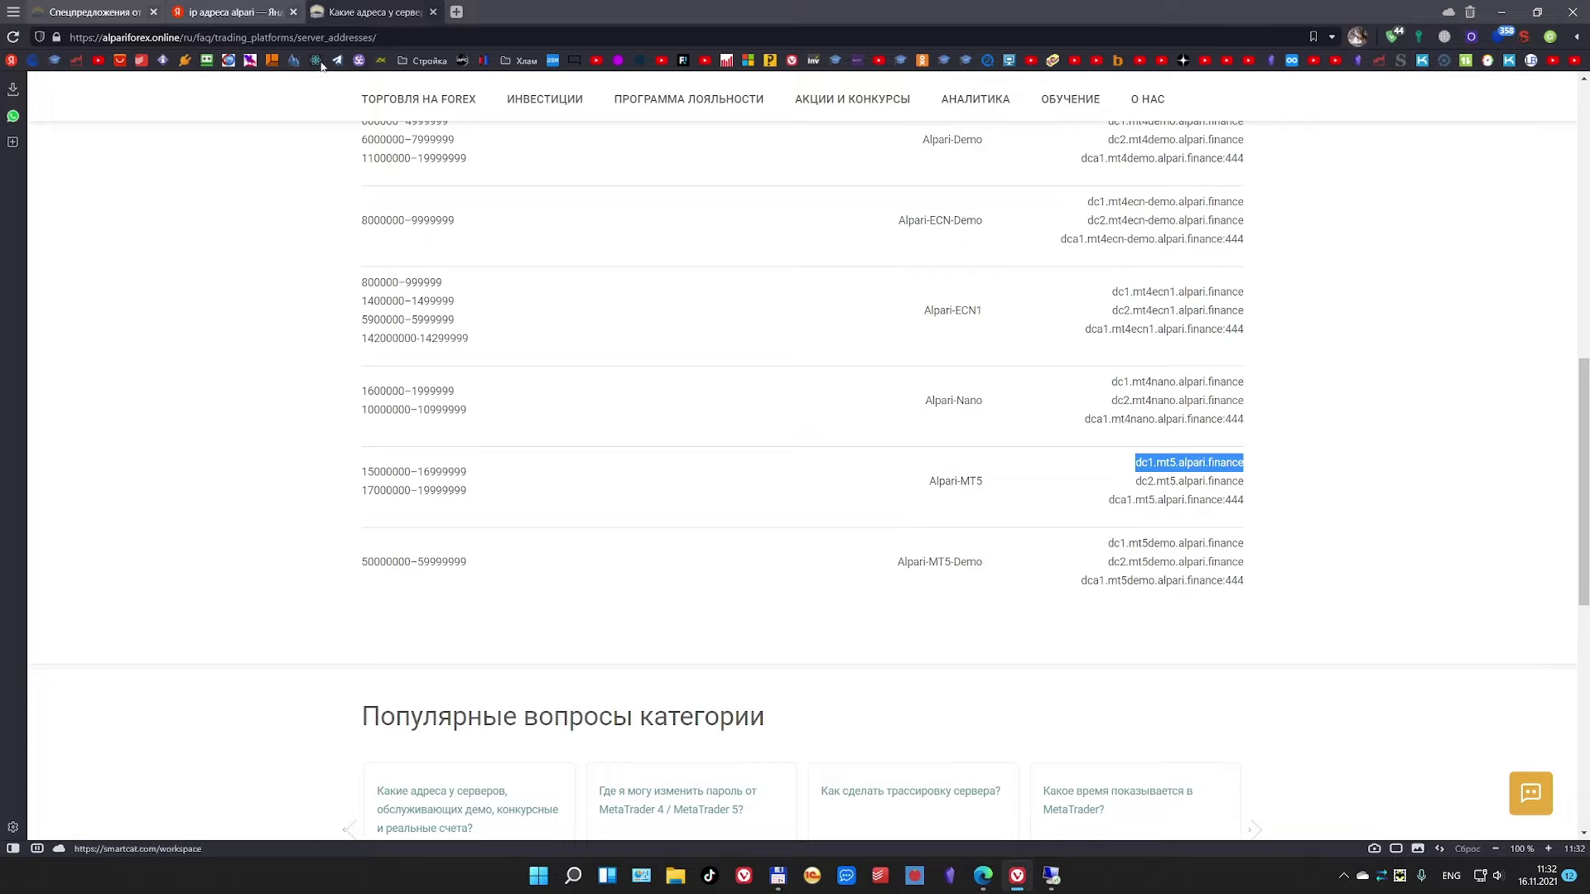
Step: Return to the remote server session, launch Windows PowerShell from Start, then close it
{"action": "mouse_move", "coordinate": [171, 29]}
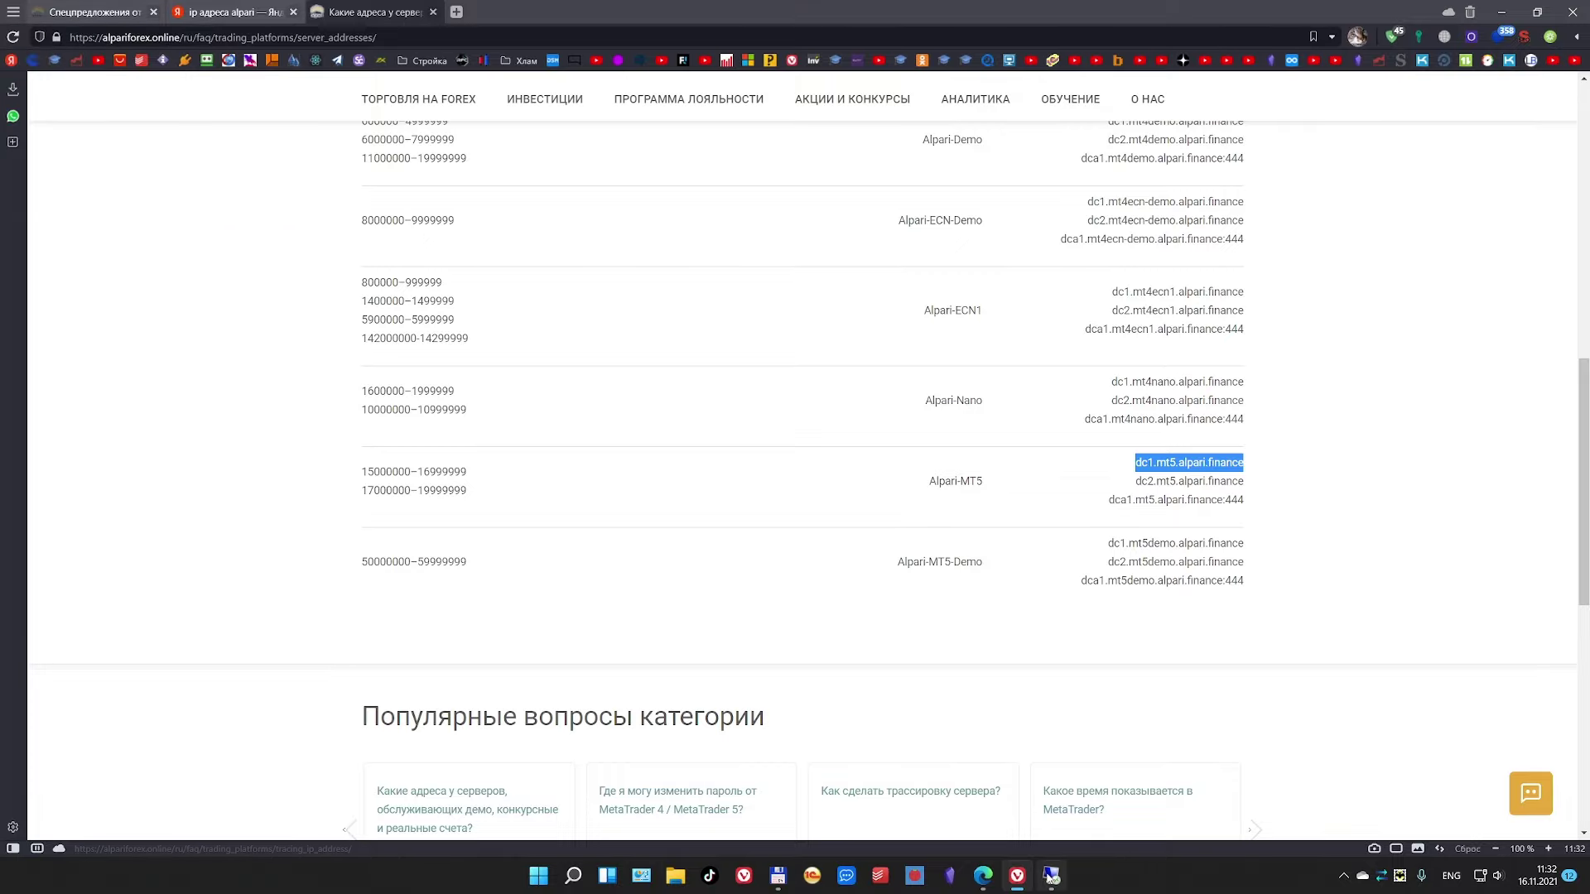
{"action": "left_click", "coordinate": [1051, 875]}
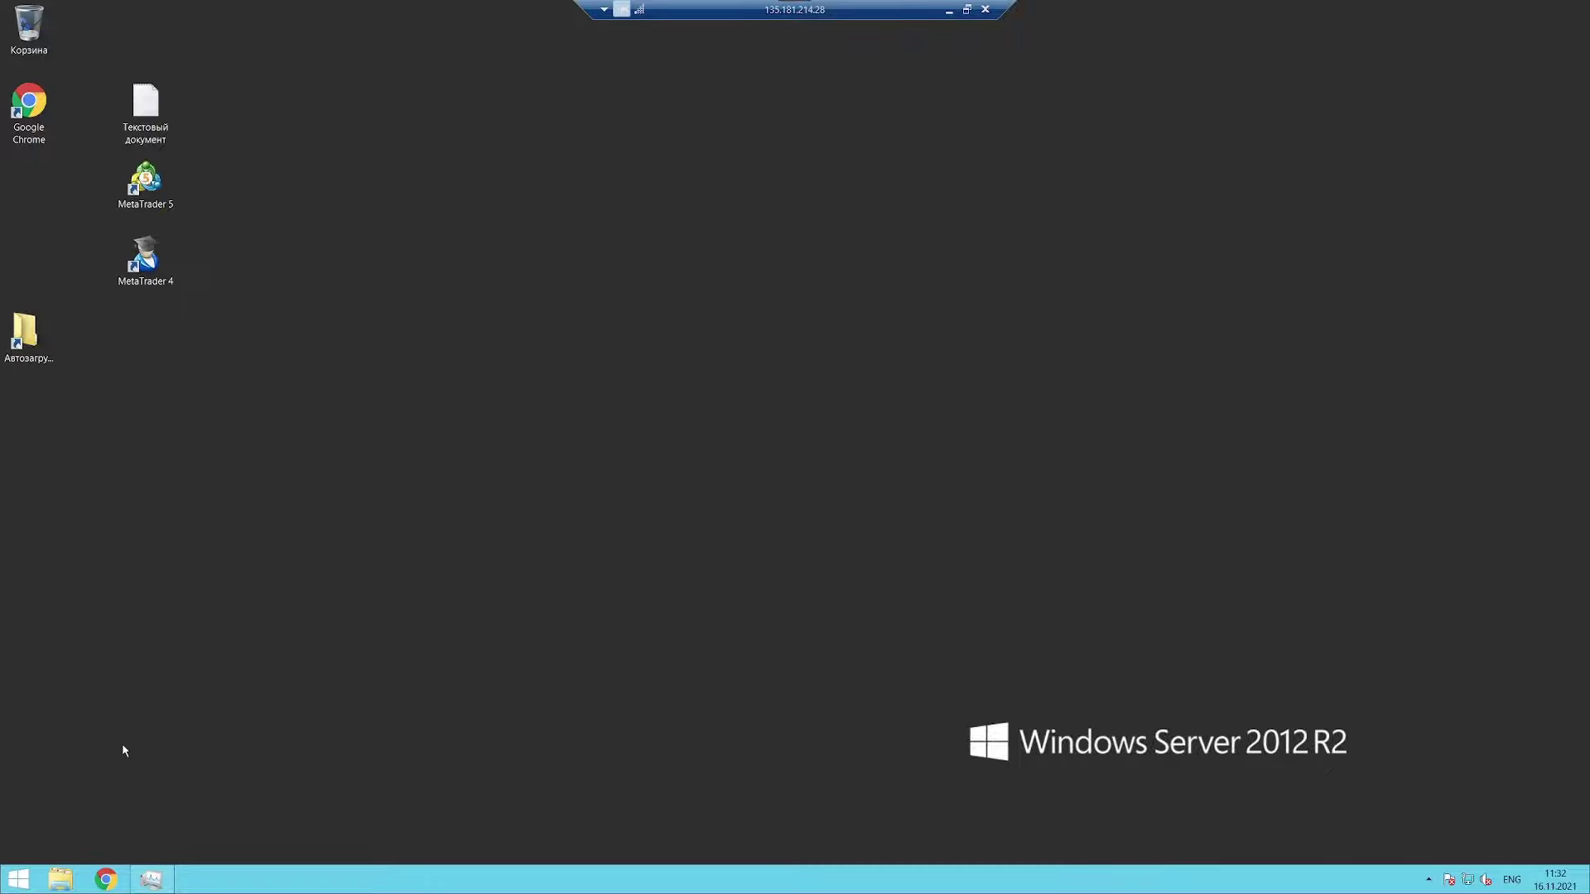
{"action": "left_click", "coordinate": [22, 877]}
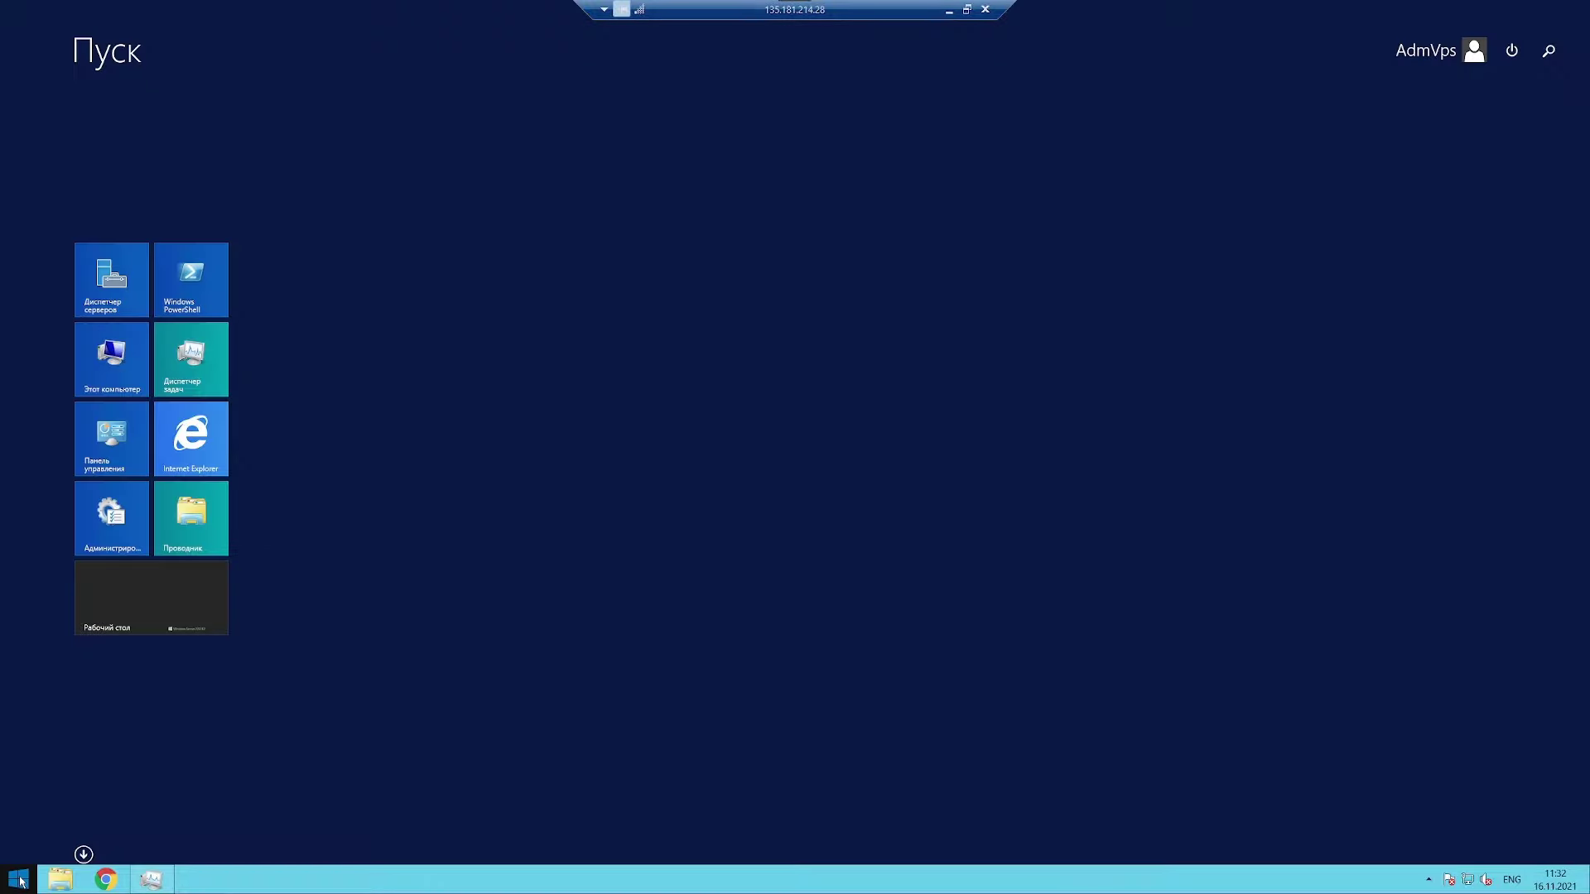
{"action": "left_click", "coordinate": [187, 282]}
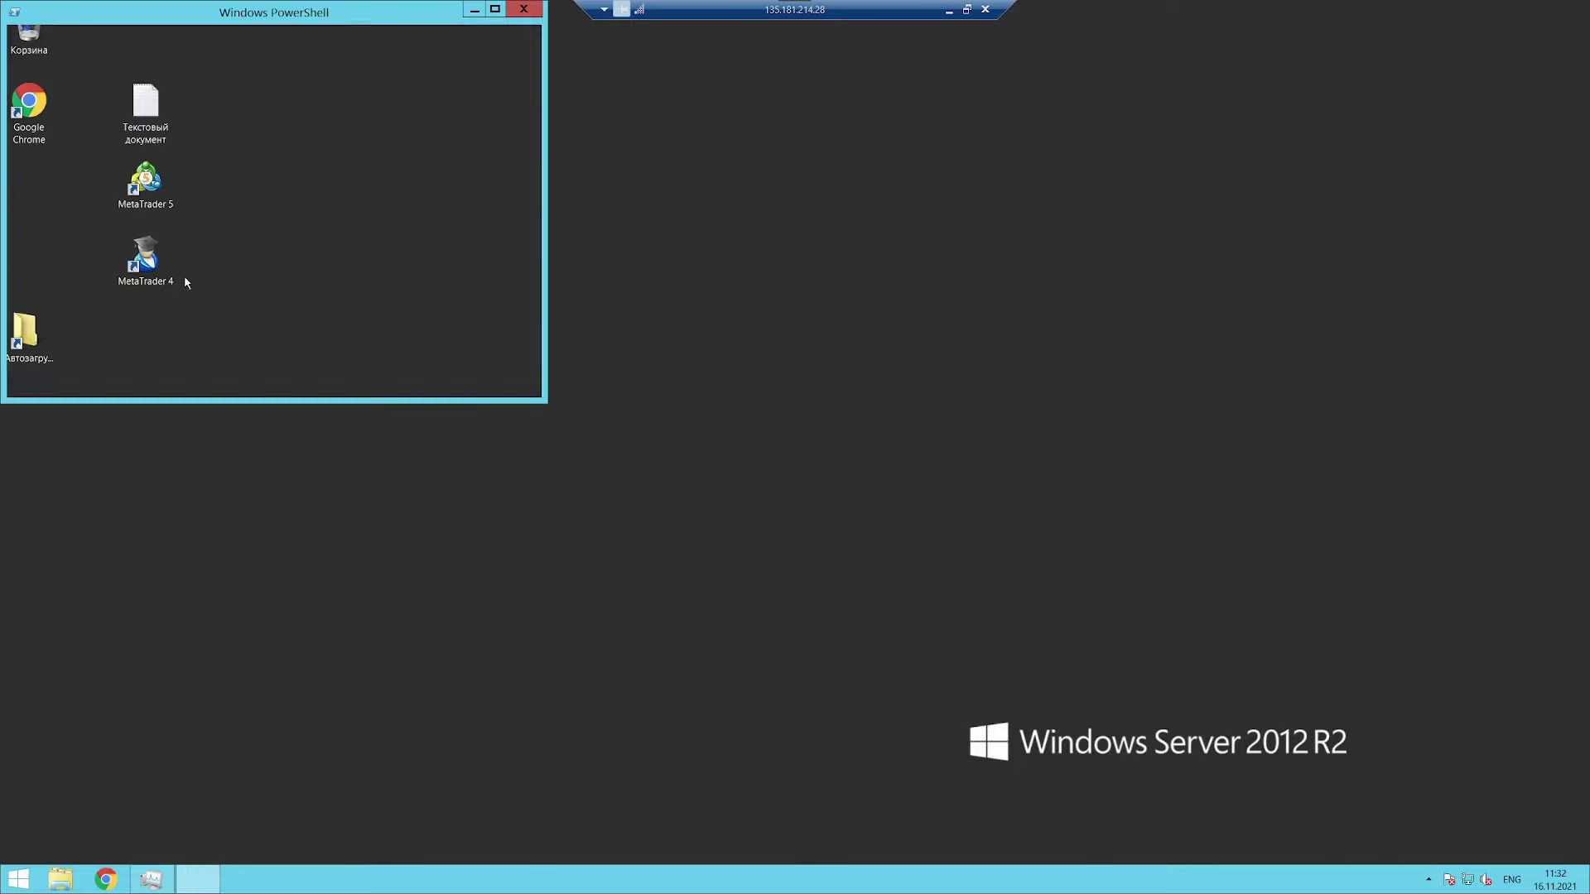
{"action": "left_click_drag", "start_coordinate": [249, 12], "coordinate": [619, 174]}
{"action": "left_click", "coordinate": [894, 171]}
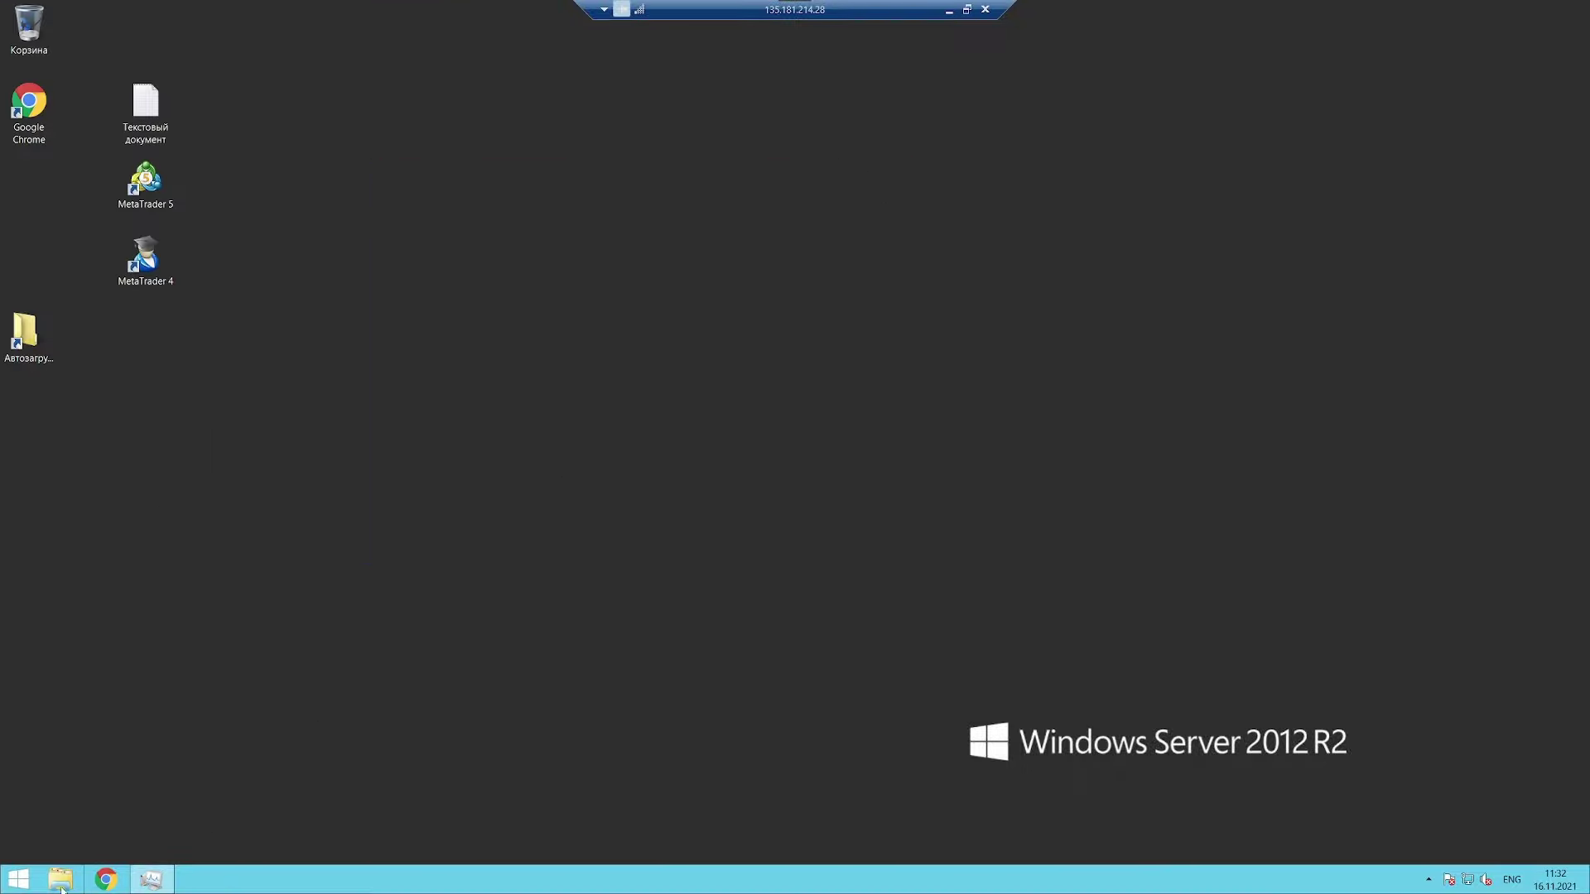
Step: Launch an administrator command prompt via Run, then centre it and make it taller
{"action": "key", "text": "super+r"}
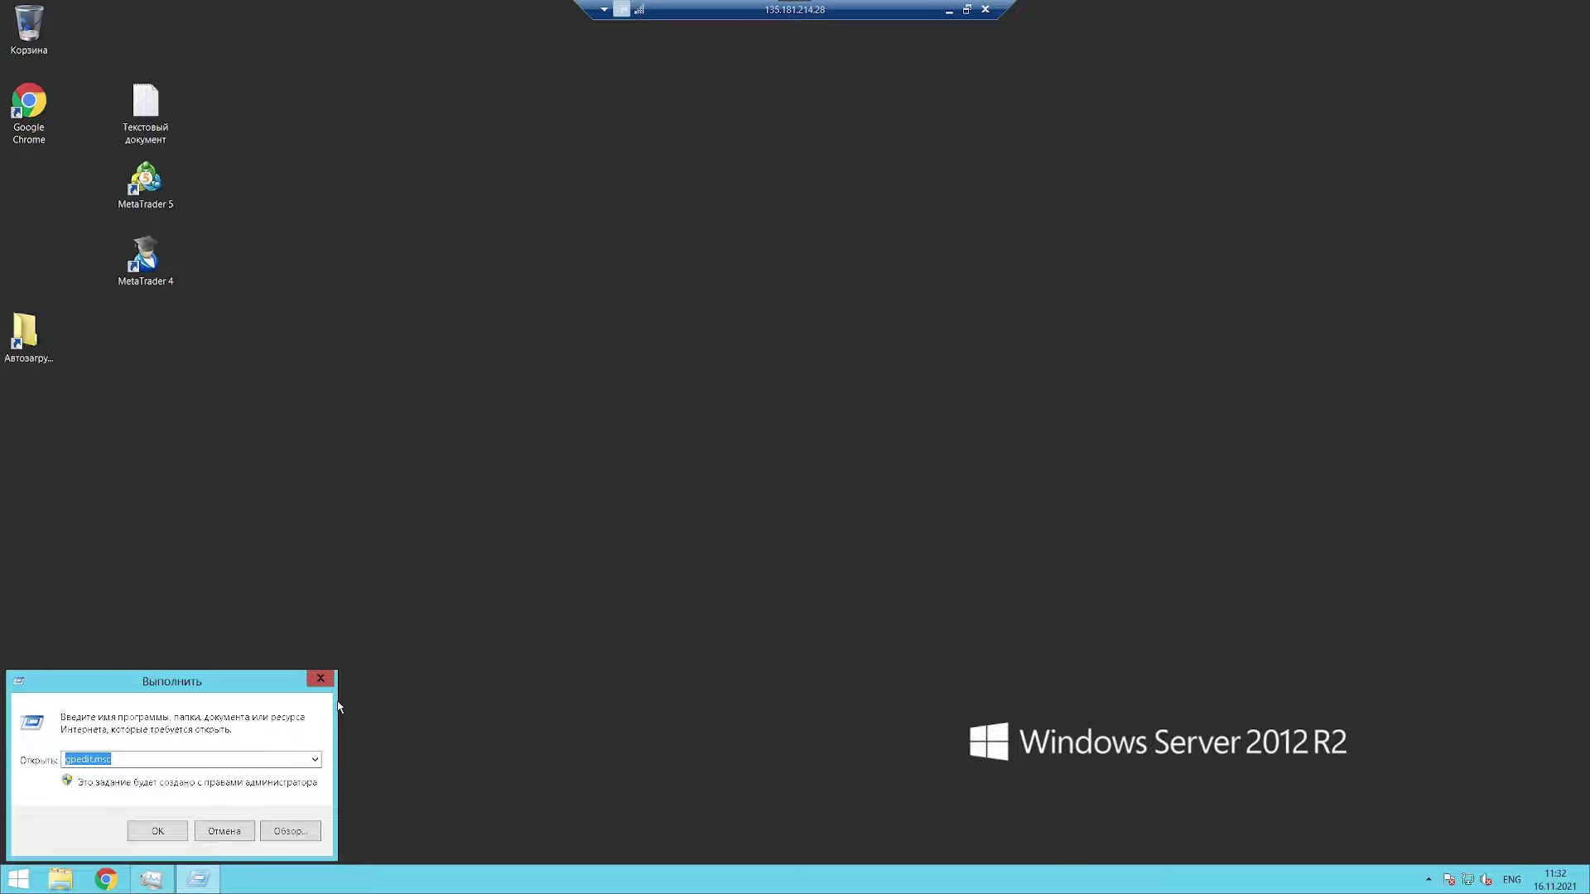
{"action": "type", "text": "cmd"}
{"action": "key", "text": "Return"}
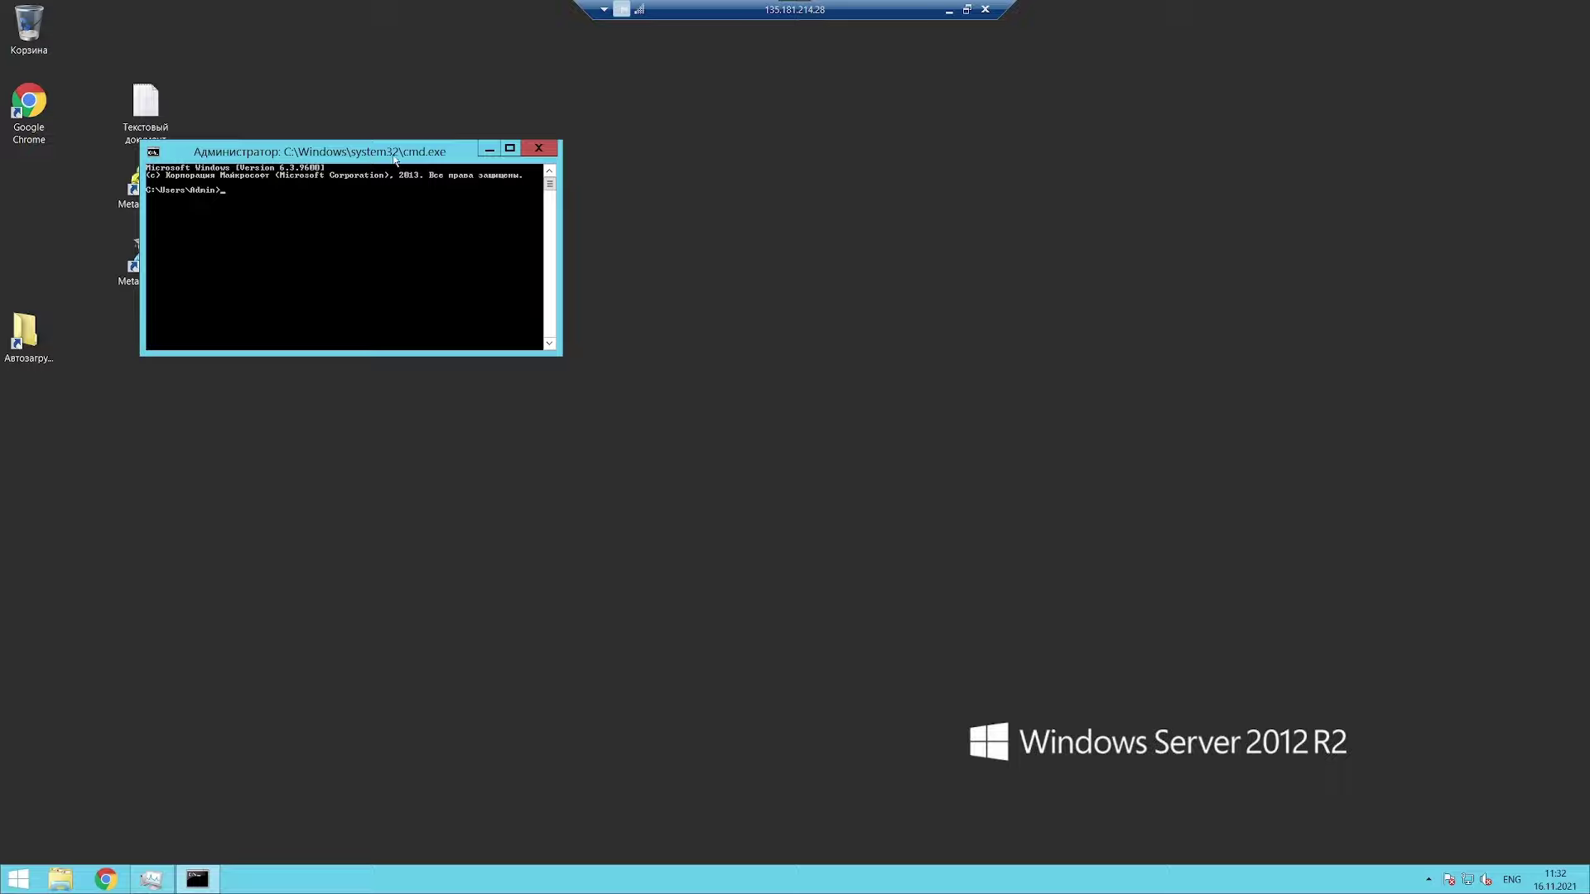
{"action": "left_click_drag", "start_coordinate": [430, 151], "coordinate": [809, 216]}
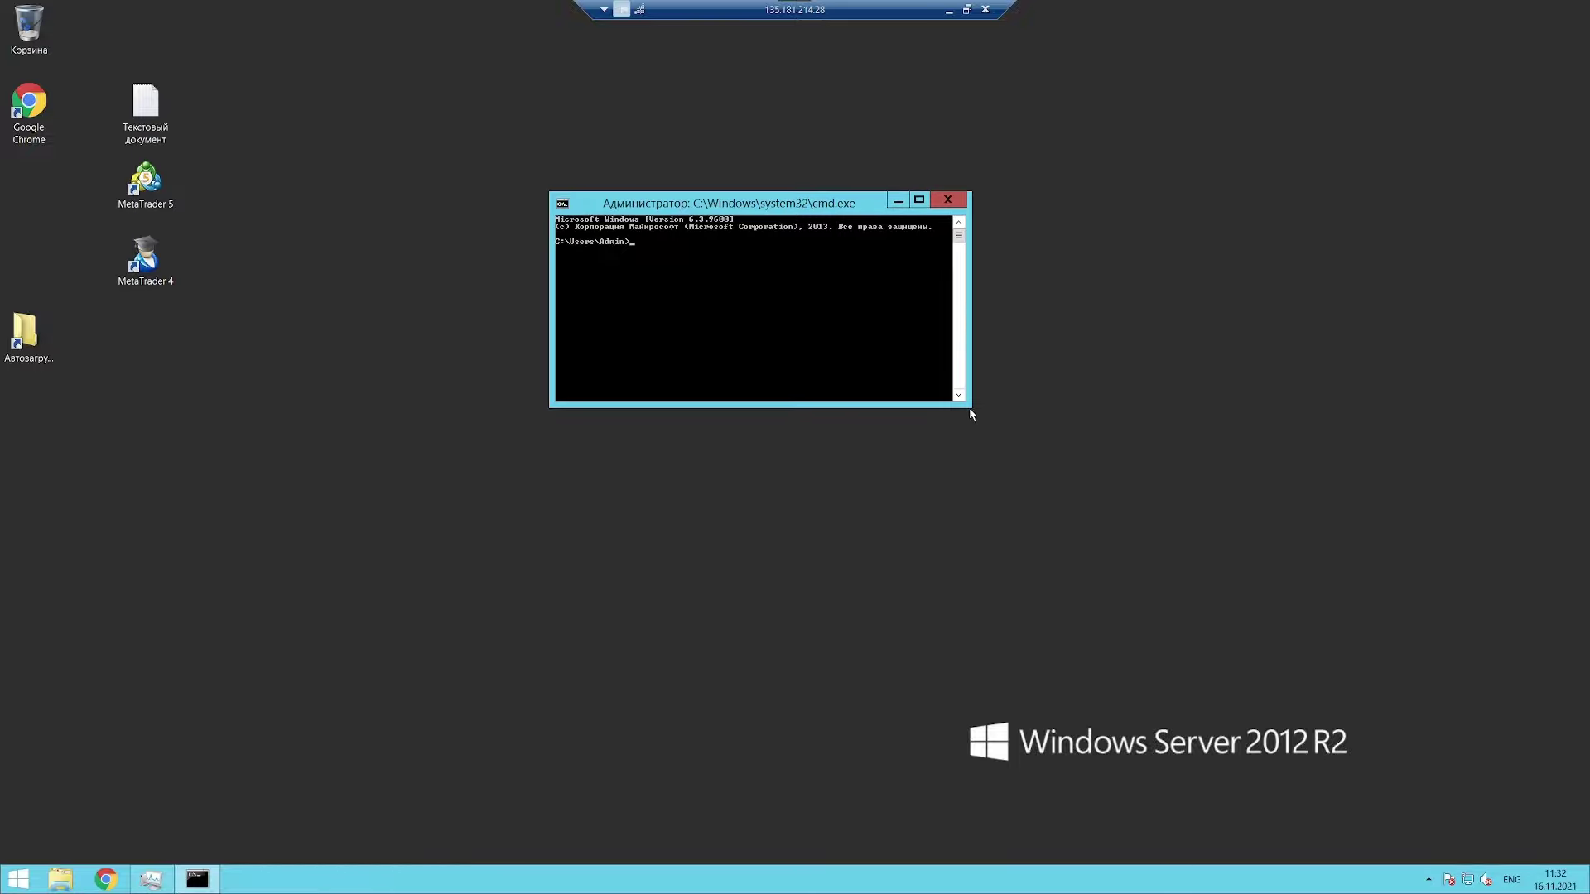
{"action": "left_click_drag", "start_coordinate": [971, 414], "coordinate": [1242, 563]}
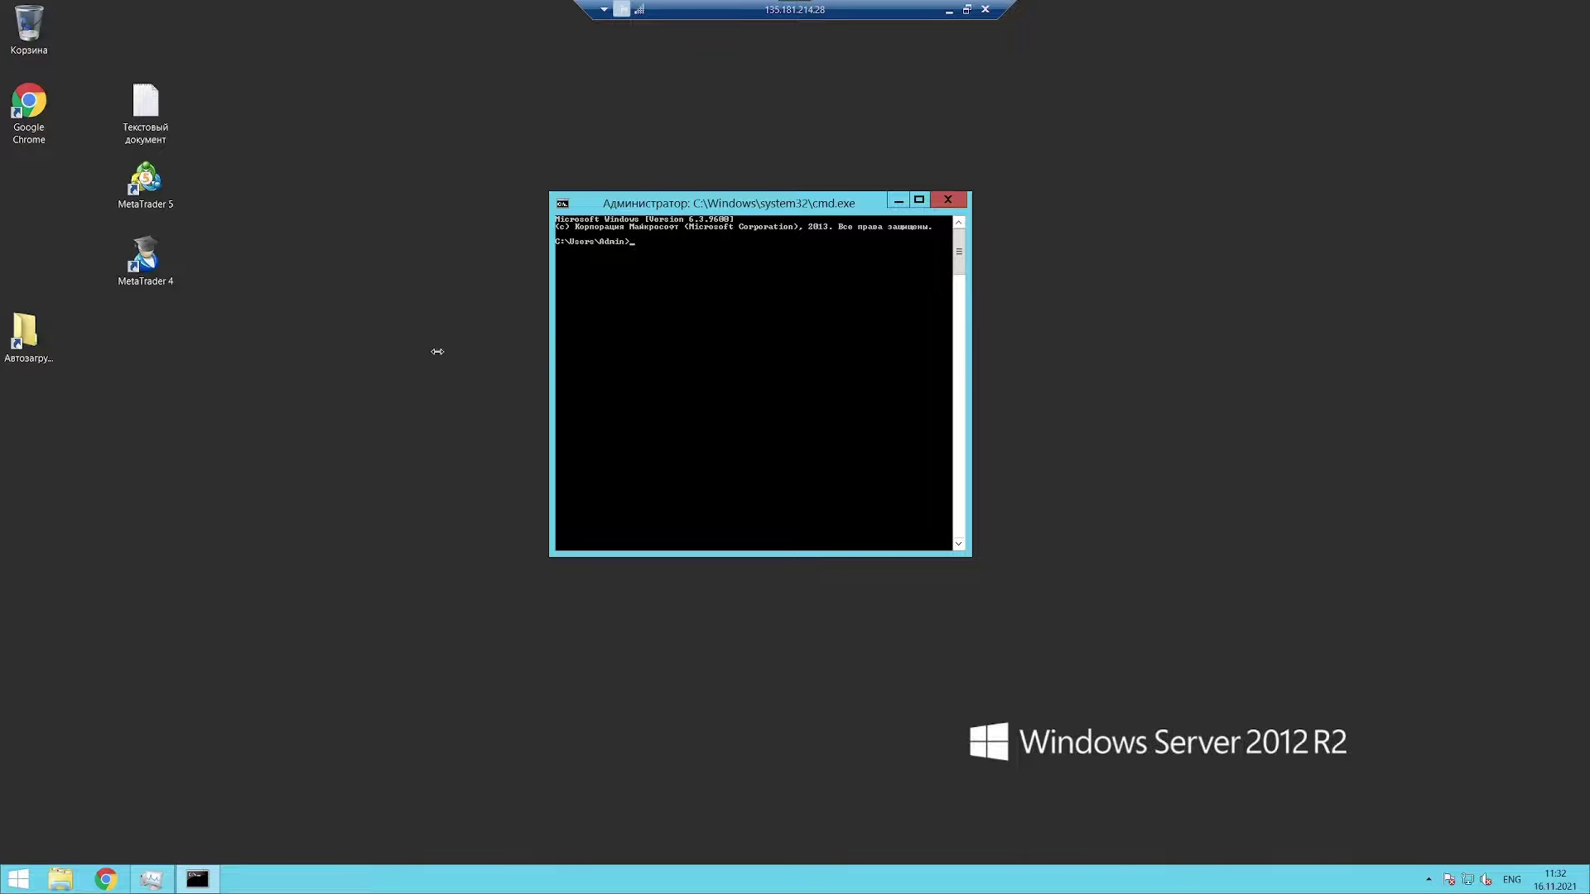
Step: Open another command prompt by searching 'cmd' from the Start screen
{"action": "left_click", "coordinate": [19, 879]}
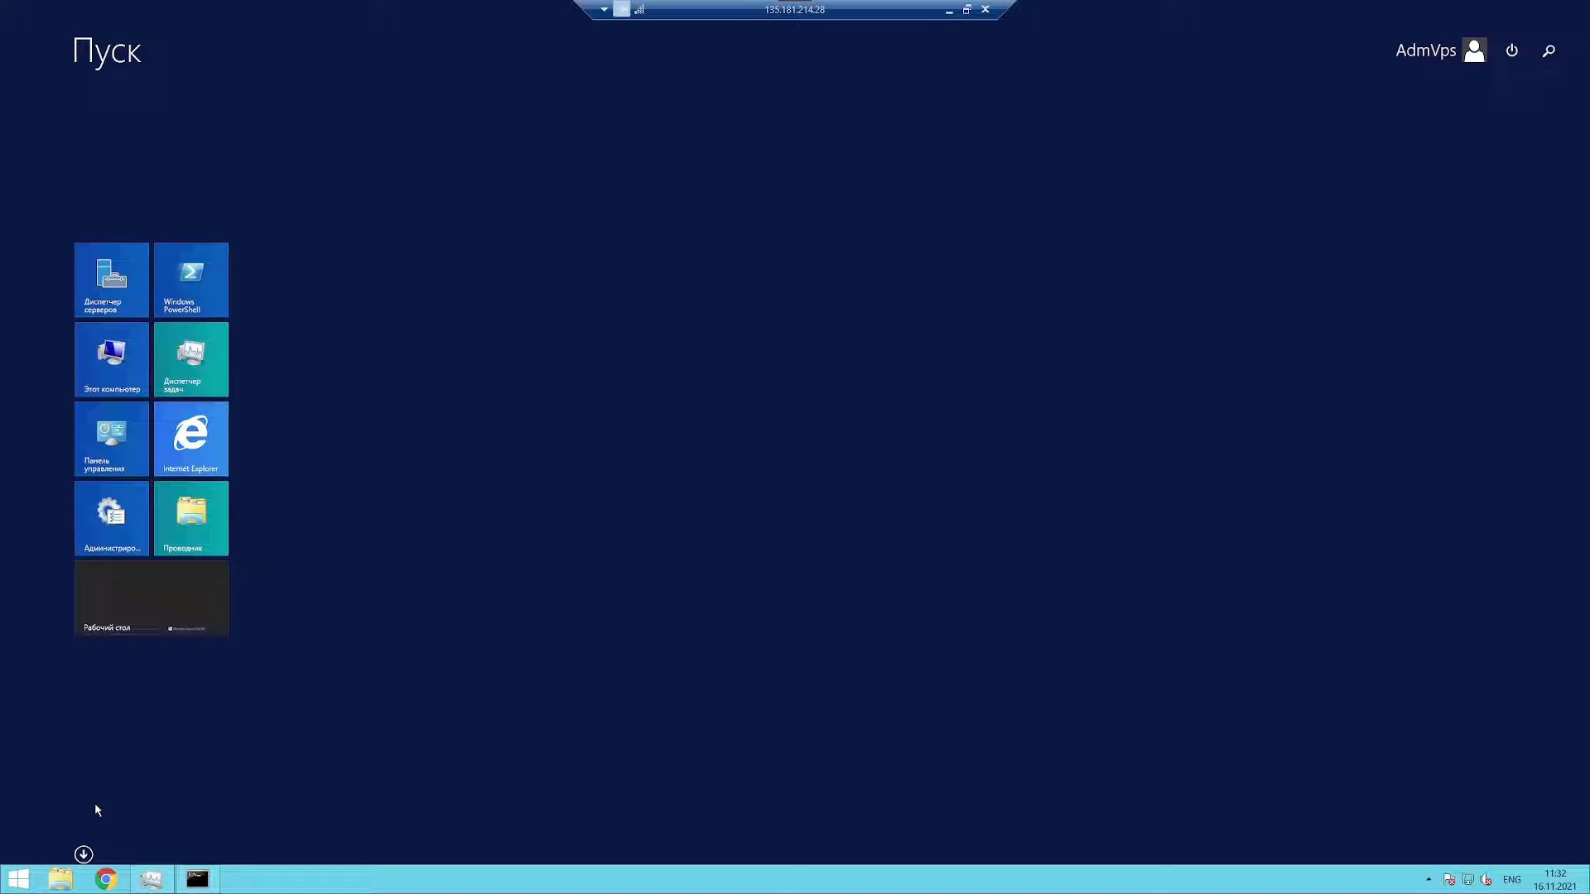
{"action": "left_click", "coordinate": [1548, 50]}
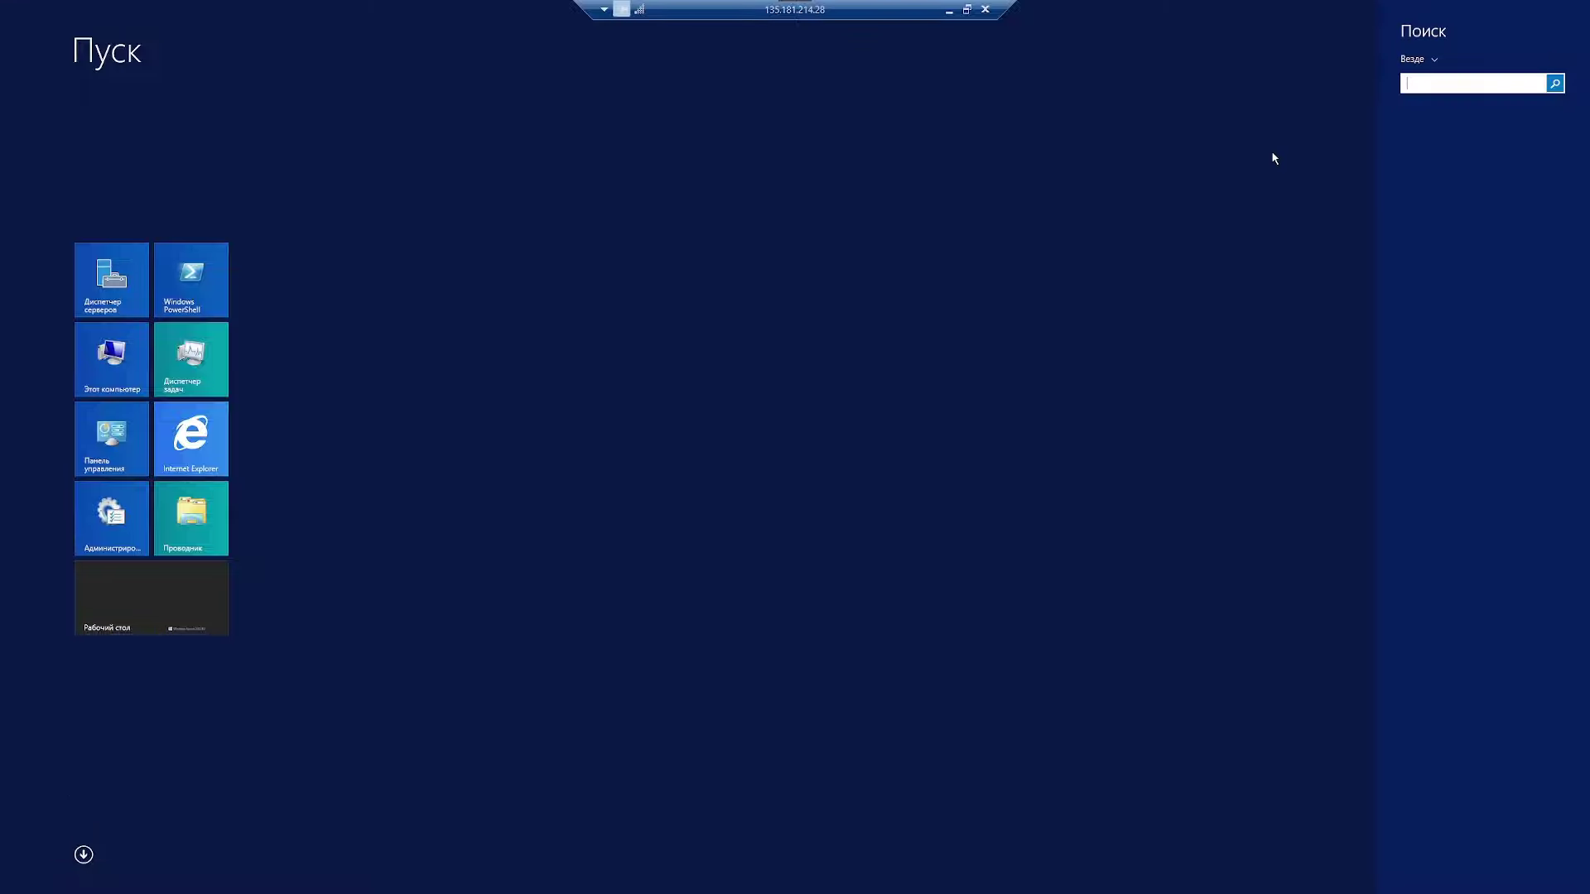
{"action": "type", "text": "cmd"}
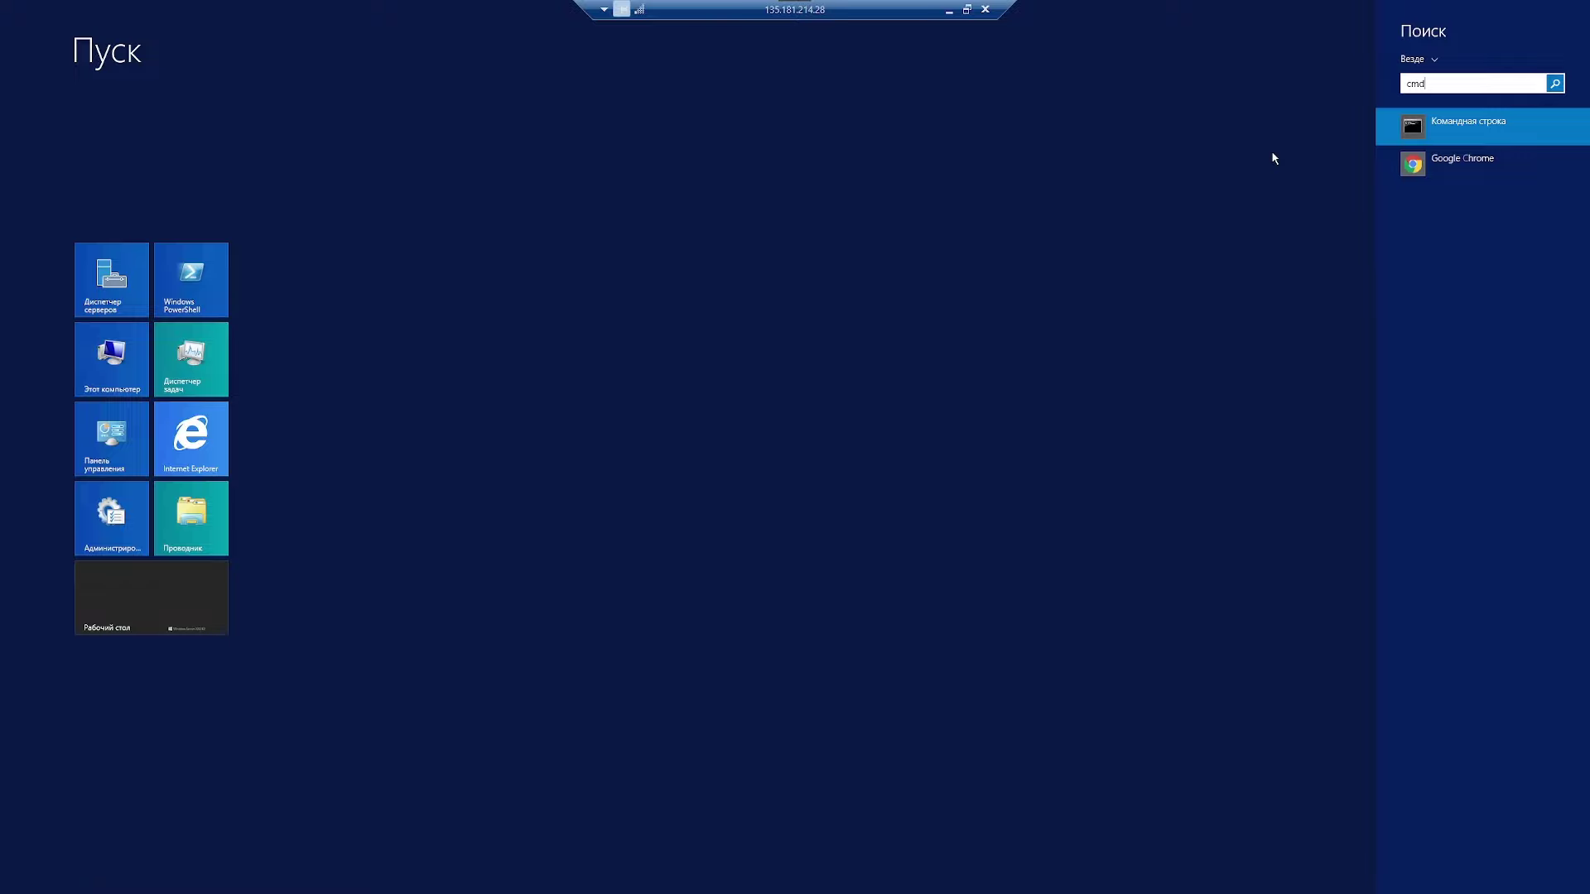
{"action": "key", "text": "Return"}
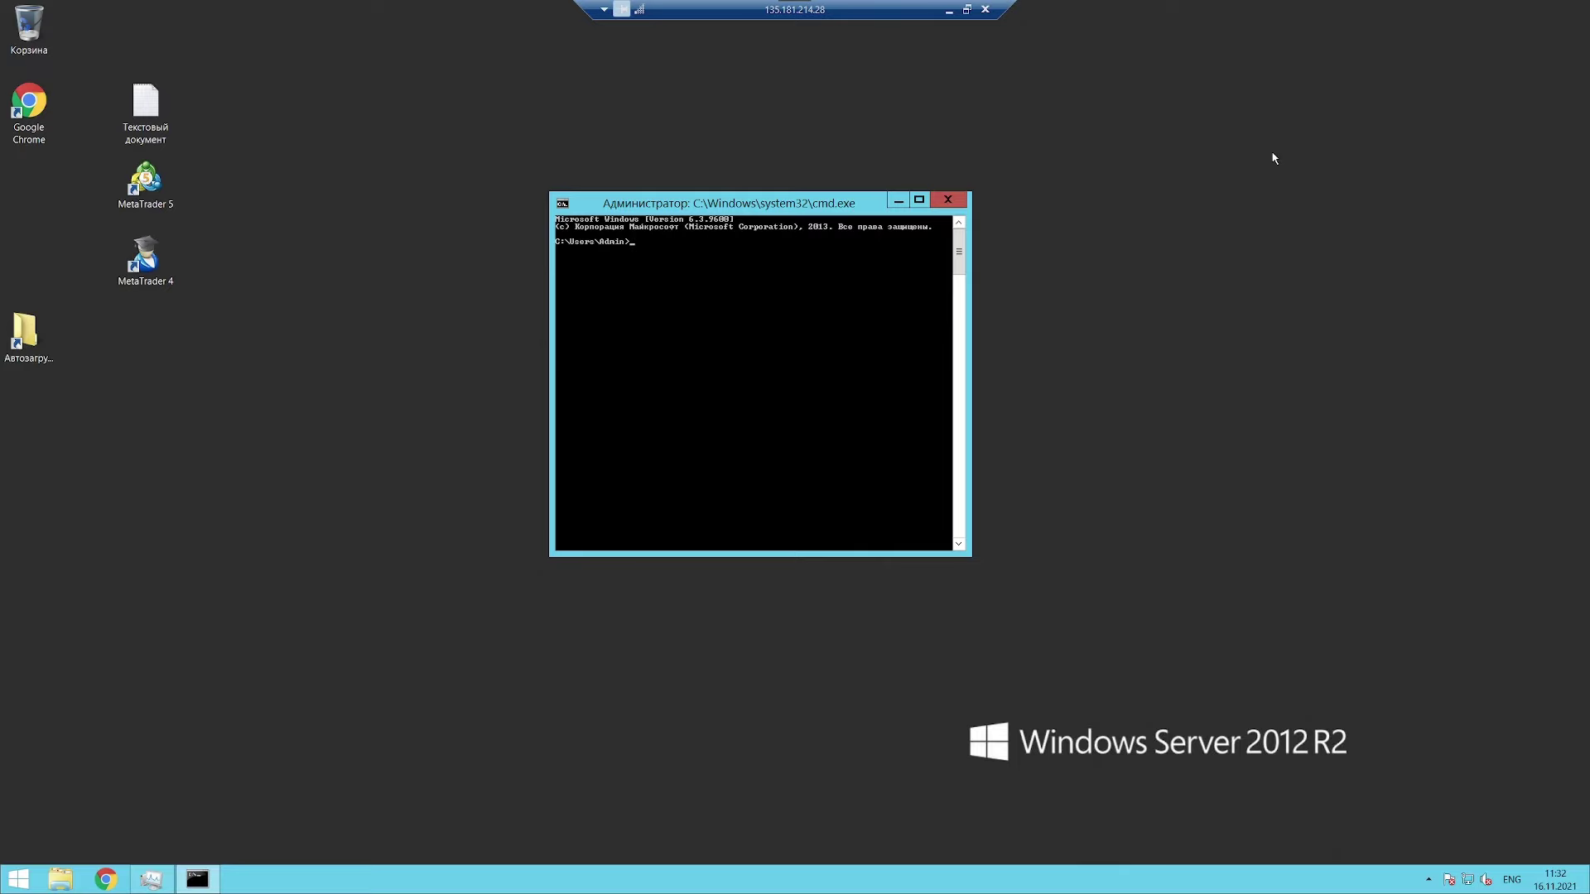